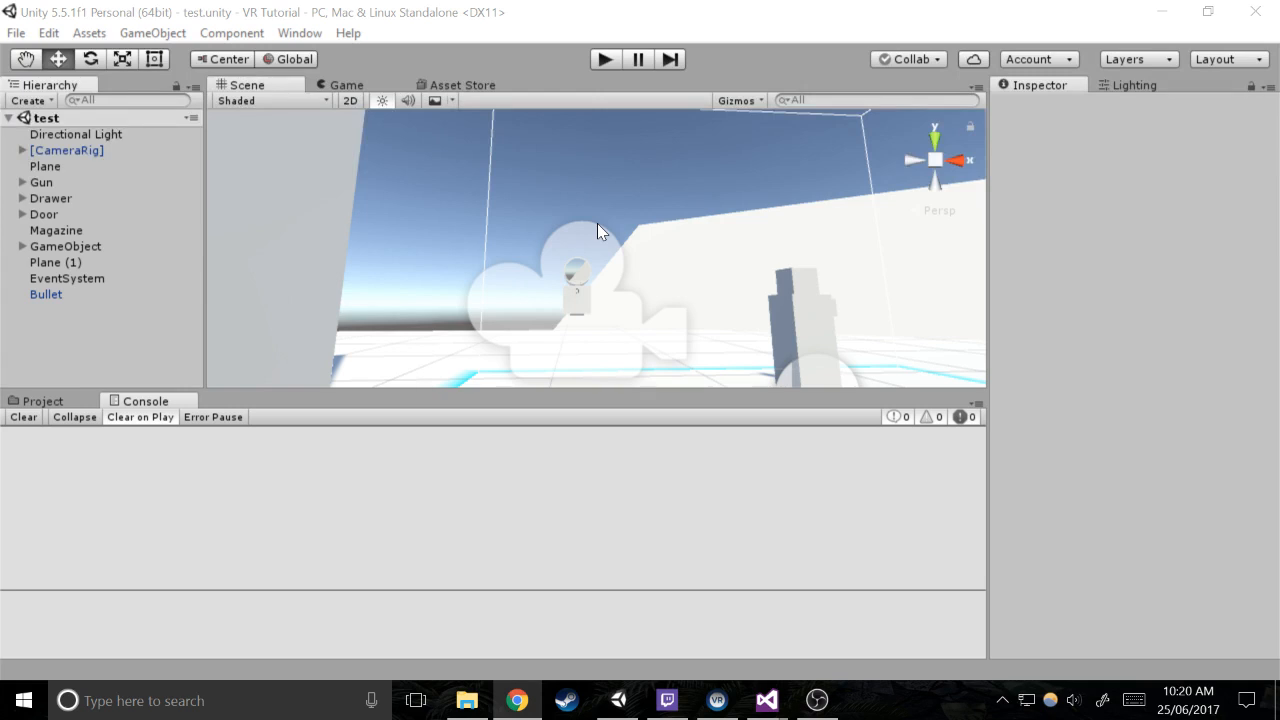
left_click_drag(597, 231, 623, 485, "alt")
key("w")
left_click(517, 700)
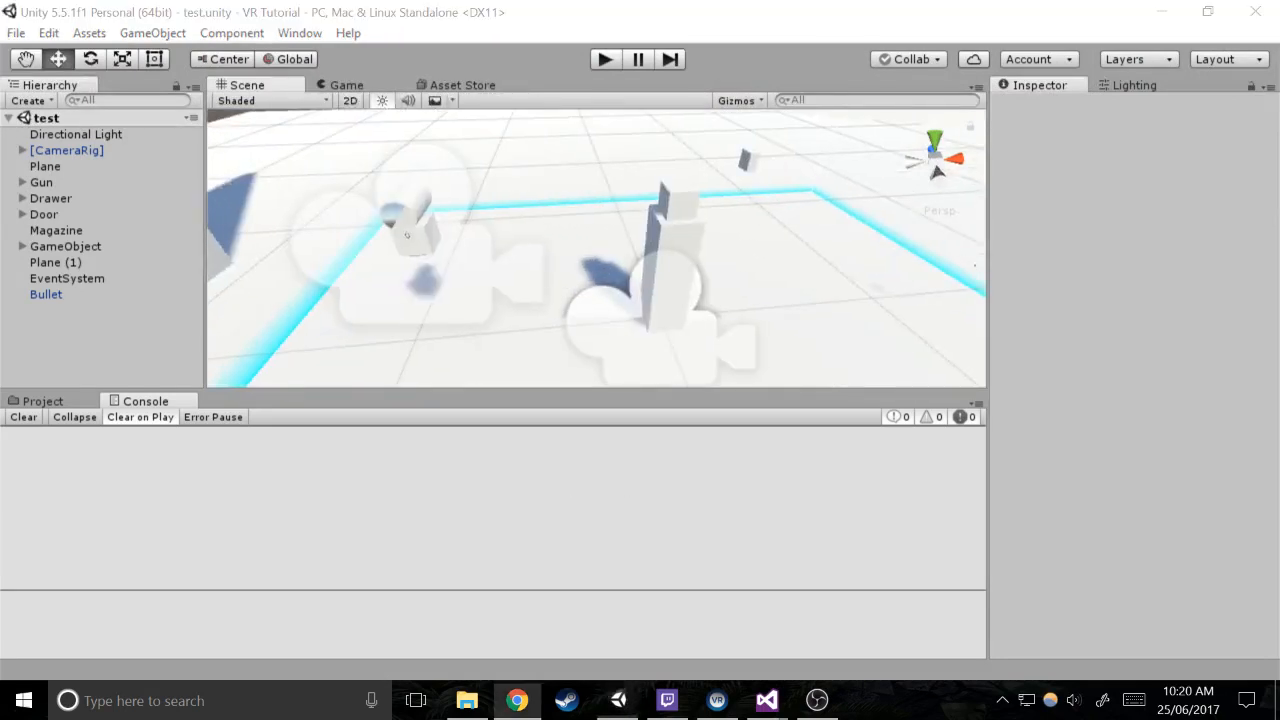
key("w")
right_click_drag(621, 237, 568, 205)
key("s")
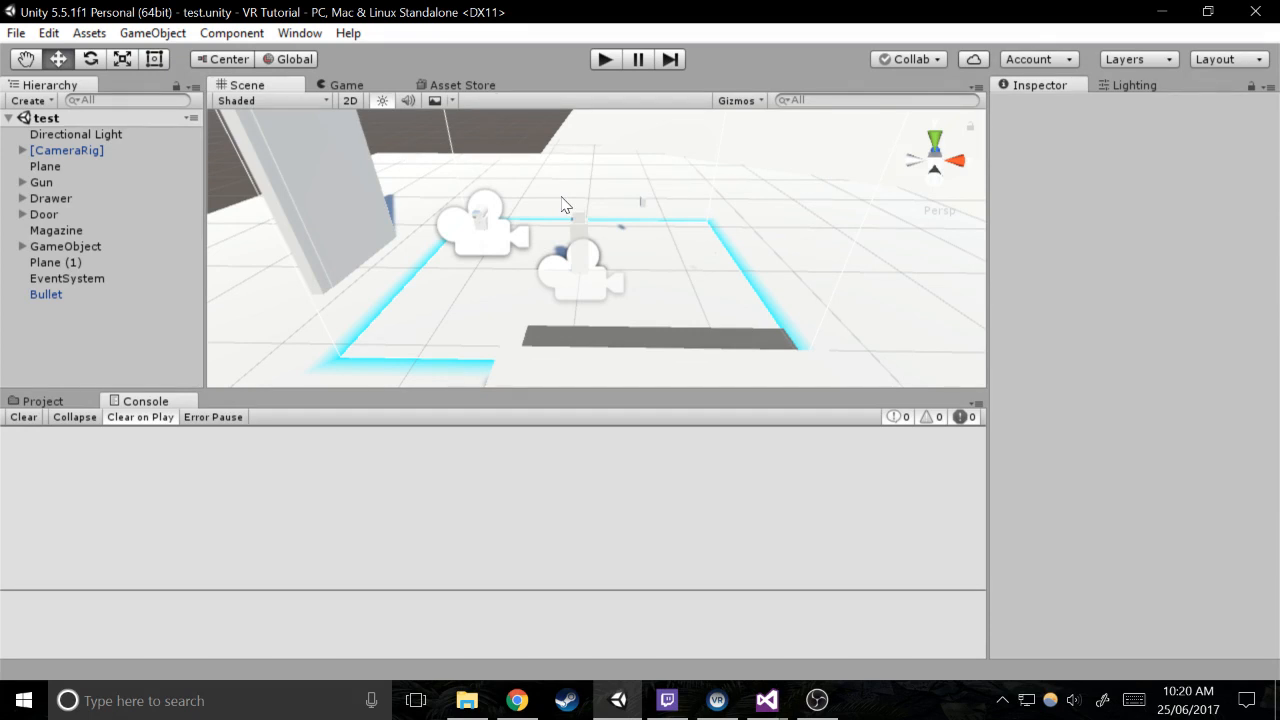
right_click_drag(563, 204, 667, 157)
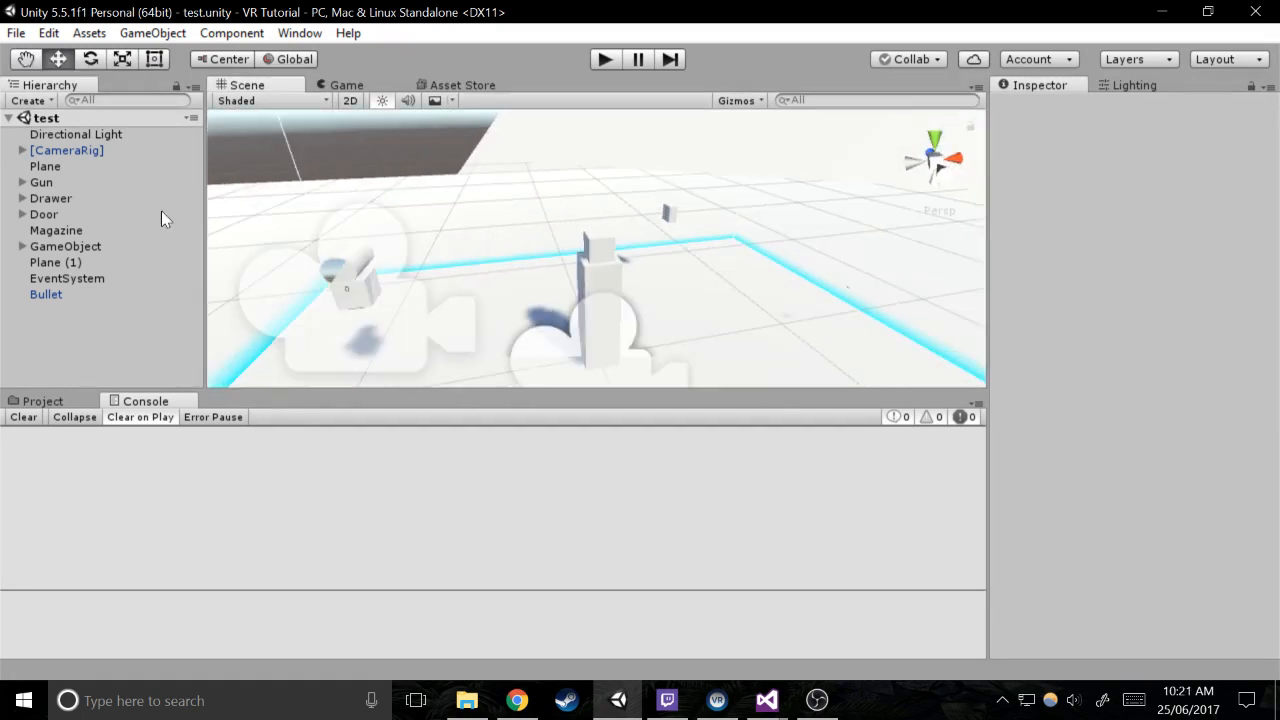
Add a new script component named Locomotion to the [CameraRig] object
left_click(22, 150)
left_click(50, 150)
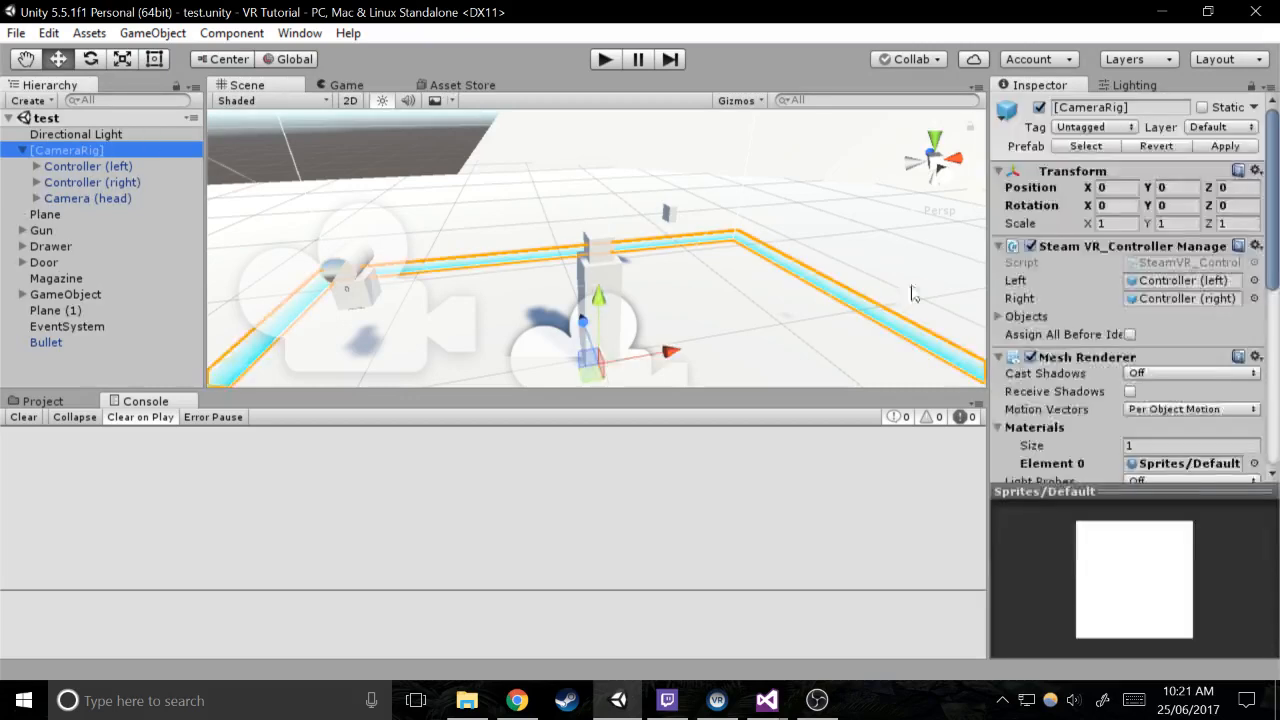
scroll(1085, 351, "down", 5)
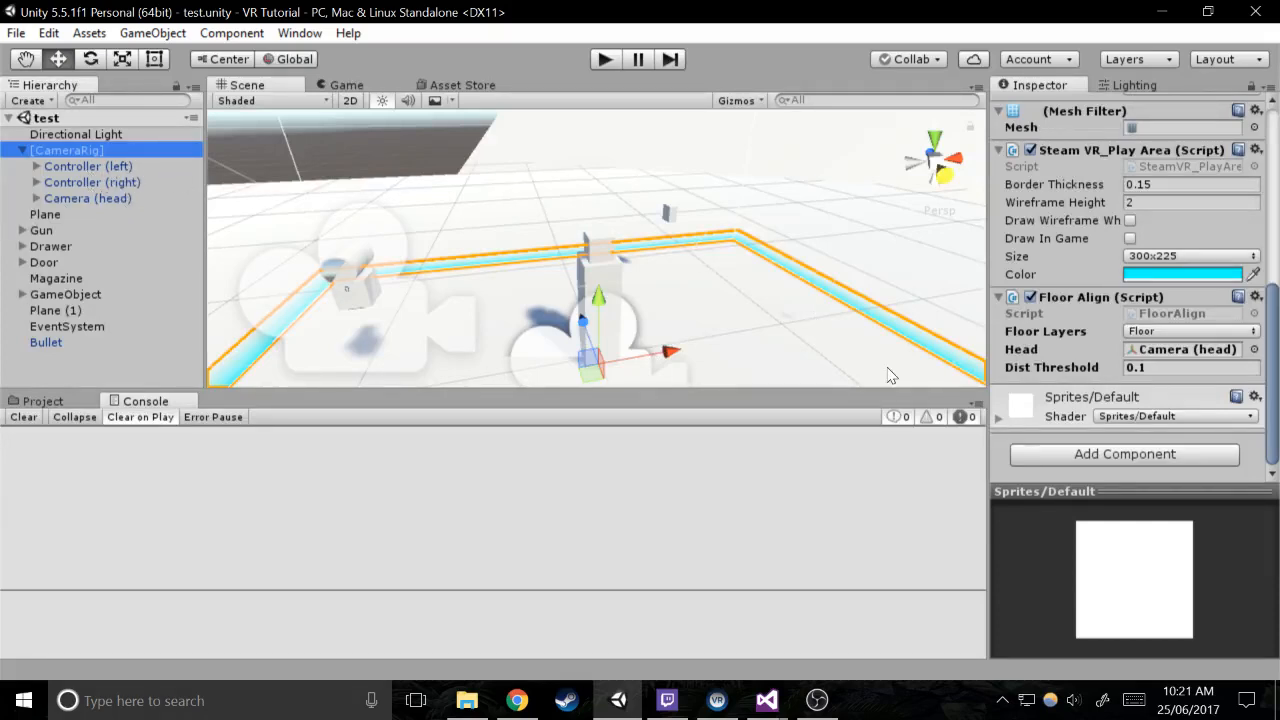
left_click(1125, 454)
type("L")
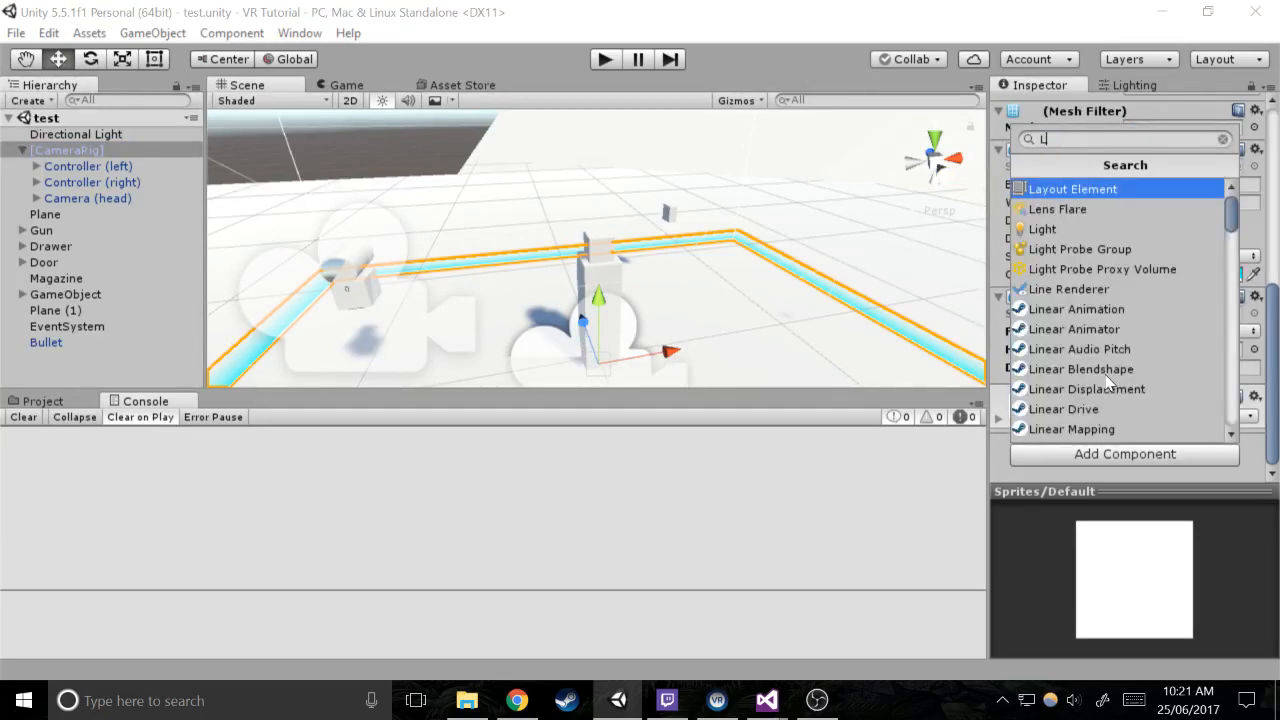
type("ocomotio")
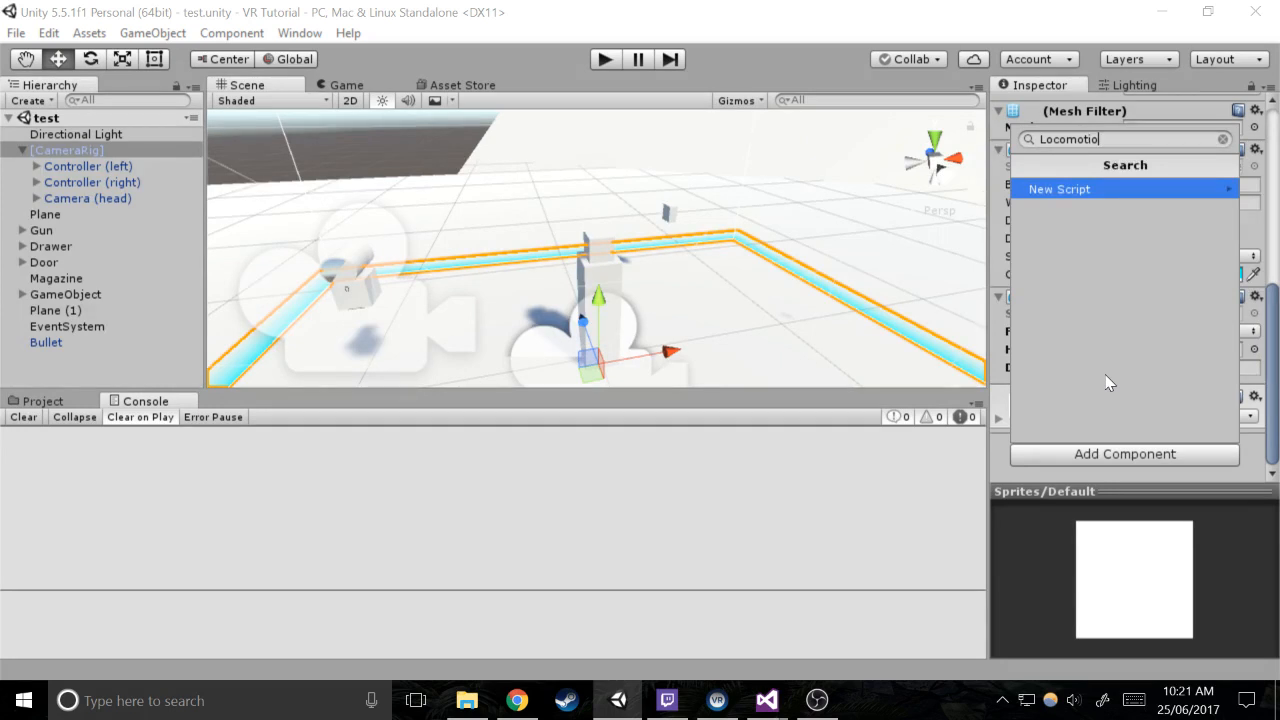
type("n")
key("Return")
key("Return")
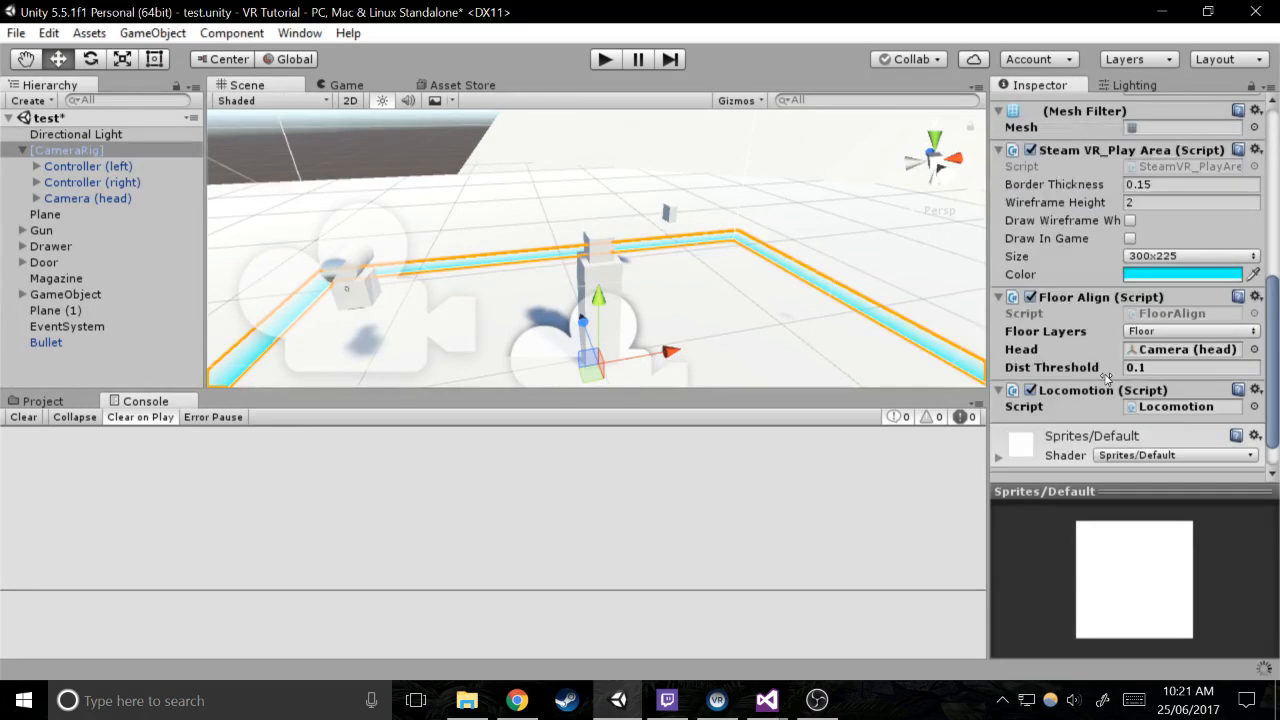
Open the Locomotion script in Visual Studio and reload the changed project
double_click(1184, 409)
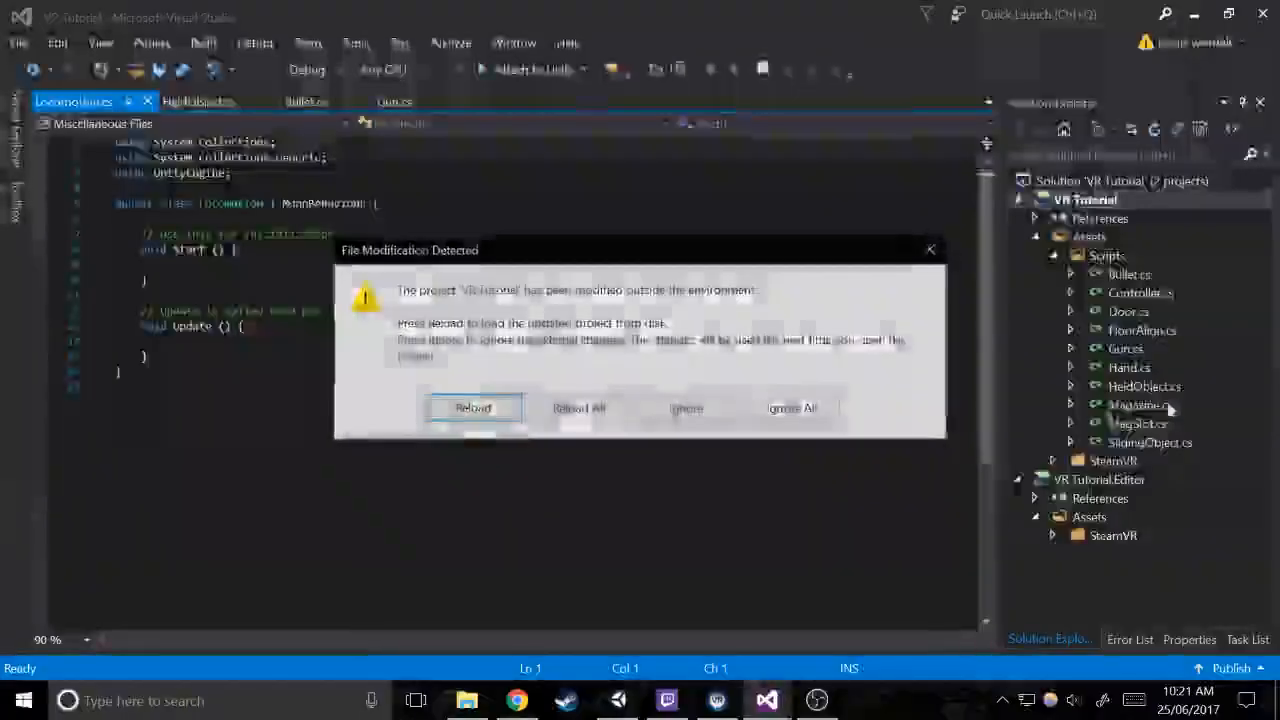
left_click(473, 408)
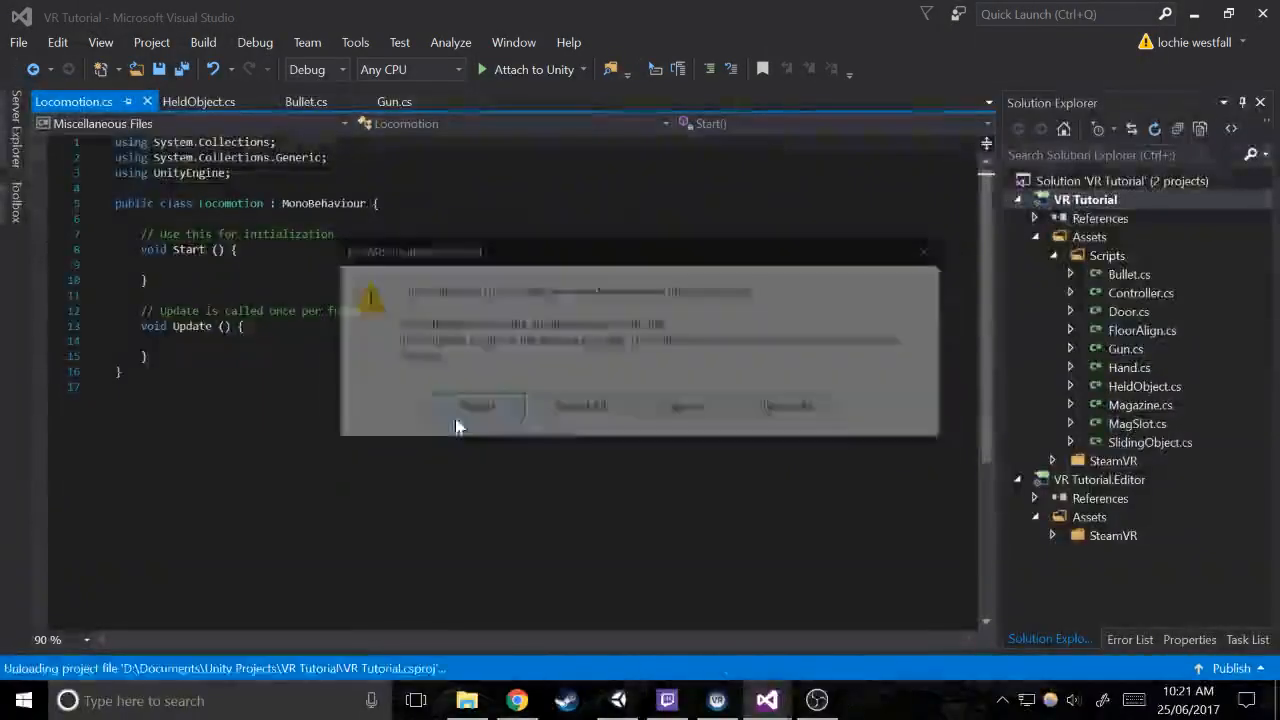
left_click(354, 328)
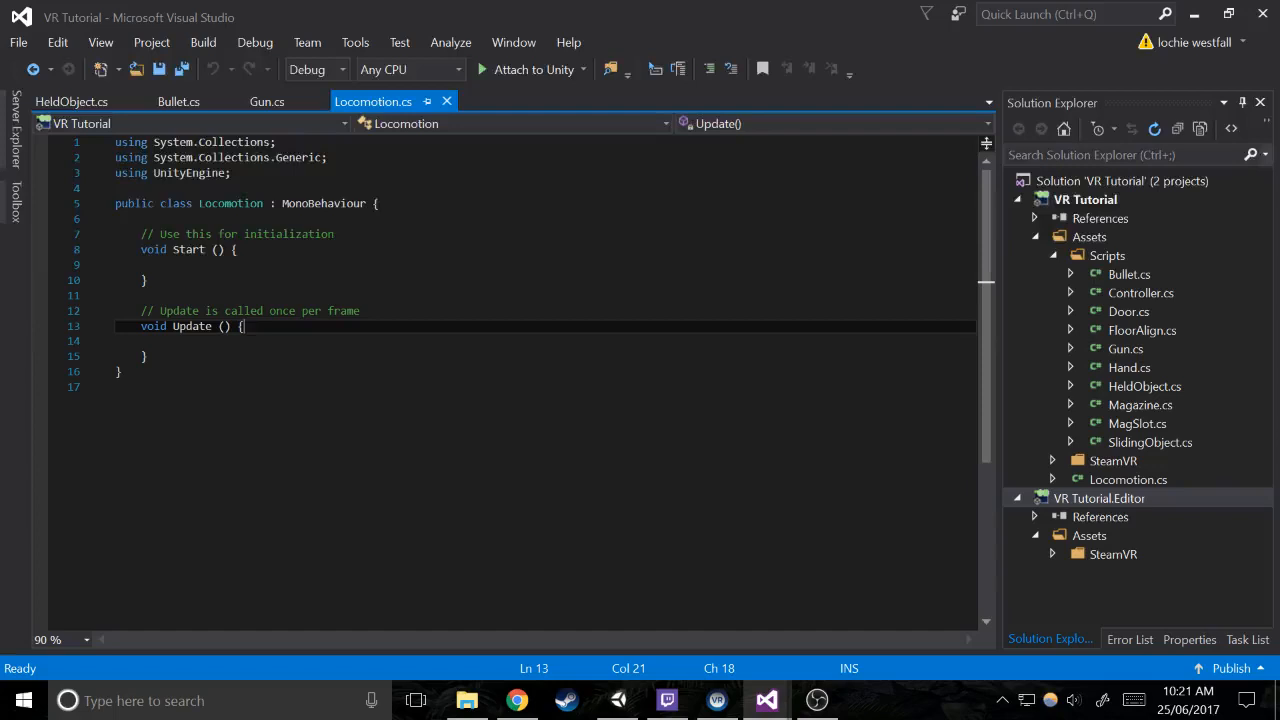
Declare the field "public Controller controllerA;" at the start of the Locomotion class, above Start
left_click(141, 219)
key("Return")
key("Return")
key("Up")
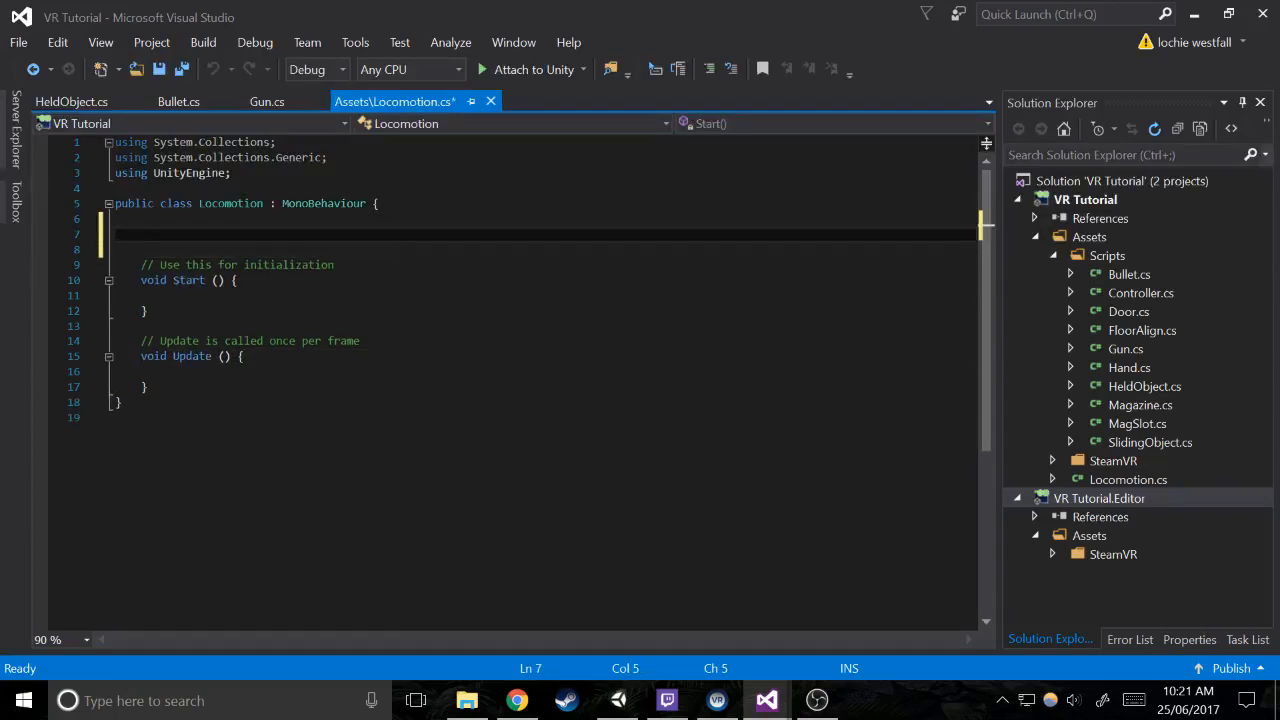
type("public contro")
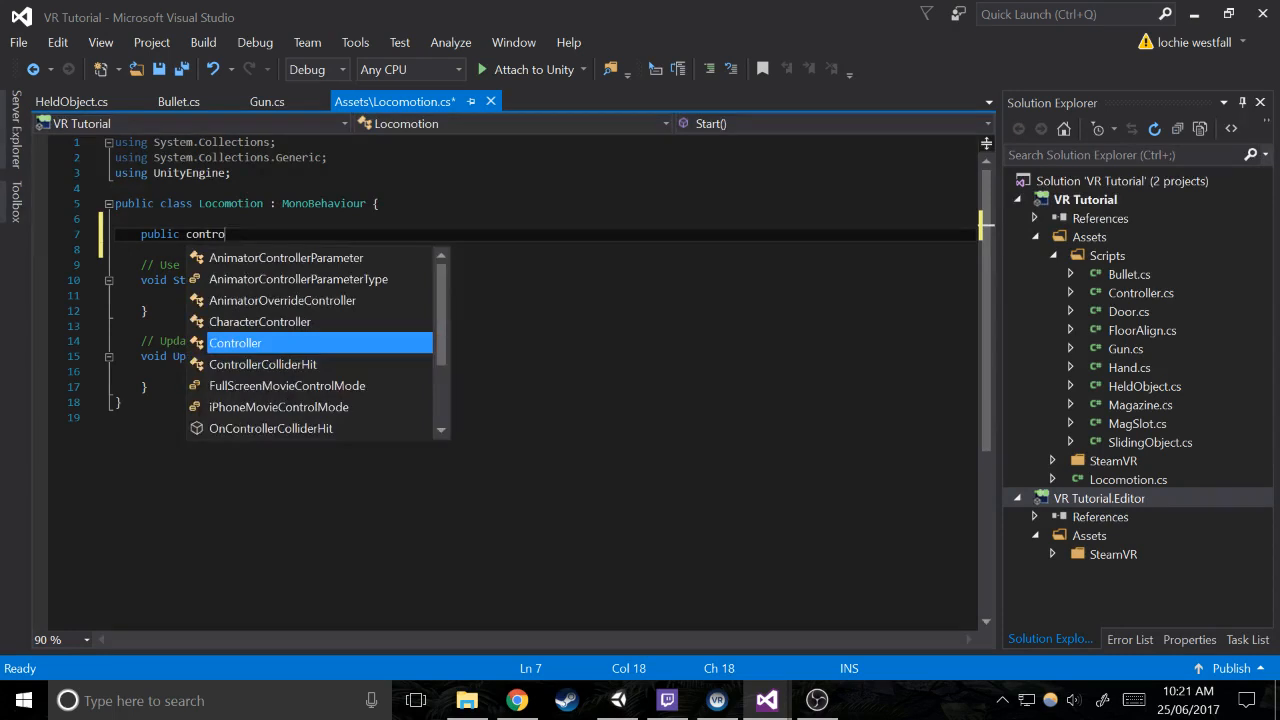
type(" controllerA")
type(";")
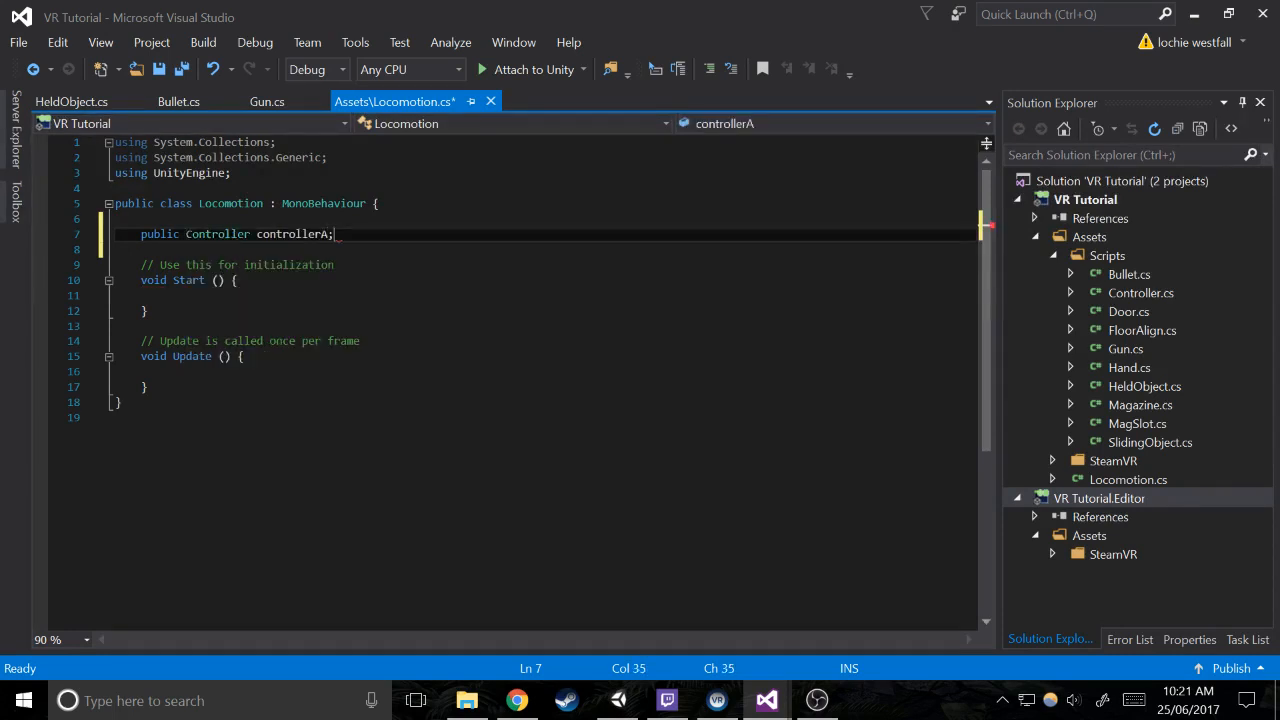
Duplicate the controllerA declaration on the following line and rename the copy controllerB
key("ctrl+shift+Left")
key("ctrl+shift+Left")
key("ctrl+shift+Left")
key("ctrl+shift+Left")
key("ctrl+c")
key("End")
key("Return")
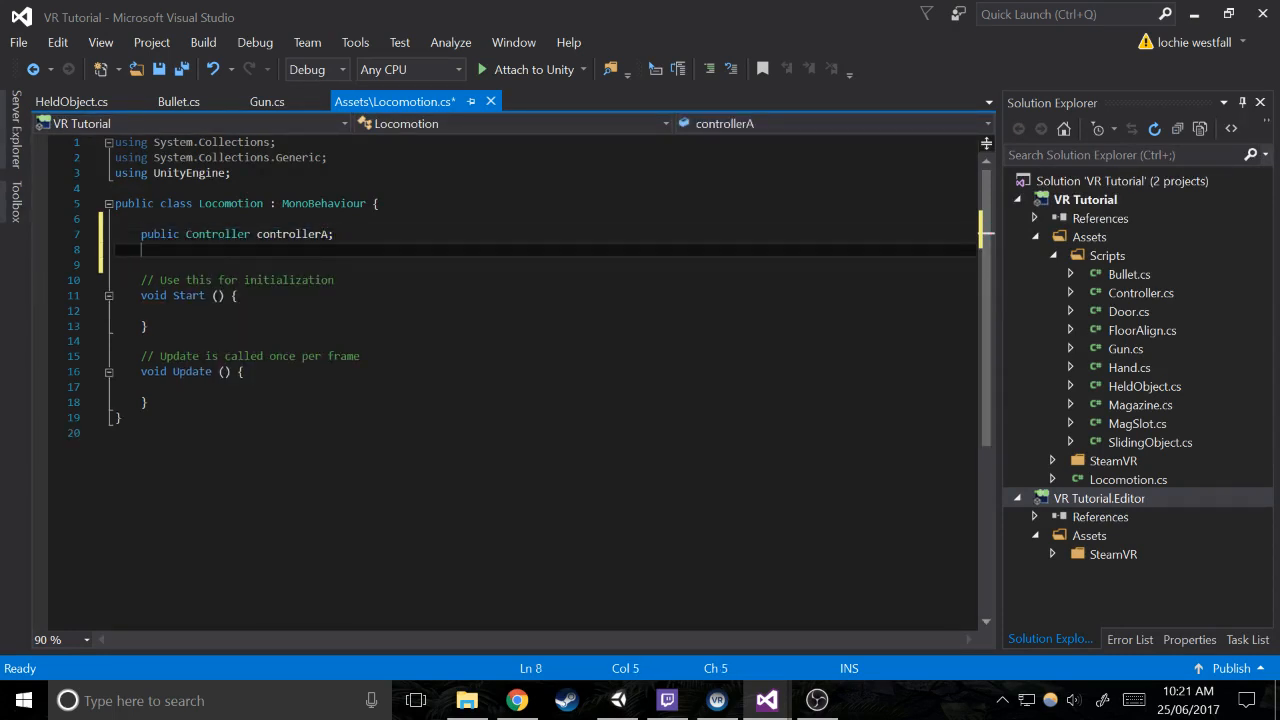
key("ctrl+v")
key("Left")
key("BackSpace")
type("B")
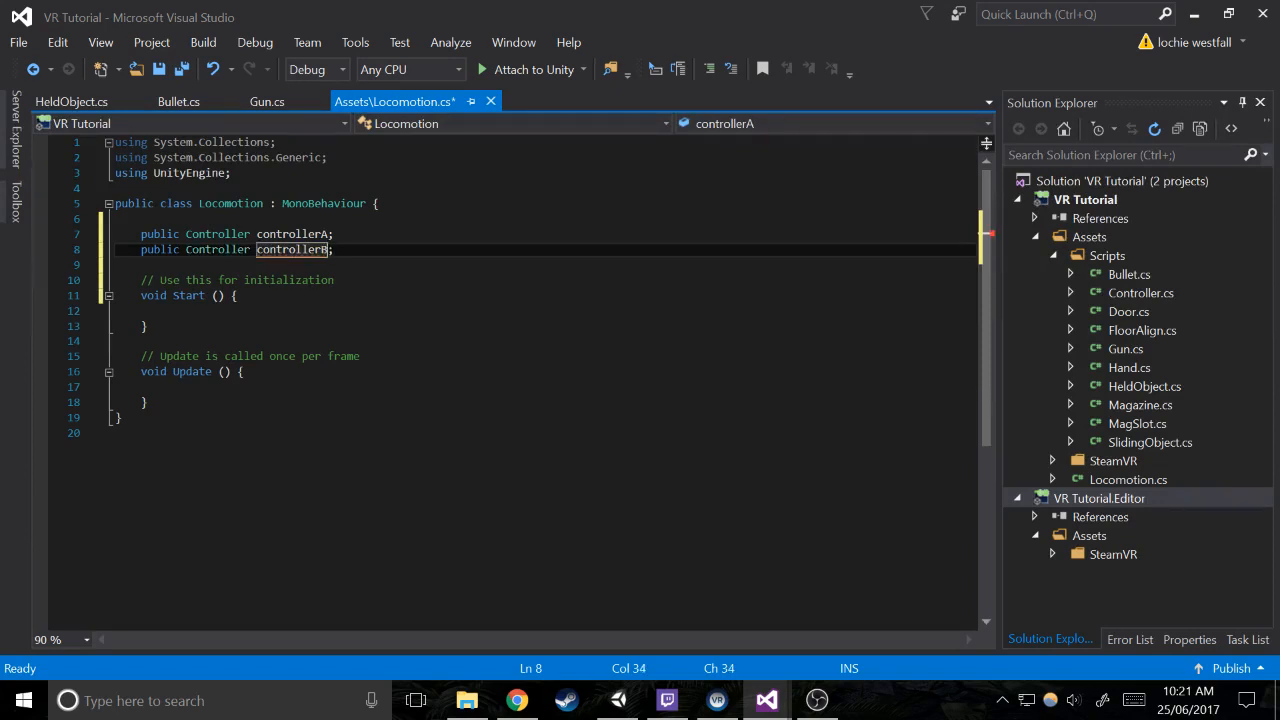
Delete the template comments above the Start and Update methods
left_click(245, 372)
key("Down")
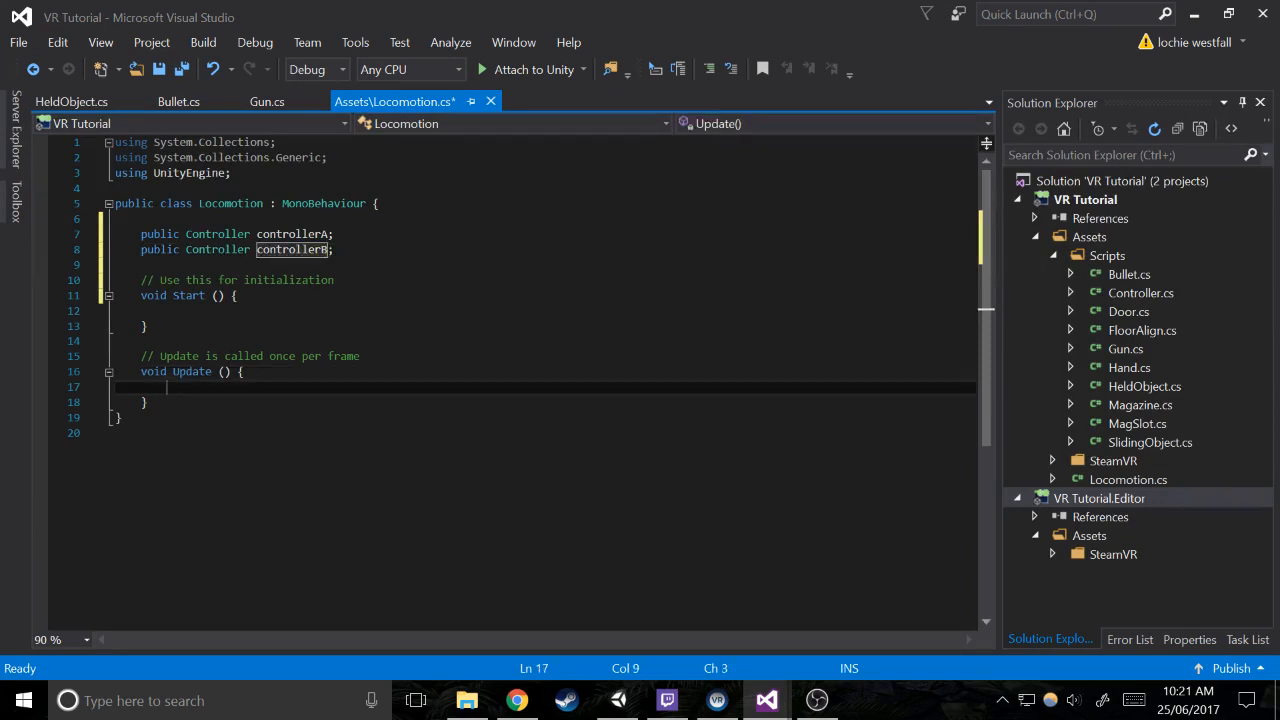
double_click(362, 356)
left_click_drag(362, 356, 116, 342)
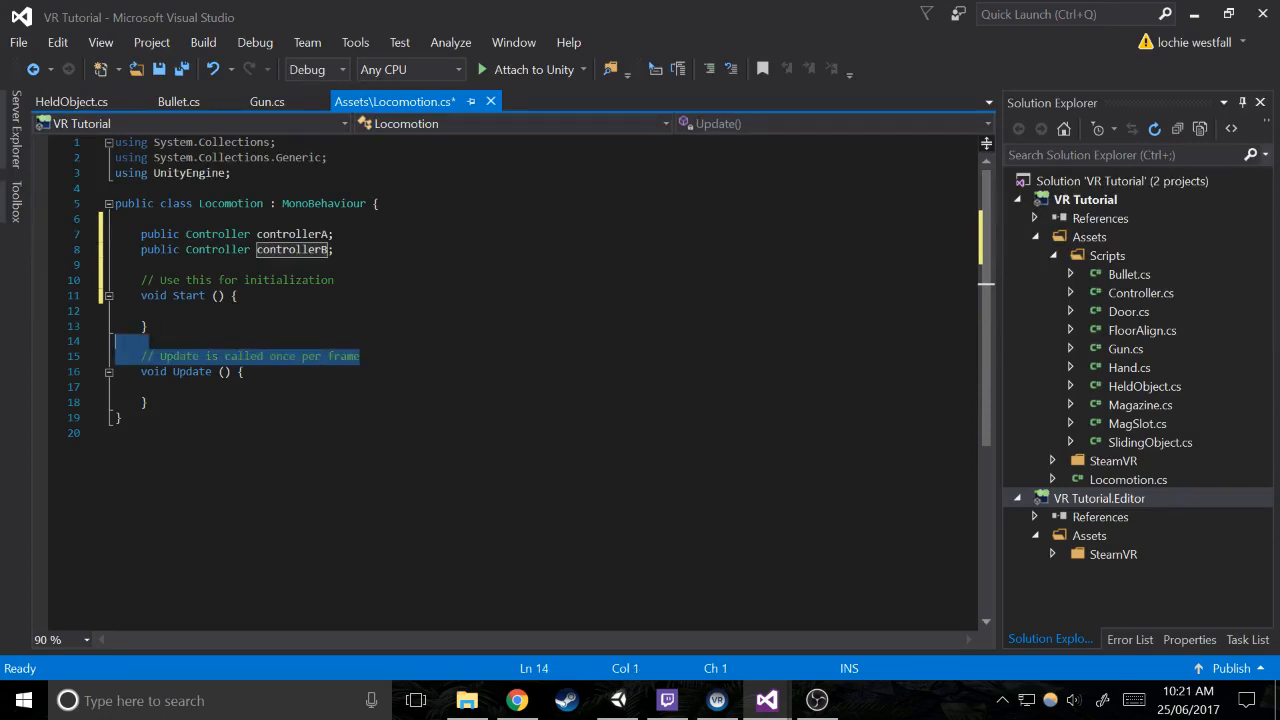
key("BackSpace")
left_click_drag(336, 280, 37, 271)
key("BackSpace")
In Update, begin an if statement whose condition calls controllerA.controller.GetTouch
left_click(180, 357)
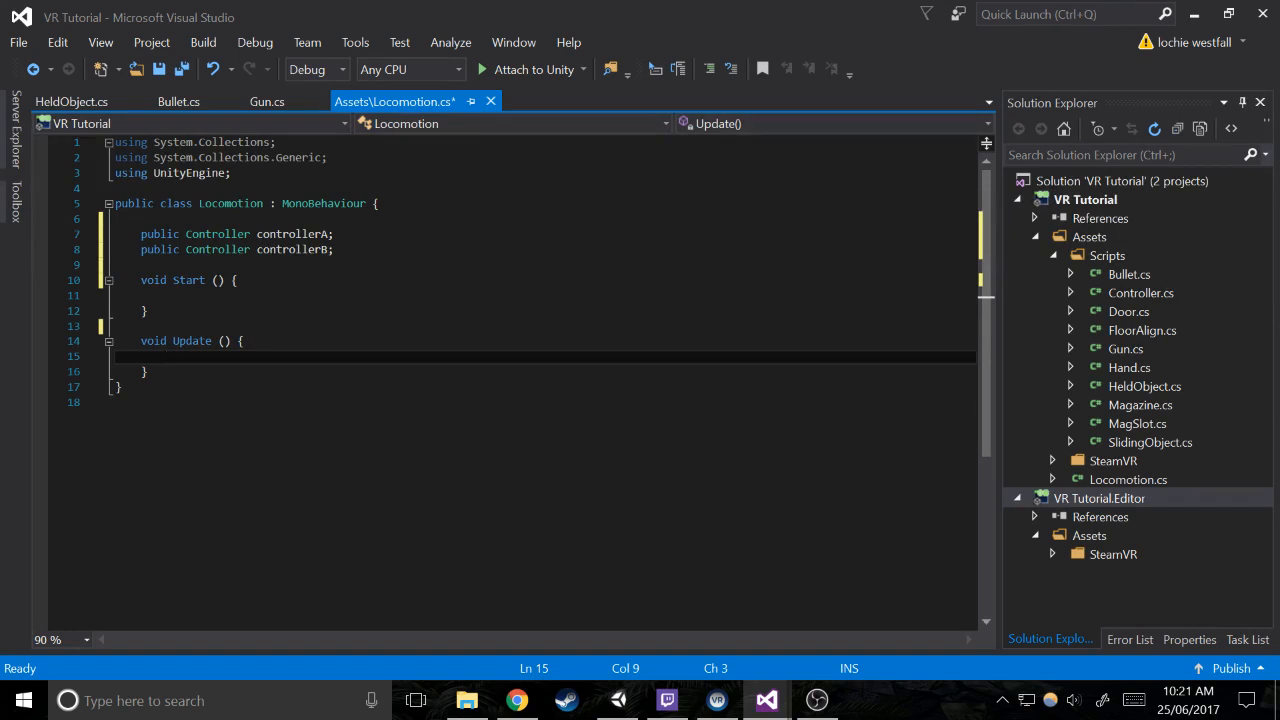
type("if ()")
key("Left")
type("controllerA")
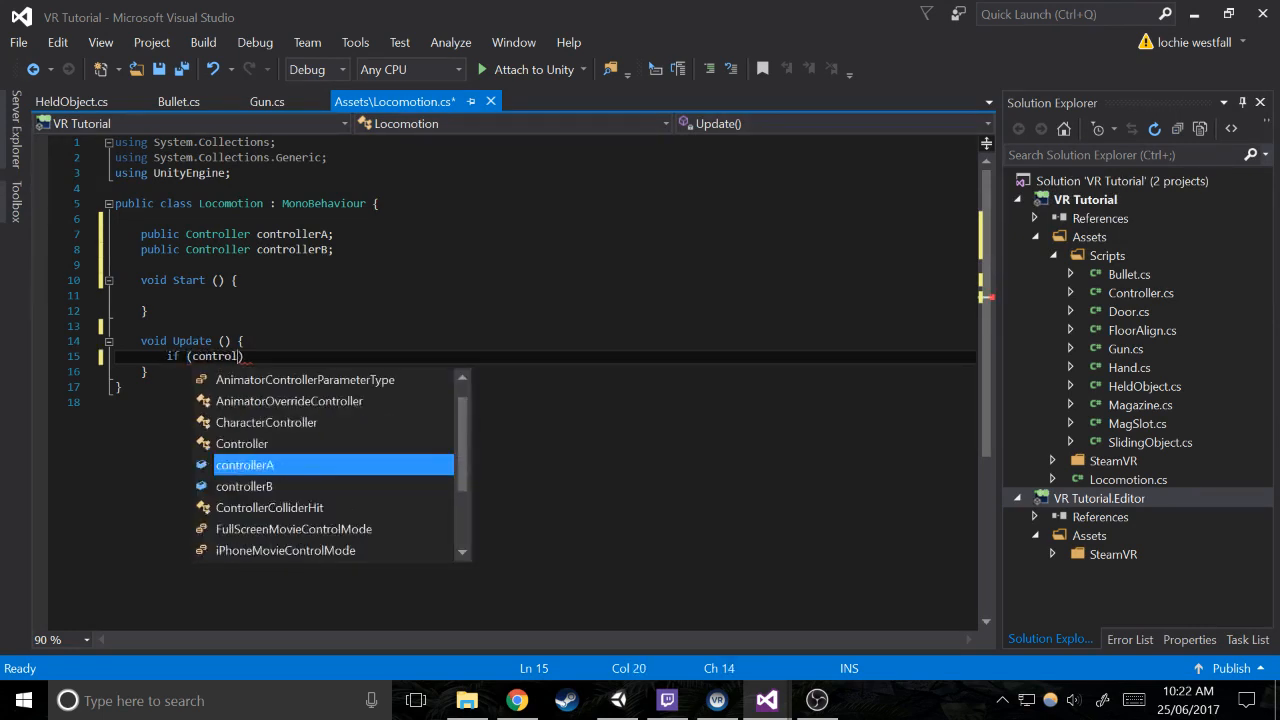
type(".get")
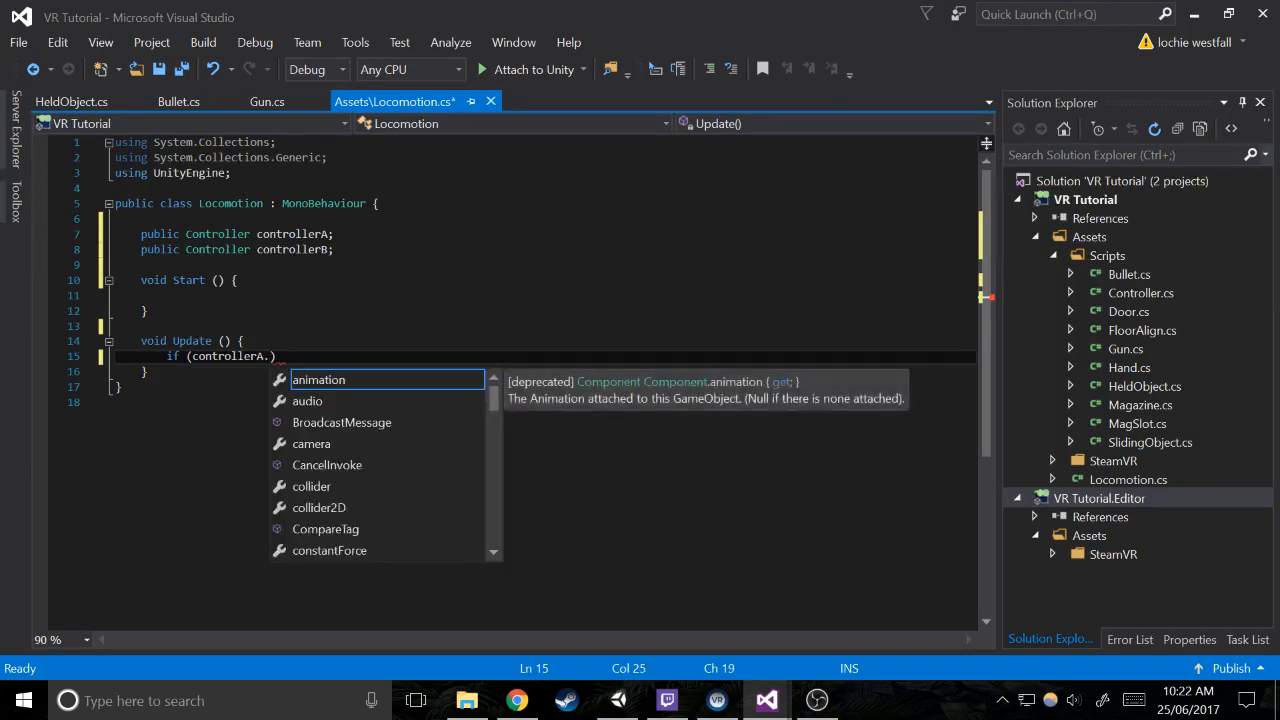
type("t")
key("BackSpace")
key("BackSpace")
key("BackSpace")
key("BackSpace")
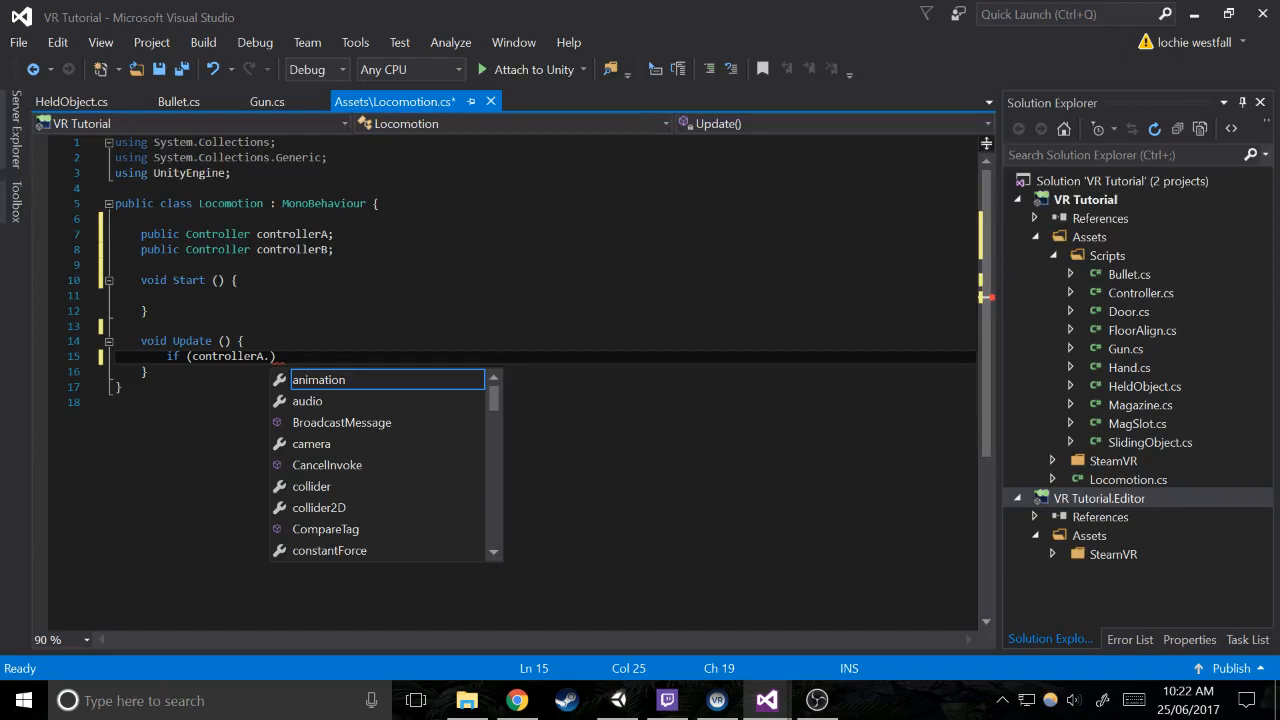
type("controller.to")
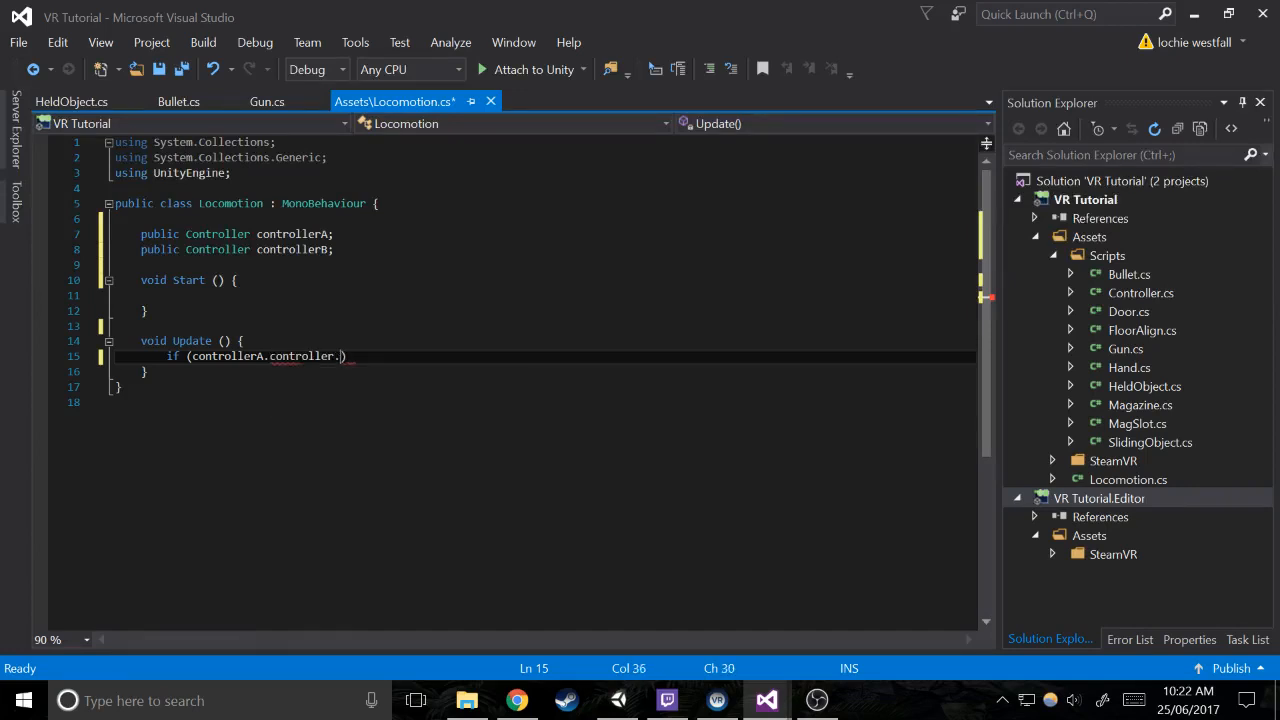
type("u")
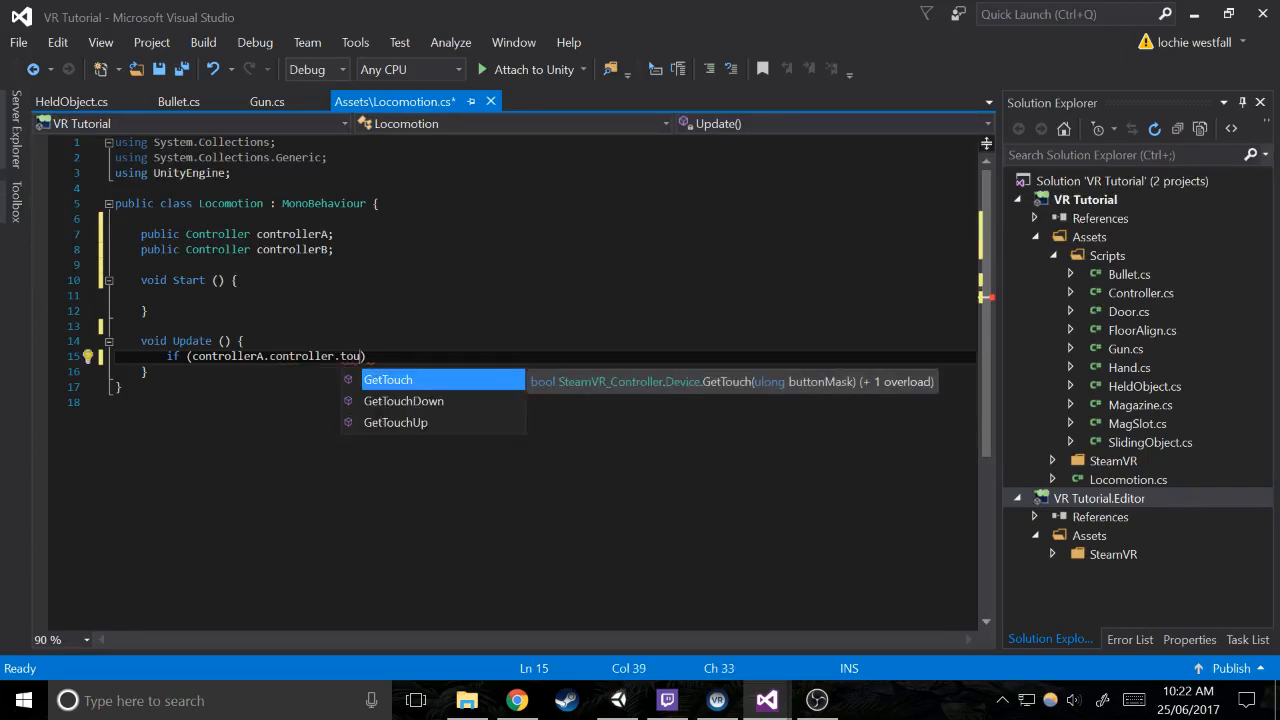
key("Tab")
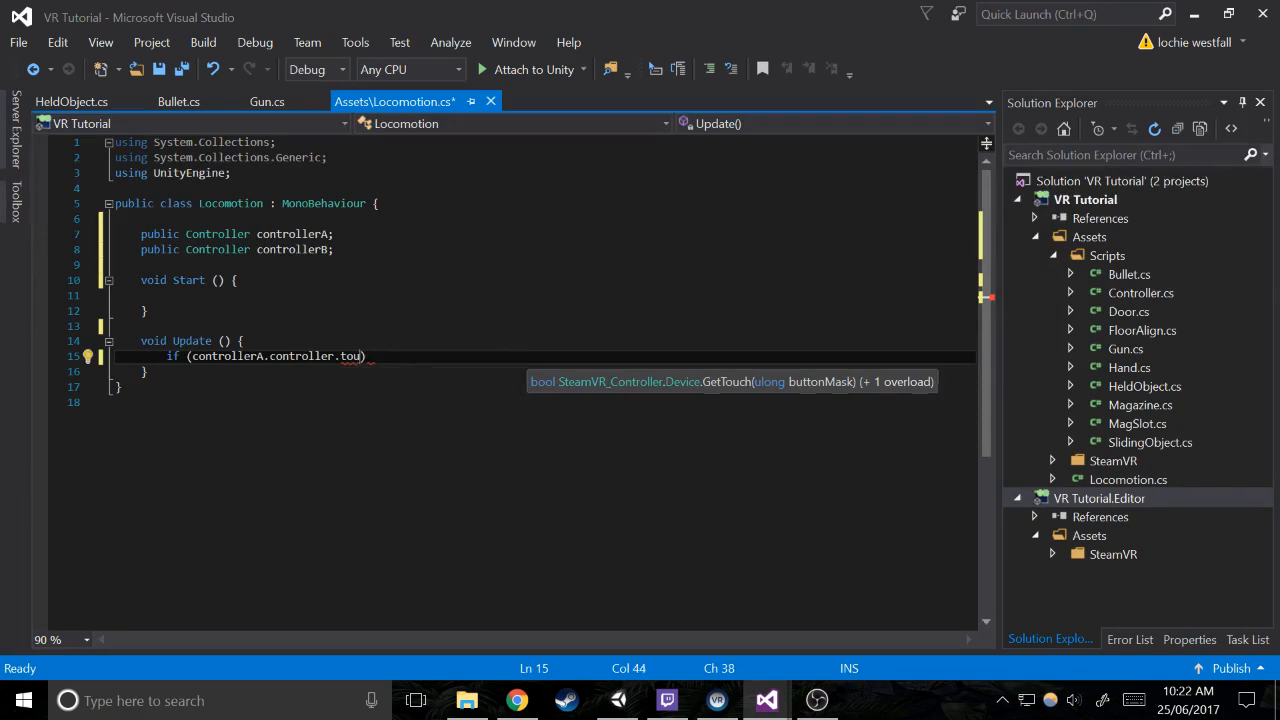
Pass Valve.VR.EVRButtonId.k_EButton_SteamVR_Touchpad to GetTouch, close the condition and give the if statement an empty braced body
type("(Valve")
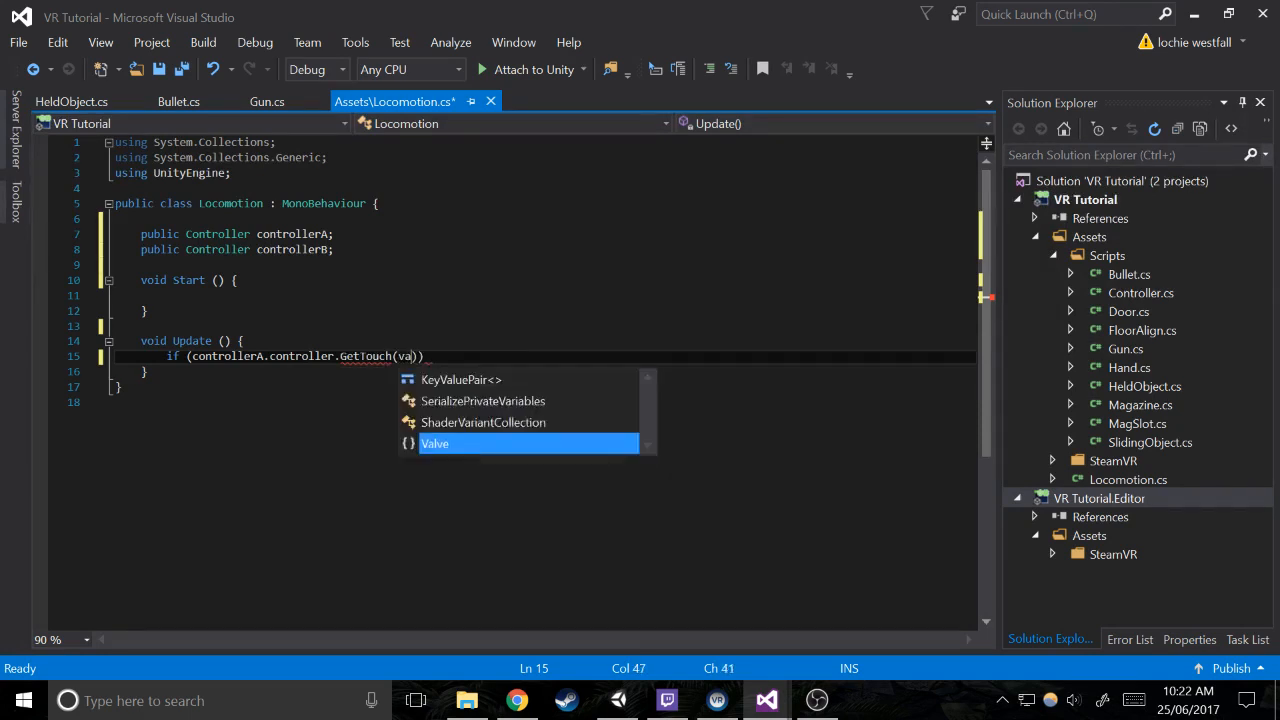
type(".VR.ev")
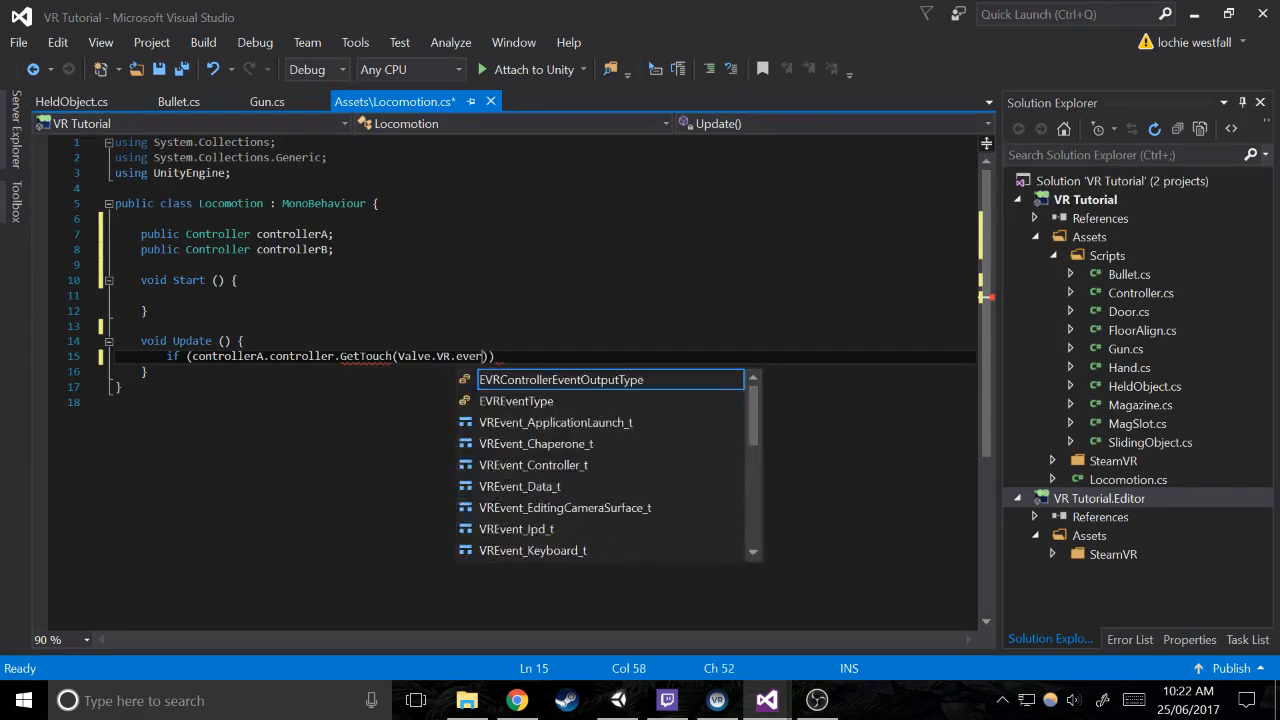
type("r")
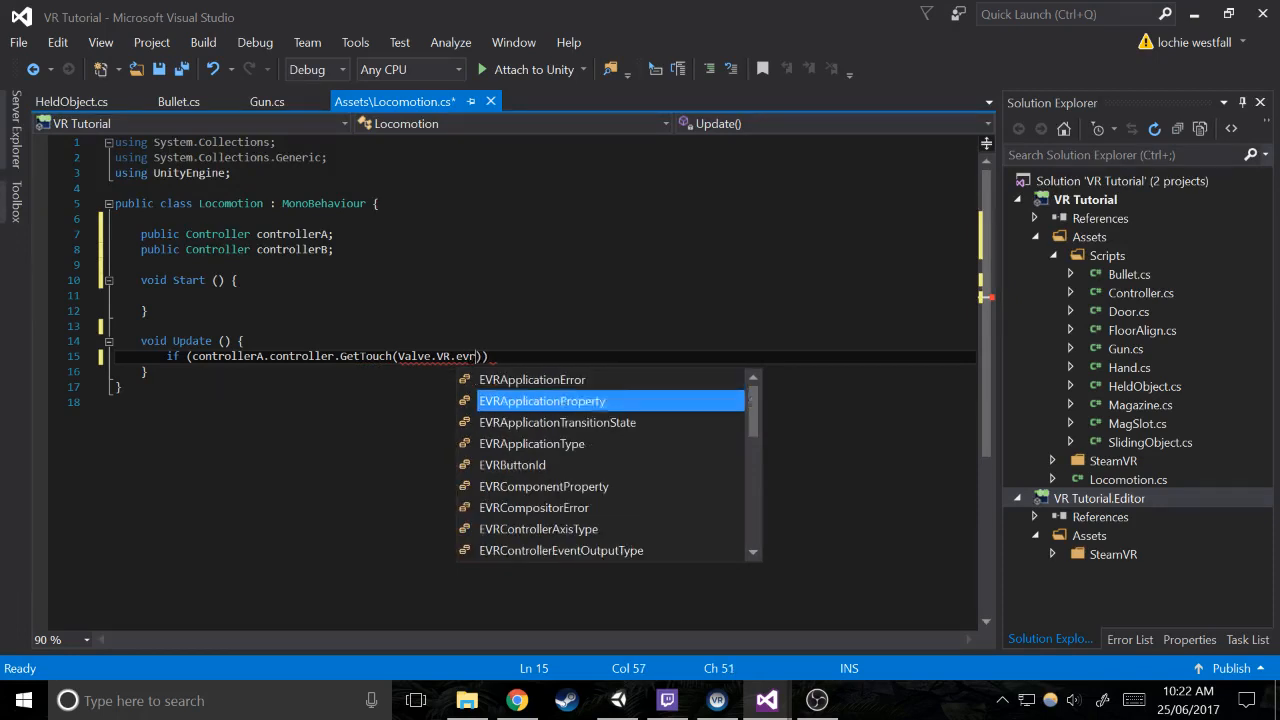
type("ButtonId.touc")
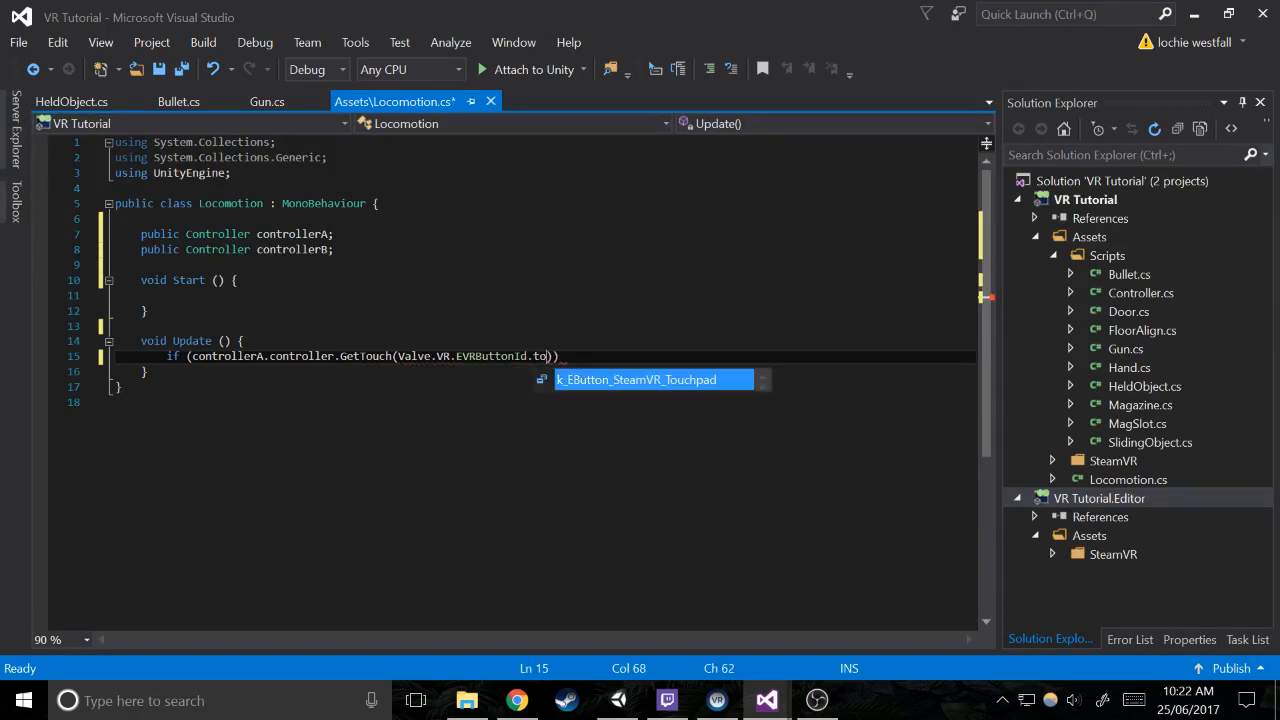
type(")")
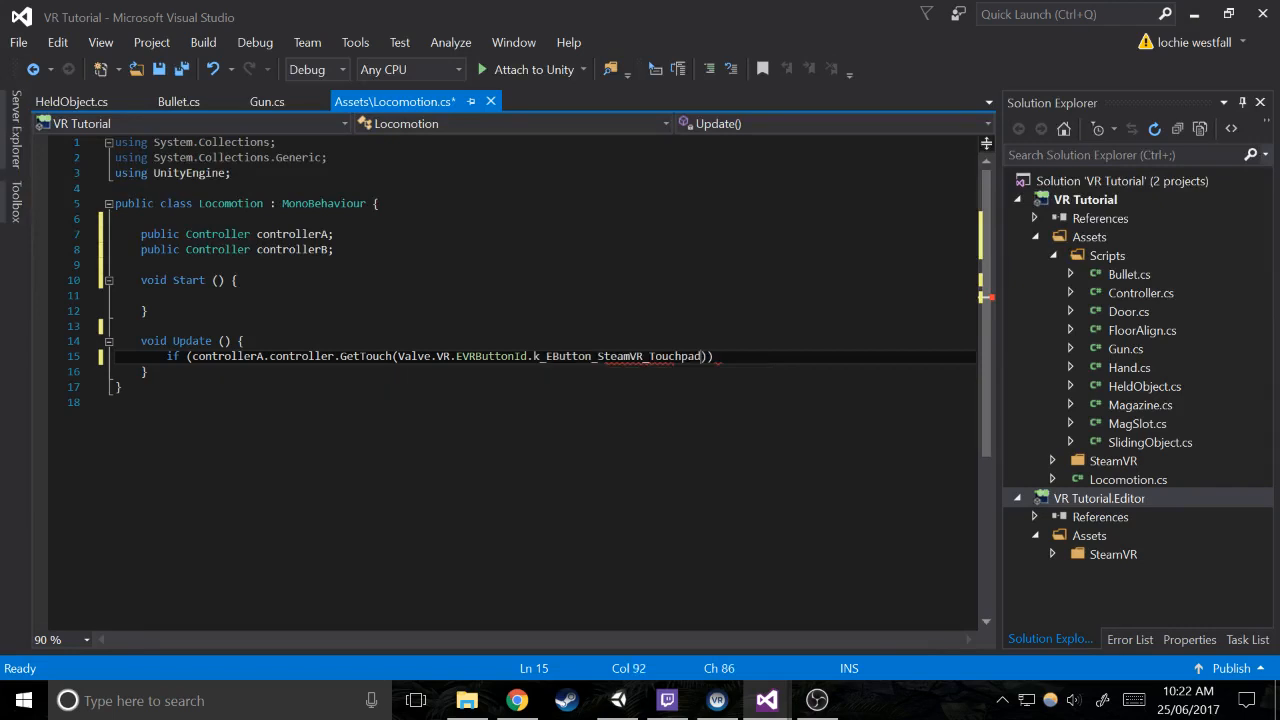
type(")")
key("Return")
type("{")
key("Return")
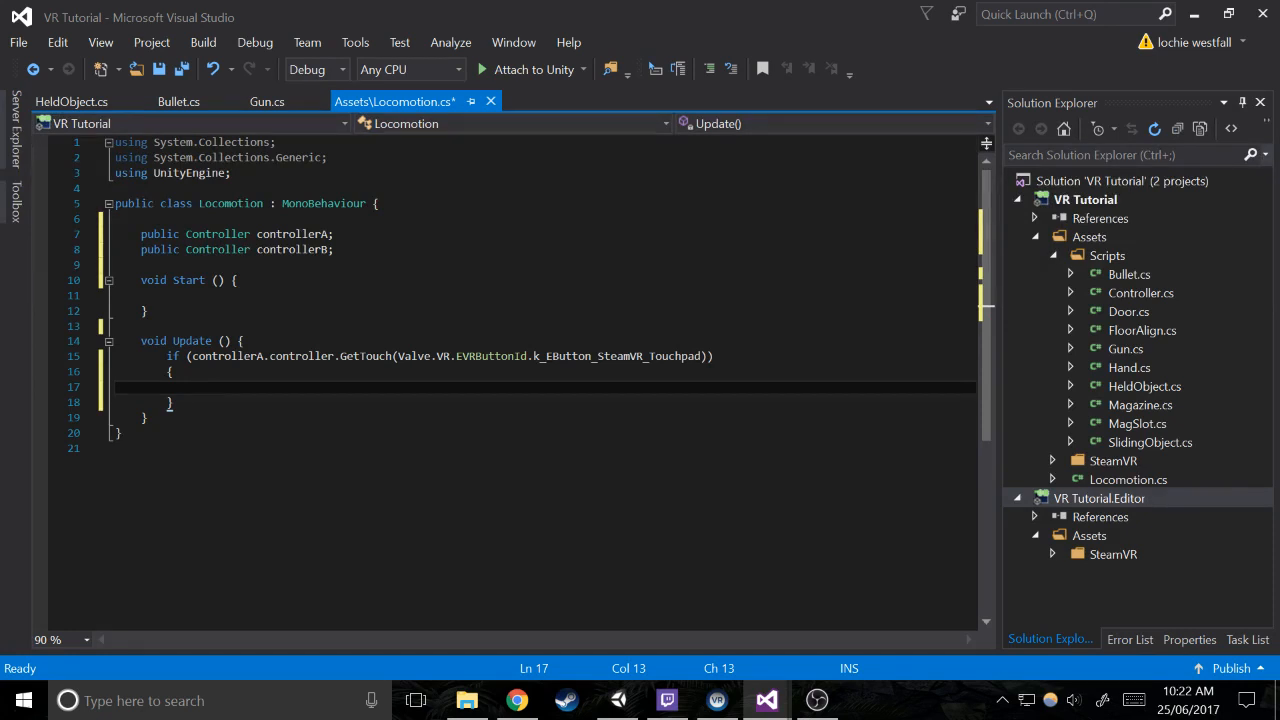
Copy the whole controllerA touchpad if block and start a new line below its closing brace
left_click_drag(174, 402, 115, 357)
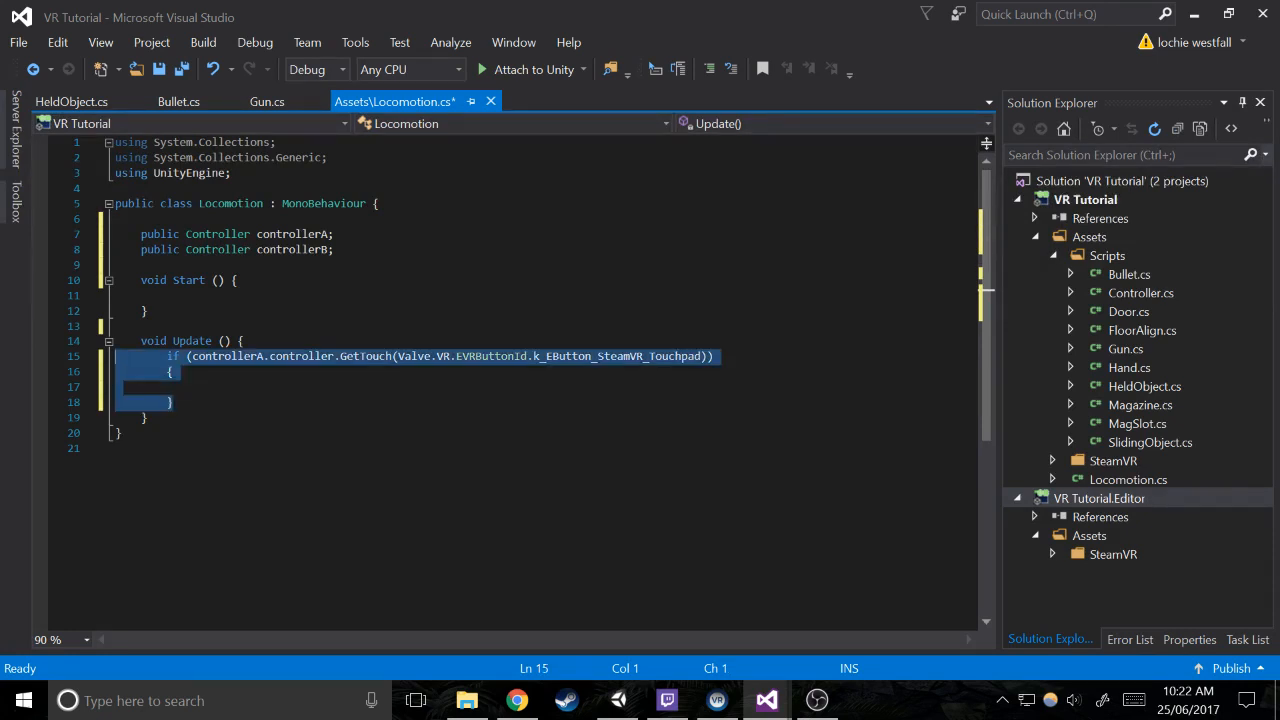
left_click(174, 402)
key("Return")
type("else {")
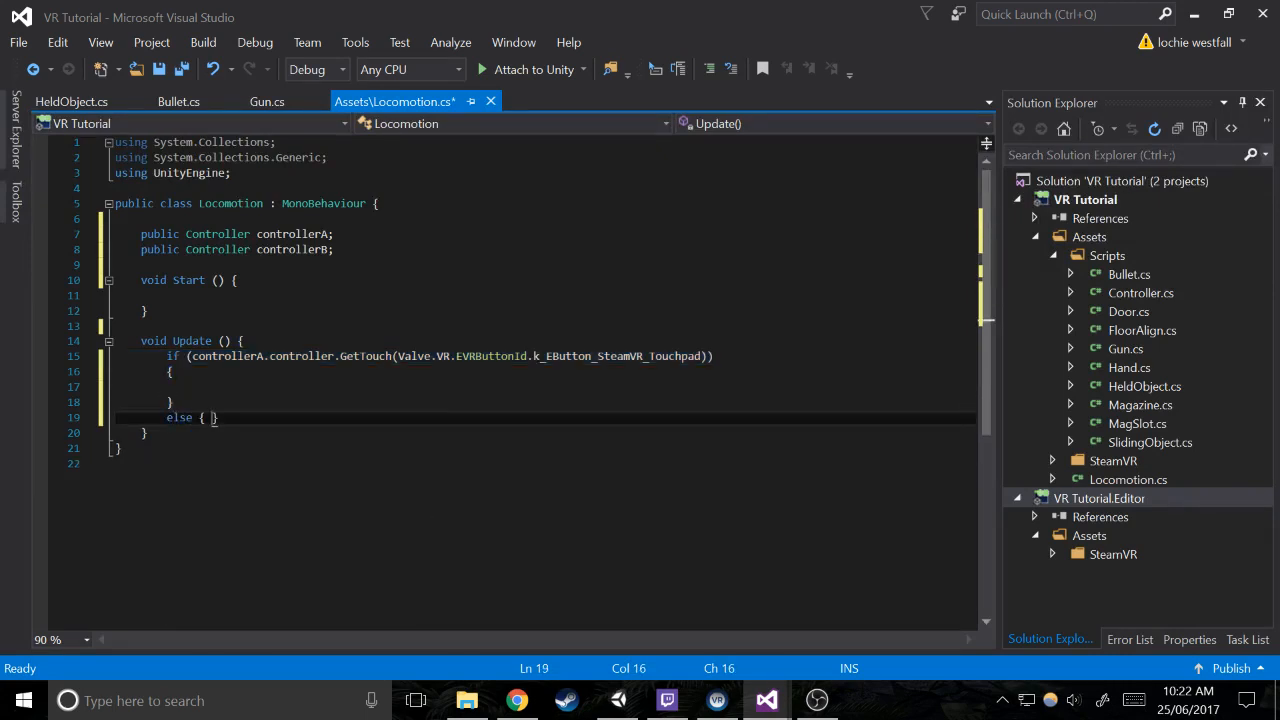
key("Return")
key("Up")
key("Up")
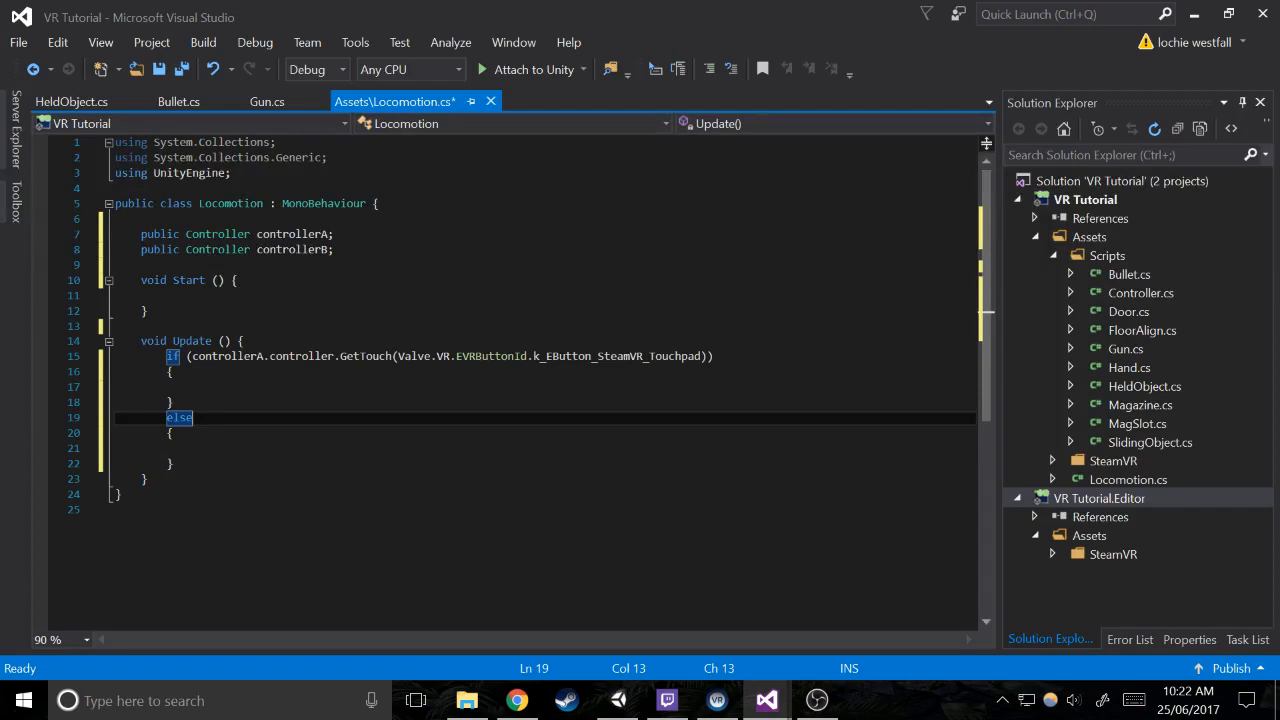
Replace the entire else block with the copied controllerA touchpad if block
key("shift+Down")
key("shift+Down")
key("shift+Down")
key("shift+End")
key("ctrl+v")
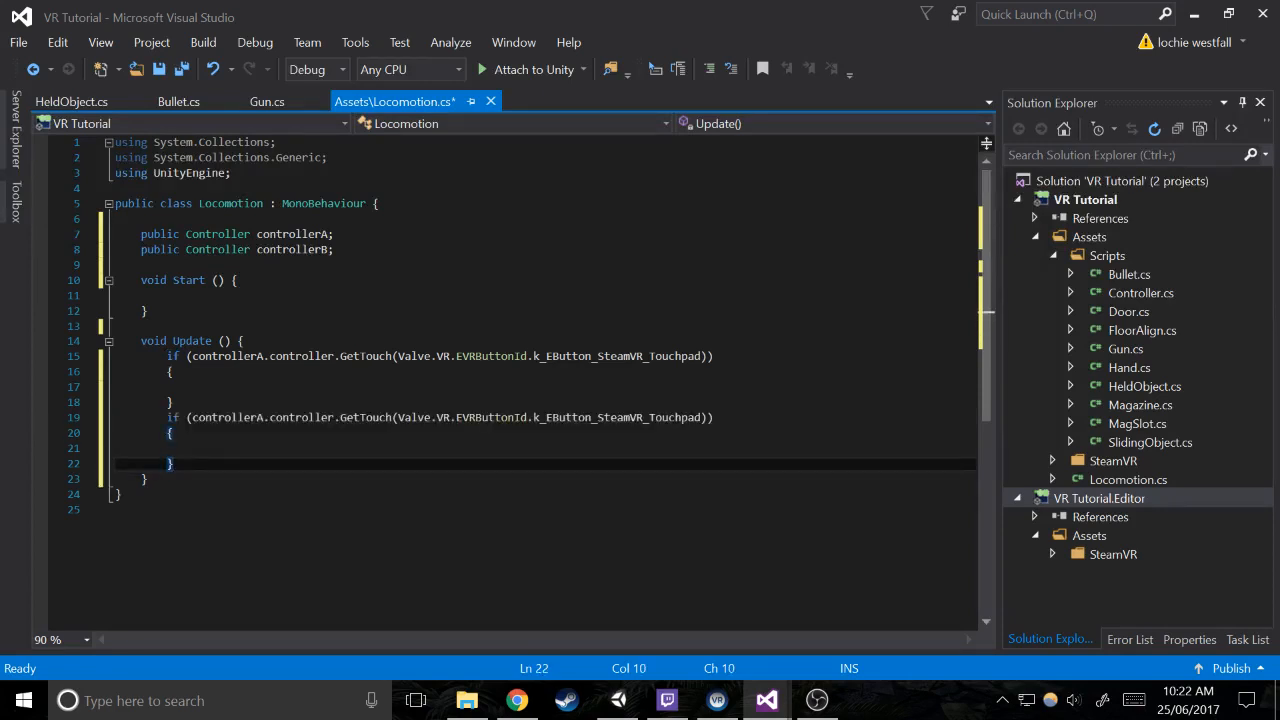
Turn the second touchpad if statement in Update into an else if that checks controllerB instead of controllerA
key("Up")
key("Up")
key("Up")
key("Left")
type("else")
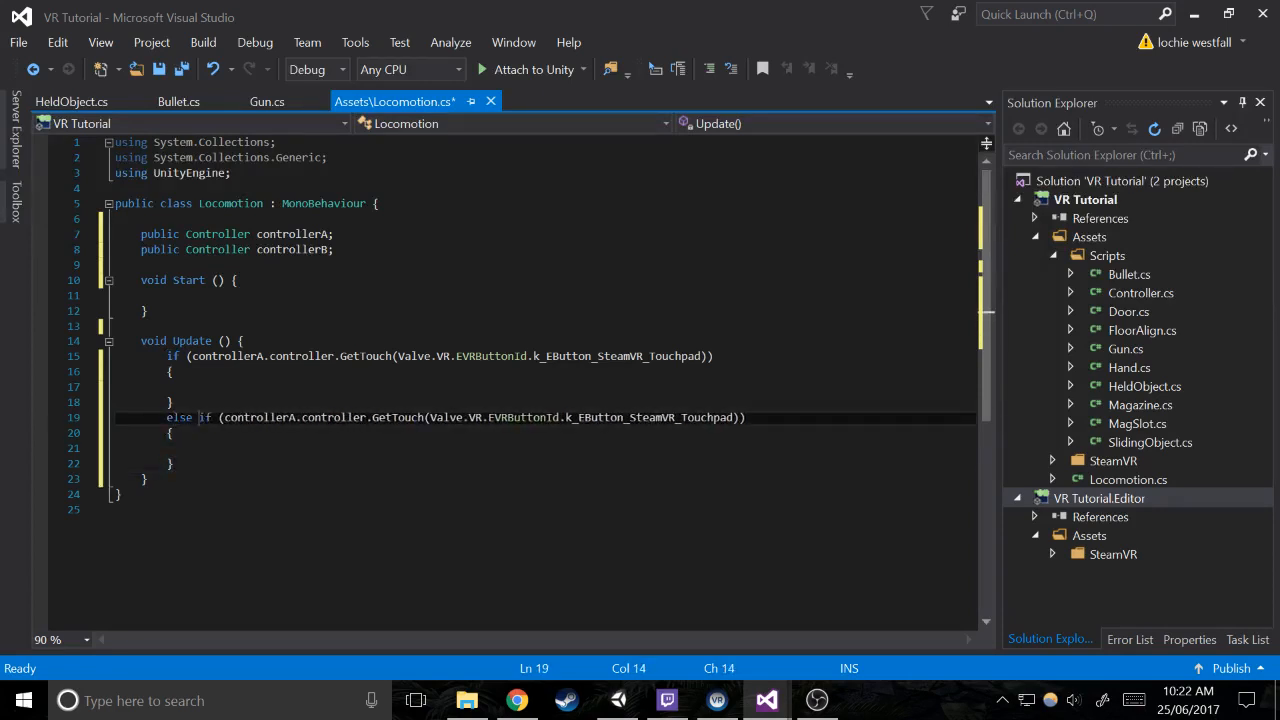
key("ctrl+Right")
key("ctrl+Right")
key("ctrl+Right")
key("ctrl+Right")
key("Left")
key("BackSpace")
type("B")
Add an empty private void method named Move below the Update method
left_click(148, 479)
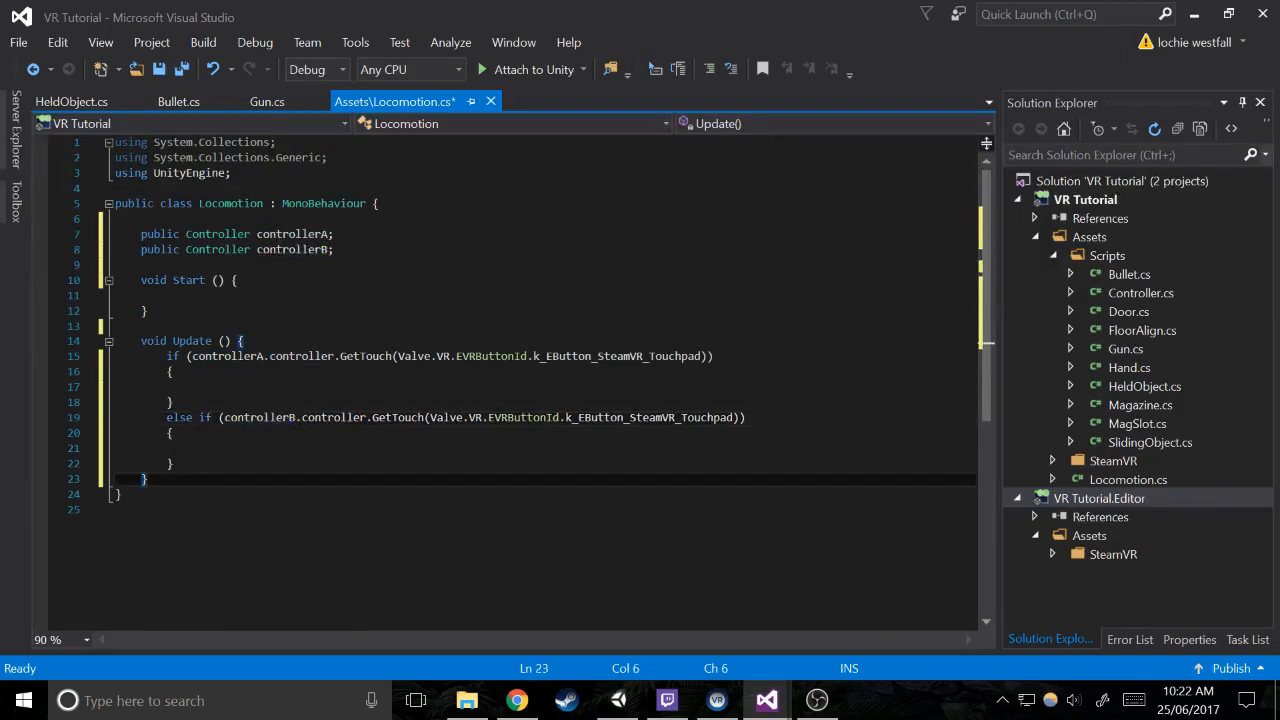
key("Return")
key("Return")
type("voi")
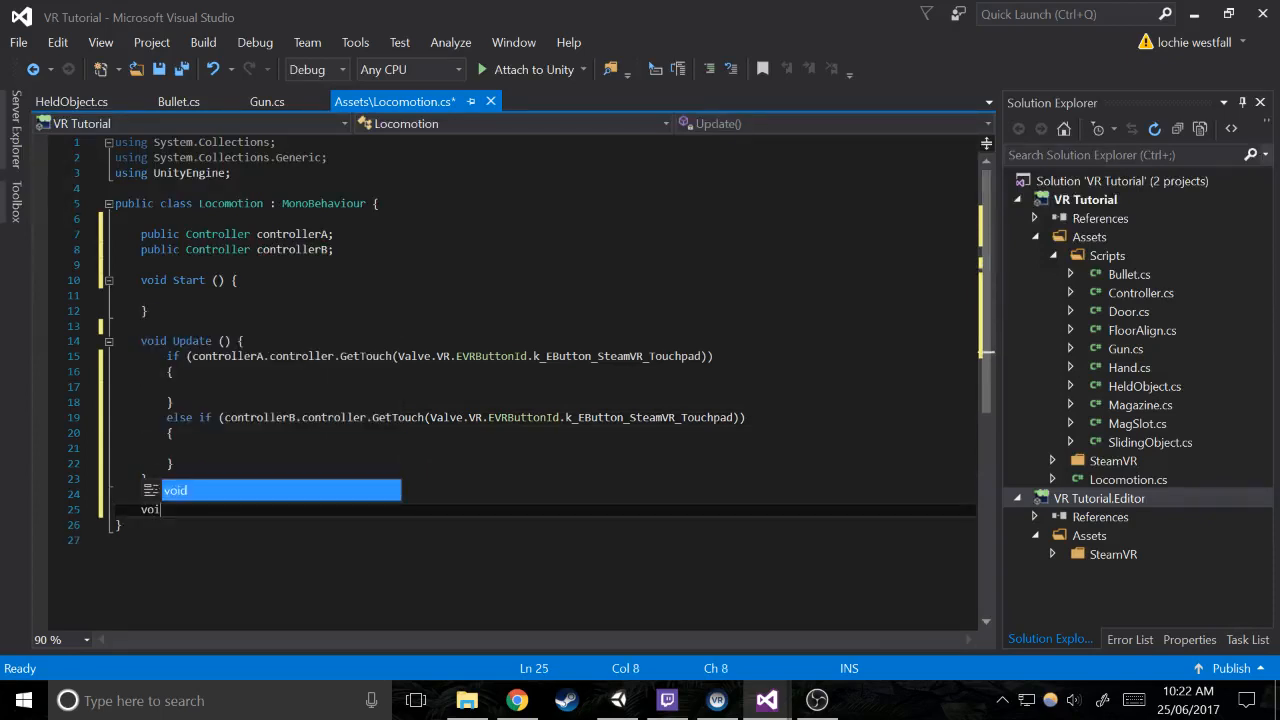
type("d Move")
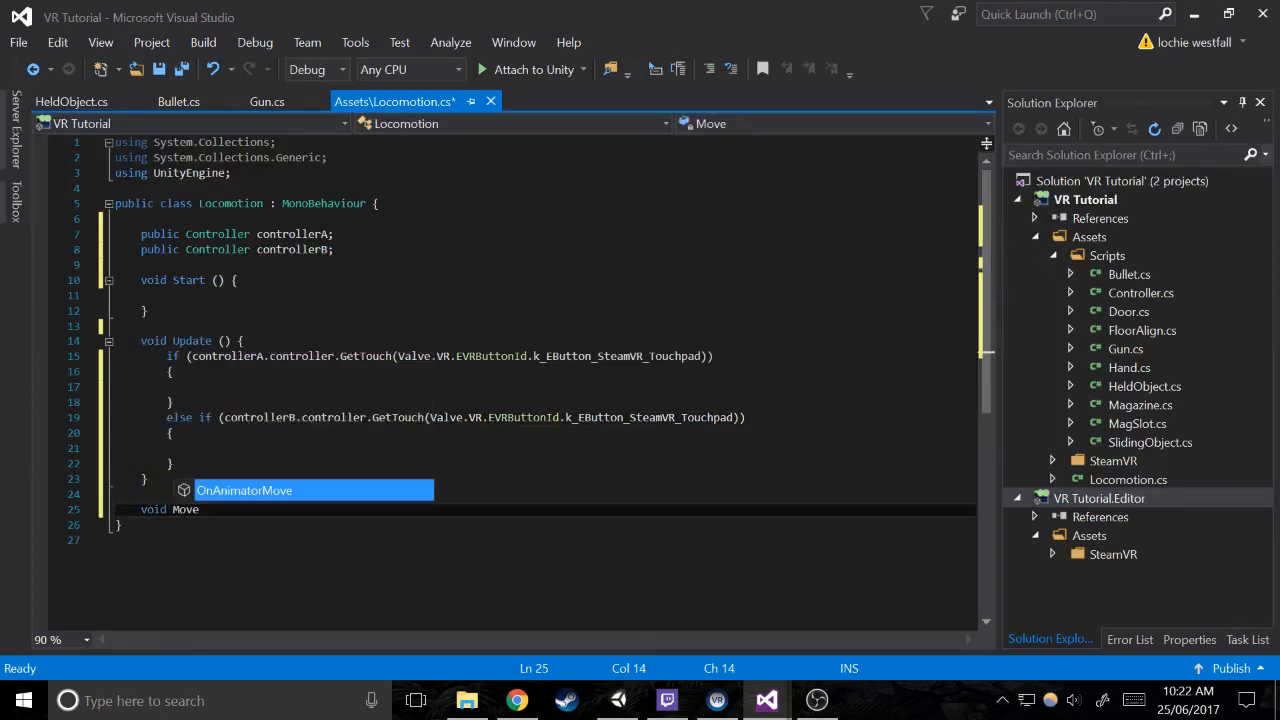
key("Tab")
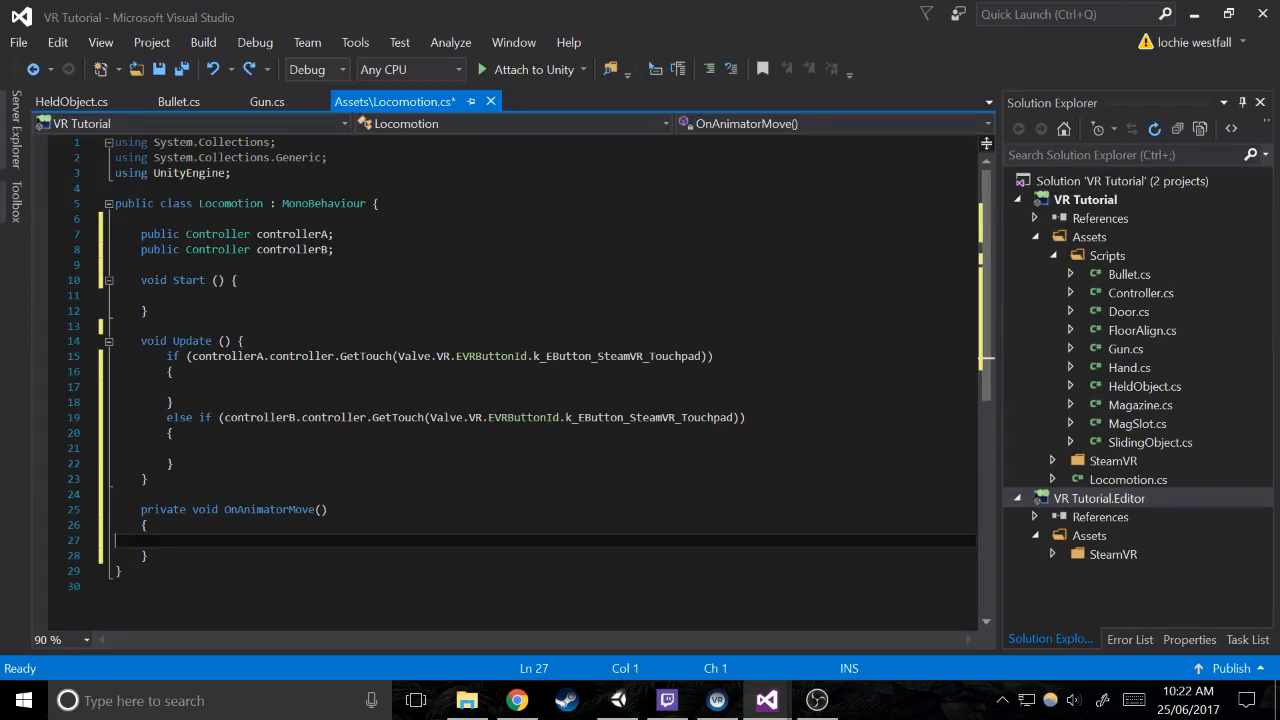
left_click_drag(288, 510, 225, 511)
key("BackSpace")
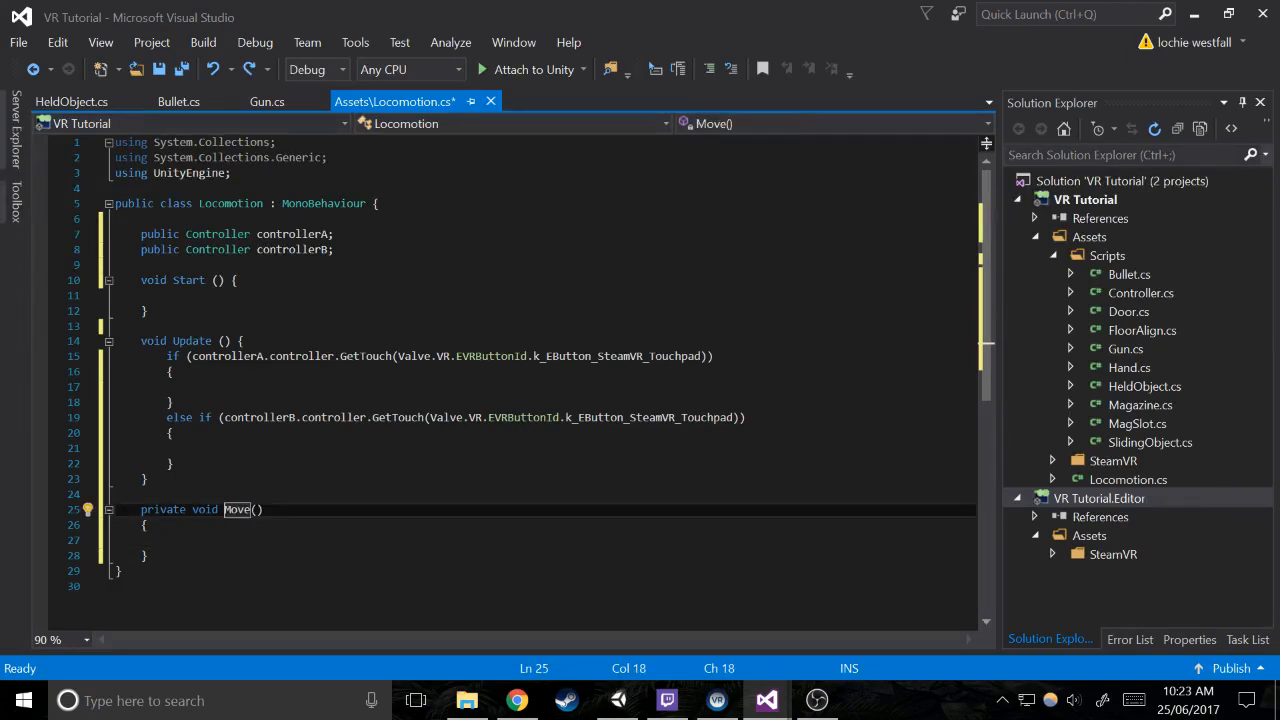
Give the Move method a parameter of type Controller named controller
left_click(257, 510)
type("Controller con")
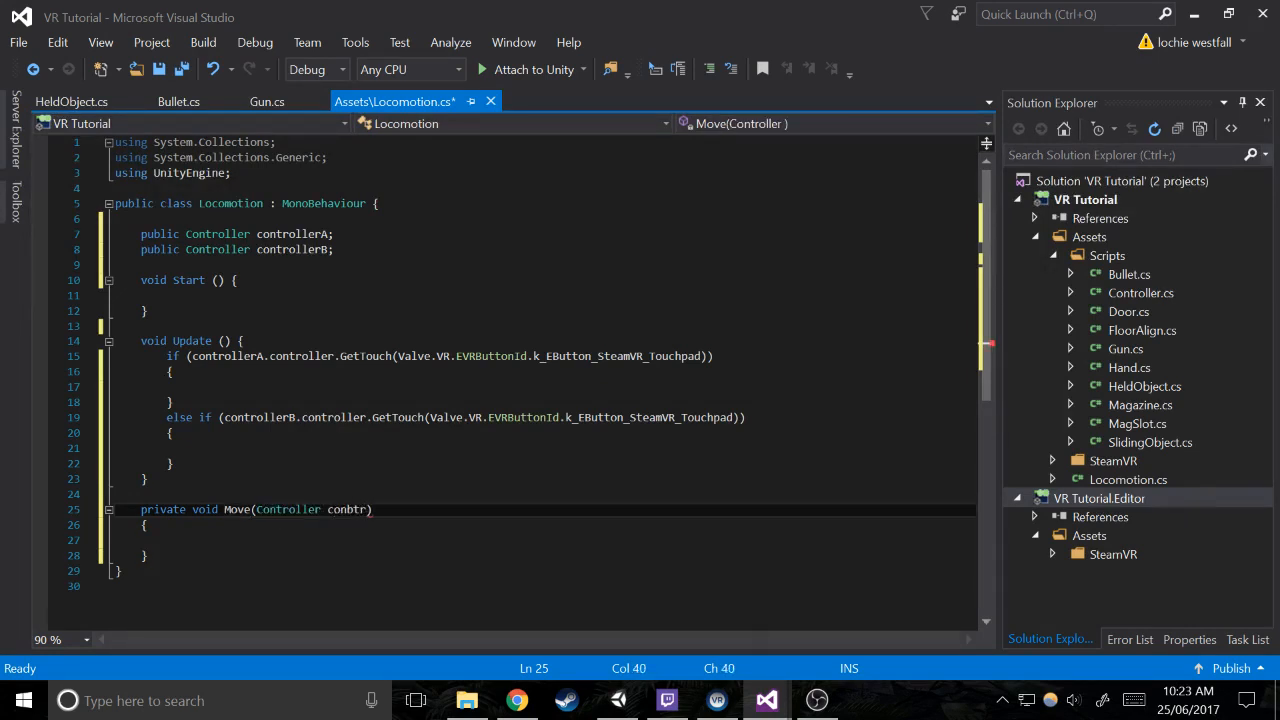
type("troller")
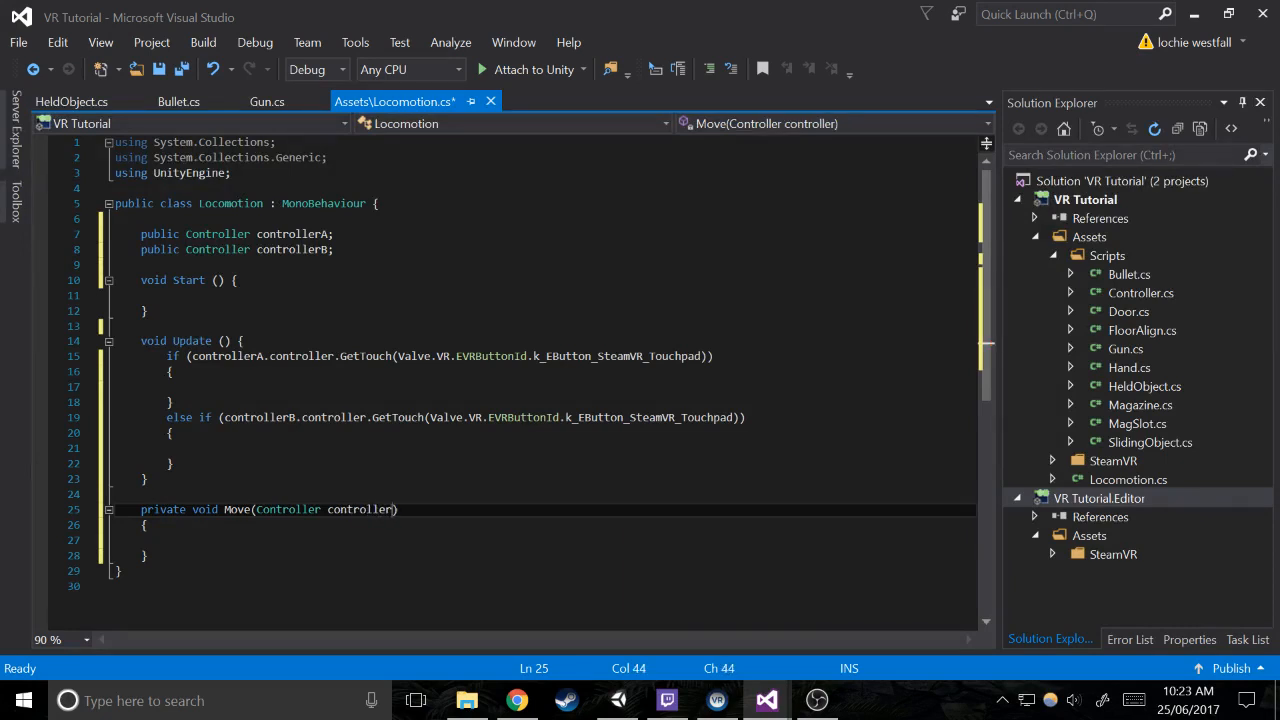
Call Move(controllerA); inside the body of the controllerA touchpad if statement
left_click(173, 372)
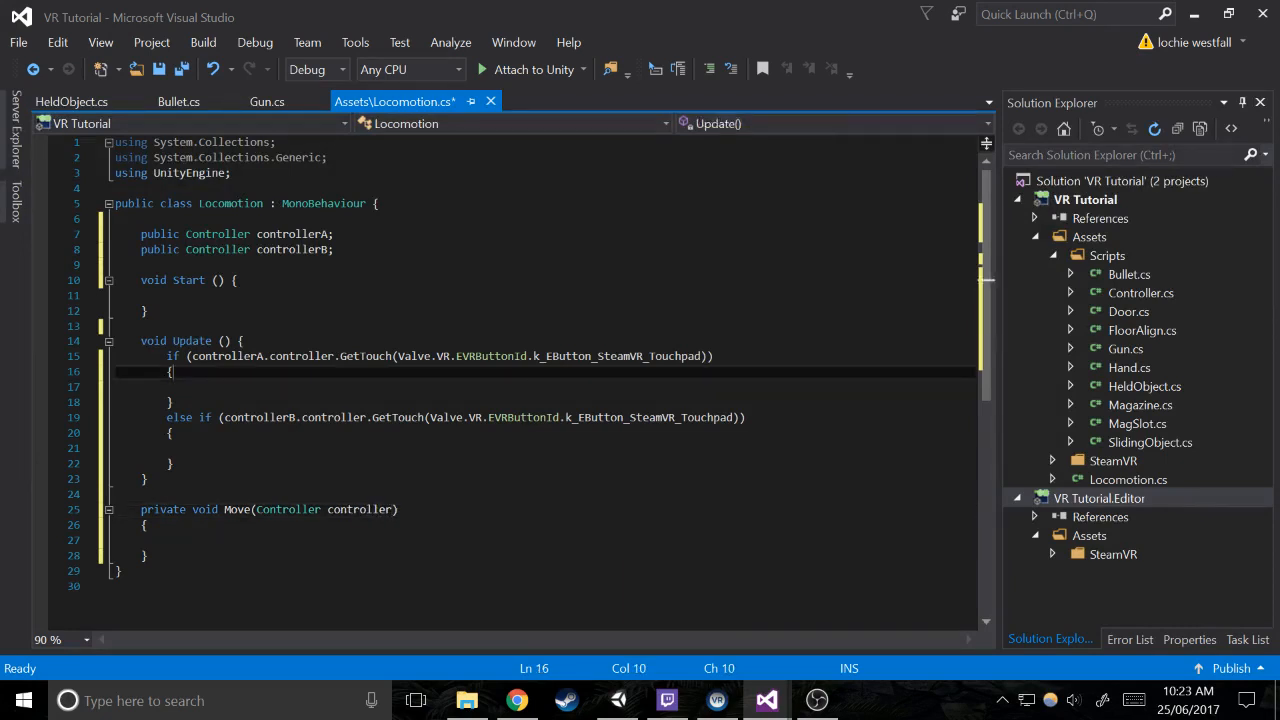
key("Return")
type("Move")
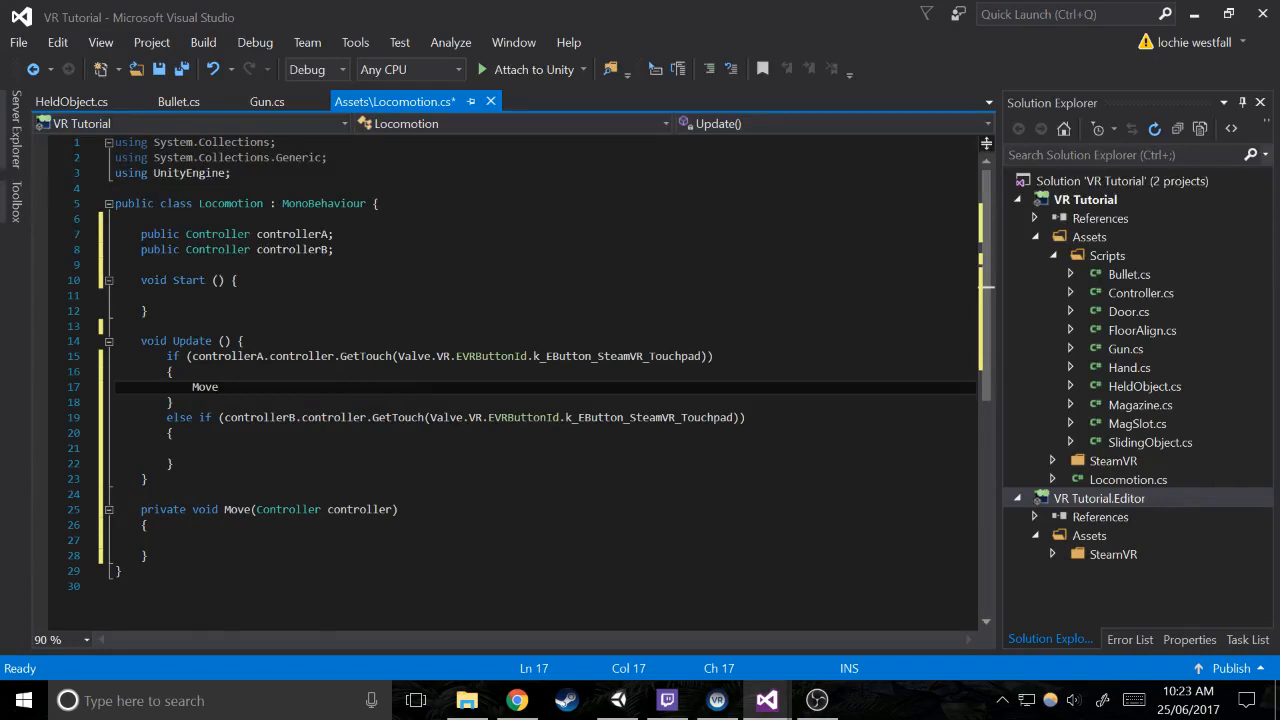
type("(cont")
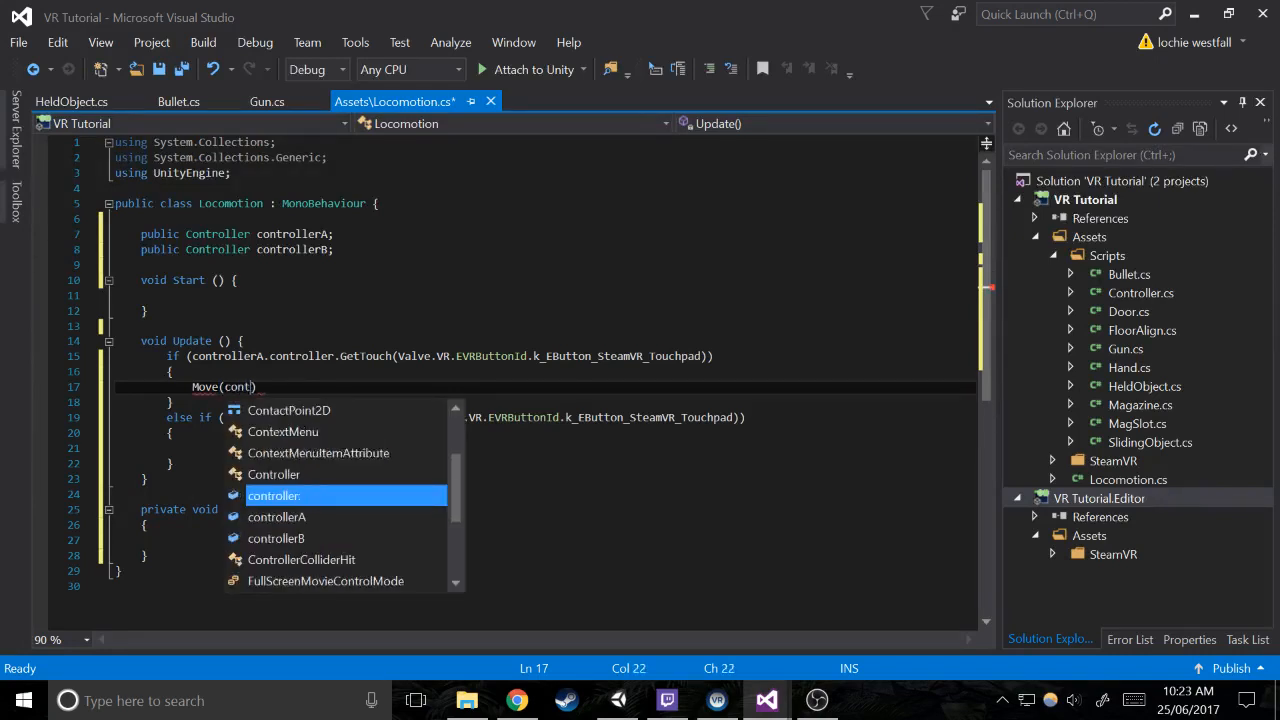
type("rol")
key("Down")
key("Tab")
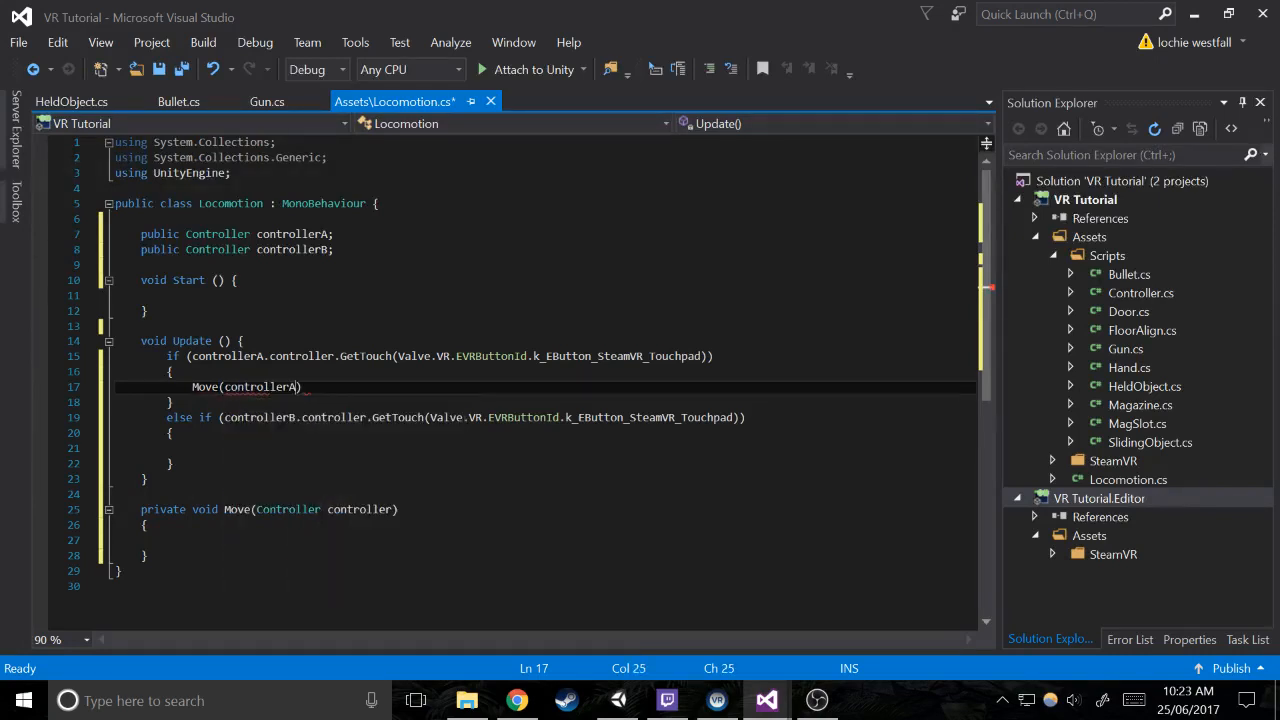
type(");")
Copy the Move call into the else if body, change its argument to controllerB, and save the script
key("shift+Up")
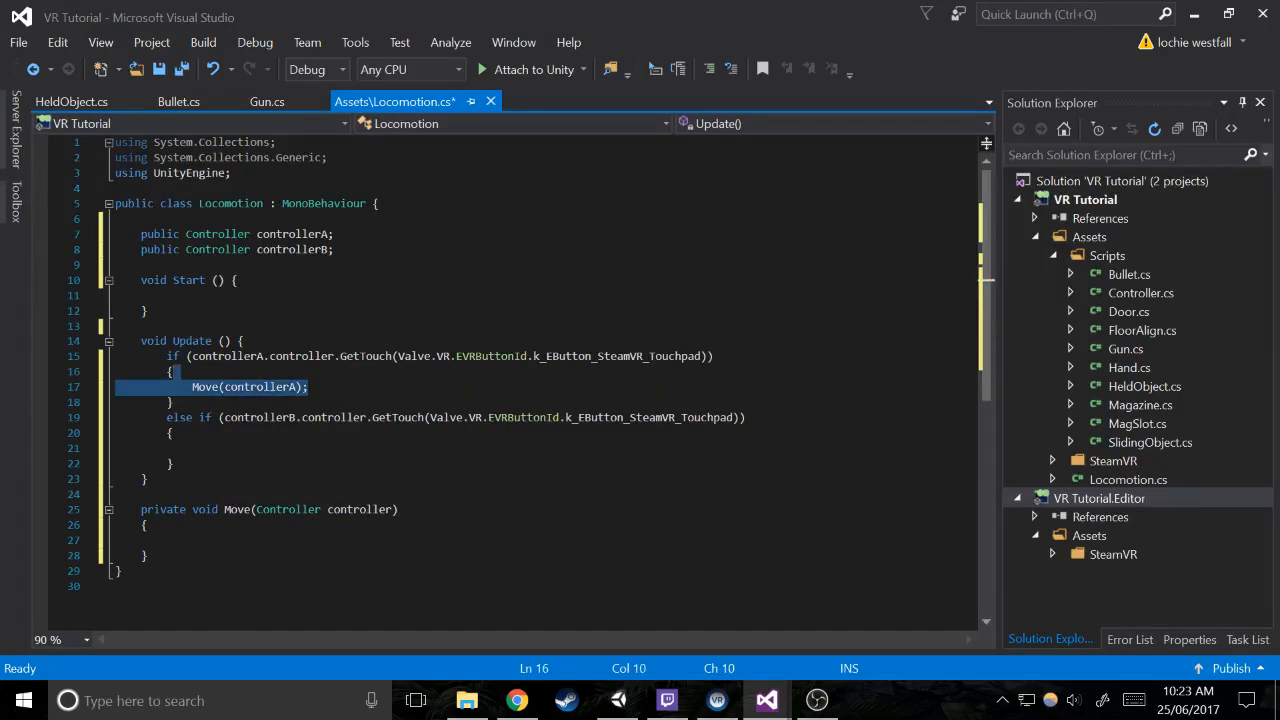
key("shift+Down")
key("shift+Home")
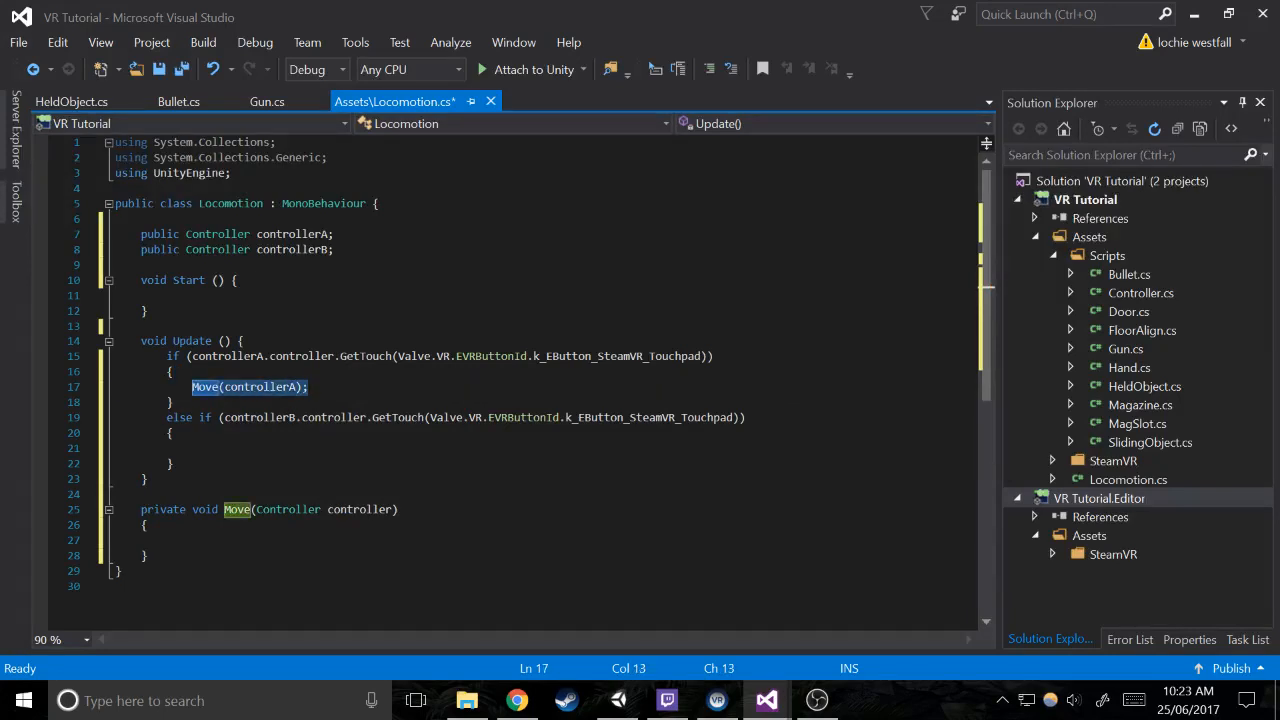
key("ctrl+c")
key("Down")
key("Down")
key("Down")
key("Down")
key("ctrl+v")
key("Left")
key("Left")
key("BackSpace")
type("B")
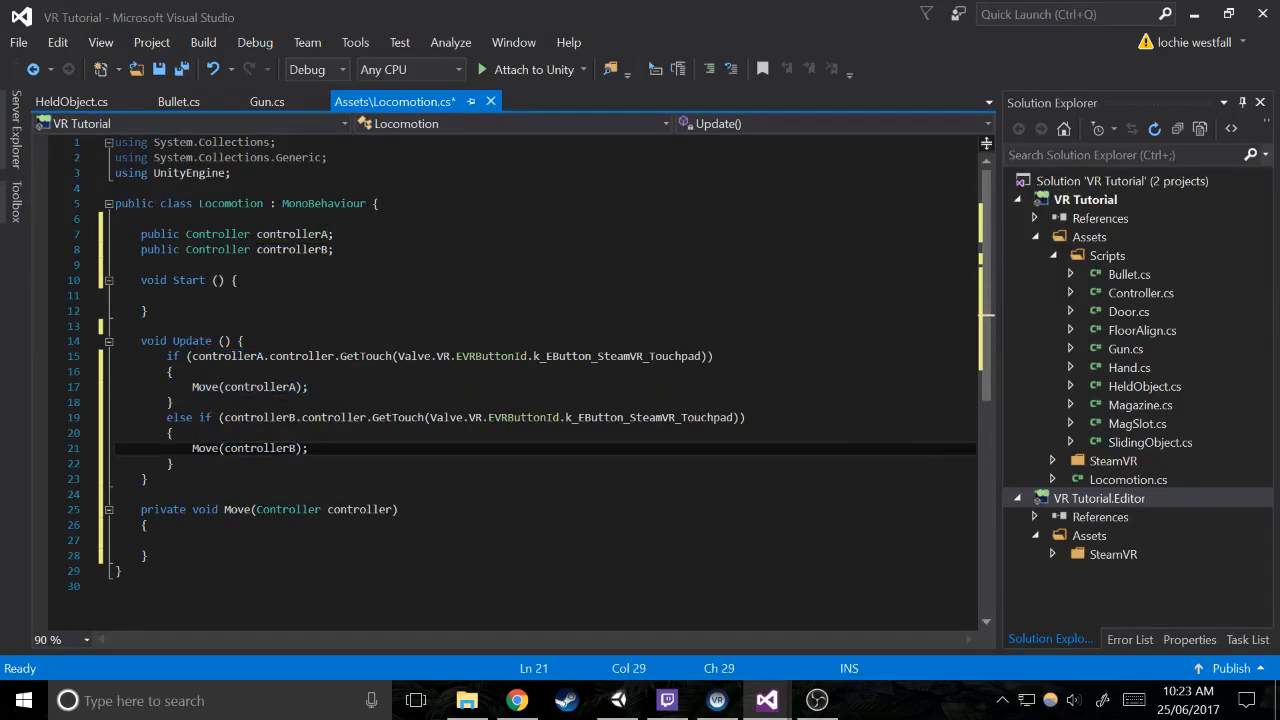
key("ctrl+s")
In the Move method body, declare a Vector3 named direction and assign it transform.forward
key("Down")
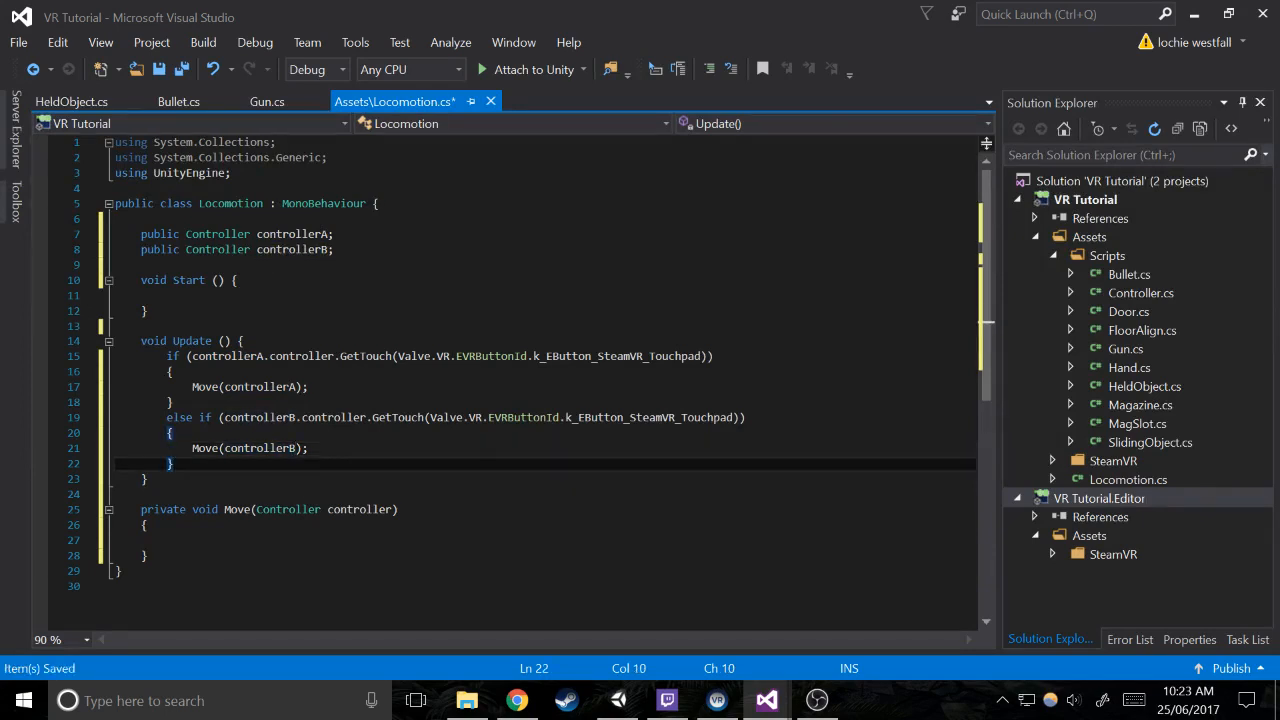
key("Down")
key("Down")
key("Down")
key("Down")
key("Down")
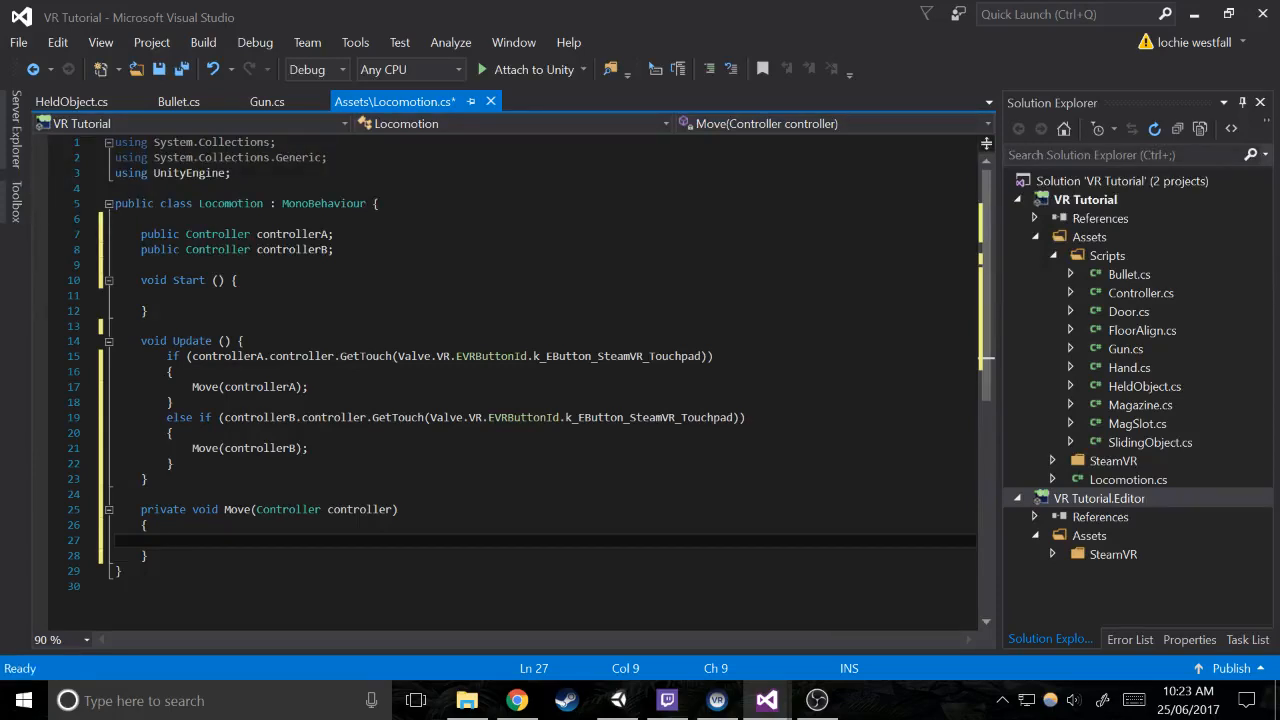
type("dir")
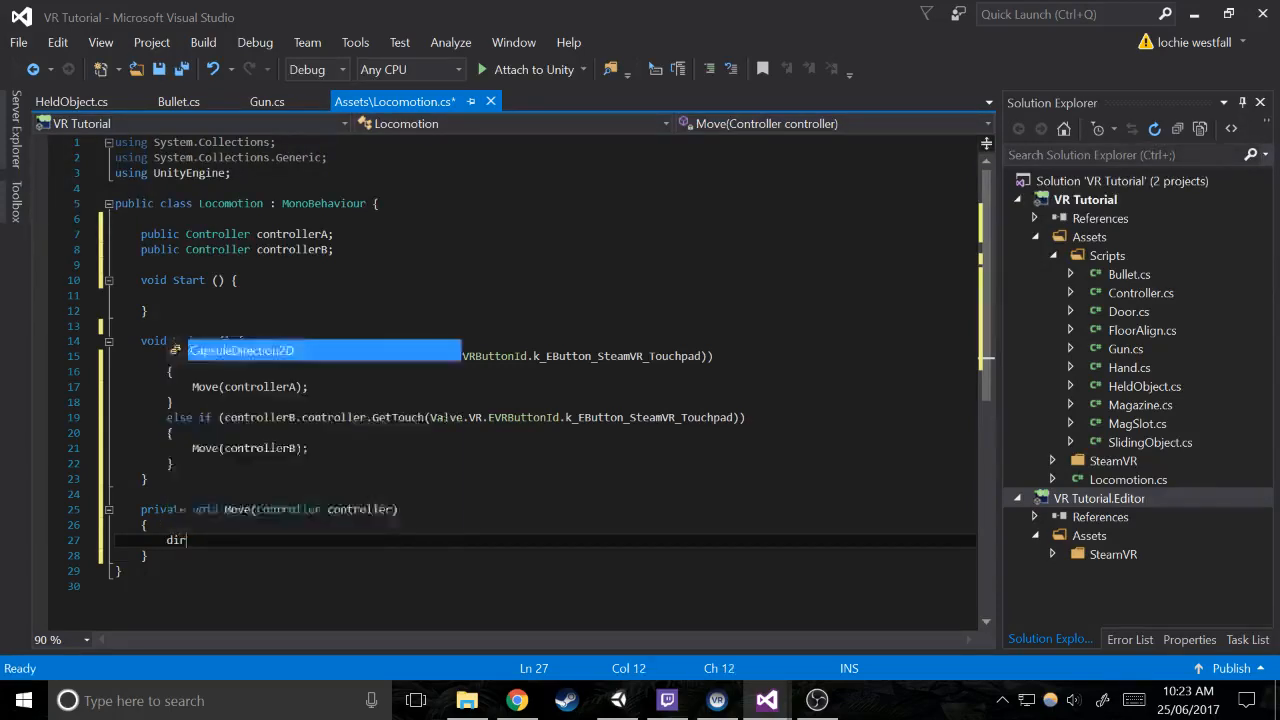
key("BackSpace")
key("BackSpace")
key("BackSpace")
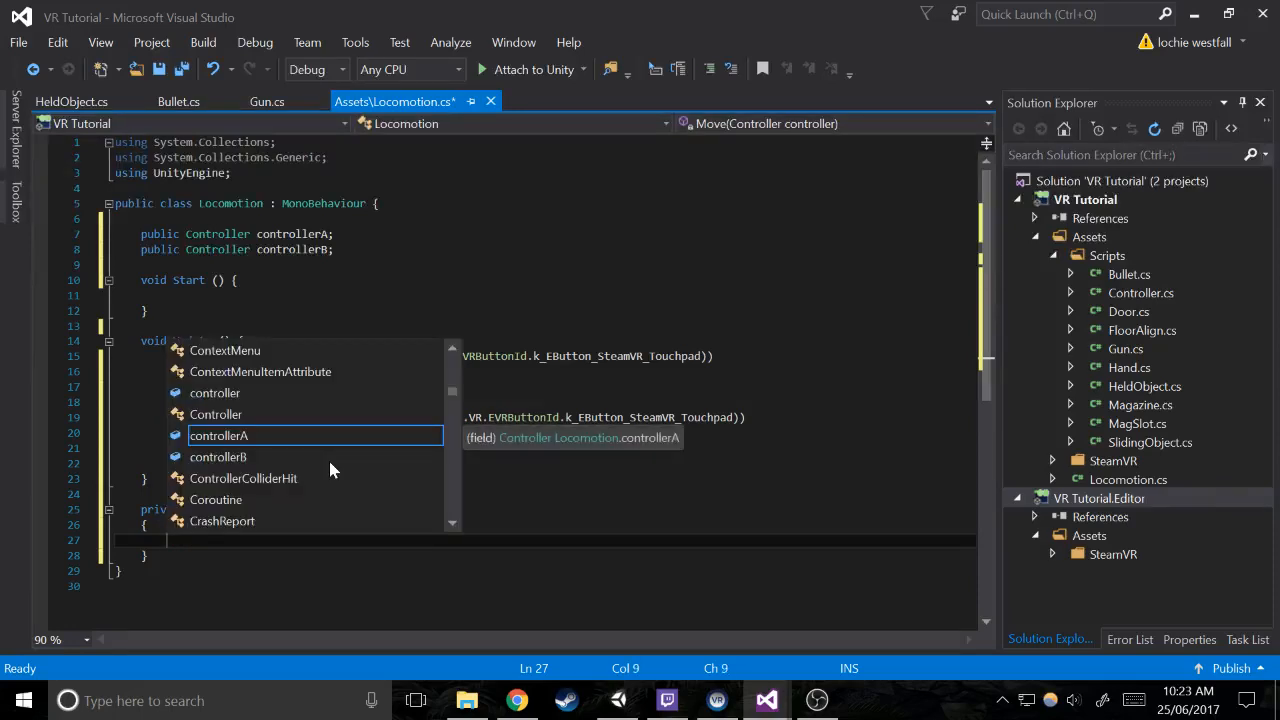
type("Vector3 d")
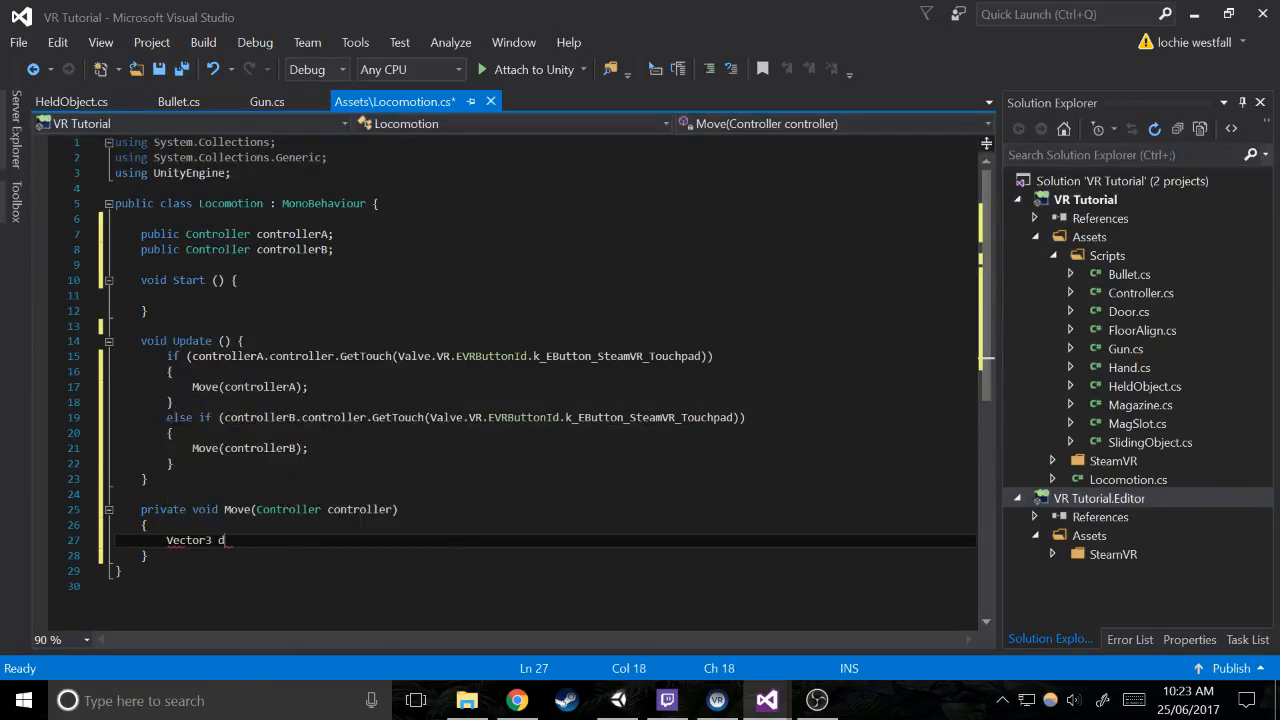
type("irection = tr")
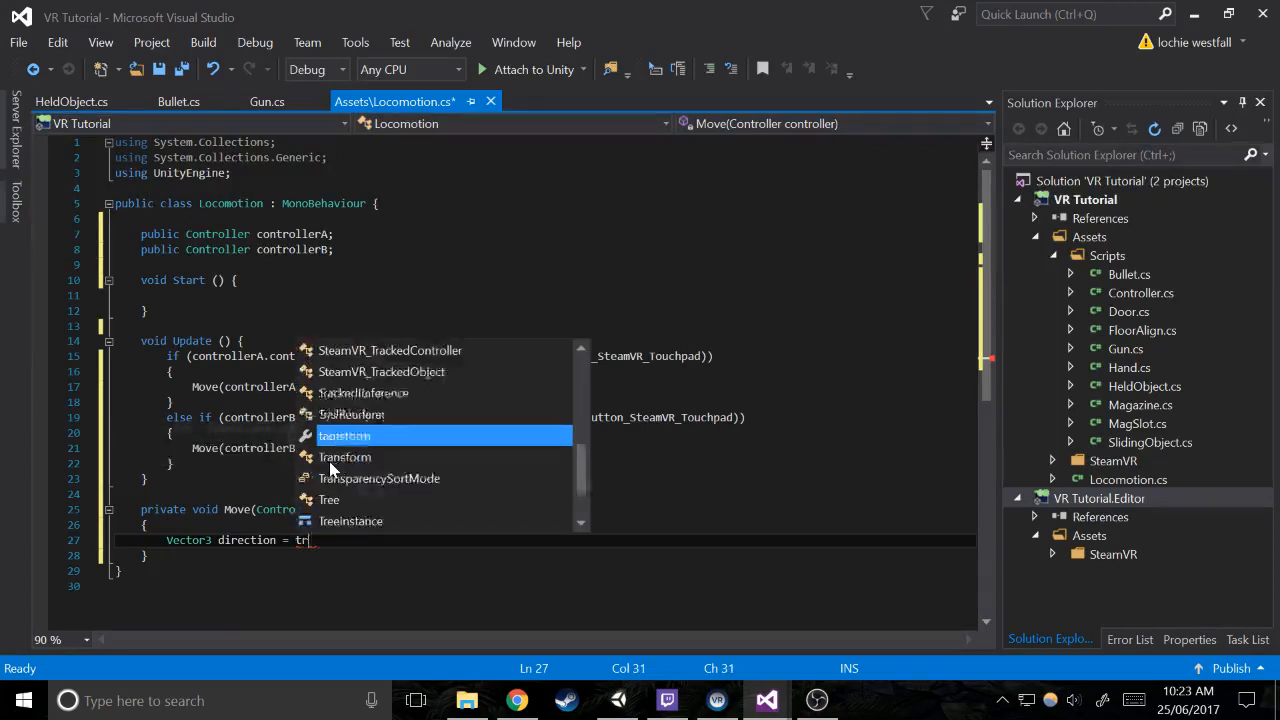
type("ansform.")
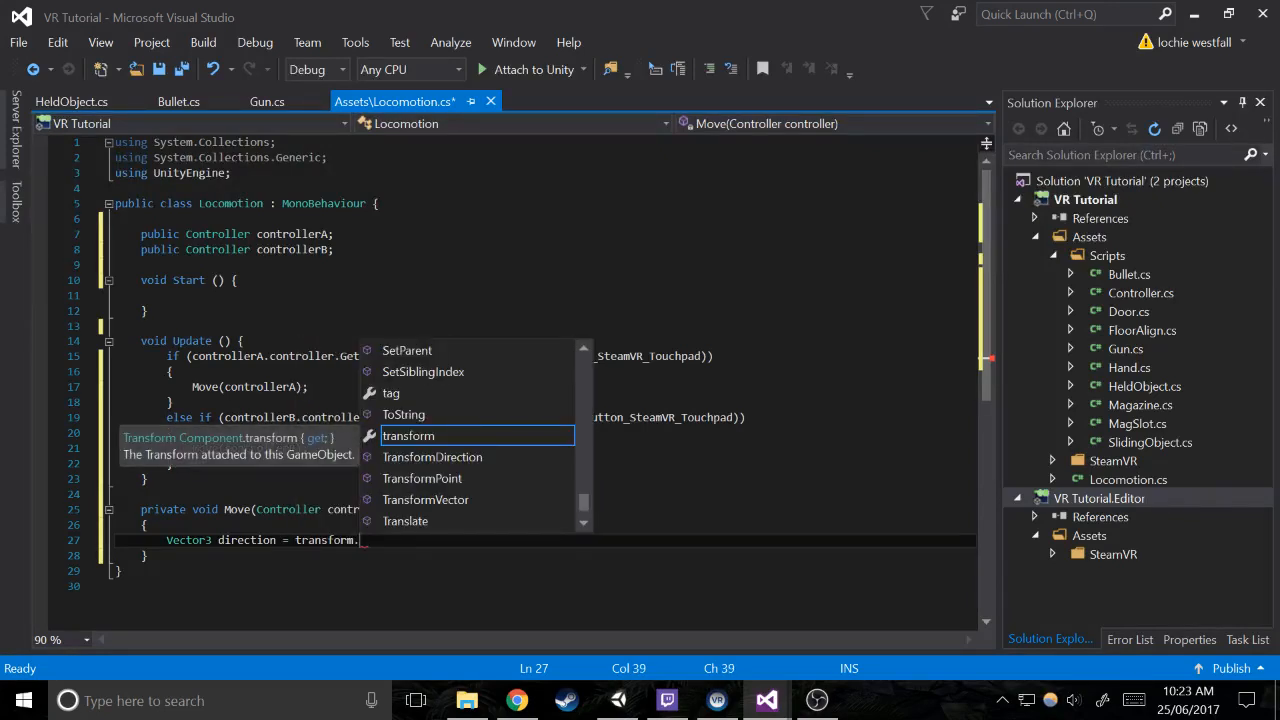
type("for")
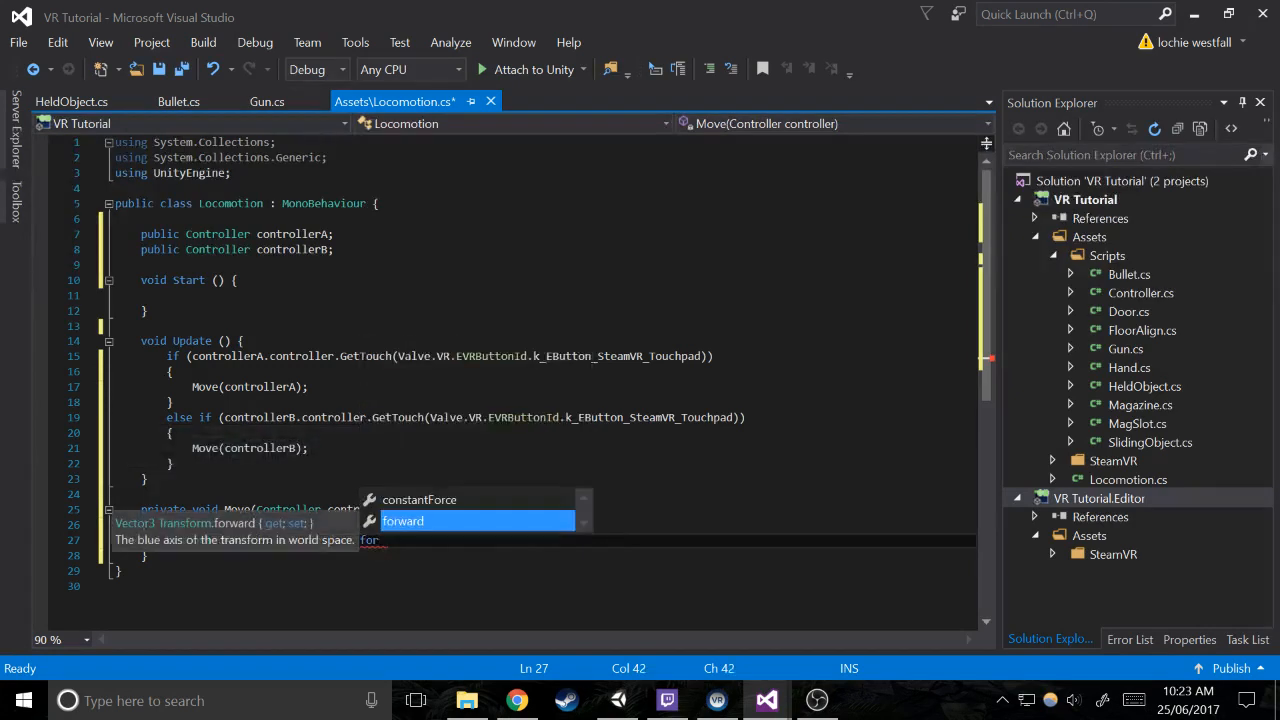
key("Tab")
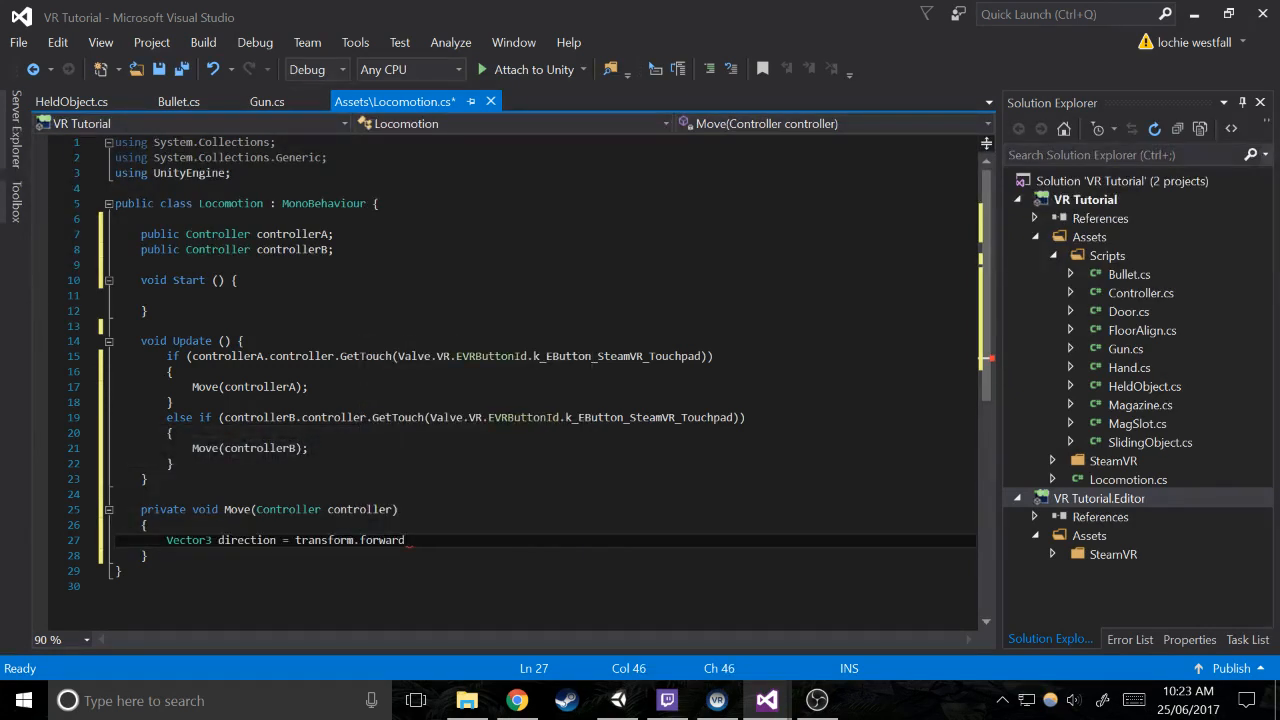
type(";")
key("Return")
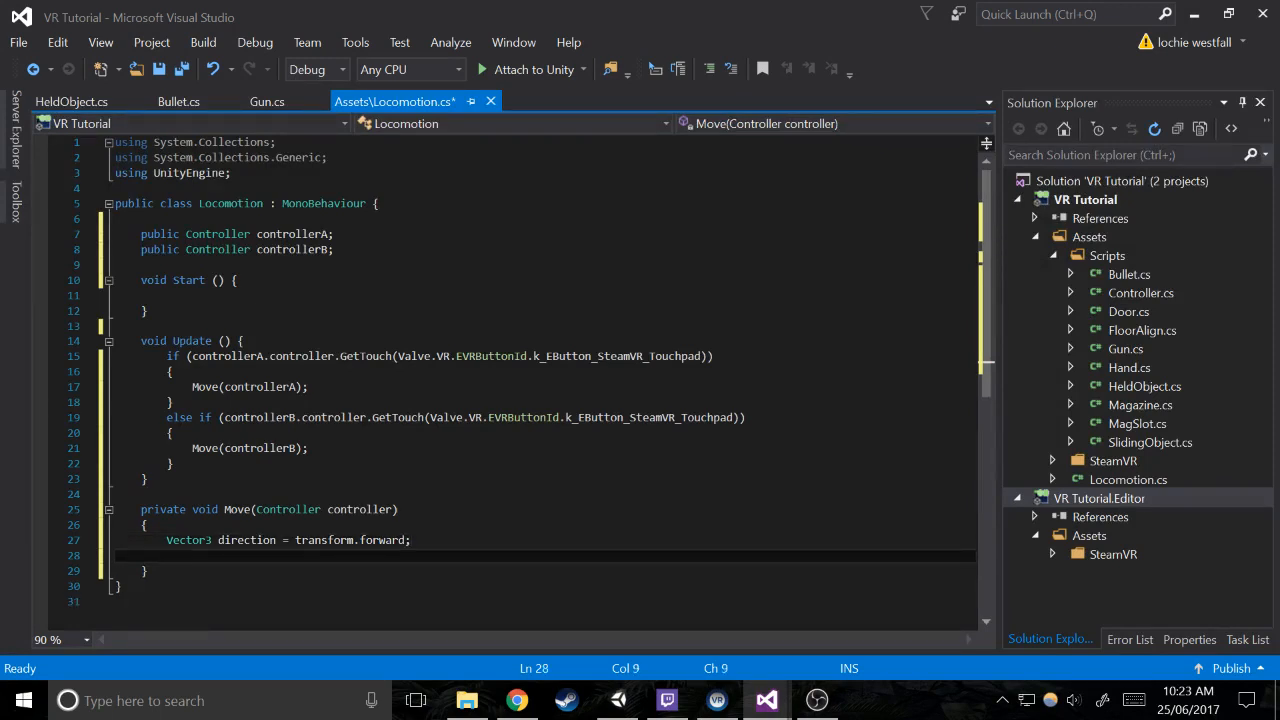
Below the direction declaration in Move, set direction.y to 0 and call direction.Normalize();
type("direction.")
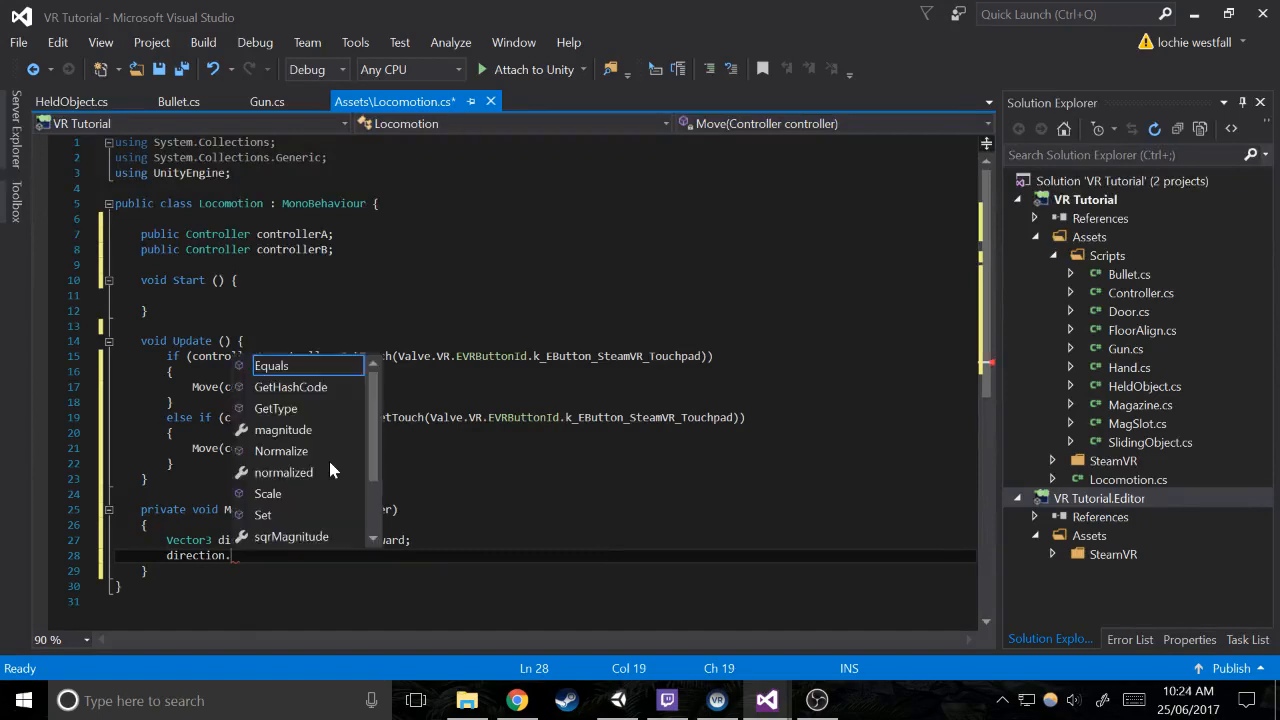
type("y = 0;")
key("Return")
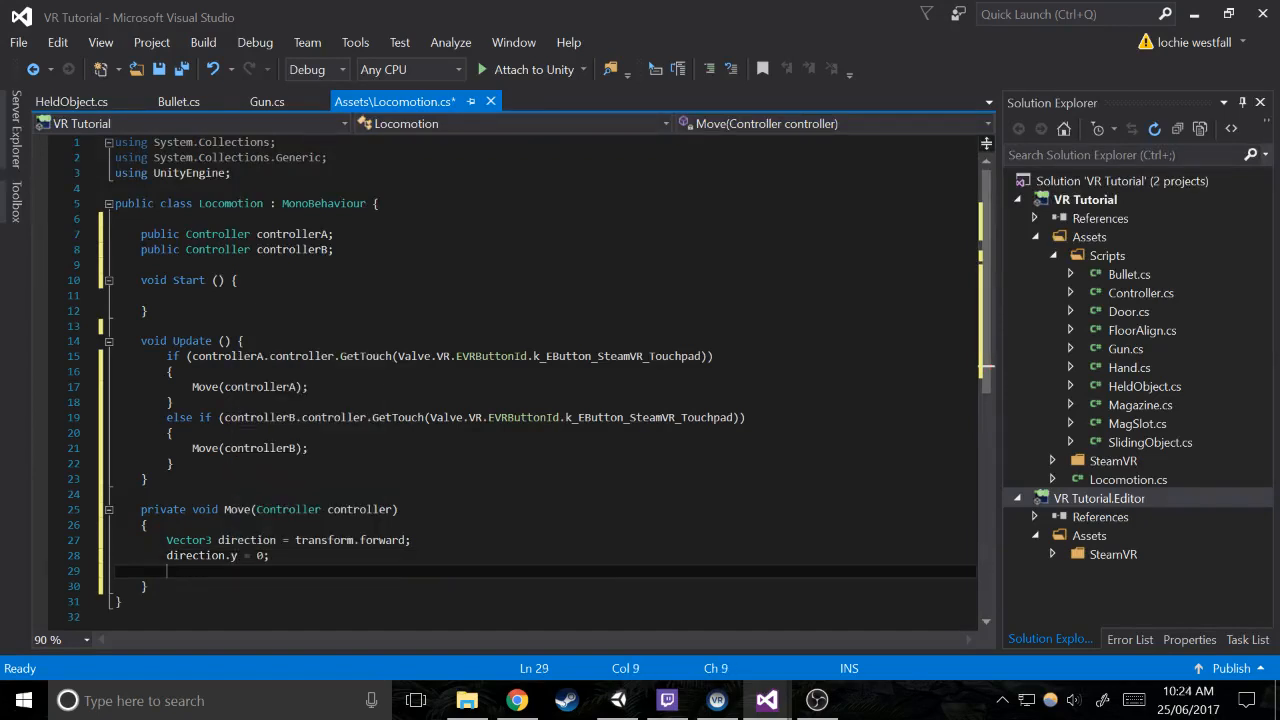
type("di")
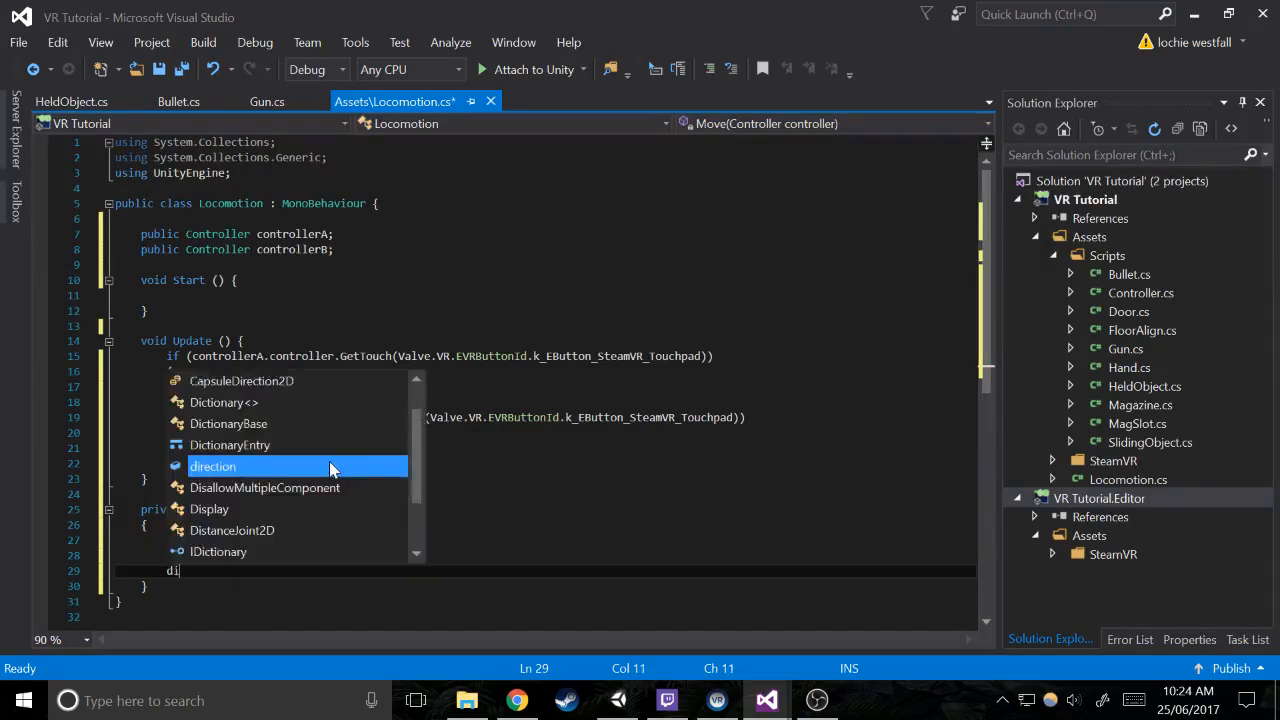
type("rection.Normalize()")
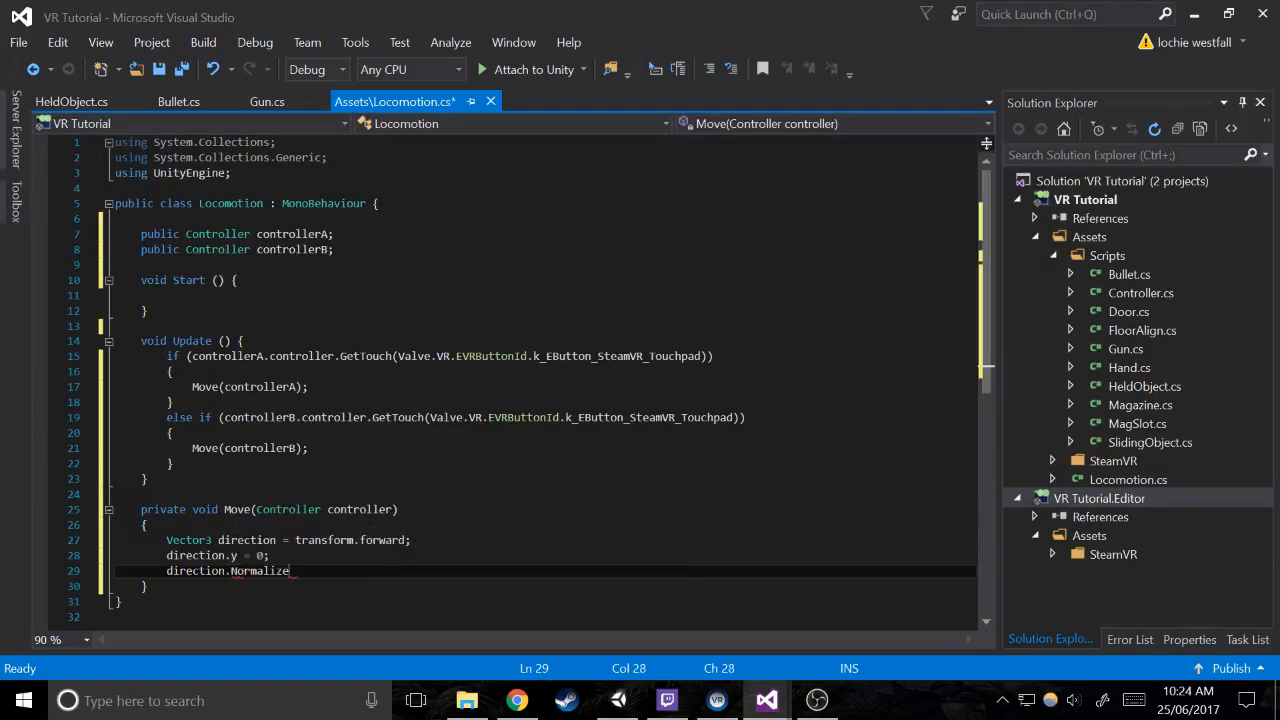
key("BackSpace")
key("BackSpace")
type("();")
key("Up")
key("Down")
key("shift+Home")
key("shift+Home")
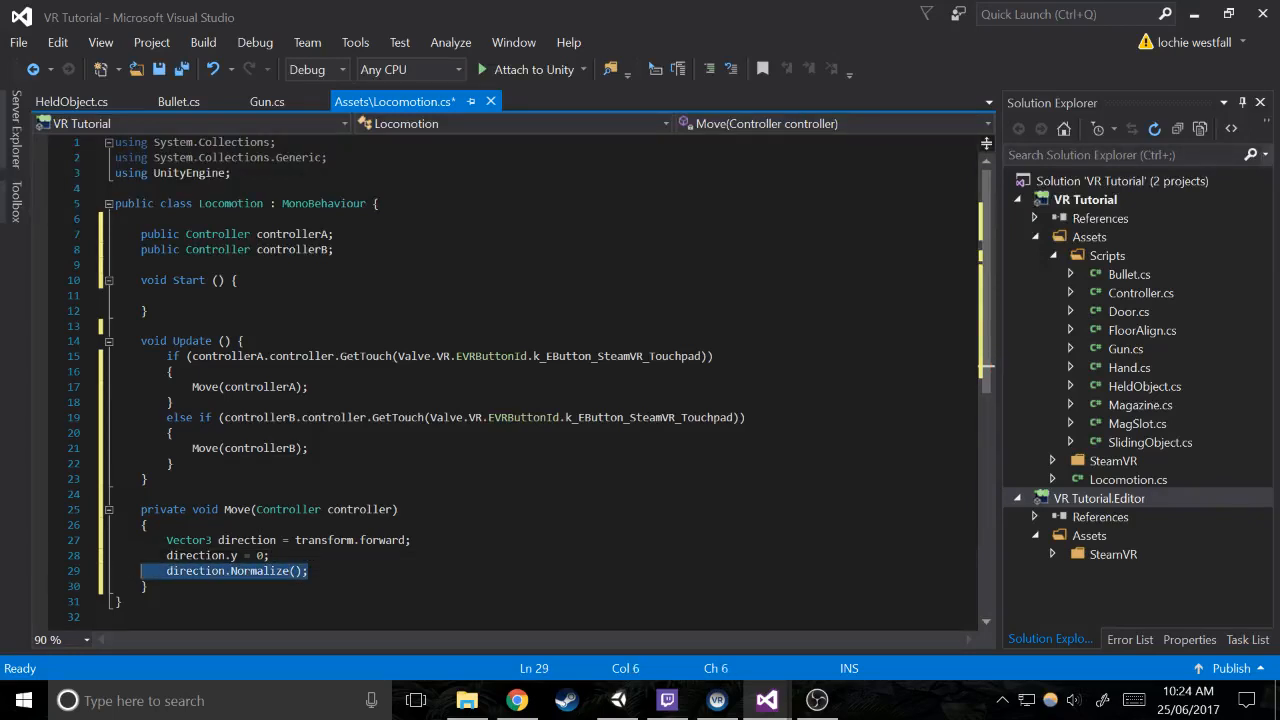
key("shift+Right")
key("shift+Right")
key("shift+Right")
key("shift+Right")
key("shift+Right")
key("shift+Right")
key("shift+Right")
key("shift+Right")
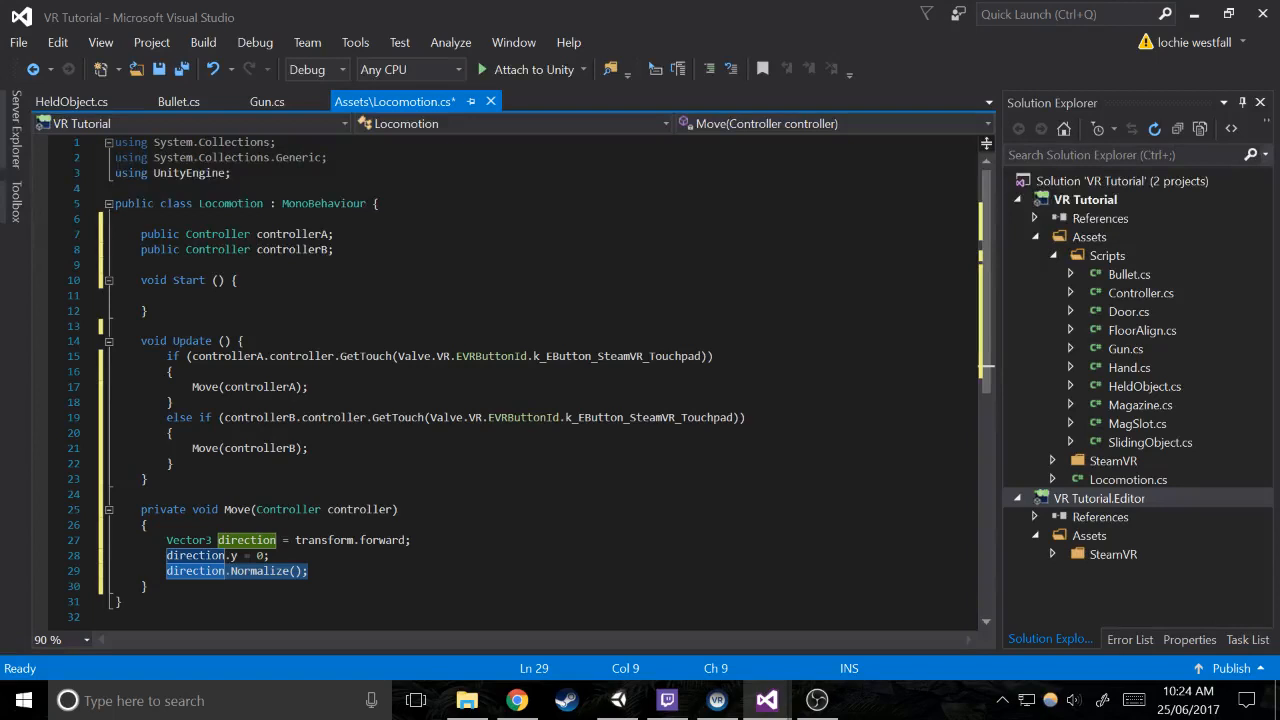
key("End")
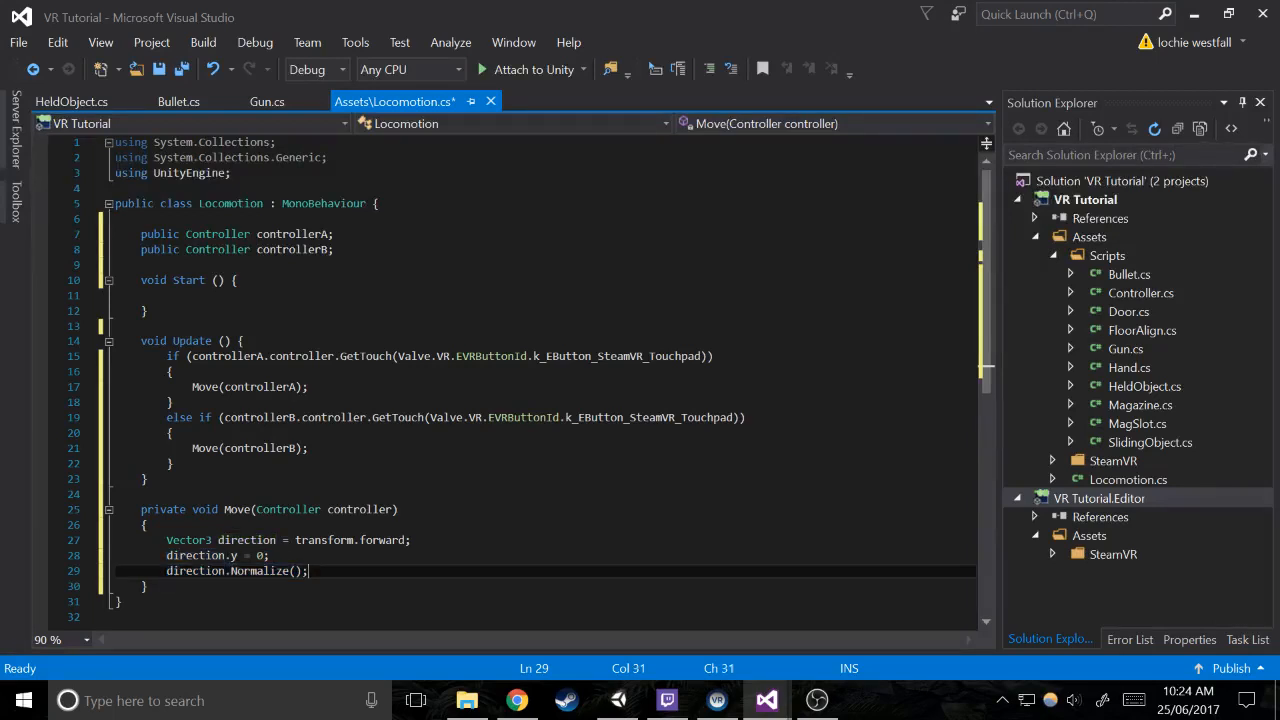
left_click_drag(310, 571, 84, 575)
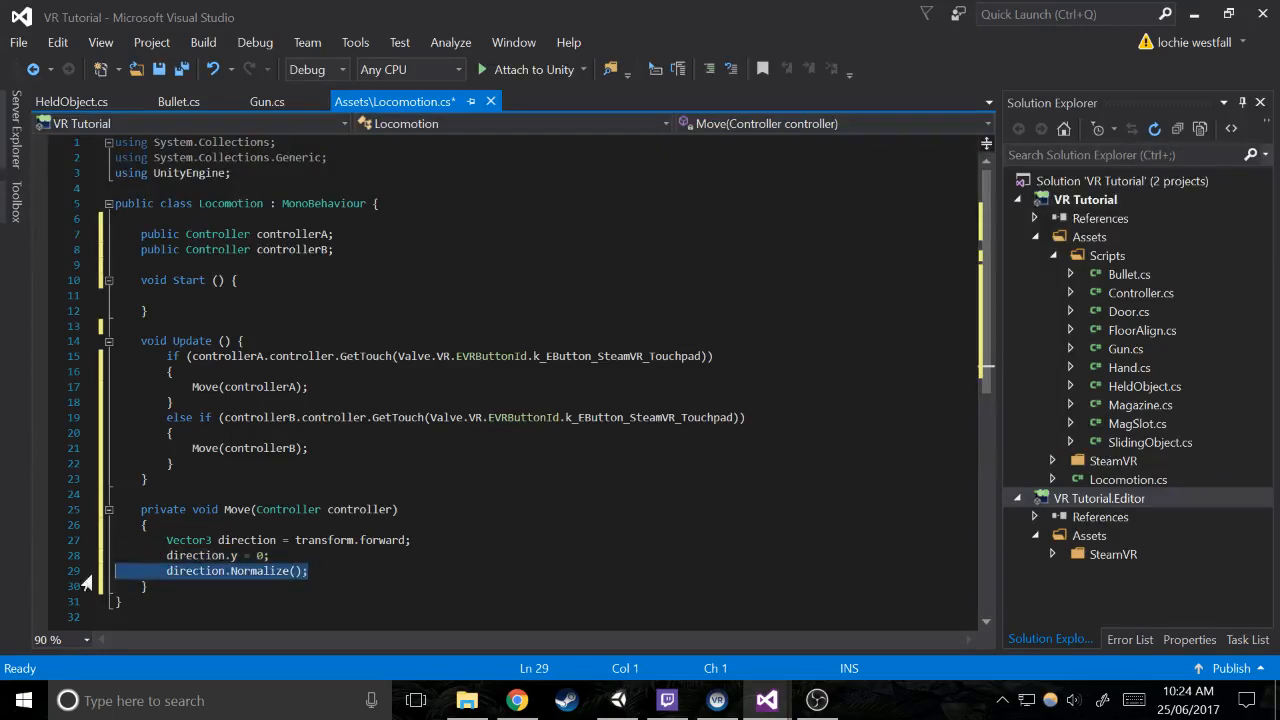
left_click(280, 556)
Add blank lines below direction.Normalize(); in the Move method, leaving an indented line for a new statement
left_click(310, 571)
key("Return")
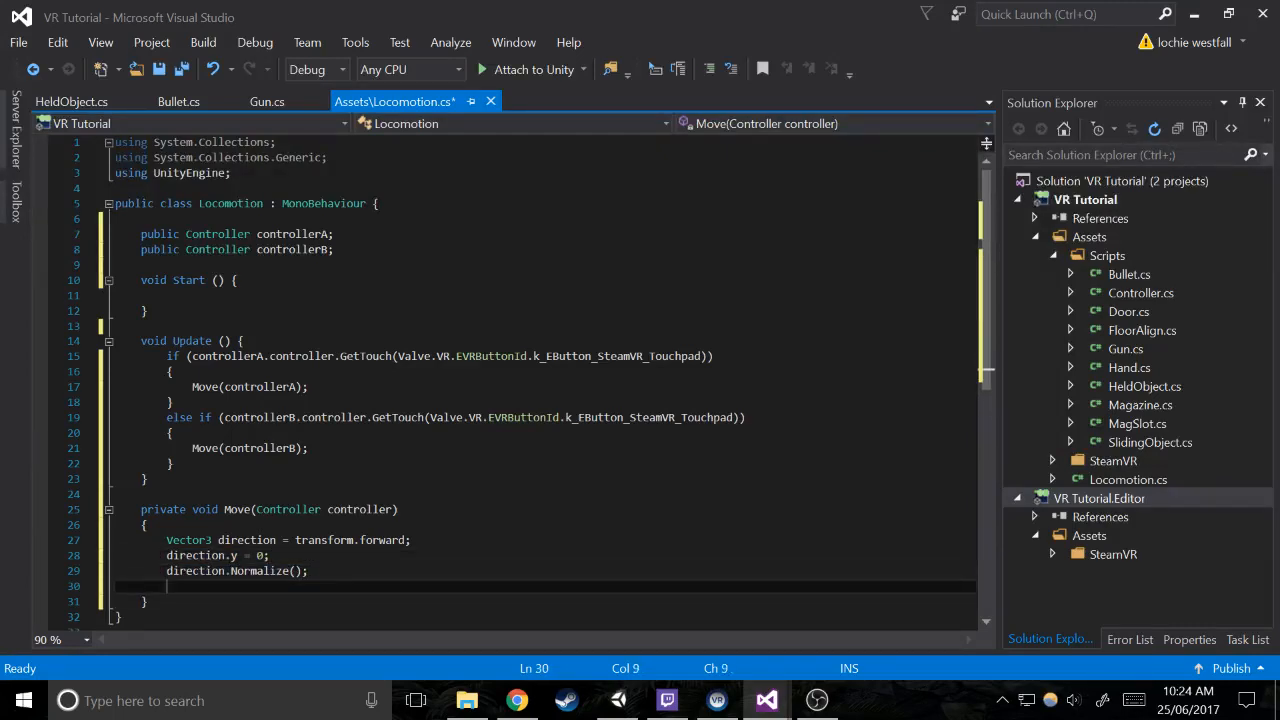
key("Return")
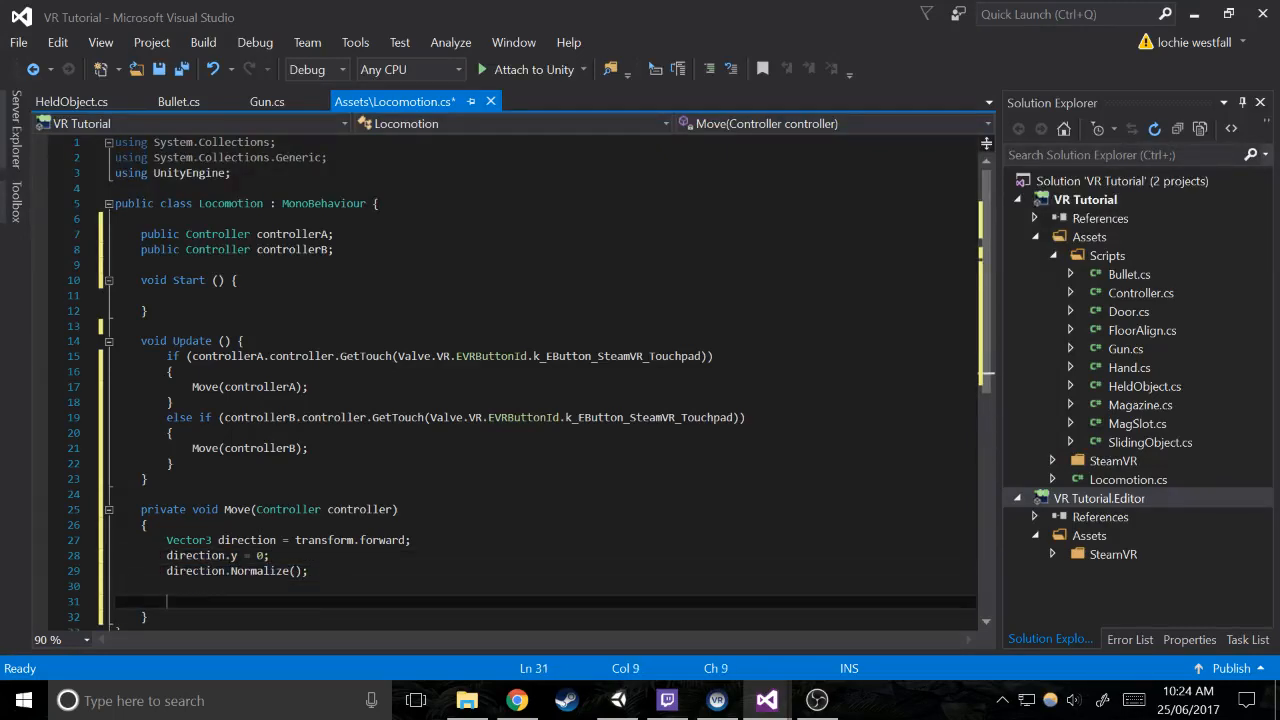
scroll(530, 384, "down", 2)
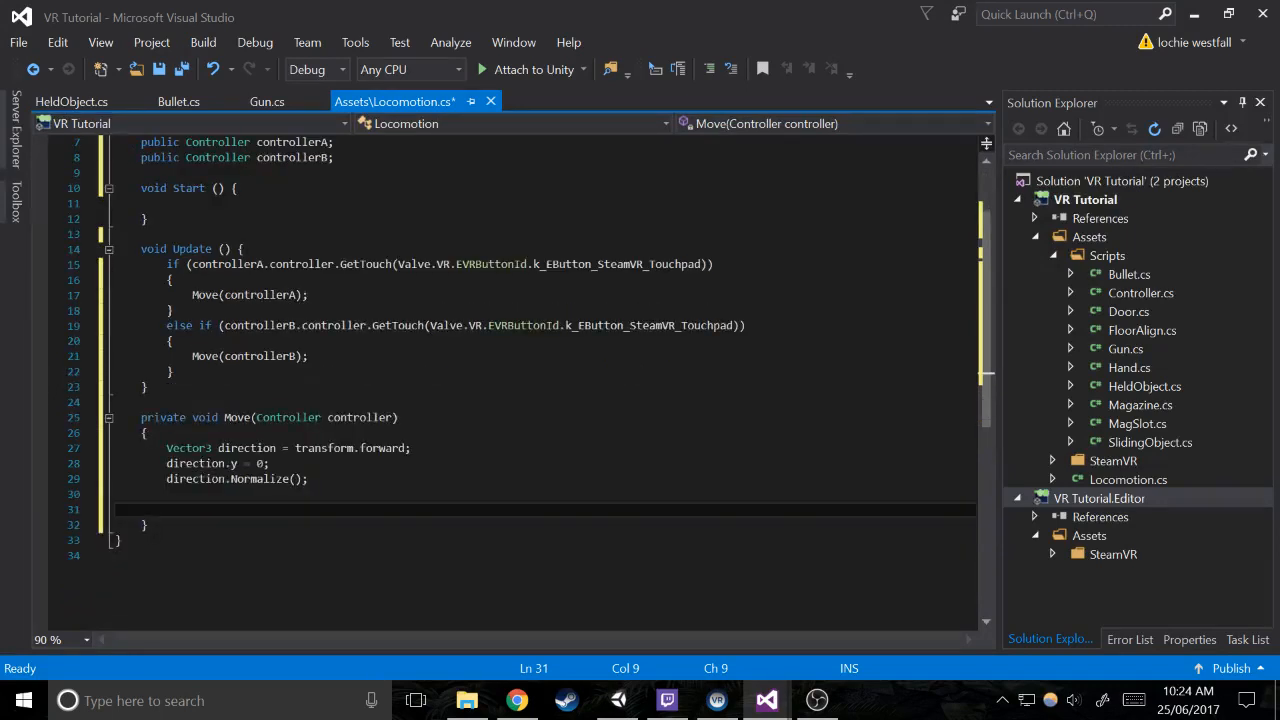
key("shift+Home")
key("shift+Up")
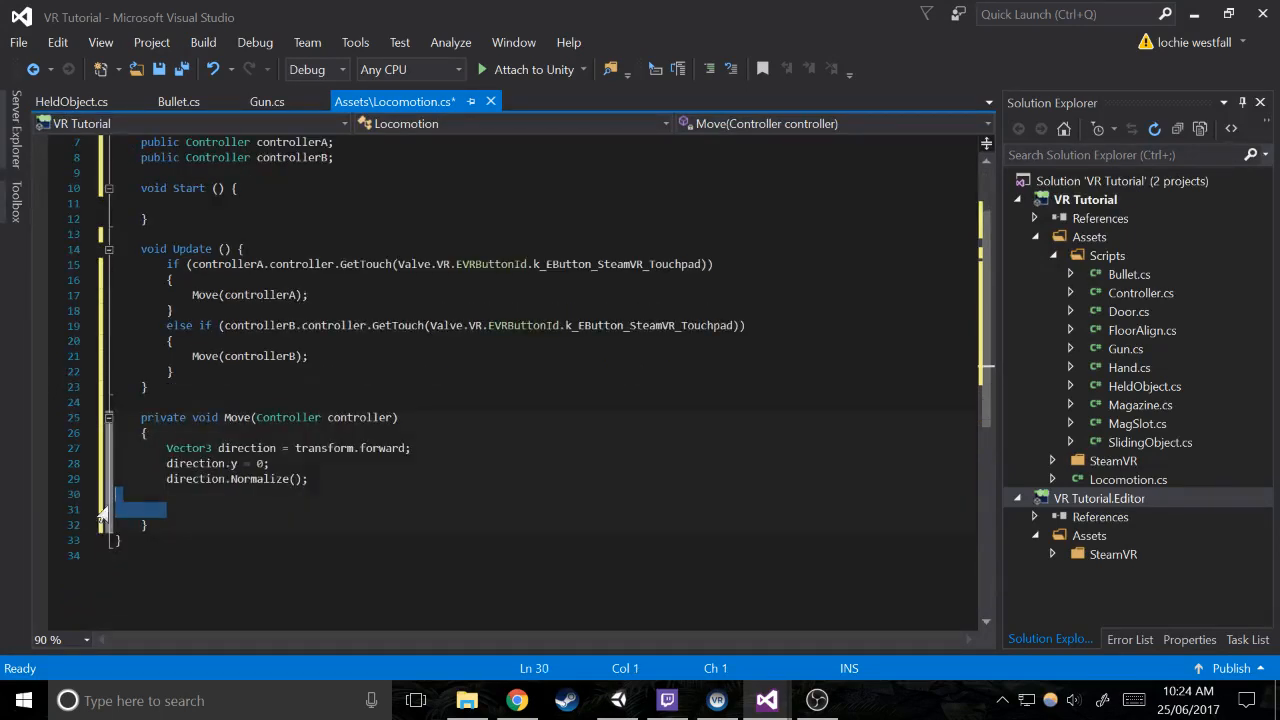
key("BackSpace")
key("Tab")
key("Return")
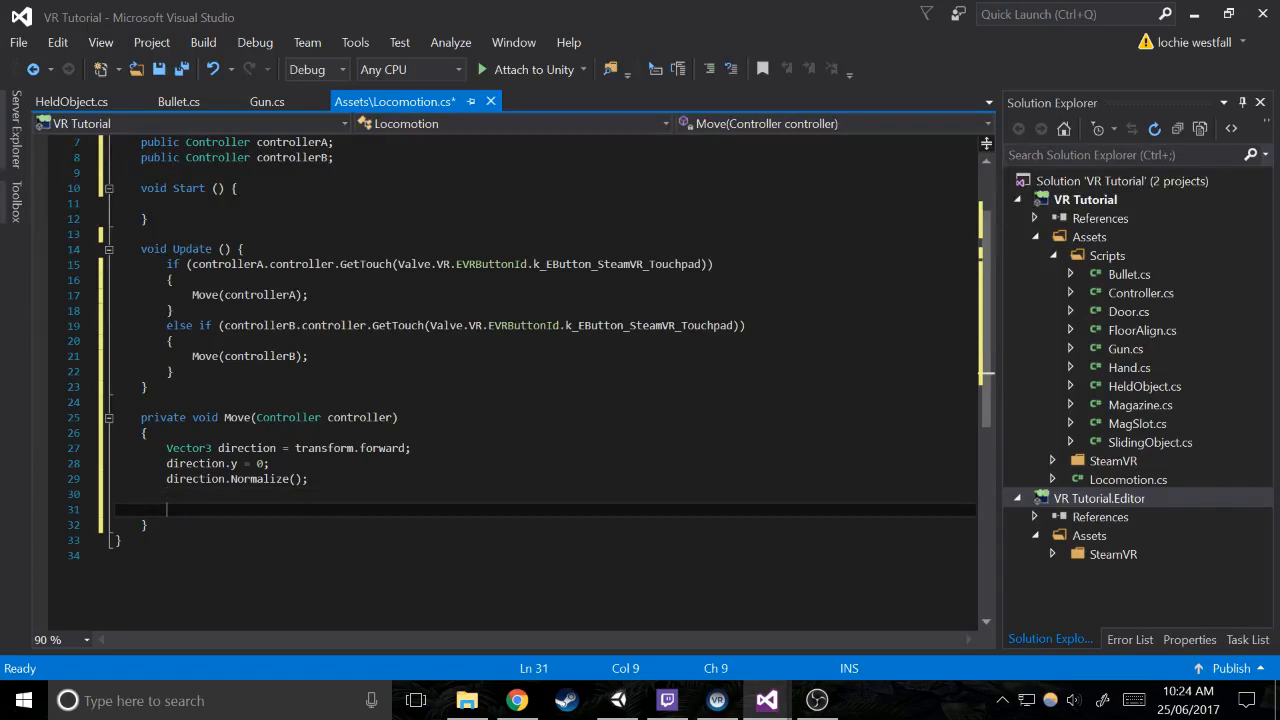
type("diui")
key("BackSpace")
key("BackSpace")
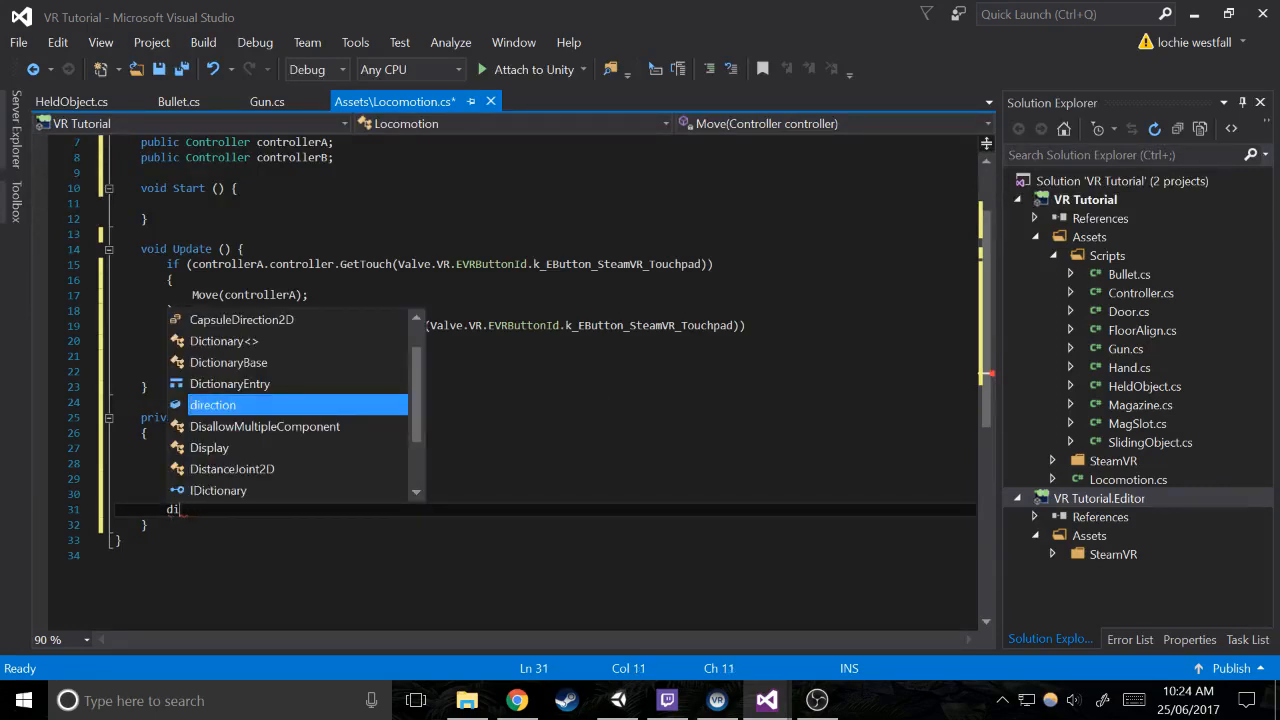
type("re")
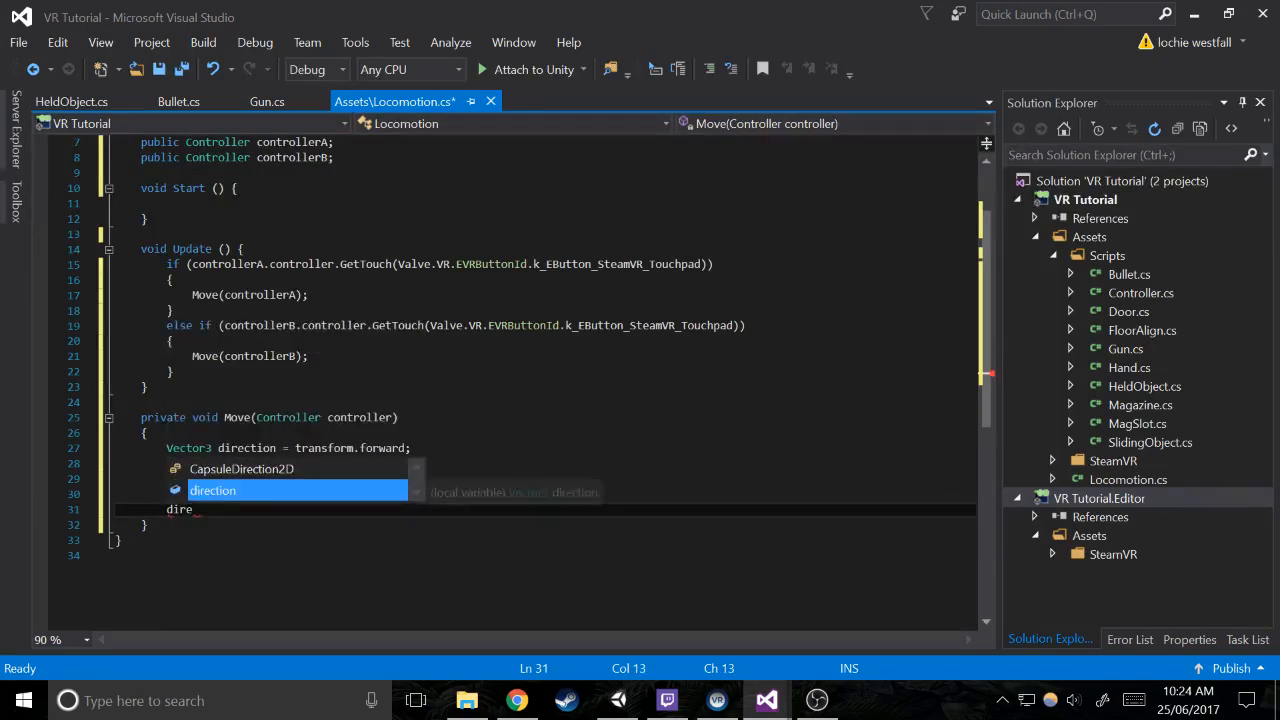
key("BackSpace")
key("BackSpace")
key("BackSpace")
key("BackSpace")
key("Escape")
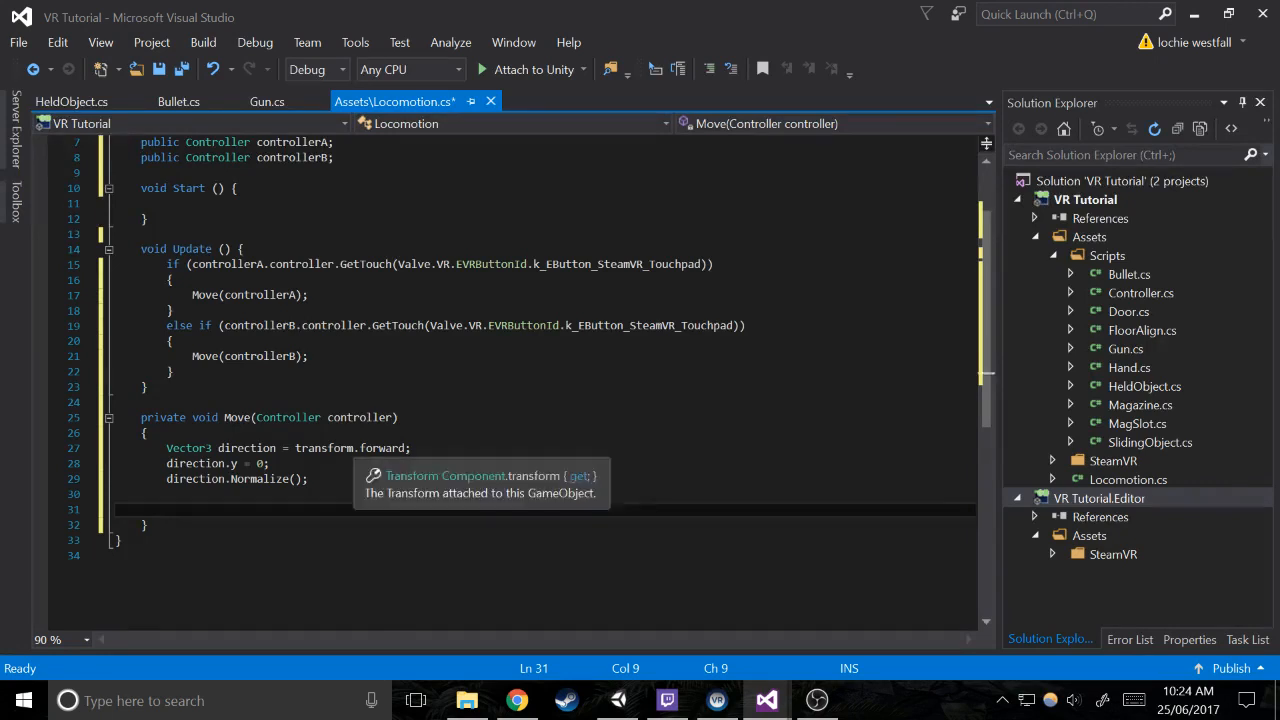
Change the direction variable's assignment in Move to controller.transform.forward
left_click(296, 448)
type("contro")
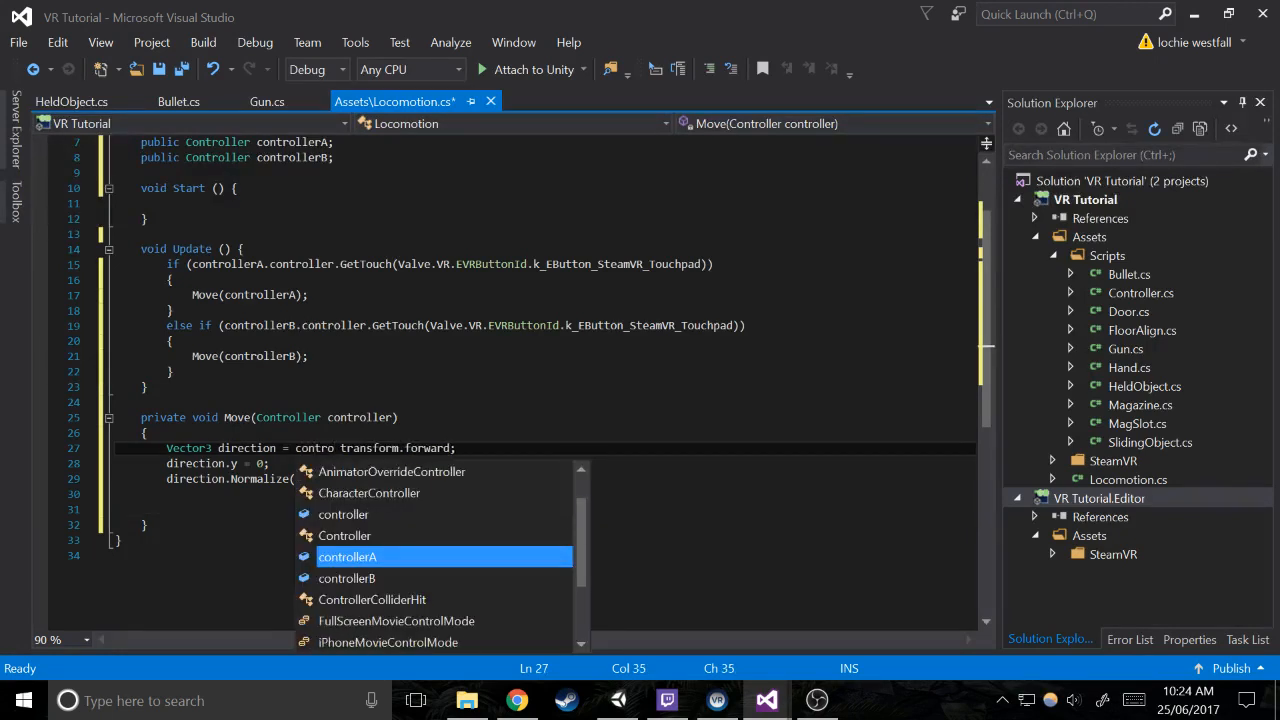
key("Tab")
type(".")
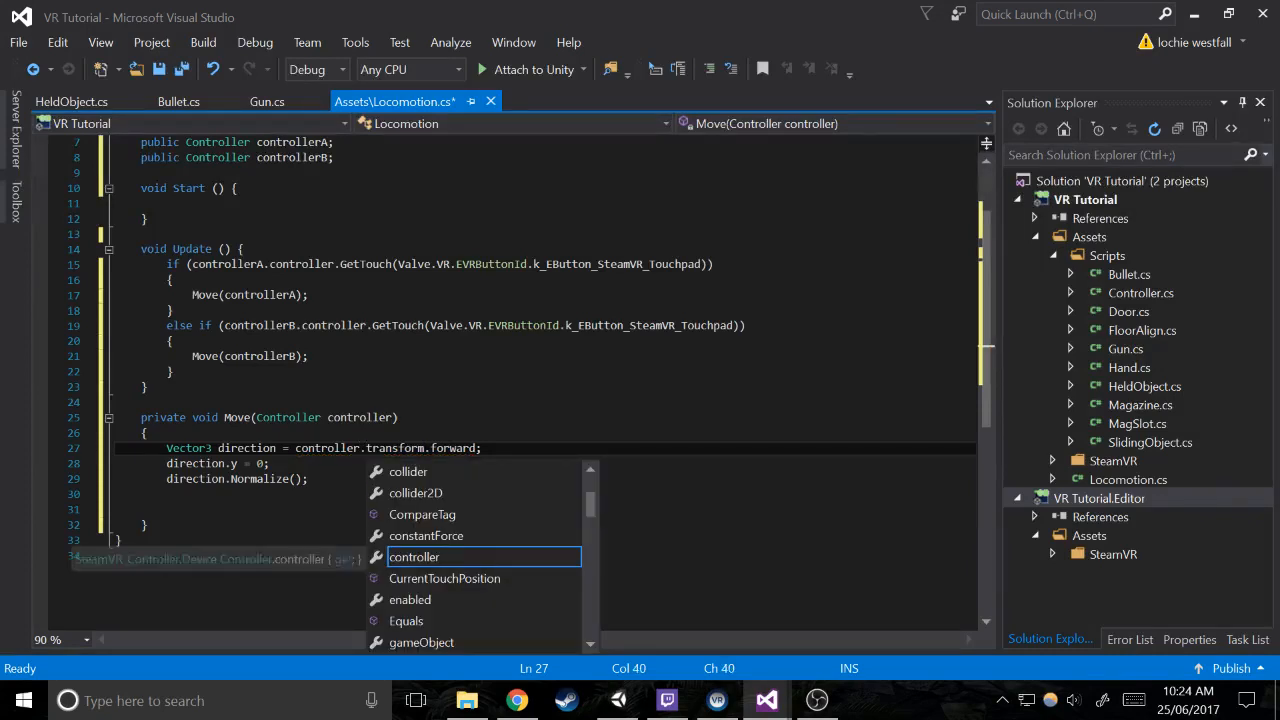
At the end of the Move method, add the statement transform.position += direction * Time.deltaTime;
left_click(250, 510)
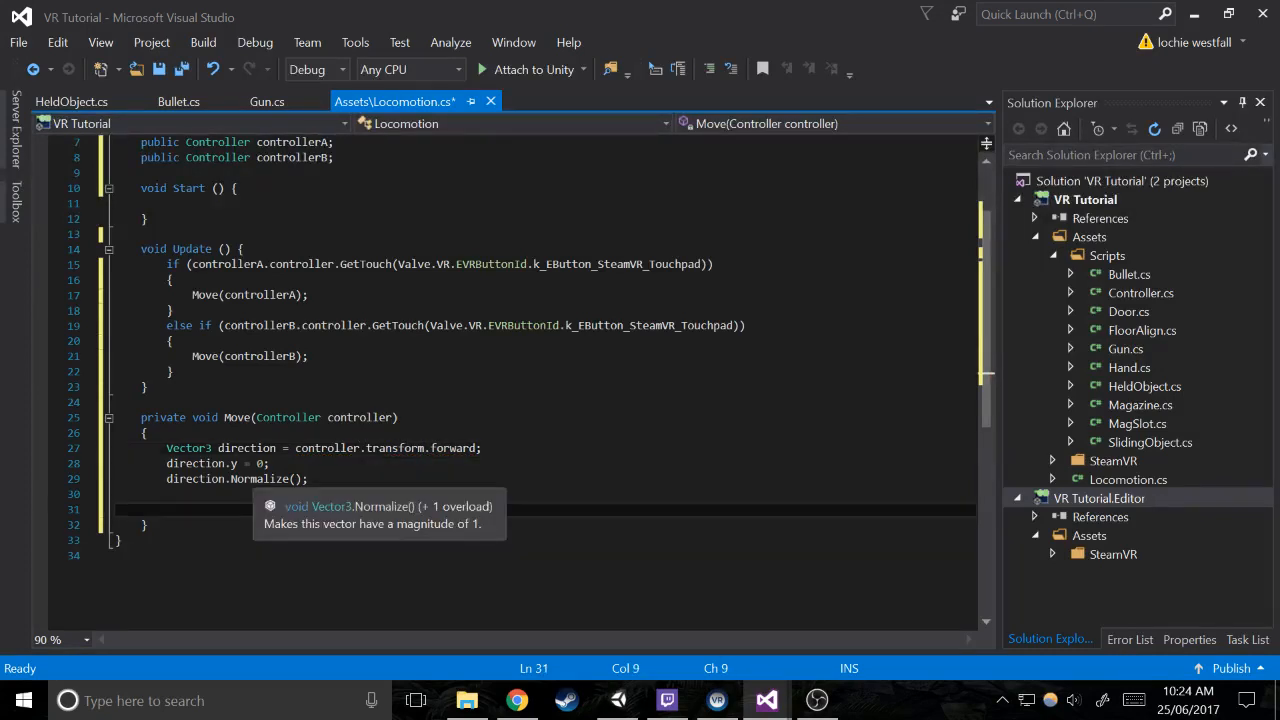
type("tr")
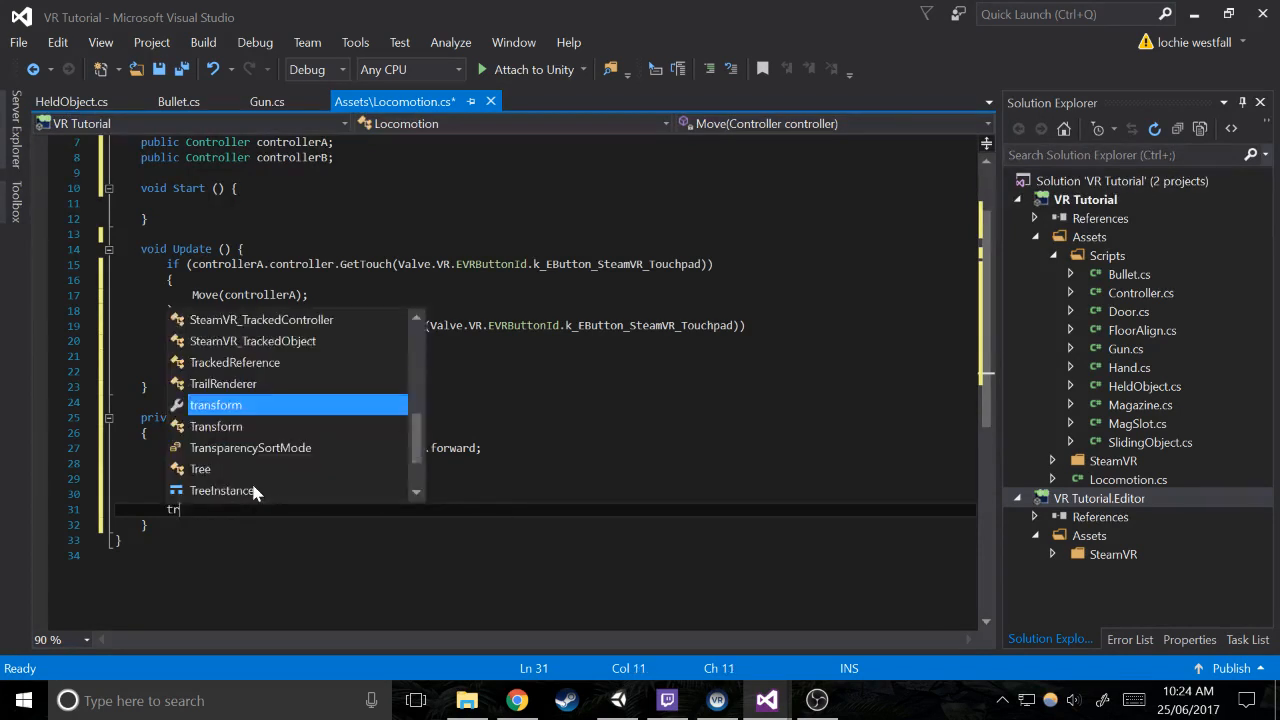
type("ansform.po")
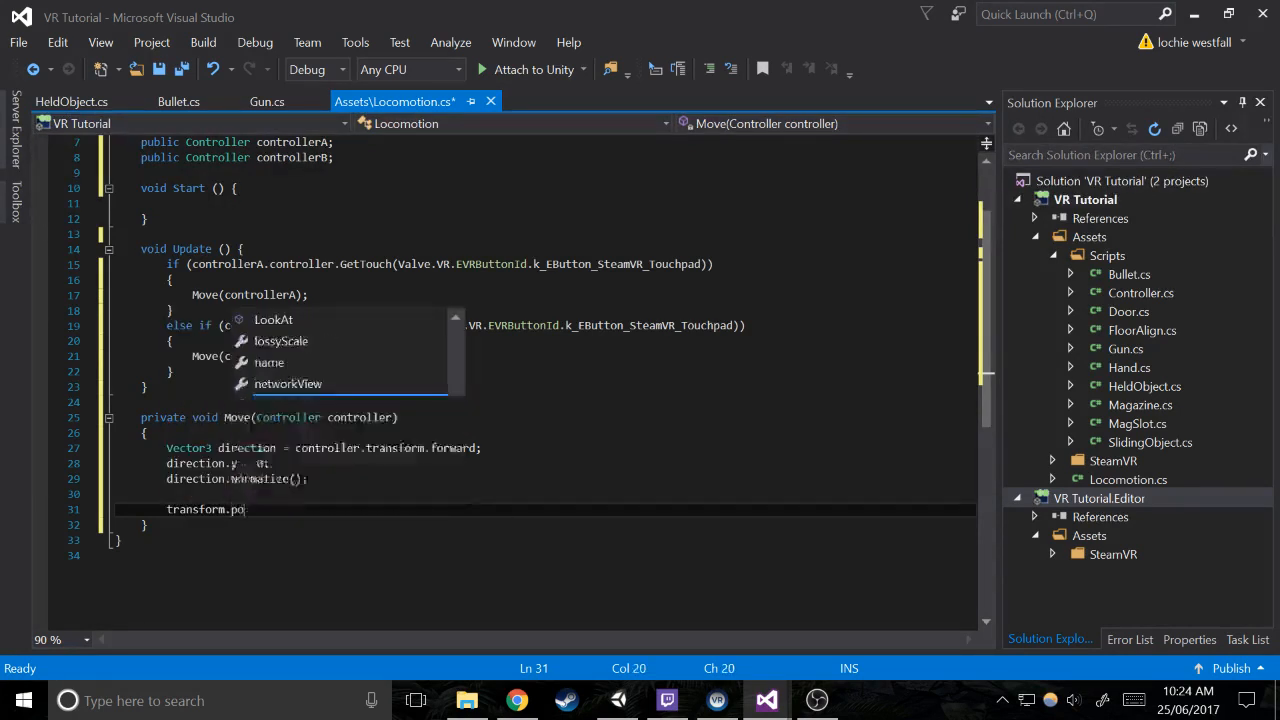
type("sition += direc")
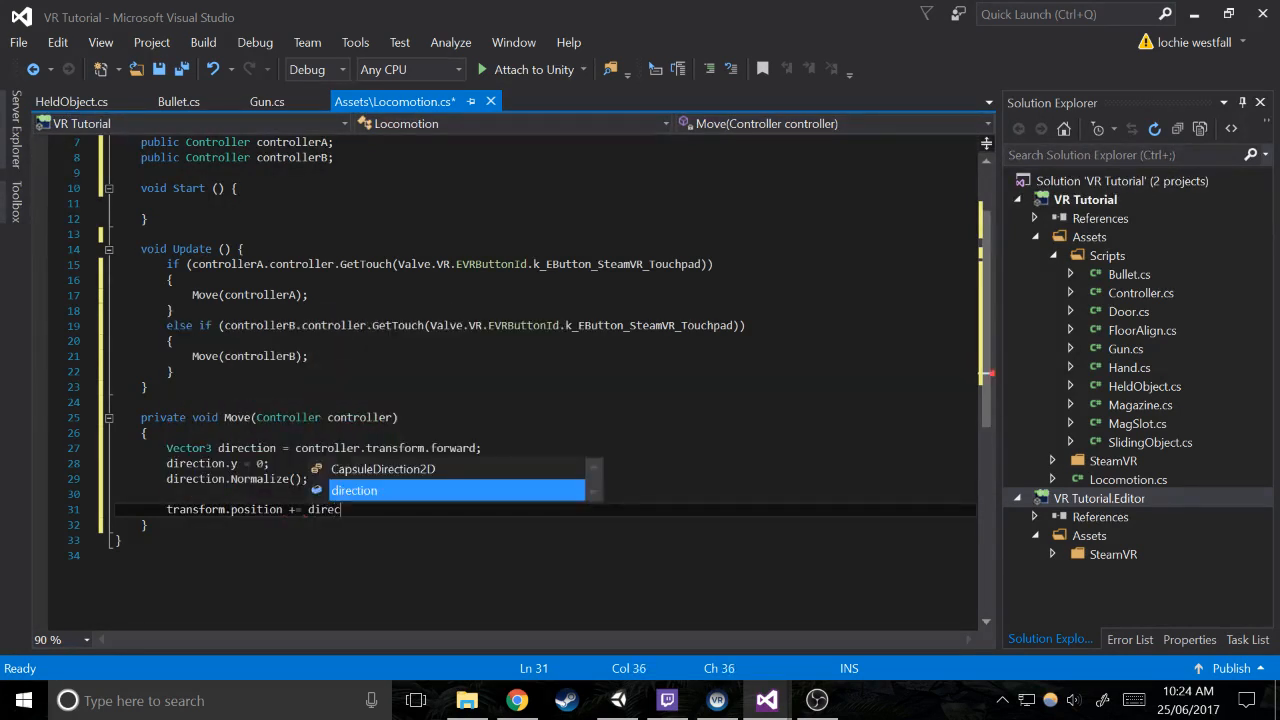
type("tion * Time")
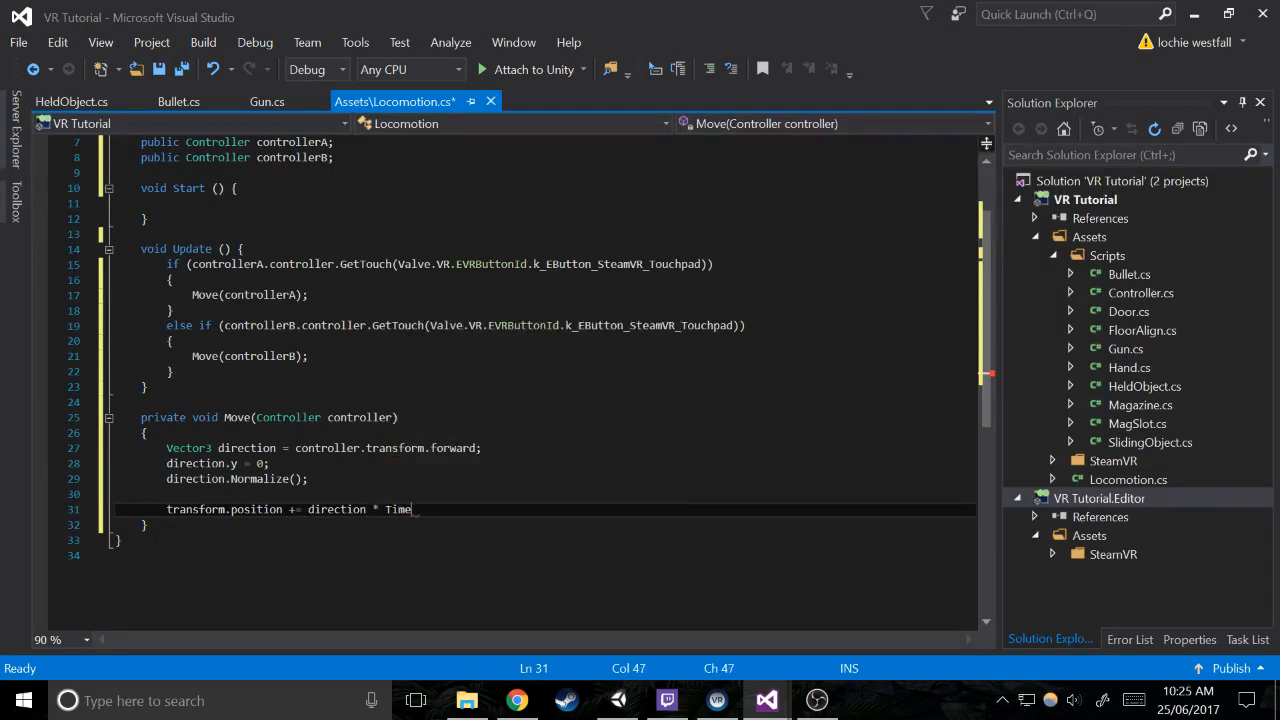
type(".deltaTime;")
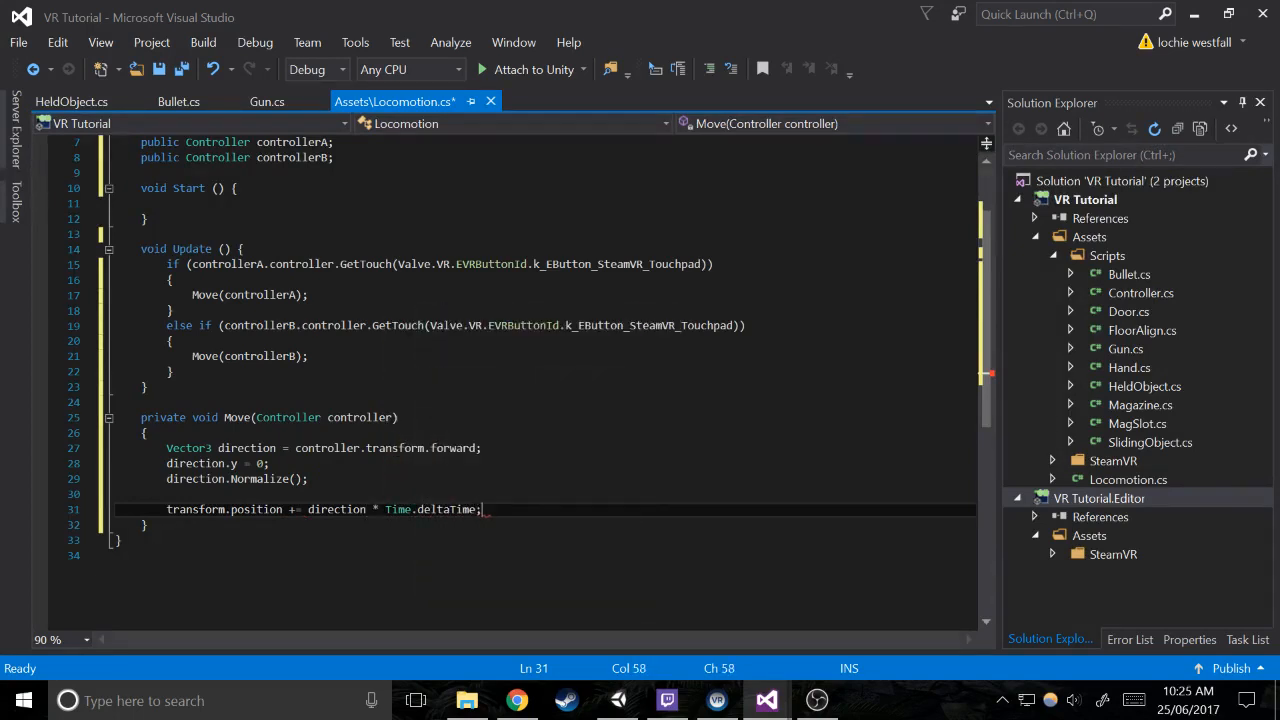
Declare public float speed; below the controllerB field, separated by a blank line
scroll(540, 380, "up", 2)
left_click(334, 249)
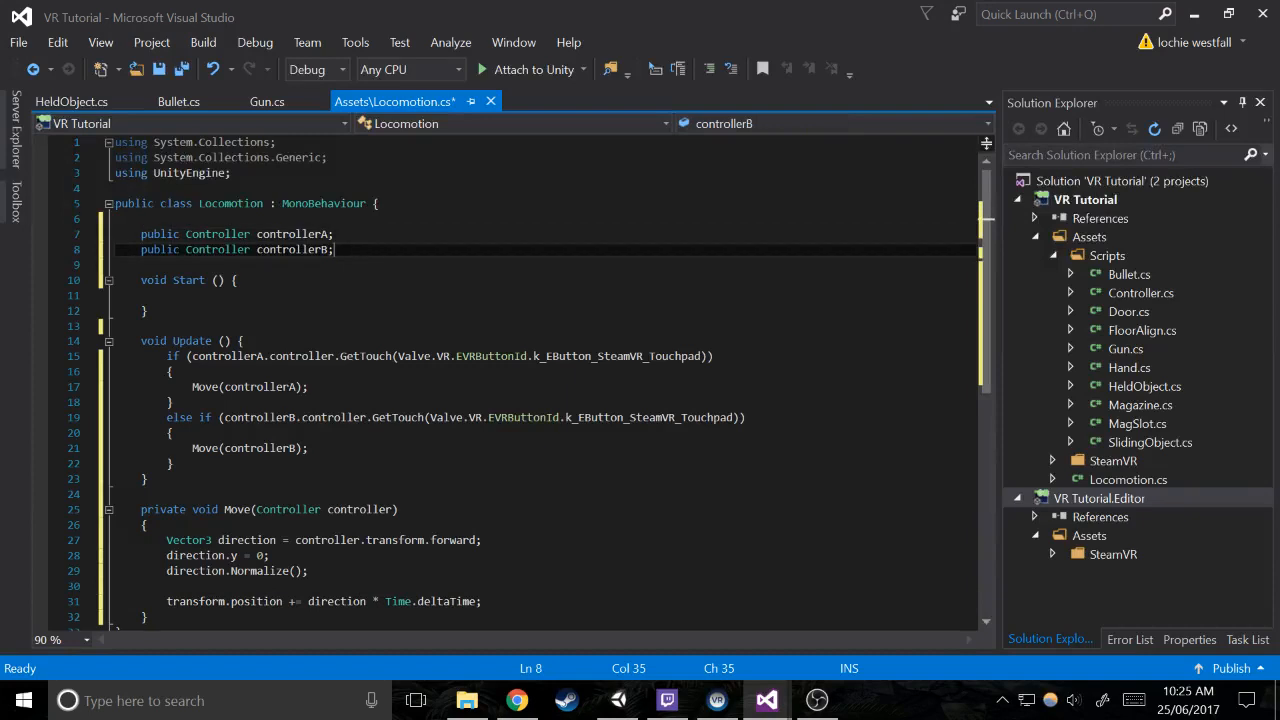
key("Return")
key("Return")
type("public float spee")
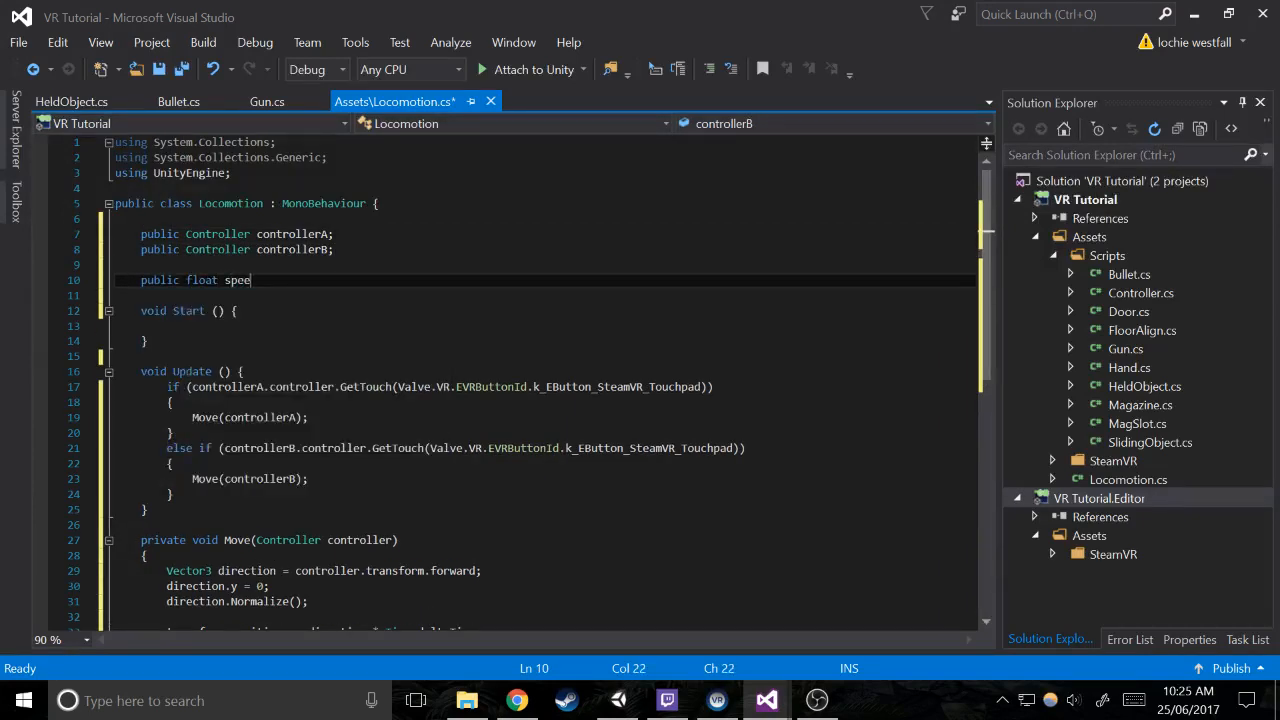
type("d;")
Multiply the transform.position increment in Move by speed, after Time.deltaTime, and save the script
scroll(510, 380, "down", 3)
left_click(476, 494)
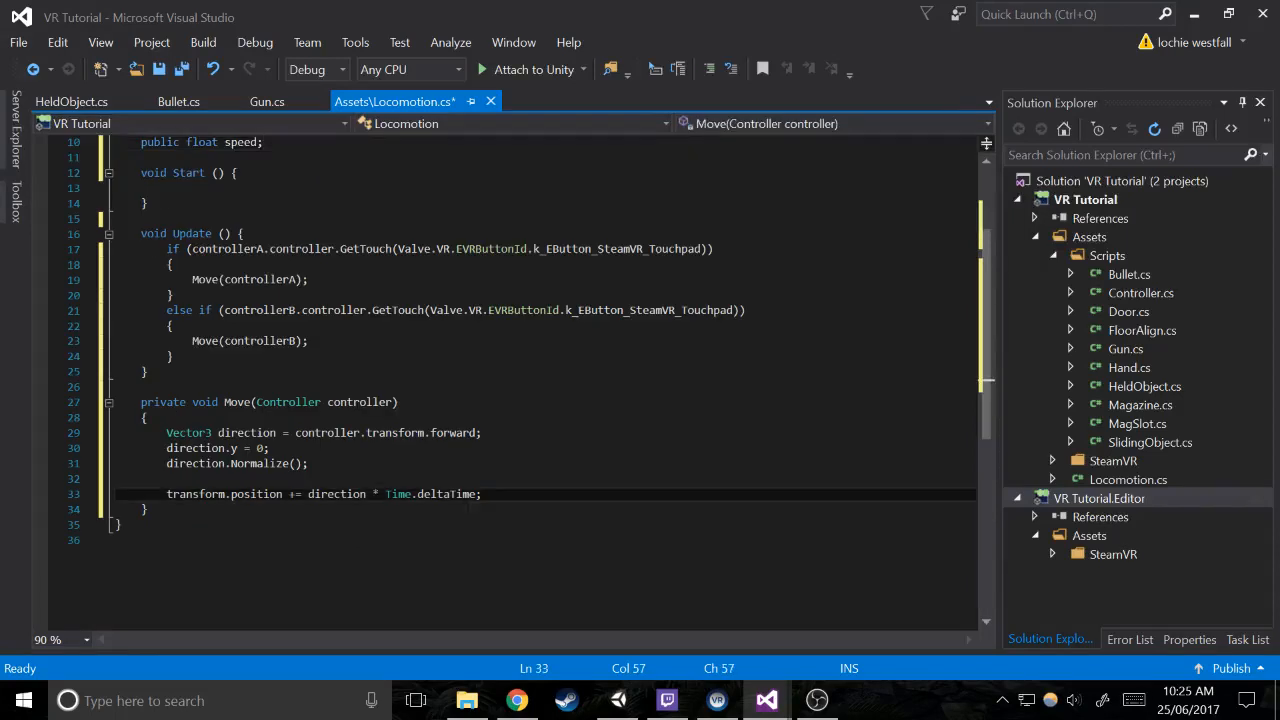
type("* spee")
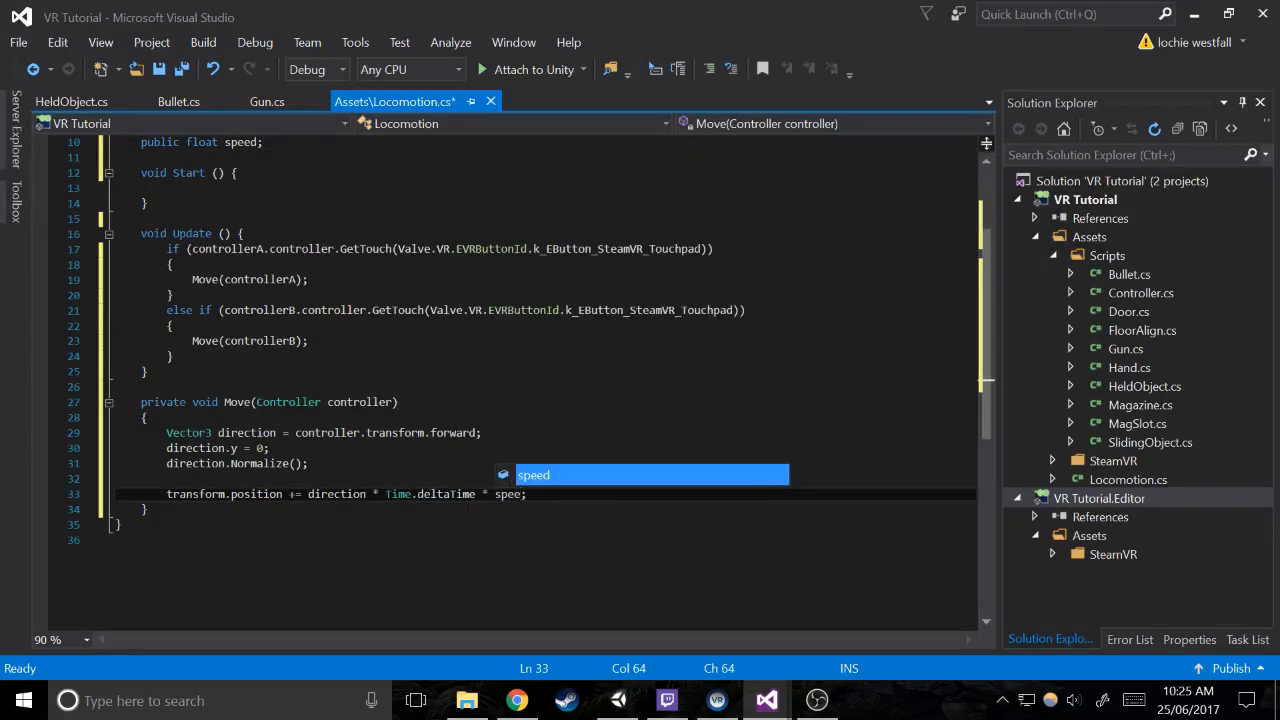
key("Tab")
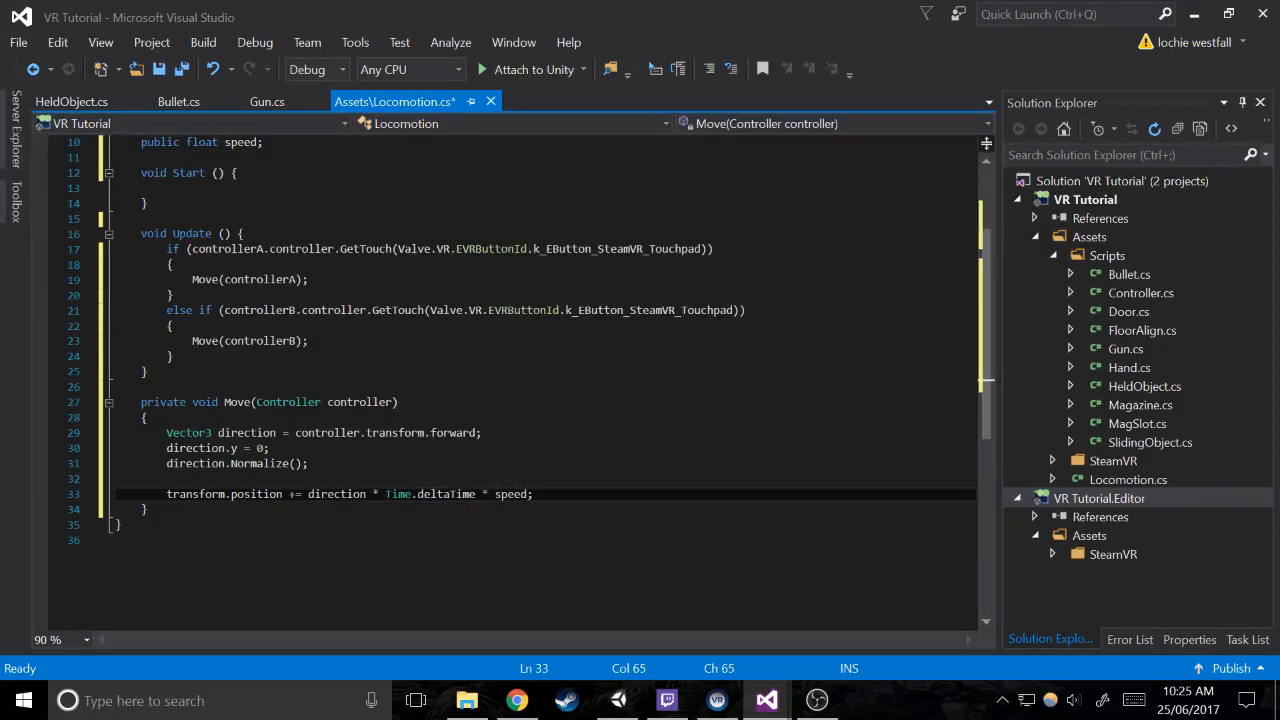
left_click(174, 357)
key("ctrl+s")
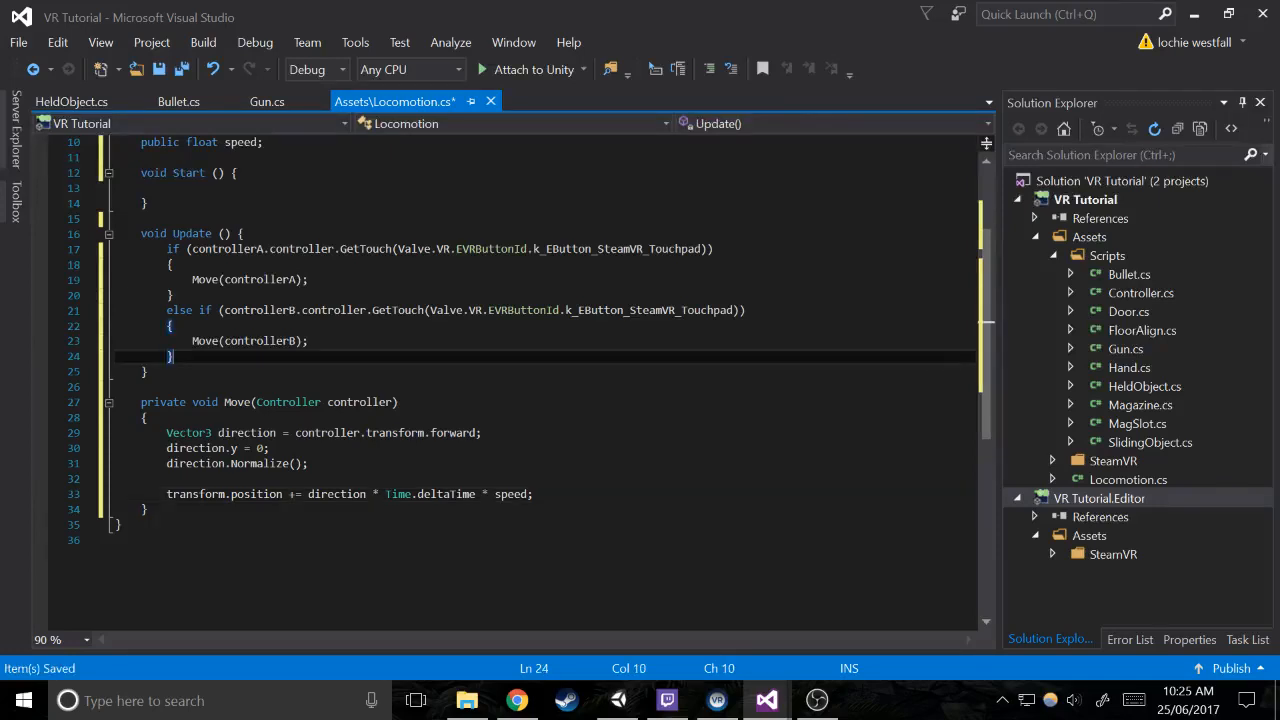
Switch to Unity, run the scene to test it, and stop play mode
left_click(535, 494)
mouse_move(613, 712)
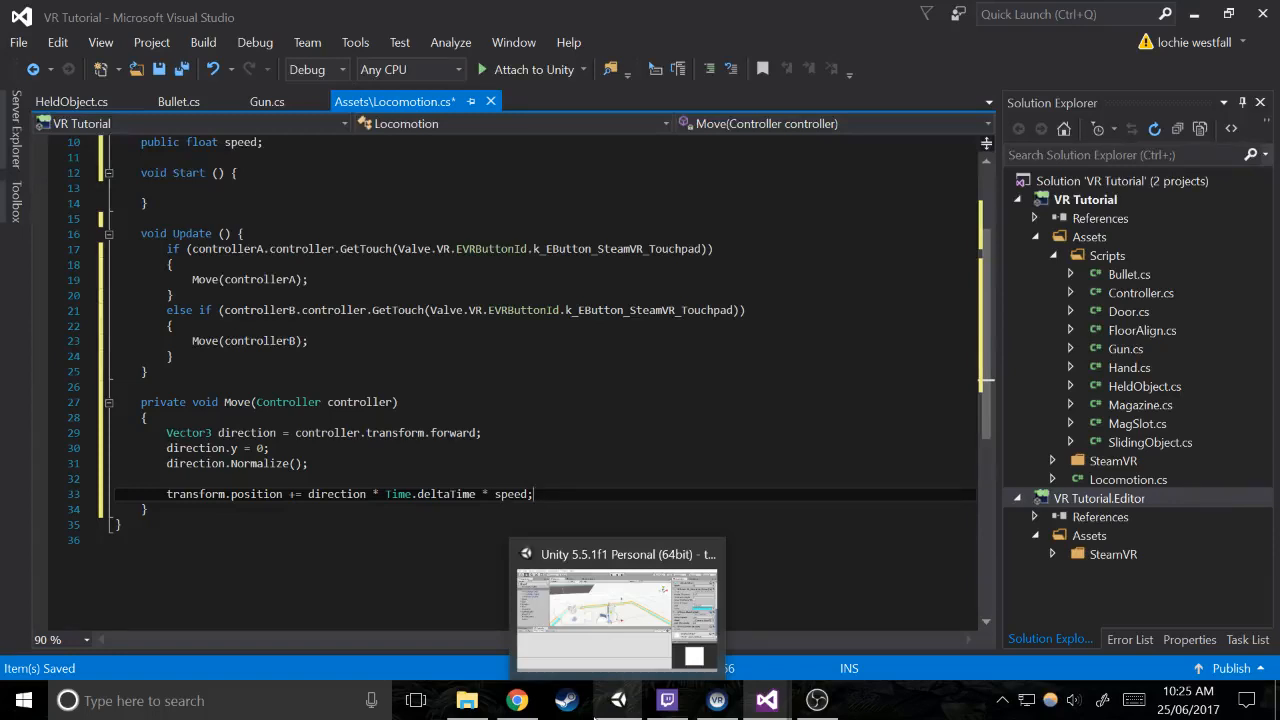
left_click(614, 698)
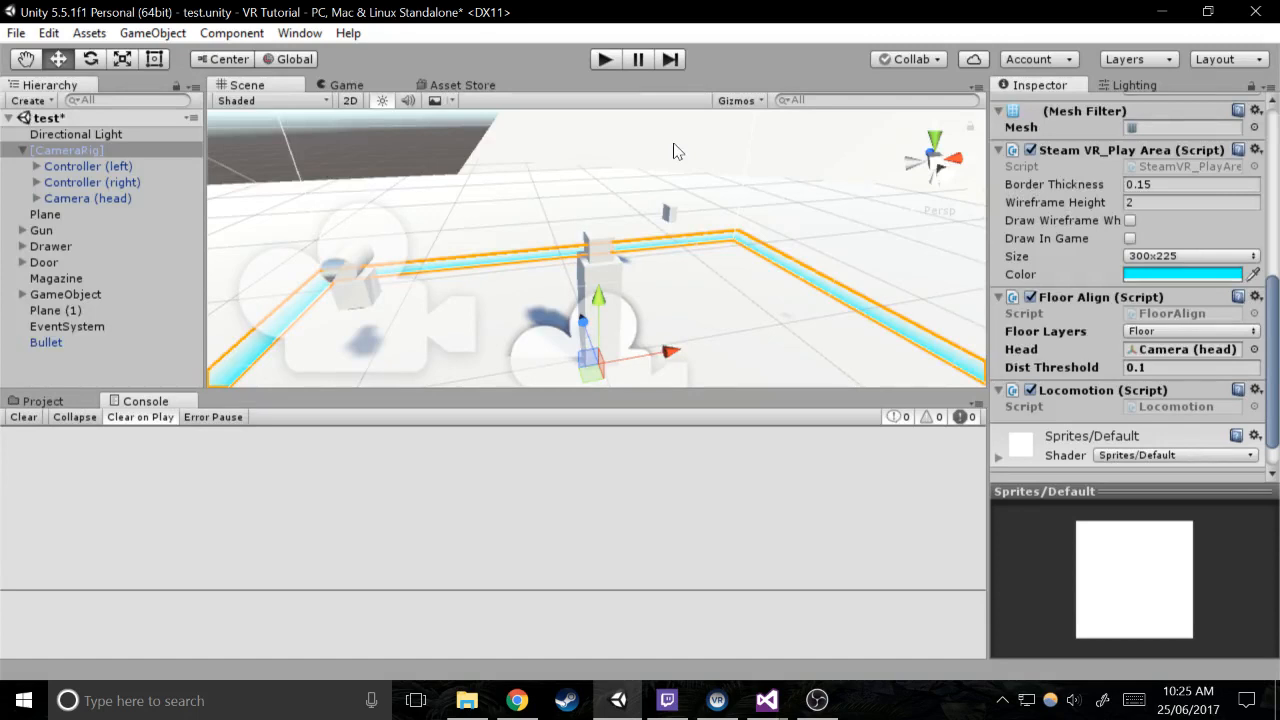
left_click(606, 60)
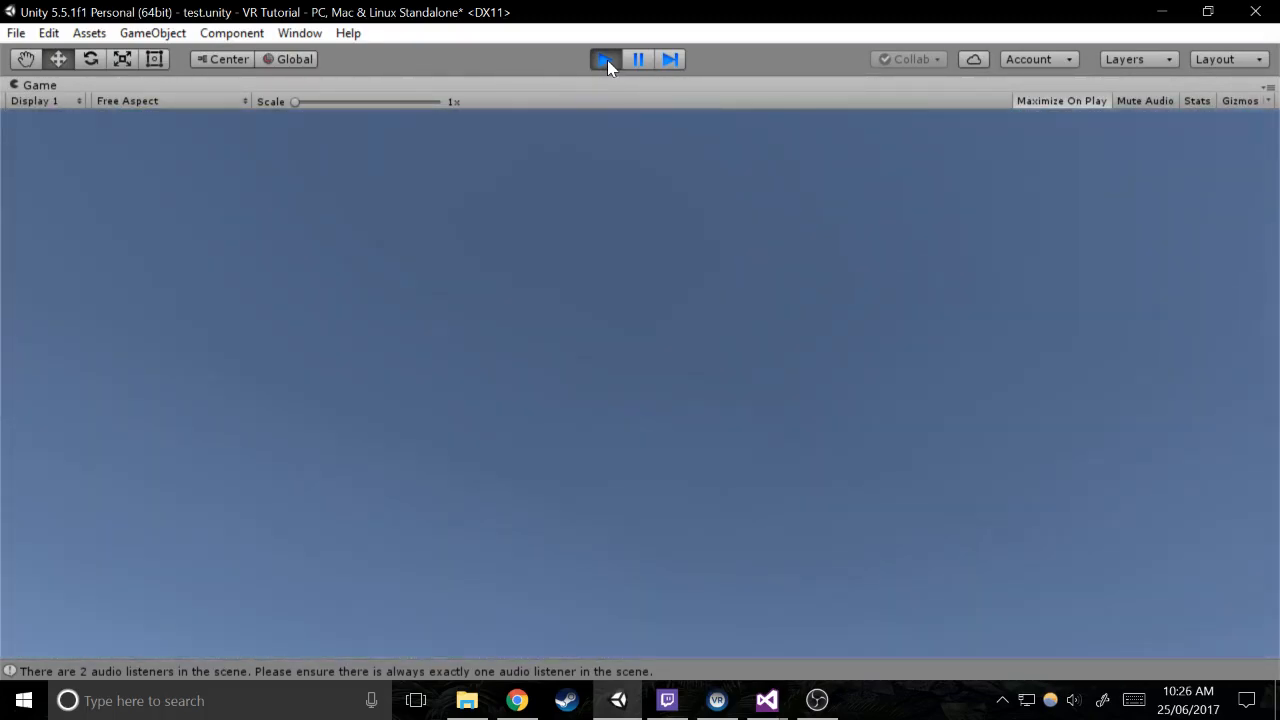
left_click(607, 60)
Disable the Steam VR_Teleporter component on both Controller (left) and Controller (right)
left_click(120, 166)
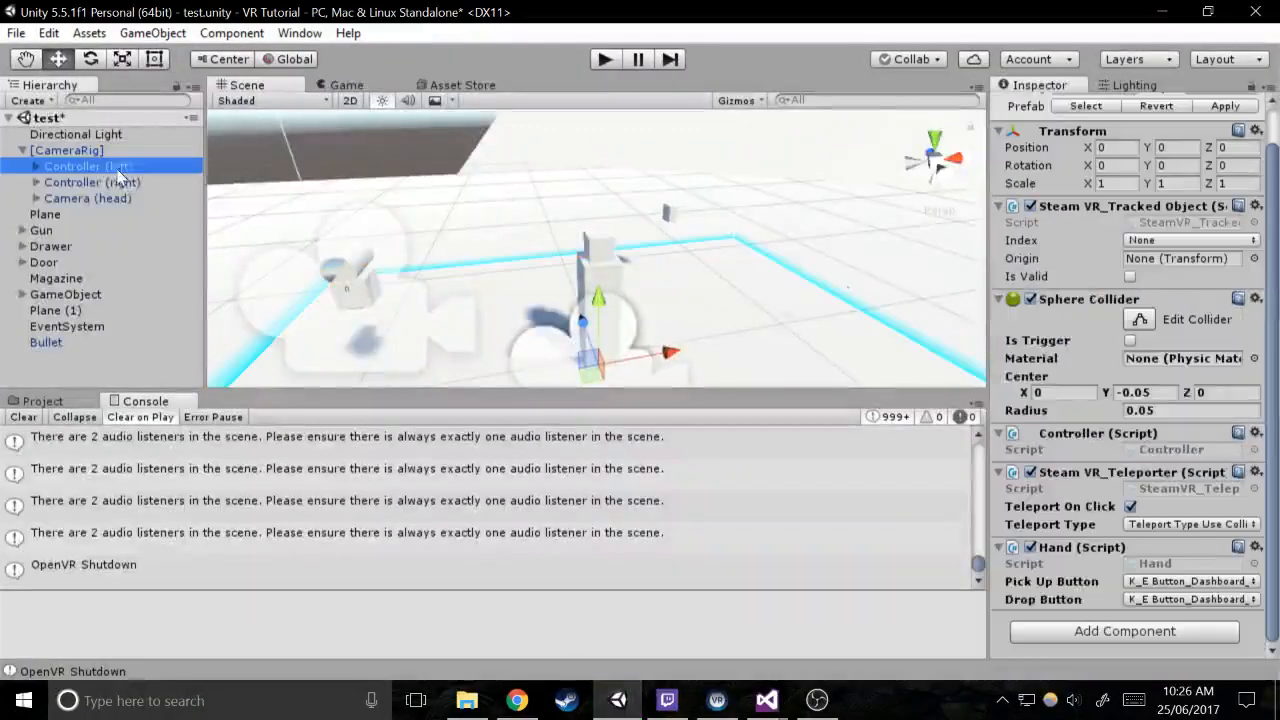
left_click(133, 188, "shift")
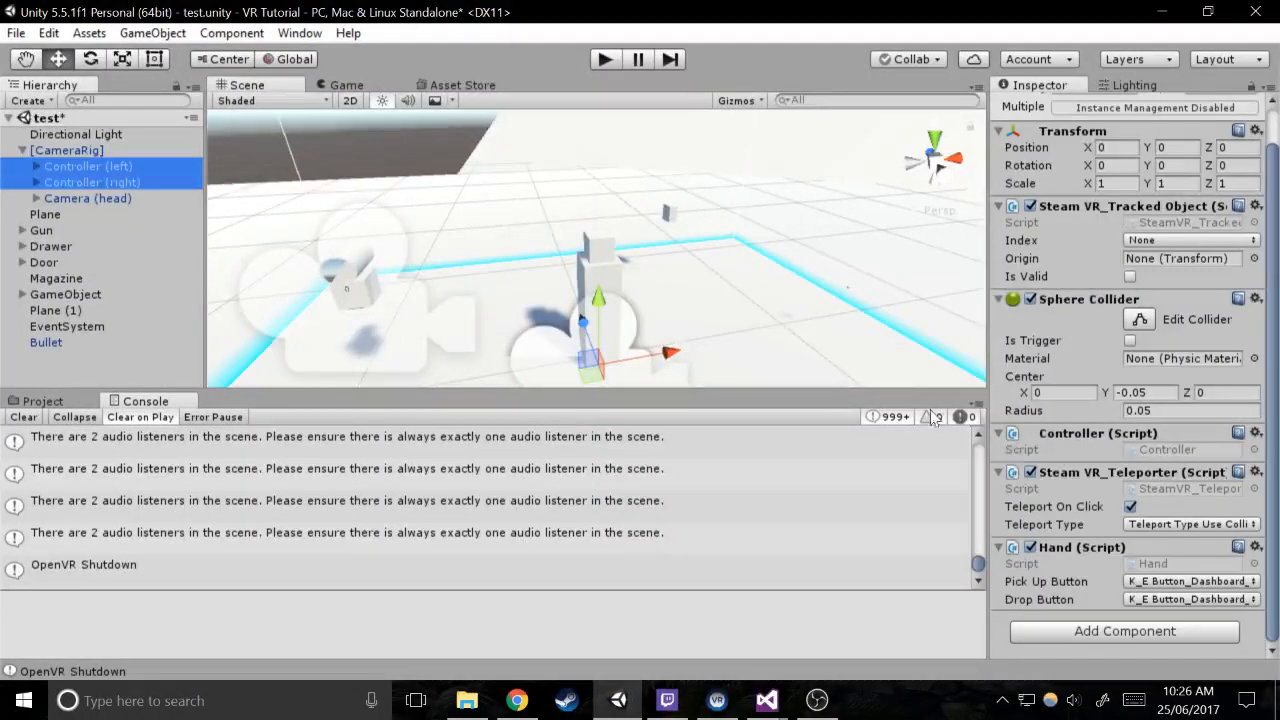
left_click(1030, 472)
Open the Locomotion script from the [CameraRig] object in Visual Studio, save it, and return to Unity
left_click(72, 152)
scroll(394, 214, "down", 10)
scroll(1090, 306, "down", 10)
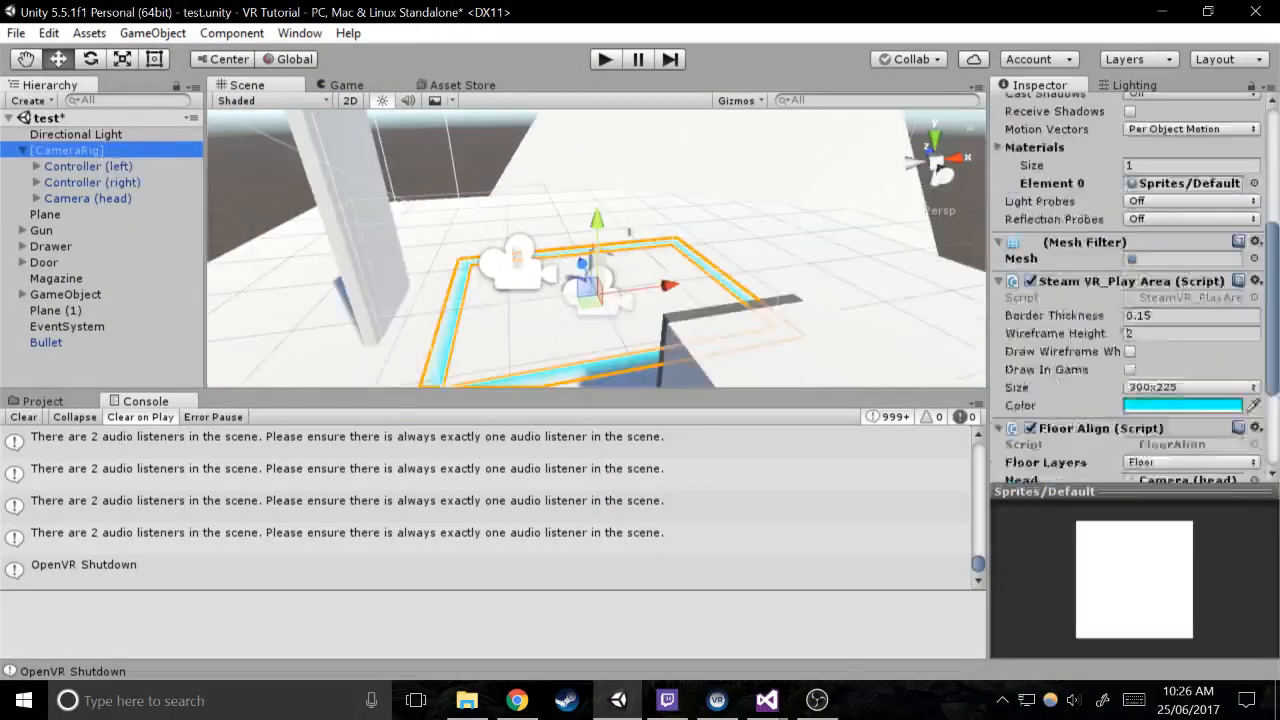
double_click(1160, 366)
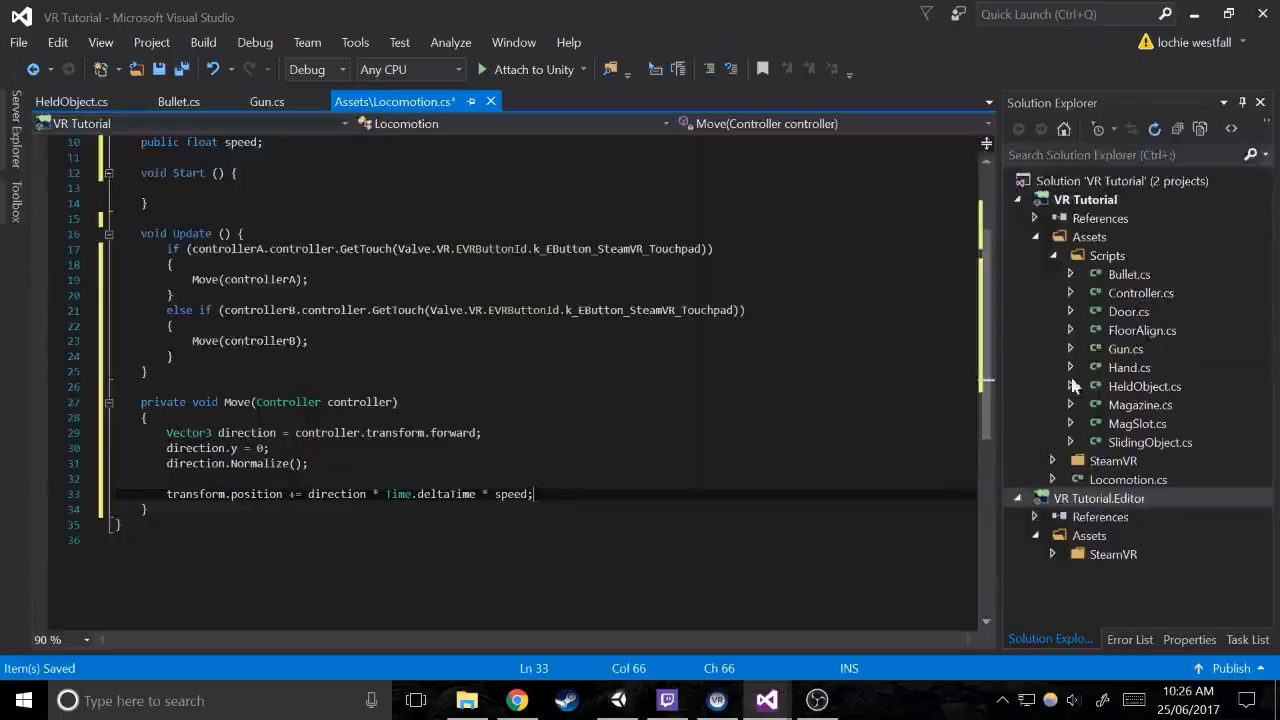
key("ctrl+s")
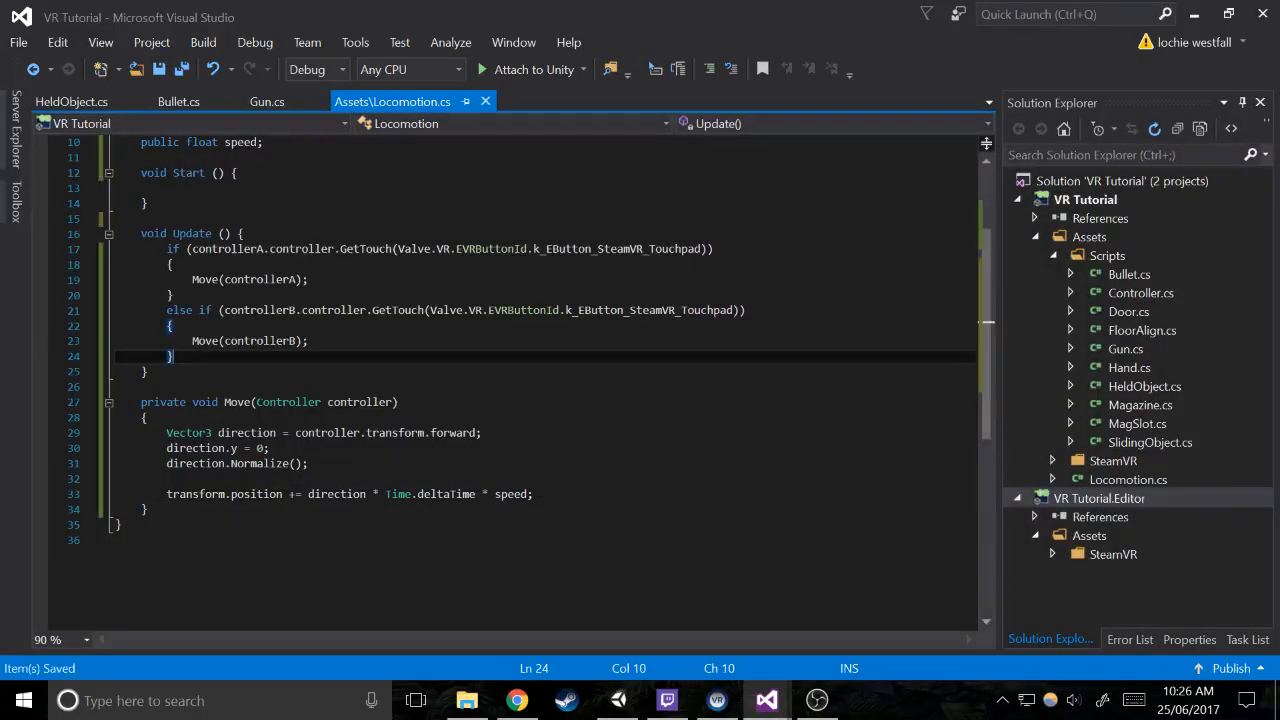
left_click(618, 700)
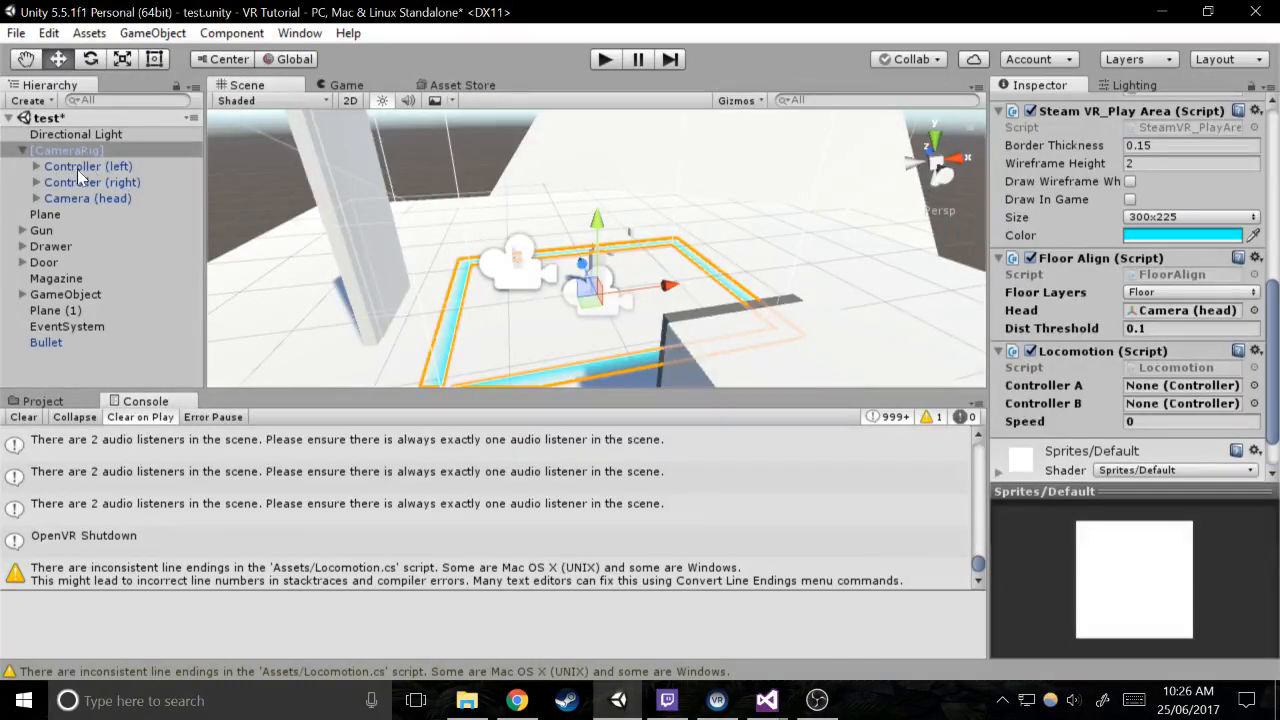
In the camera rig's Locomotion component, assign Controller (left) to Controller A and Controller (right) to Controller B, and set Speed to 3
left_click_drag(77, 169, 1205, 394)
left_click(1185, 421)
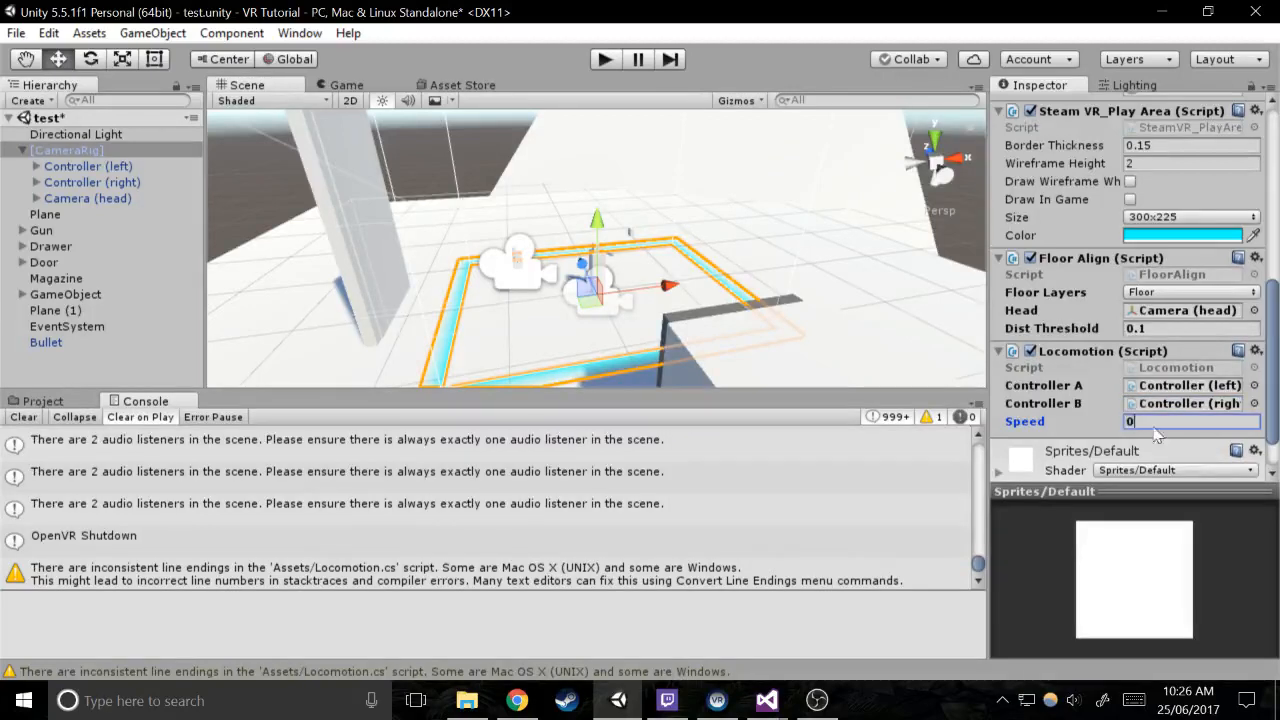
type("3")
Run the scene to test the touchpad movement in the headset, and stop play mode
left_click(601, 64)
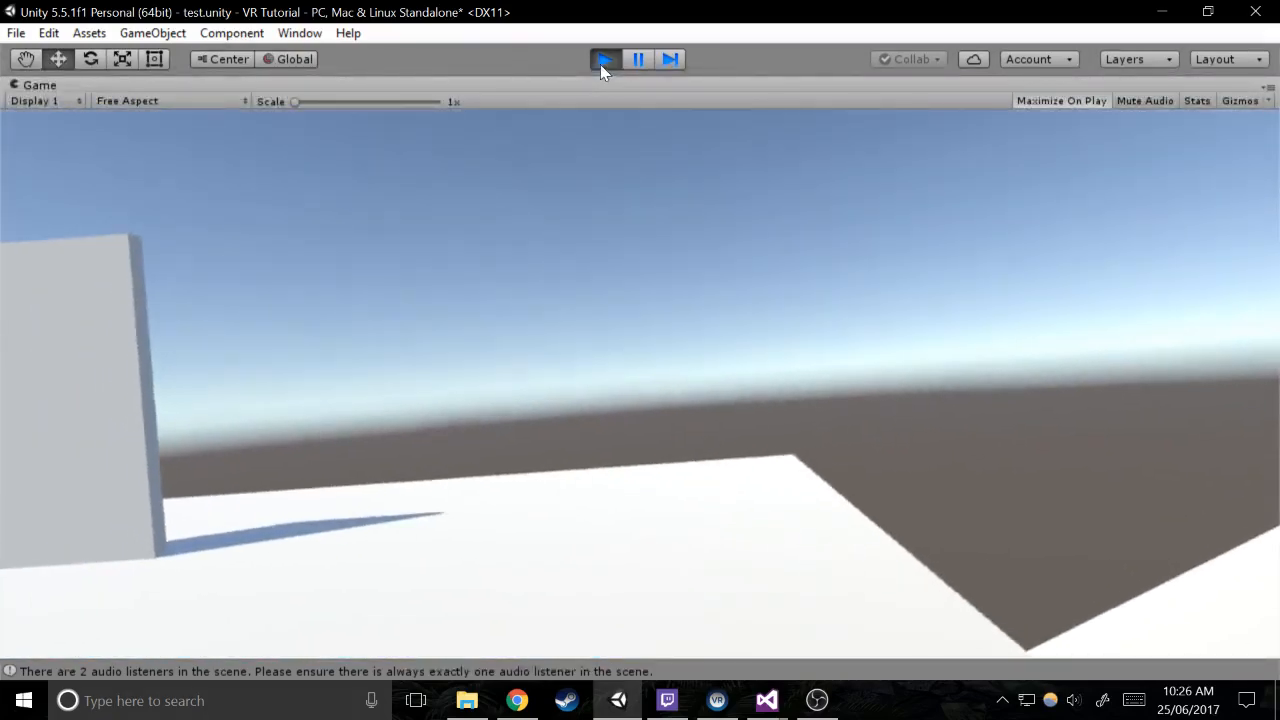
left_click(604, 60)
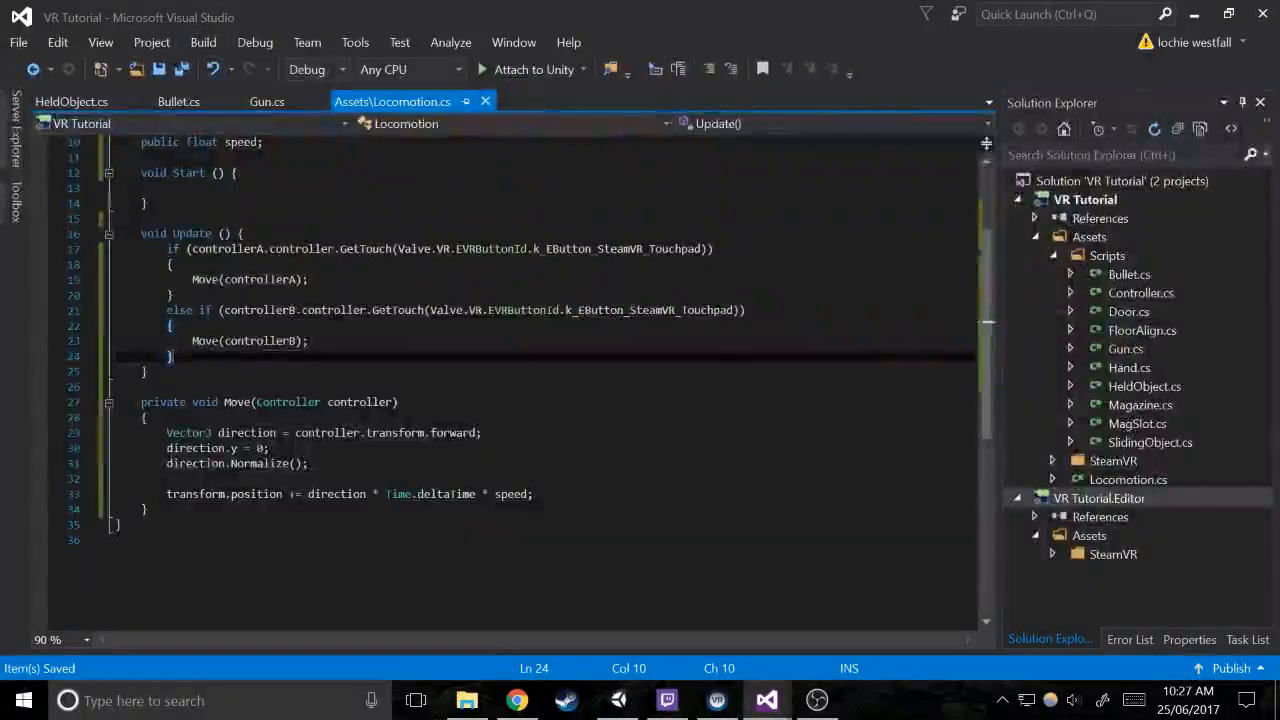
Insert two more blank lines between the direction.Normalize() line and the transform.position line in the Move method
left_click(309, 463)
key("Down")
key("Return")
key("Return")
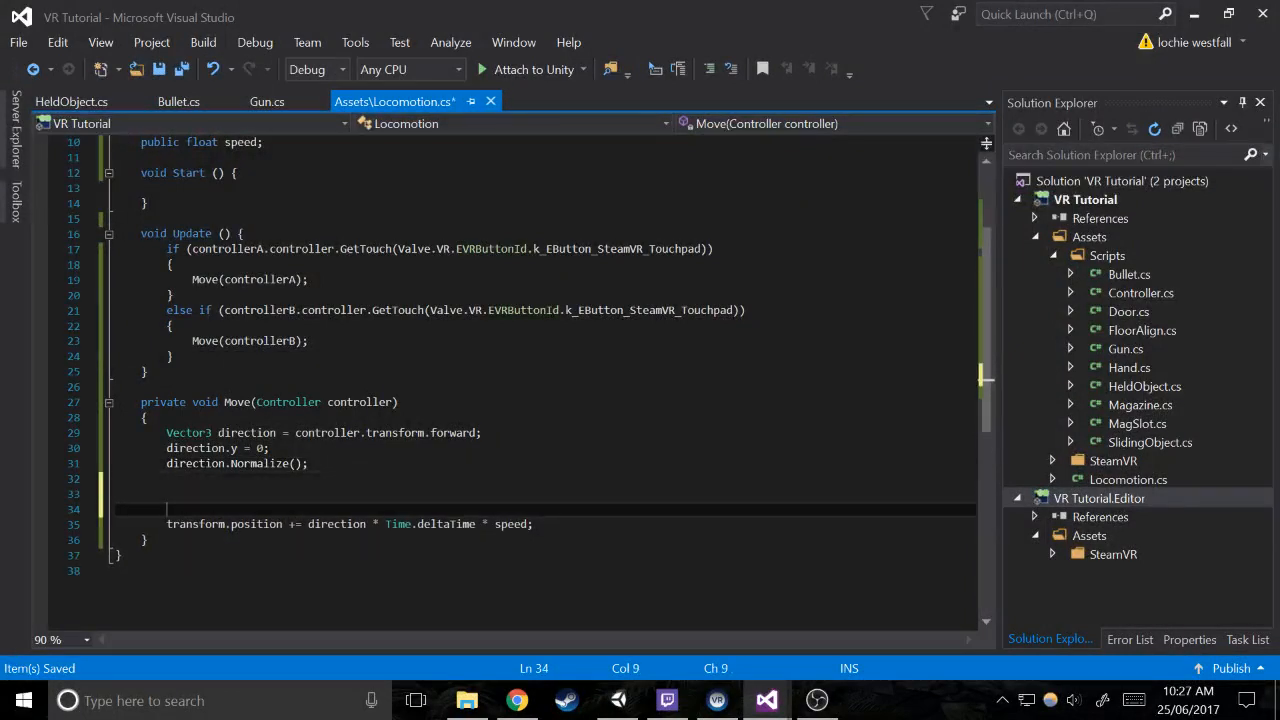
key("Up")
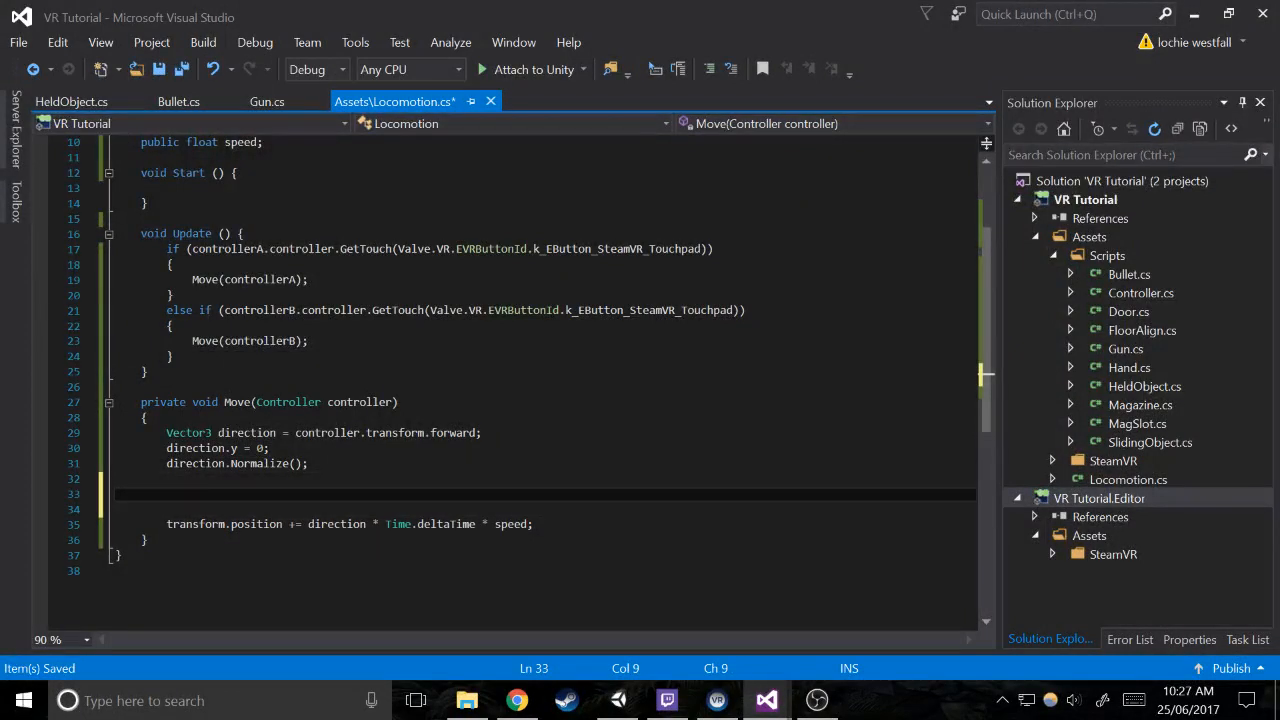
Below the Move method, add an empty void GetAngle method taking the parameters Vector2 pos1 and Vector2 pos2
left_click(154, 540)
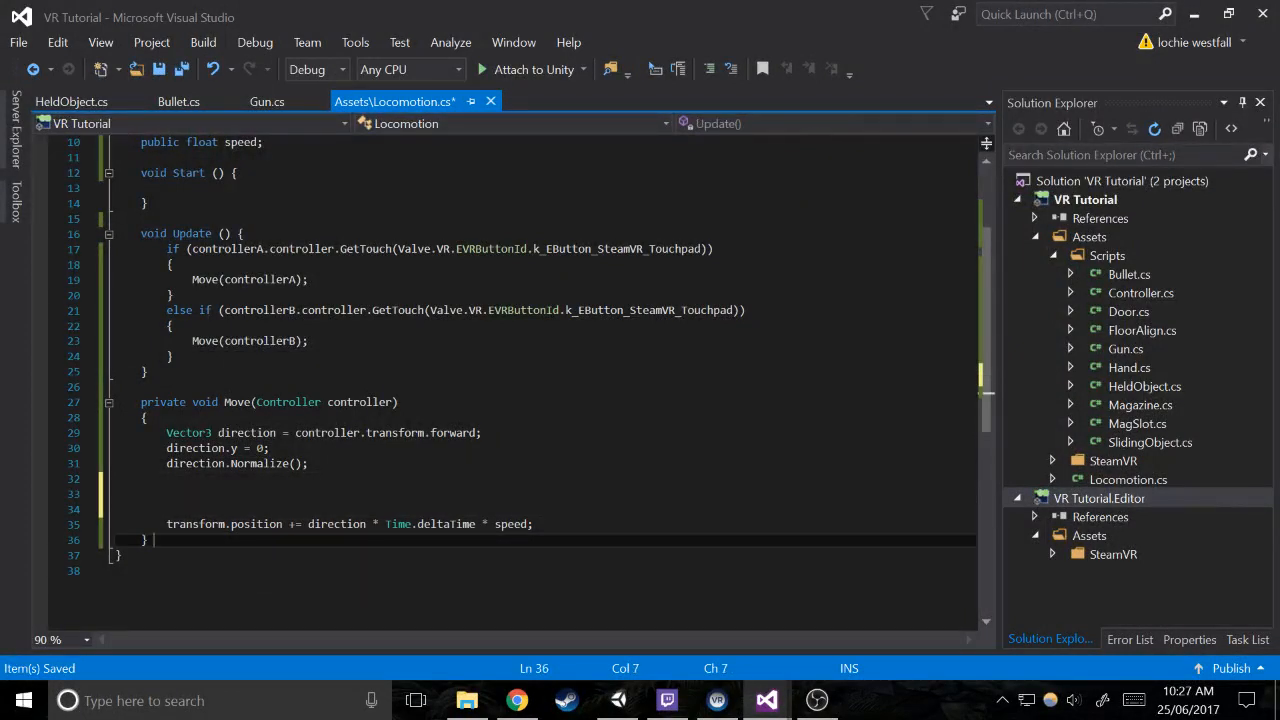
key("Return")
key("Return")
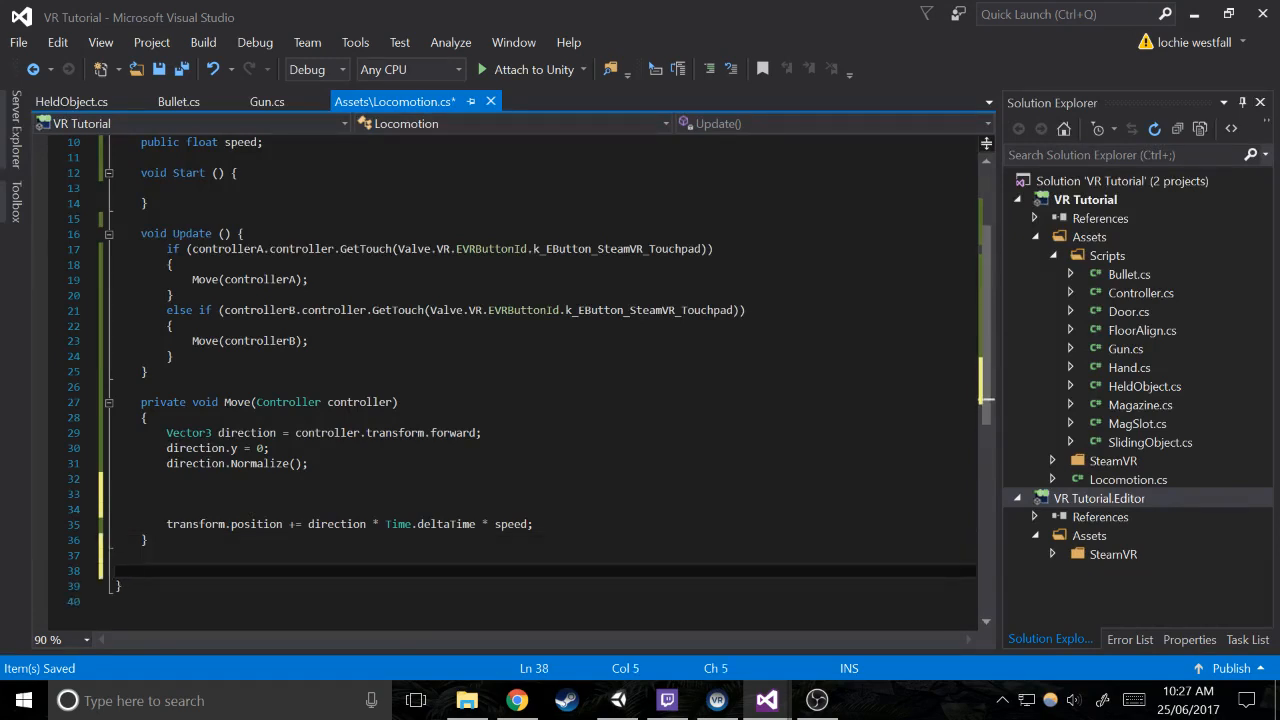
type("void Get")
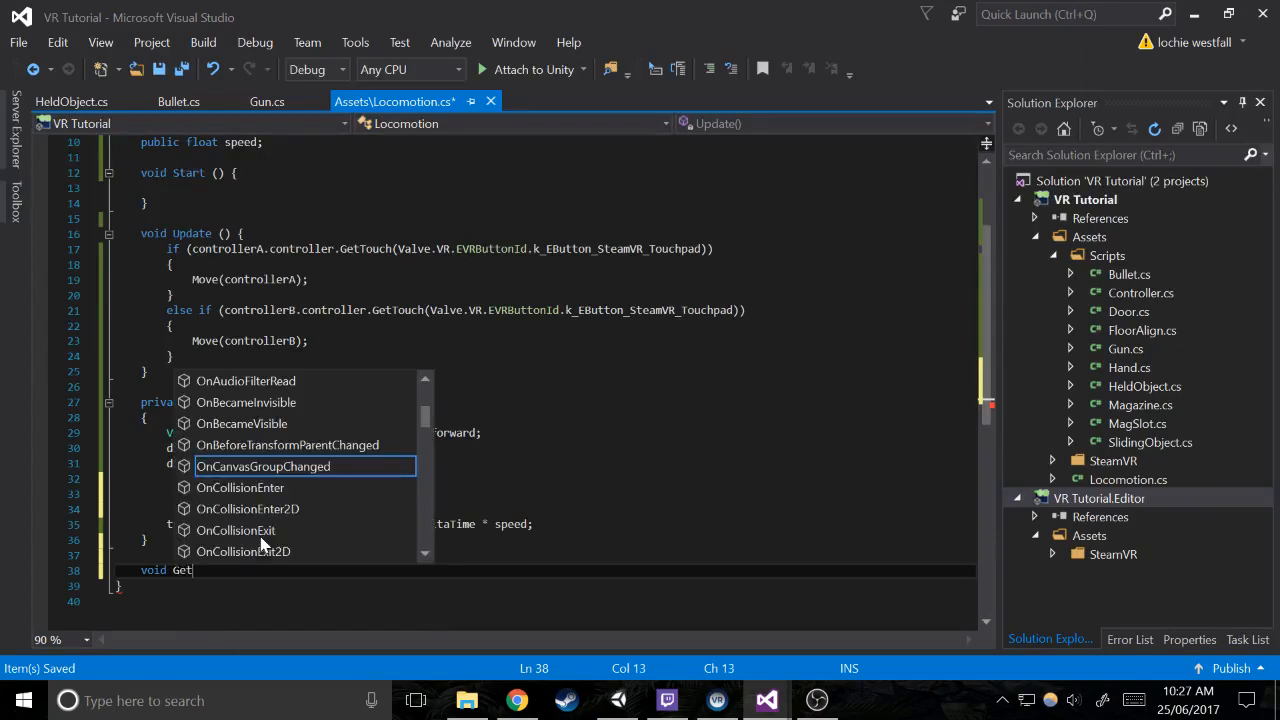
type("Angle (ve")
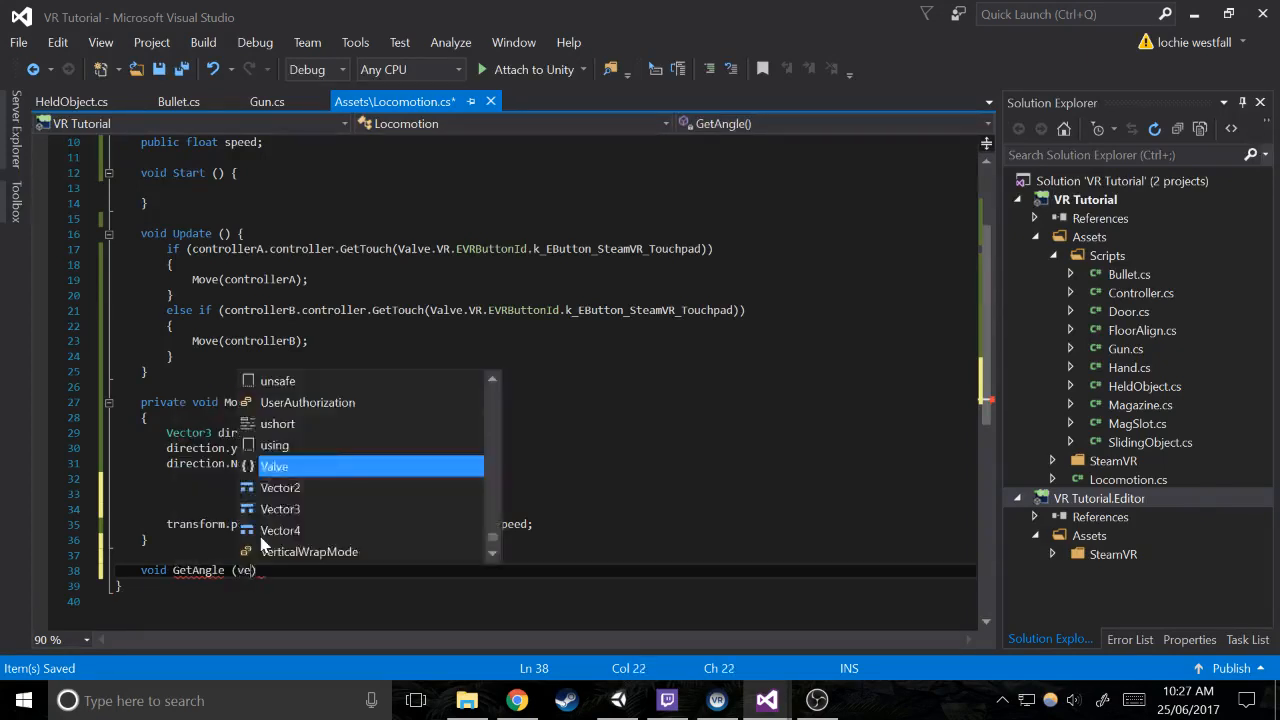
type("ctor2 pos1, ")
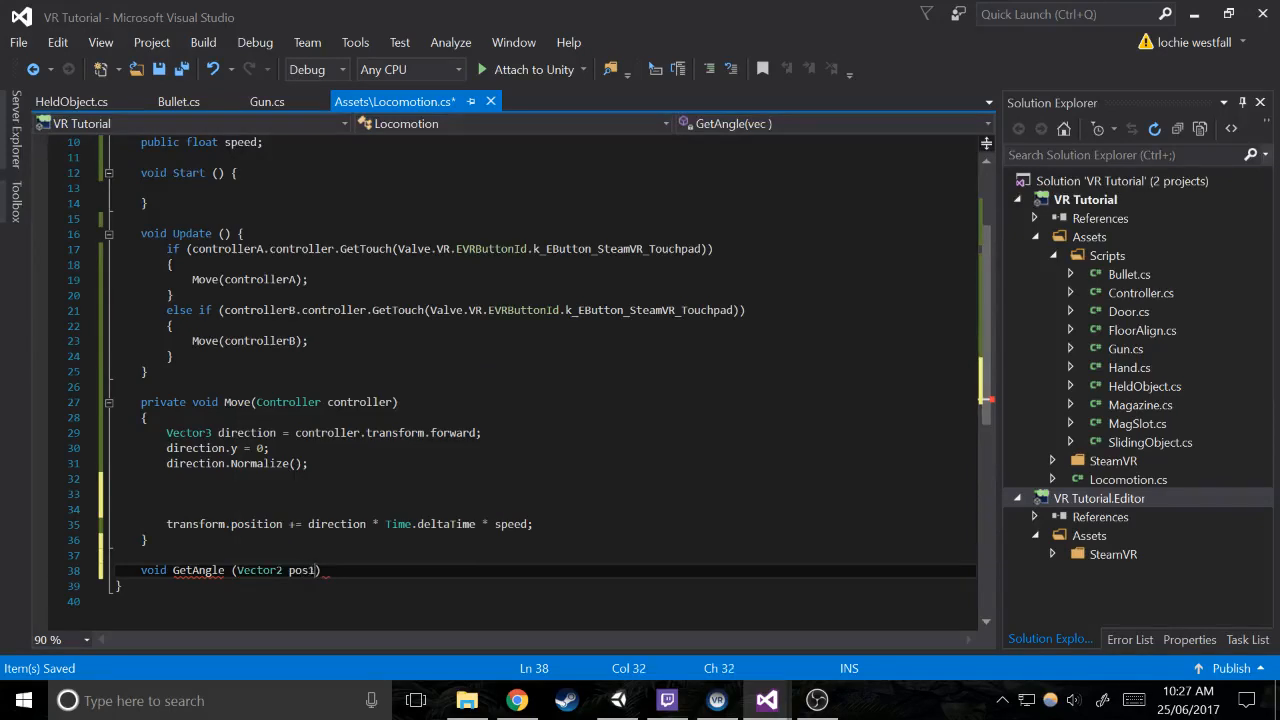
type("Vector2 p")
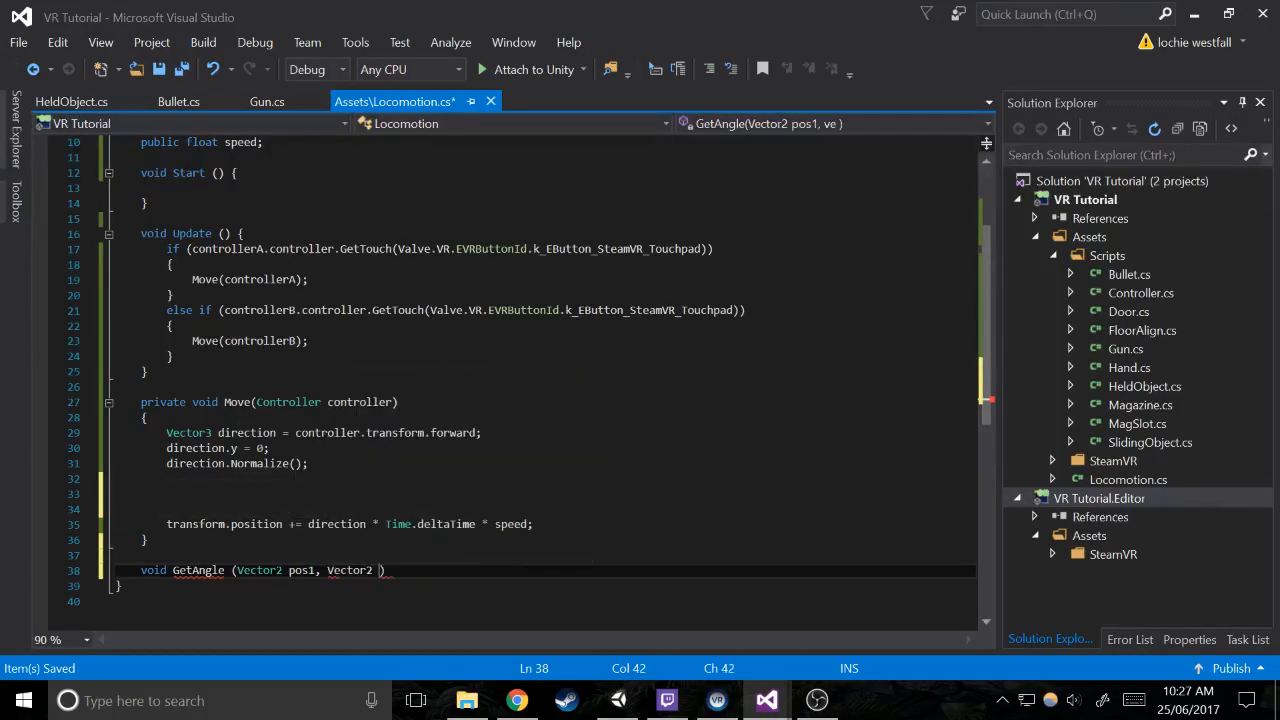
type("os2) {")
key("Return")
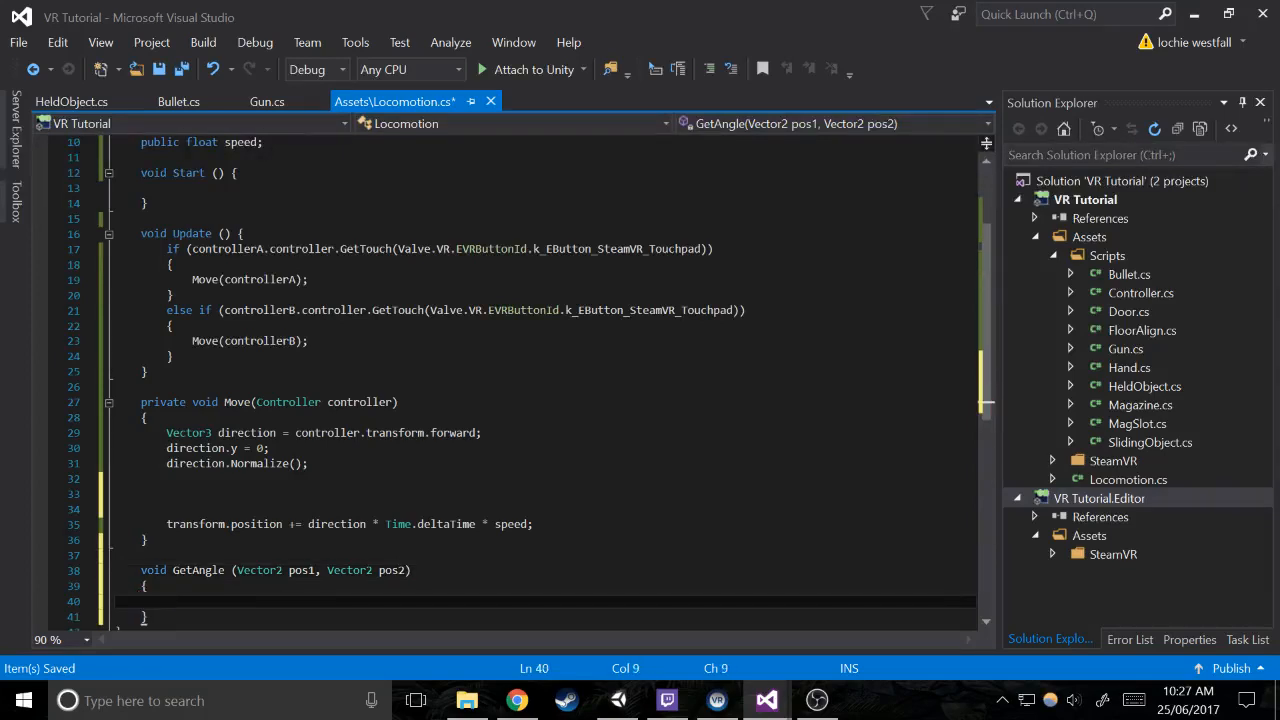
Change the return type of the GetAngle method to float
scroll(529, 383, "down", 1)
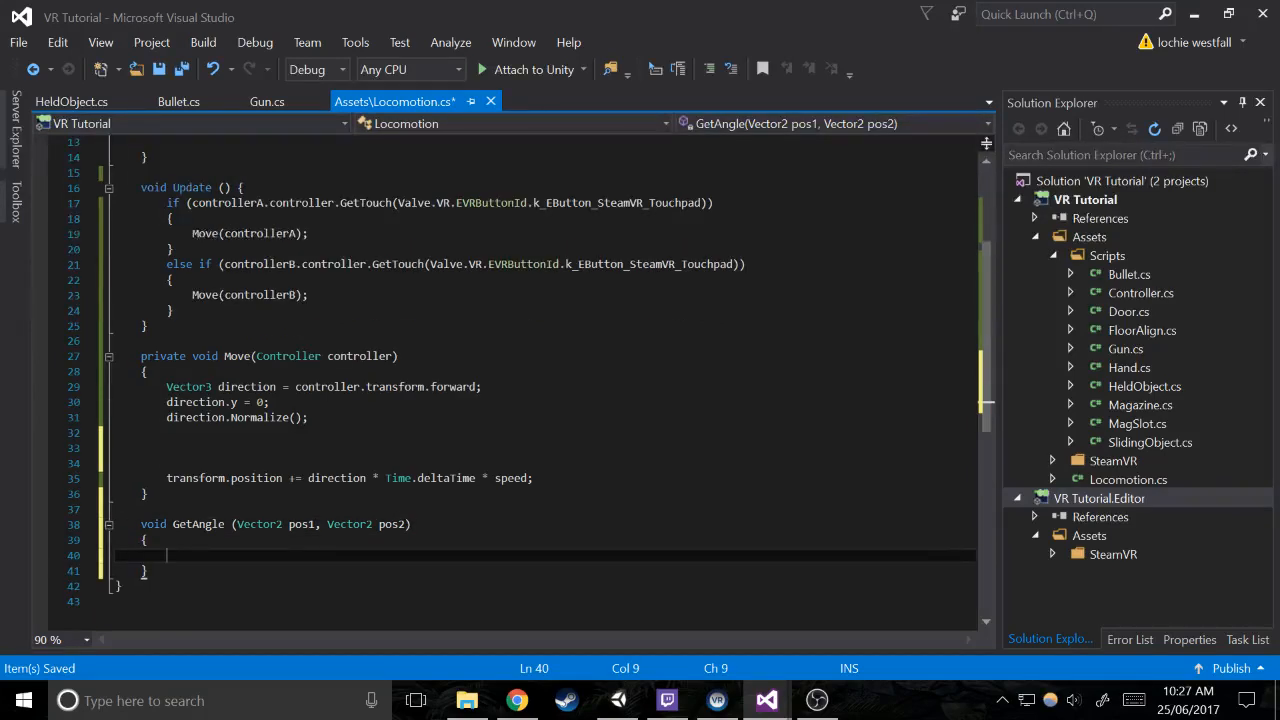
left_click(154, 524)
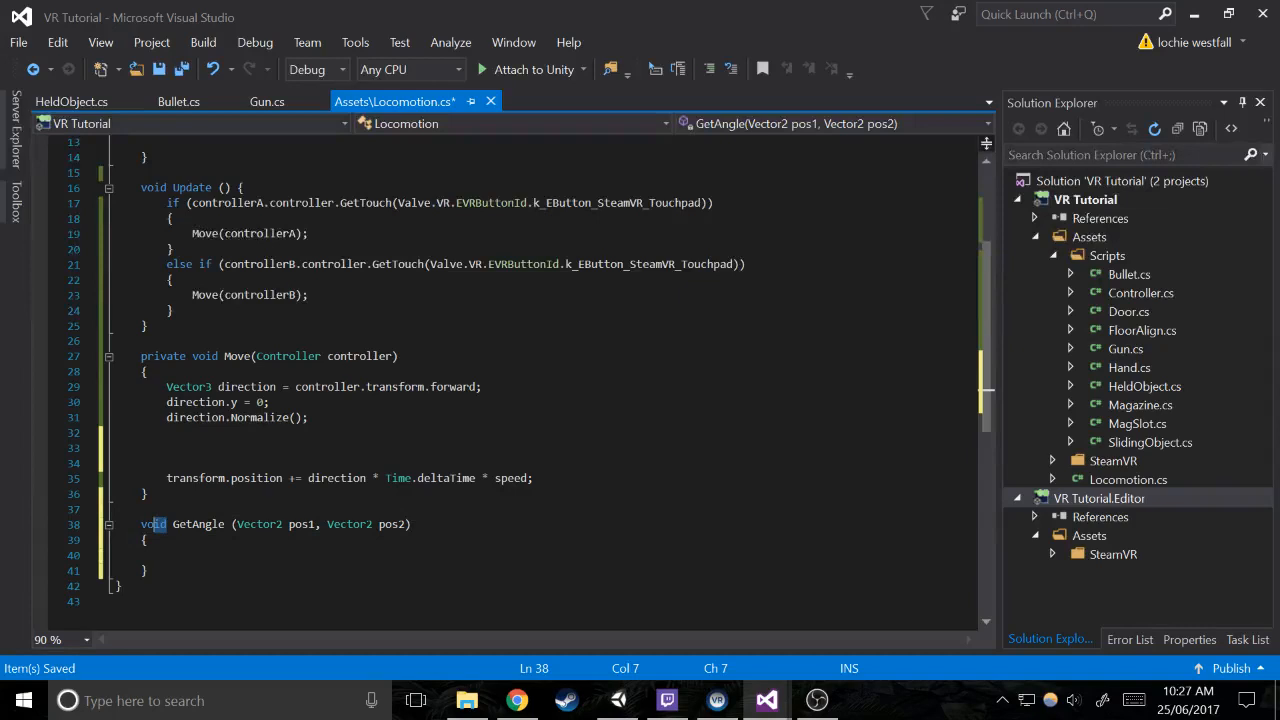
double_click(154, 524)
type("float")
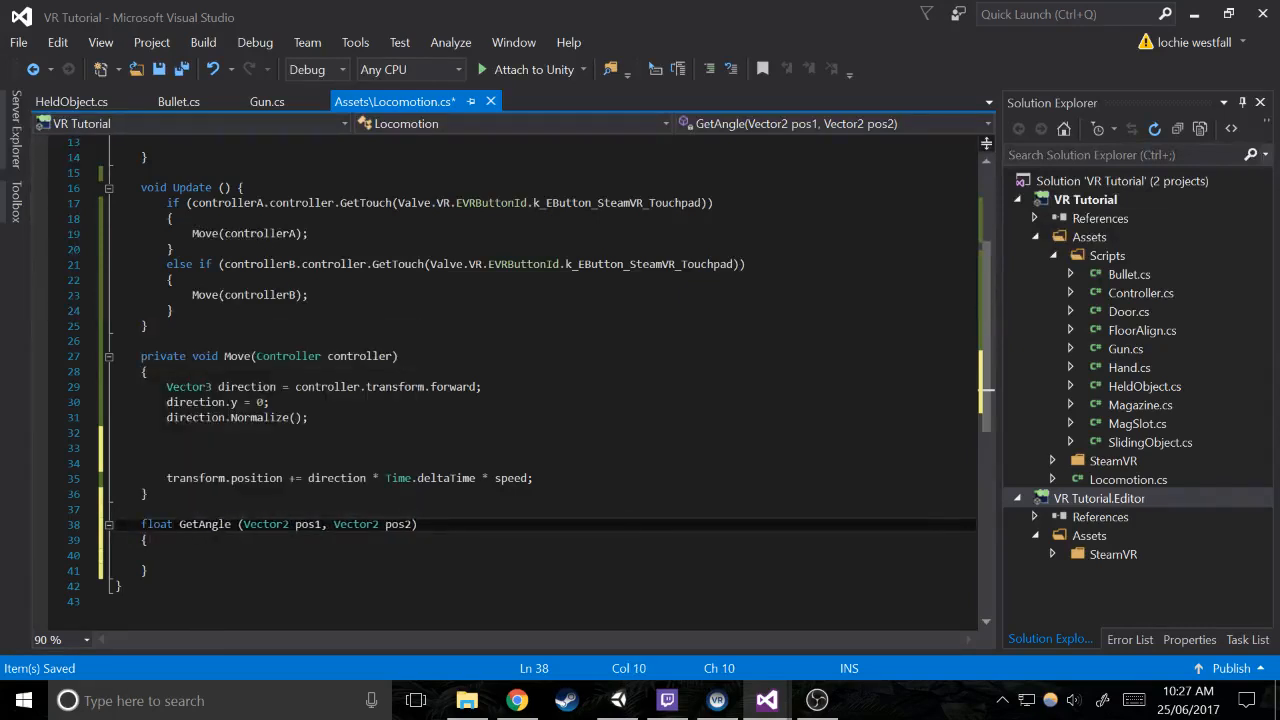
In the GetAngle body, declare a float variable sign and assign it a Mathf.Sign call
key("Down")
key("Down")
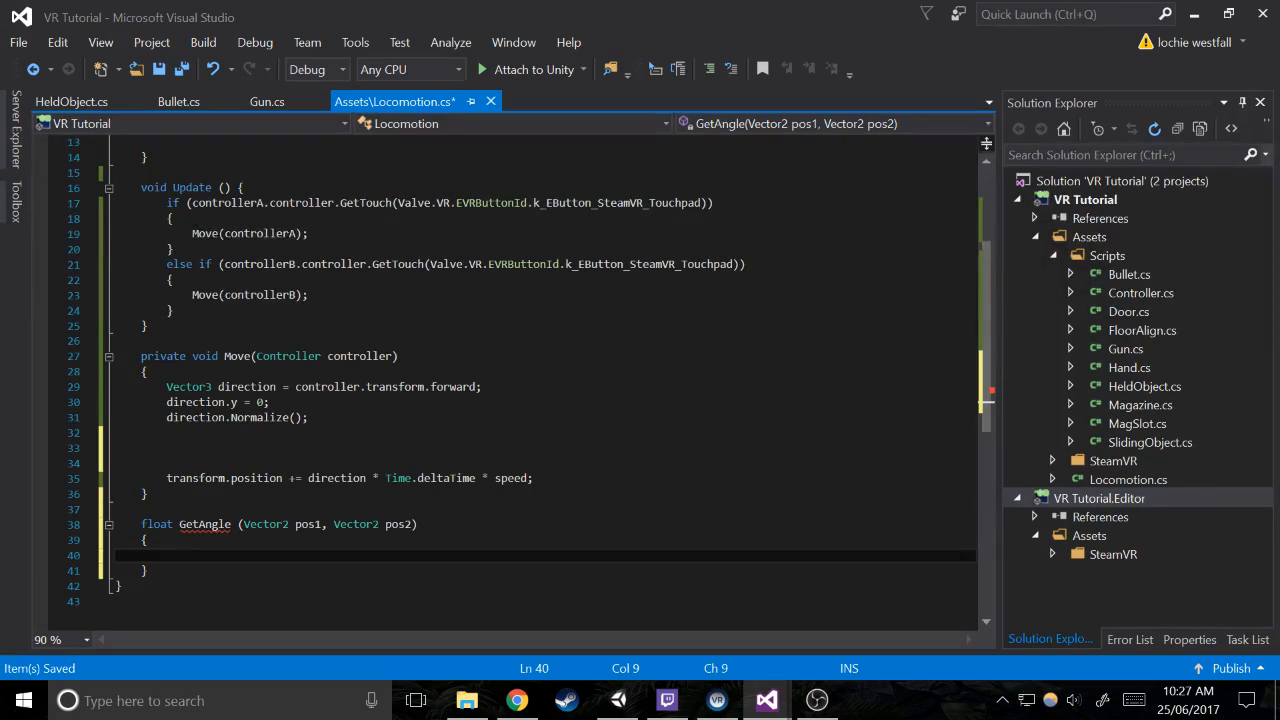
mouse_move(222, 525)
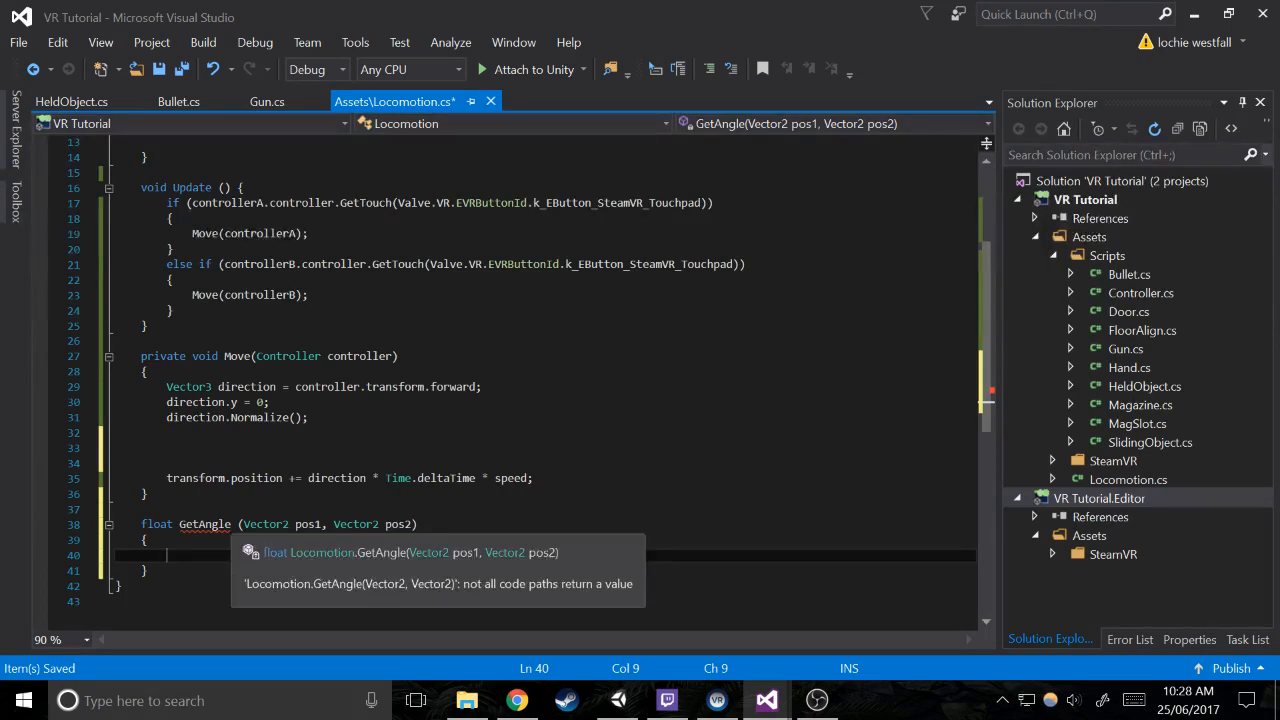
type("flo")
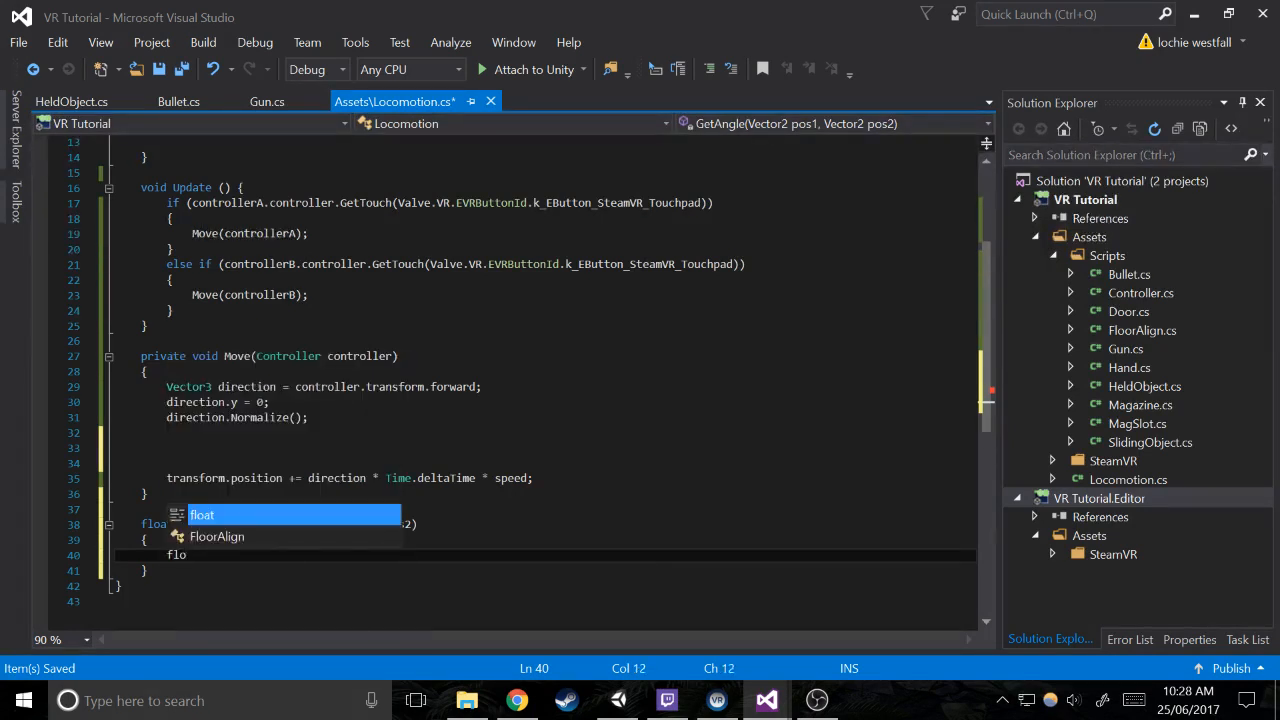
type("at sign")
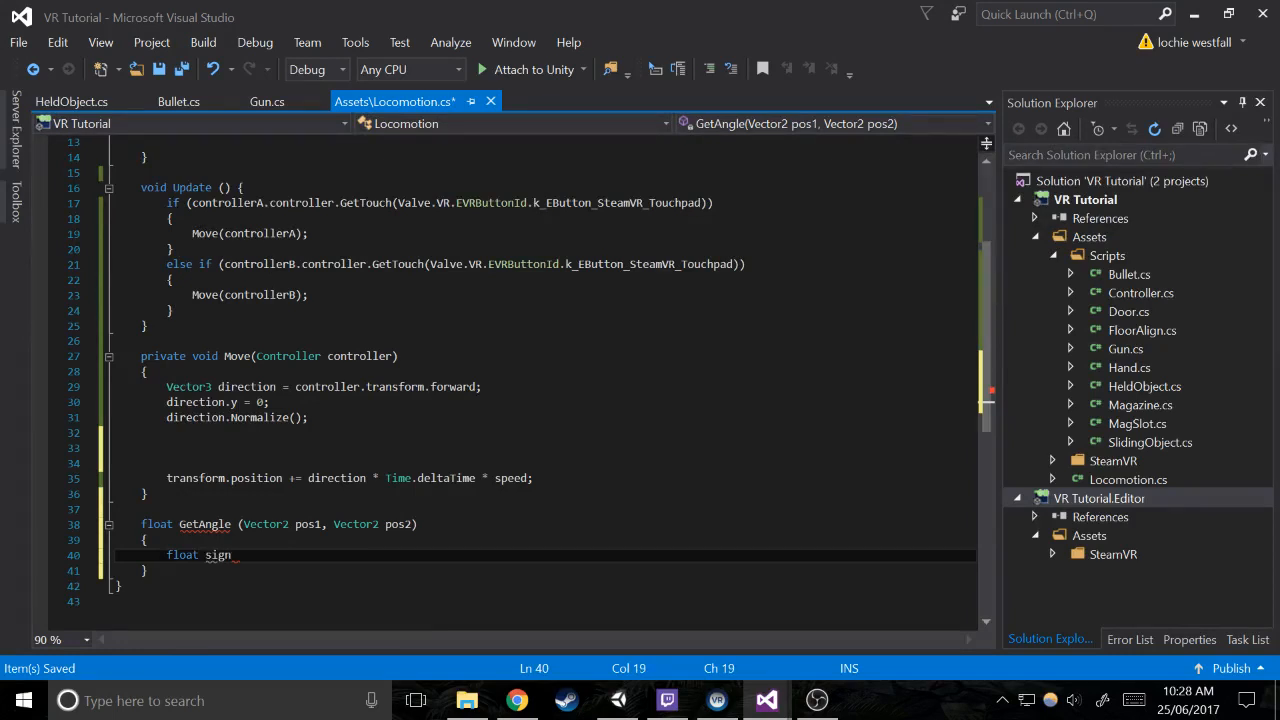
type(" = mat")
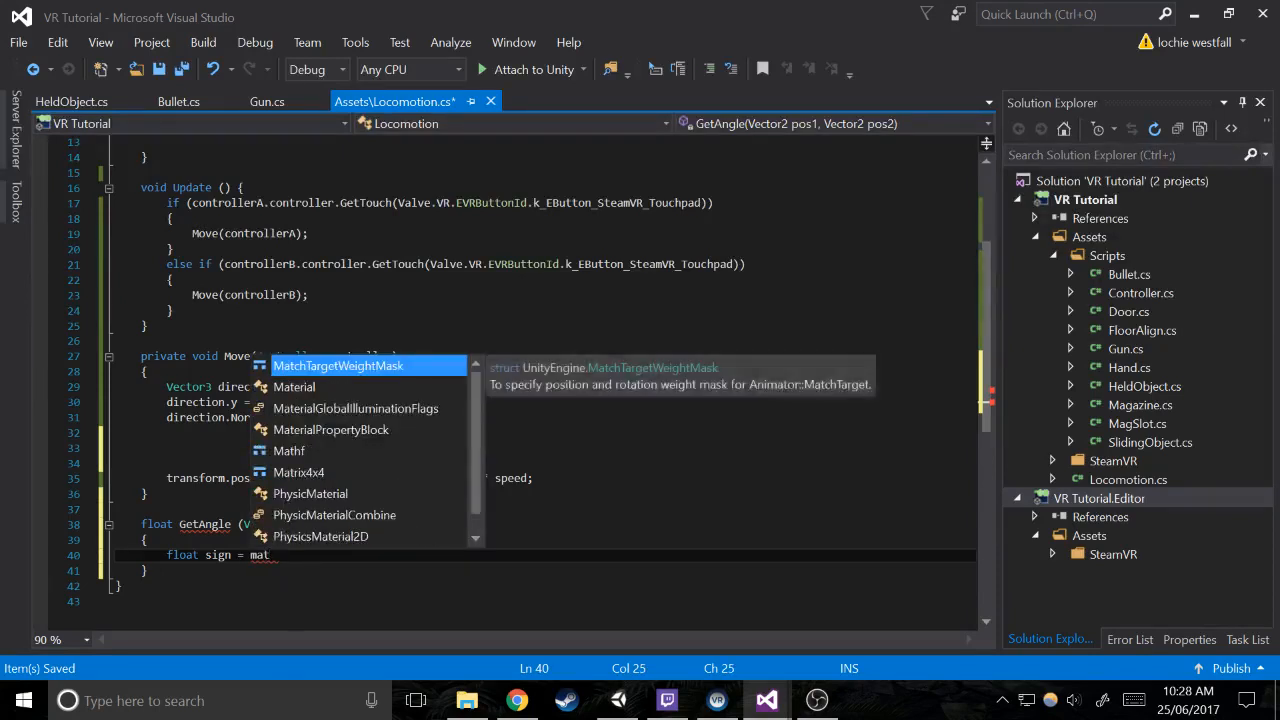
key("Down")
key("Down")
key("Down")
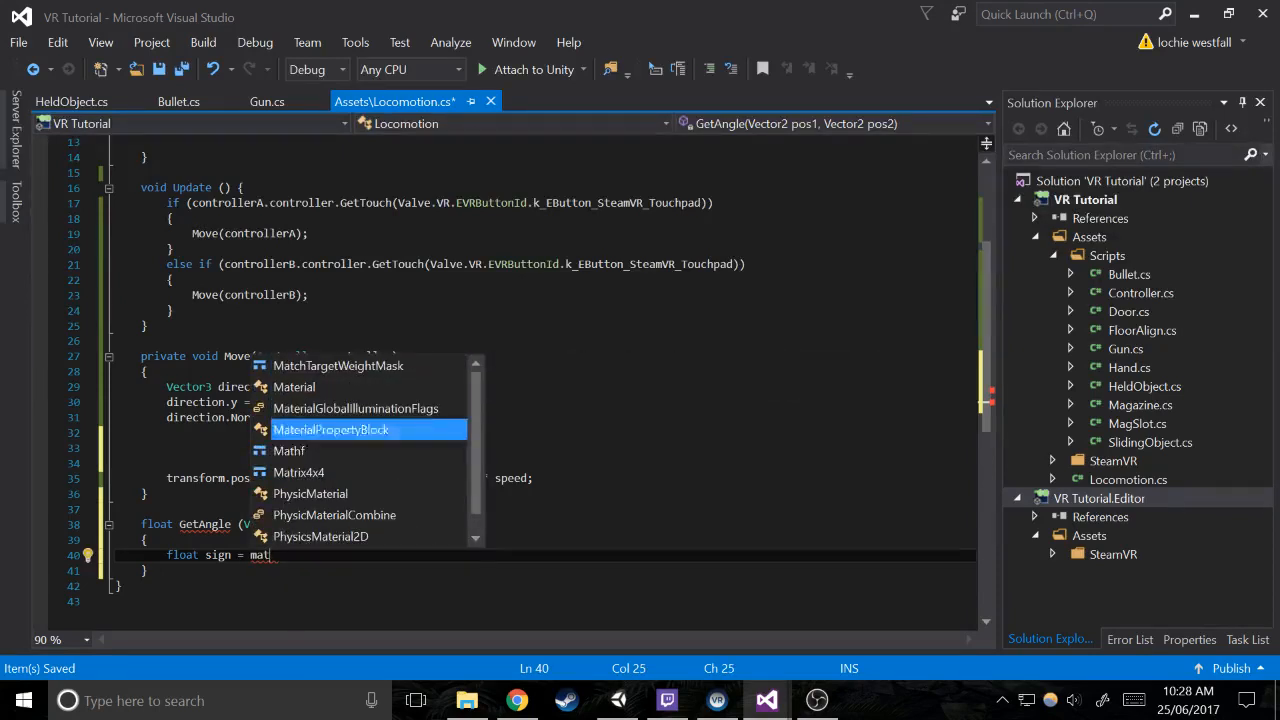
type("hf.Sign(")
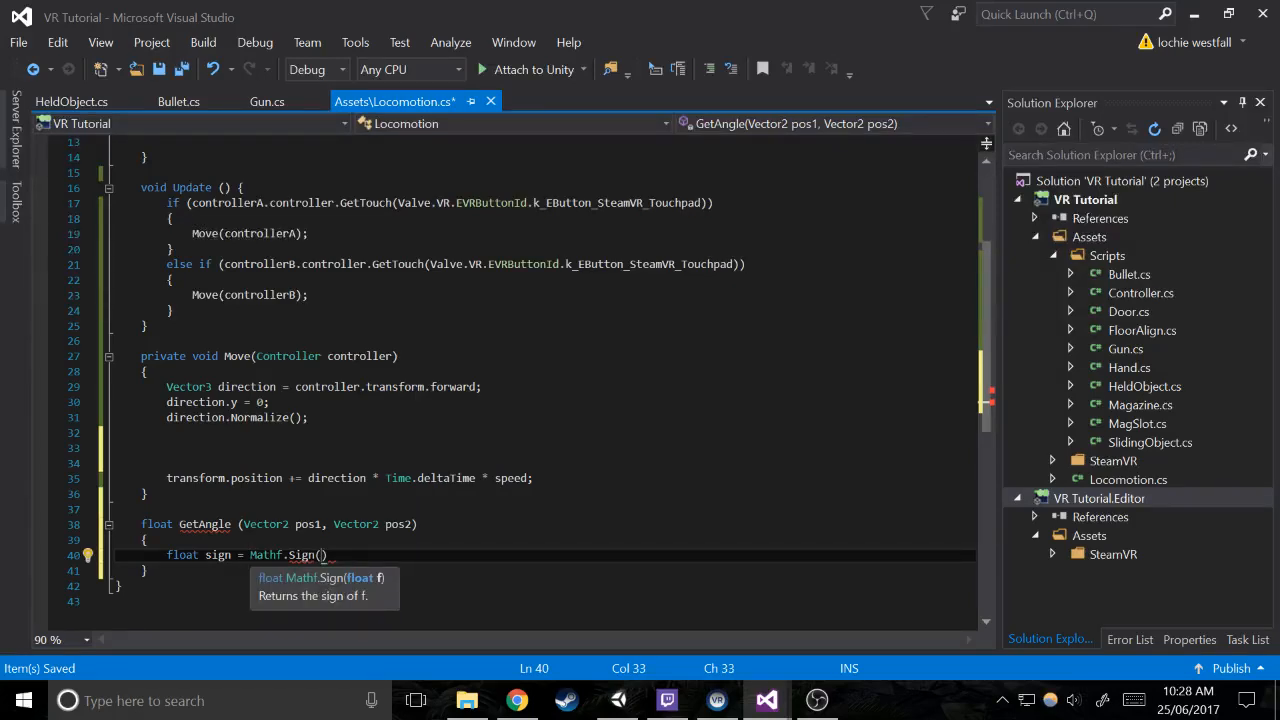
Complete the Mathf.Sign call with the argument pos1.x * pos2.y - pos1.y * pos2.x and end the statement
type("pos1.x")
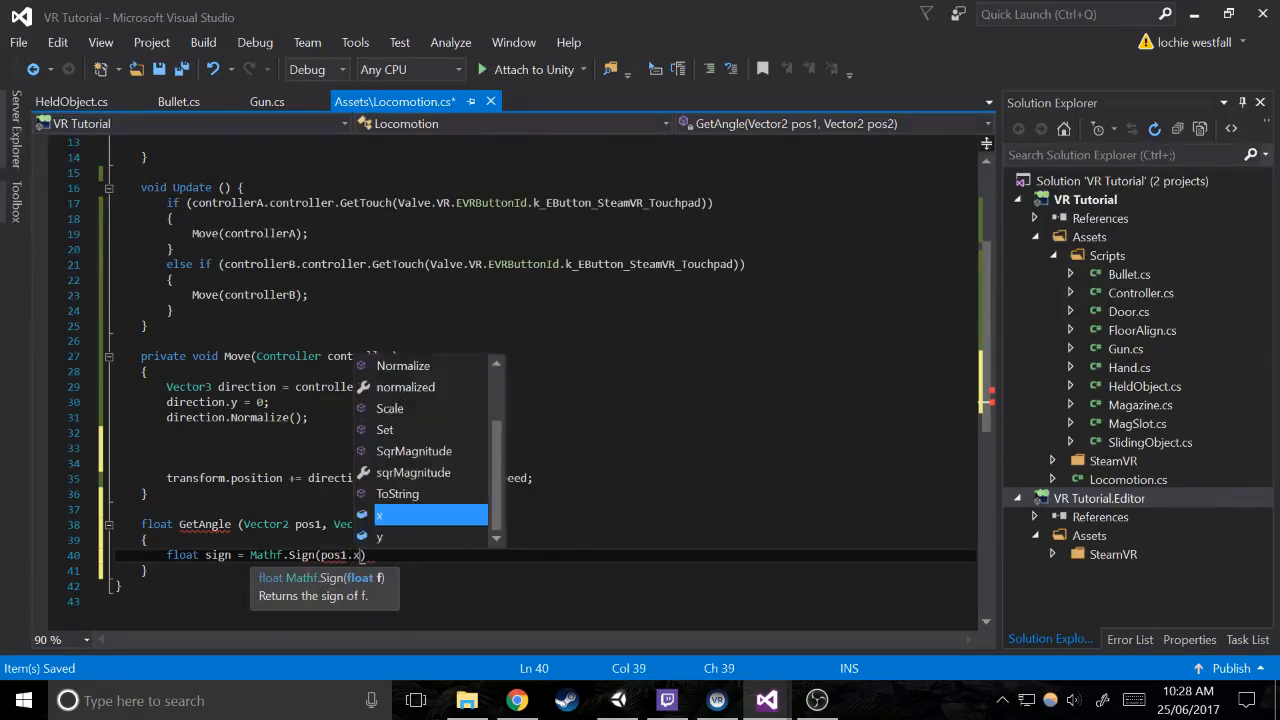
type(" * pos")
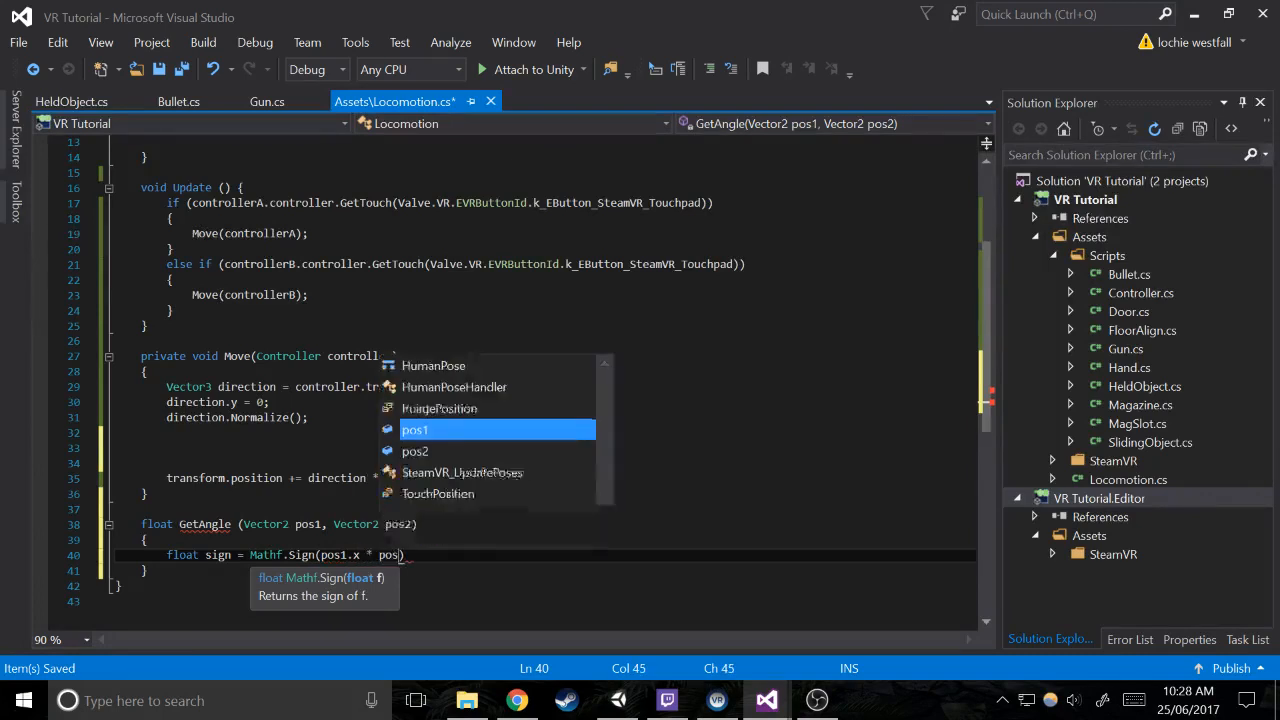
type("2.")
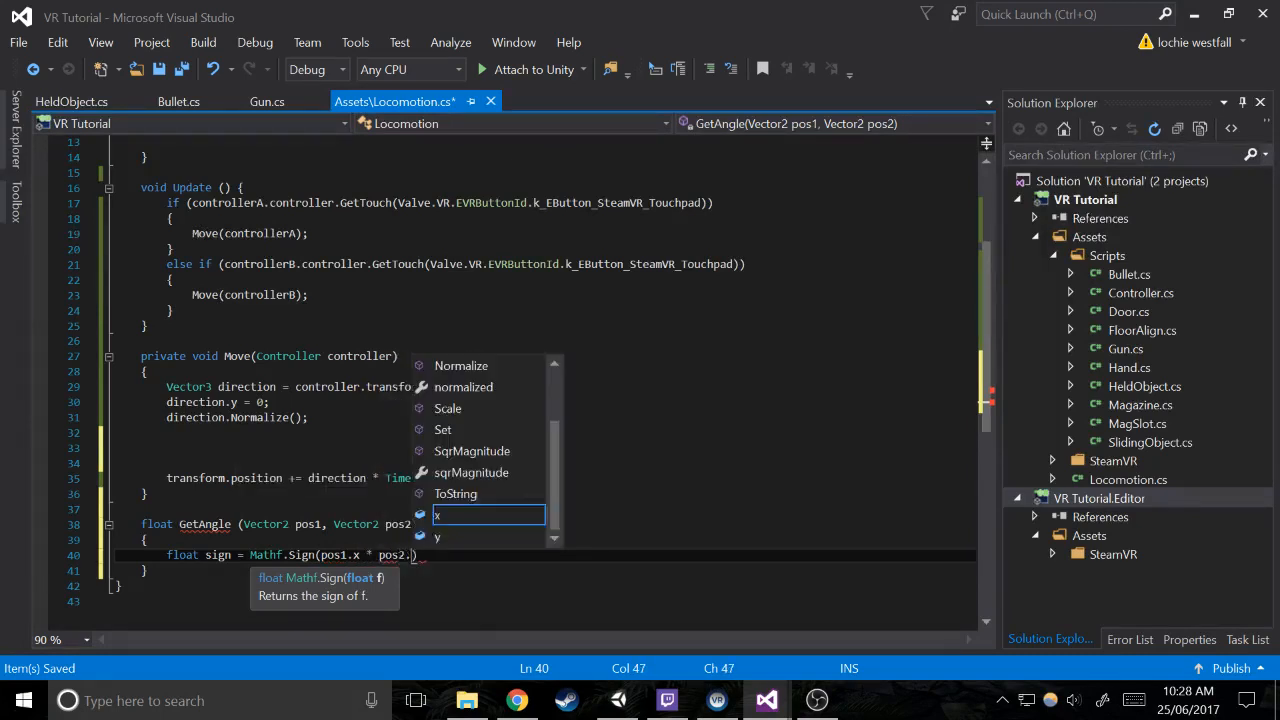
type("y - pos")
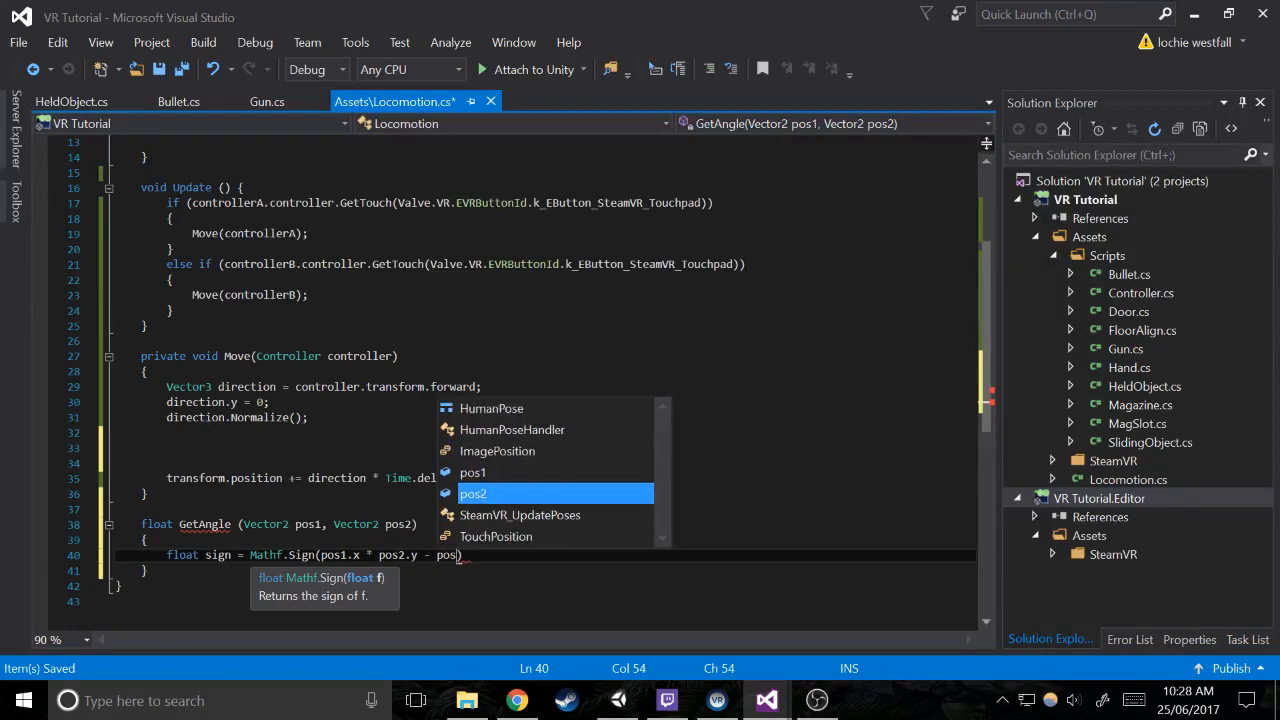
type("1.t")
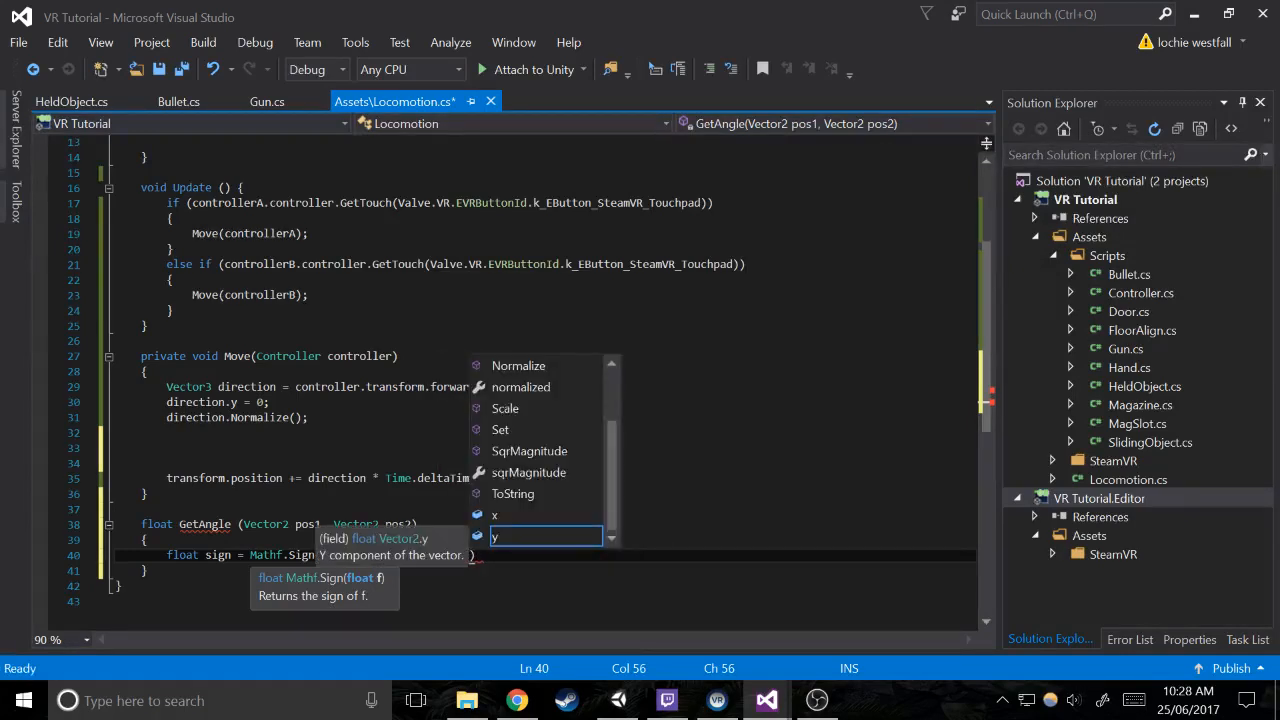
key("Tab")
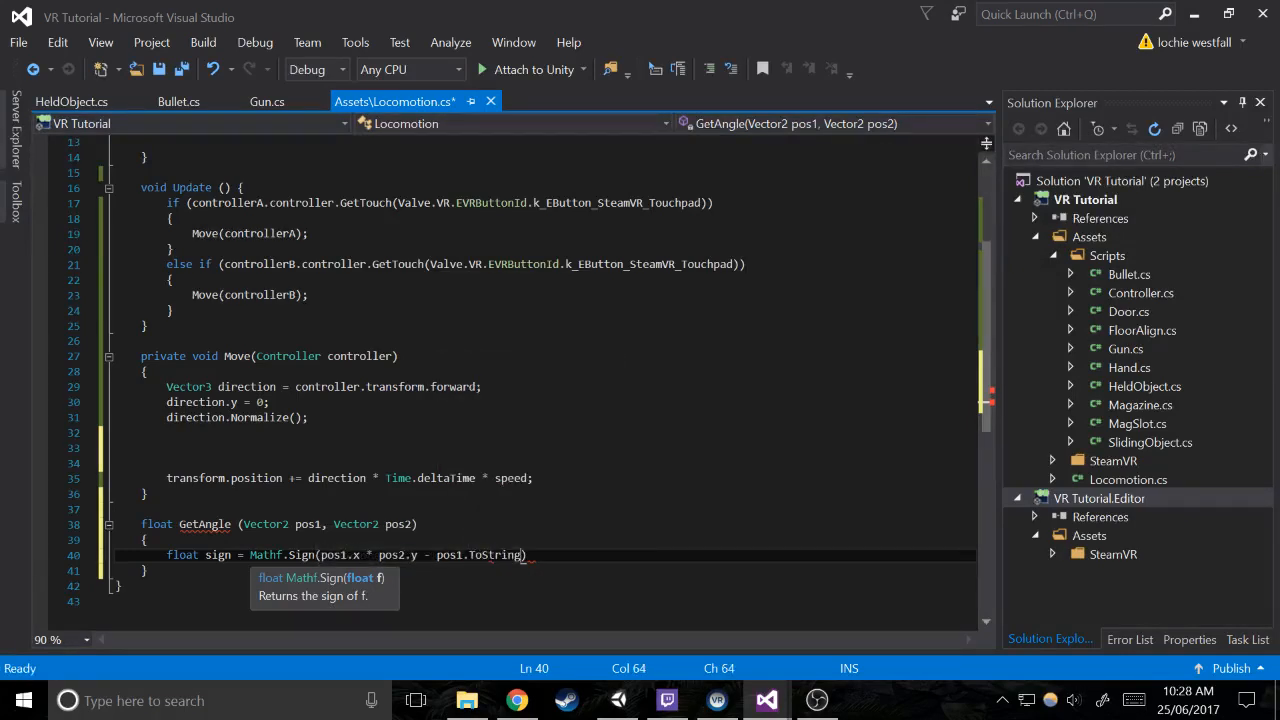
key("ctrl+BackSpace")
type("y * po")
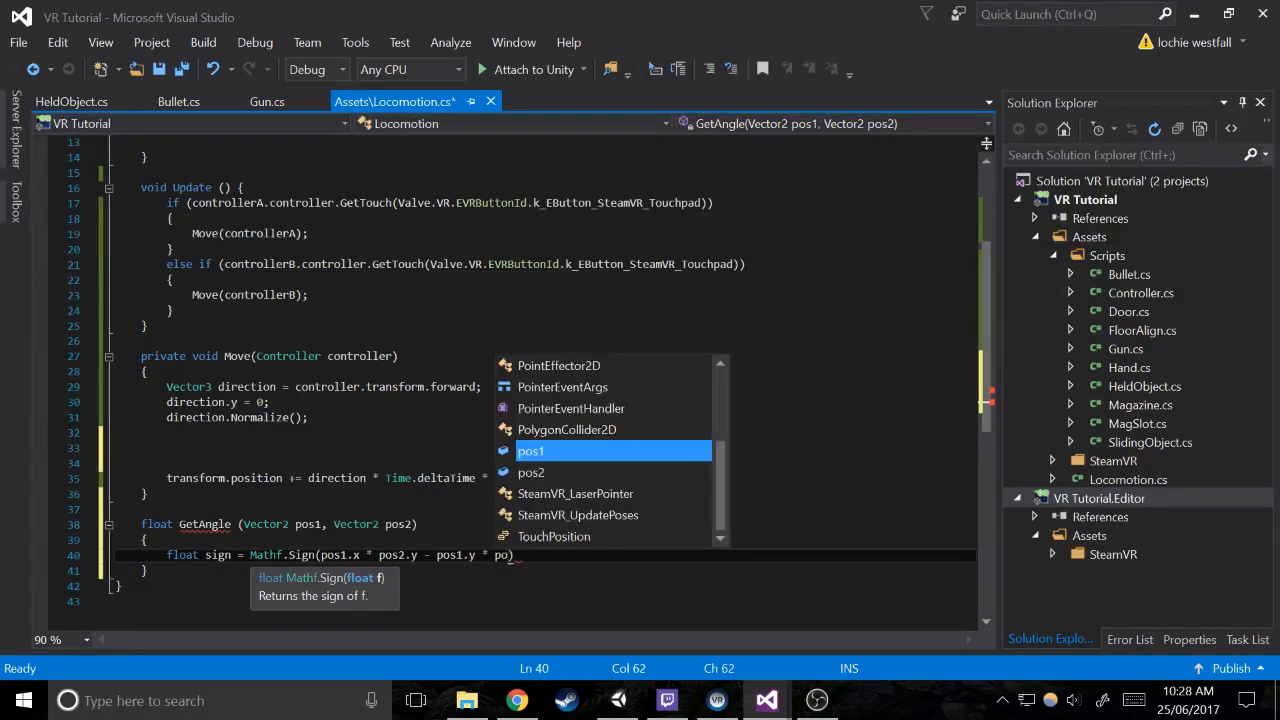
type("s2.x")
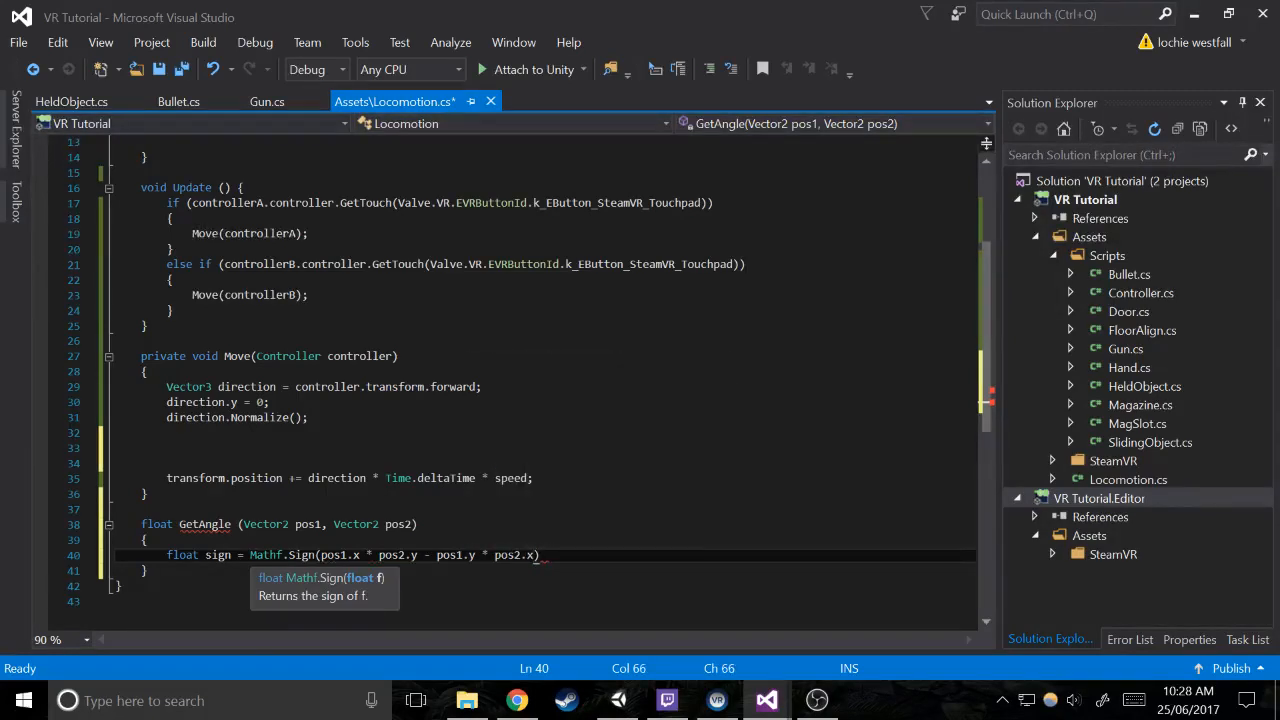
type(");")
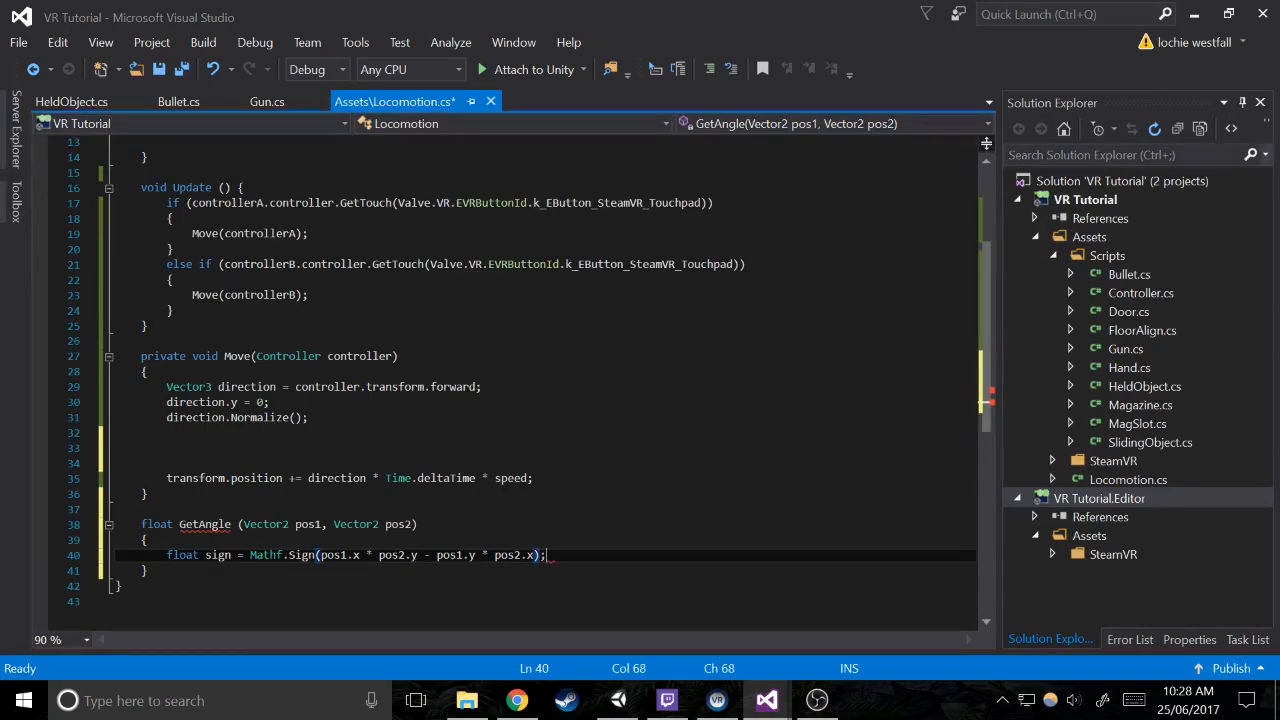
Below the sign declaration in GetAngle, return Vector2.Angle(pos1, pos2) * sign and save the script
left_click_drag(547, 555, 167, 555)
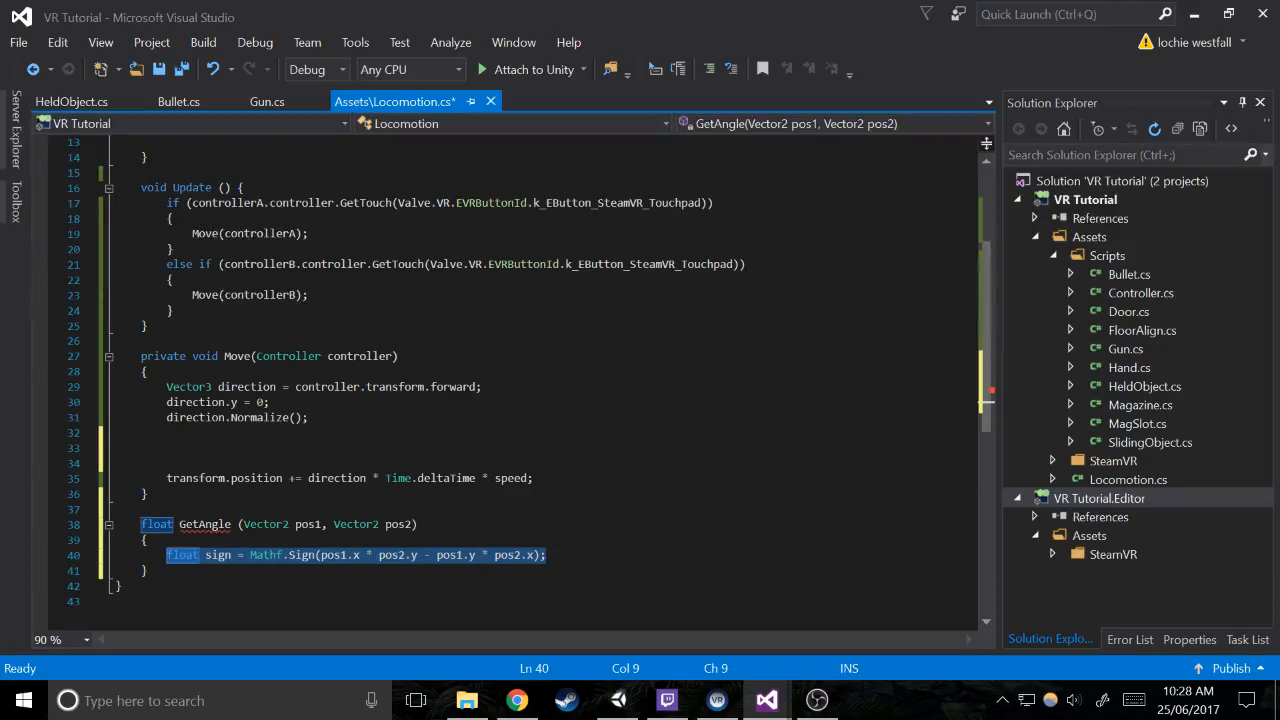
key("End")
key("Return")
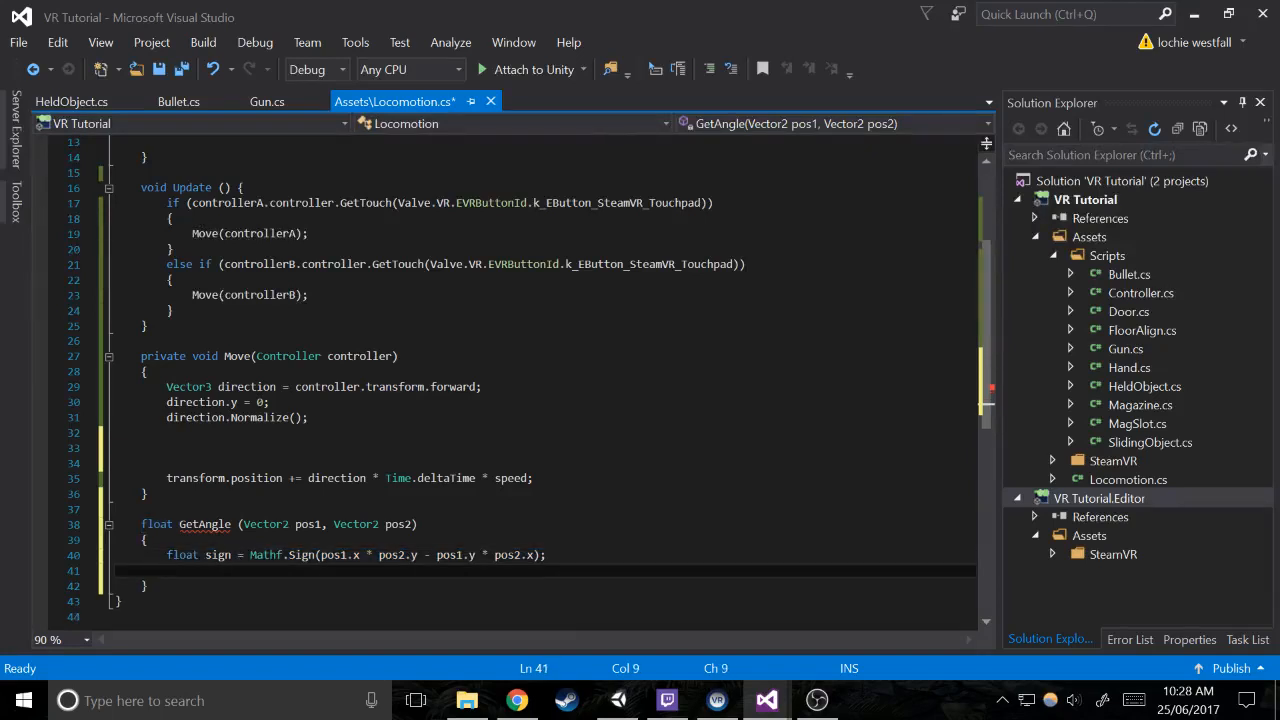
type("ret")
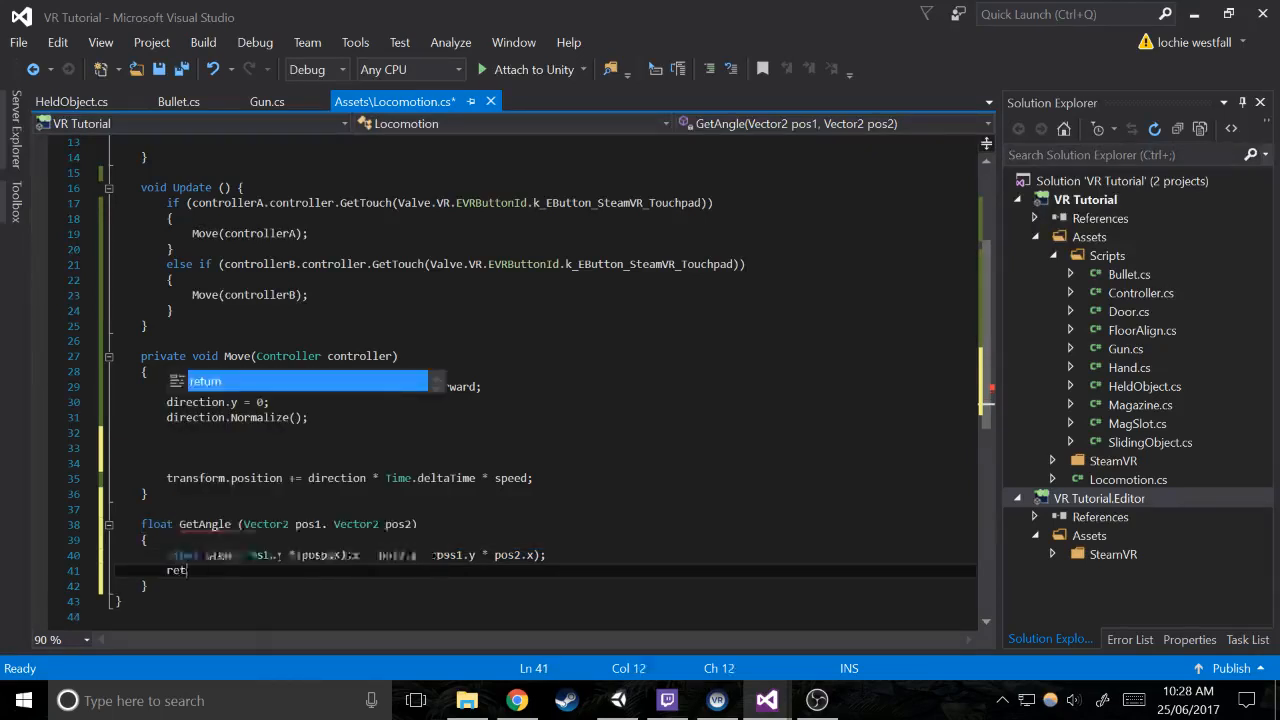
type("urn Vector2.an")
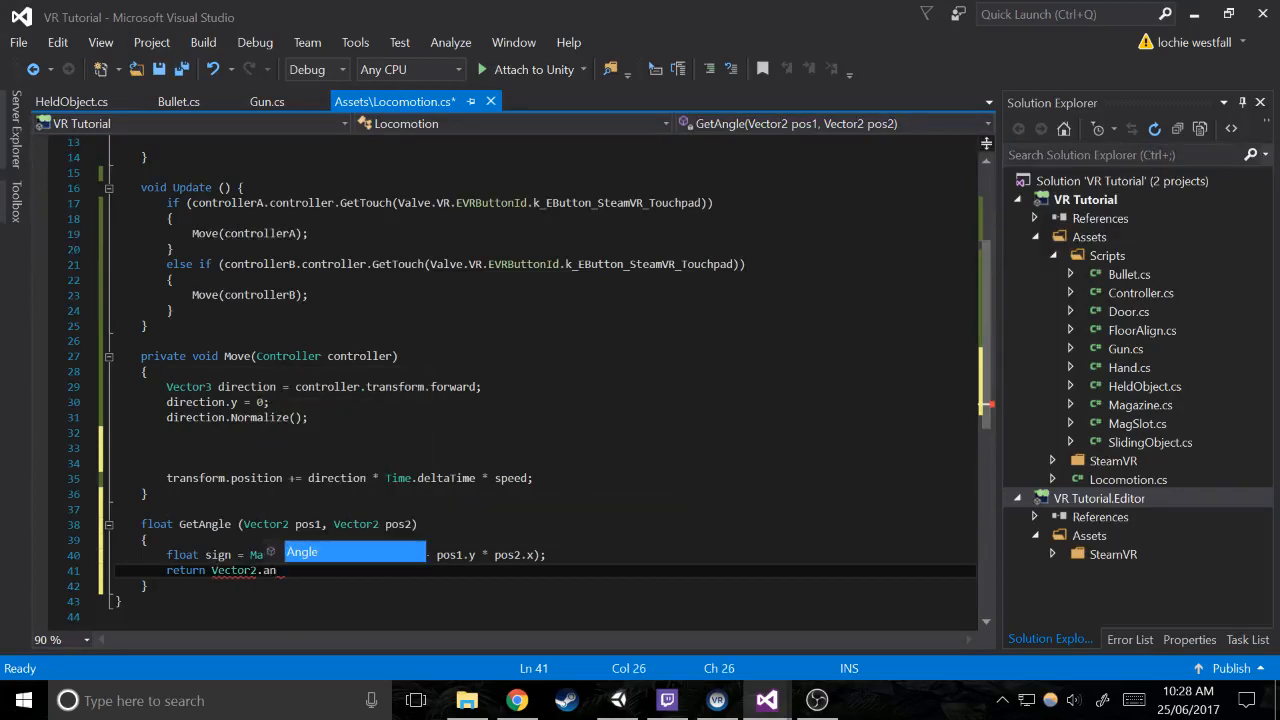
key("Tab")
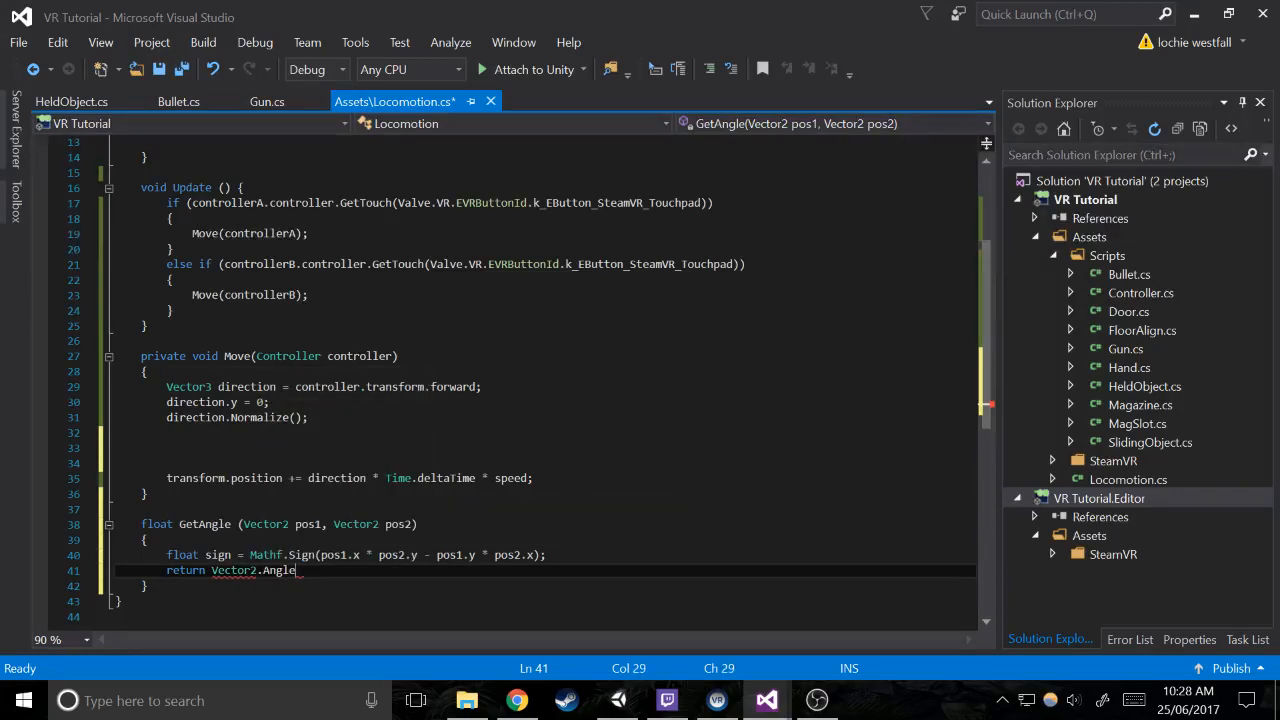
type("(pos1, p")
type("os2)")
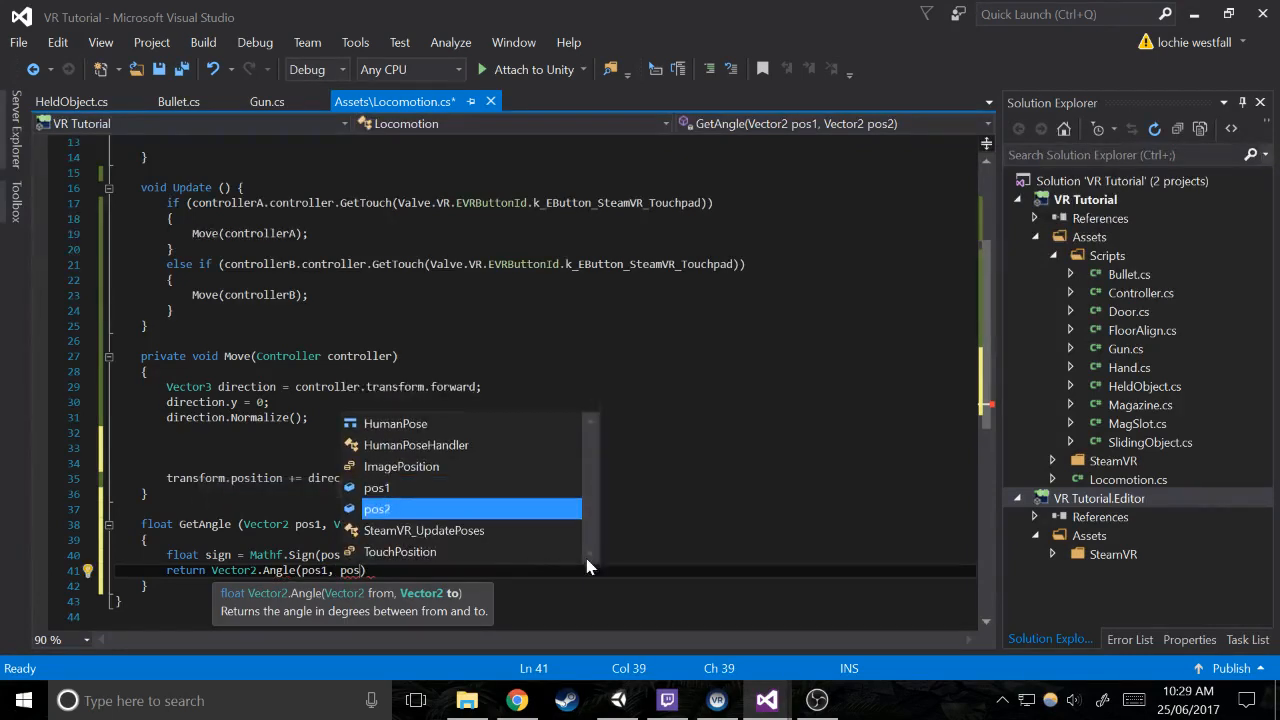
type(")")
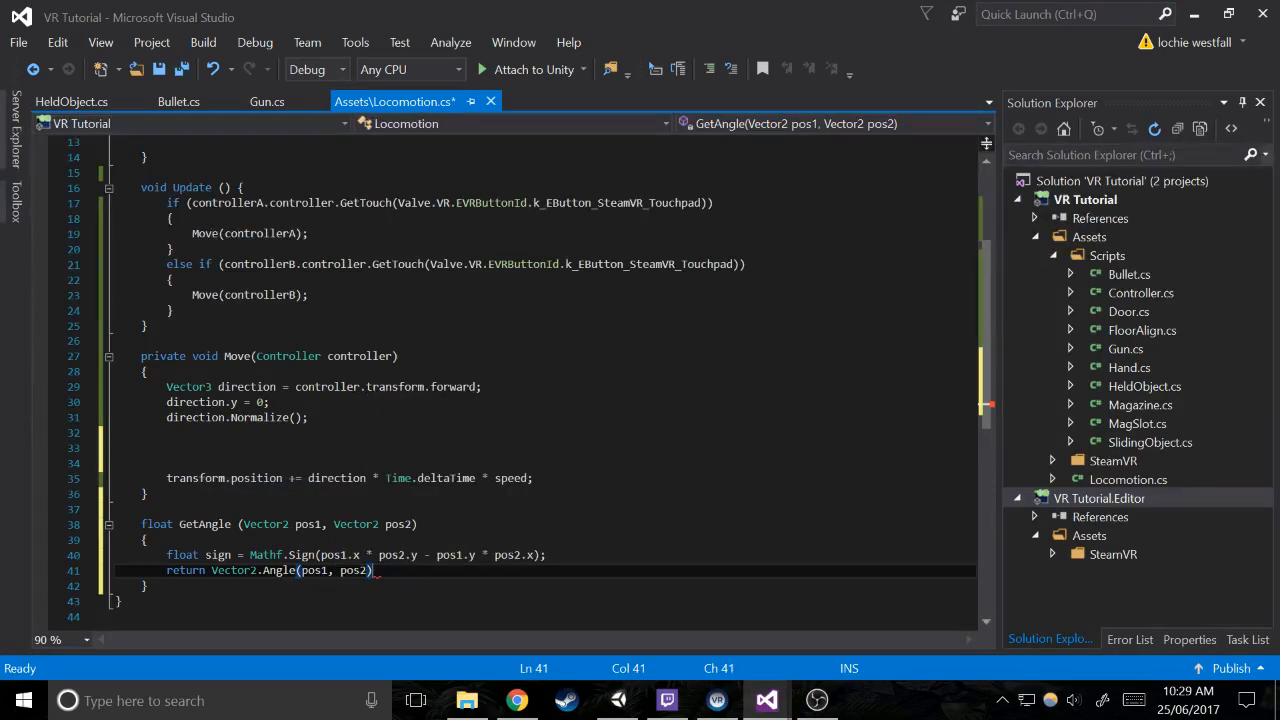
type(" * sign;")
left_click(148, 540)
key("ctrl+s")
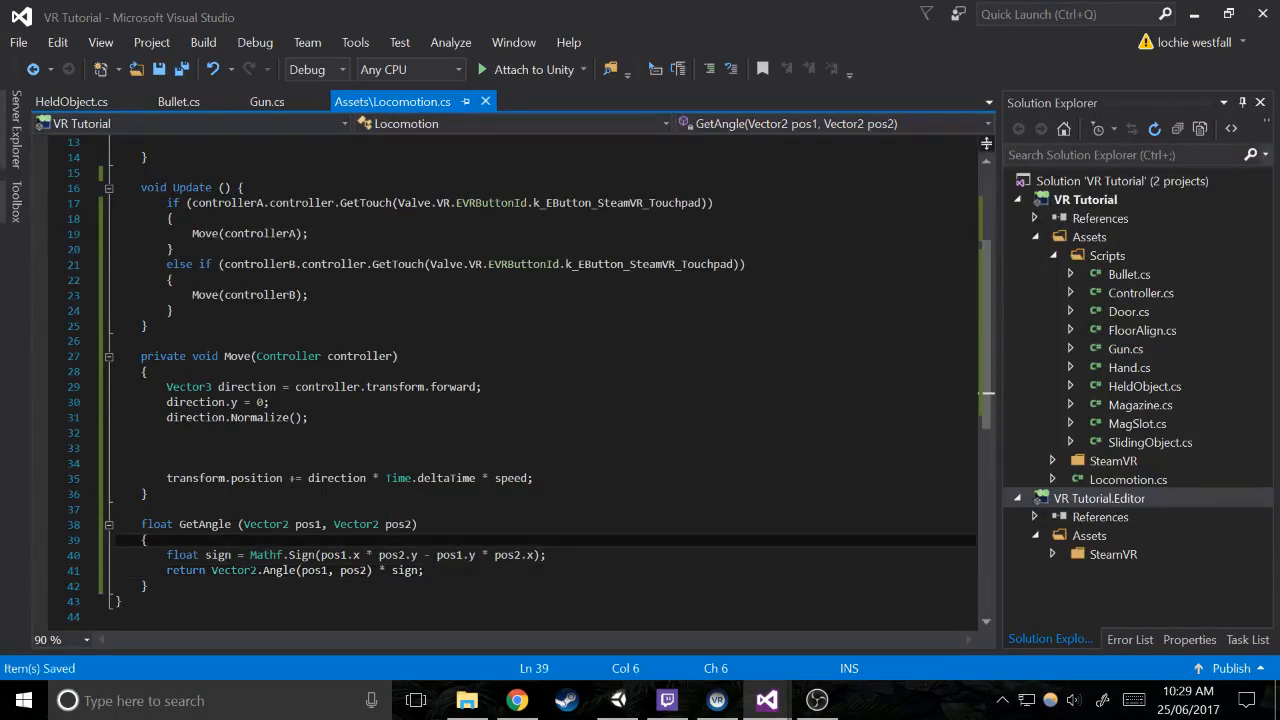
In the Move method, between direction.Normalize() and the transform.position line, assign direction an empty Quaternion.AngleAxis() call
left_click(399, 357)
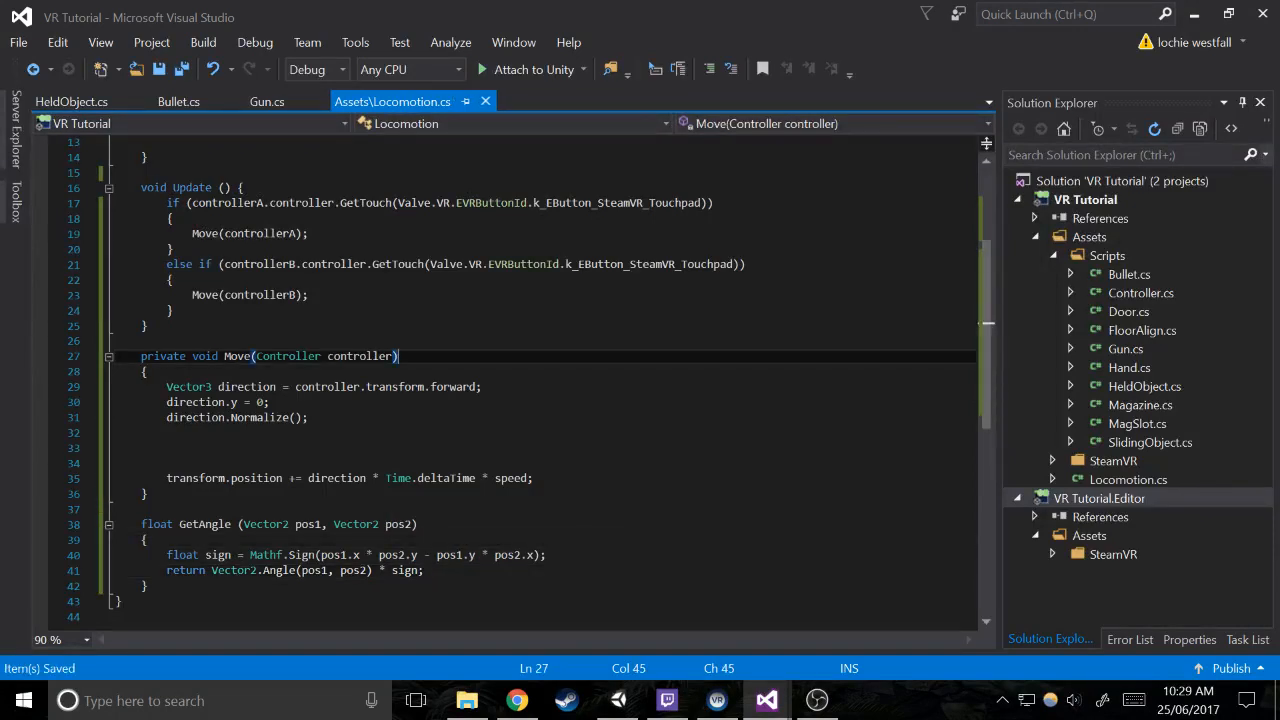
left_click(167, 448)
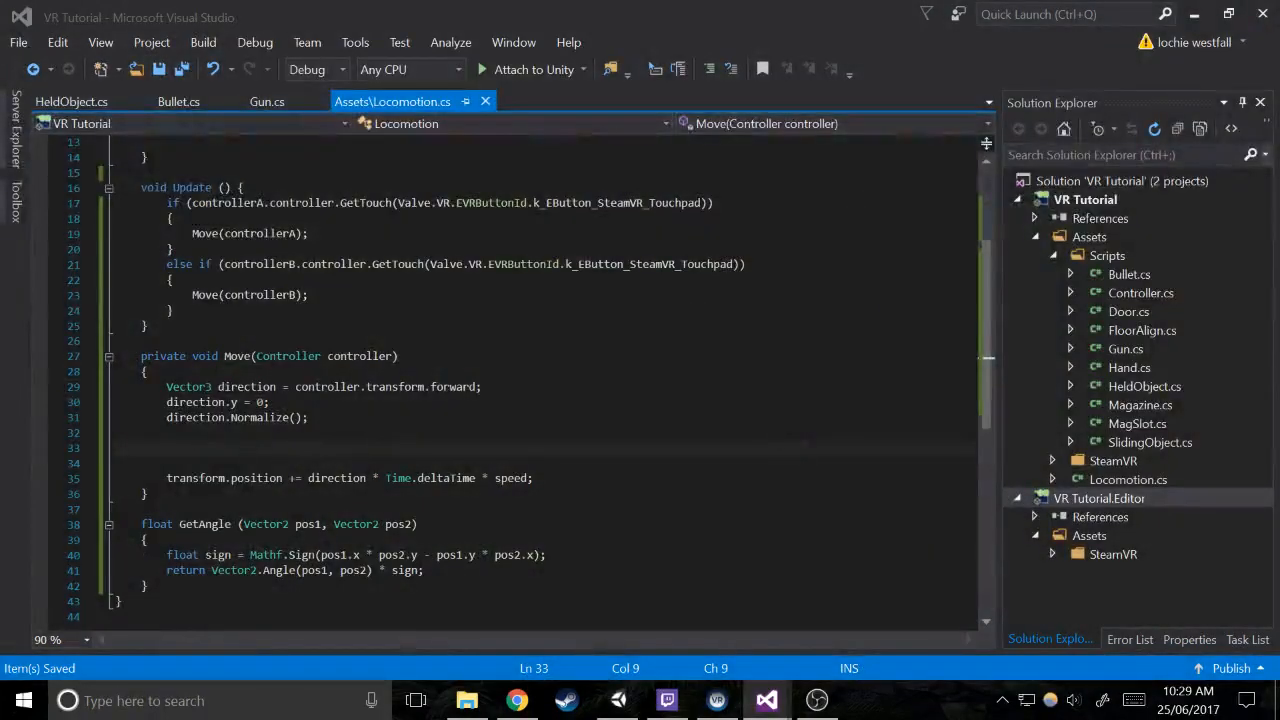
left_click(141, 341)
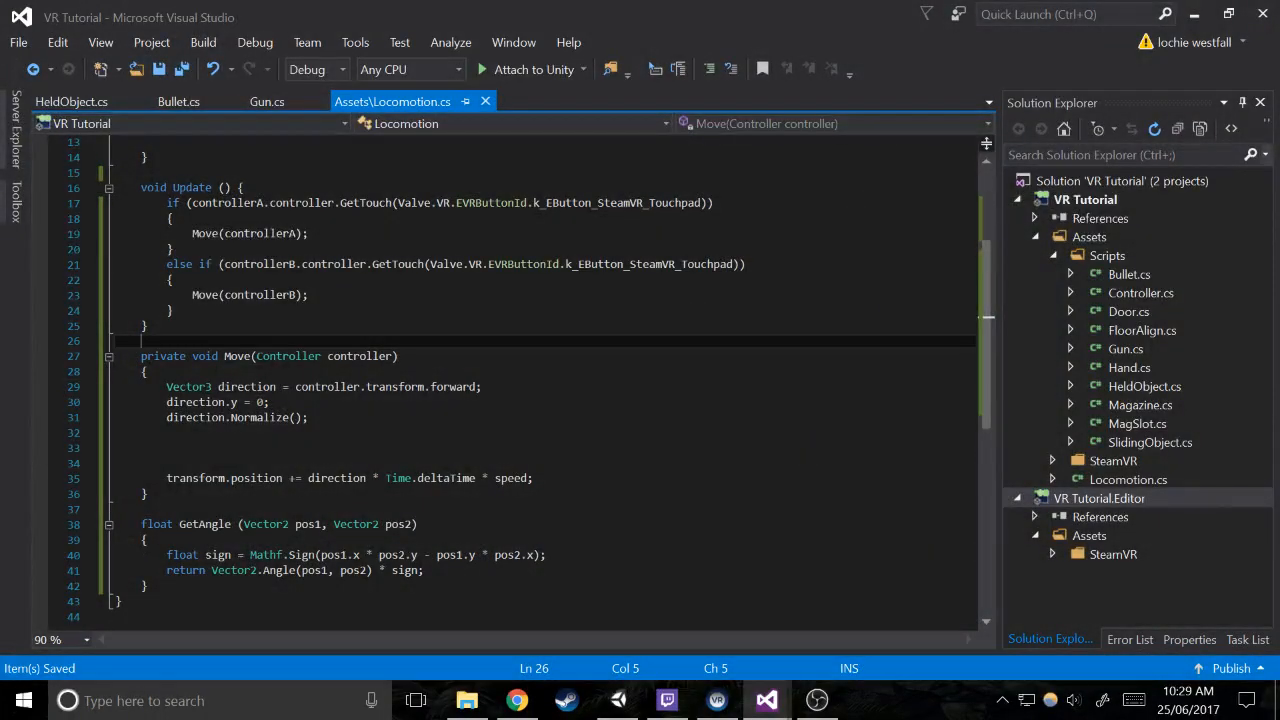
key("Down")
key("Down")
key("Down")
key("Down")
key("Down")
key("Down")
key("Down")
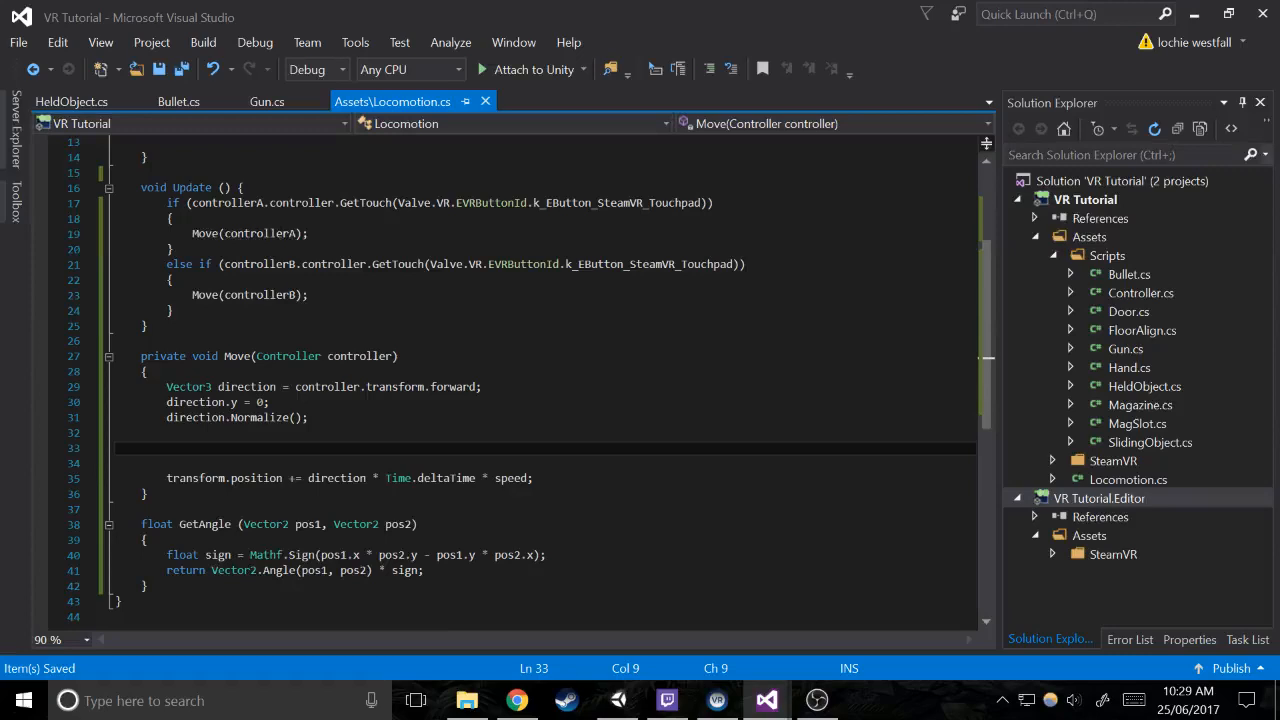
type("direction = qua")
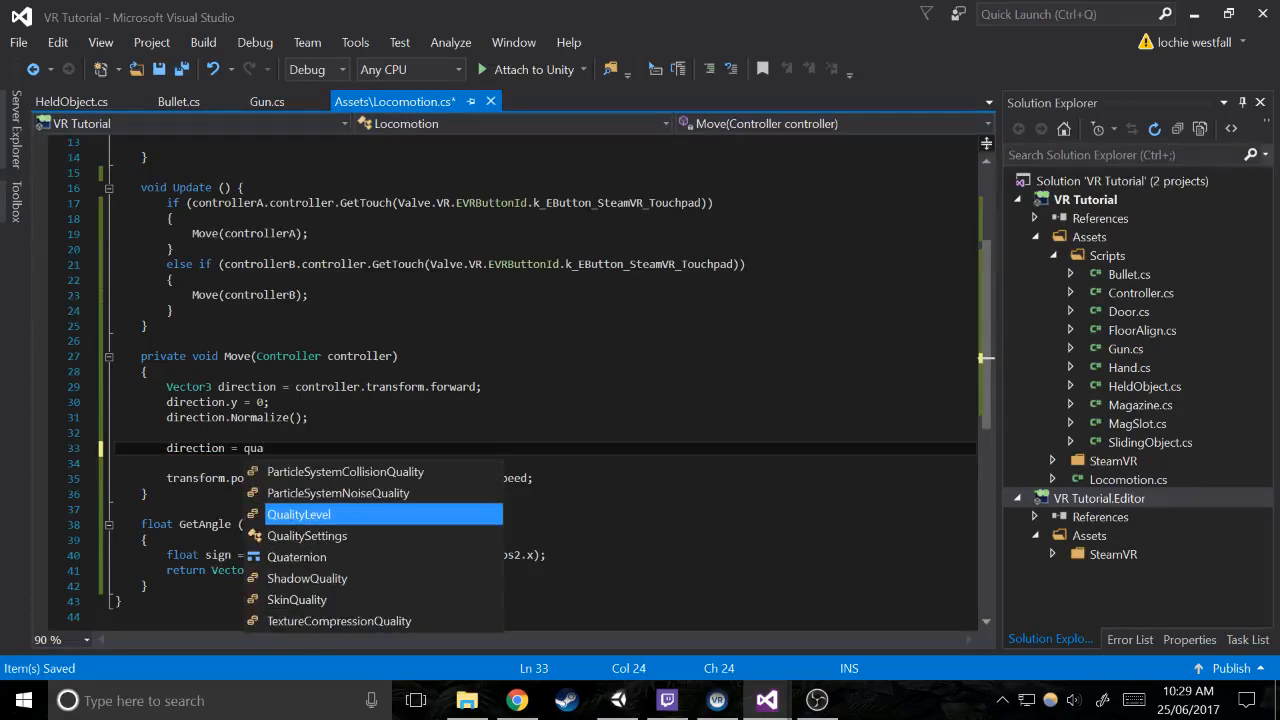
key("Down")
key("Down")
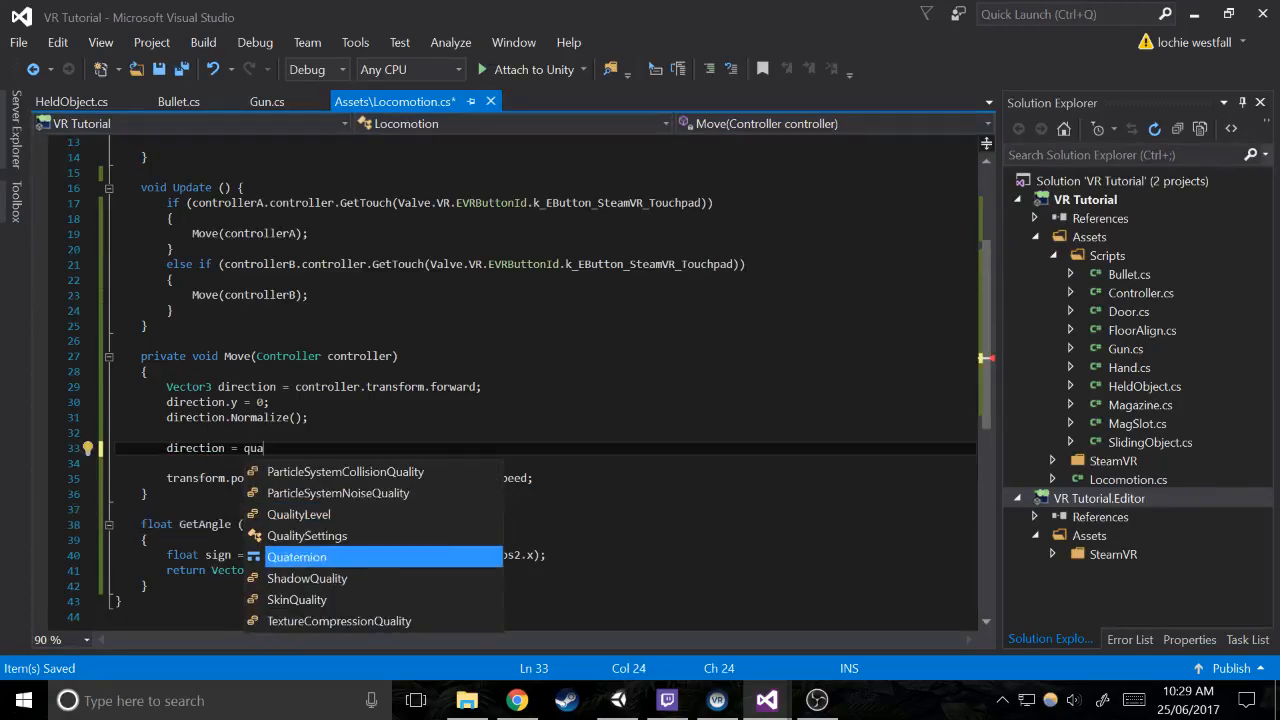
type(".an")
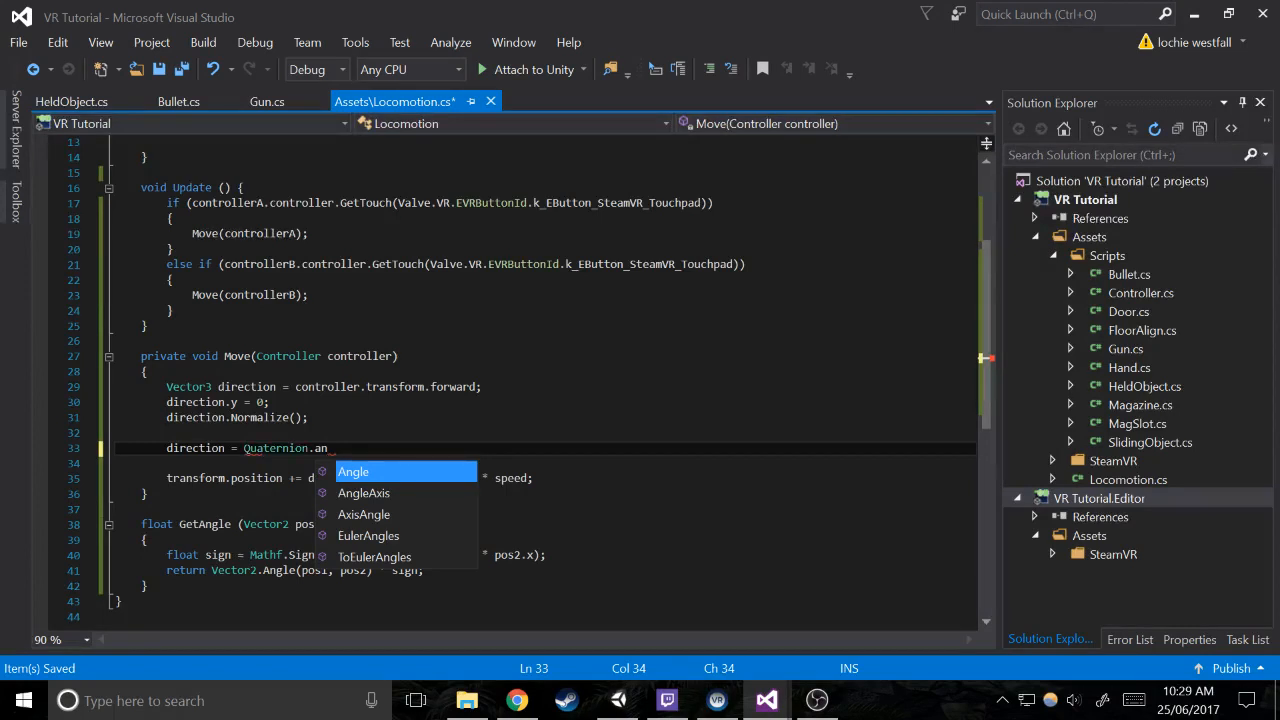
key("Down")
type("(")
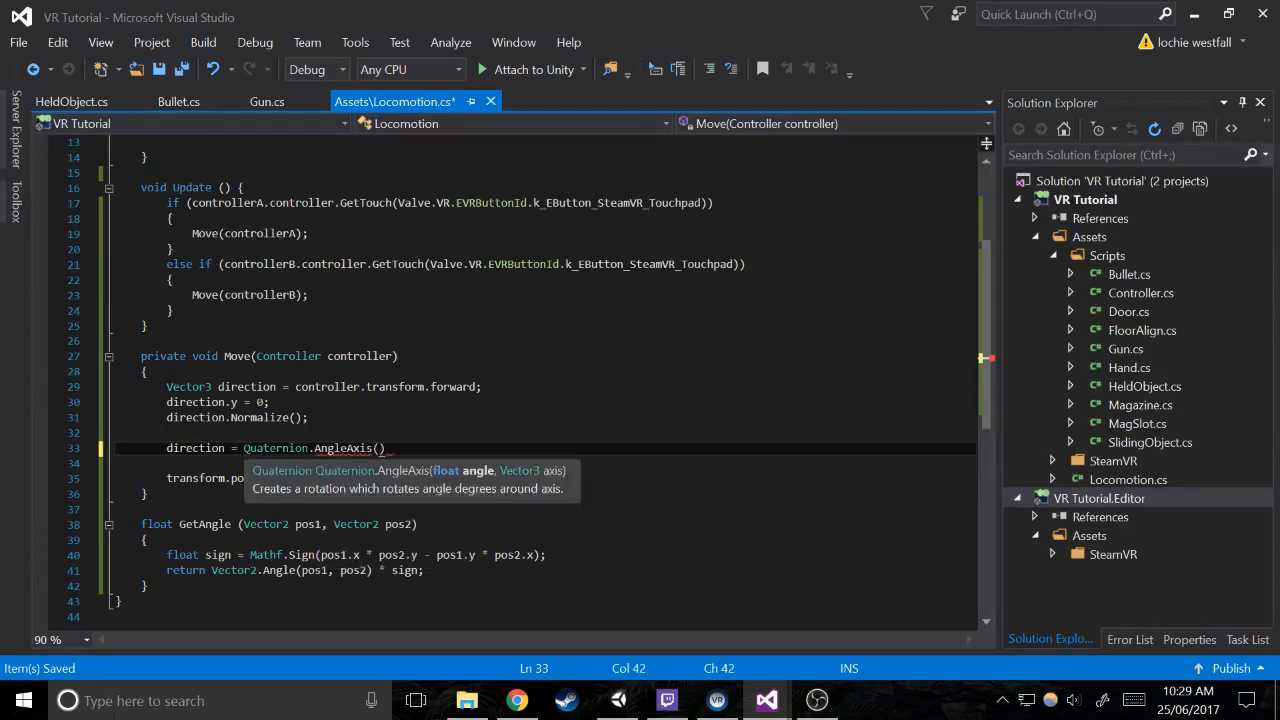
Multiply the Quaternion.AngleAxis() call by direction and end the statement with a semicolon
key("End")
type("* dii")
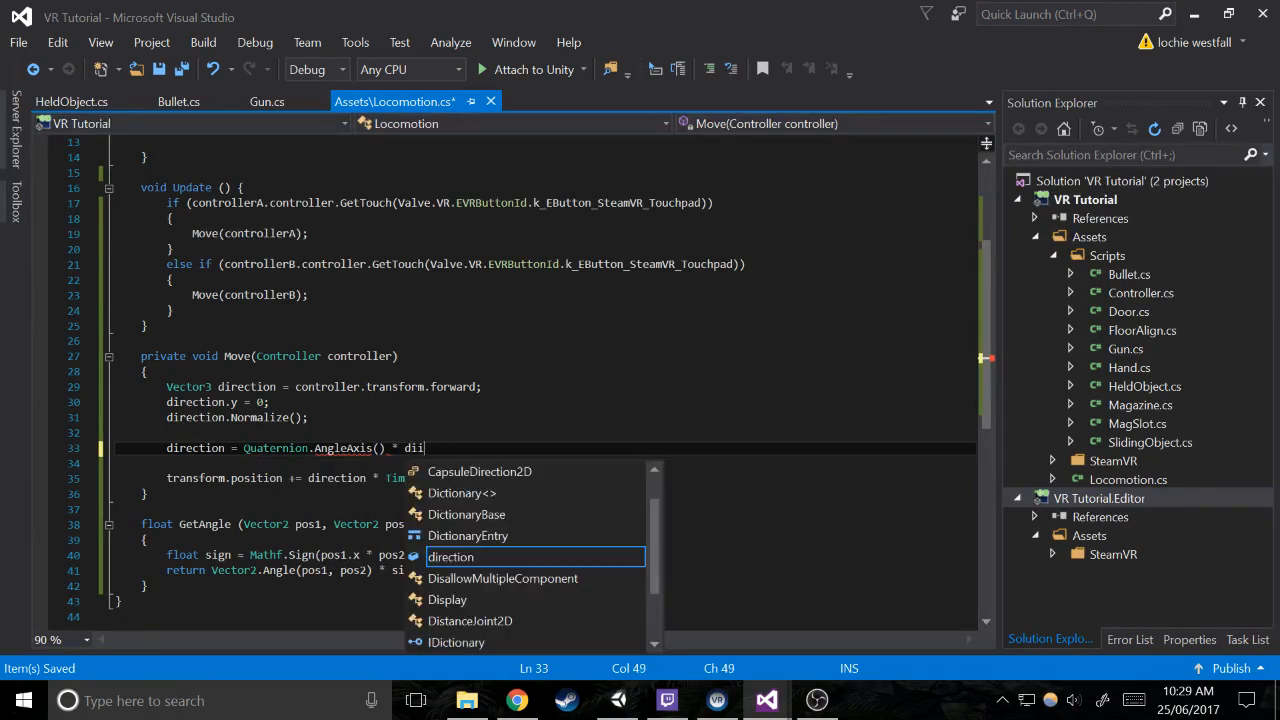
key("BackSpace")
type("re")
key("Tab")
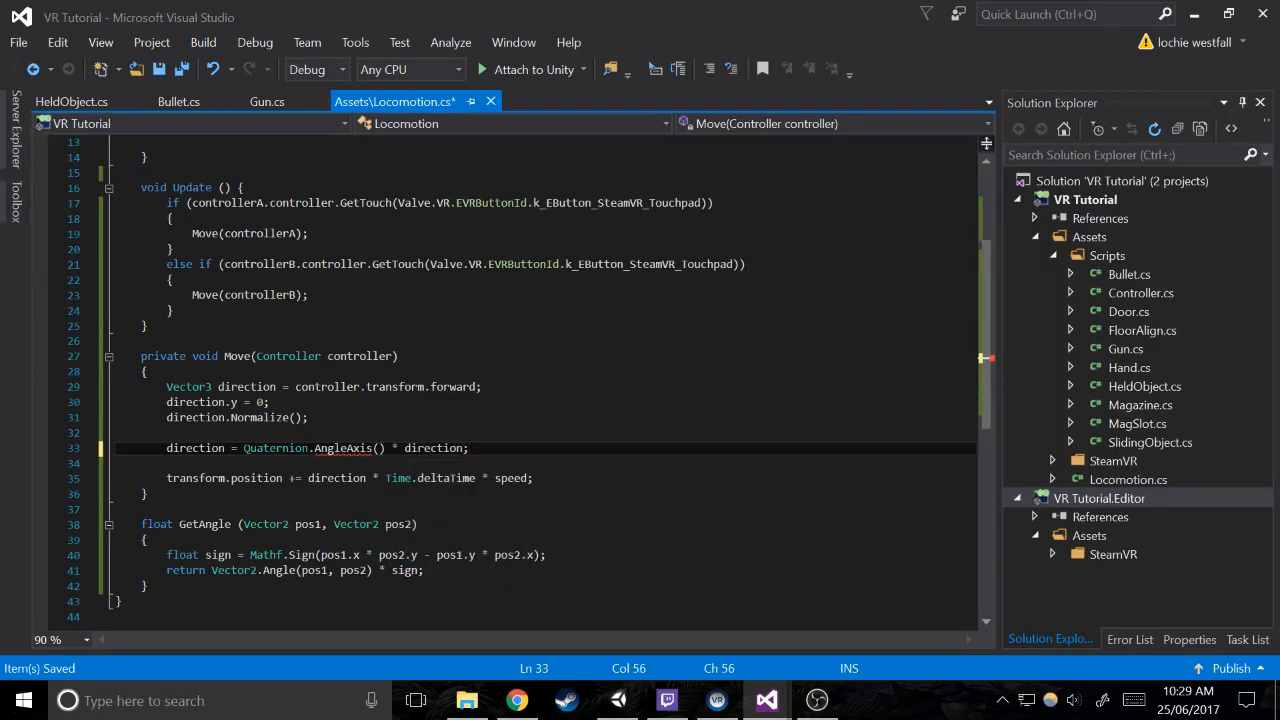
Inside the AngleAxis parentheses, nest a GetAngle call whose first argument starts with controller.controller.GetAxis
left_click(379, 448)
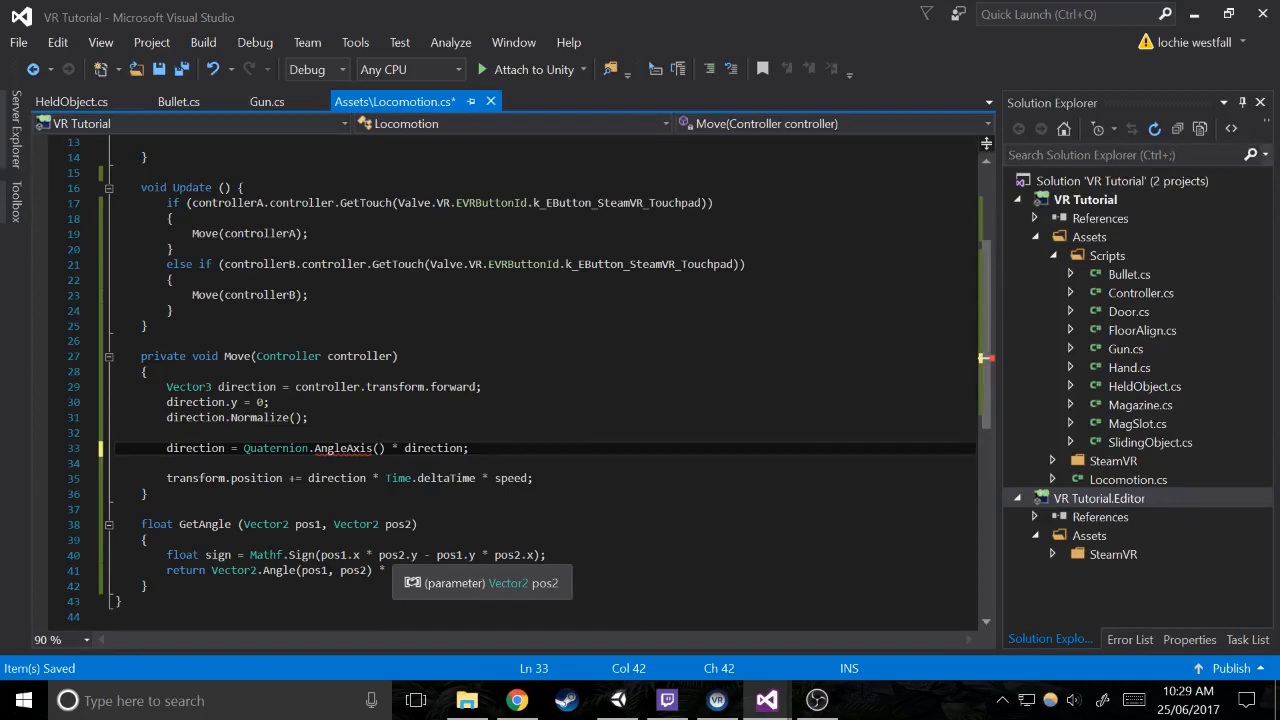
type("GetAngle()")
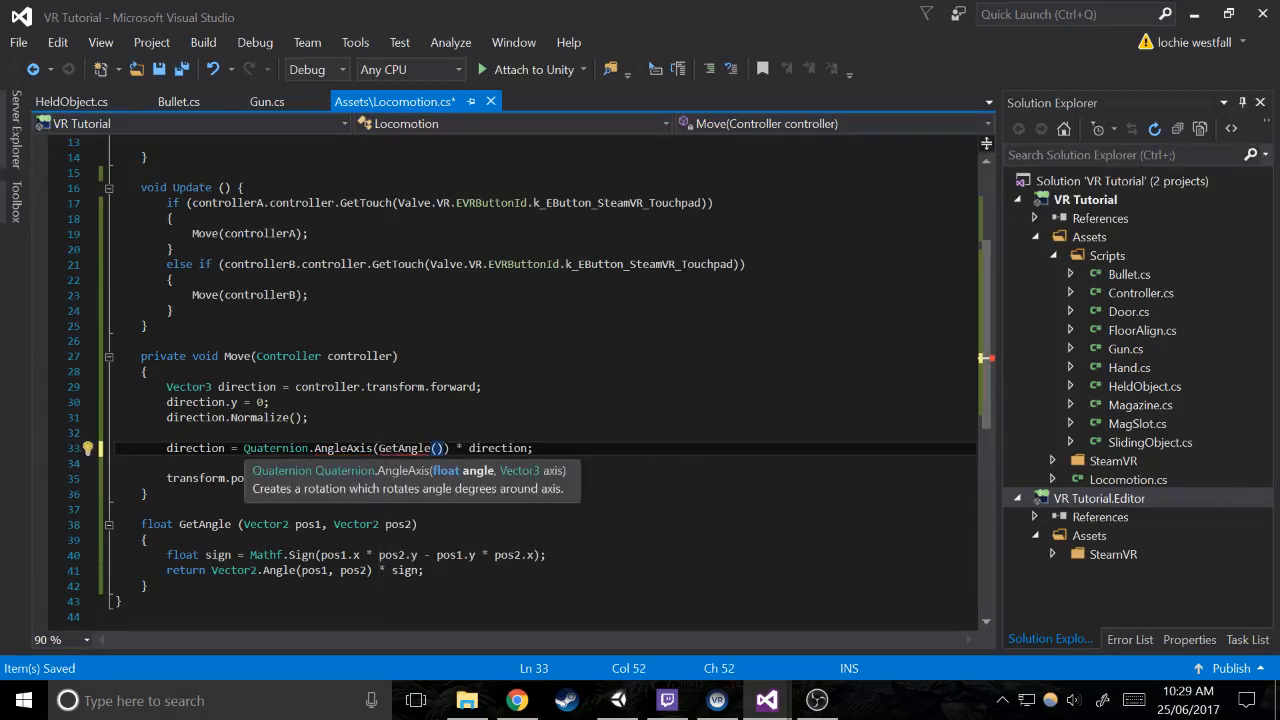
type("controller.")
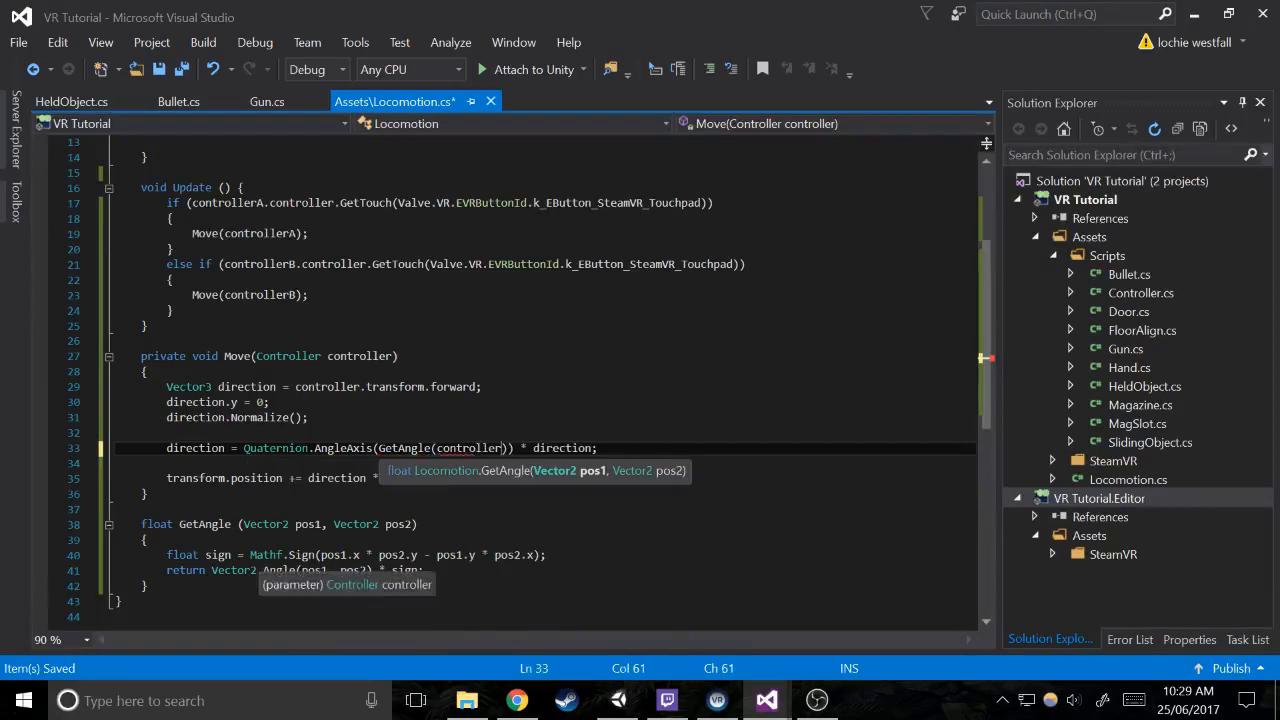
type("controller.get")
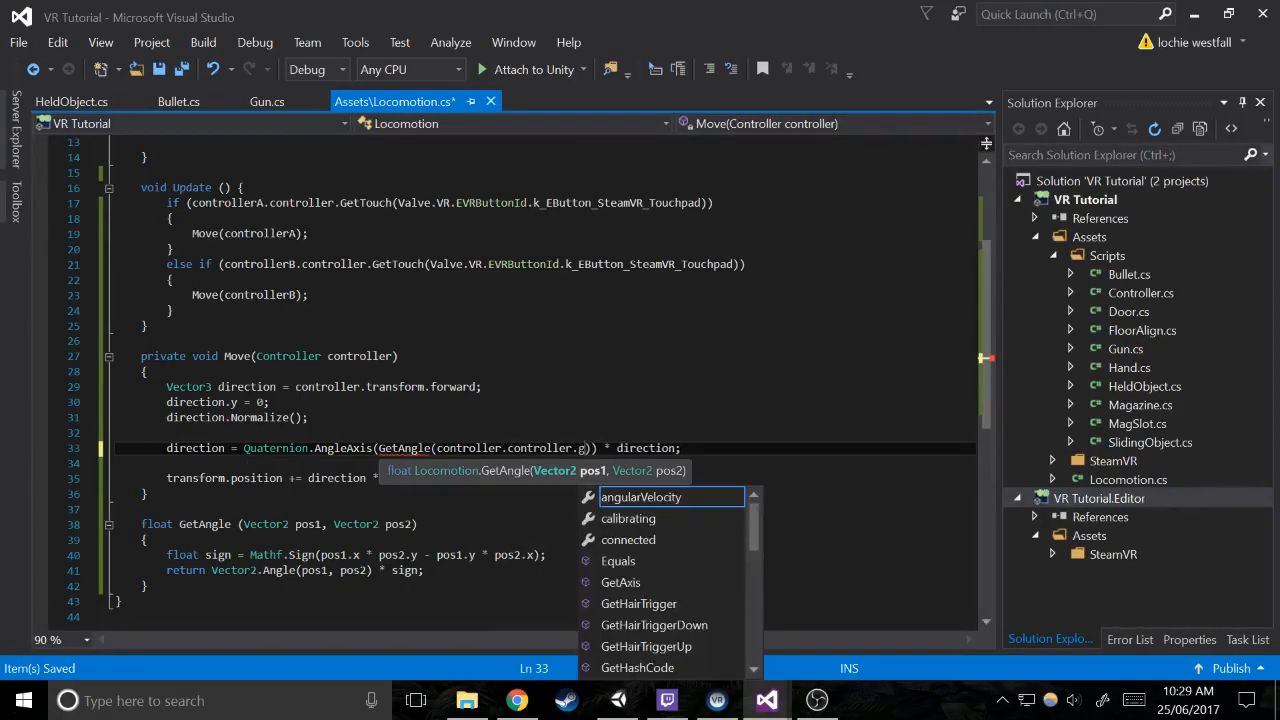
type("a")
key("Tab")
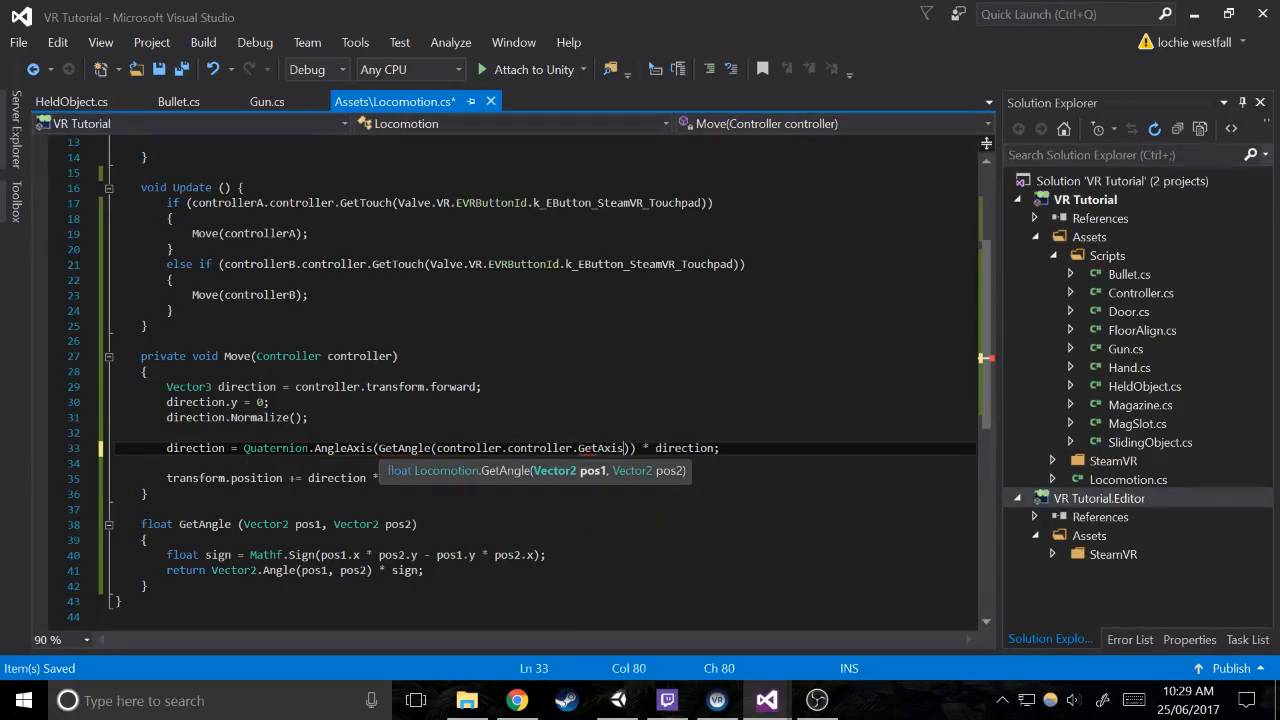
Give the GetAxis call the argument Valve.VR.EVRButtonId.k_EButton_SteamVR_Touchpad
type("(Valve;vr")
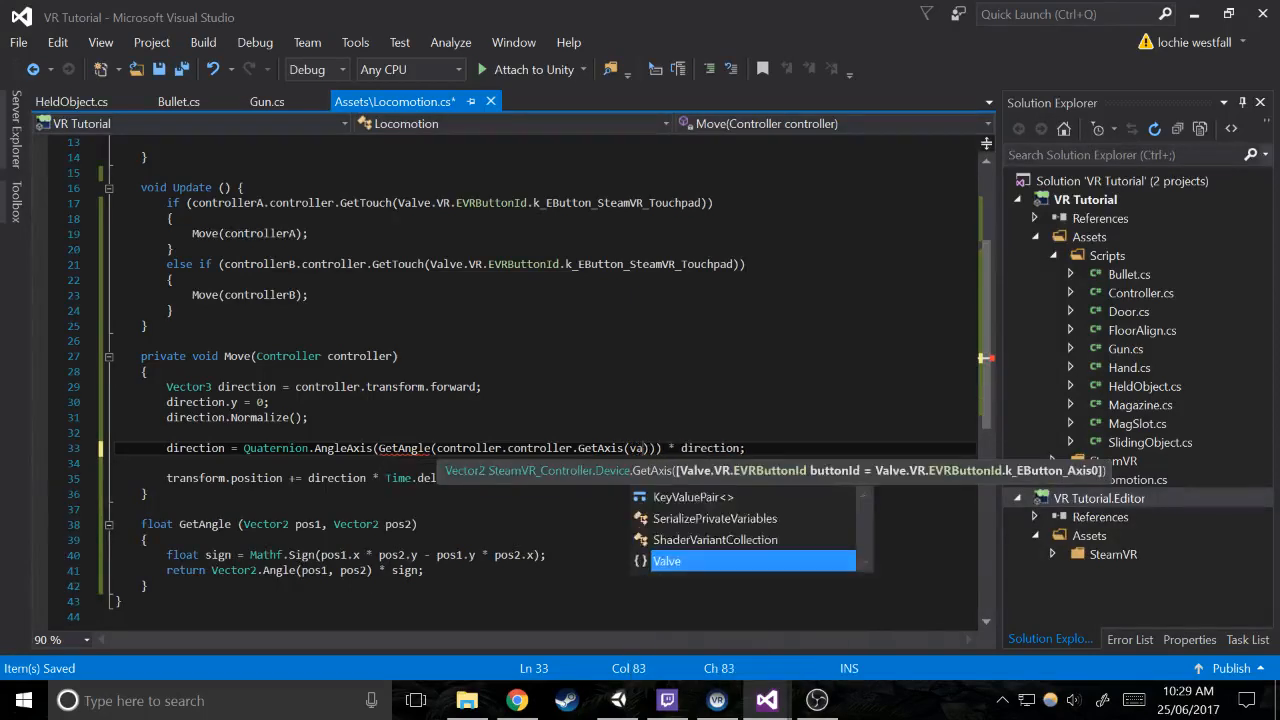
key("BackSpace")
key("BackSpace")
key("BackSpace")
type(".vr.ev")
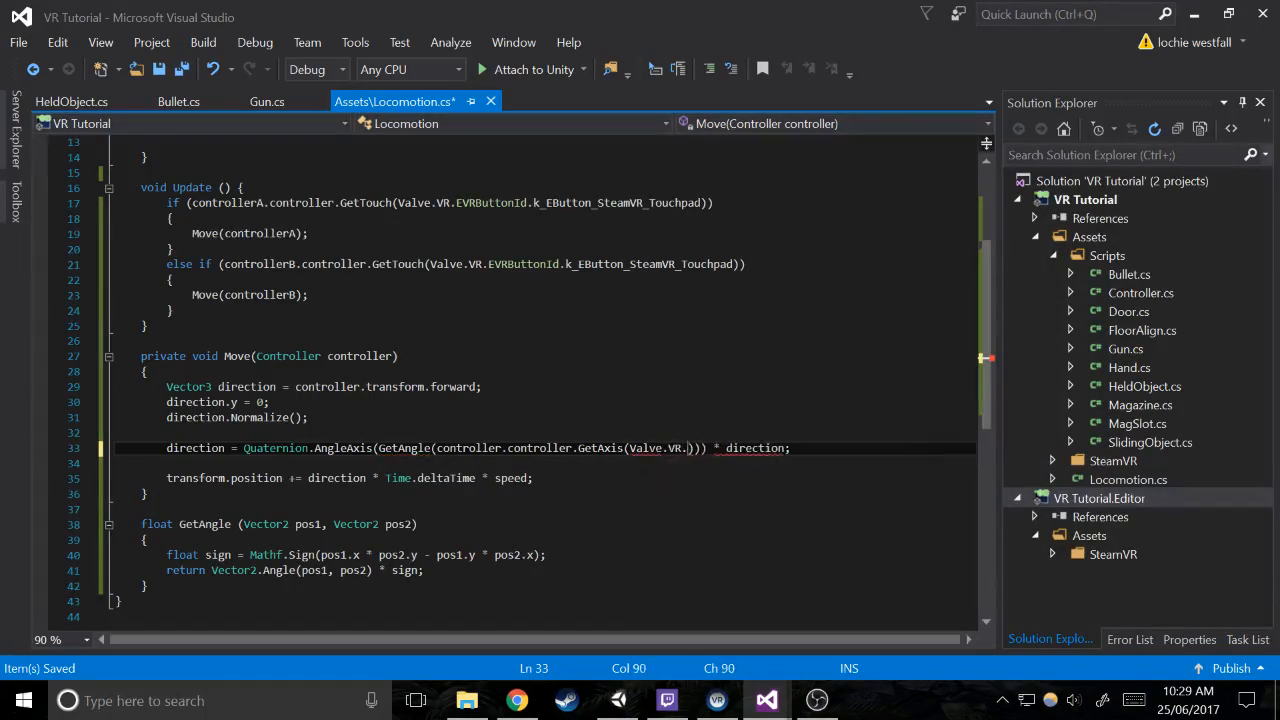
type("r")
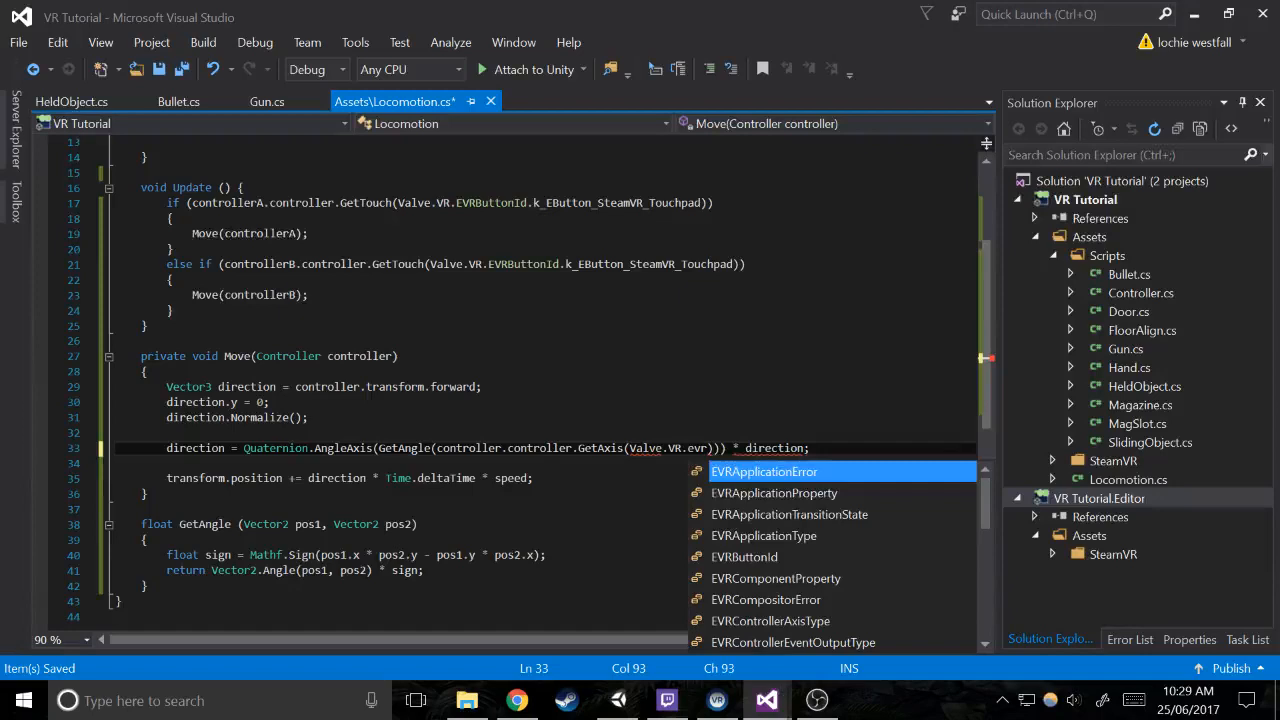
type("buttonid.k_")
key("Tab")
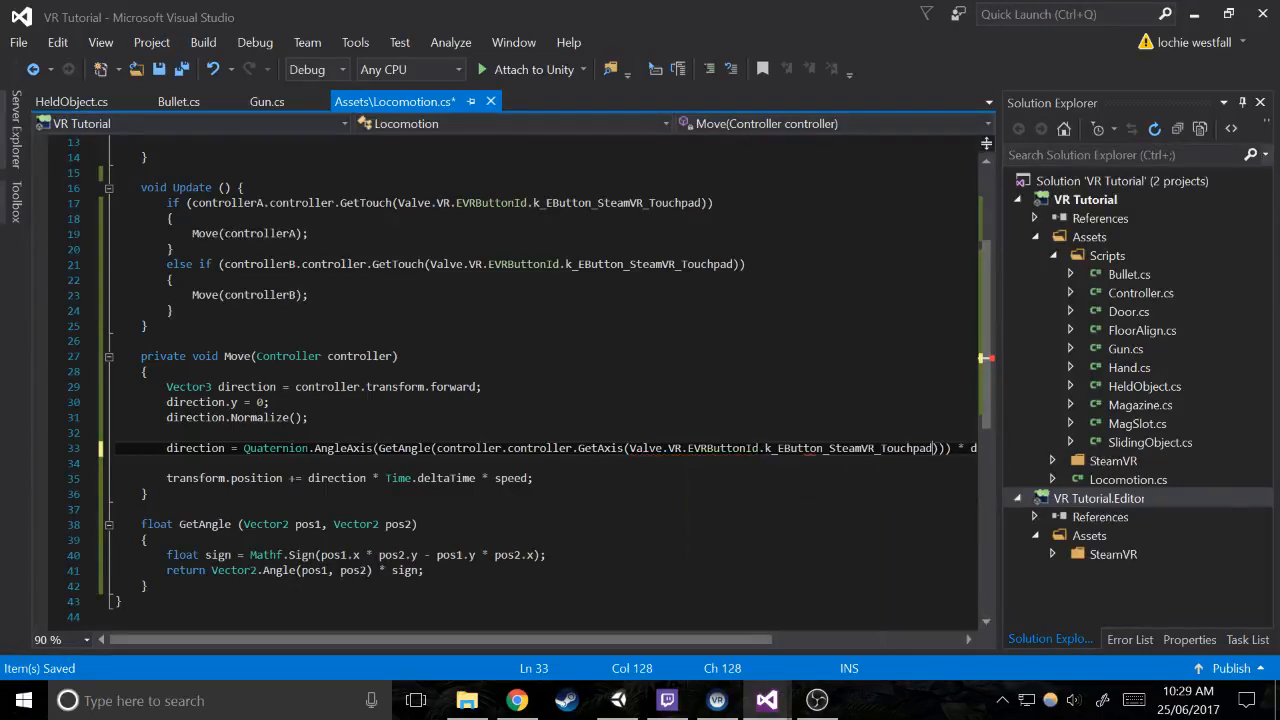
Add Vector2.up as the second argument of the GetAngle call, after the GetAxis call
key("Right")
type(", new vec")
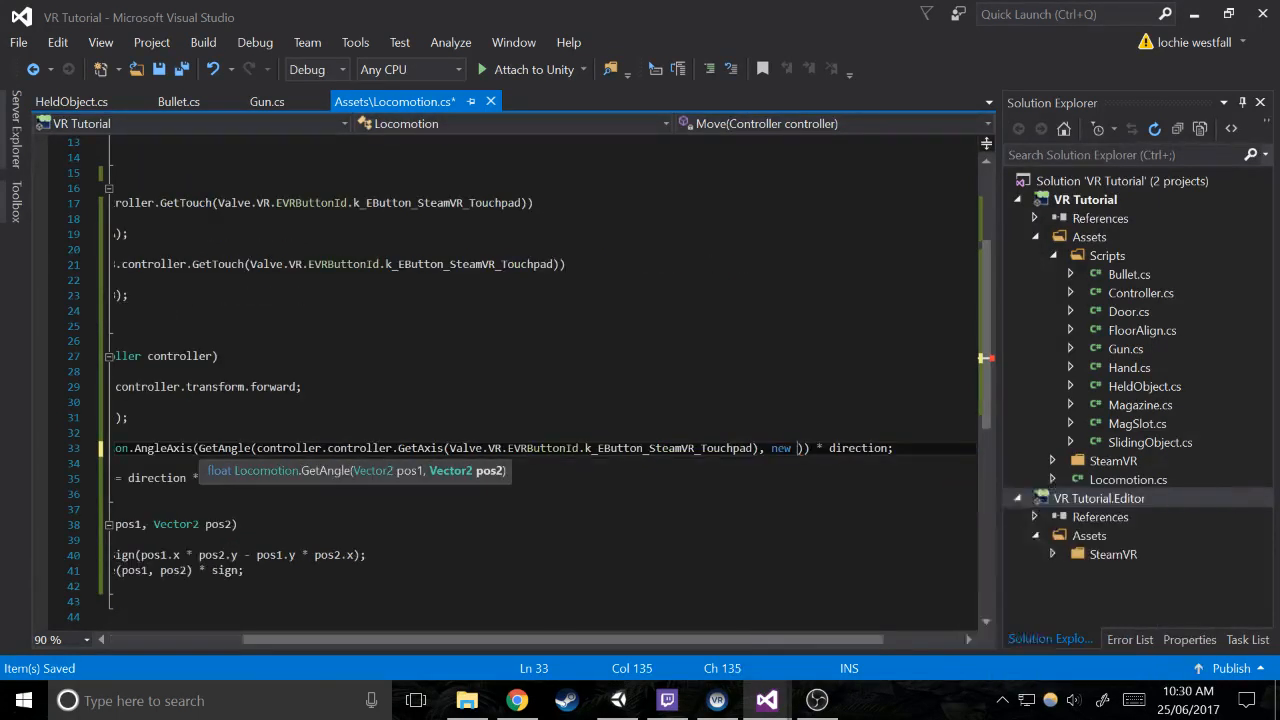
key("Left")
key("Left")
key("Left")
key("BackSpace")
key("BackSpace")
key("BackSpace")
key("BackSpace")
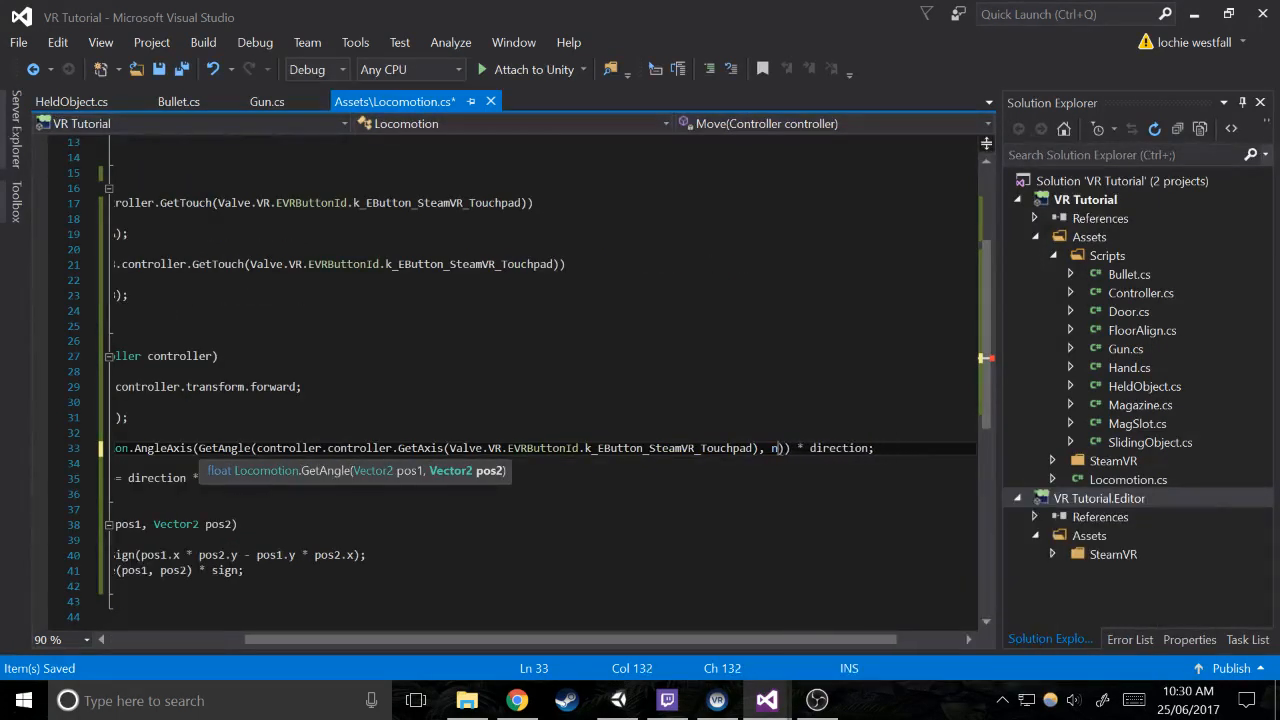
key("Right")
key("Right")
key("Right")
type("t")
key("Tab")
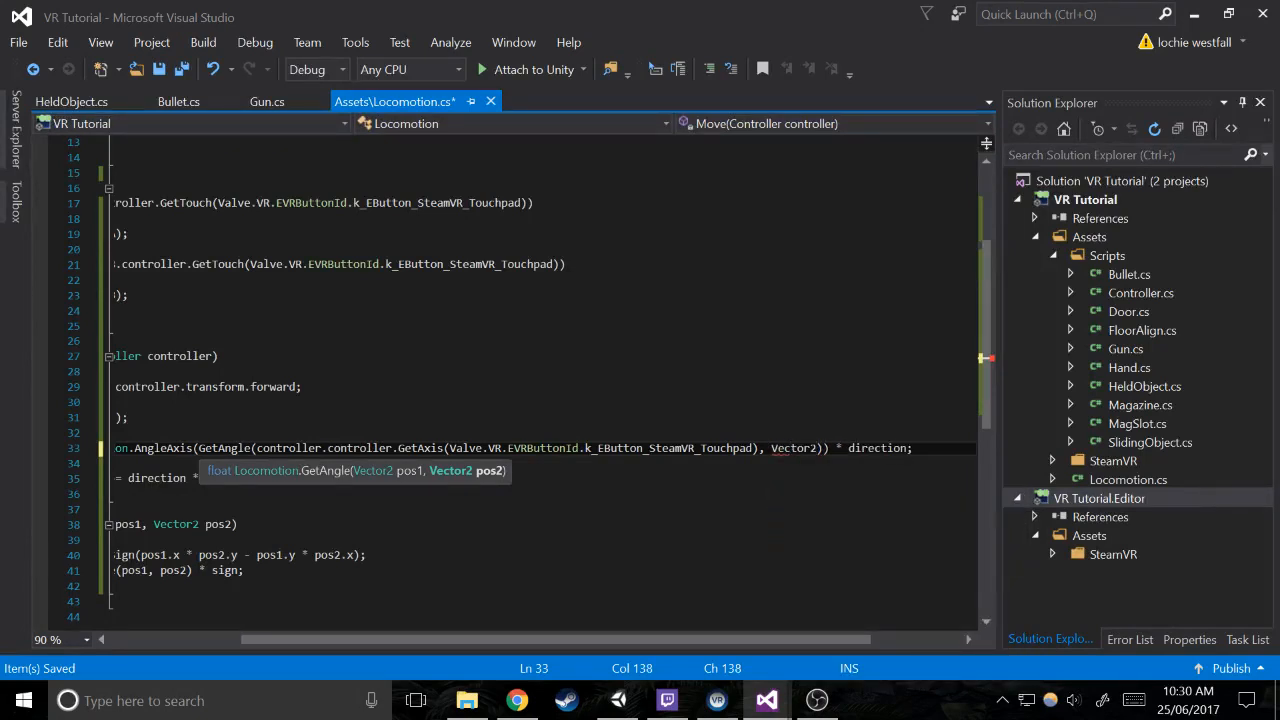
type(".up")
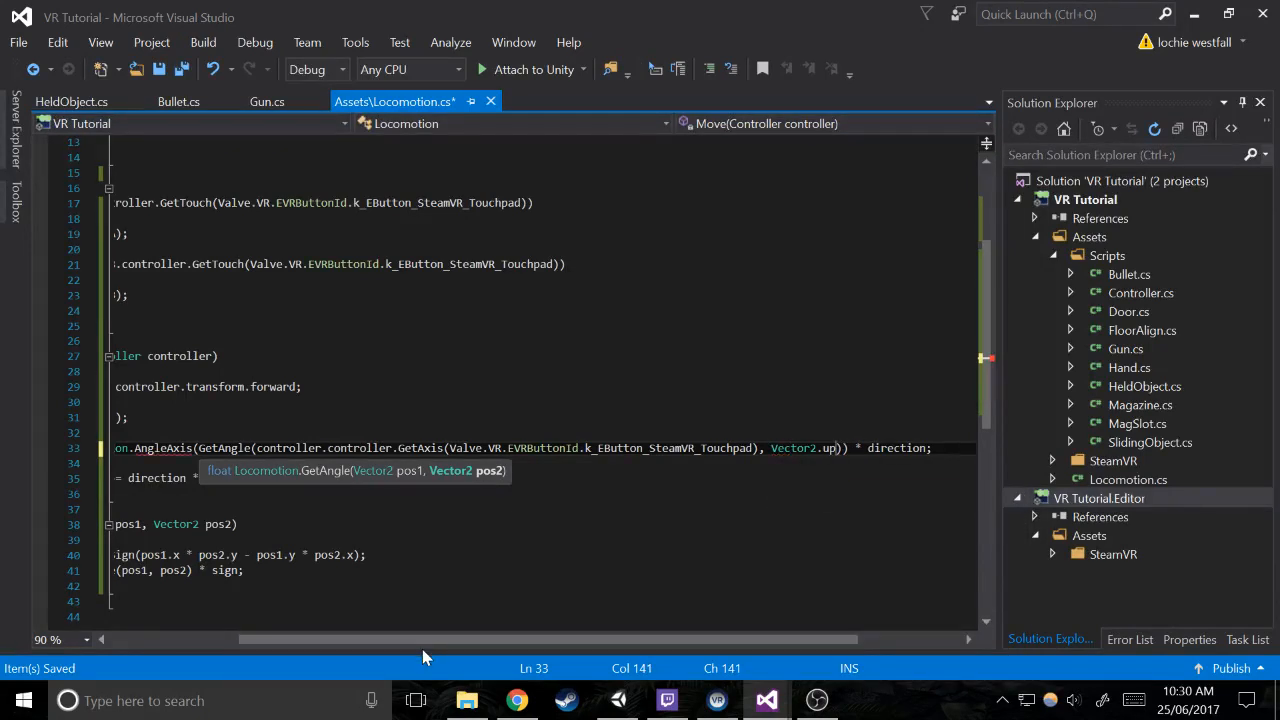
Add Vector3.up as the axis argument of the AngleAxis call, after the nested GetAngle call
left_click_drag(410, 643, 357, 643)
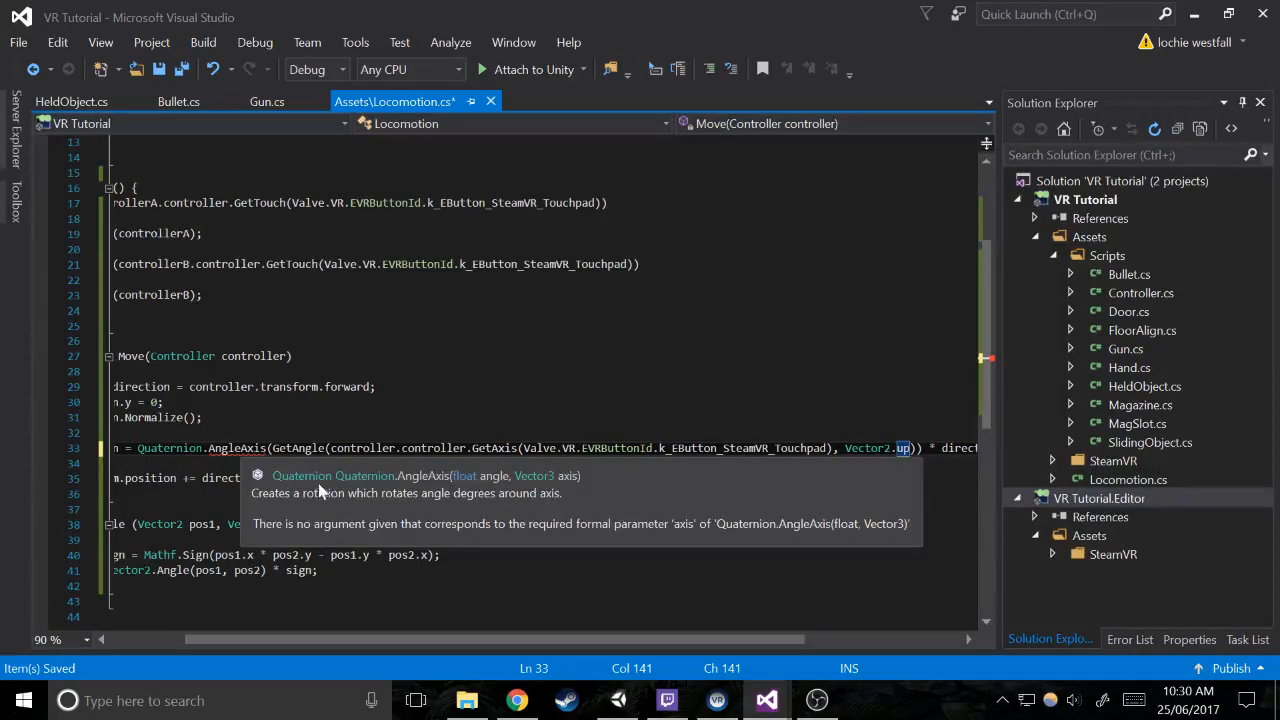
type("),")
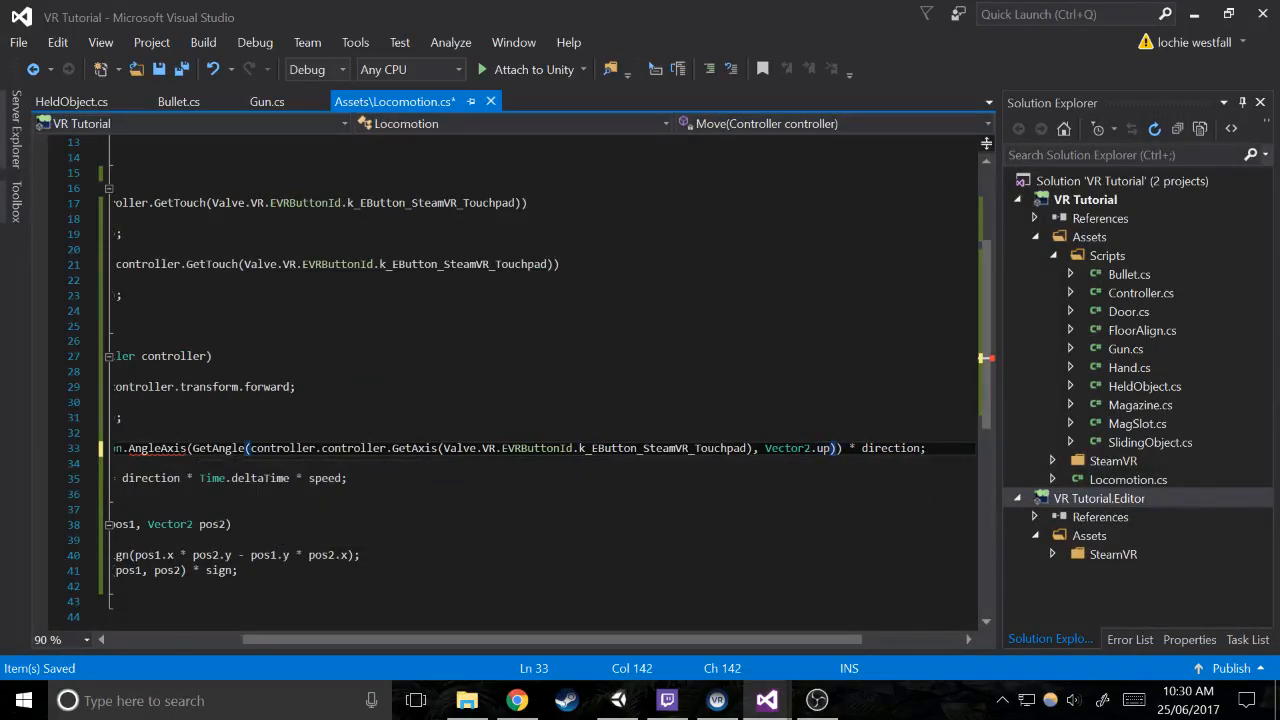
type(" vec")
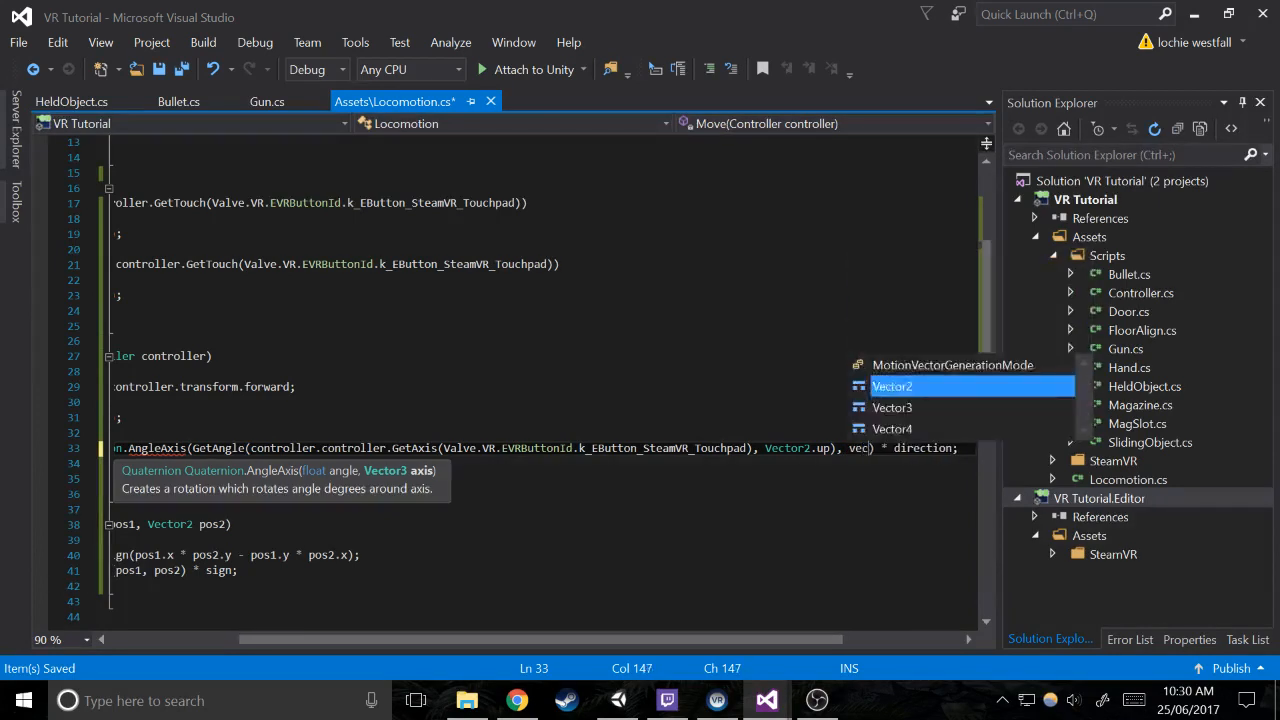
type("tor3.up")
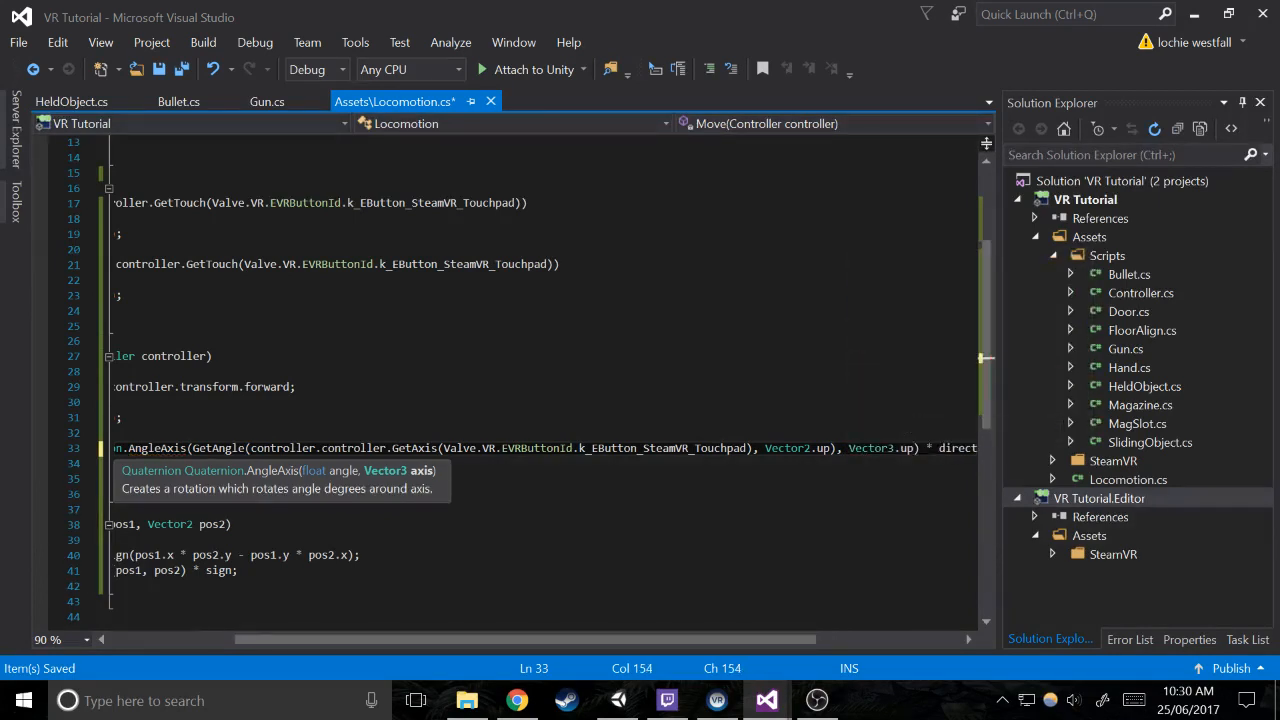
Examine the direction rotation line in Move, including the nested GetAngle call, the Vector3.up axis and the multiplication by direction
double_click(907, 448)
left_click_drag(837, 448, 440, 436)
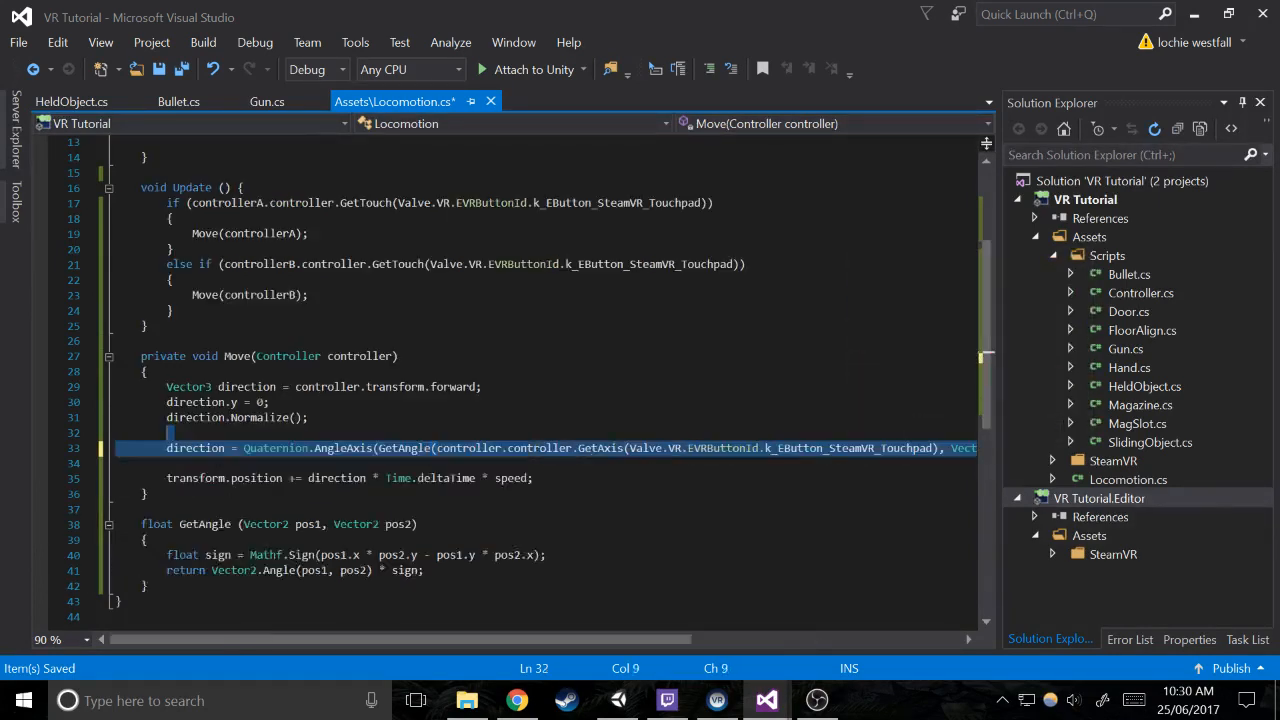
left_click_drag(167, 432, 378, 448)
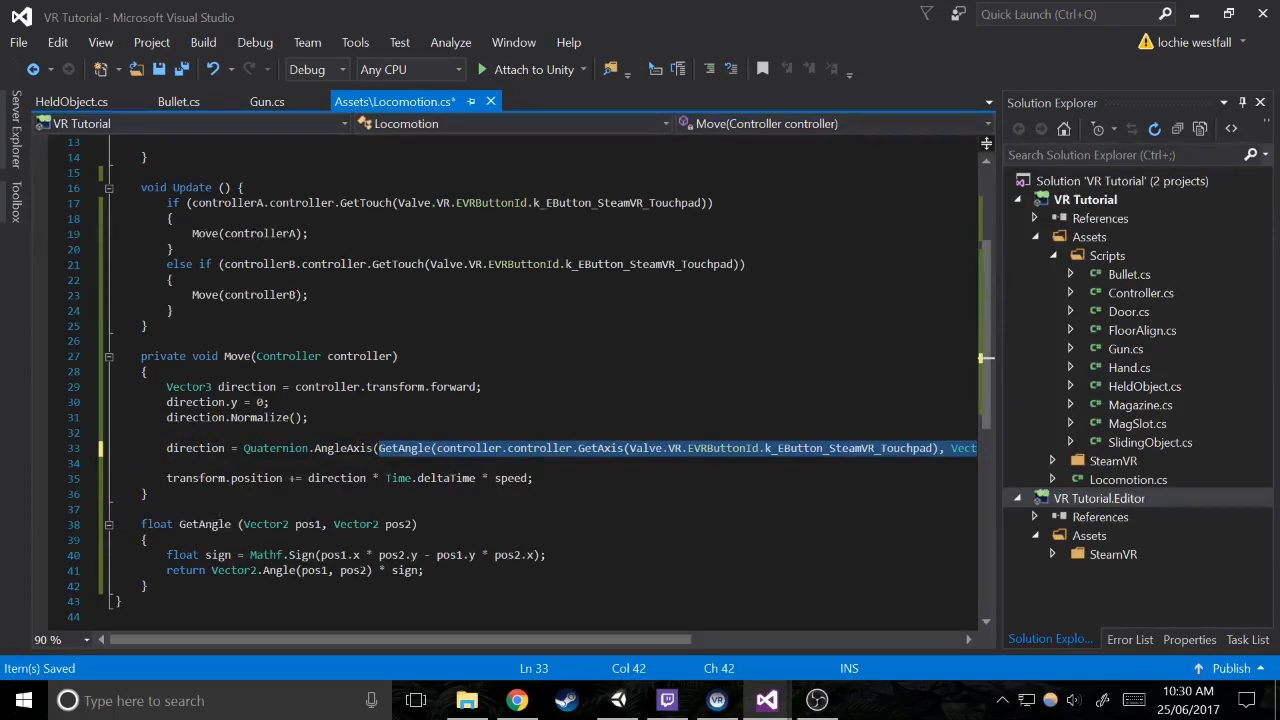
left_click_drag(428, 638, 594, 638)
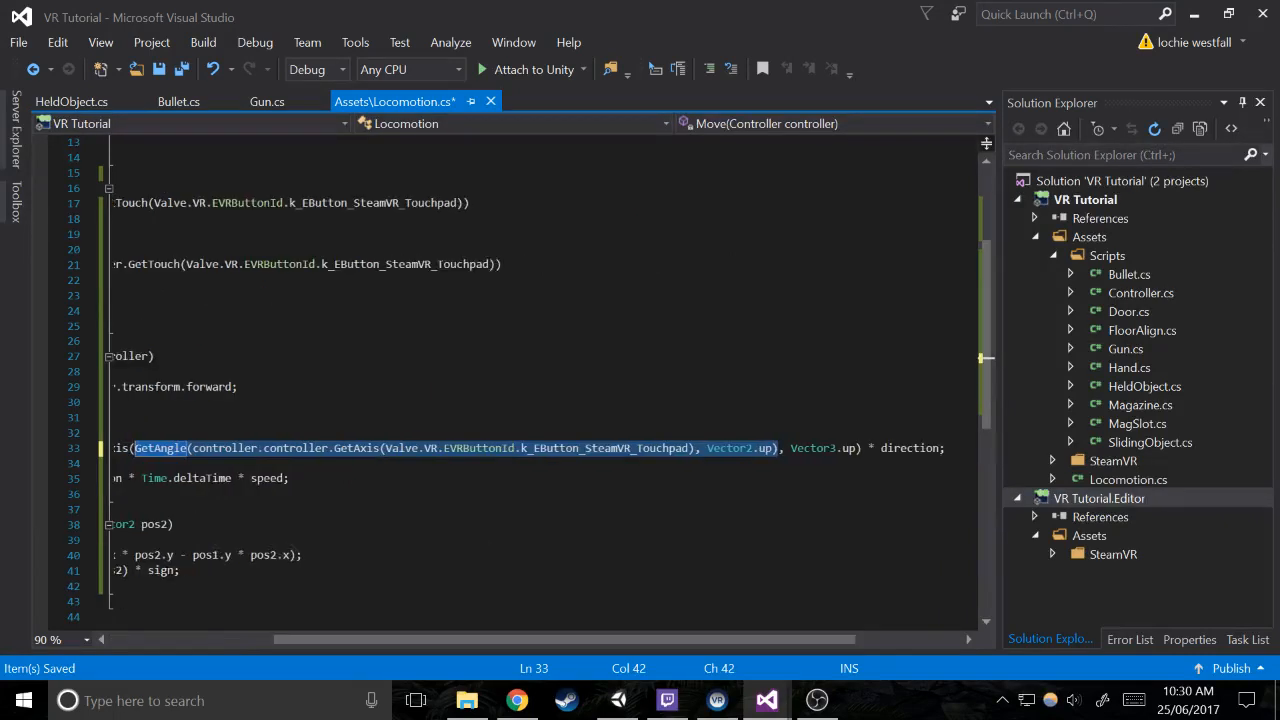
left_click_drag(790, 448, 940, 448)
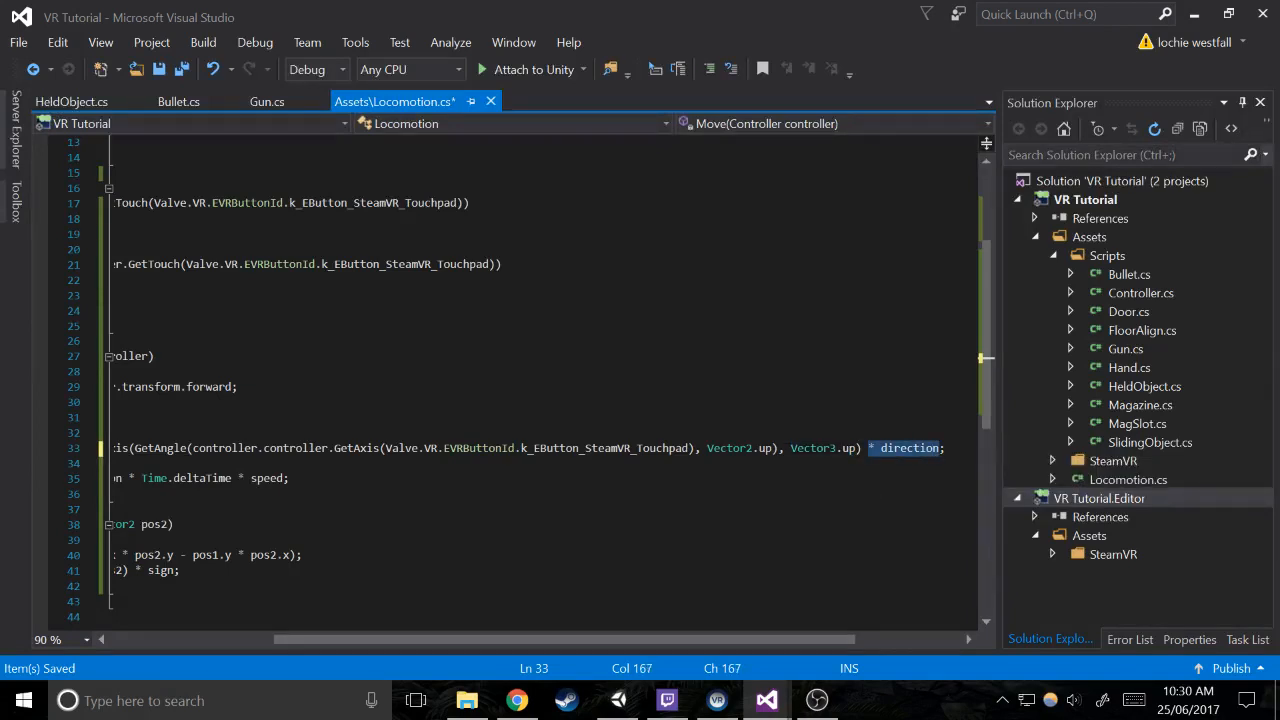
left_click_drag(679, 640, 515, 641)
left_click(508, 588)
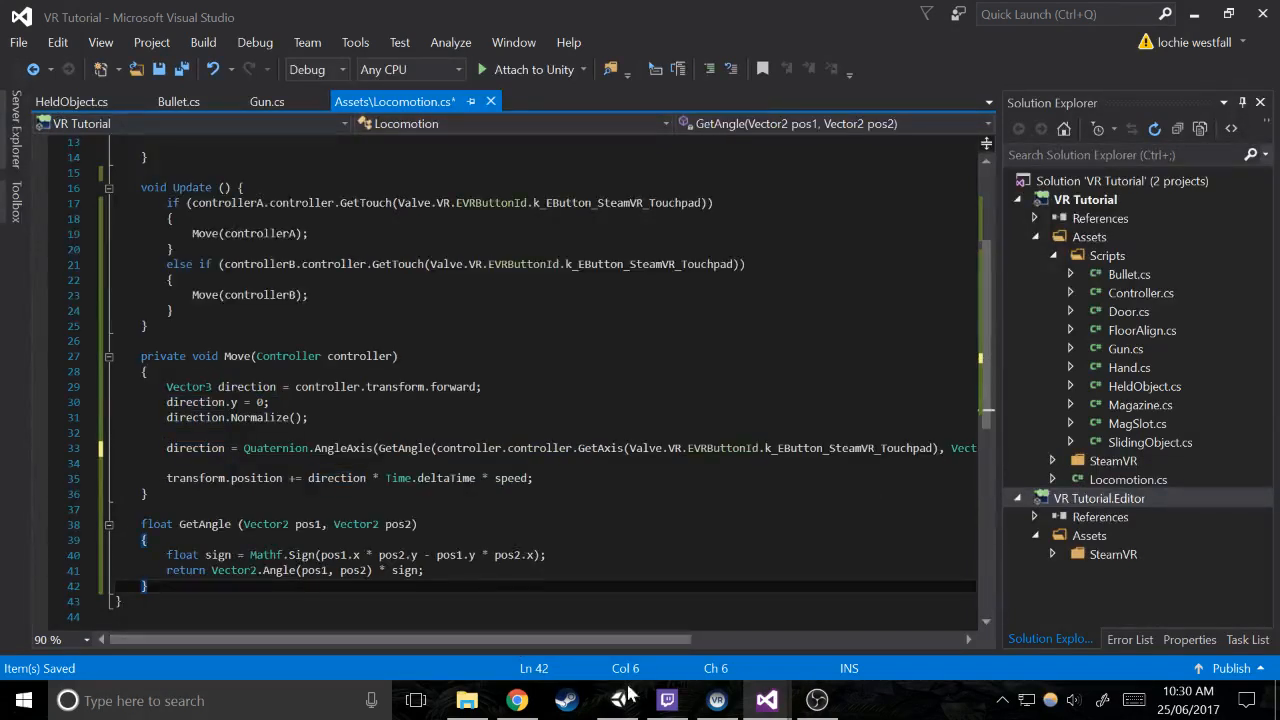
Save Locomotion.cs, switch to Unity and test the touchpad-angle movement with one play mode run
key("ctrl+s")
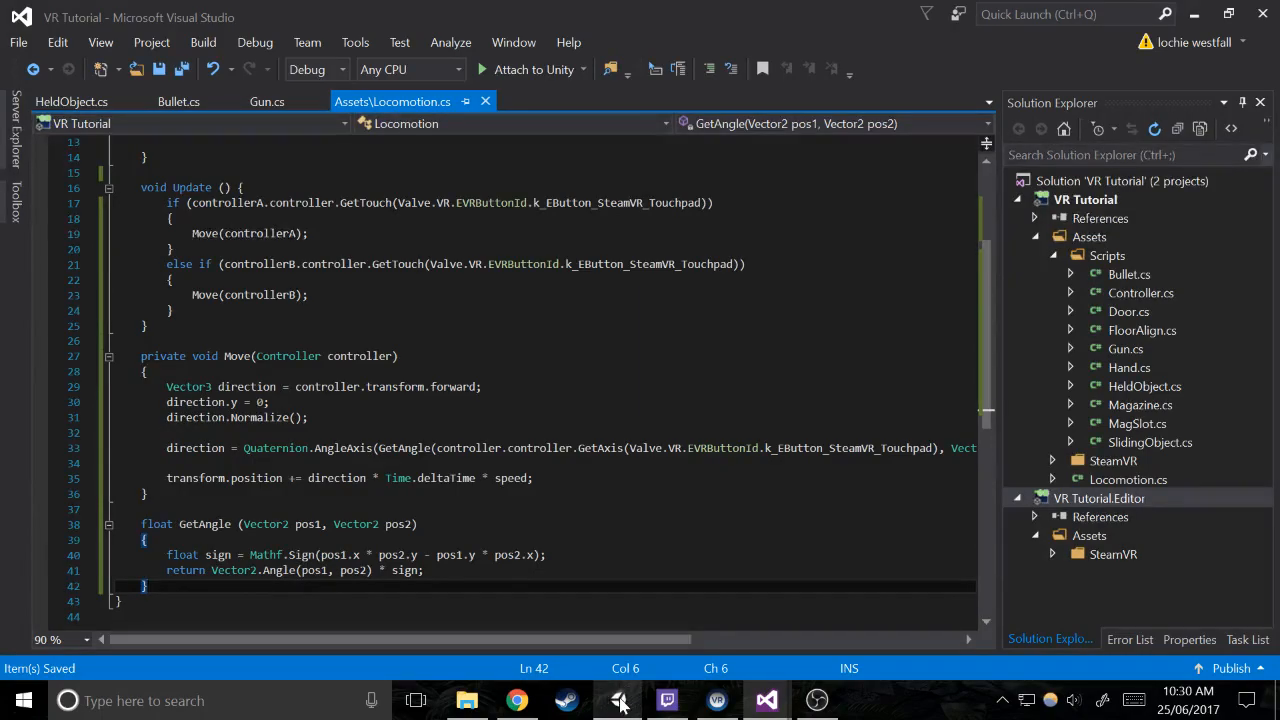
left_click(619, 700)
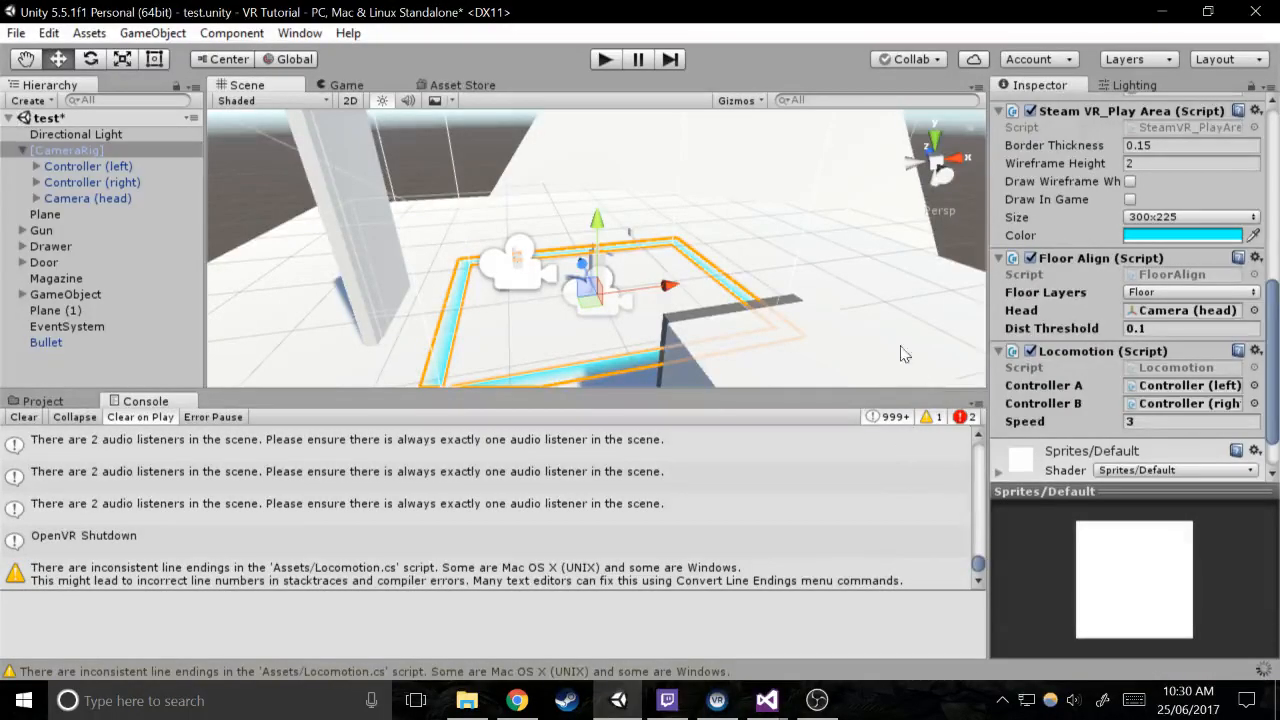
left_click(610, 66)
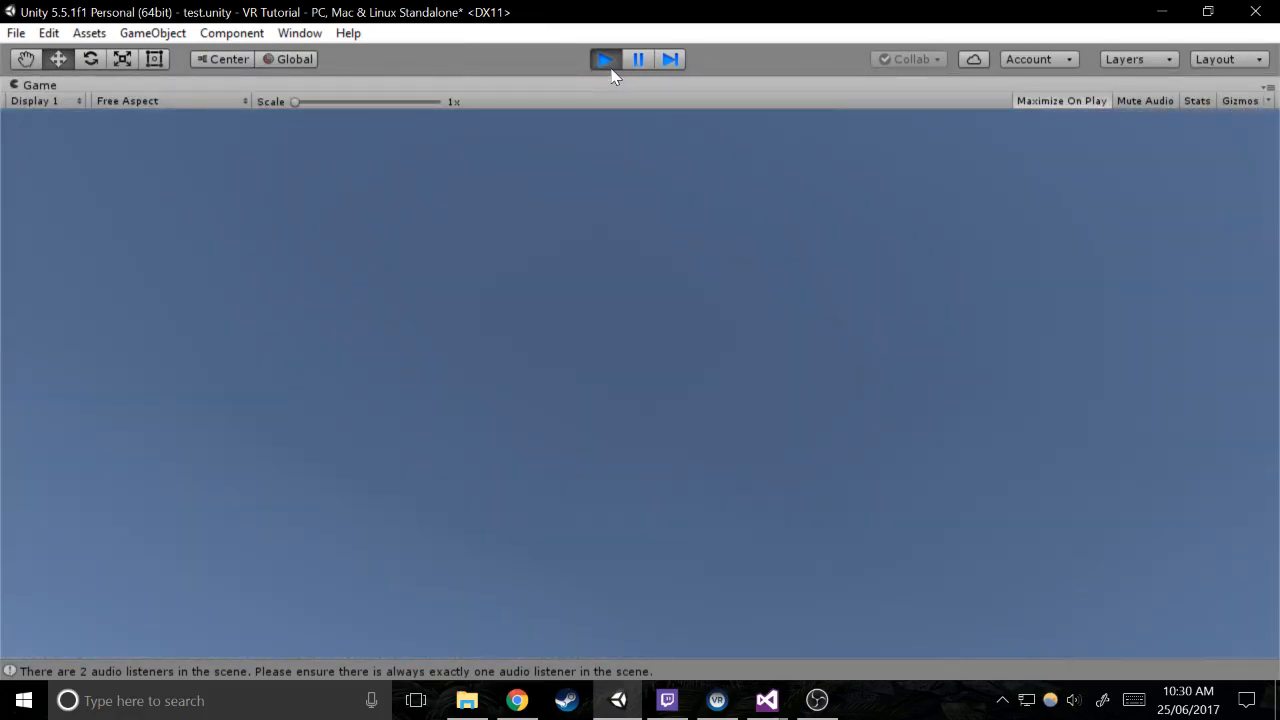
left_click(605, 59)
Switch to Visual Studio and begin a new statement, direction *=, on its own line below the AngleAxis rotation in Move
mouse_move(767, 700)
left_click(789, 627)
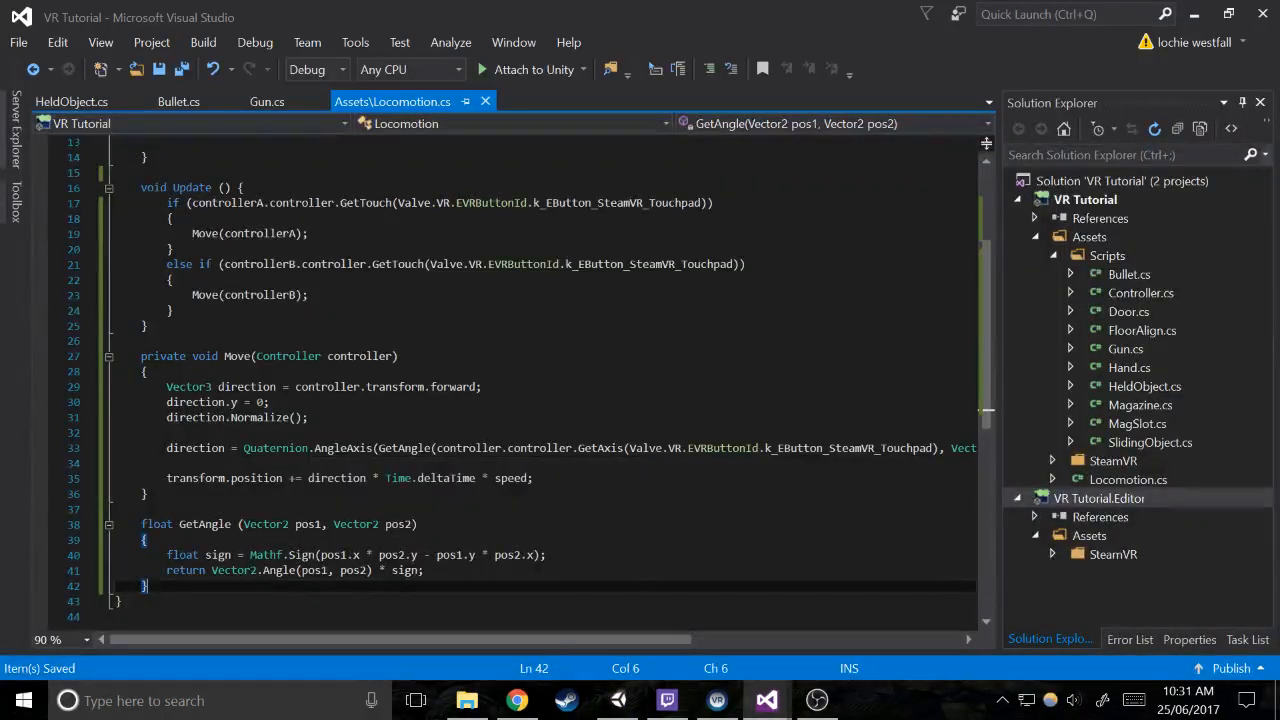
left_click(167, 463)
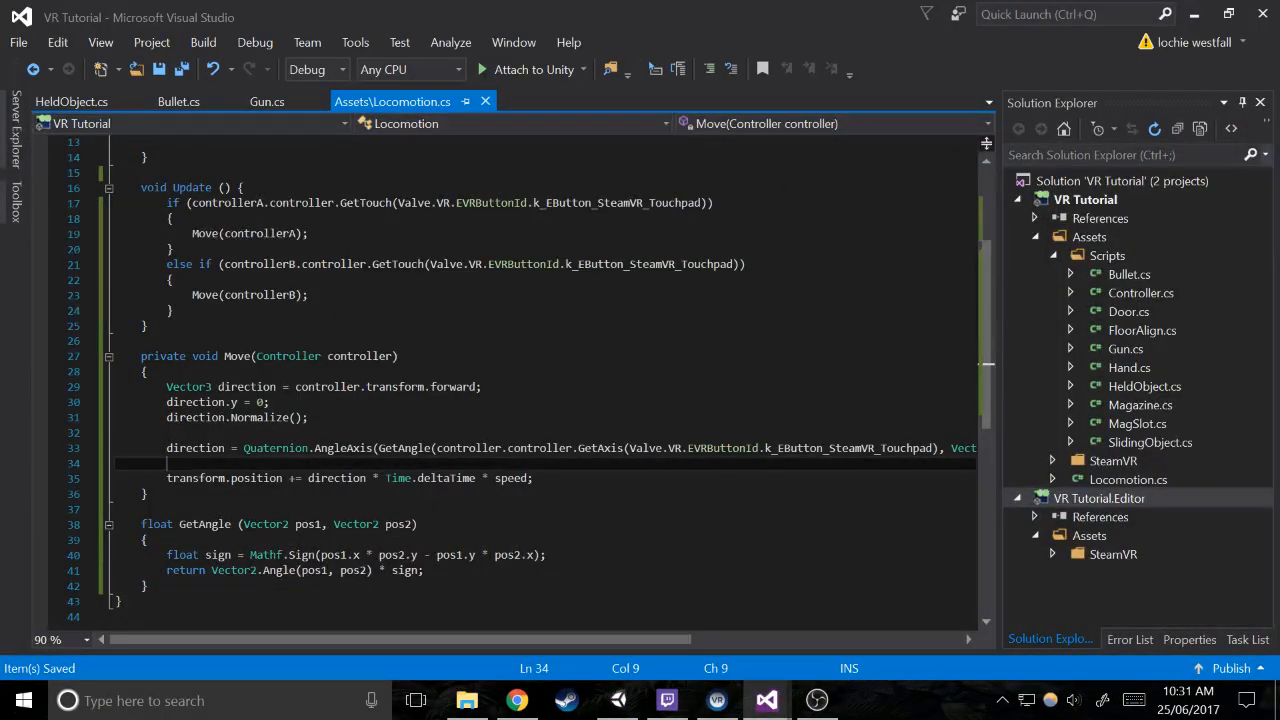
key("Return")
key("Return")
key("Up")
type("di")
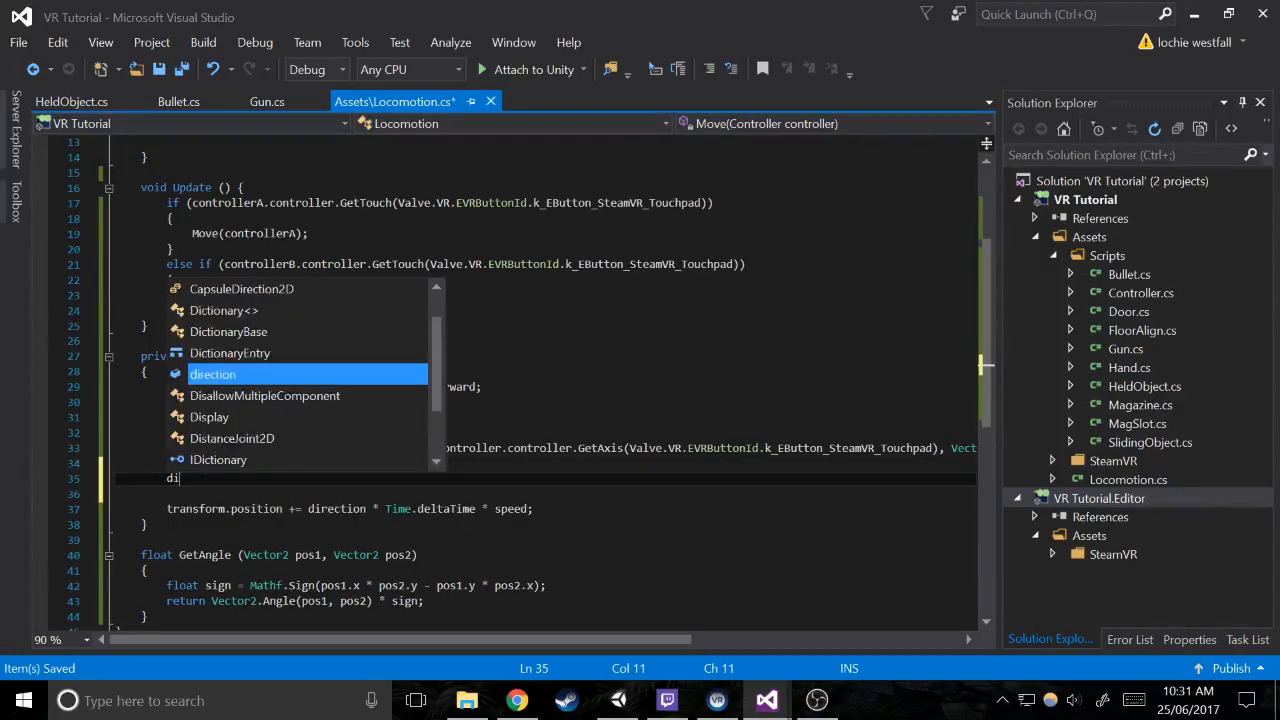
key("Tab")
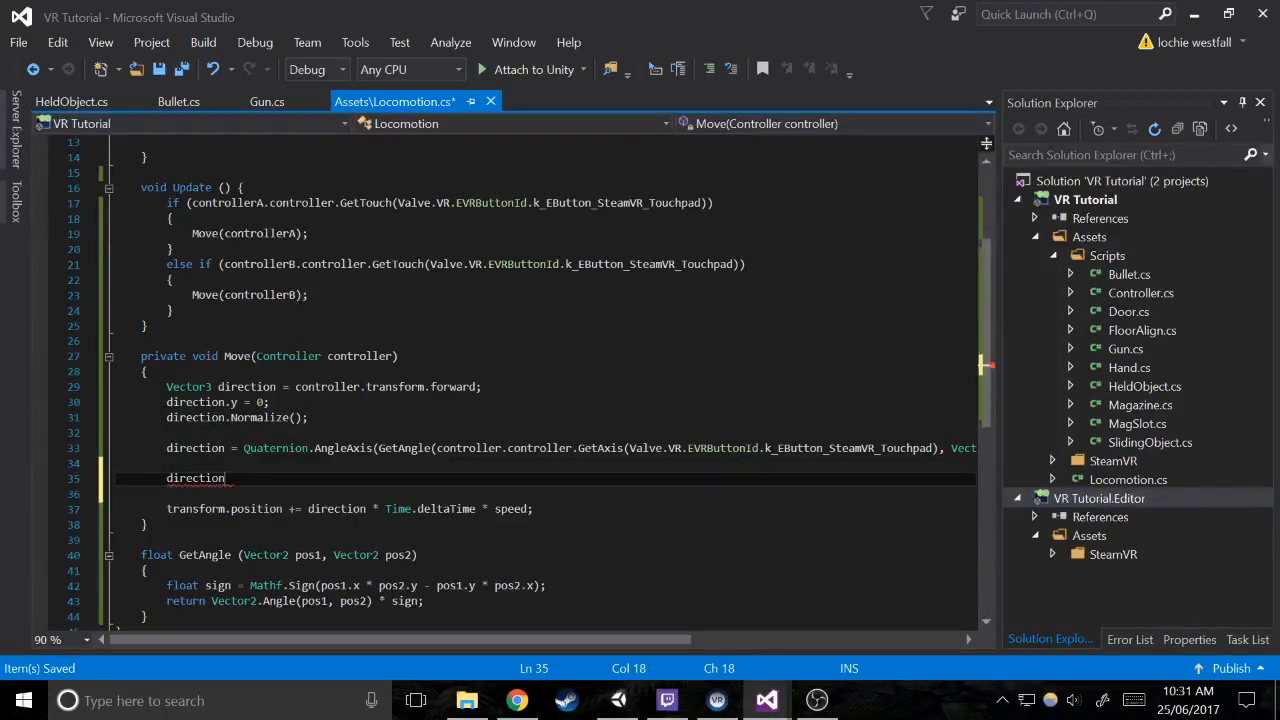
type(".")
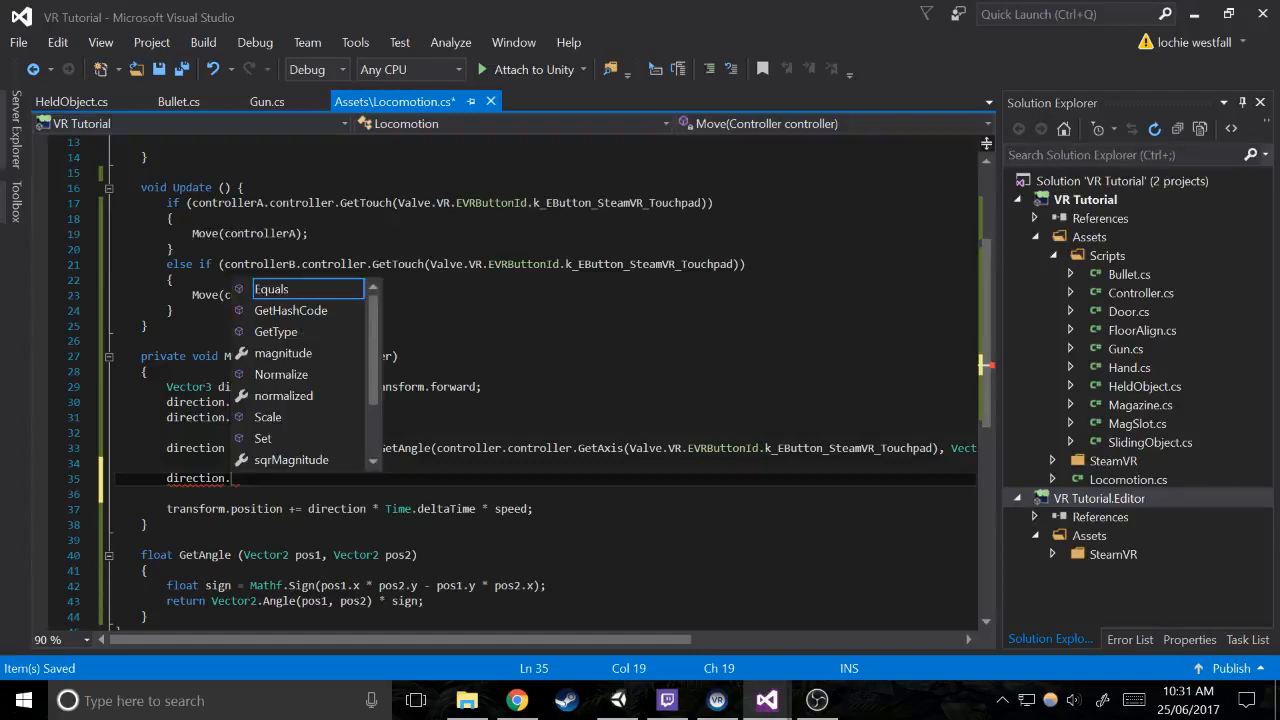
key("BackSpace")
type("*=")
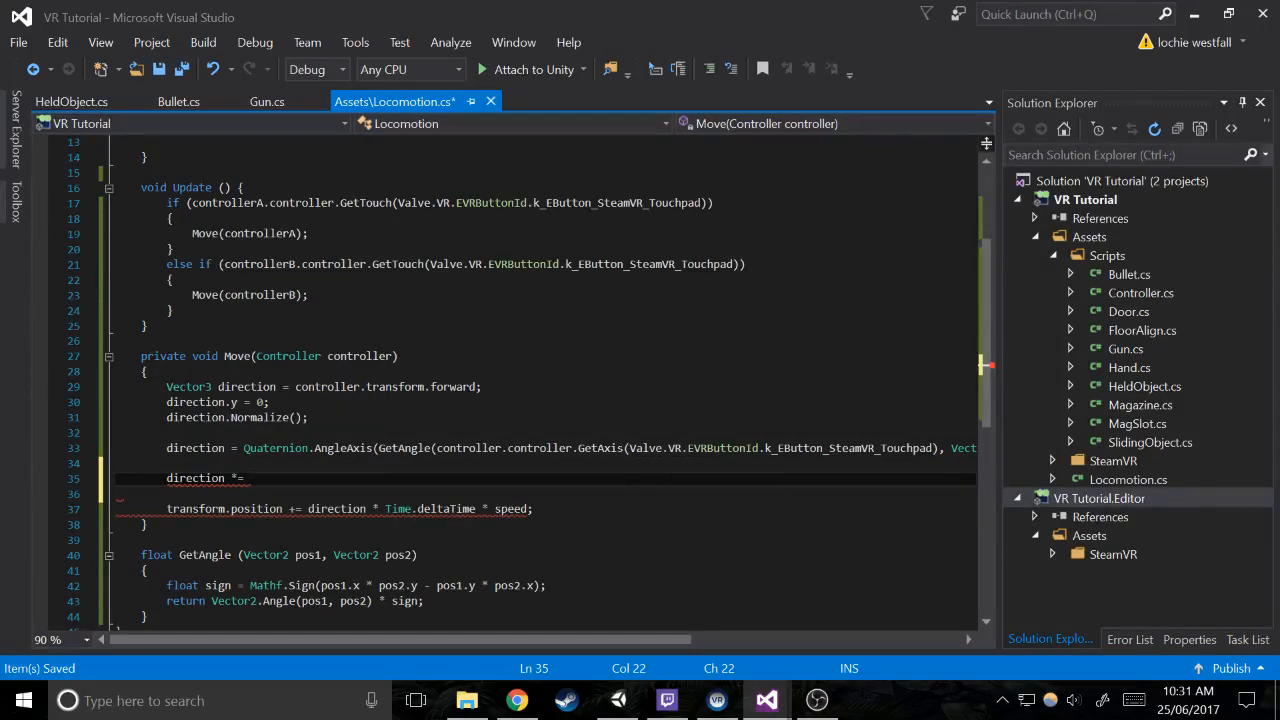
Complete the statement with a copy of controller.controller.GetAxis(Valve.VR.EVRButtonId.k_EButton_SteamVR_Touchpad) followed by .magnitude; and save the script
left_click_drag(436, 448, 942, 448)
key("ctrl+c")
left_click(250, 478)
key("ctrl+v")
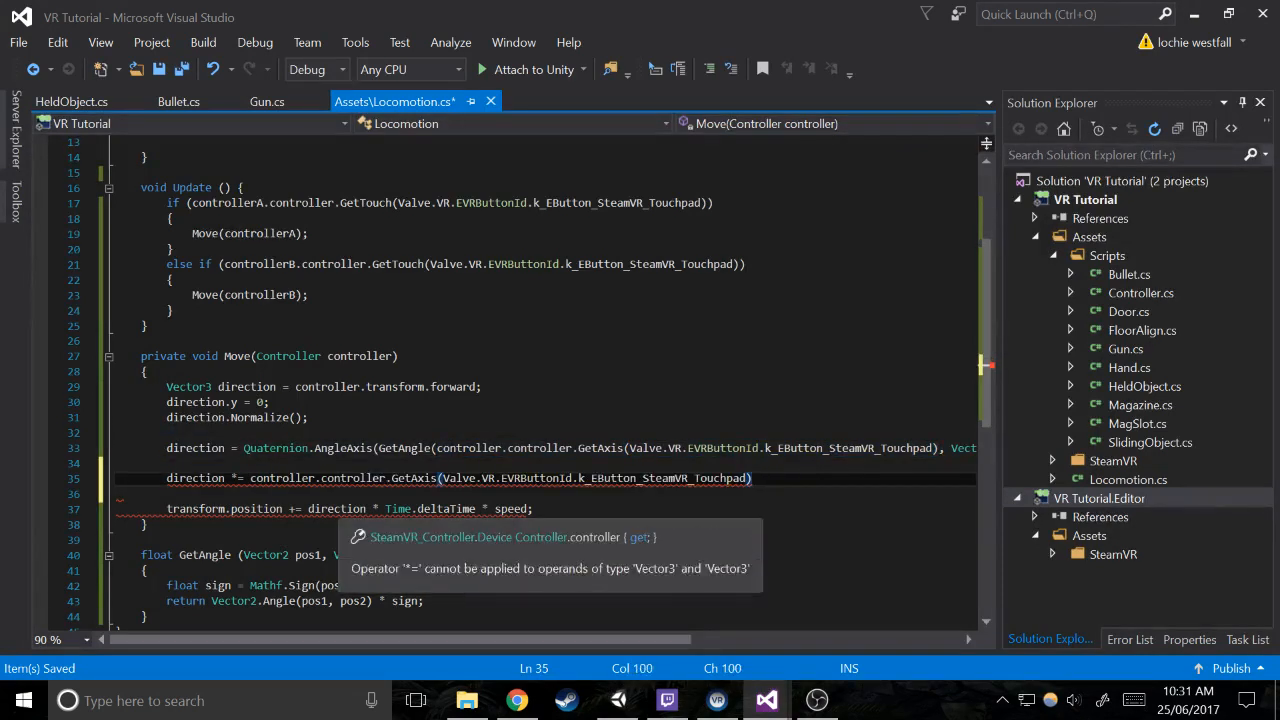
type(".ma")
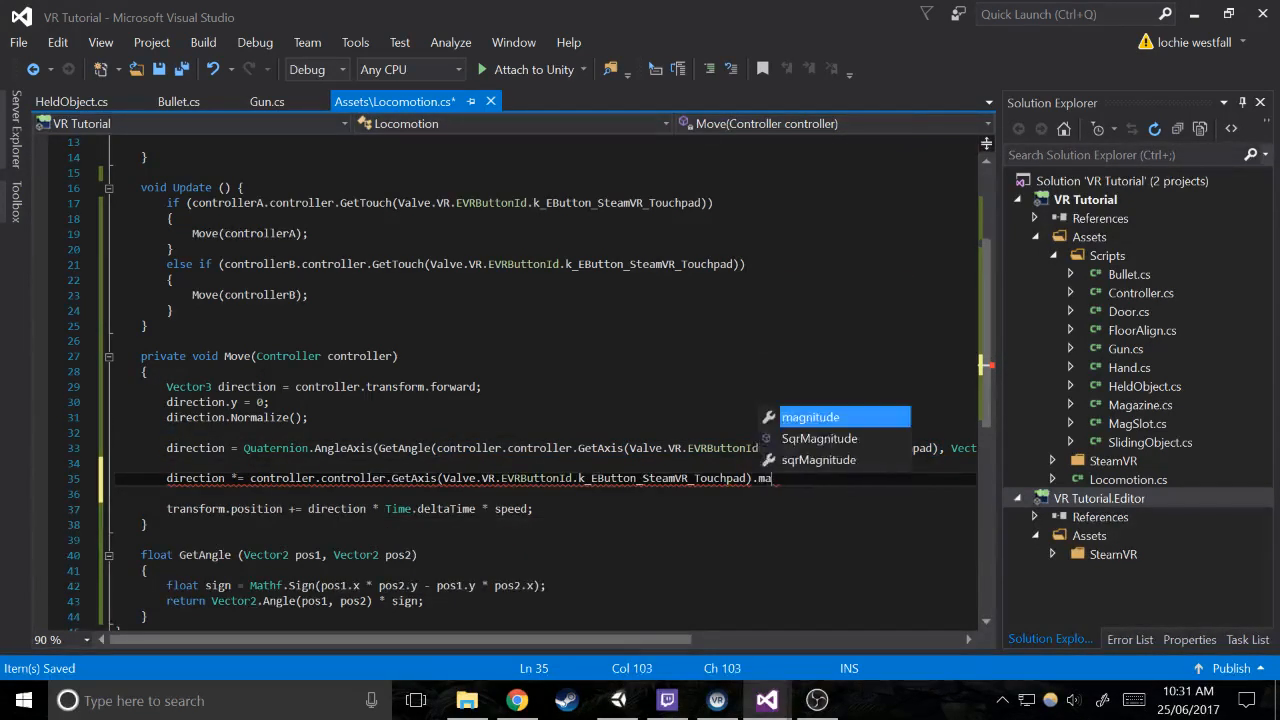
type("gnitude;")
key("ctrl+s")
Switch to Unity and test the magnitude-scaled locomotion with a play mode run, ending back in edit mode
left_click(602, 702)
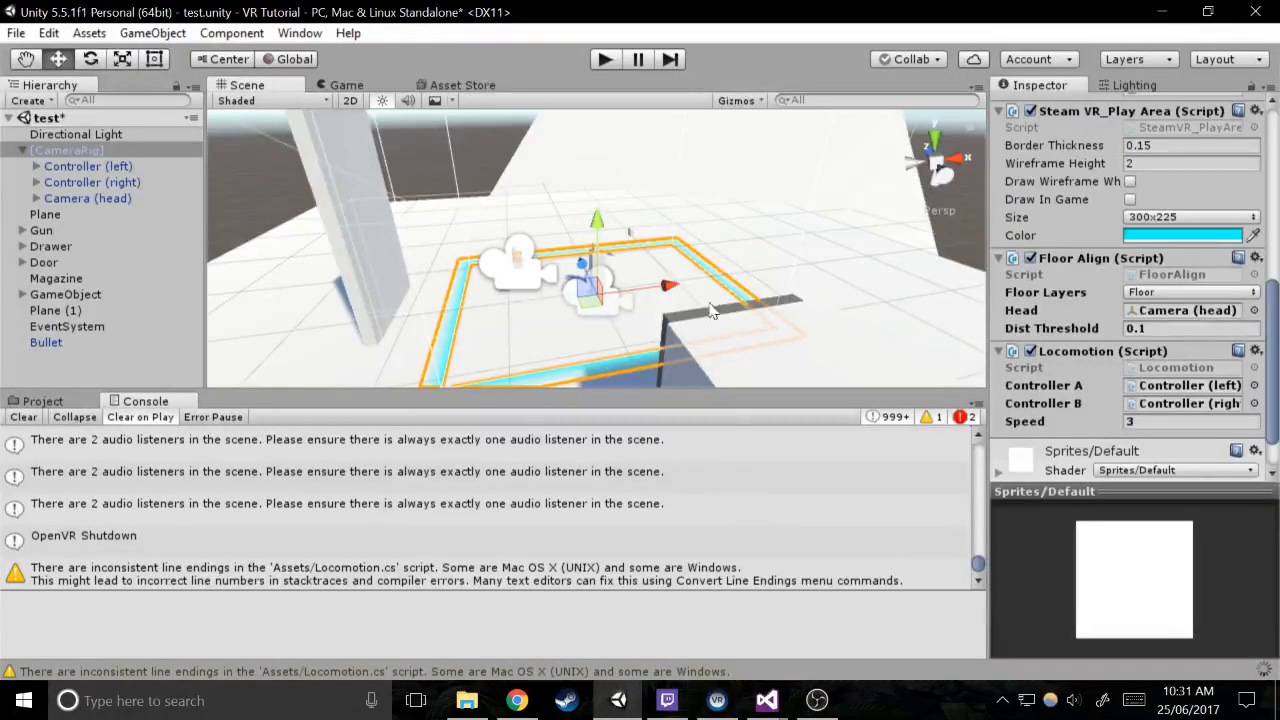
left_click(614, 58)
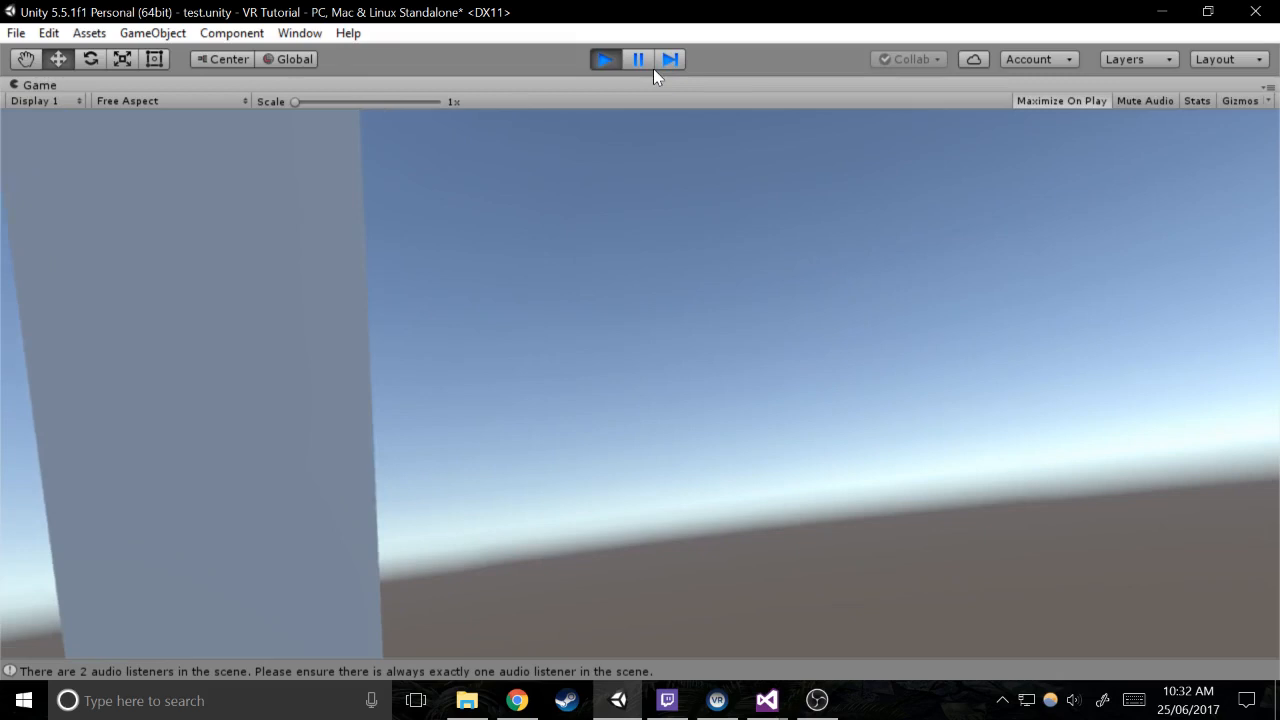
left_click(604, 59)
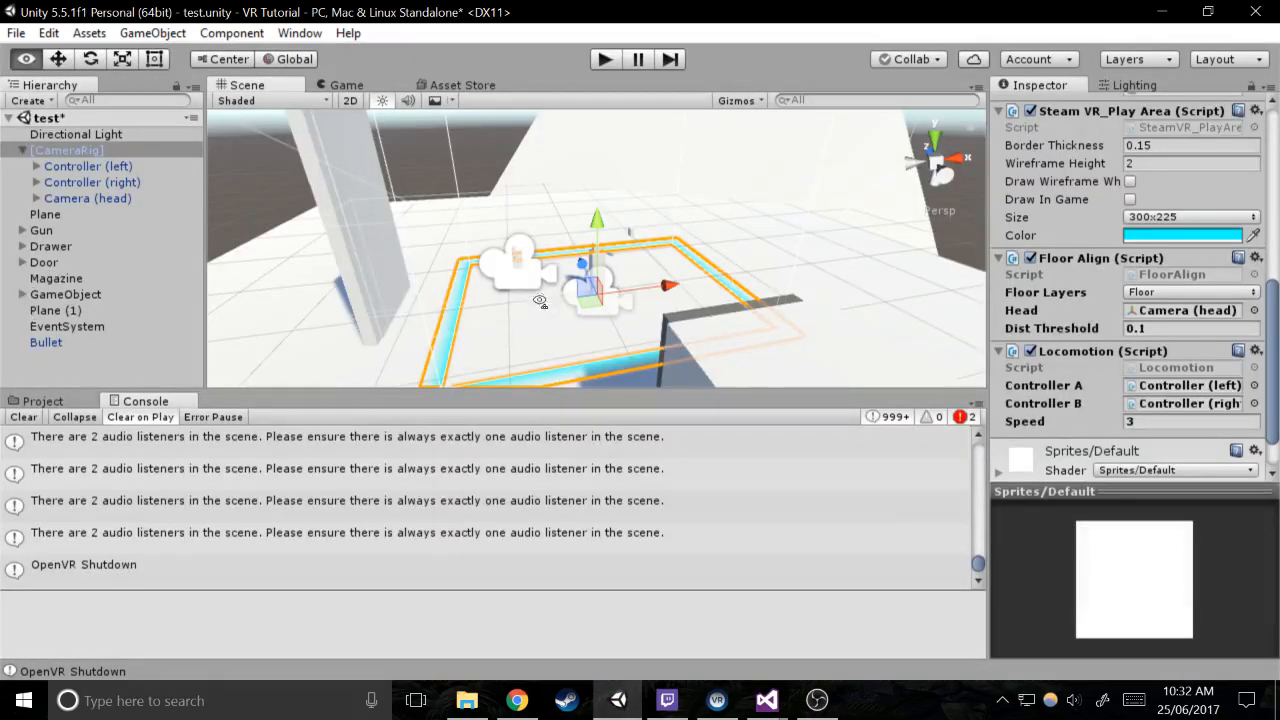
Set the Y position of the Camera under Gun to 1, level with the scope cylinder
key("w")
right_click_drag(540, 301, 493, 200)
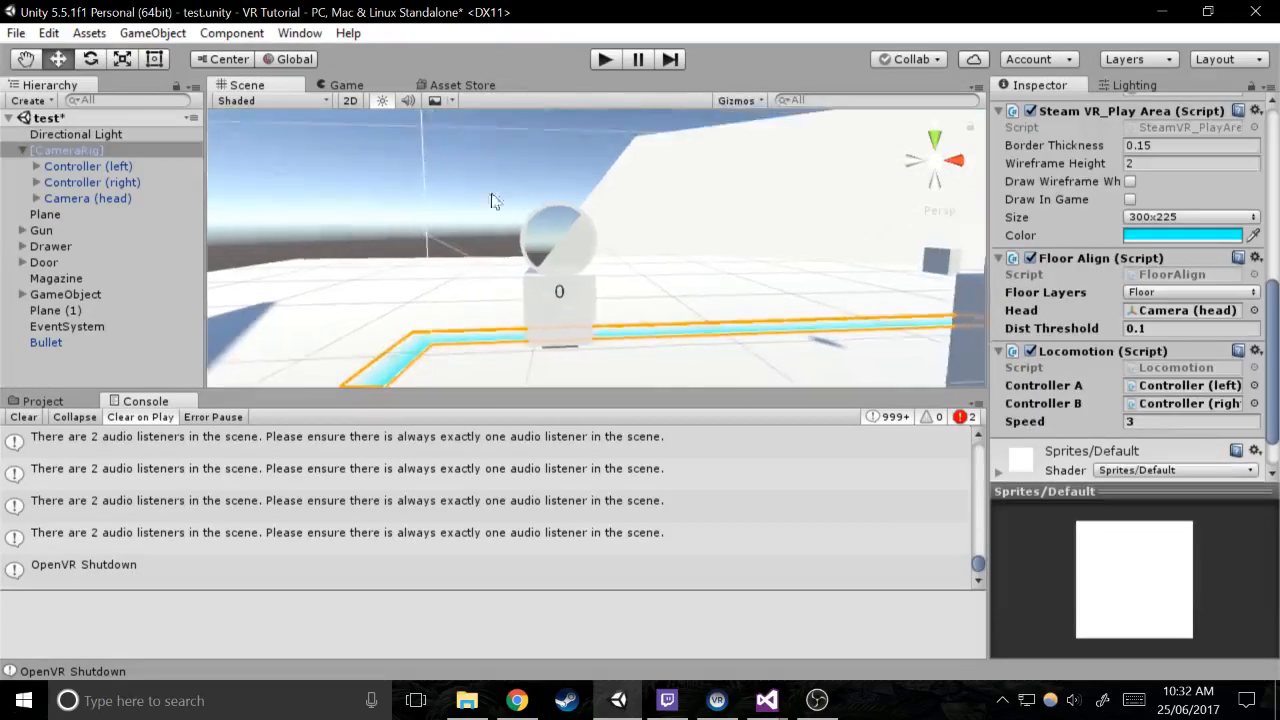
left_click(549, 237)
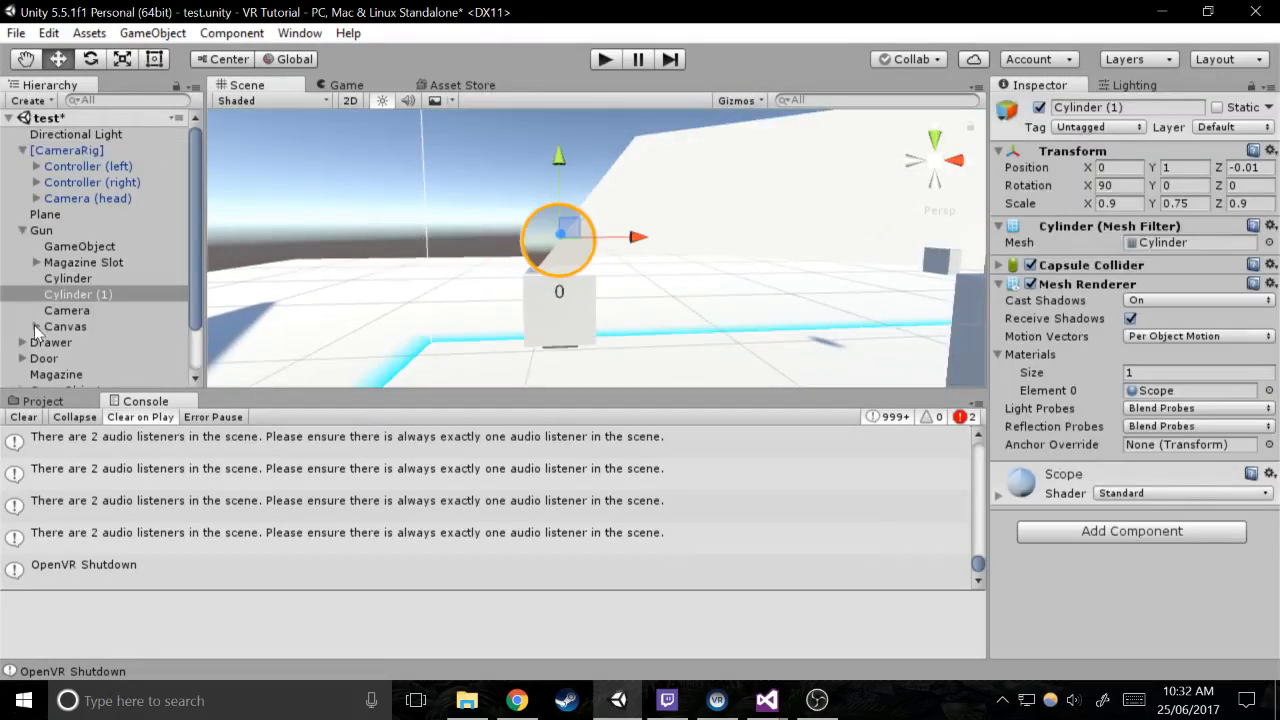
left_click(66, 311)
right_click_drag(299, 286, 714, 284)
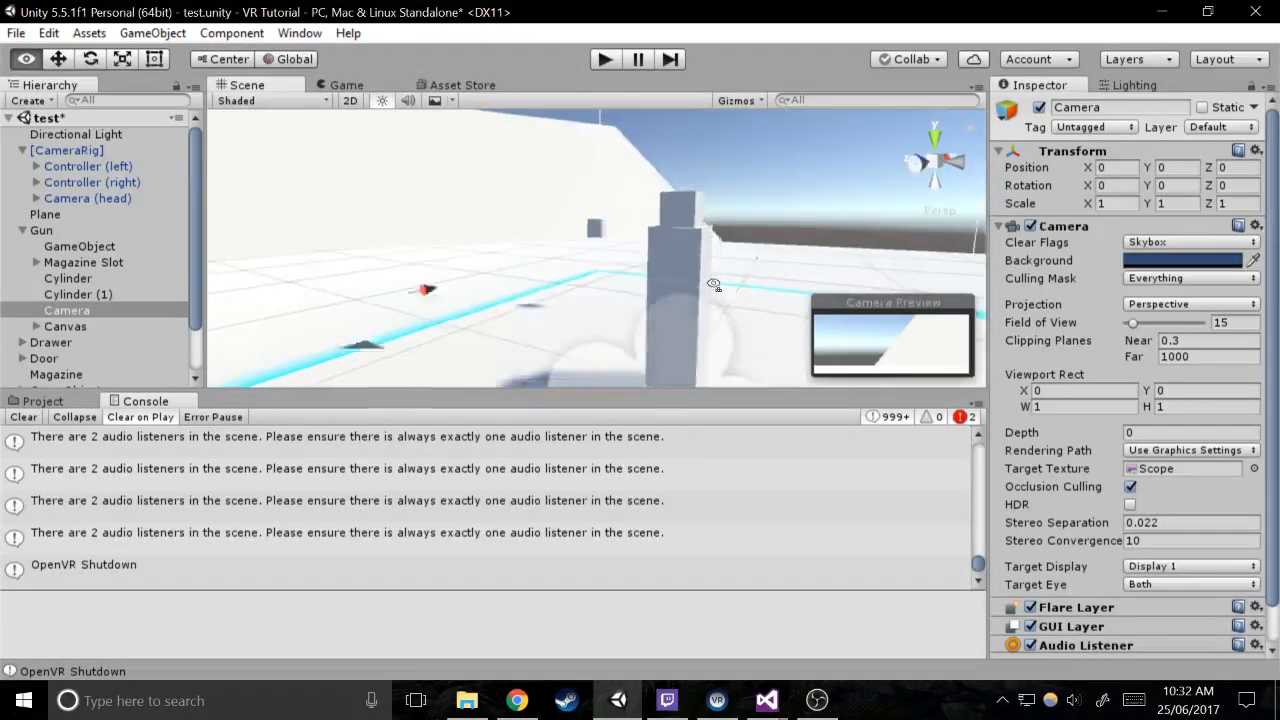
key("s")
left_click(1176, 184)
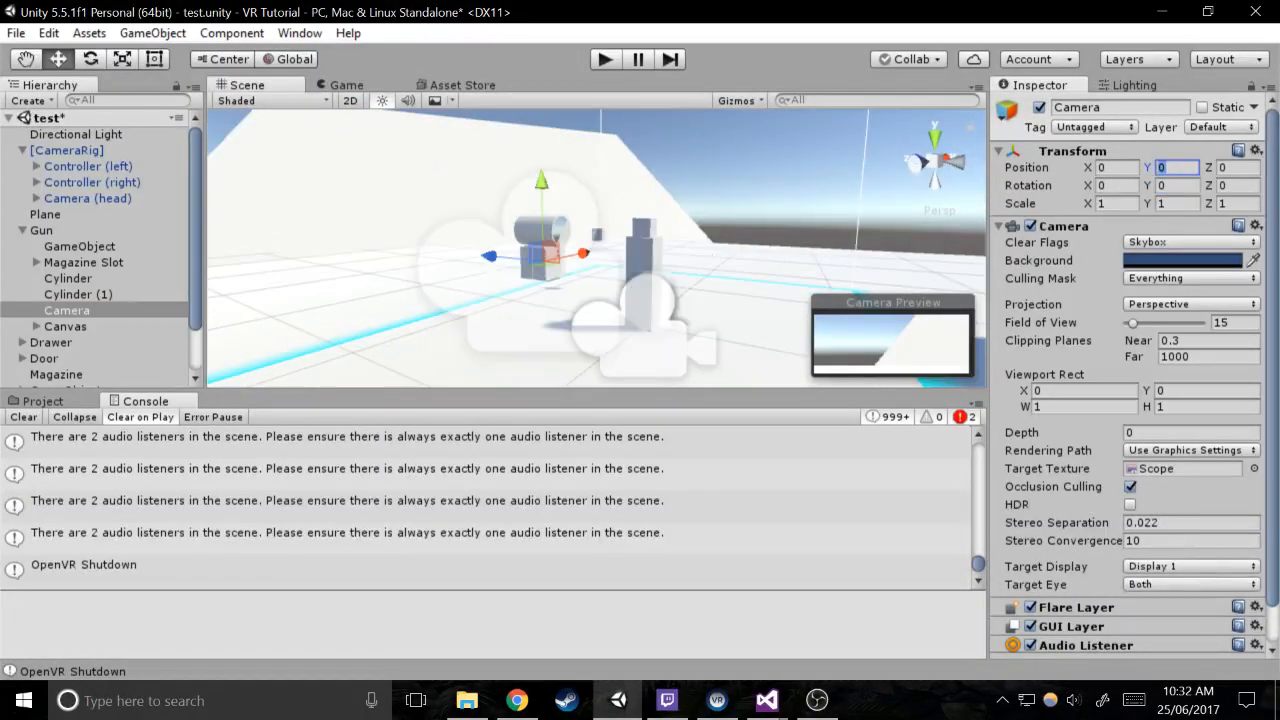
key("BackSpace")
type("1")
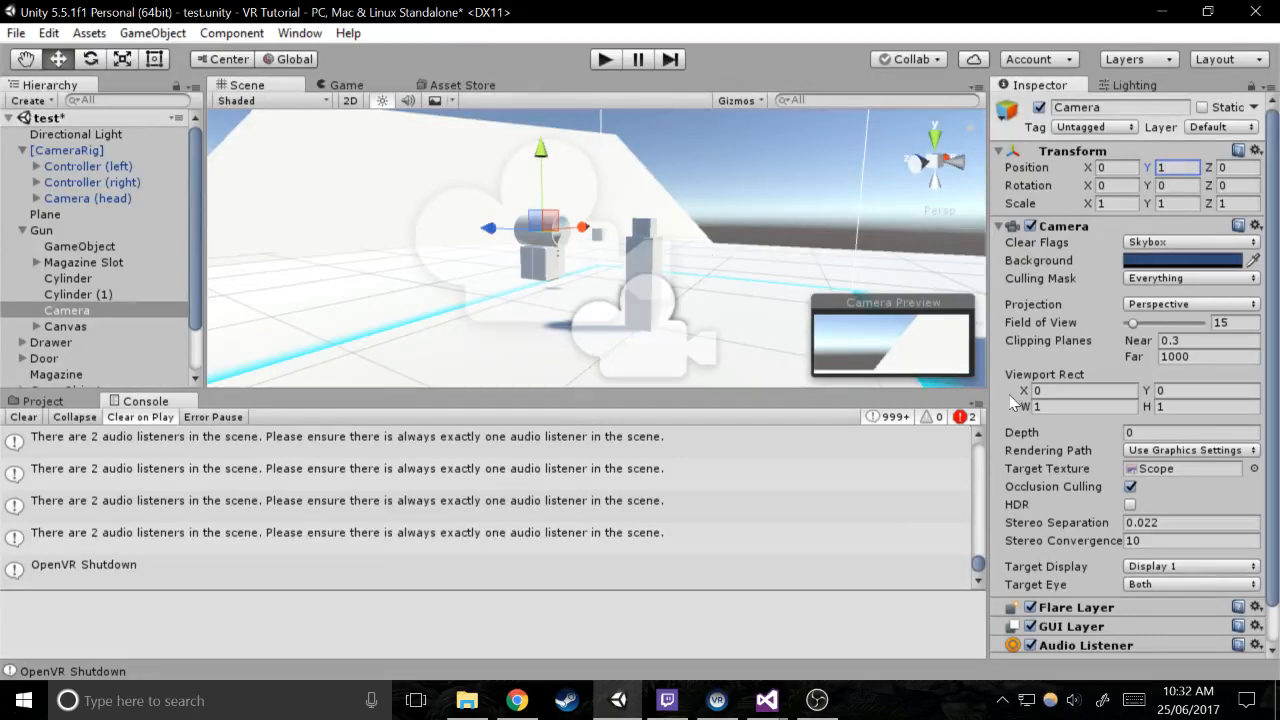
Create an empty child object under Gun and name it Looker
left_click(72, 232)
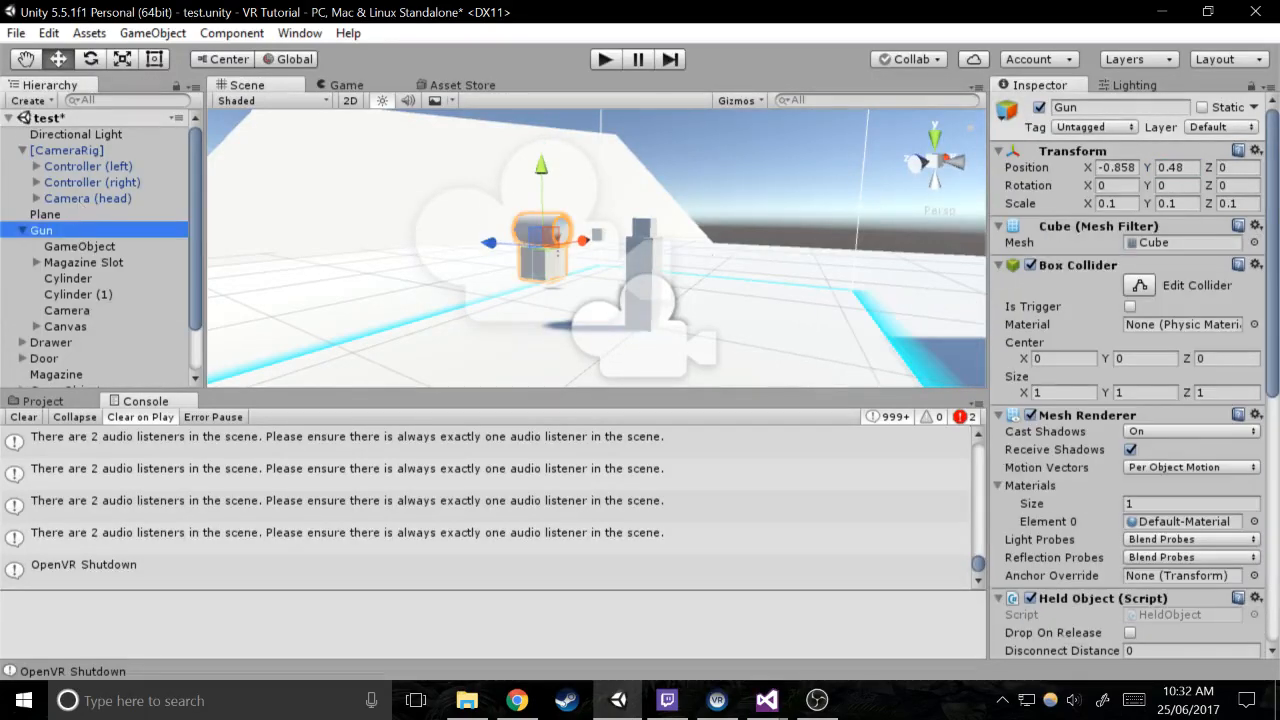
left_click(155, 35)
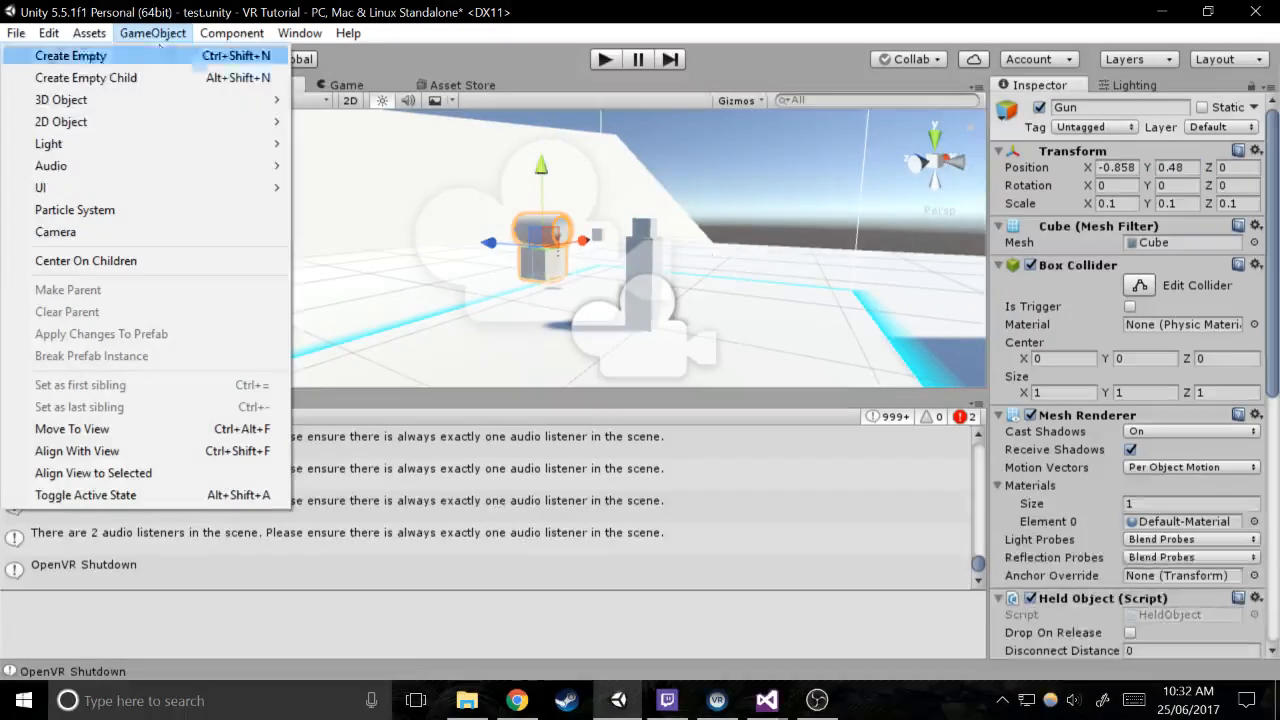
left_click(90, 77)
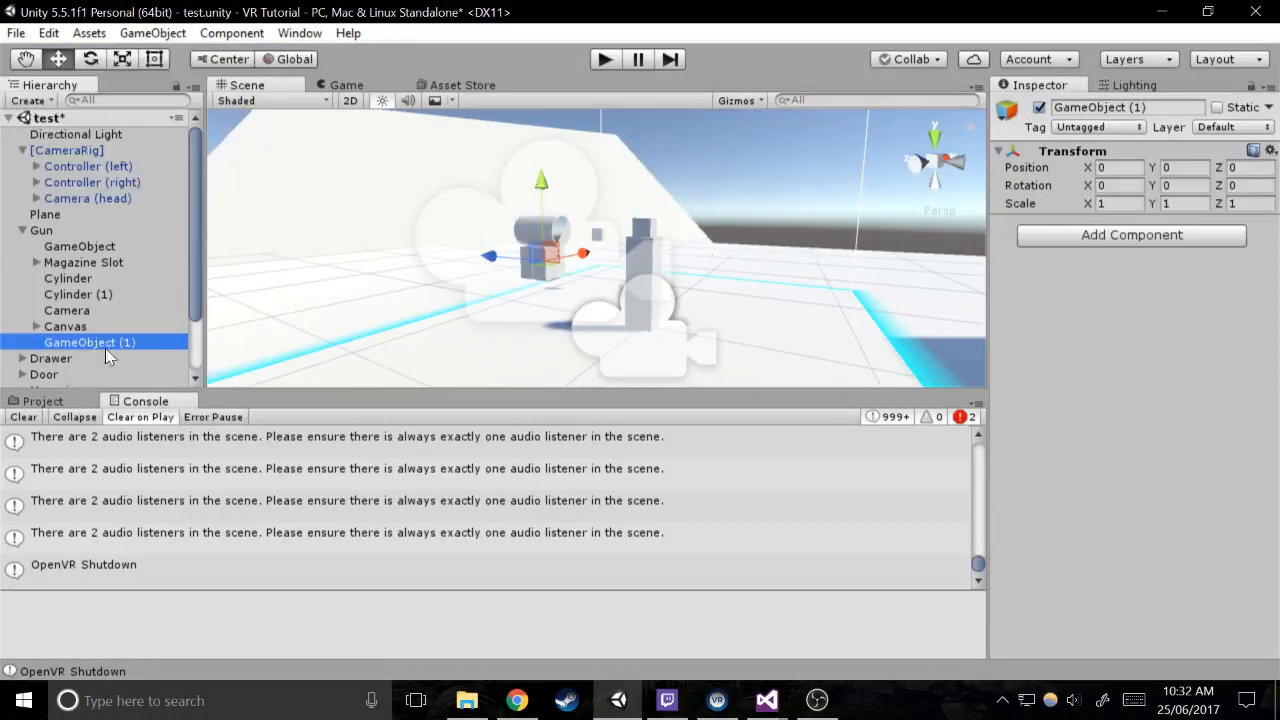
key("F2")
type("Look")
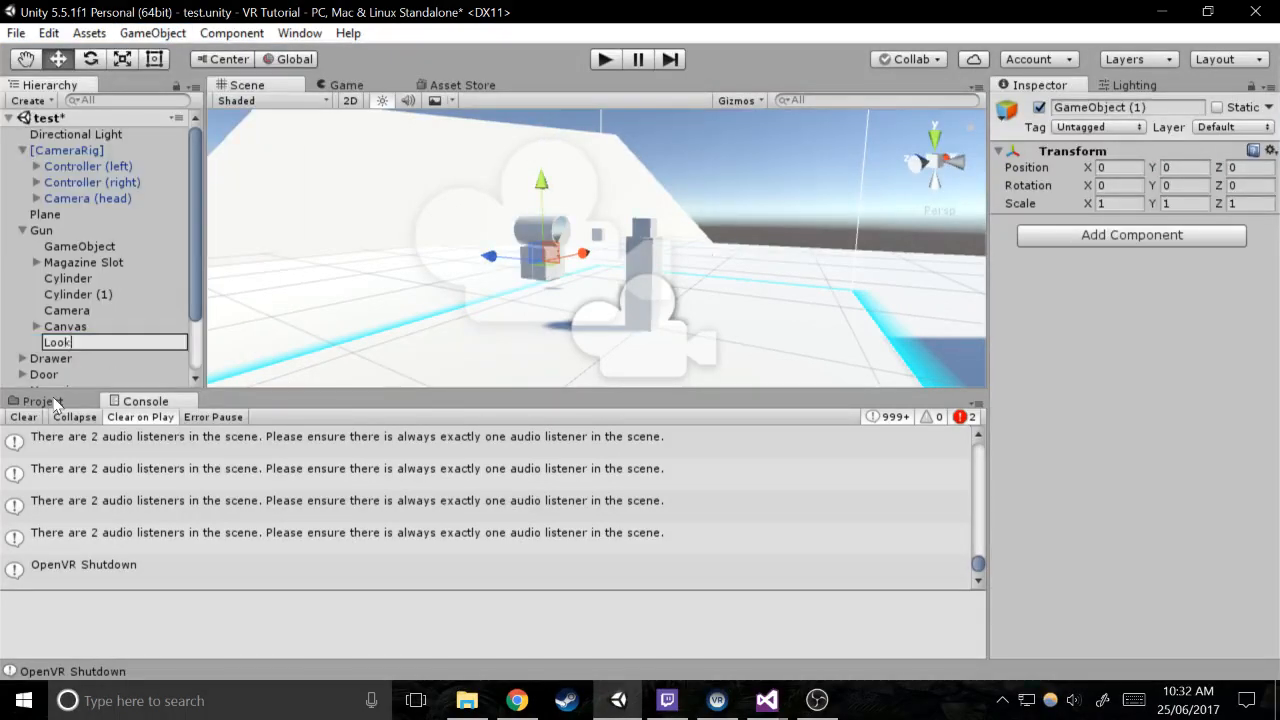
type("er")
key("Return")
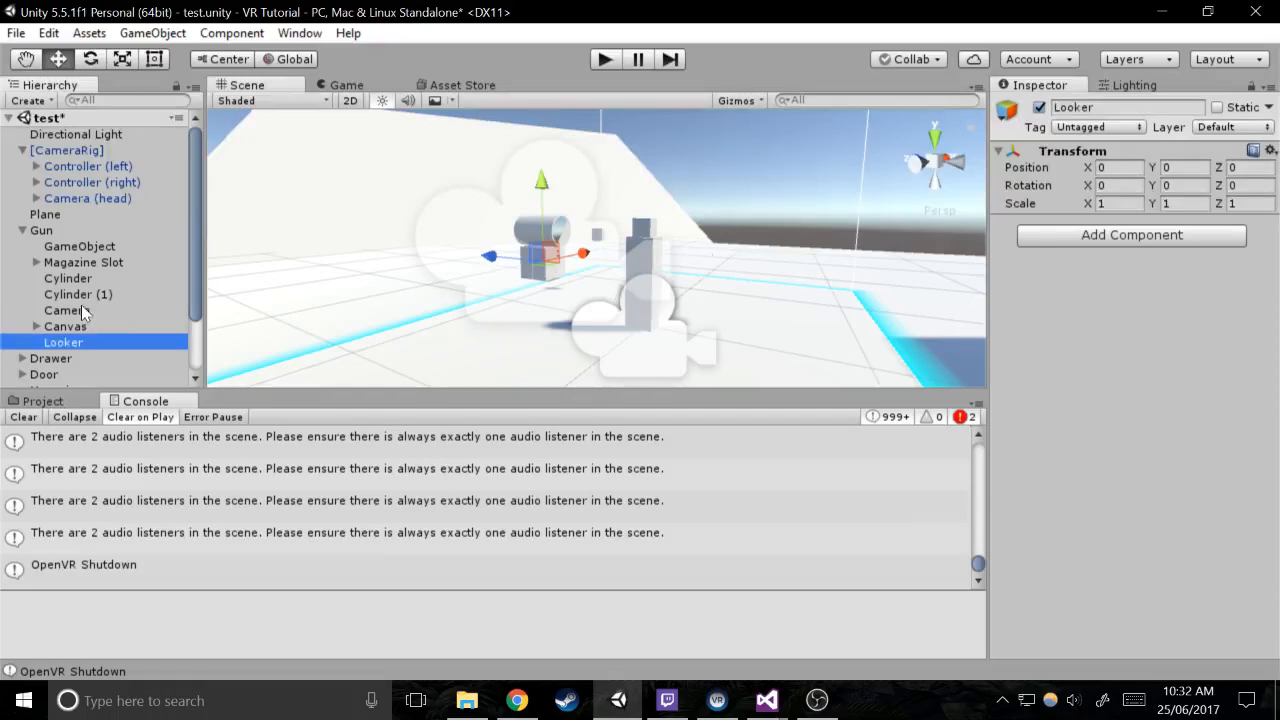
Align Looker with the gun's Camera by making it the Camera's child and setting its Y position to 0
left_click_drag(81, 310, 63, 342)
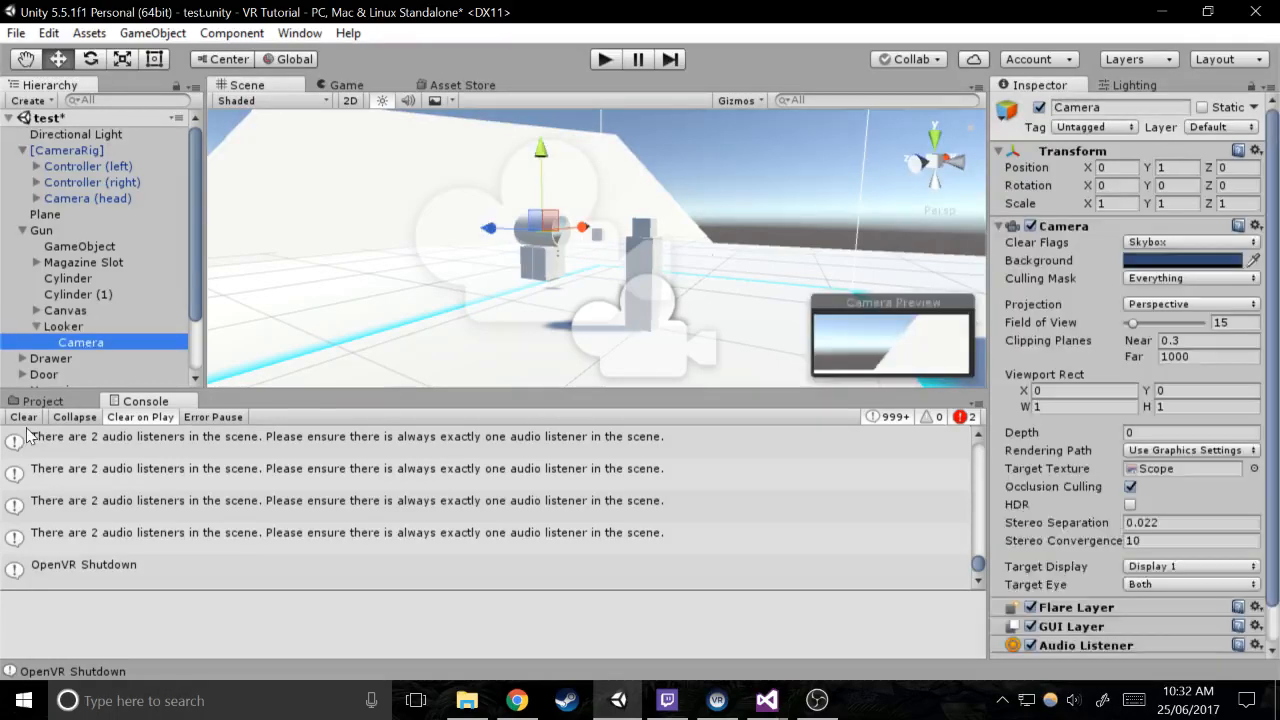
left_click(73, 327)
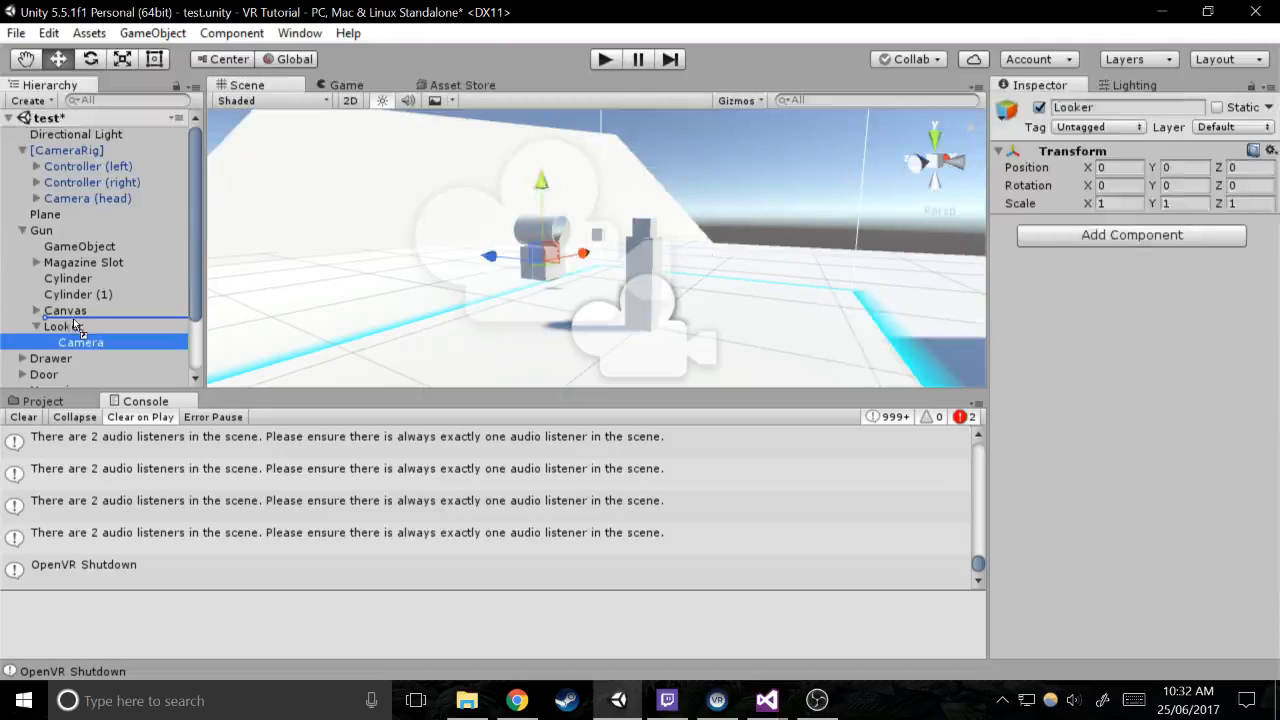
left_click_drag(73, 318, 73, 320)
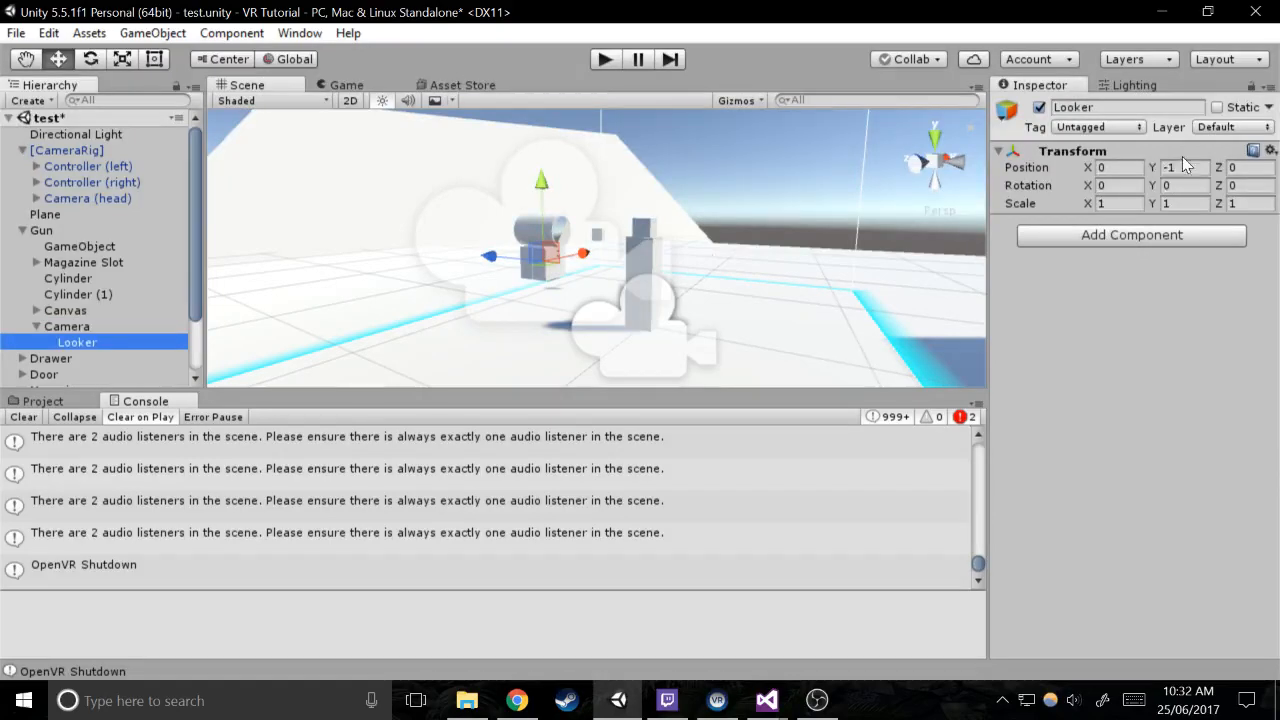
left_click(1182, 165)
type("0")
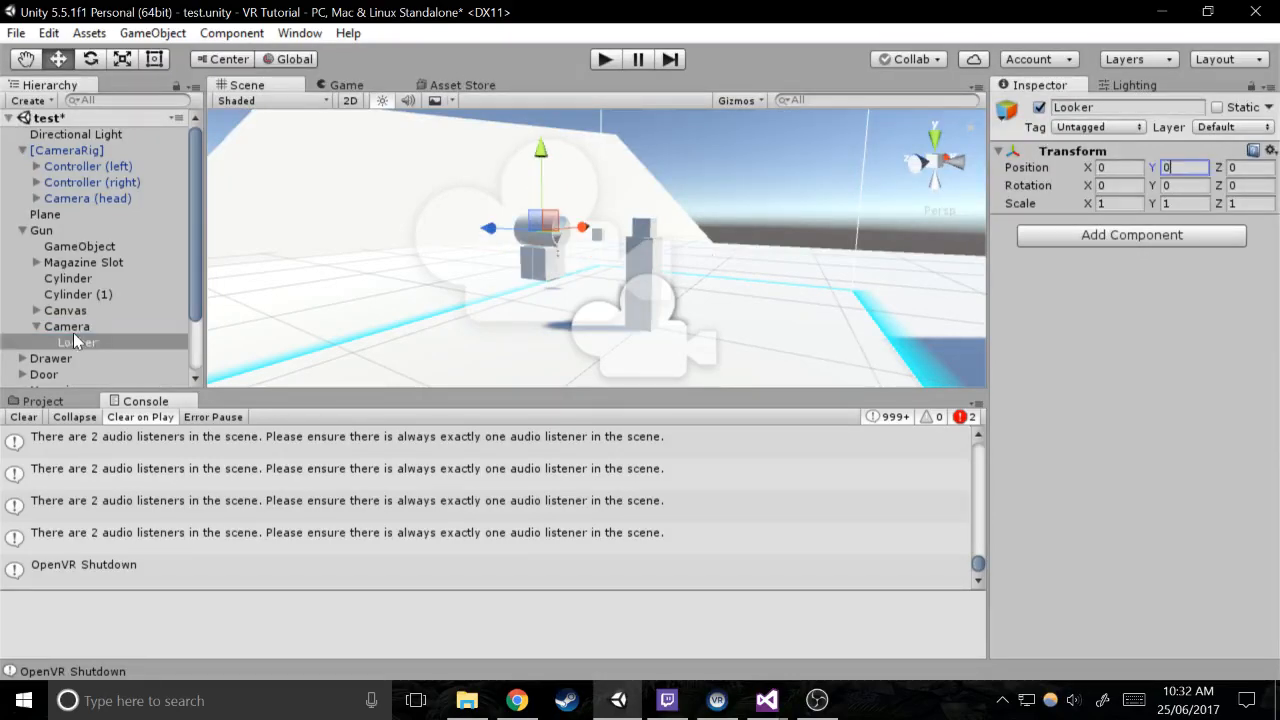
Move Looker back directly under Gun, nest the Camera inside it, and select Looker
left_click_drag(73, 336, 75, 319)
left_click_drag(75, 338, 83, 323)
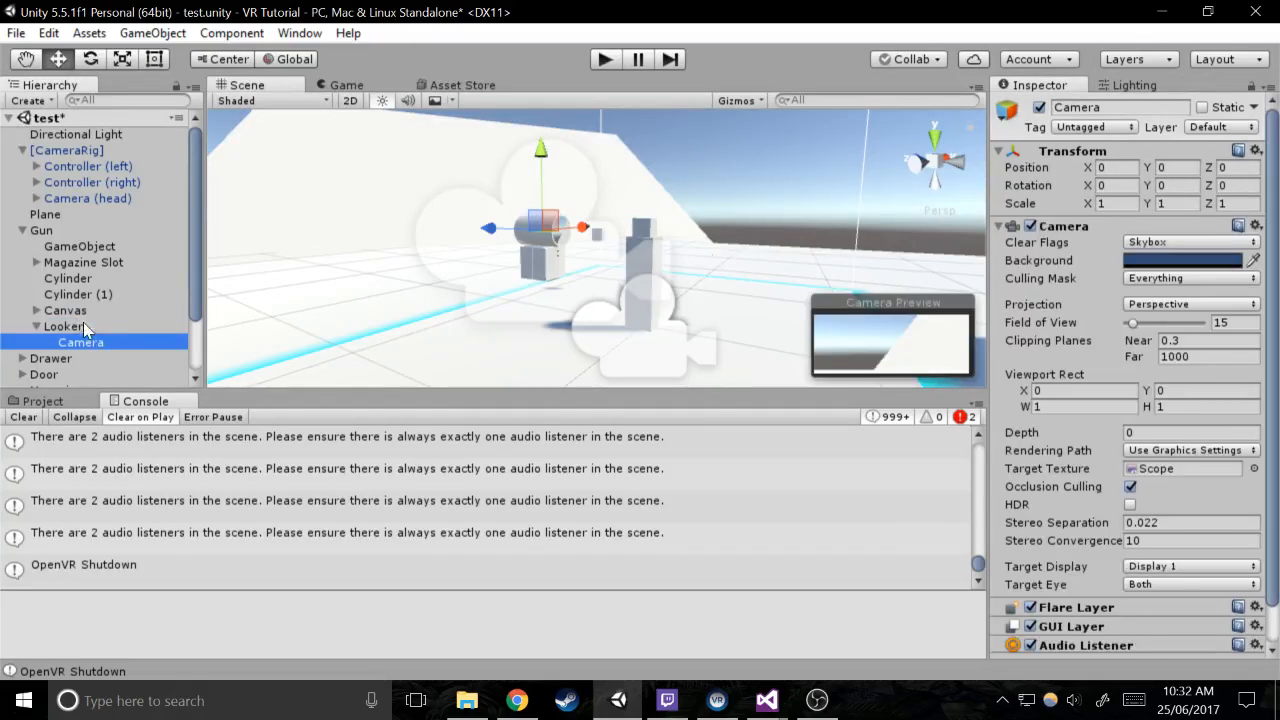
left_click(108, 327)
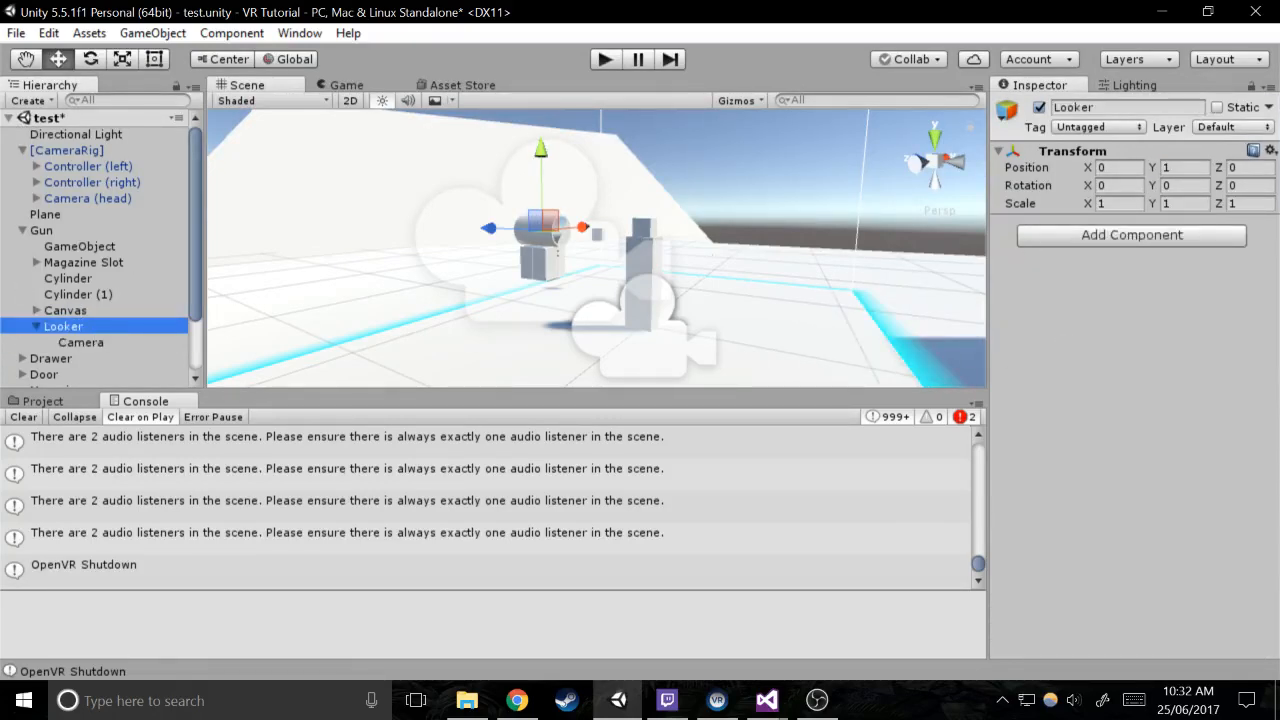
Set the Y rotation to 180 for the Camera nested in Looker, and set Looker's own Y rotation to 180
left_click(93, 345)
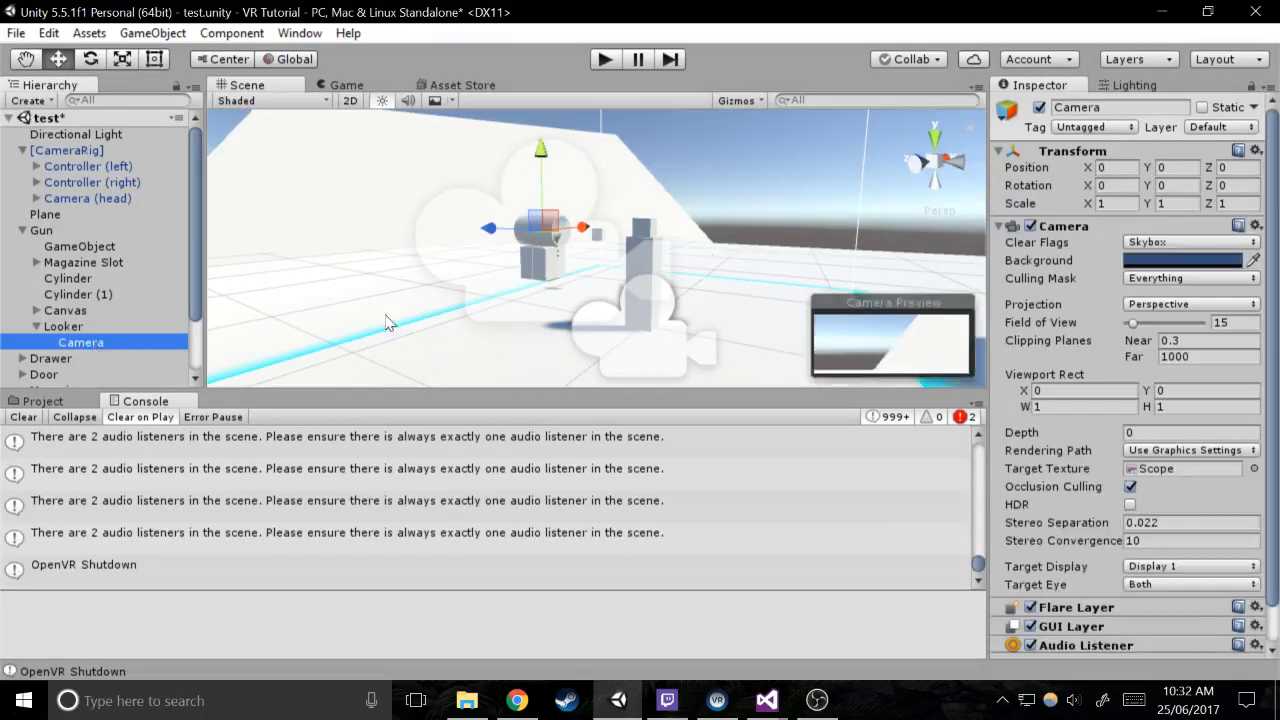
left_click(1168, 185)
type("180")
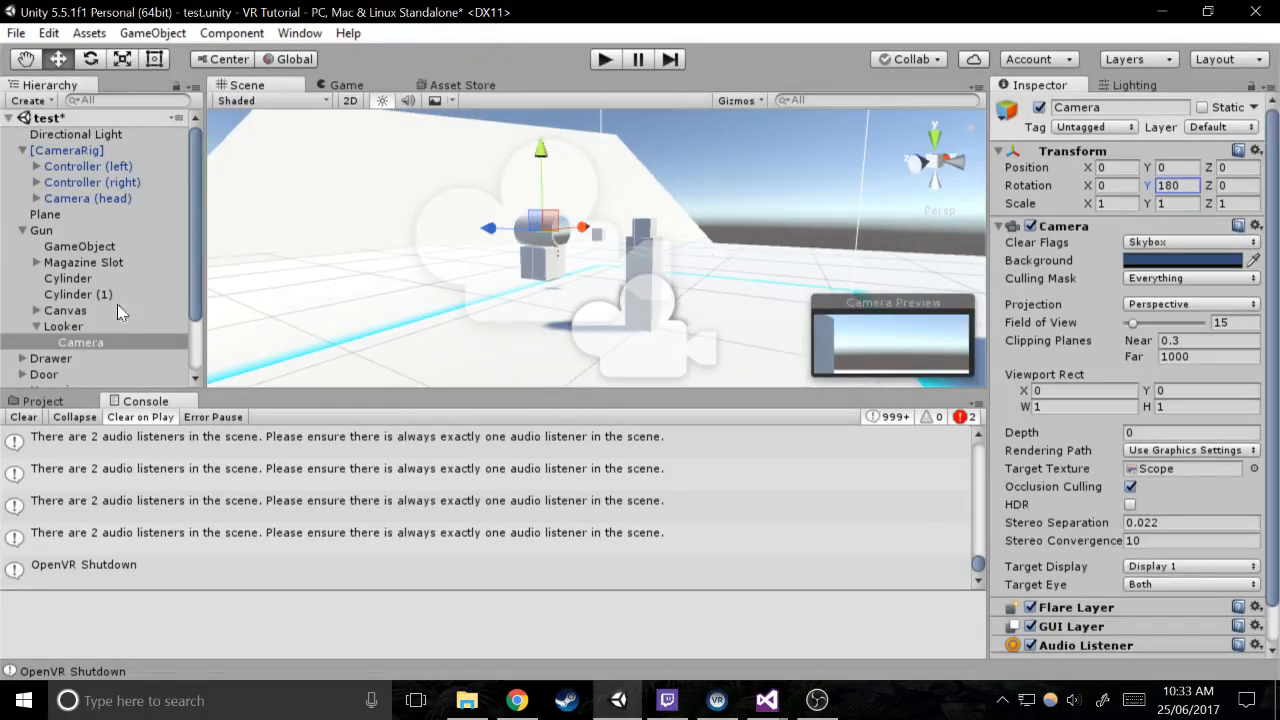
left_click(100, 326)
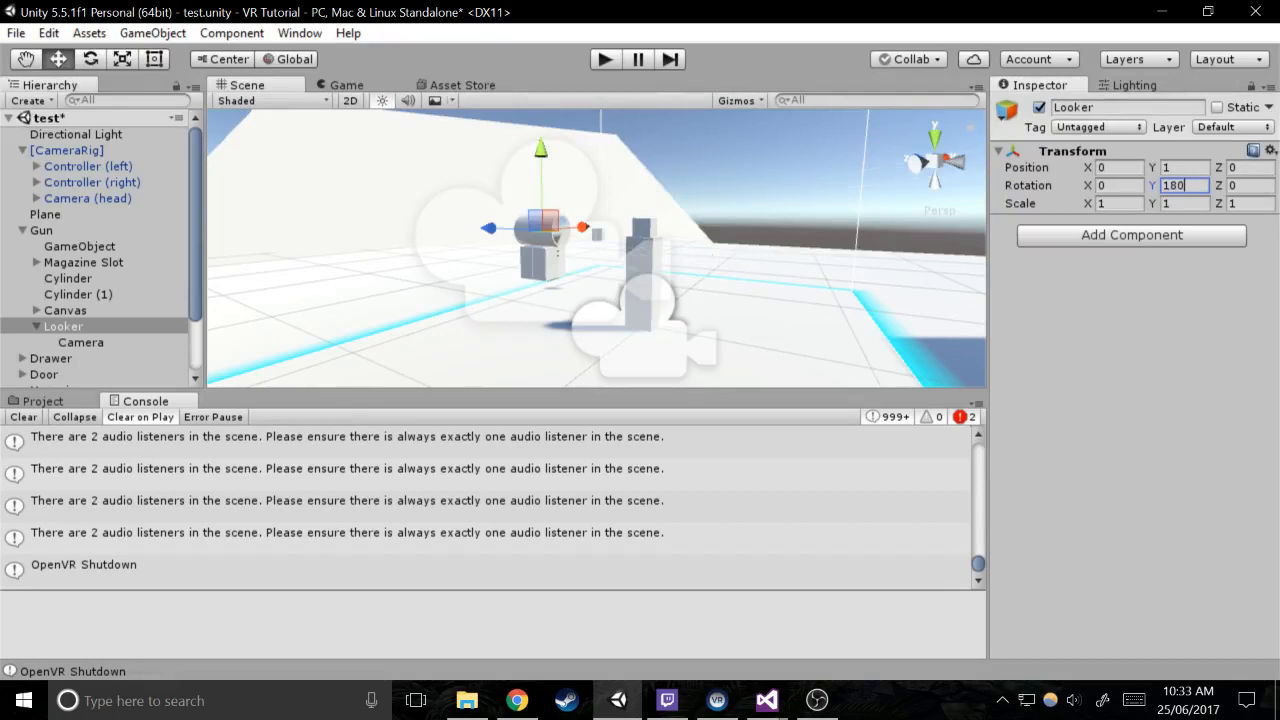
right_click_drag(668, 184, 800, 188)
Create a new script named LookAt as a component on Looker and open it in Visual Studio
left_click(1101, 236)
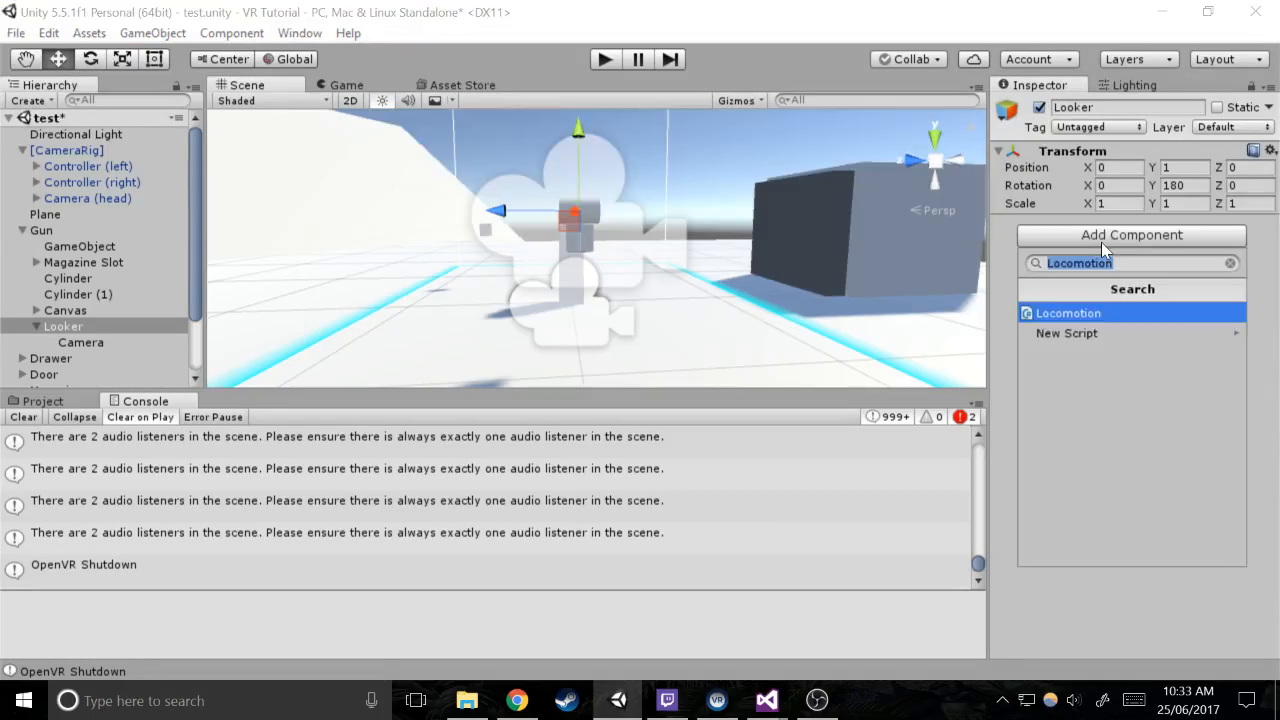
type("Look")
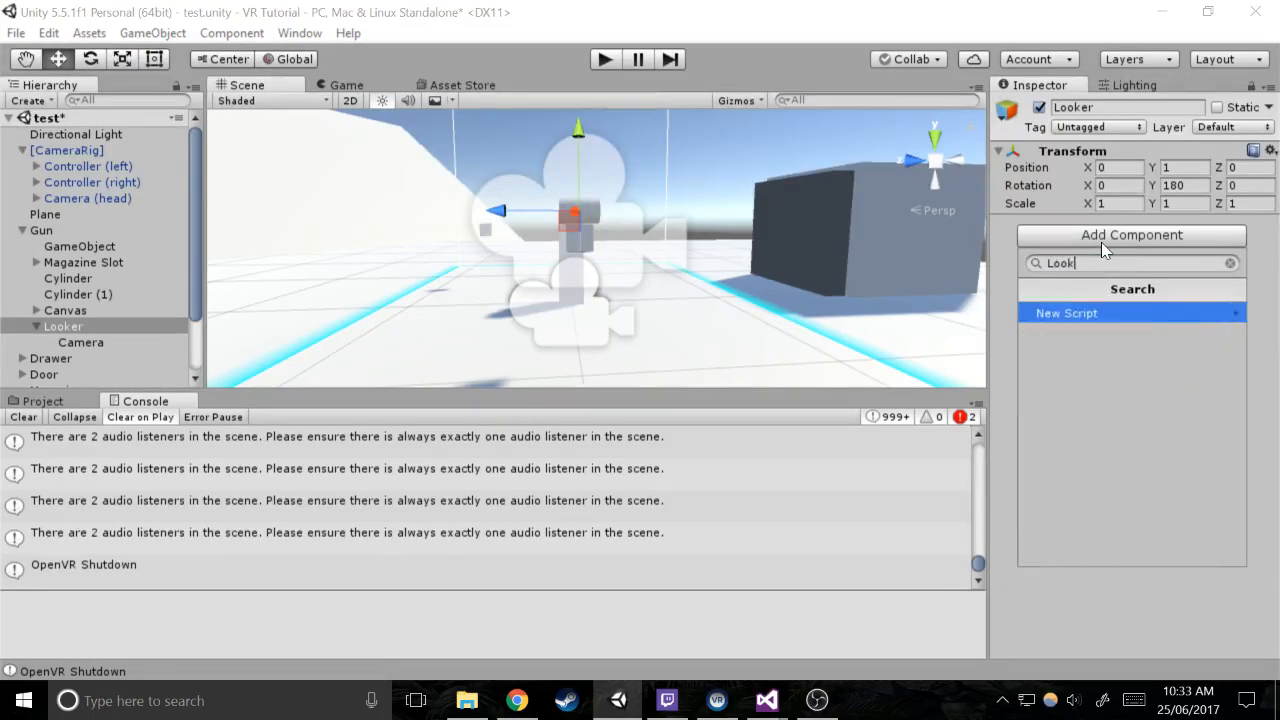
type("AT")
key("Return")
key("Return")
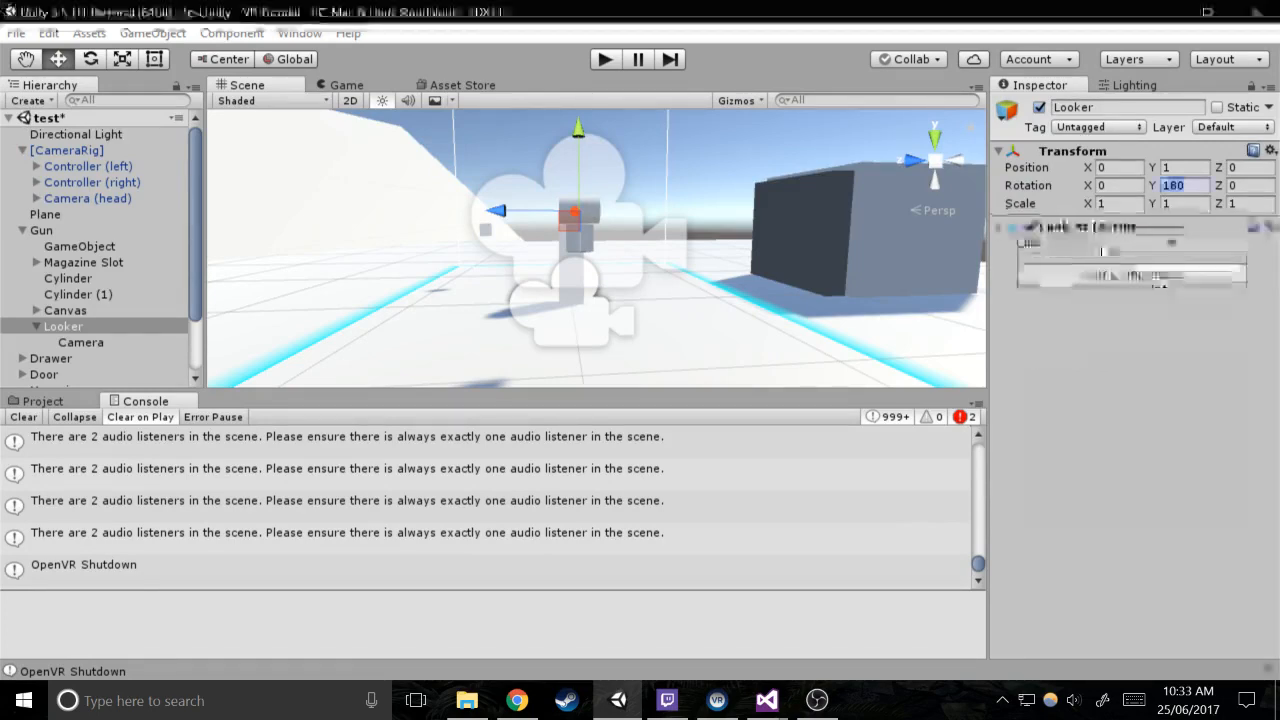
double_click(1103, 250)
left_click(450, 412)
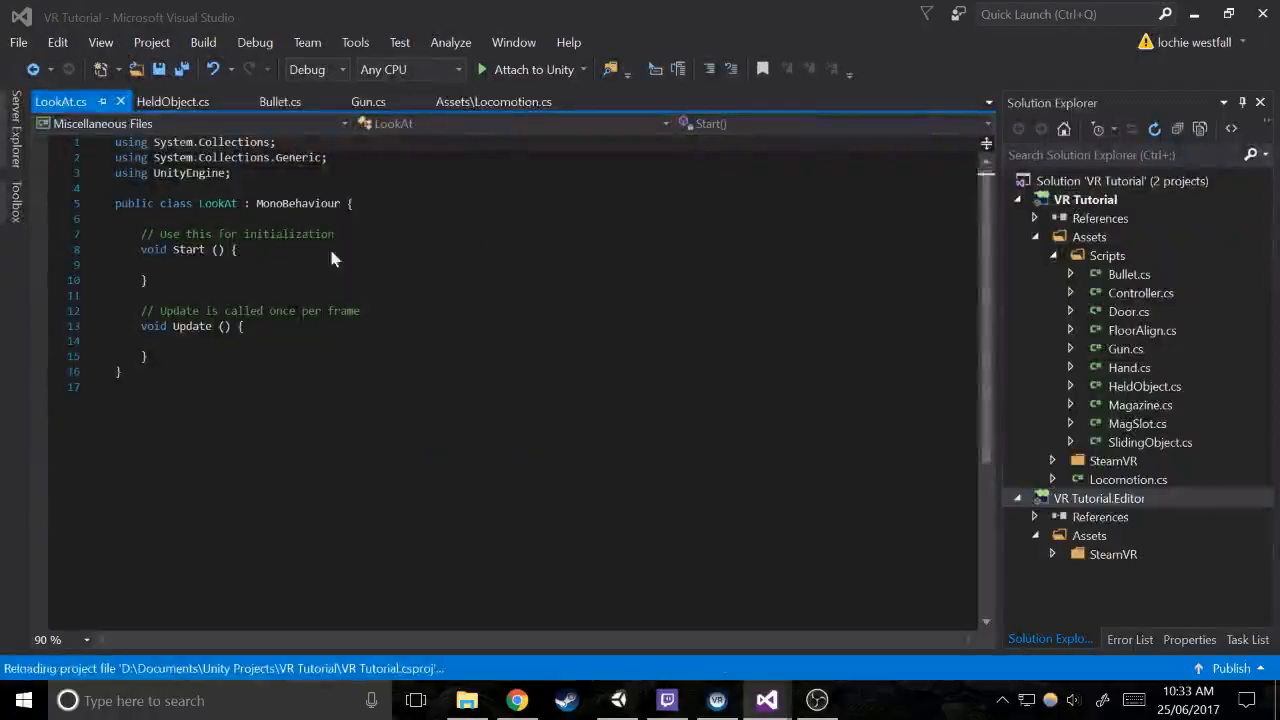
Declare the field "public Transform target;" at the start of the LookAt class
left_click(345, 219)
key("Return")
type("p")
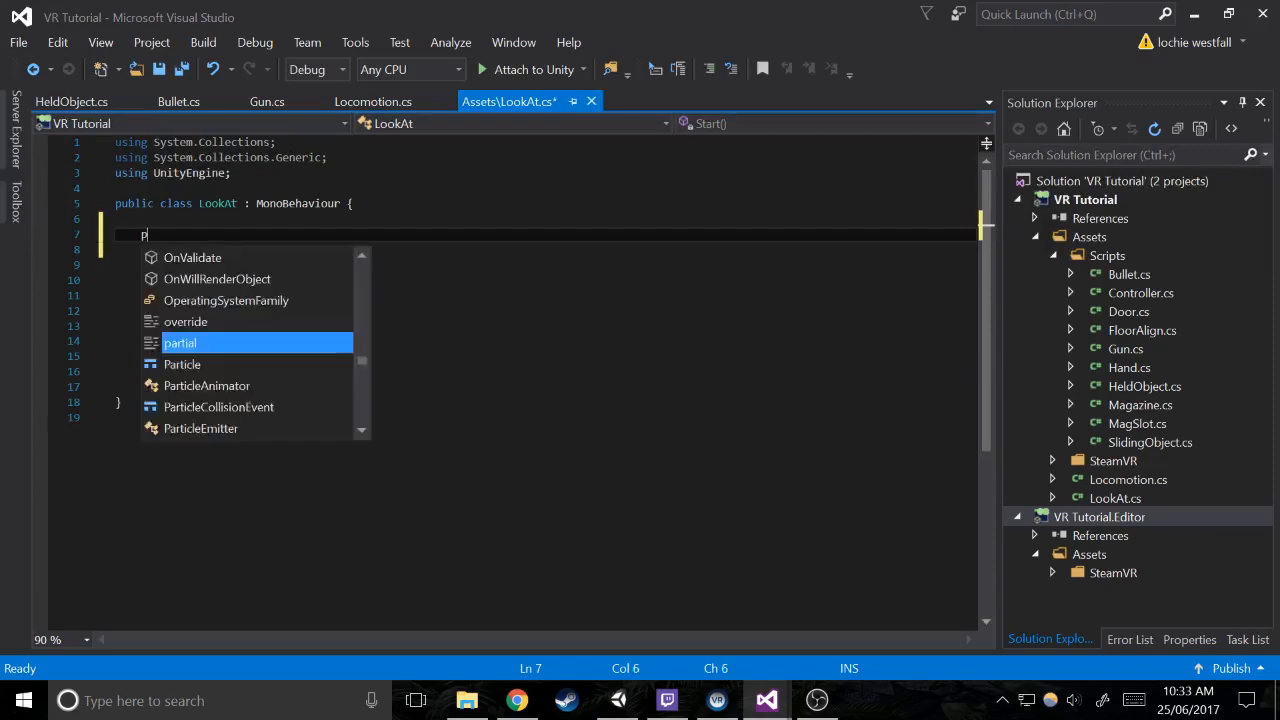
type("ublic Transform")
key("Down")
key("Down")
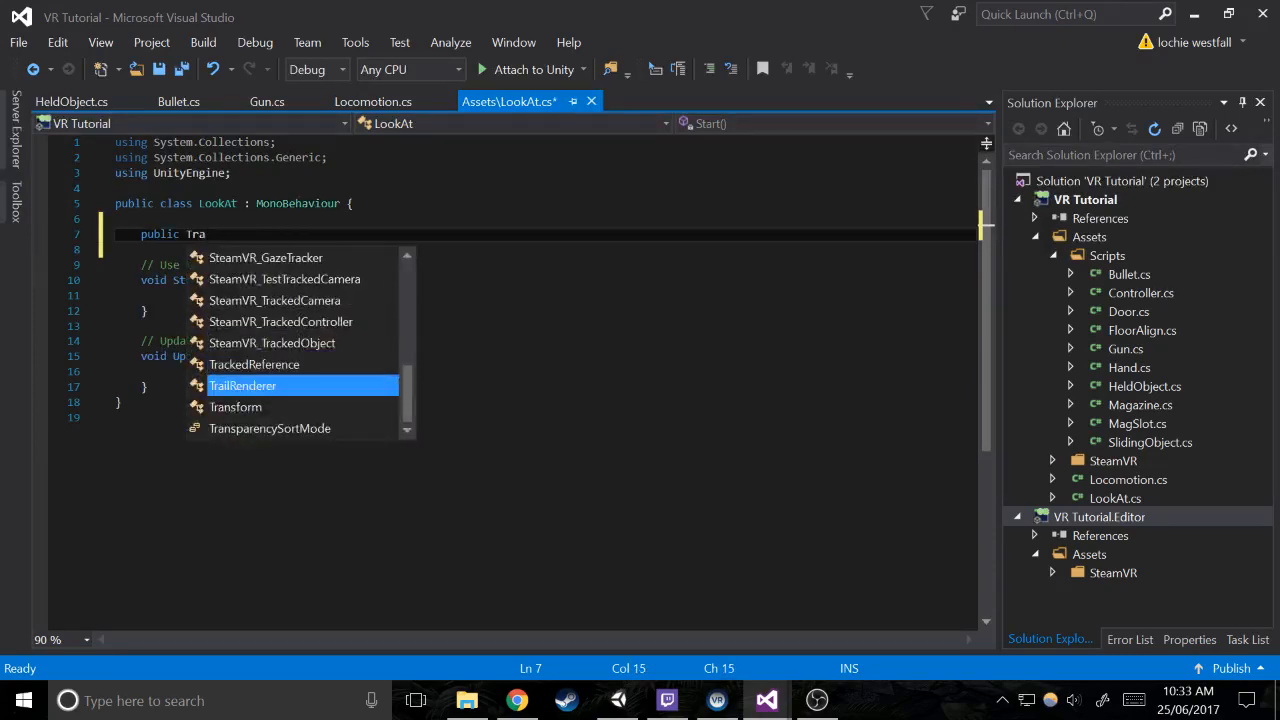
key("Return")
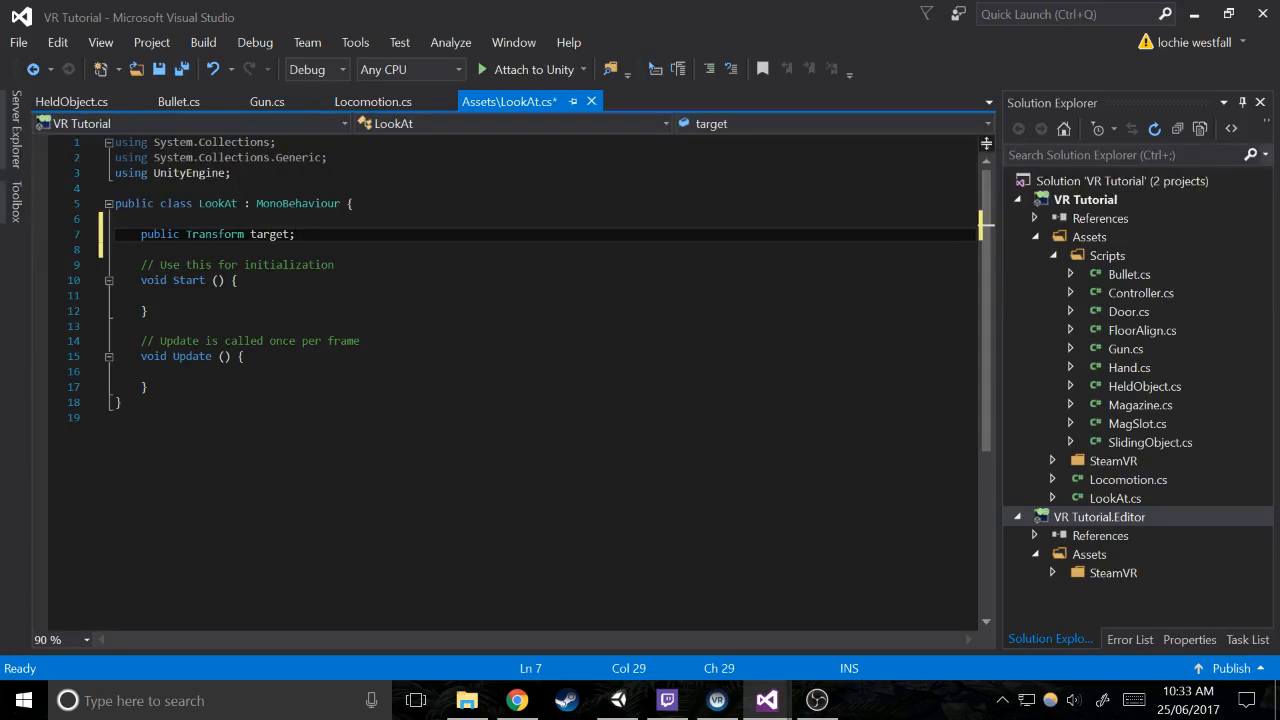
Add "transform.LookAt(target);" to the Update method and save the script
left_click(167, 372)
type("tra")
key("Tab")
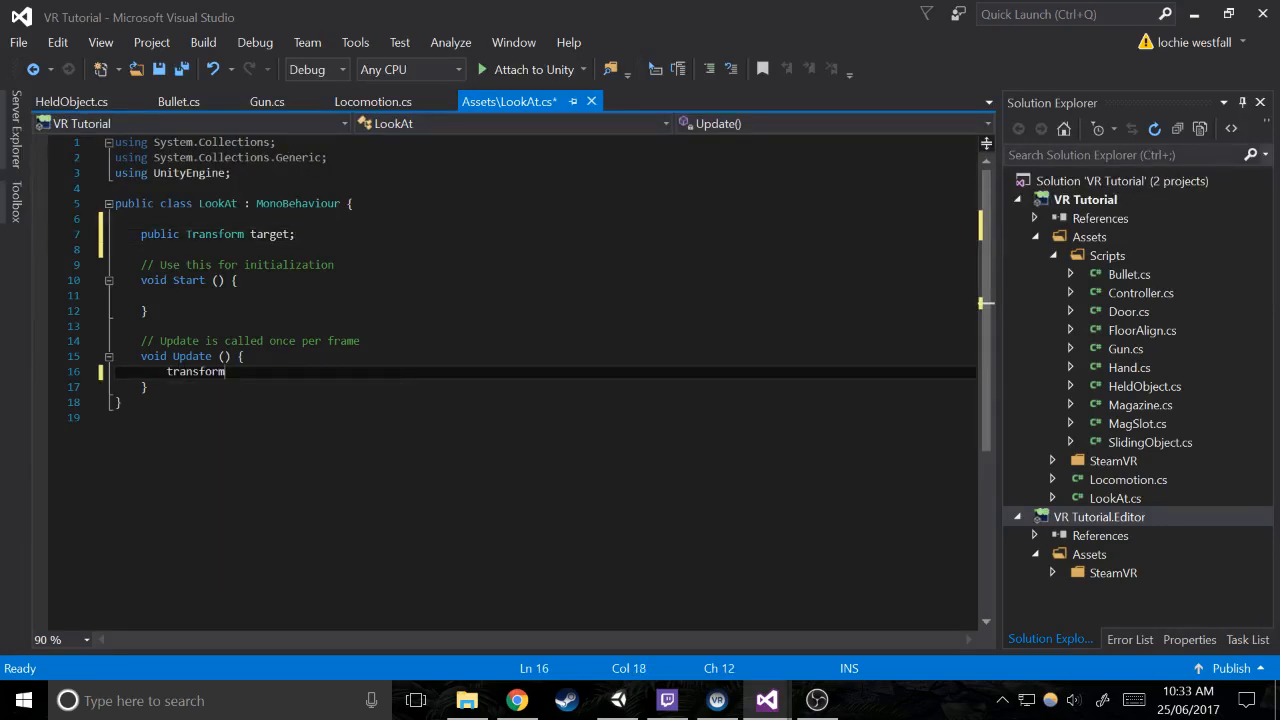
type(".loo(tar")
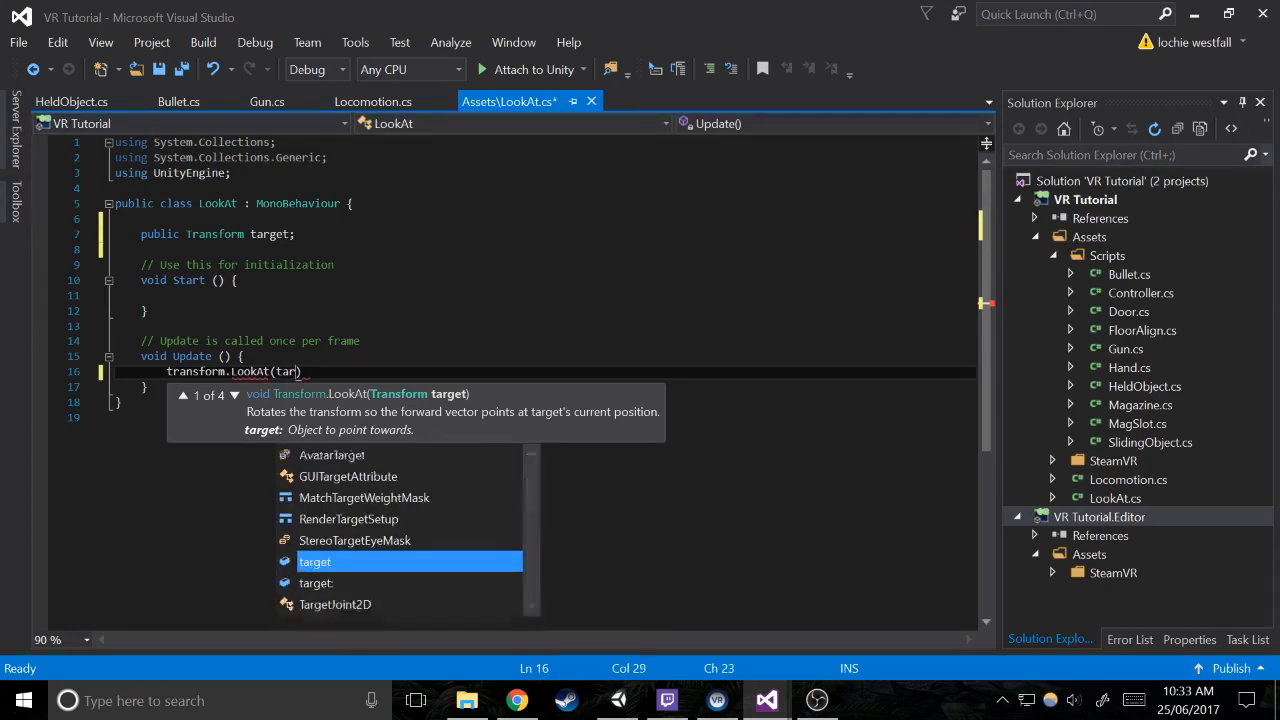
type("get);")
key("ctrl+s")
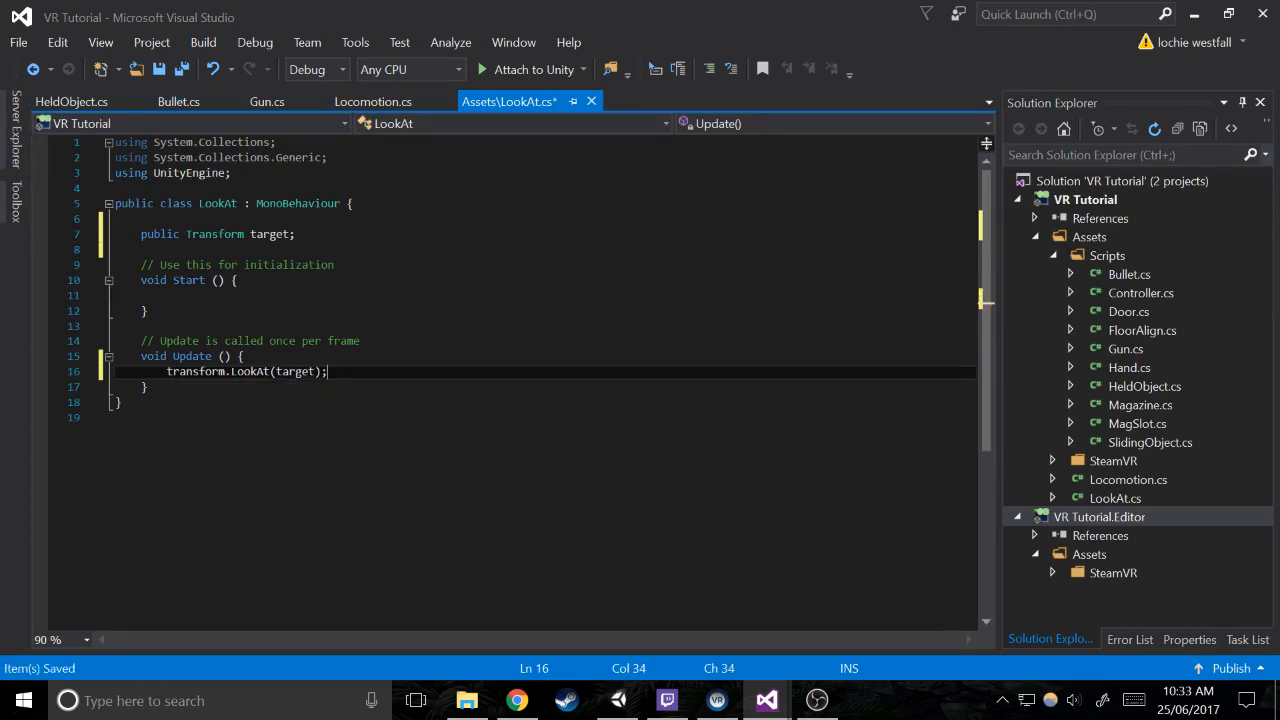
Switch to Unity and try to assign Camera (eye) under Camera (head) as Looker's Look At target
left_click(618, 700)
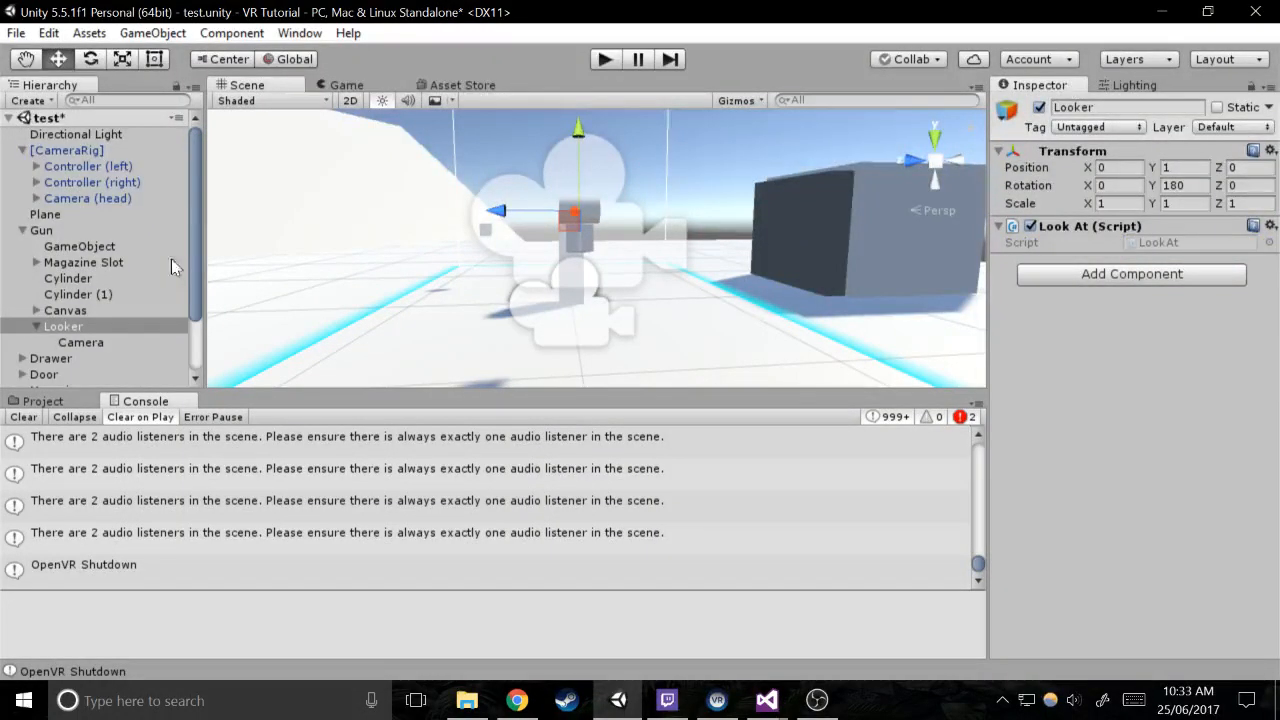
left_click(36, 198)
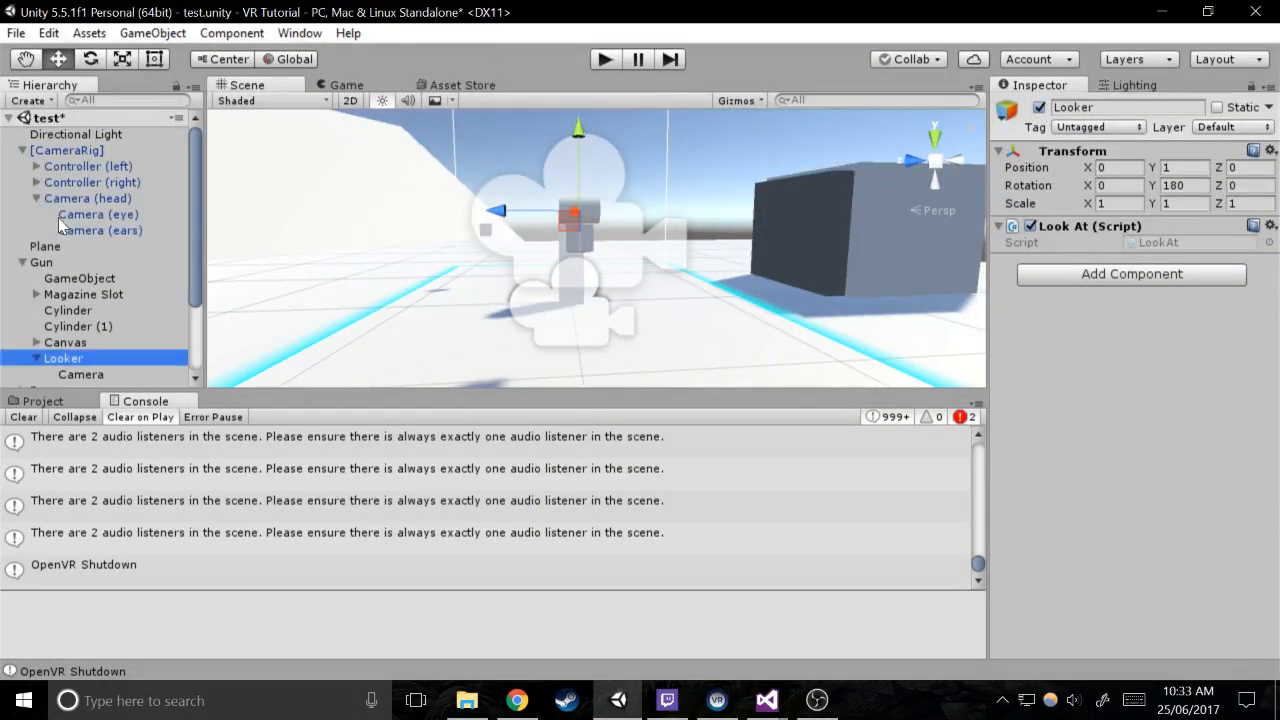
left_click_drag(96, 214, 327, 202)
left_click_drag(206, 281, 132, 224)
left_click(780, 390)
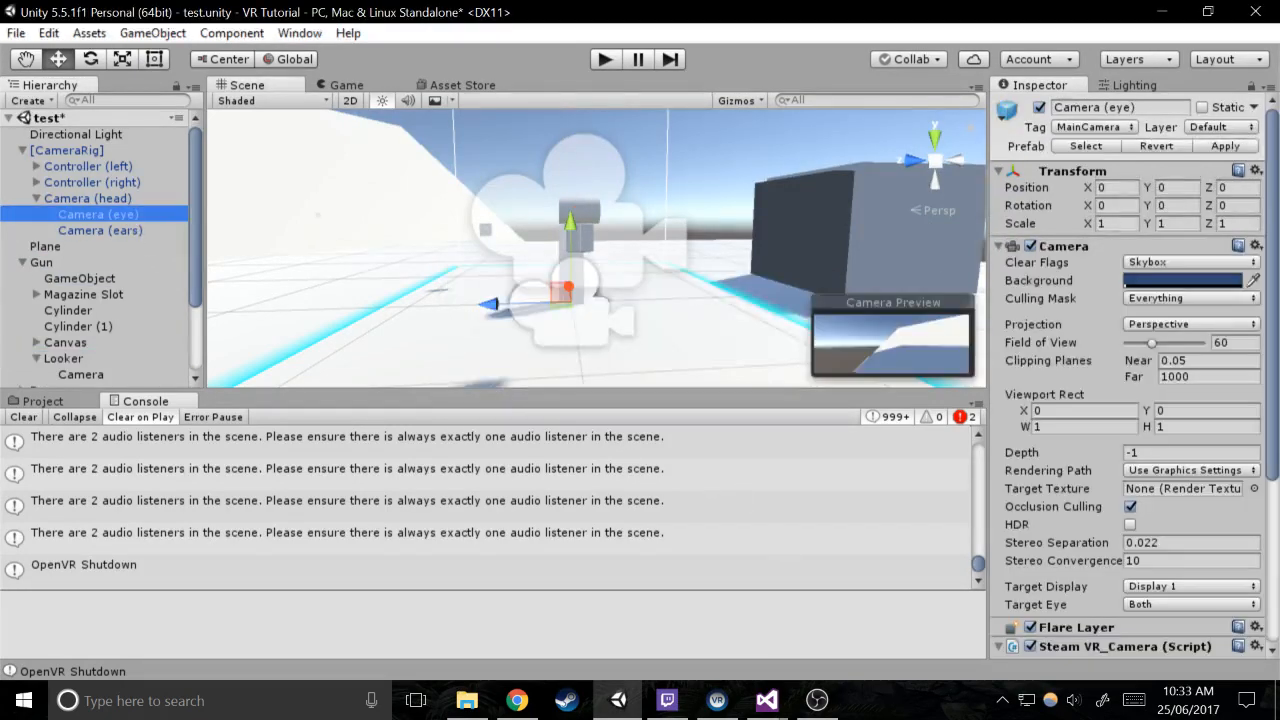
Switch to Visual Studio, close LookAt.cs with its changes saved, and return to Unity
left_click(767, 700)
left_click(244, 356)
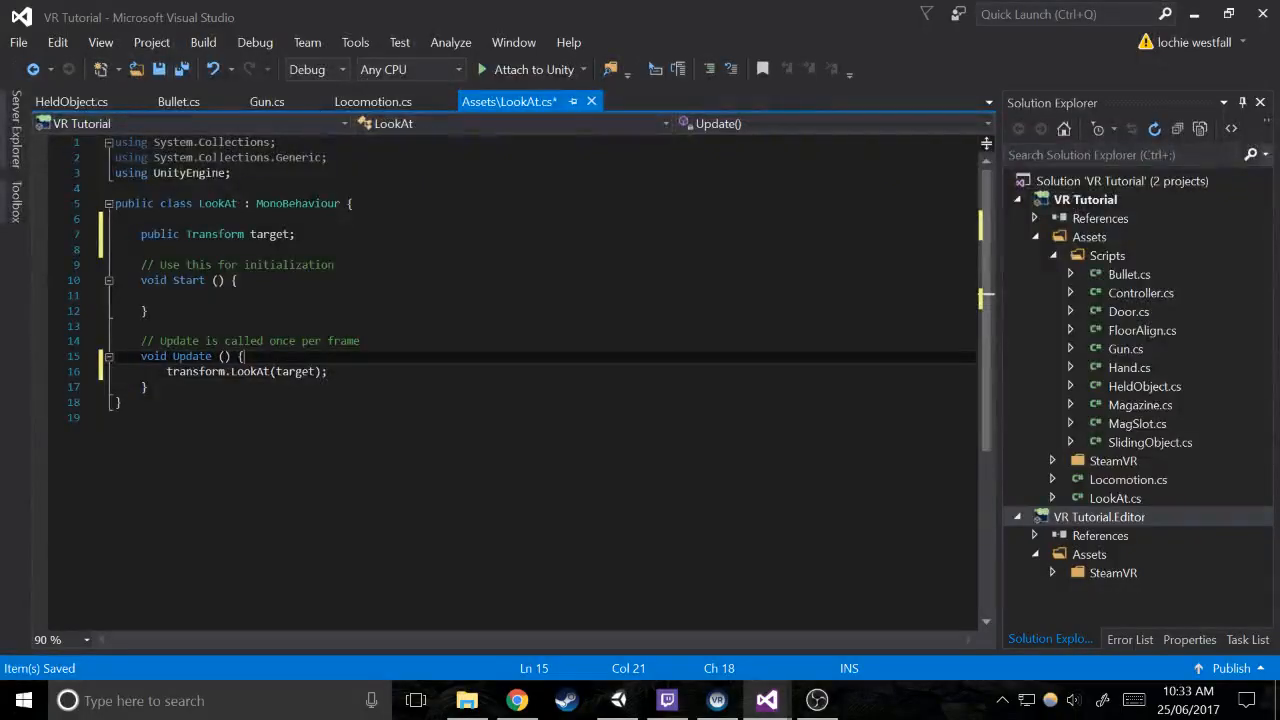
key("ctrl+a")
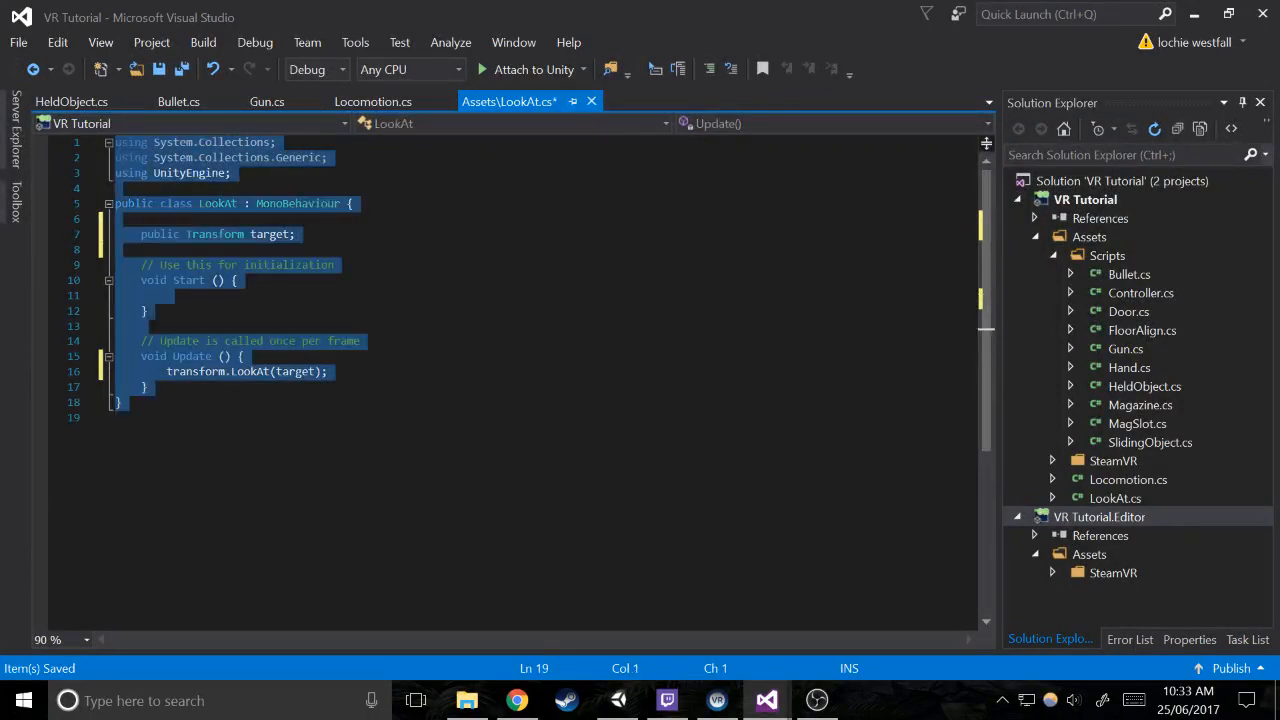
left_click(591, 102)
left_click(620, 478)
left_click(618, 700)
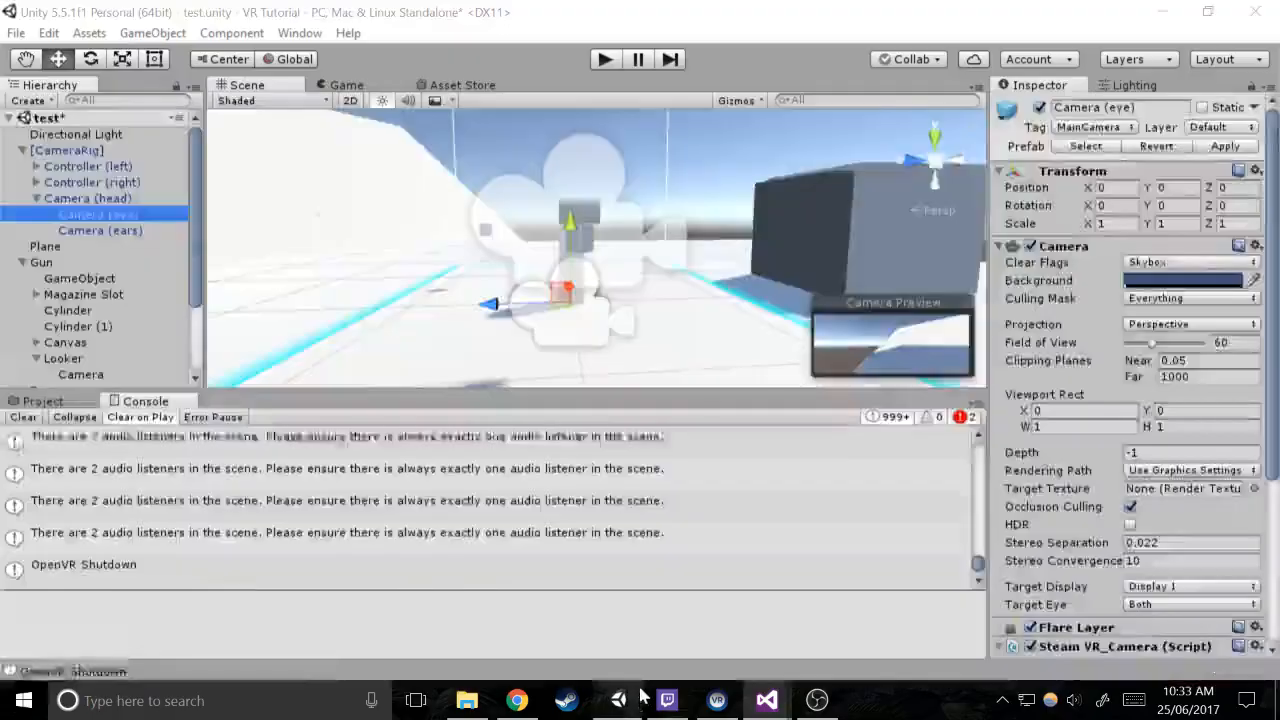
Assign Camera (eye) as the Target of the Look At script on Looker
scroll(1154, 421, "down", 5)
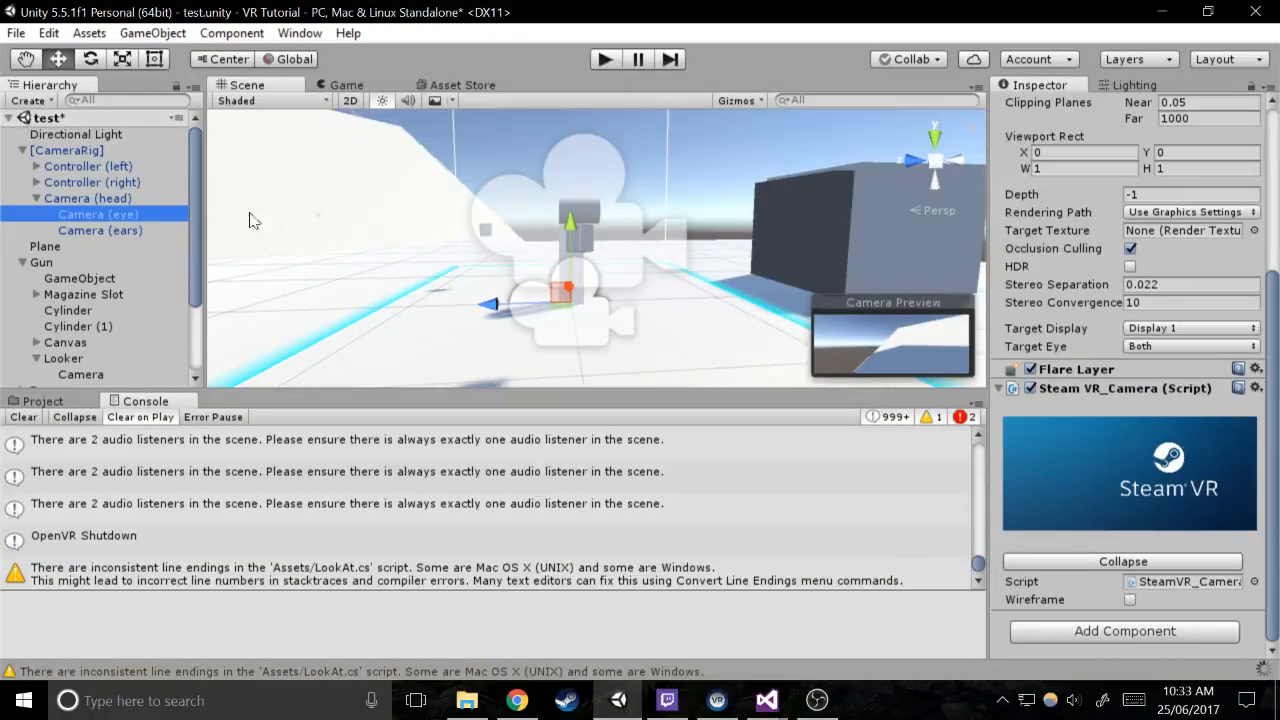
scroll(82, 251, "down", 3)
left_click(81, 314)
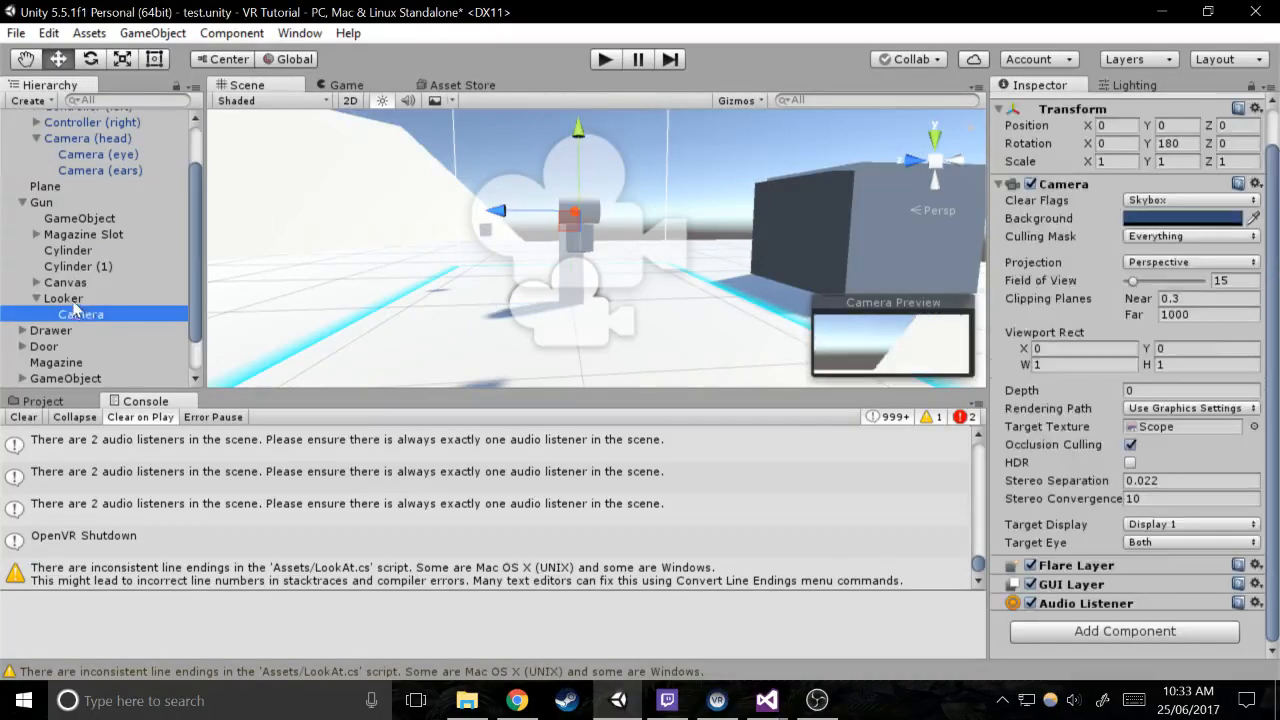
left_click(63, 298)
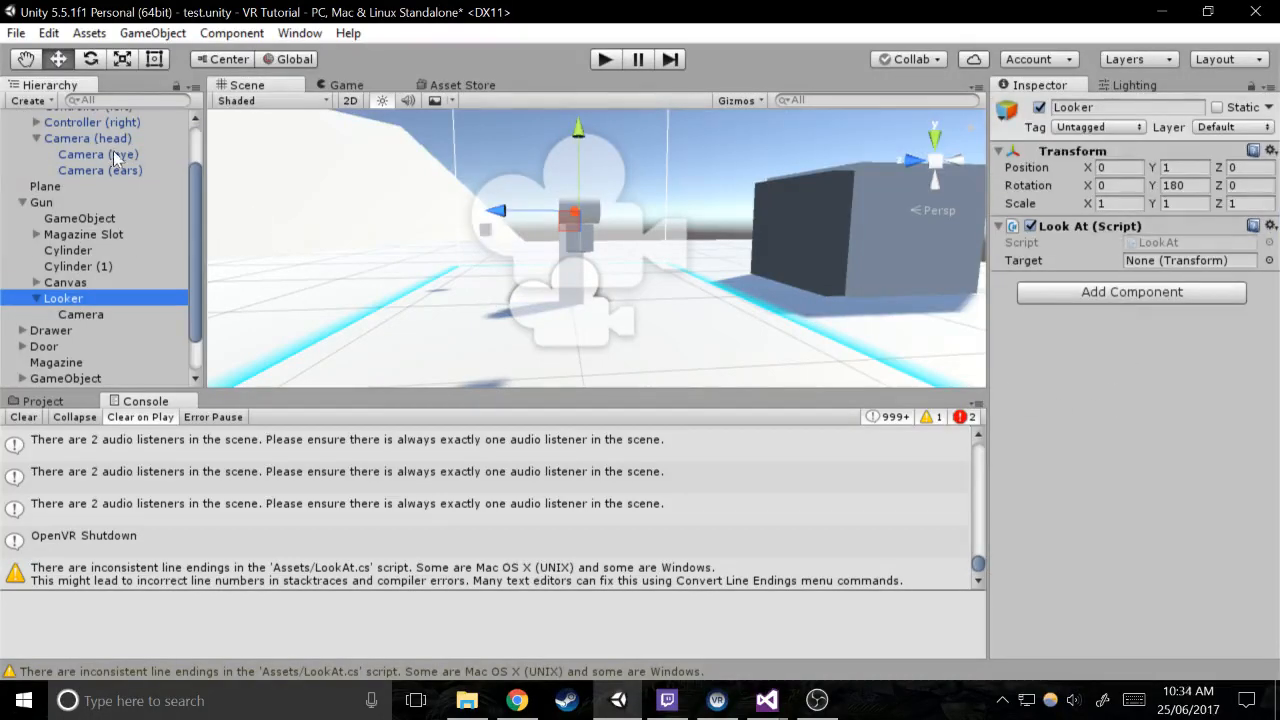
left_click_drag(116, 158, 434, 157)
left_click_drag(236, 245, 185, 263)
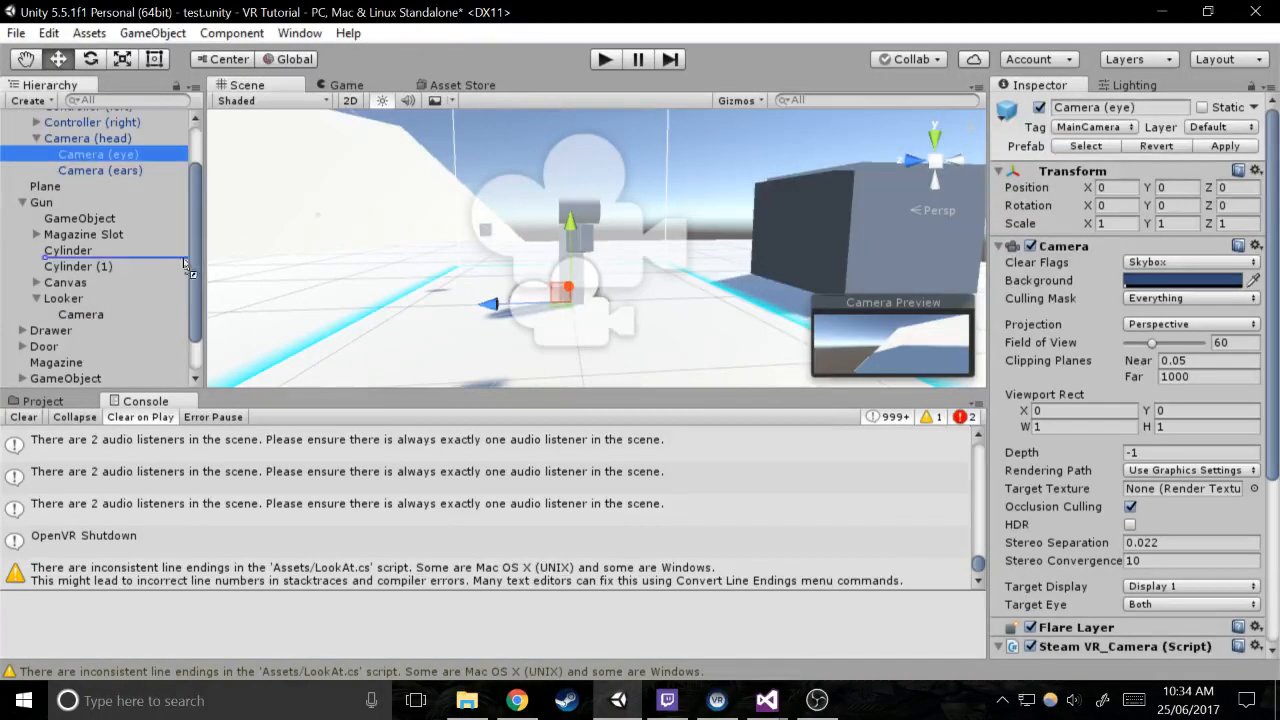
left_click(81, 314)
left_click(70, 298)
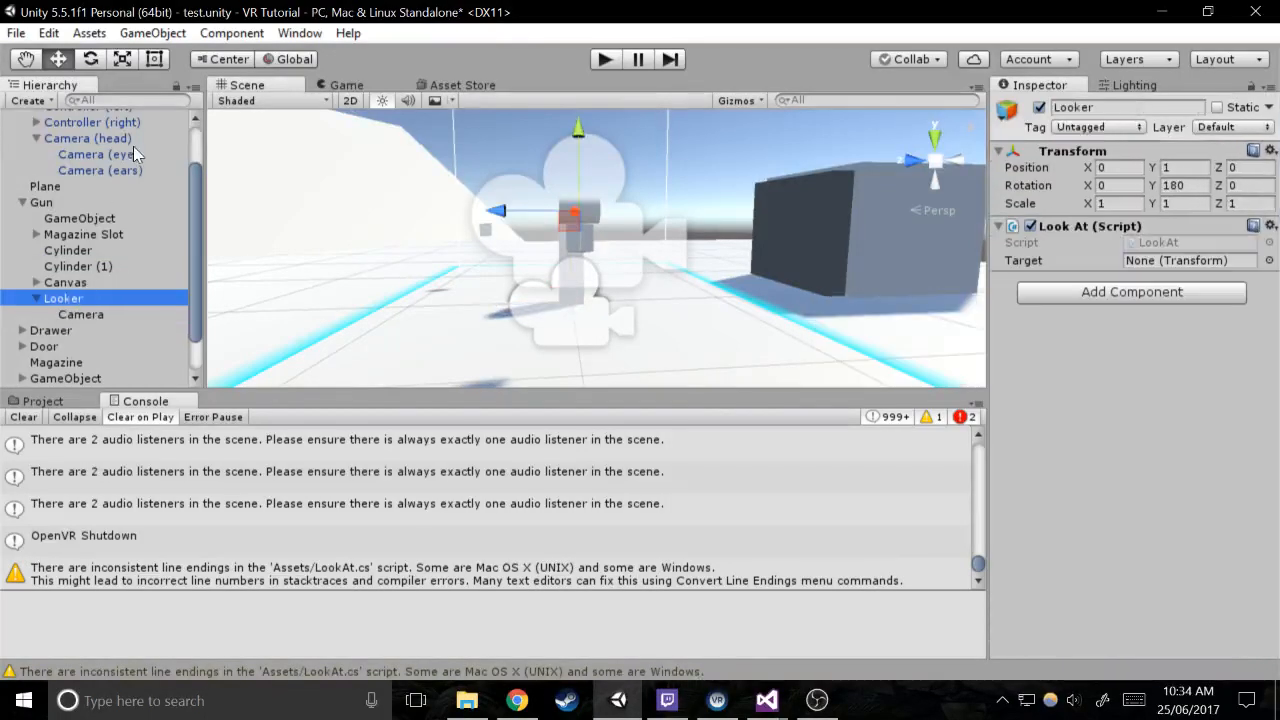
left_click_drag(135, 154, 1130, 199)
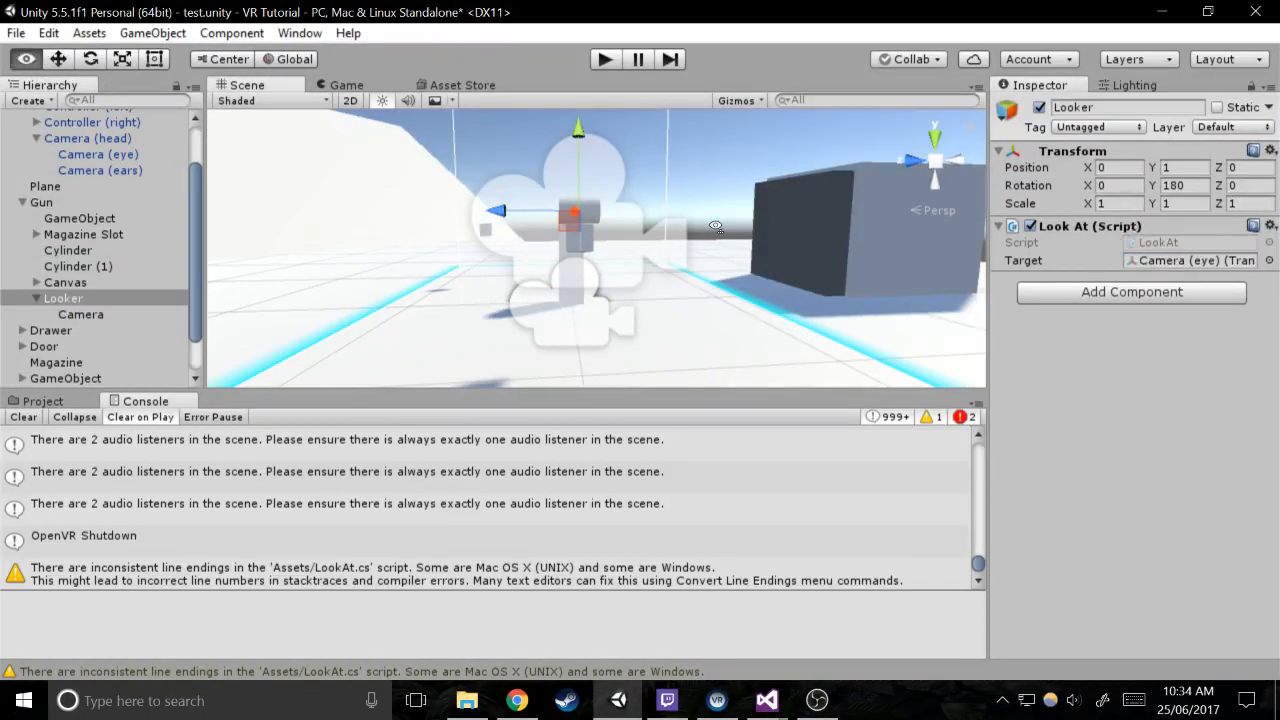
Run the scene in play mode to test the scope camera
left_click_drag(716, 228, 616, 120, "alt")
left_click(604, 59)
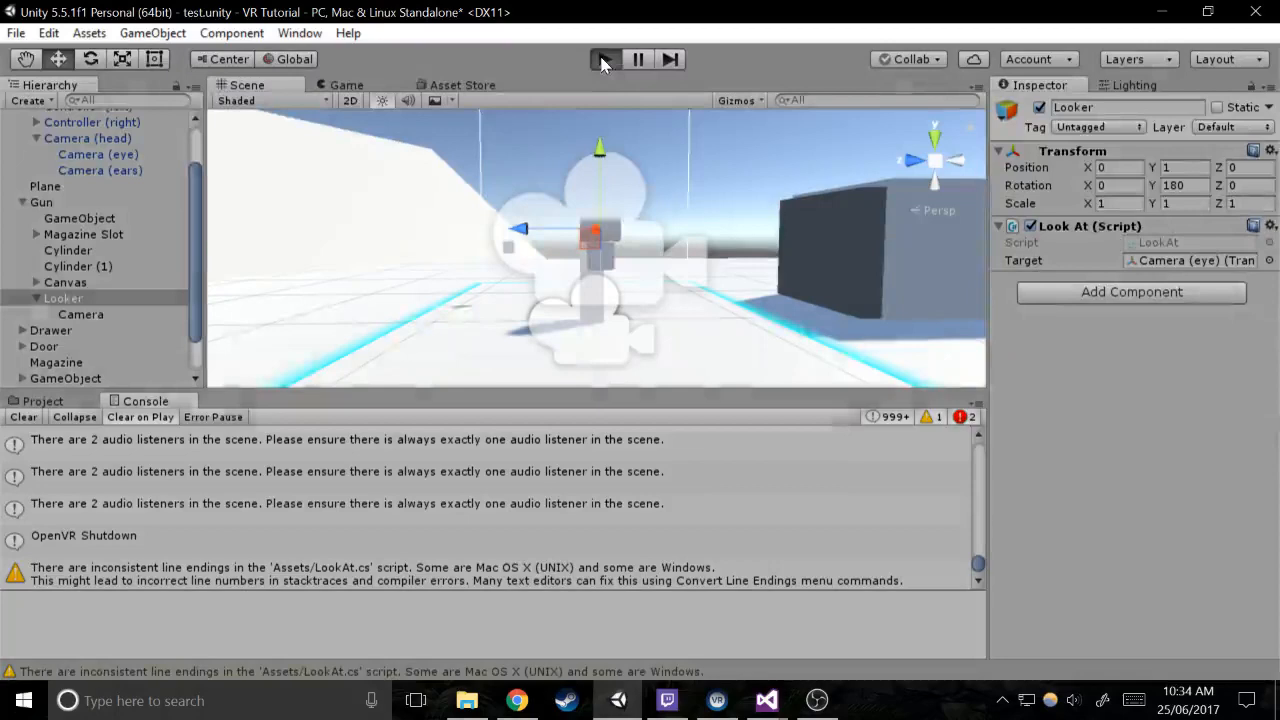
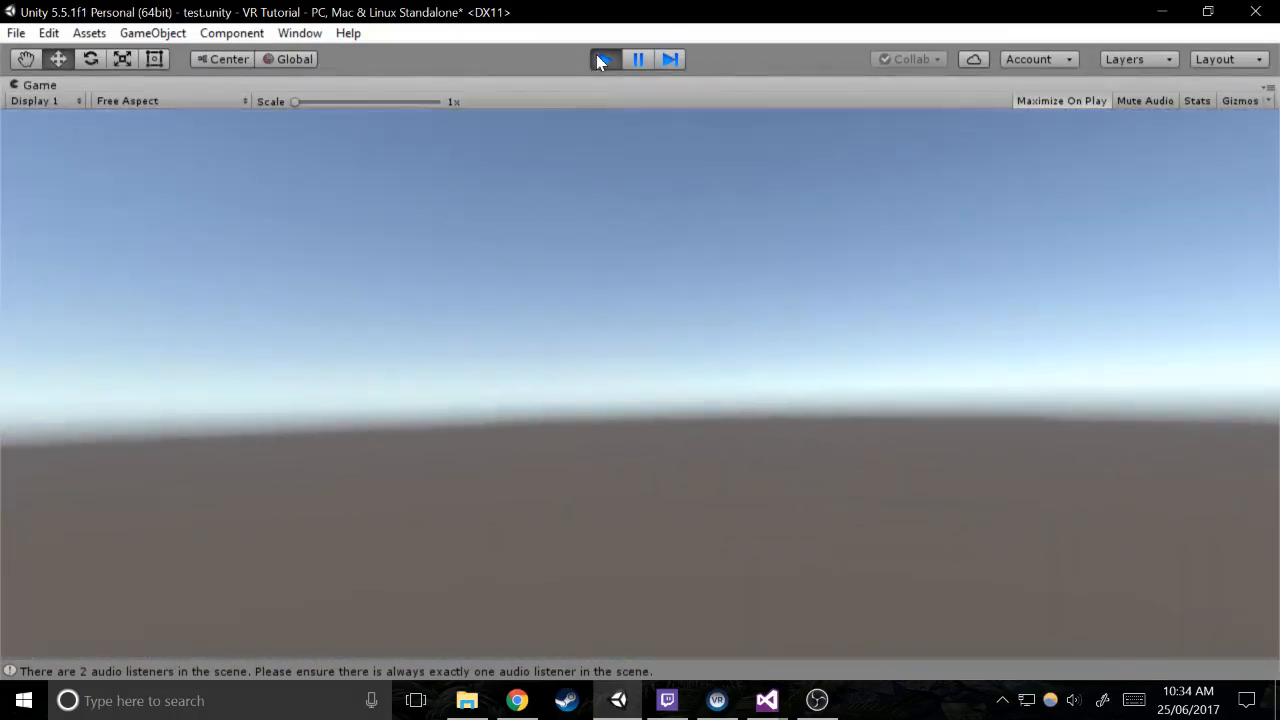
Stop the running play test and return to the gun in the scene
left_click(600, 62)
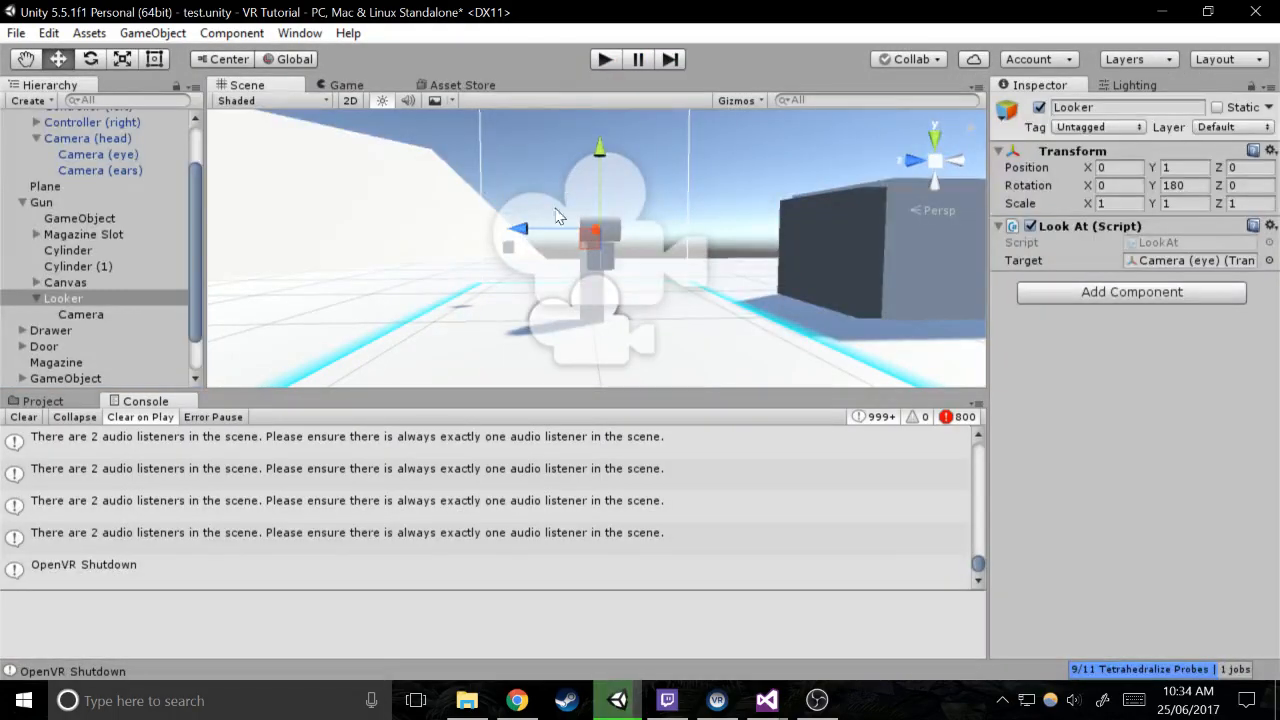
key("w")
right_click_drag(556, 209, 572, 271)
key("s")
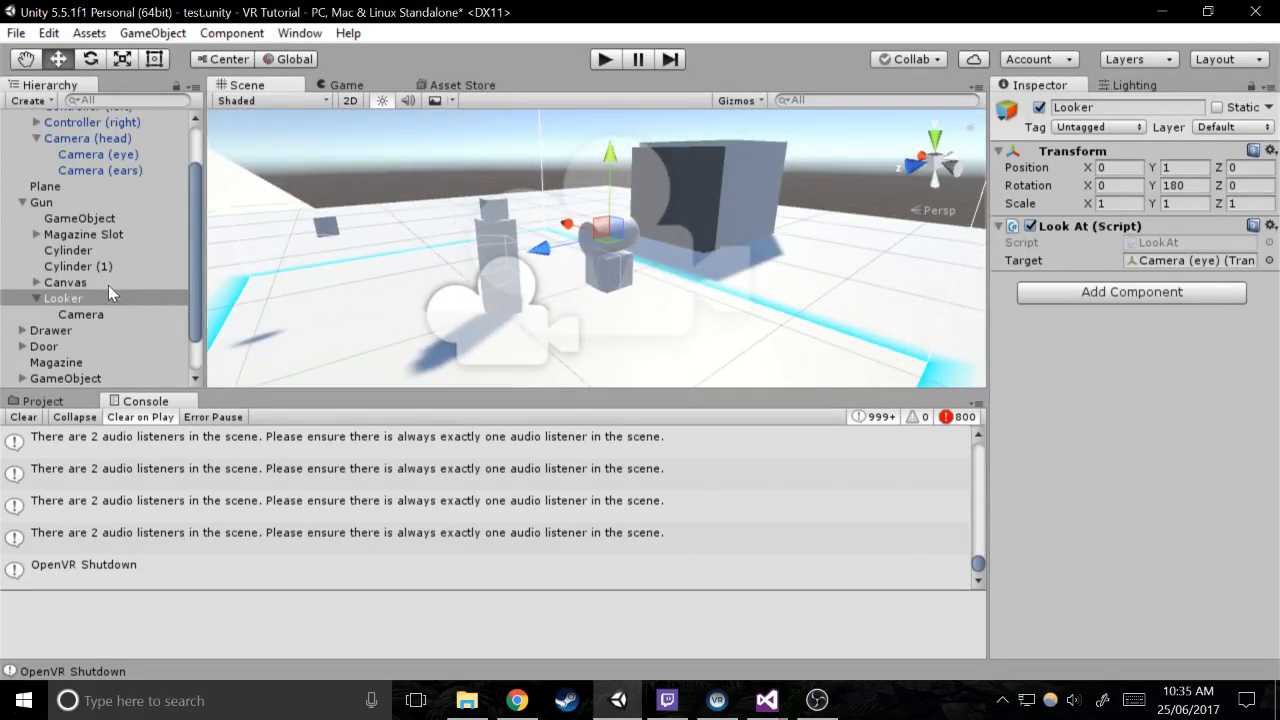
Create an empty child object under Gun and name it Scope
left_click(57, 204)
right_click_drag(470, 250, 451, 249)
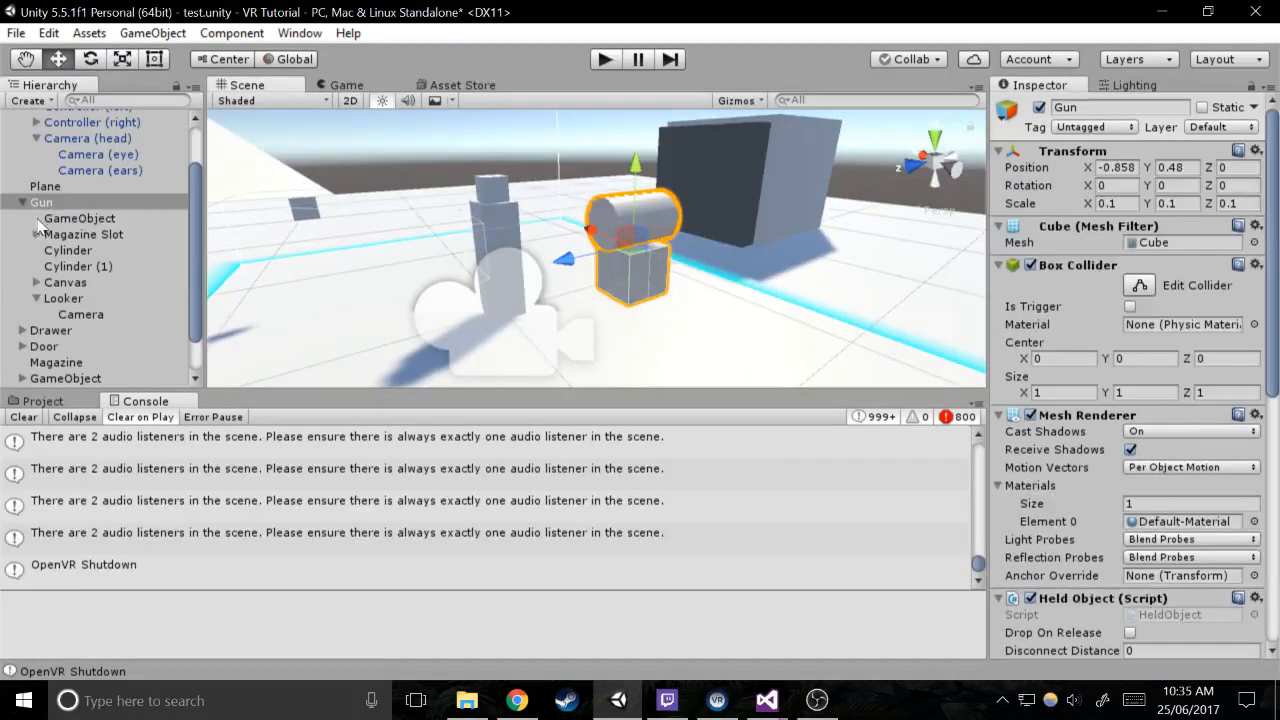
left_click(65, 300)
right_click(64, 203)
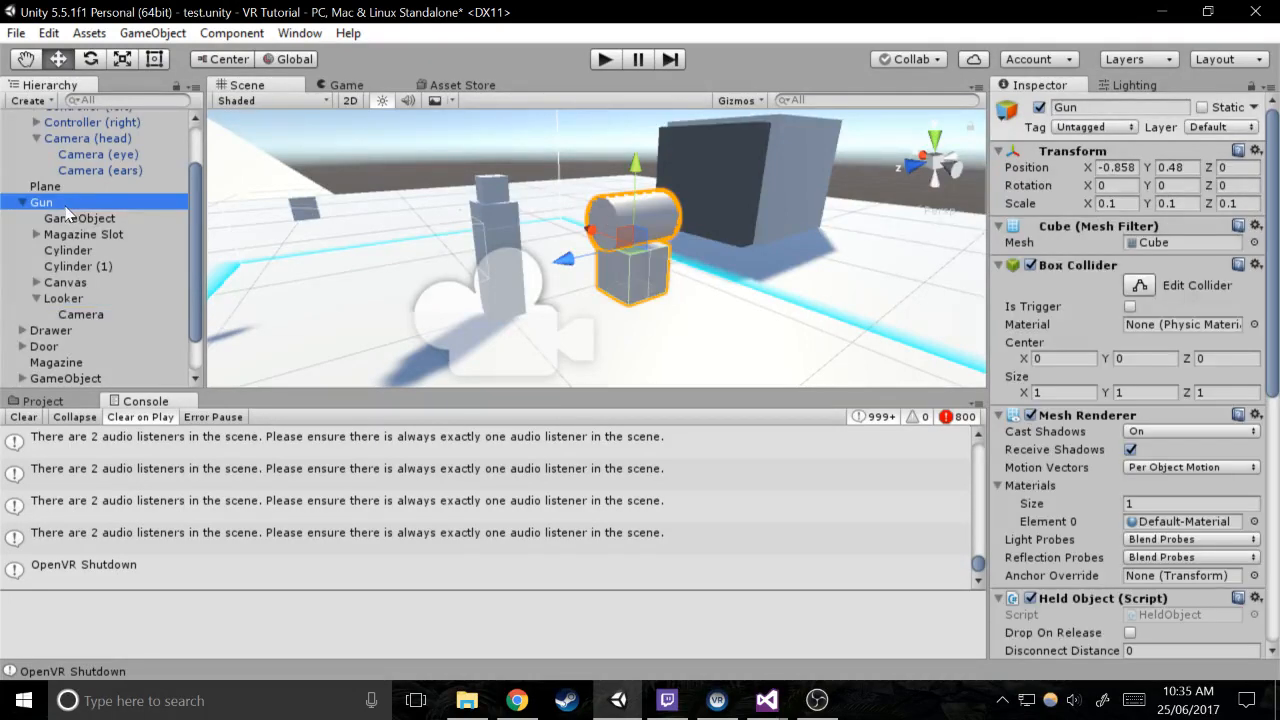
left_click(137, 373)
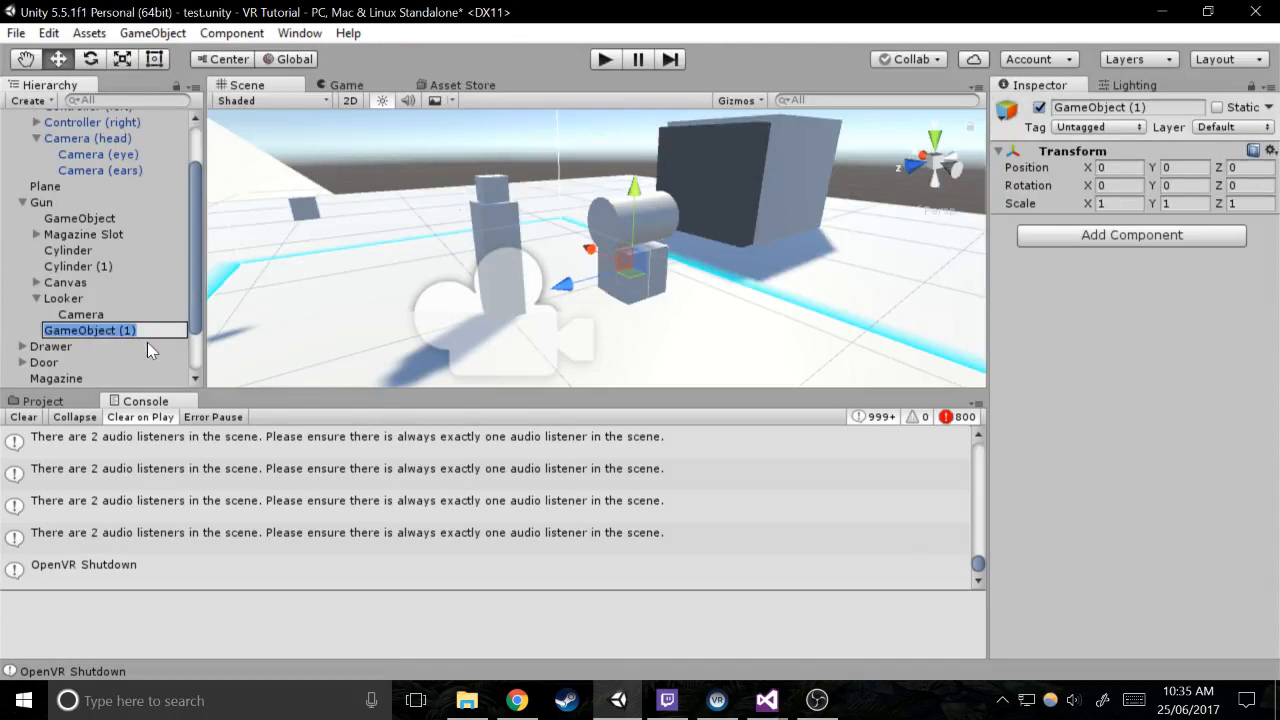
type("Scope")
key("Return")
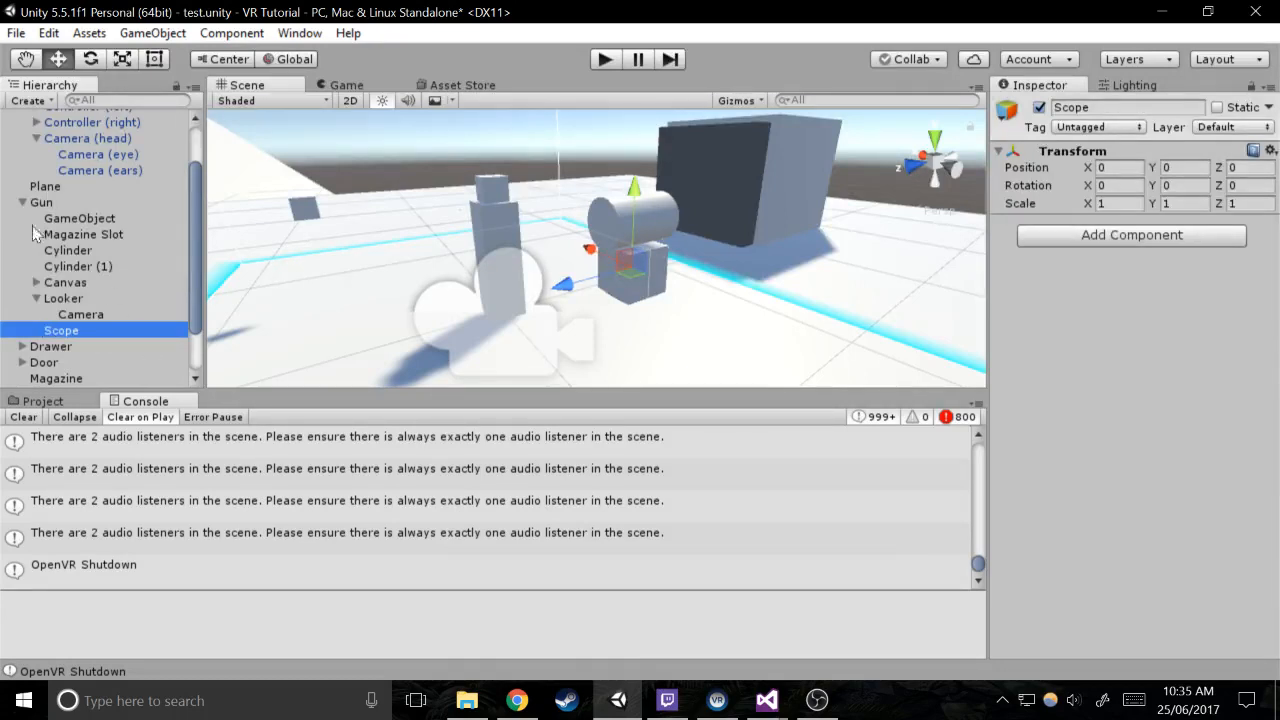
Try nesting Cylinder, Cylinder (1), Canvas and Looker under Scope at its current position, and undo the move
left_click(65, 250)
left_click(70, 298, "shift")
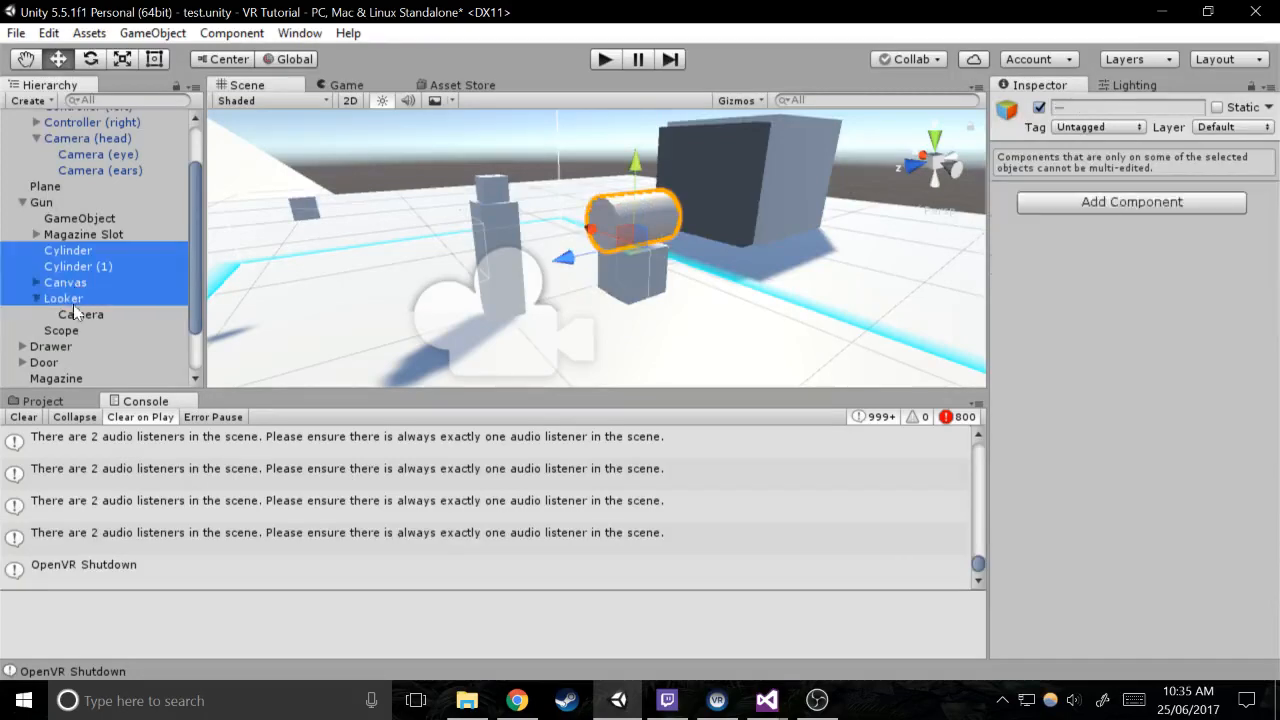
left_click_drag(57, 300, 68, 331)
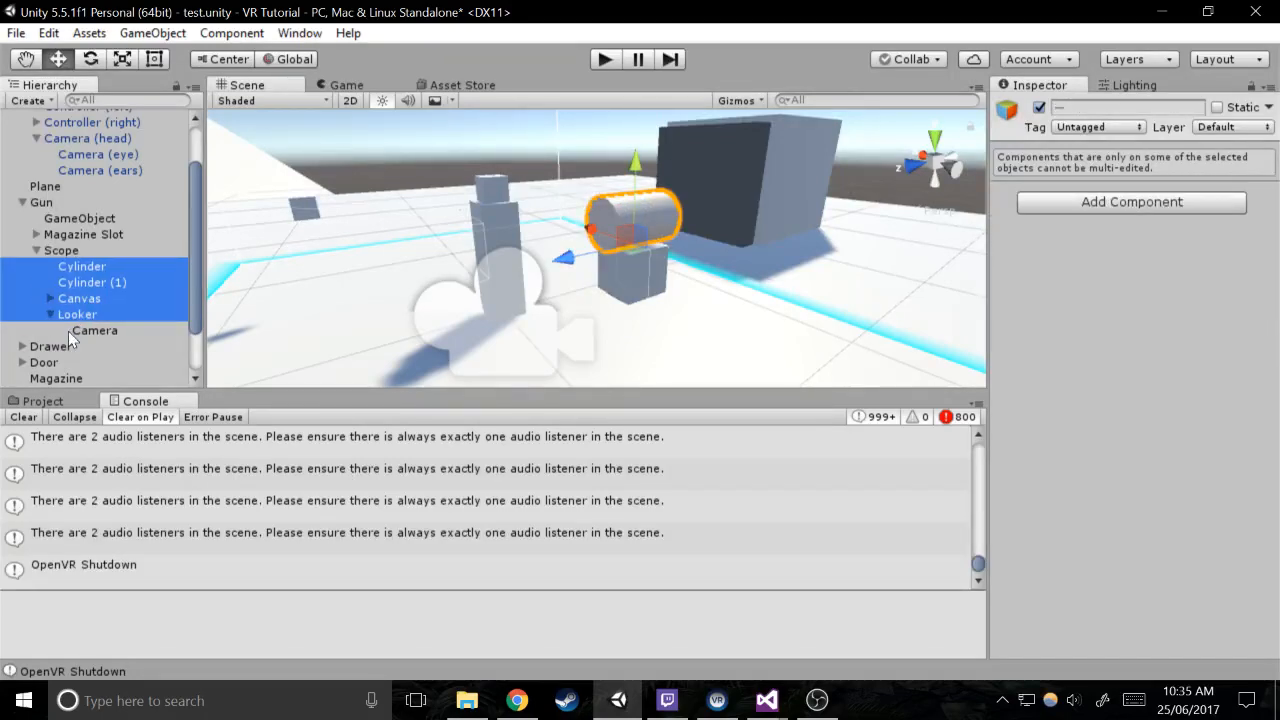
left_click(80, 262)
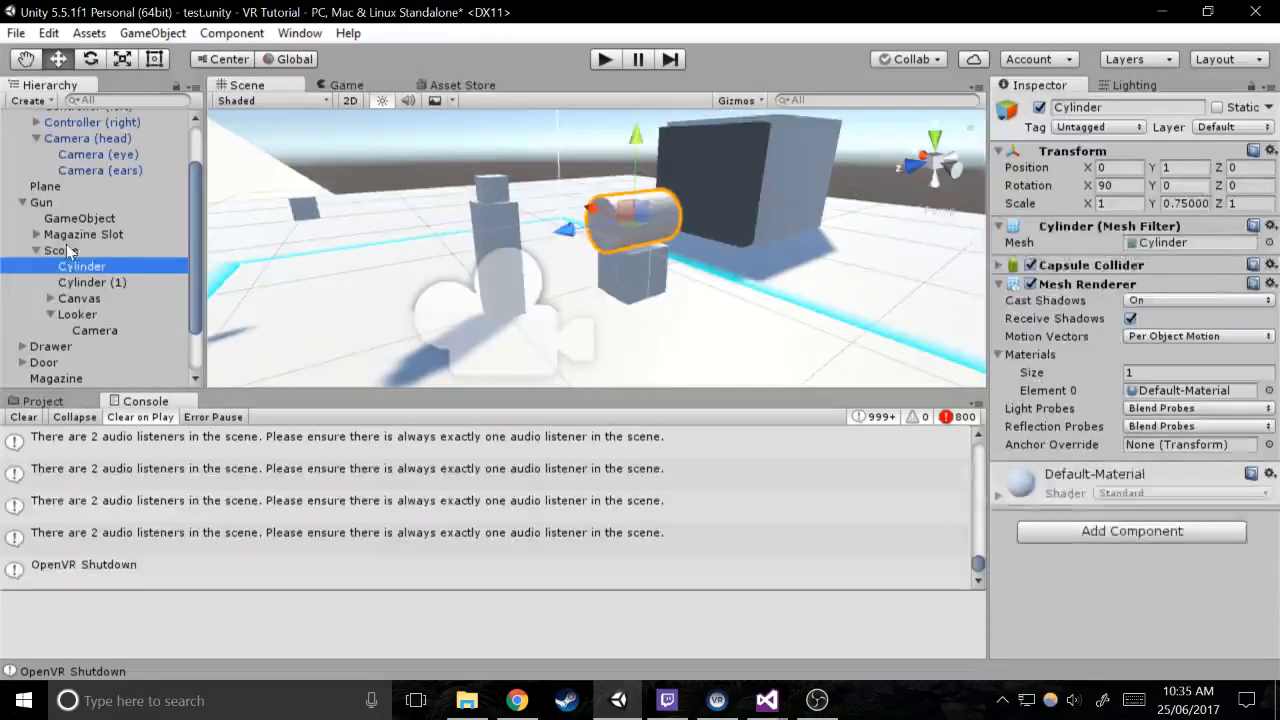
left_click(49, 313)
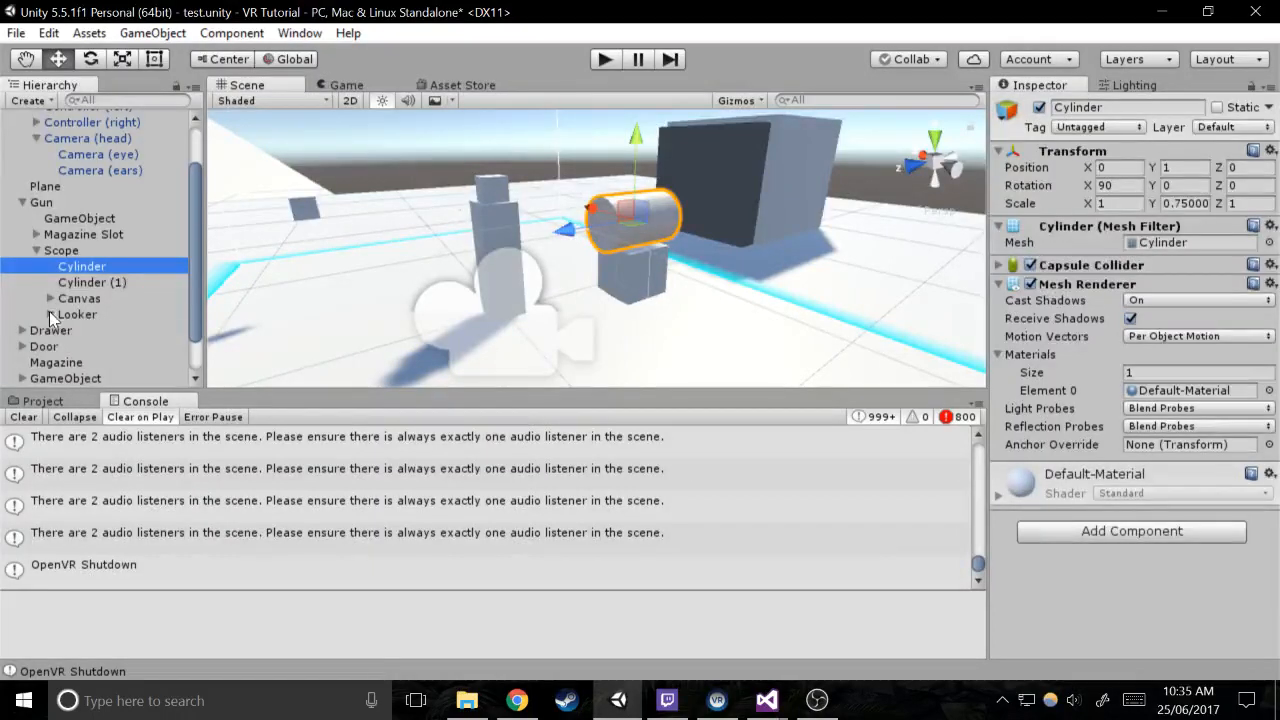
left_click(53, 312, "shift")
left_click_drag(73, 258, 72, 245)
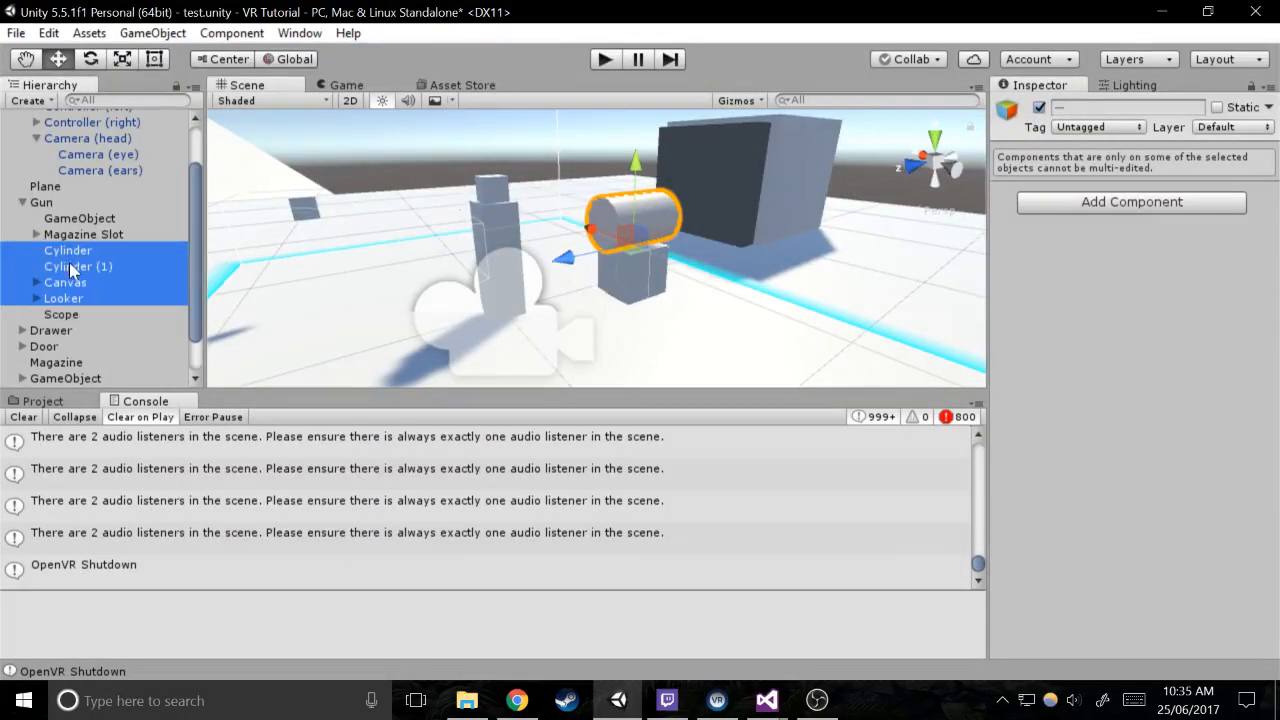
Set Scope's Y position to 1 and make Cylinder, Cylinder (1), Canvas and Looker its children
left_click(62, 314)
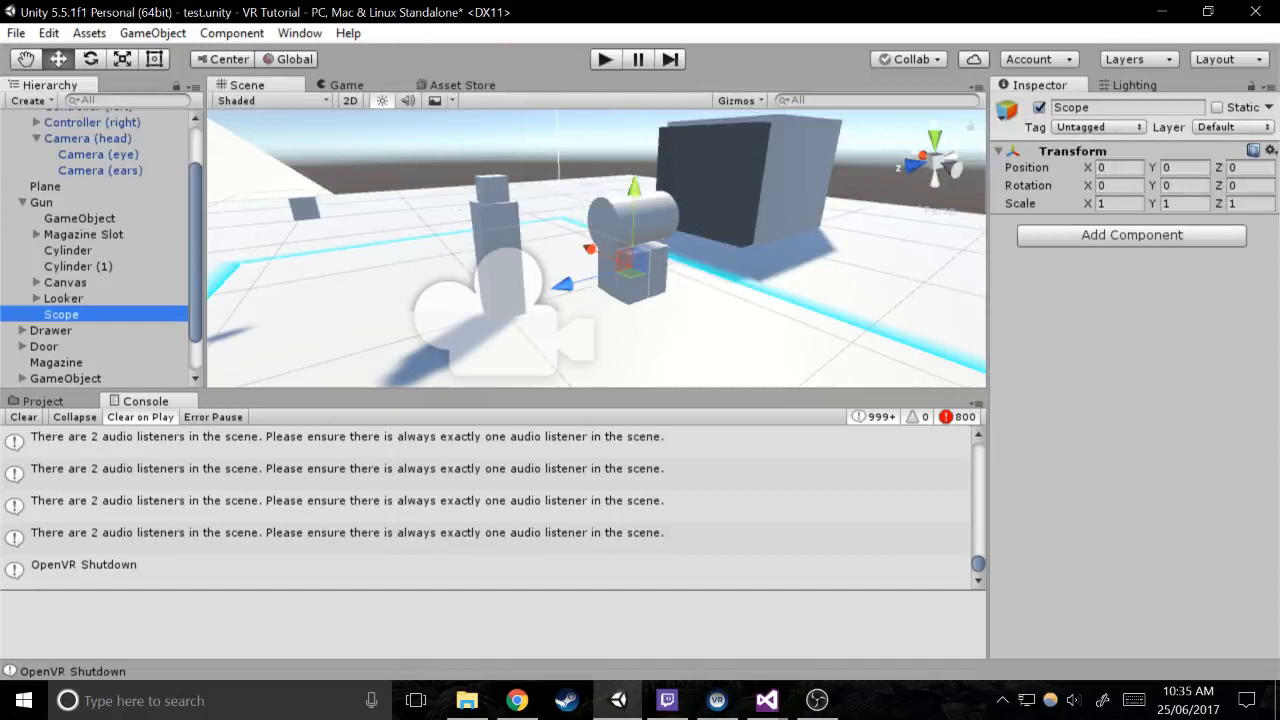
left_click(68, 298)
left_click(82, 255, "shift")
key("f")
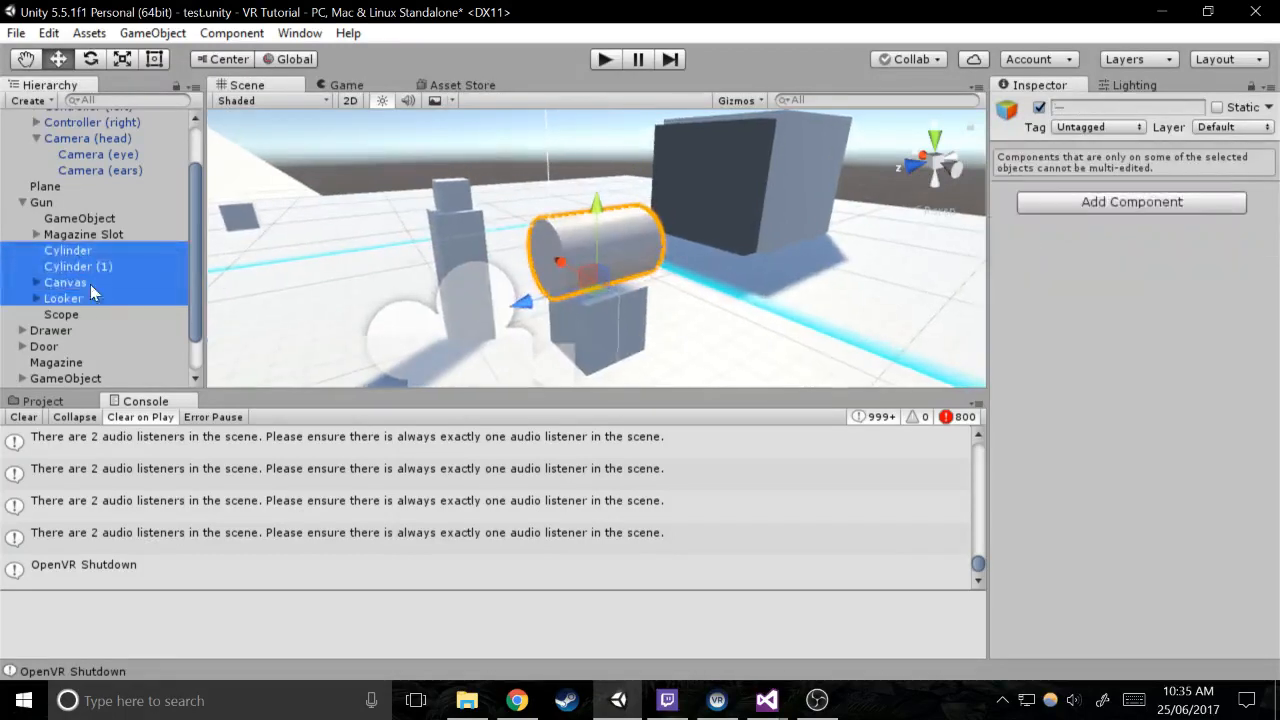
left_click_drag(91, 287, 86, 317)
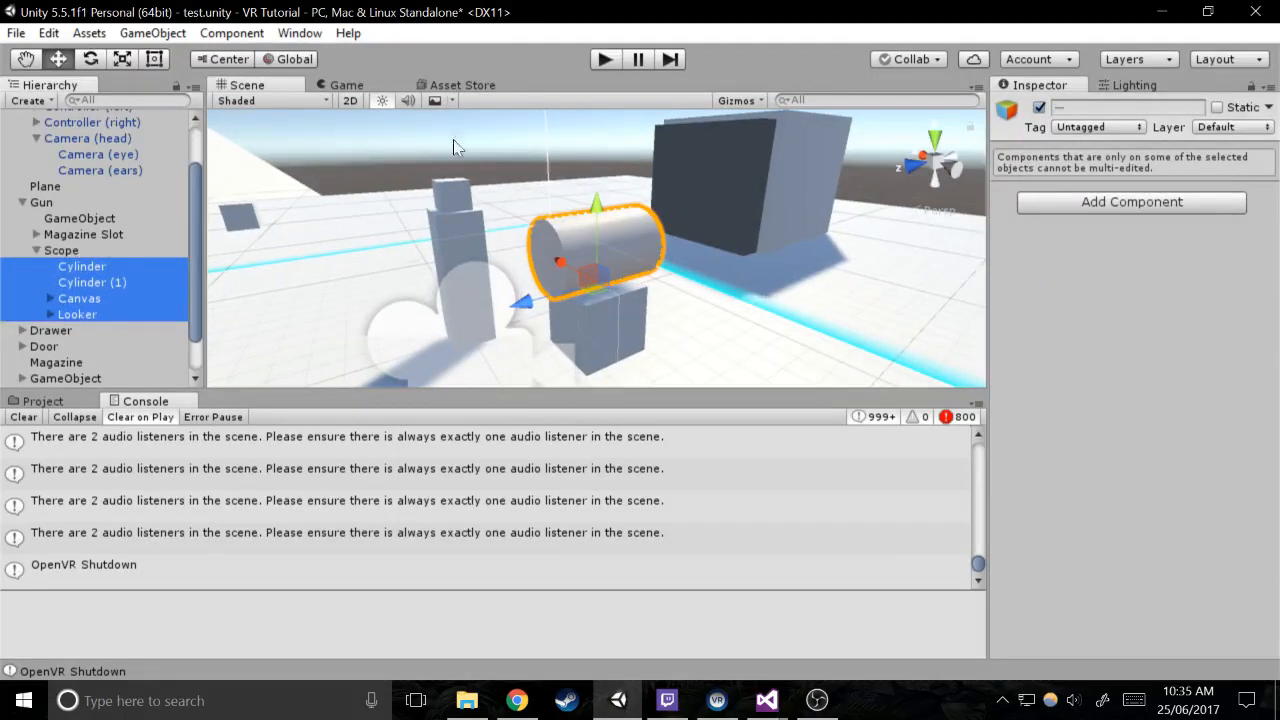
left_click_drag(453, 147, 927, 215, "alt")
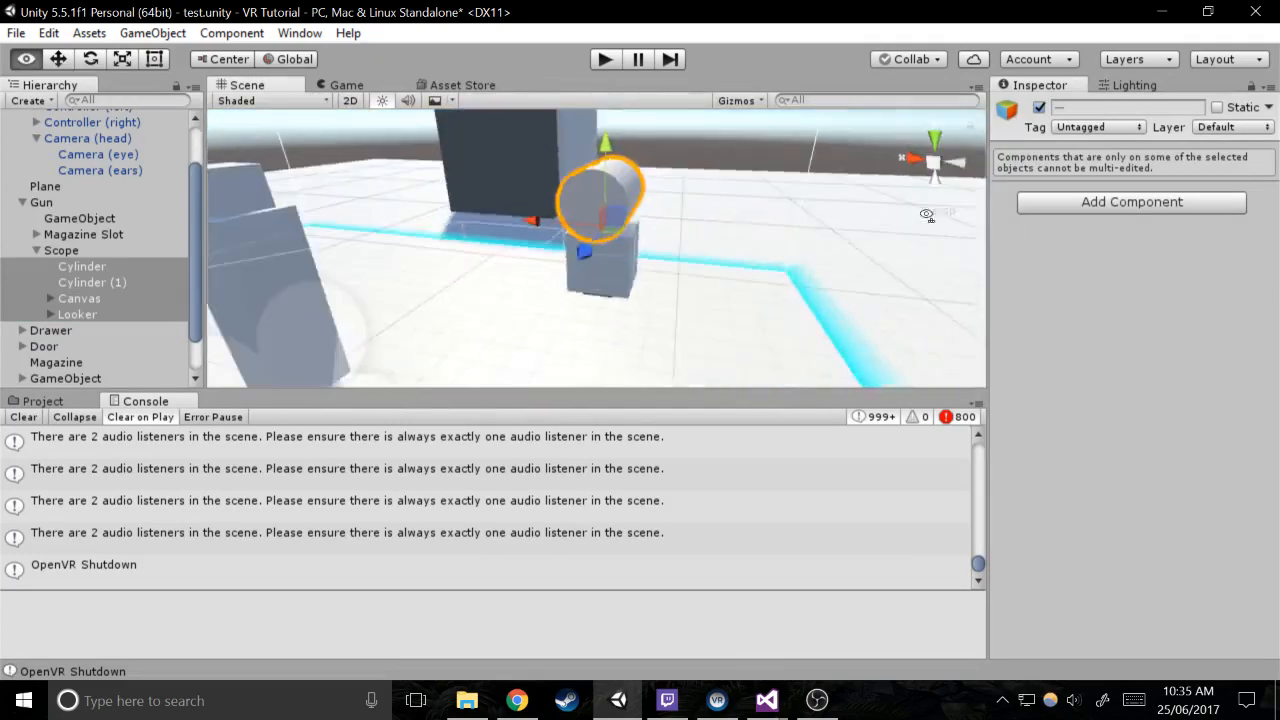
Create a 3D cube as a child of Scope
left_click(80, 314)
left_click(62, 251)
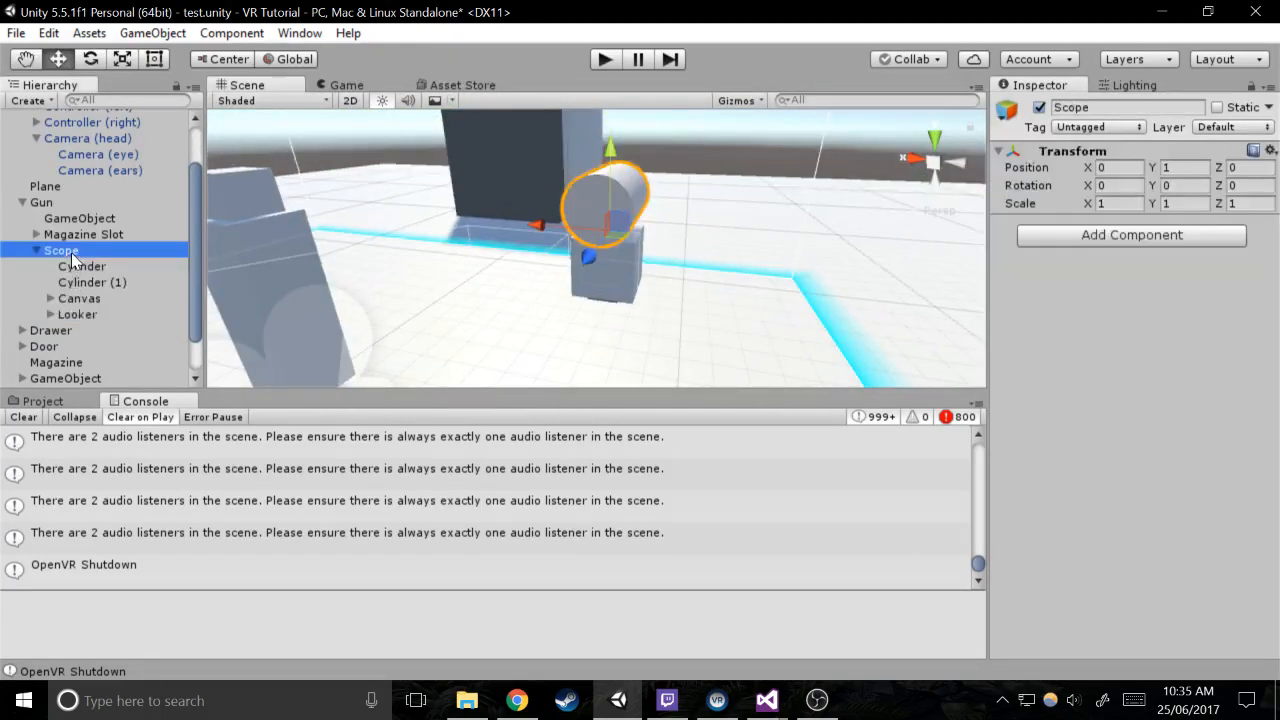
right_click(72, 255)
mouse_move(160, 437)
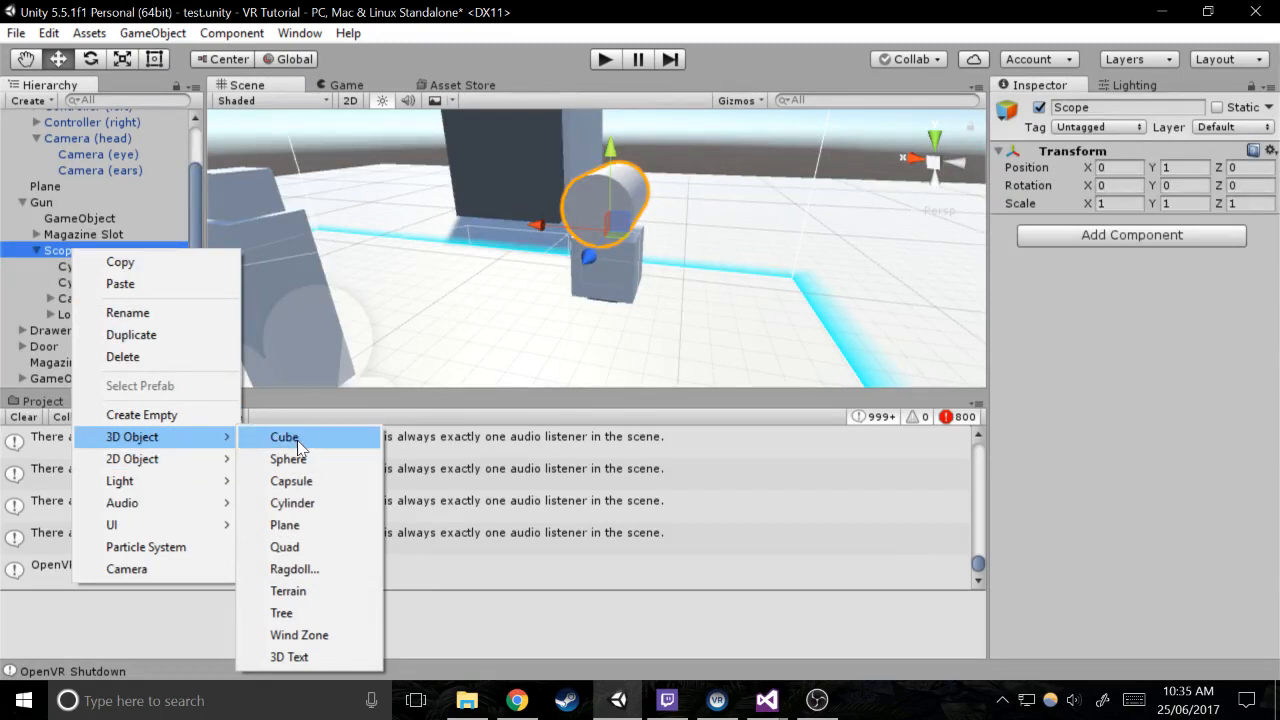
left_click(285, 437)
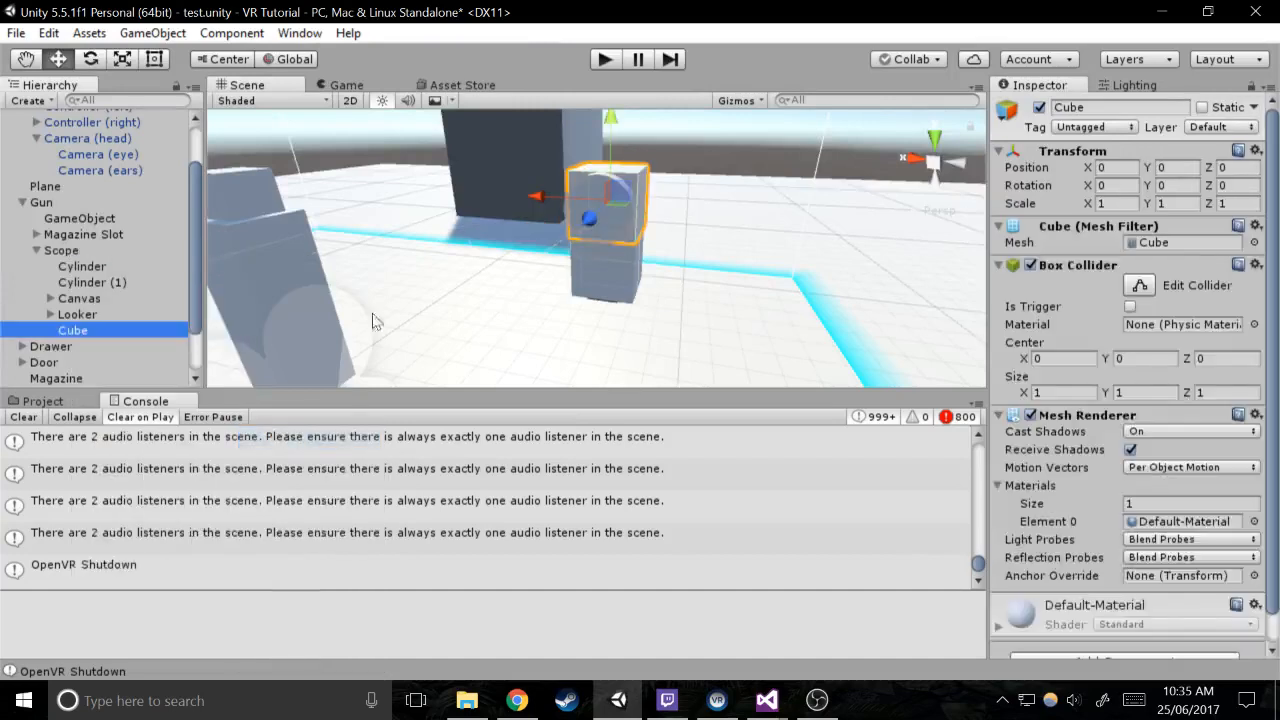
Scale the cube to 0.1 on all axes and set its Z position to 2
key("f")
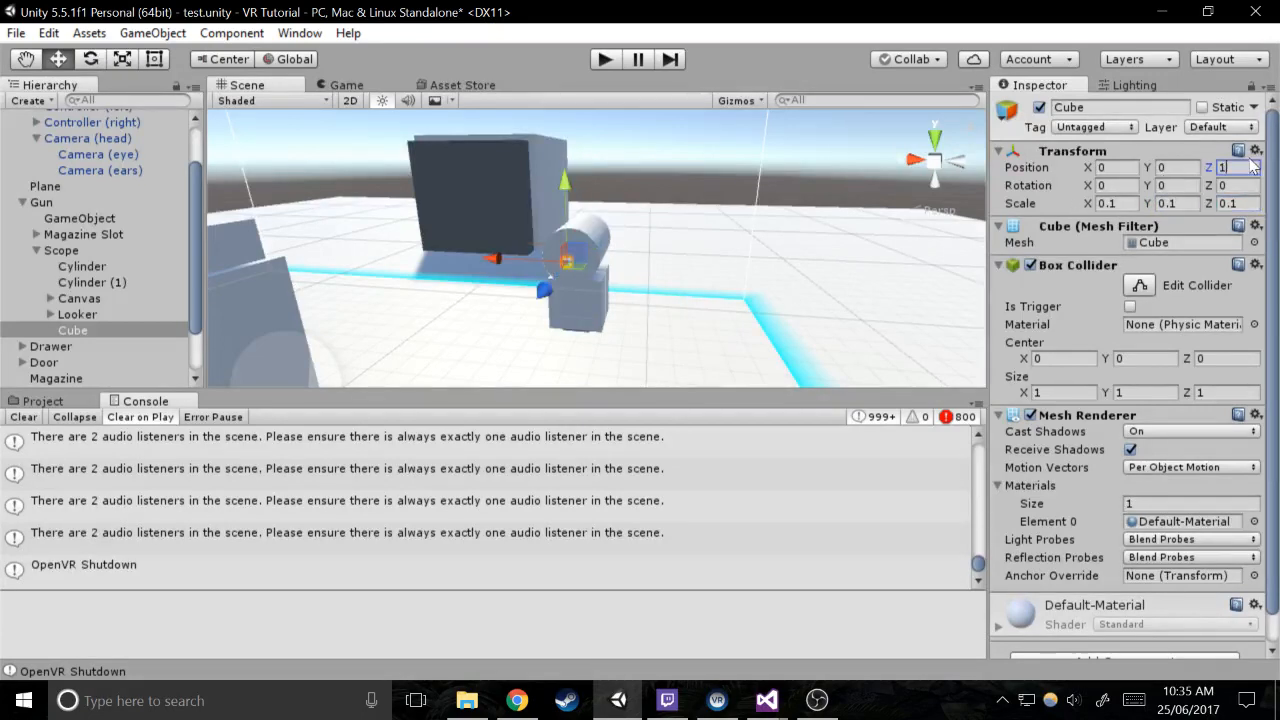
right_click_drag(815, 205, 266, 254)
scroll(793, 229, "up", 3)
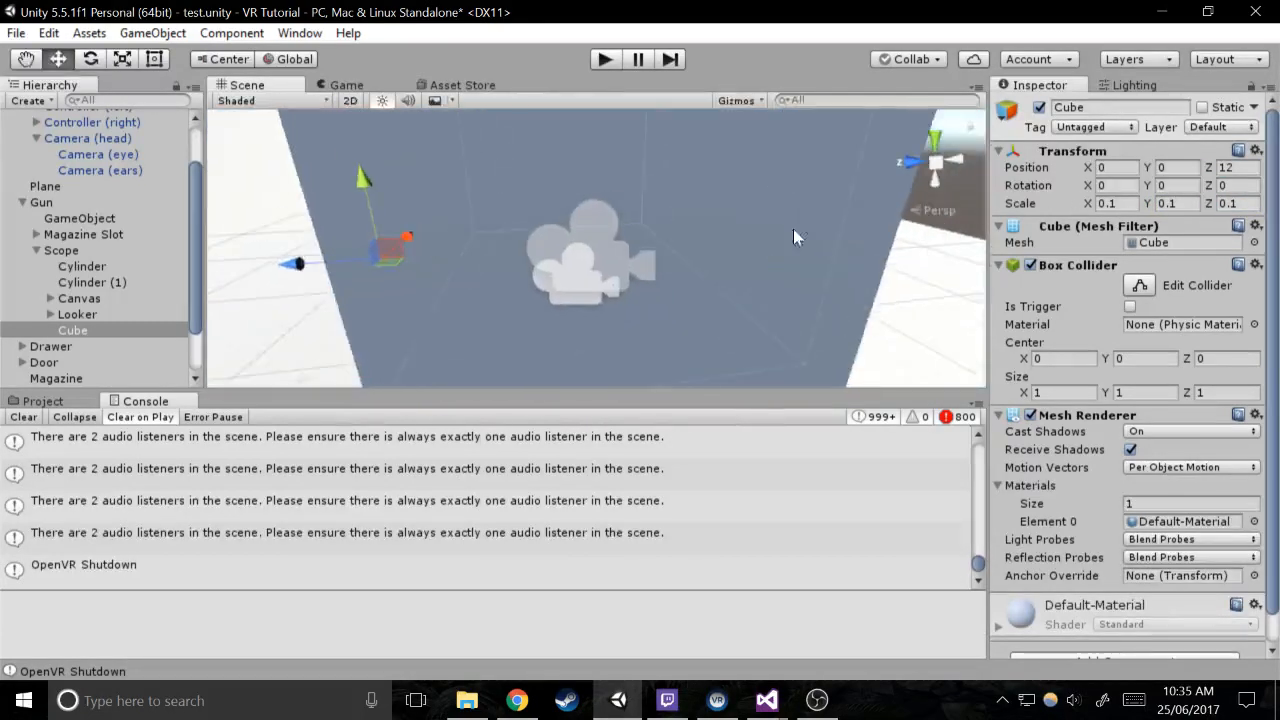
right_click_drag(793, 229, 723, 220)
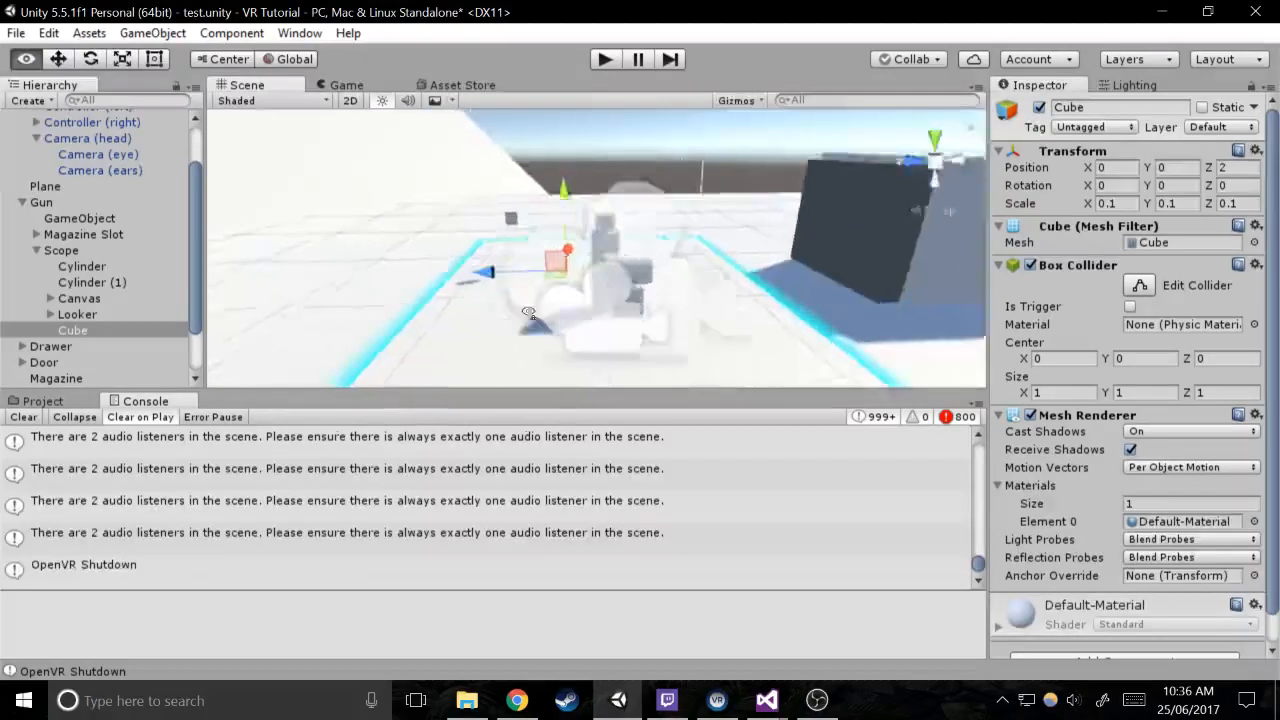
right_click_drag(532, 272, 570, 183)
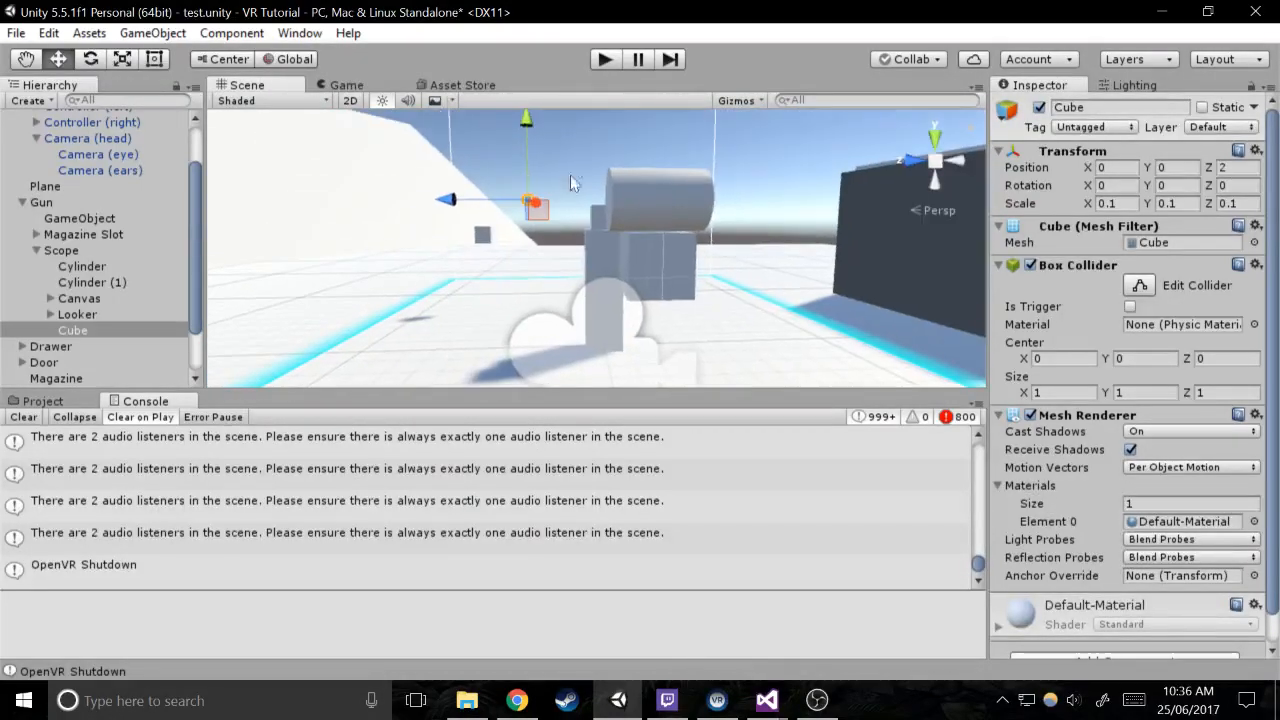
Run the scene in play mode to test the scope with the new cube, and stop it
left_click(605, 59)
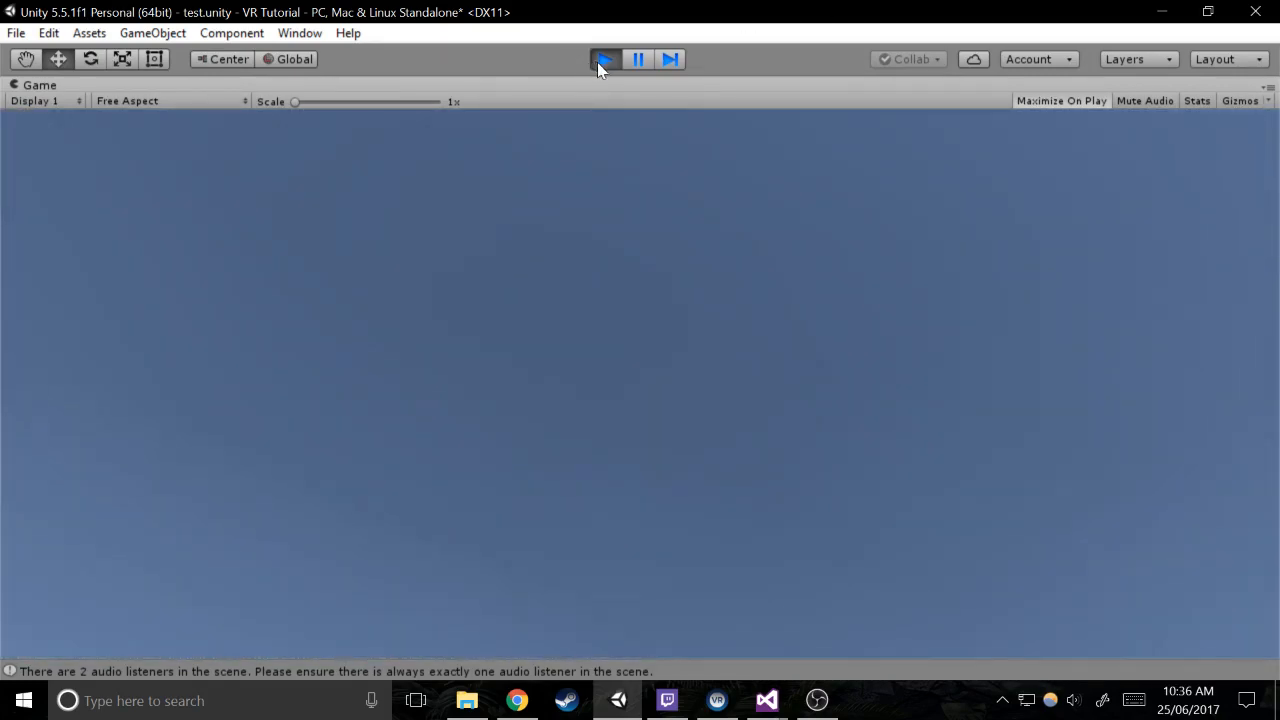
left_click(604, 59)
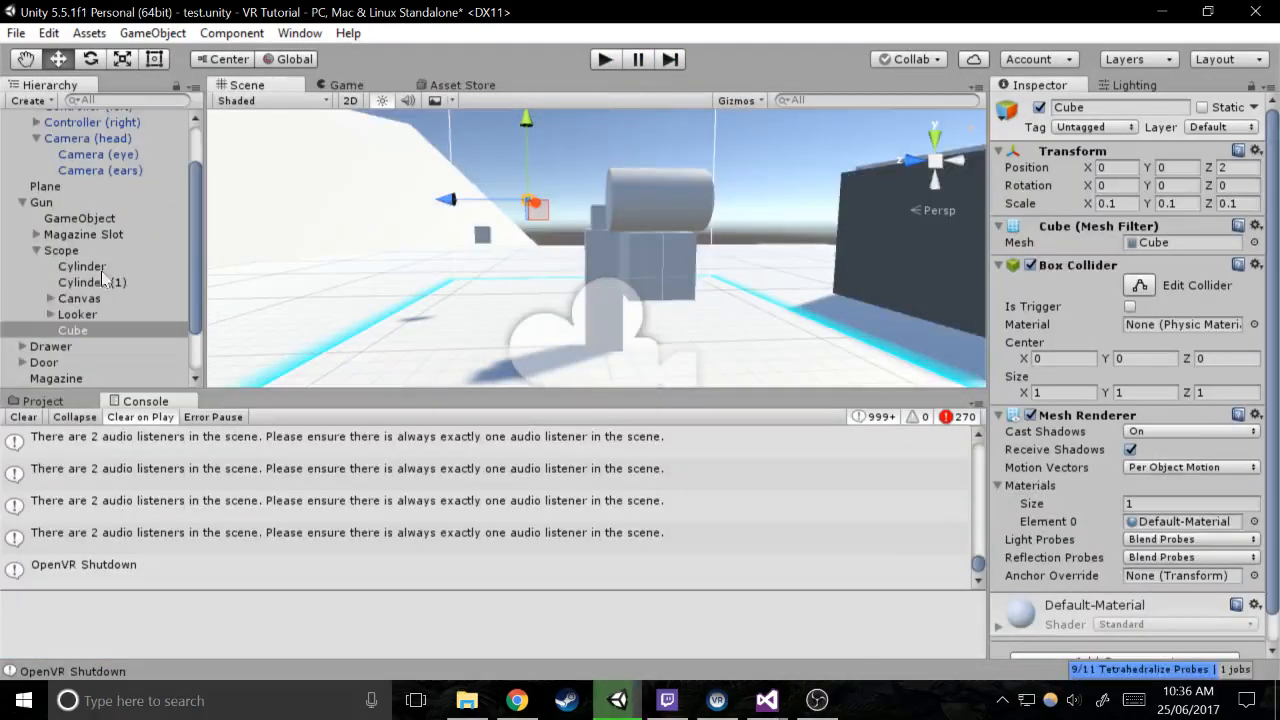
Set the near clipping plane of the Camera under Looker to 0.01 and test the scope in play mode
left_click(49, 315)
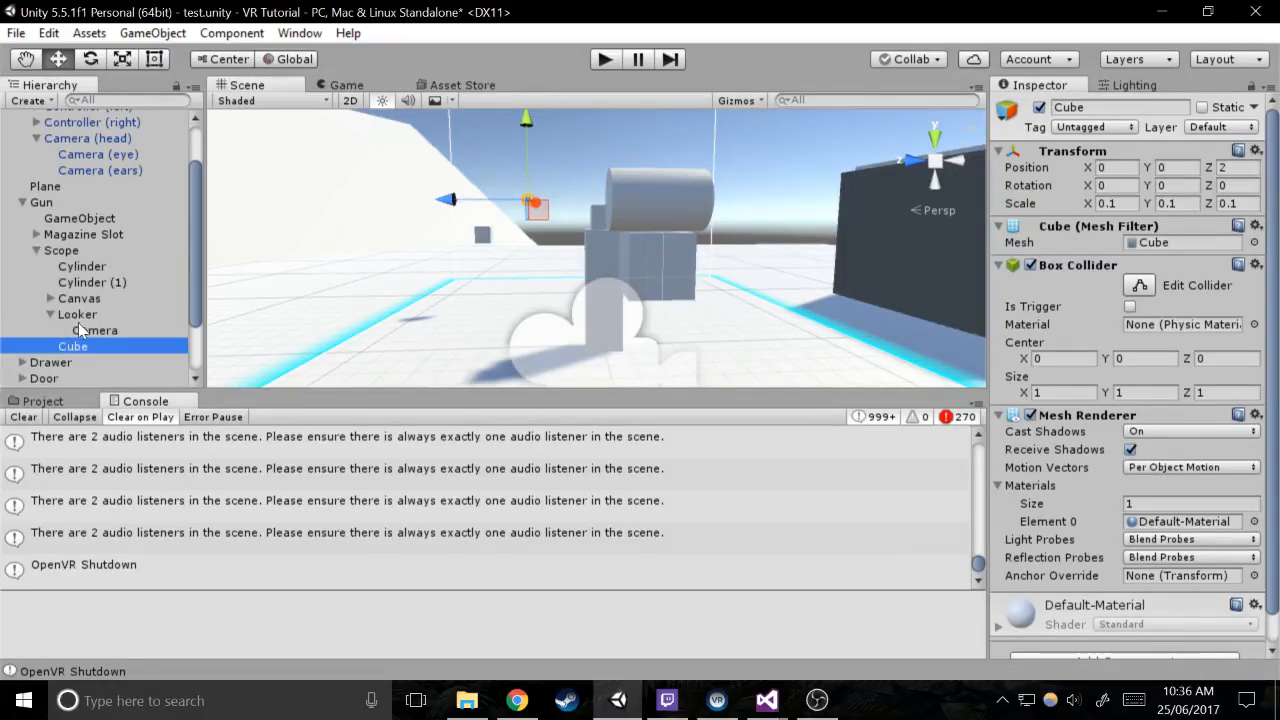
left_click(80, 329)
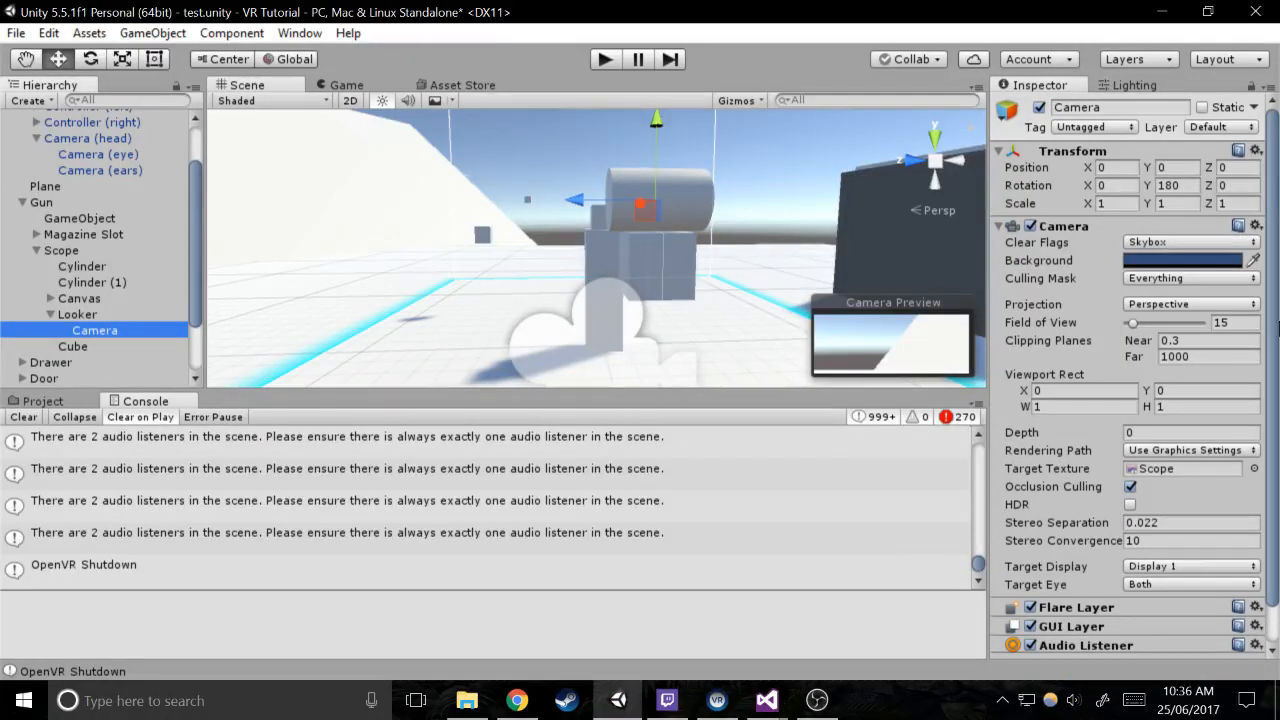
left_click(1208, 341)
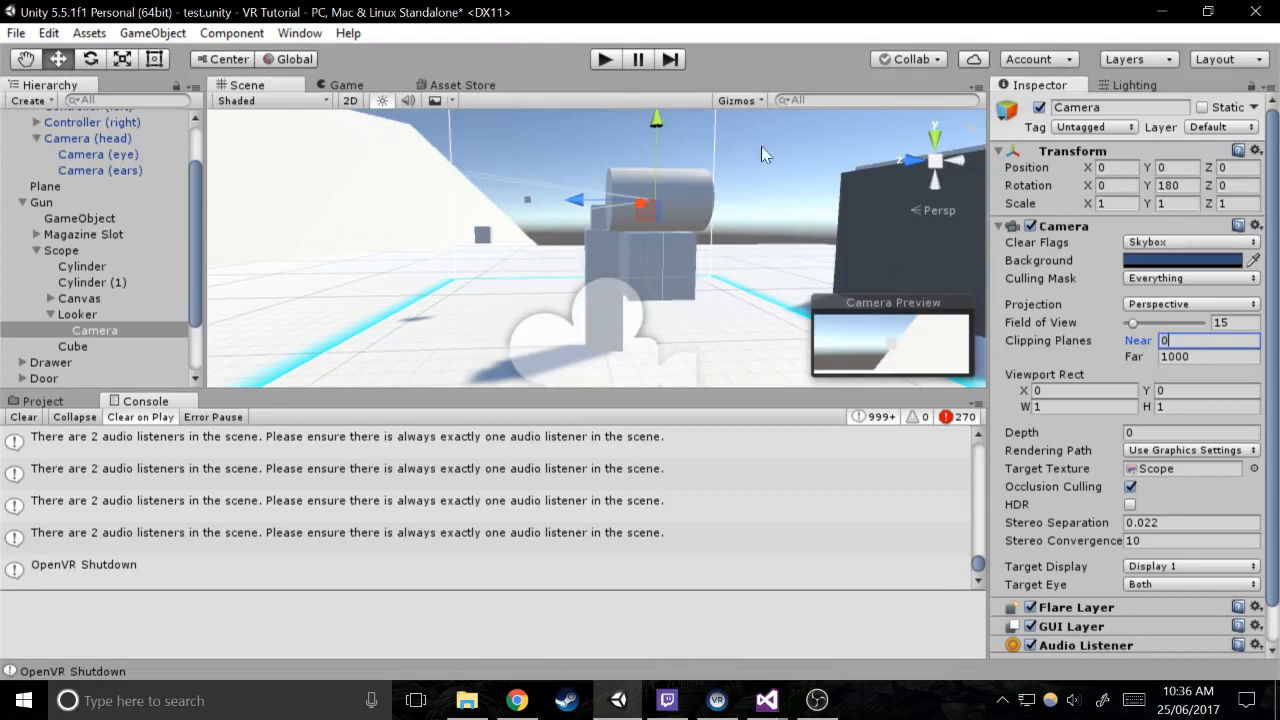
left_click(616, 59)
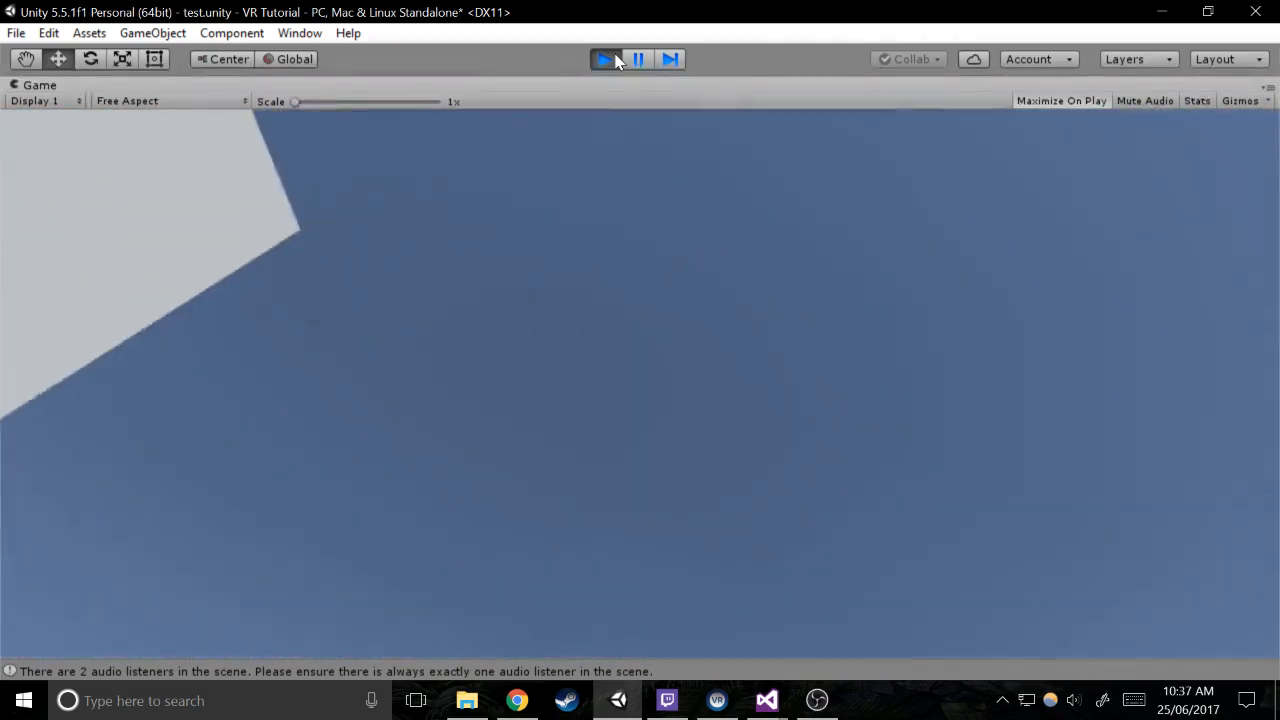
left_click(606, 59)
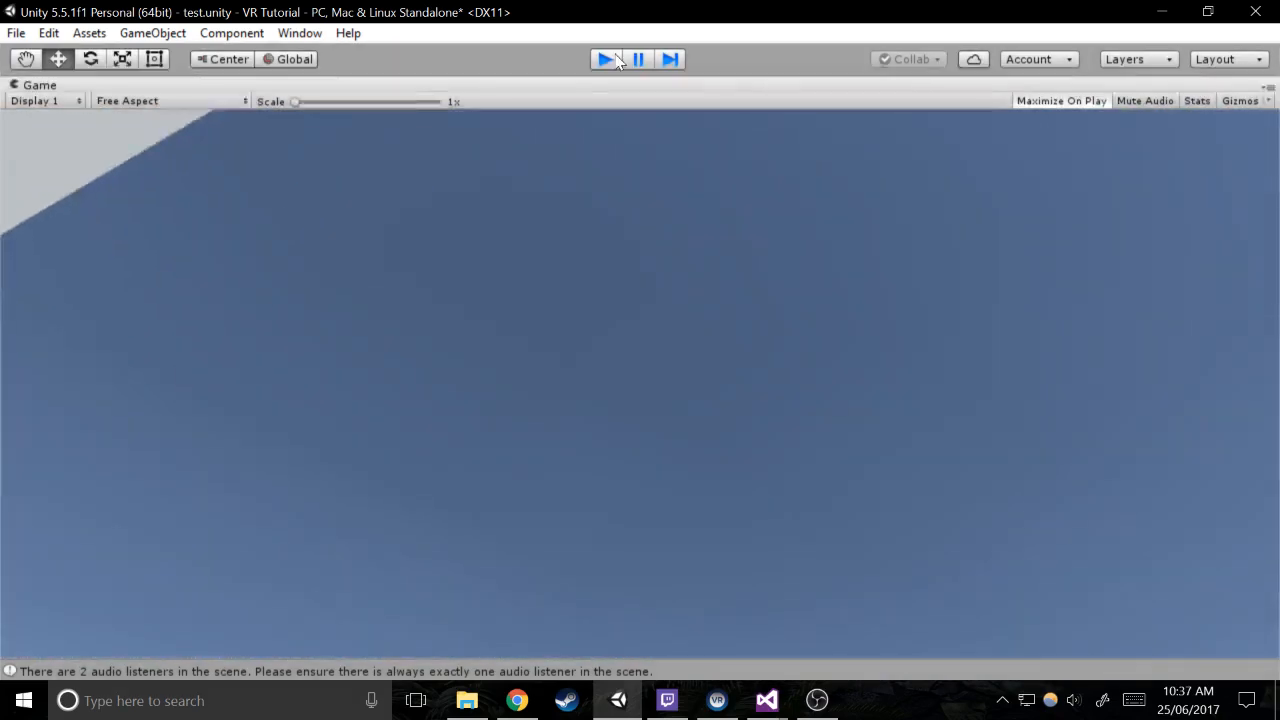
left_click(780, 694)
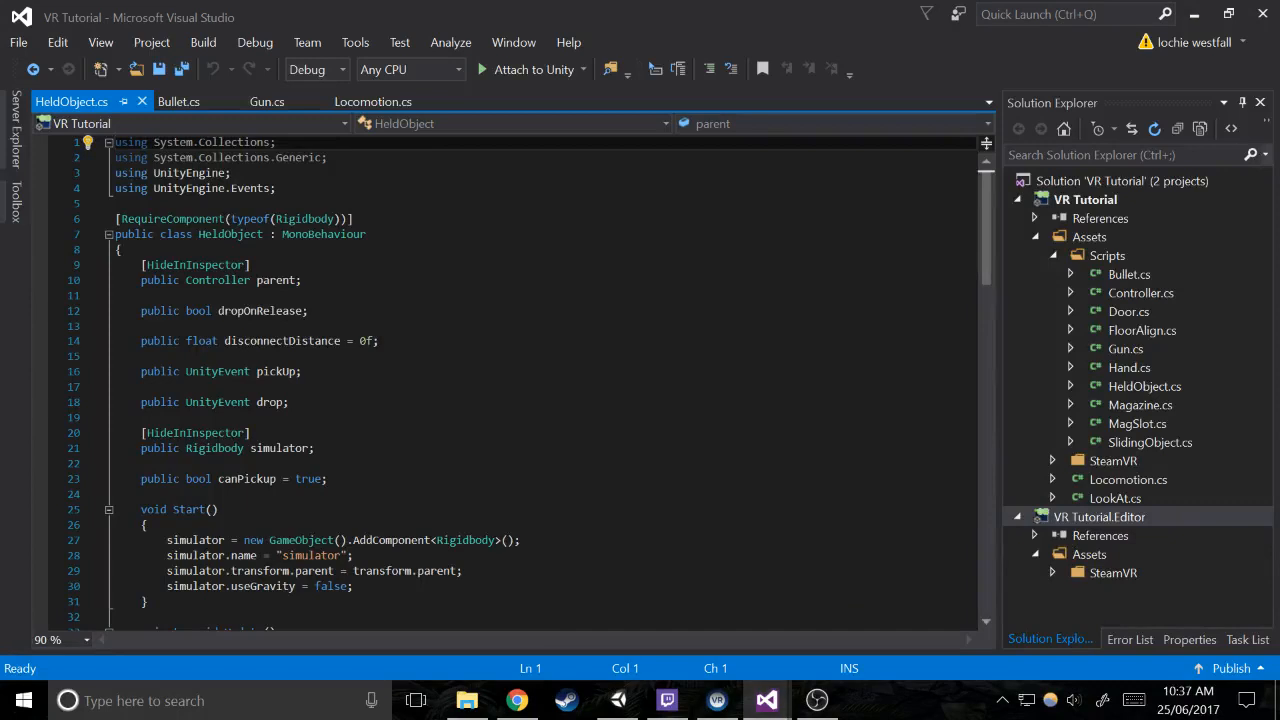
left_click(289, 219)
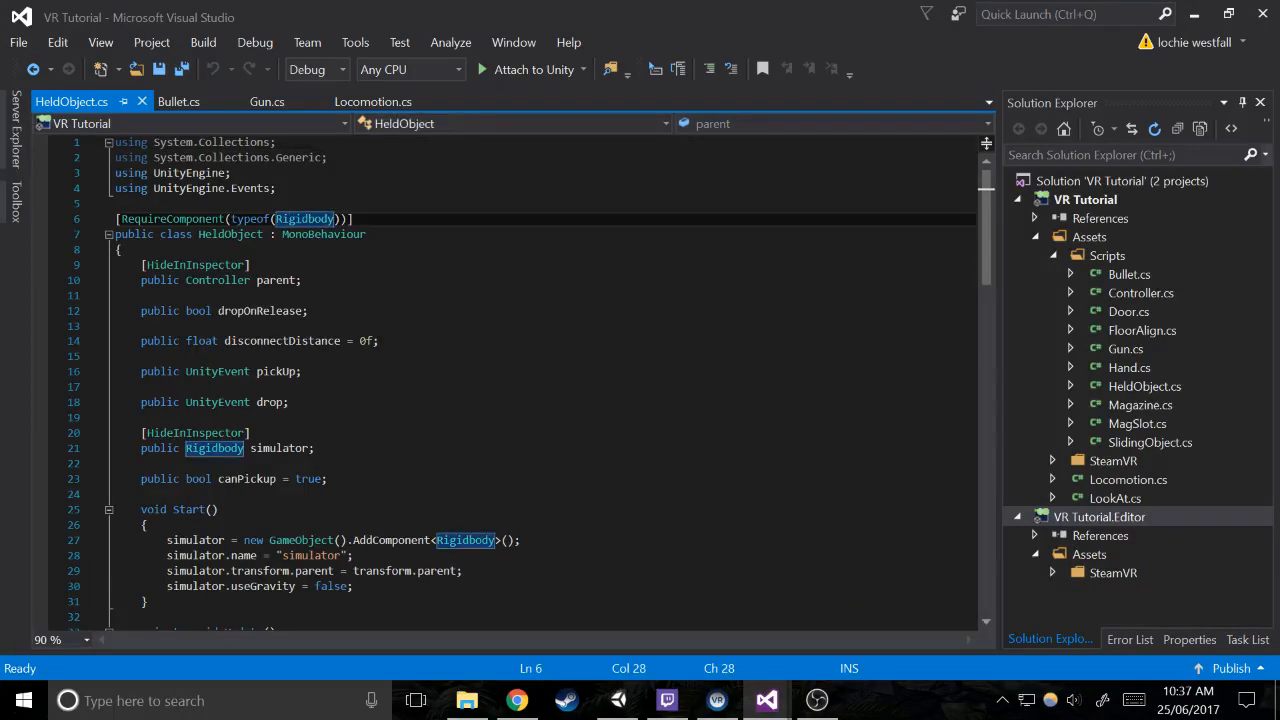
key("alt+Tab")
Open Looker's LookAt script in Visual Studio and normalize its line endings to Windows (CR LF)
left_click(91, 316)
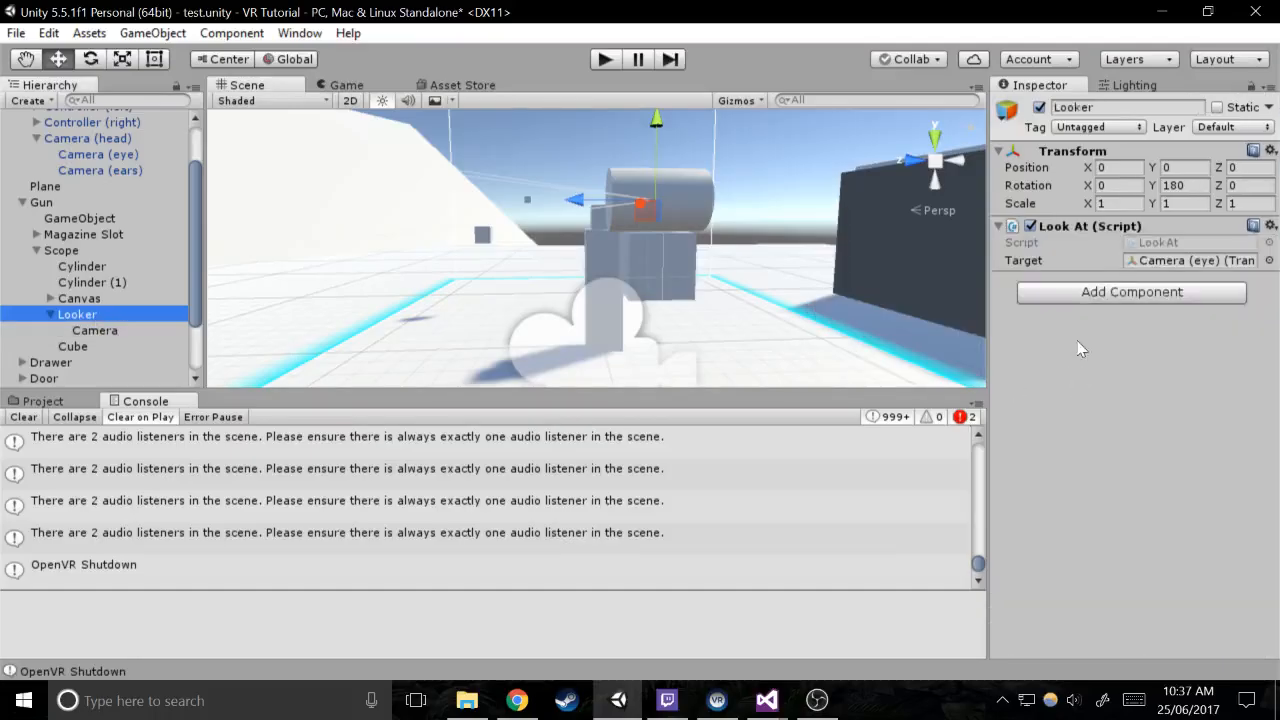
double_click(1158, 242)
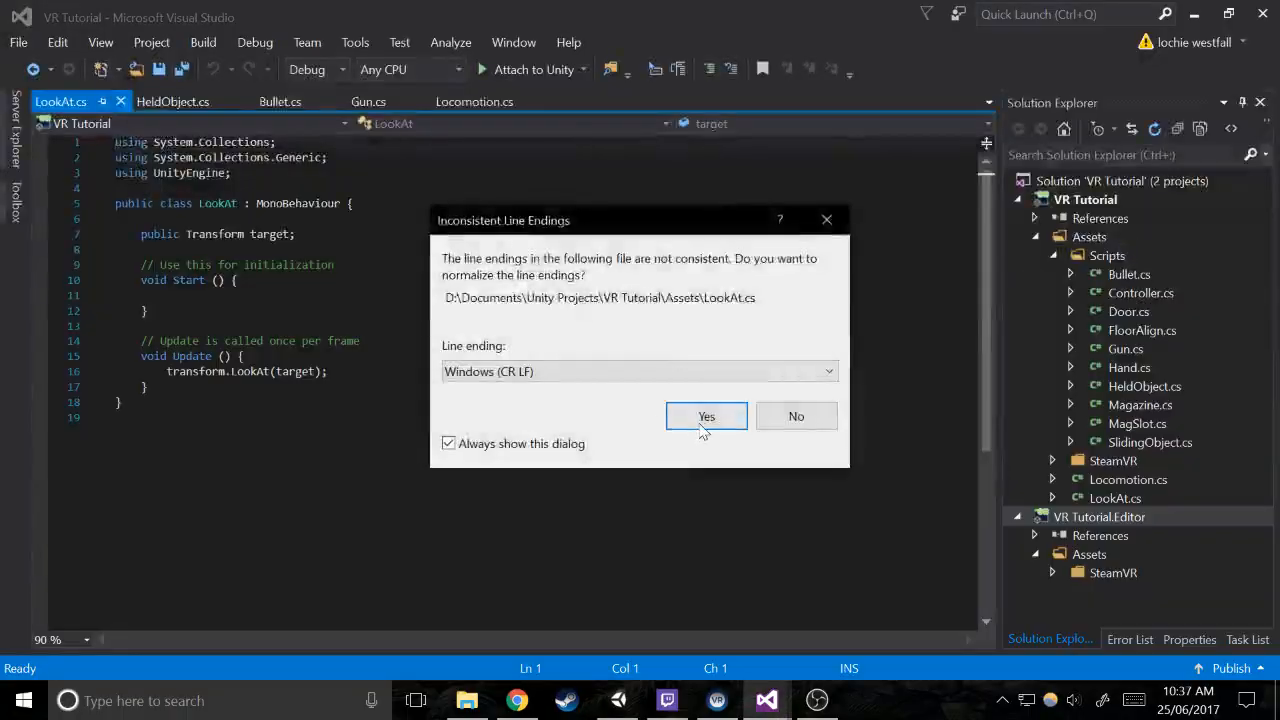
left_click(706, 414)
Below the LookAt(target) call in Update, start a line assigning a new Vector3 to transform.eulerAngles
left_click(328, 372)
key("Return")
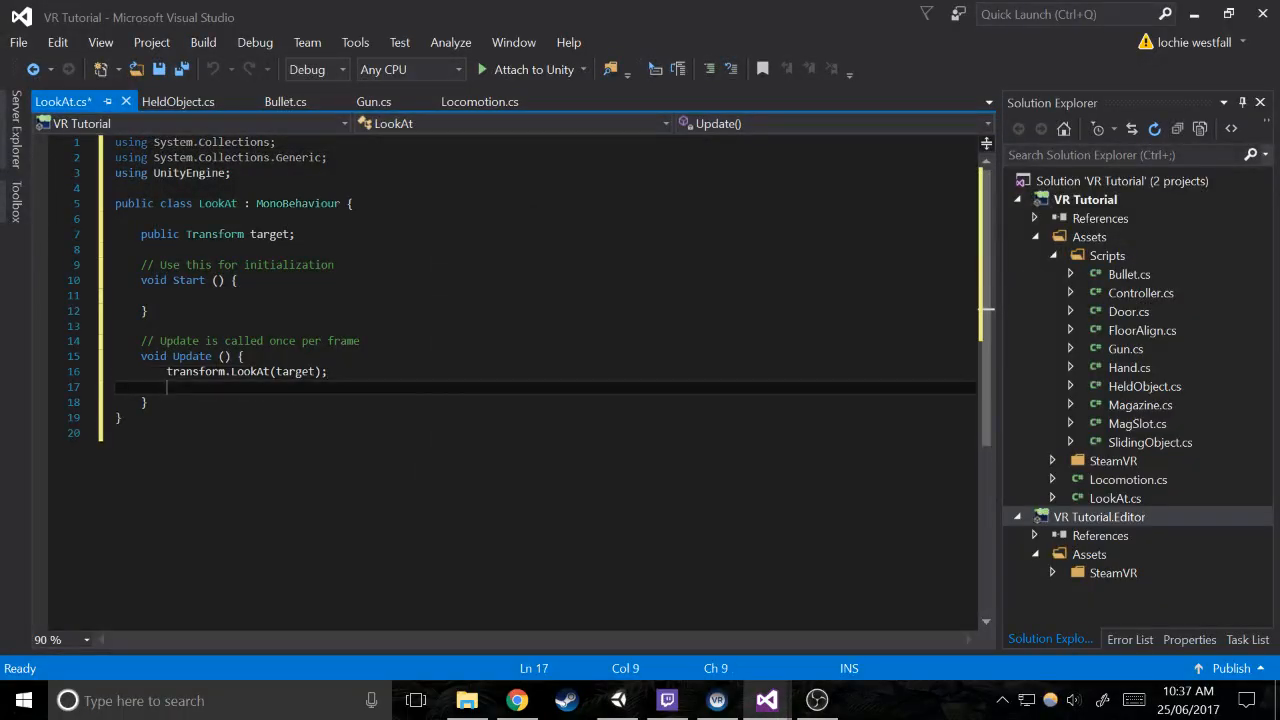
type("transform.")
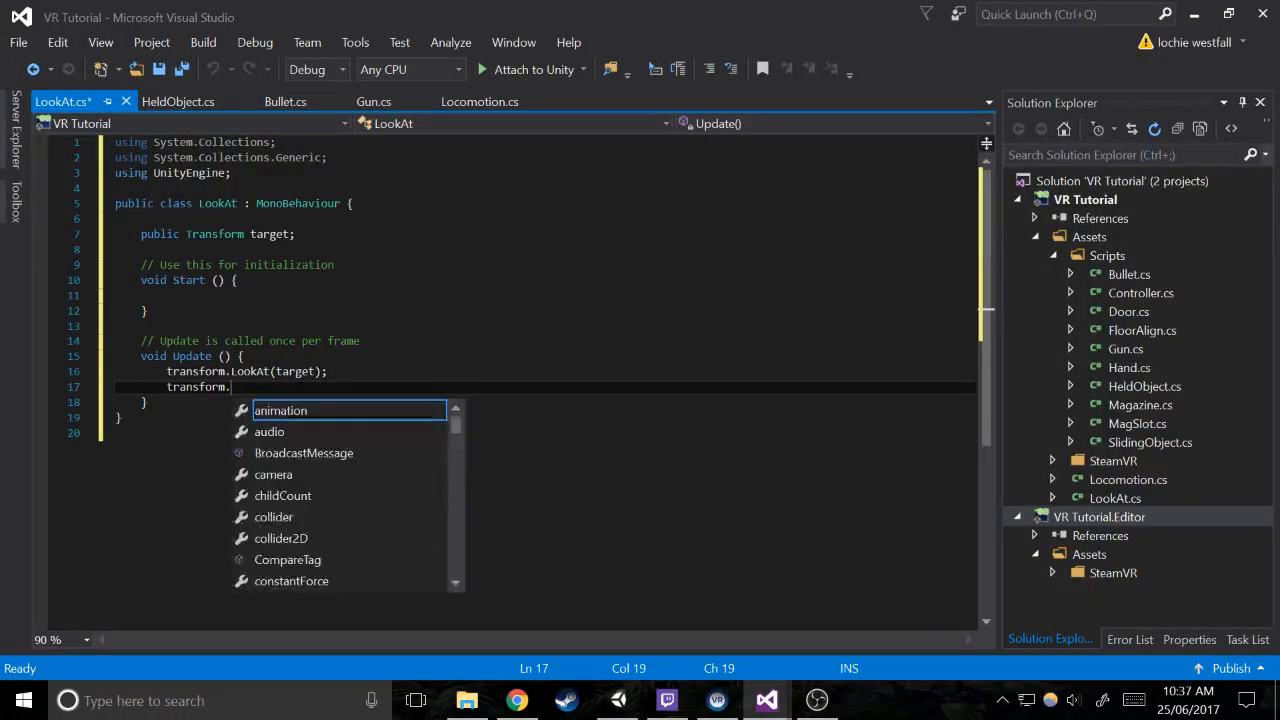
type("eulerAngles =")
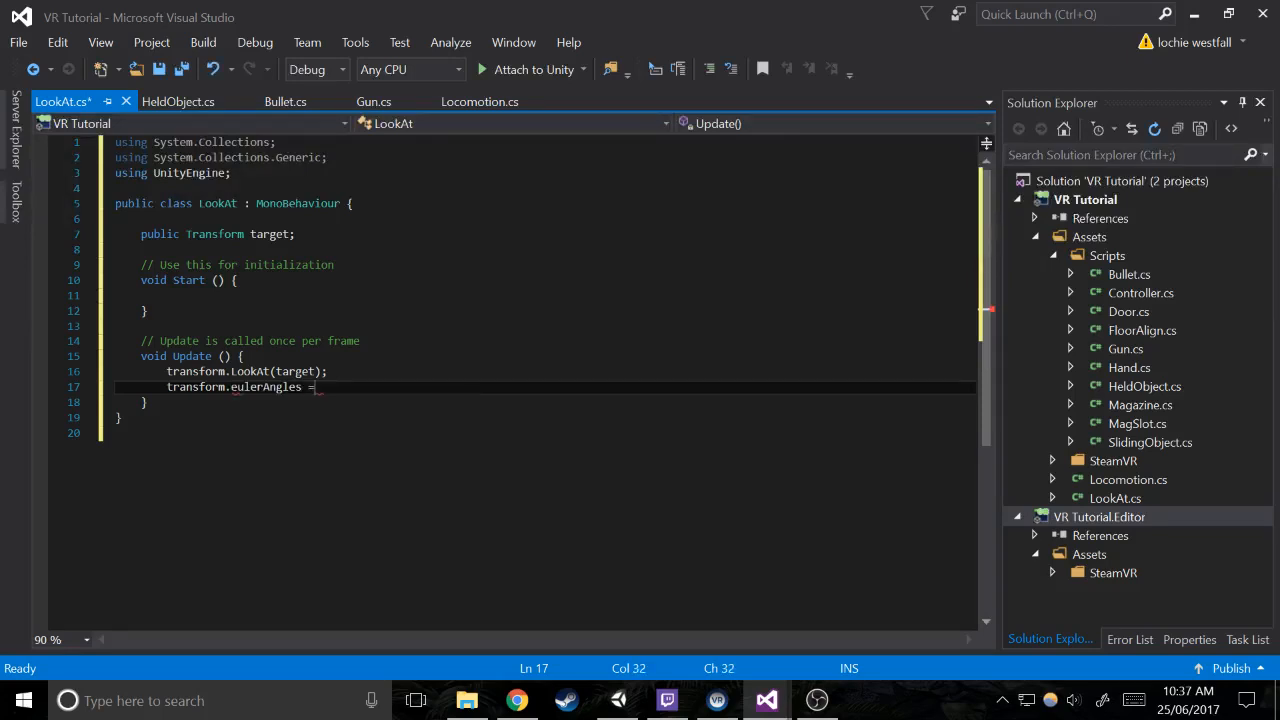
type(" new vec")
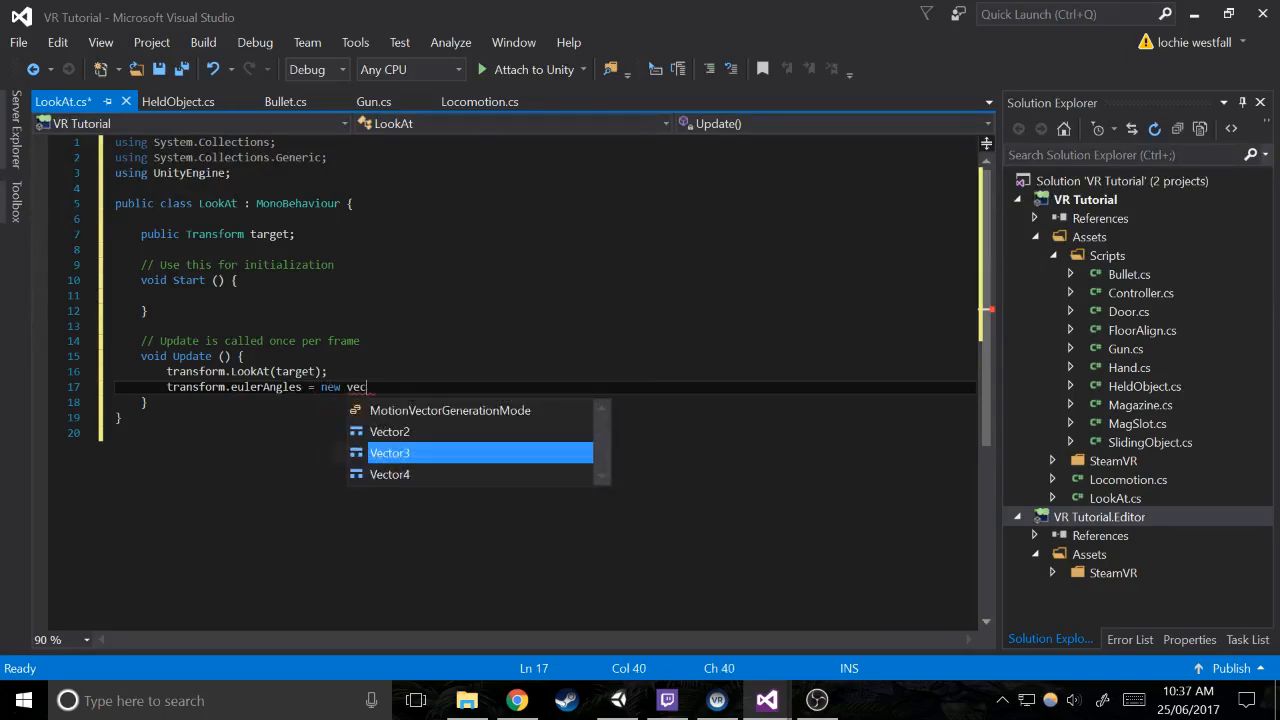
key("Tab")
key("Menu")
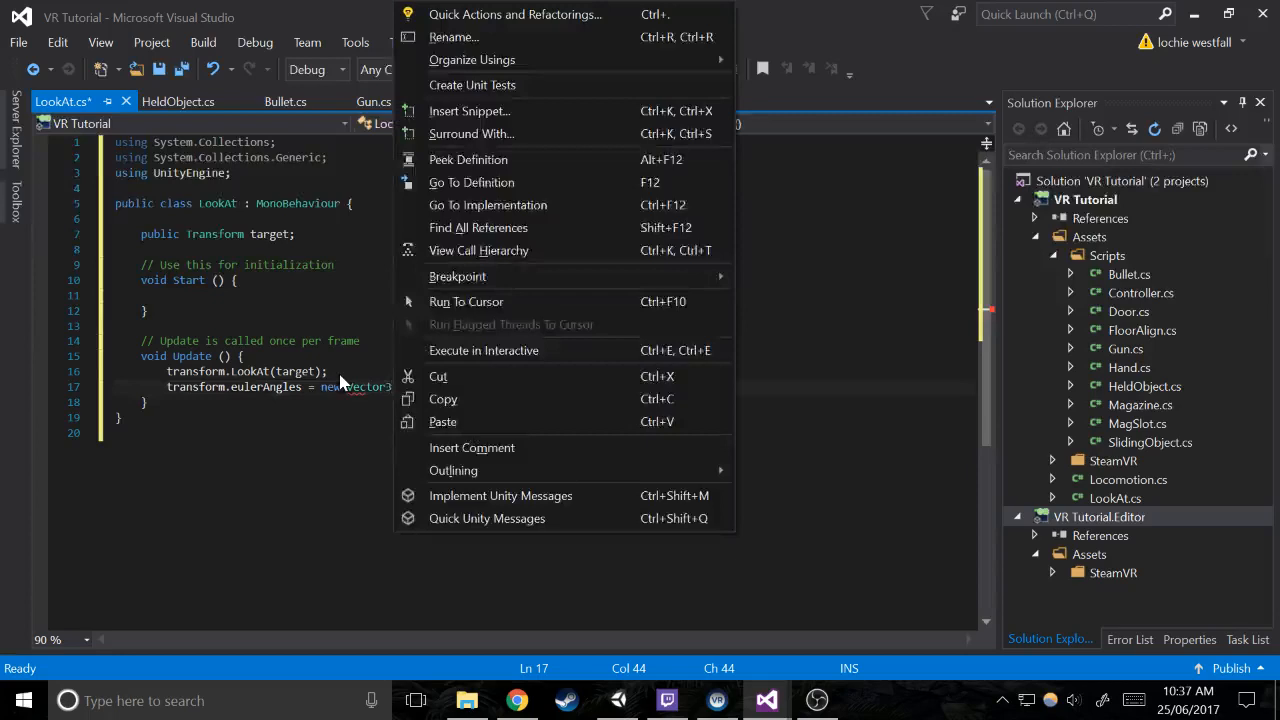
key("Escape")
type("*(")
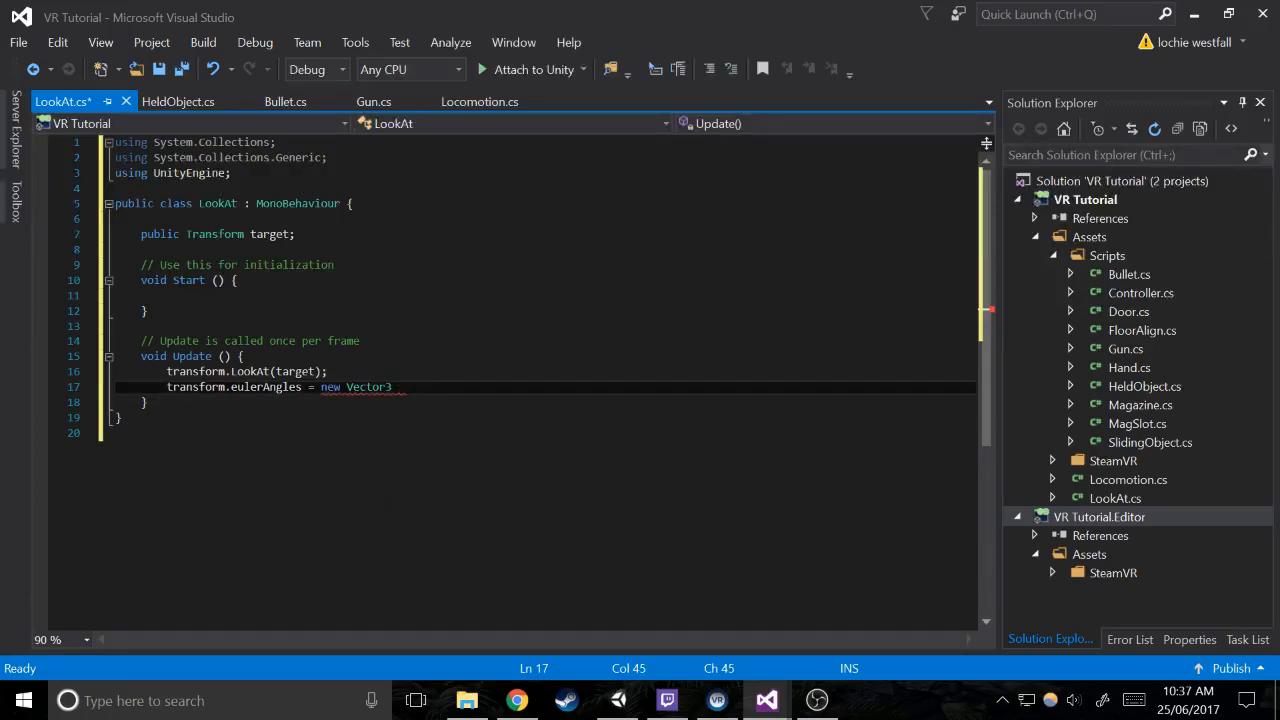
type("tr")
Complete the Vector3 with transform.eulerAngles.x, transform.eulerAngles.y and 0f, and save the LookAt script
key("Tab")
type(".eu")
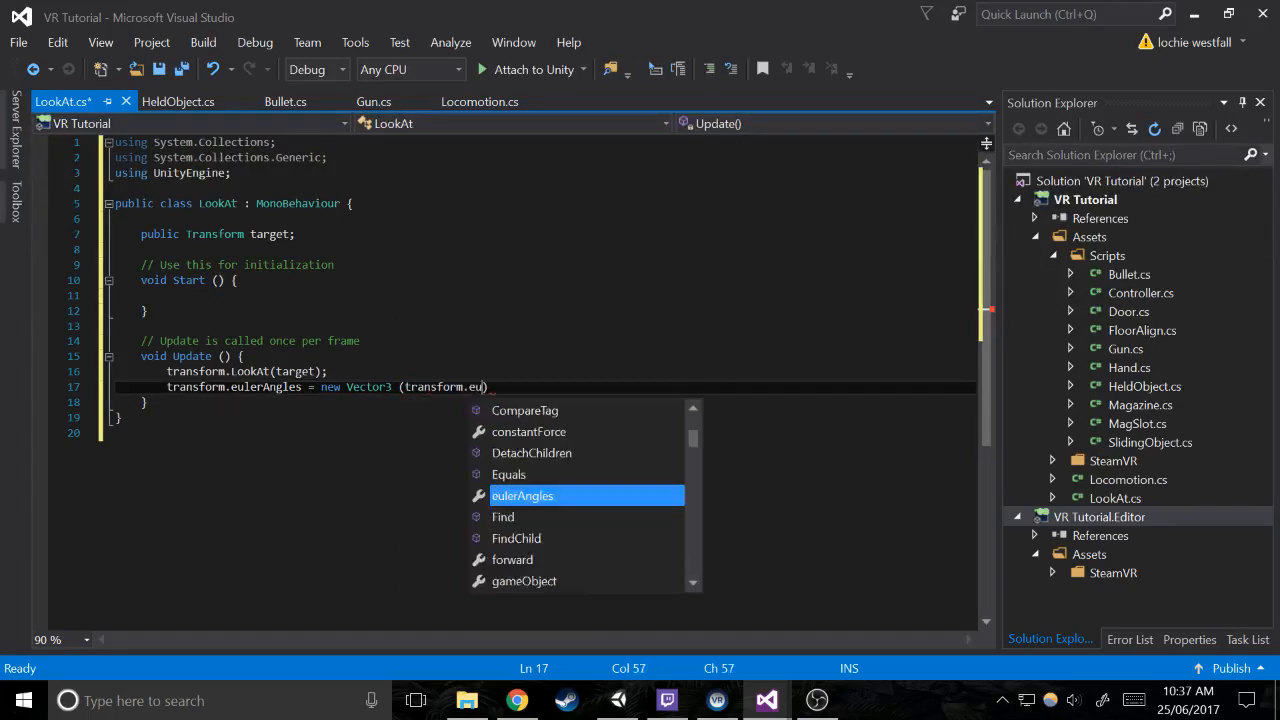
key("Tab")
type("transform.eu")
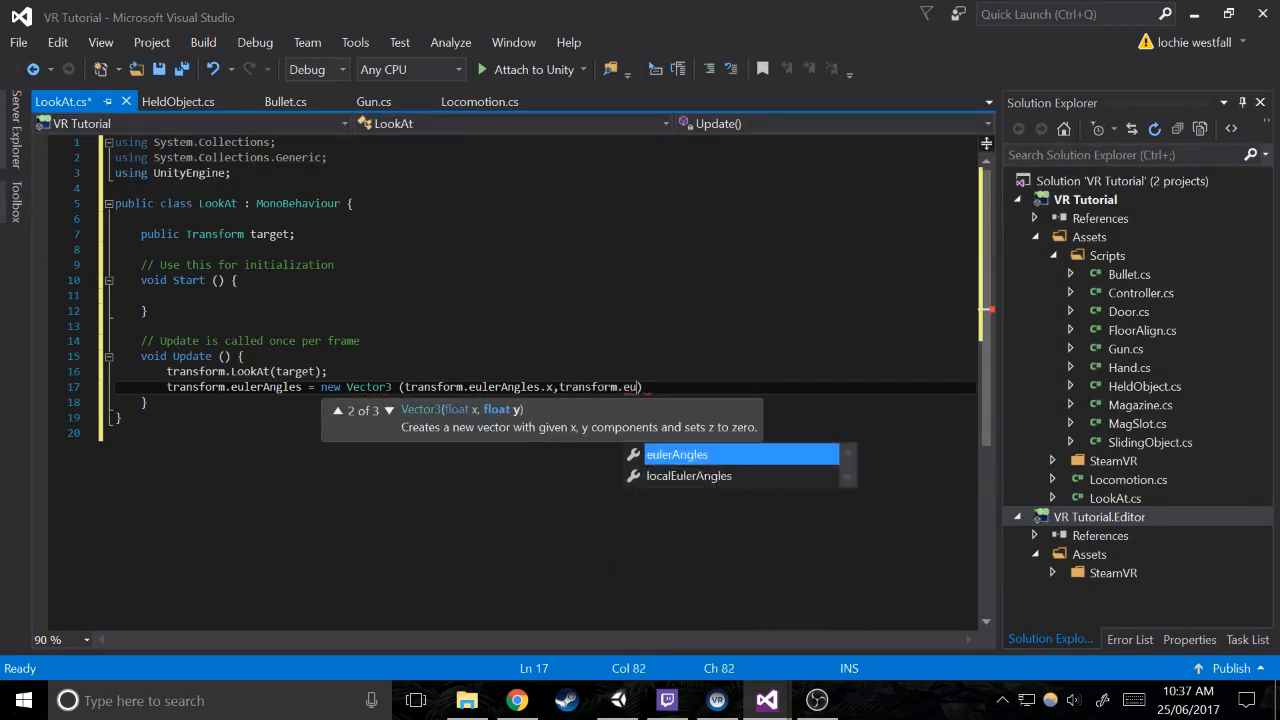
key("Tab")
type(".y, ")
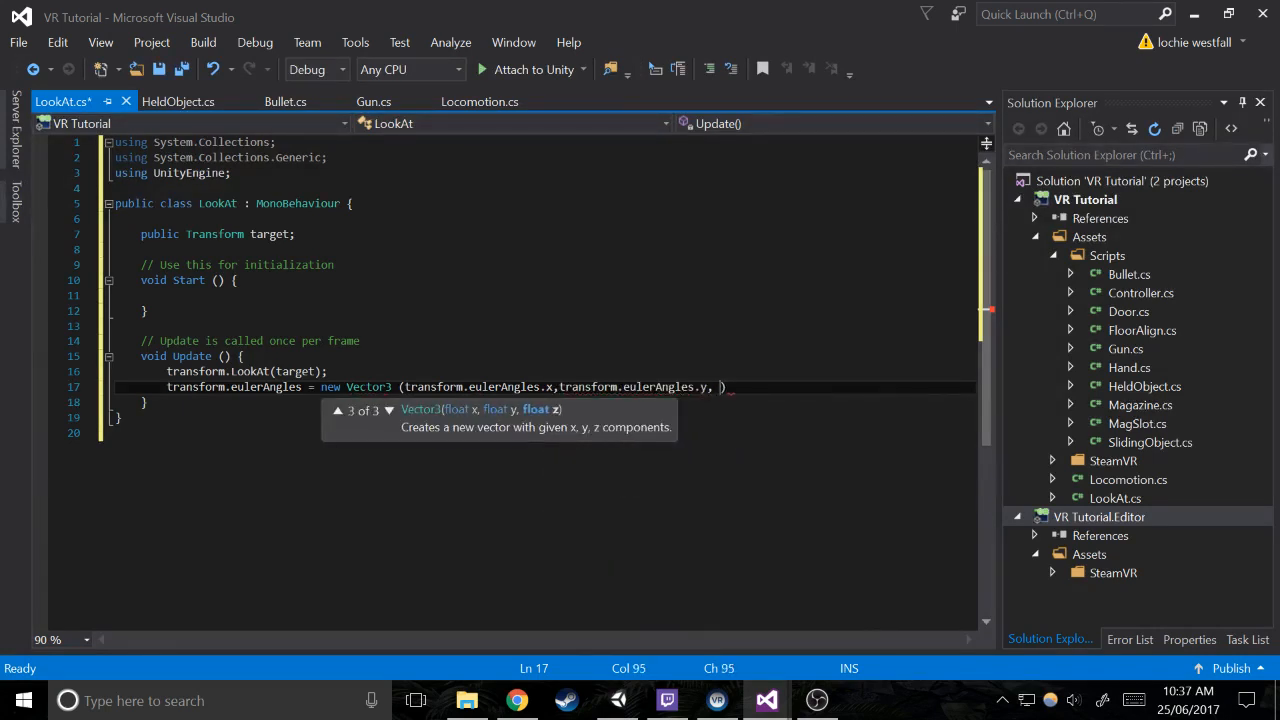
type("0f)")
key("ctrl+s")
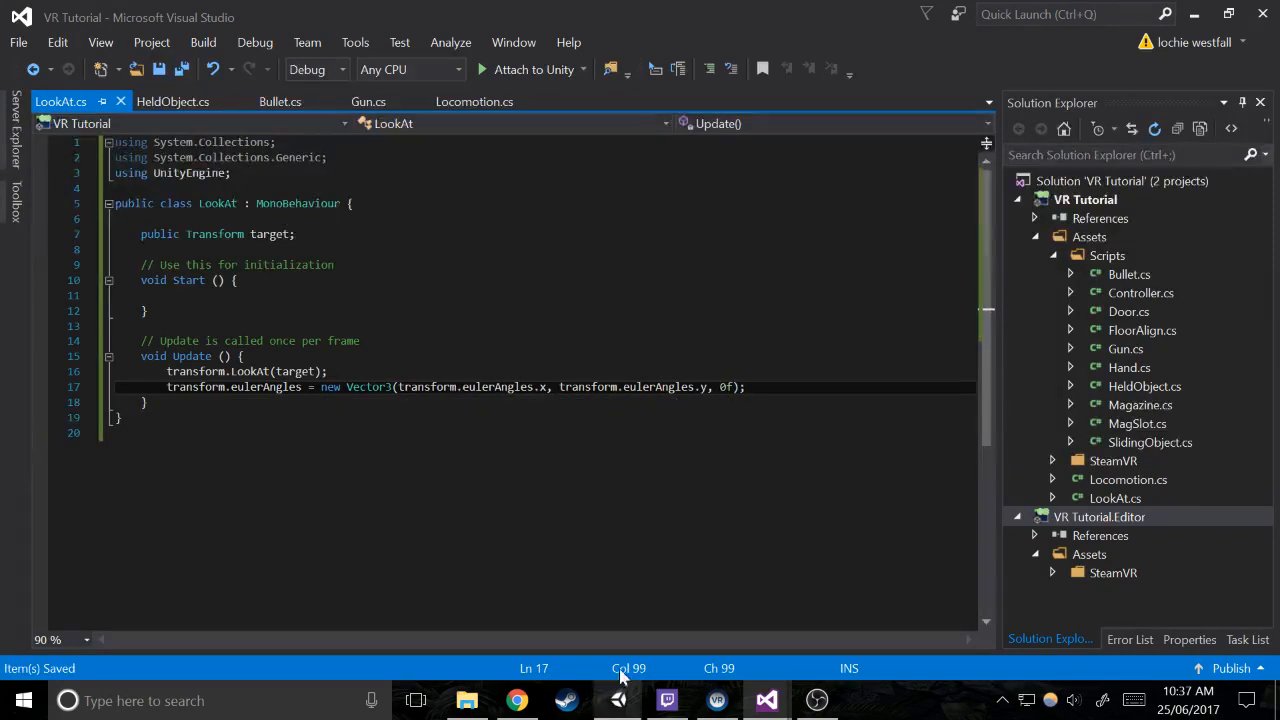
Switch to Unity, test the scope in play mode with the zeroed Z rotation, and stop the run
left_click(618, 700)
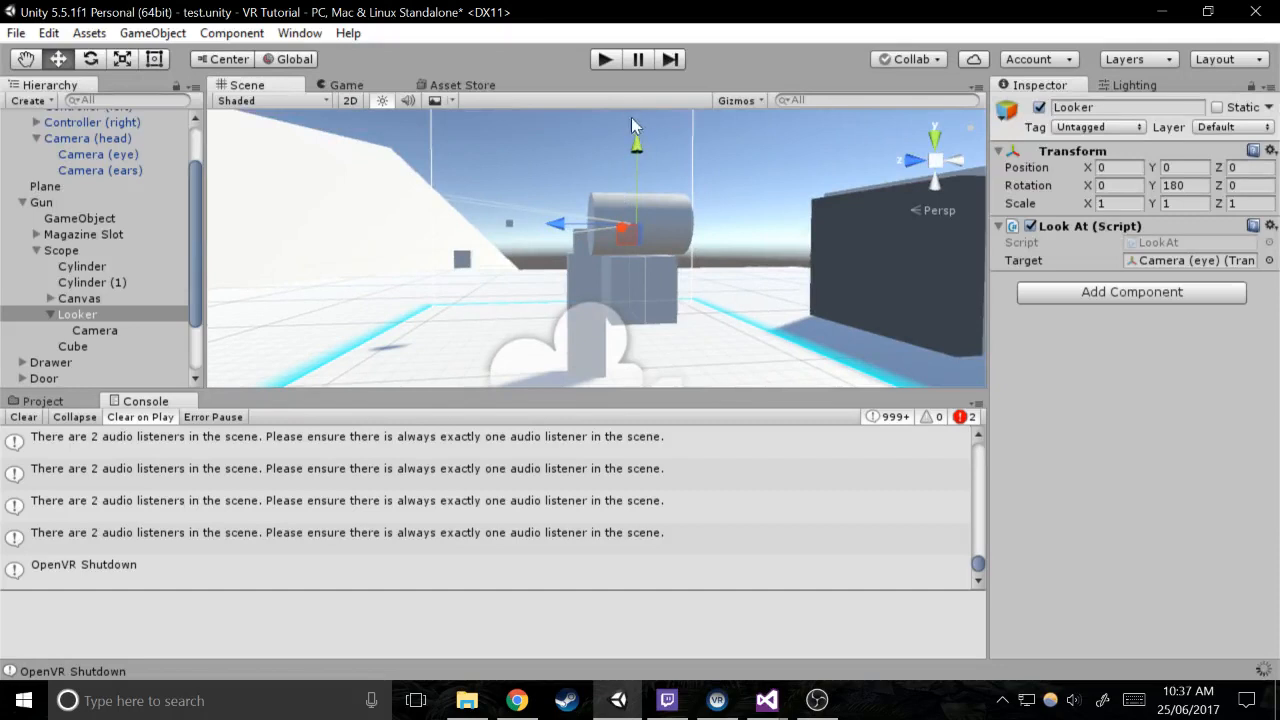
left_click(603, 59)
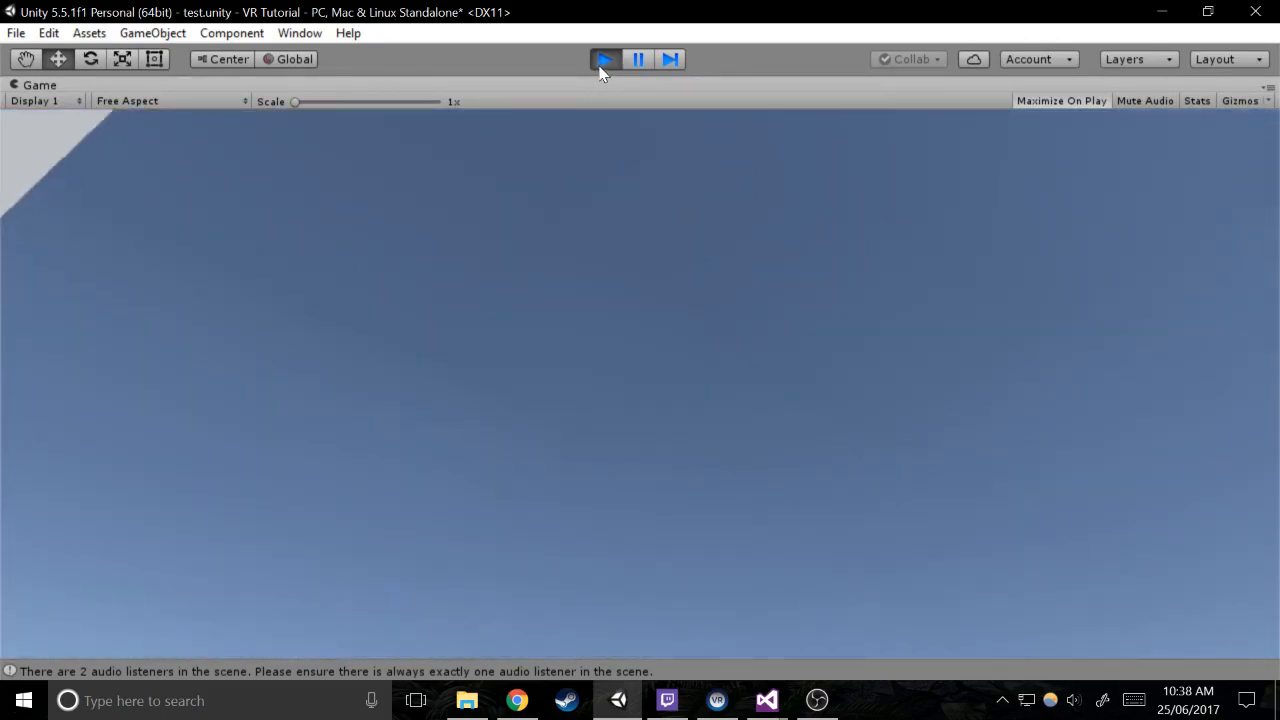
left_click(603, 60)
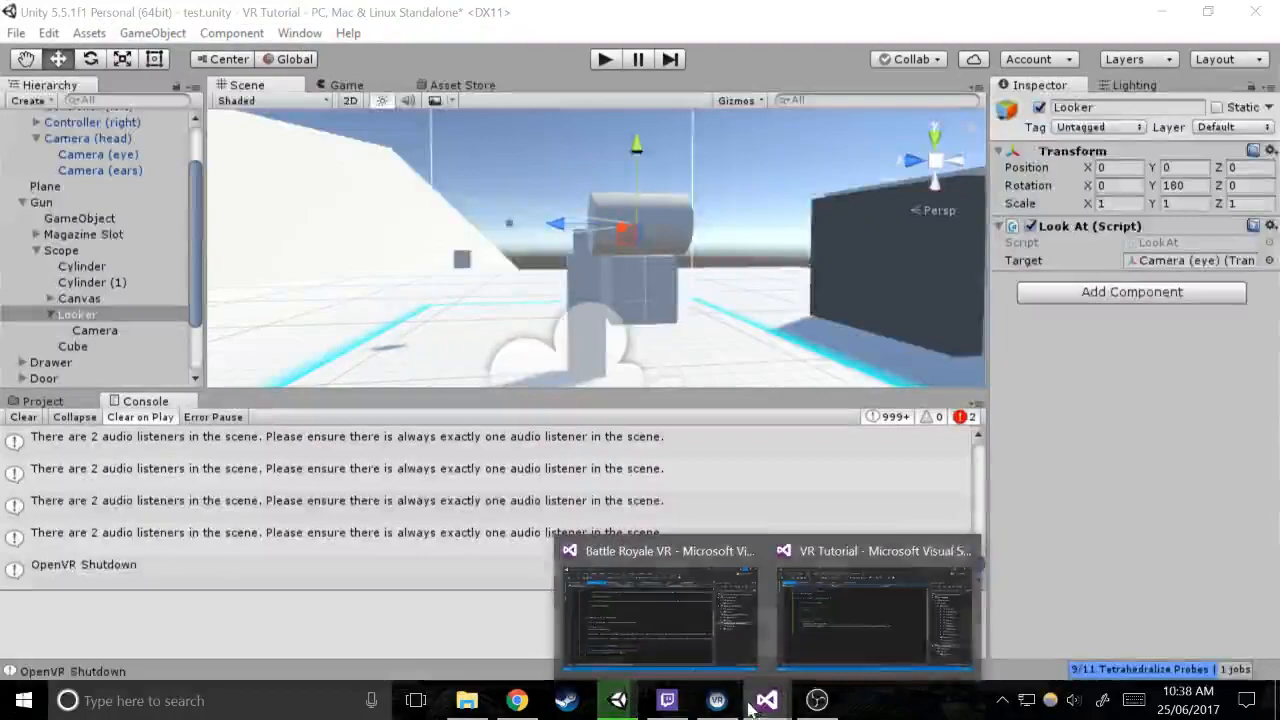
Return to the LookAt script in Visual Studio and change the assigned property on line 17 to transform.localEulerAngles
left_click(873, 610)
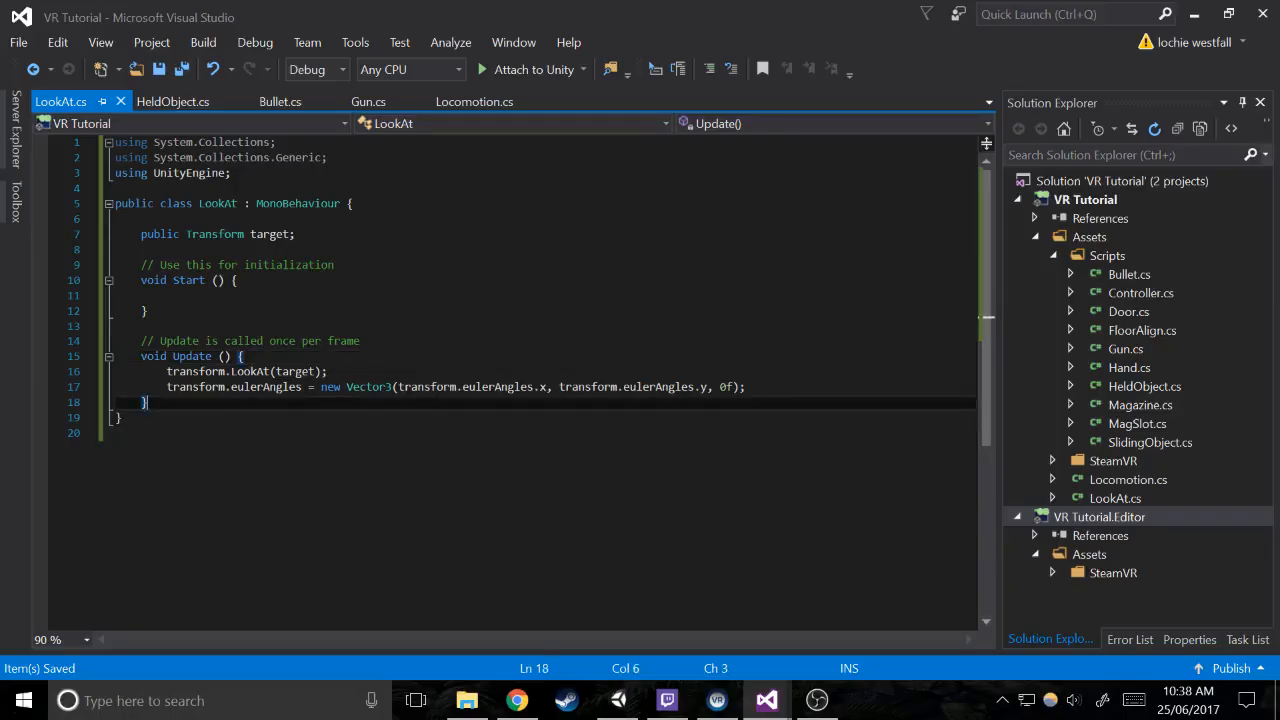
left_click_drag(546, 387, 488, 387)
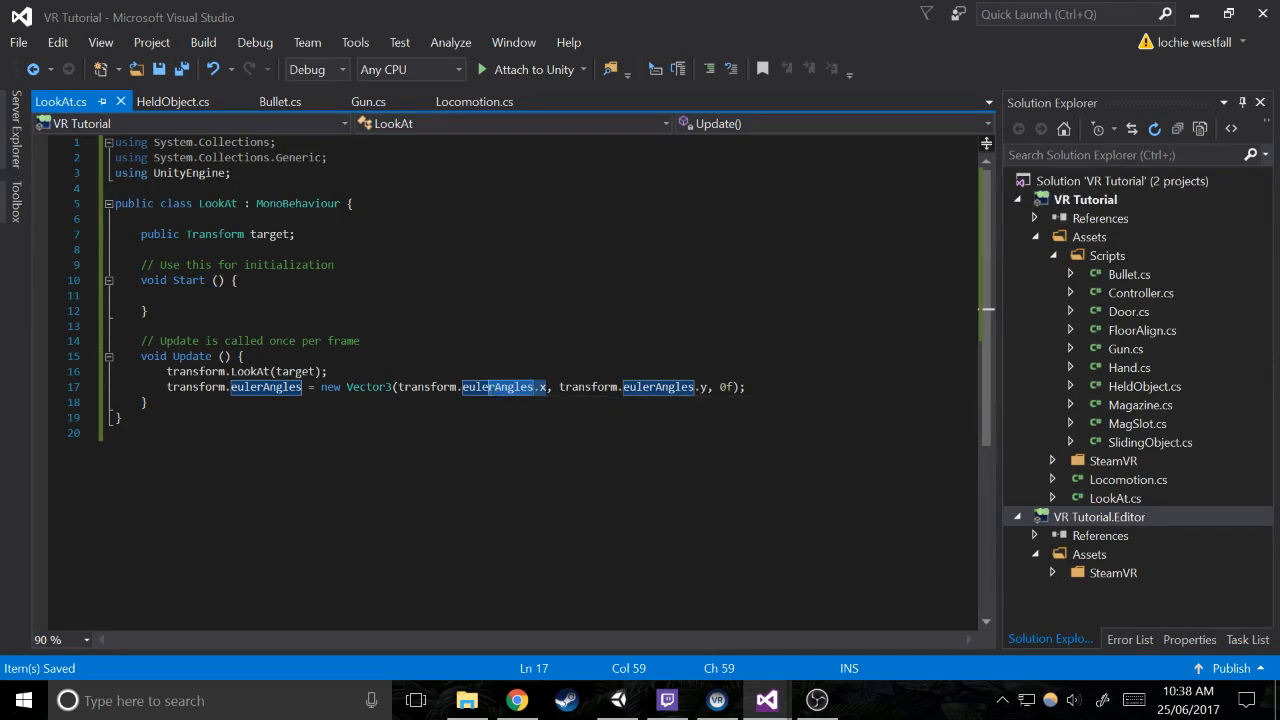
left_click(618, 700)
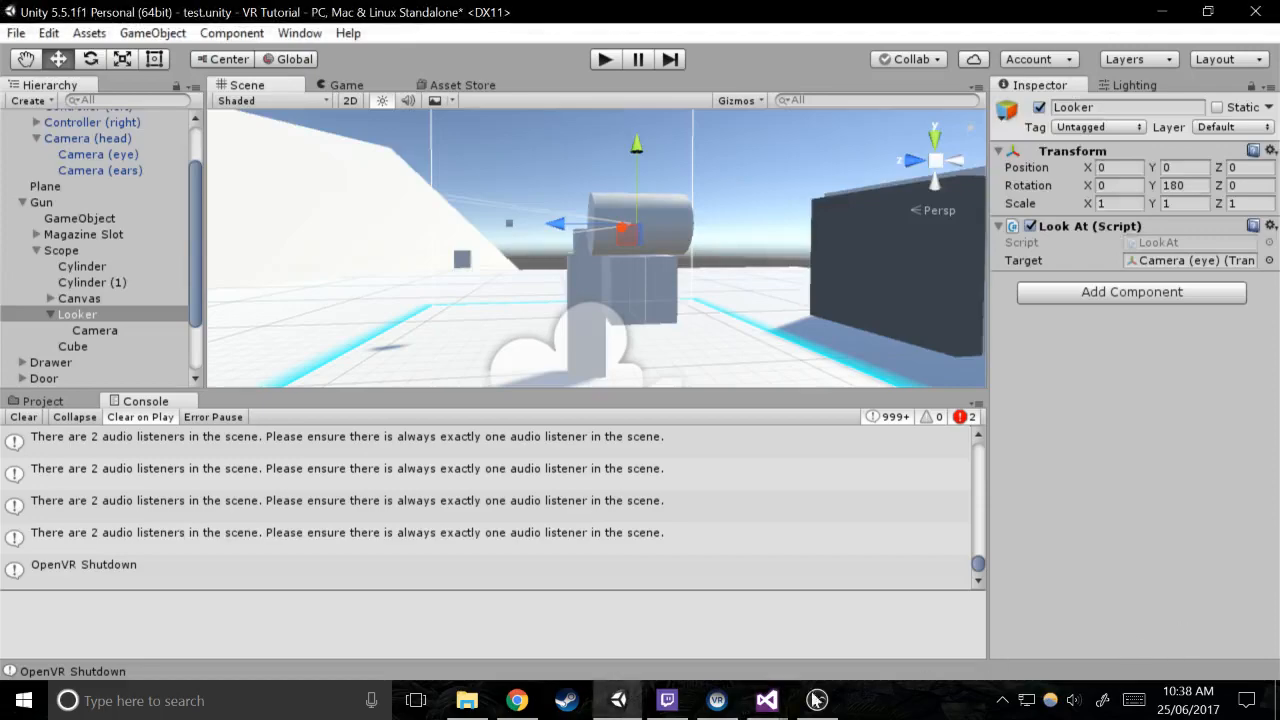
mouse_move(752, 697)
left_click(859, 644)
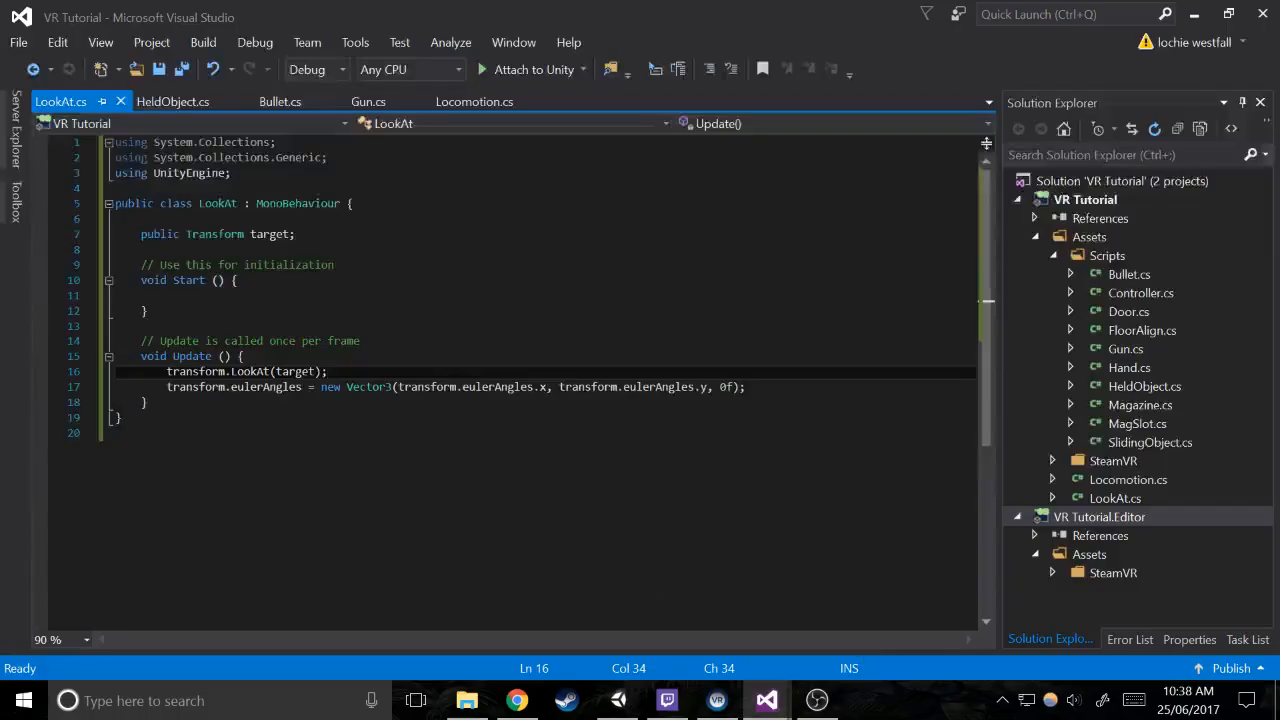
left_click_drag(263, 387, 230, 387)
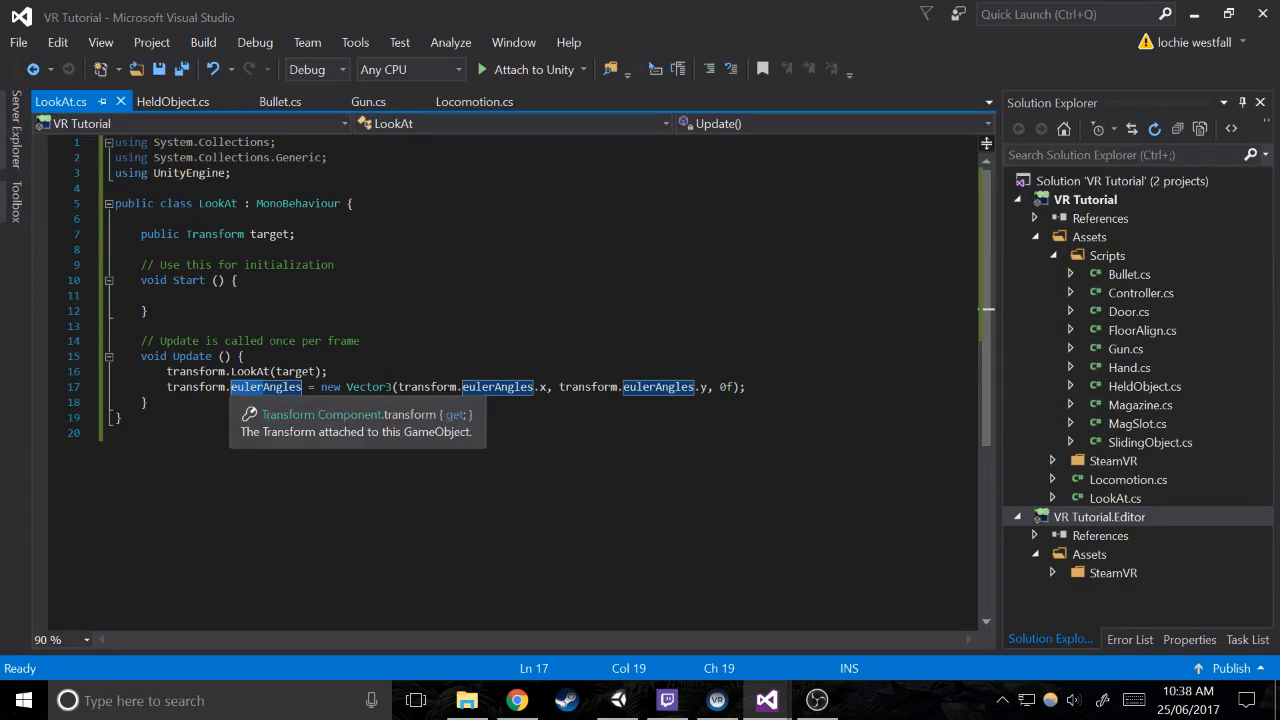
type("localEuler")
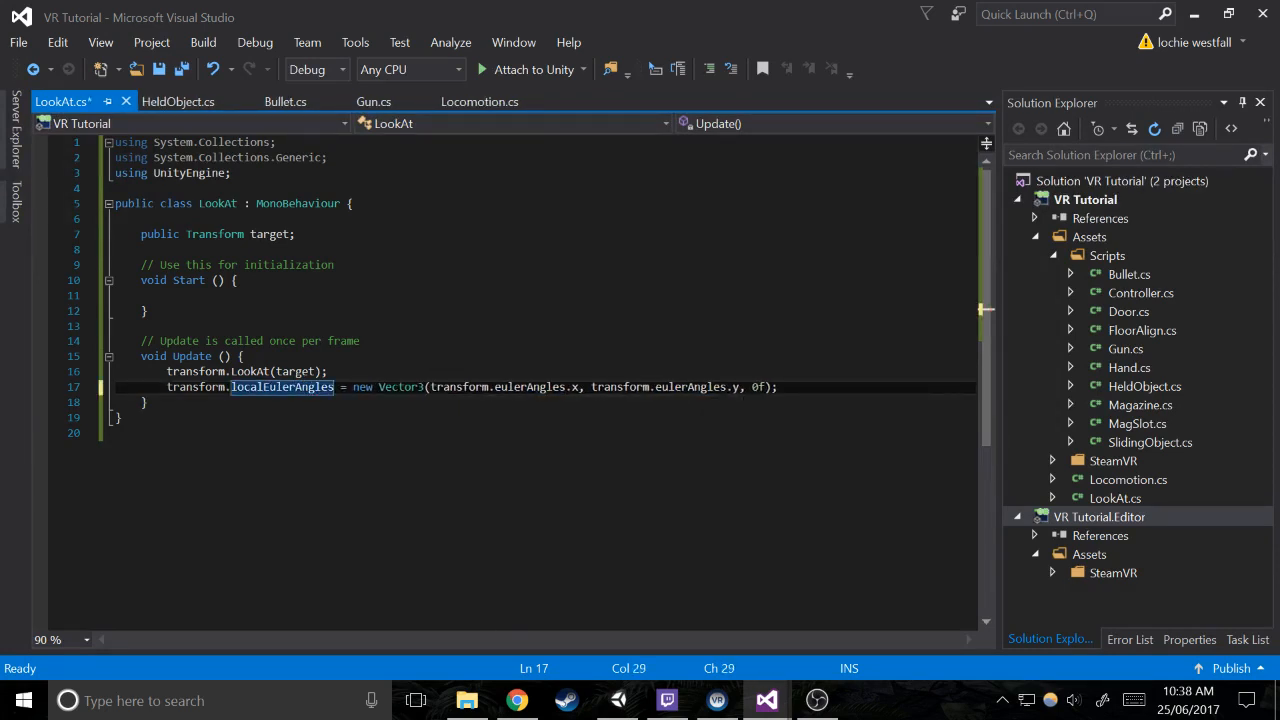
Replace eulerAngles with localEulerAngles in the x and y arguments of the Vector3, and save the script
left_click(500, 387)
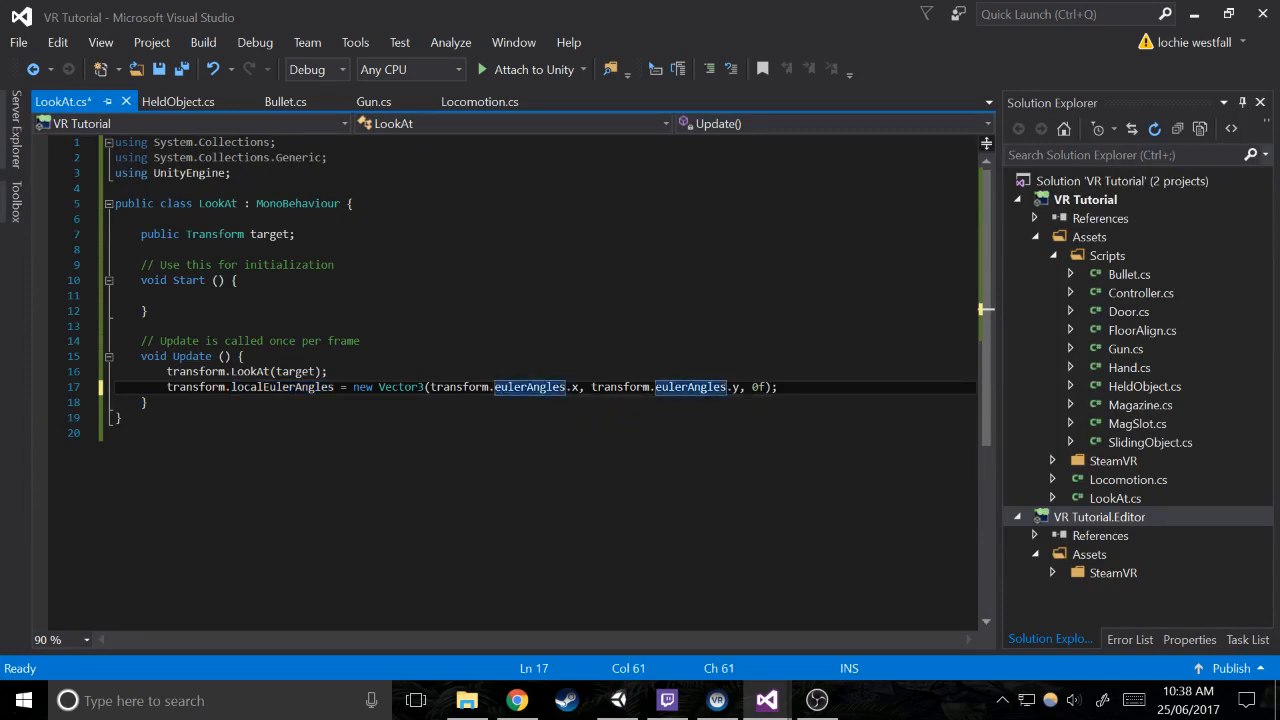
key("BackSpace")
type("localE")
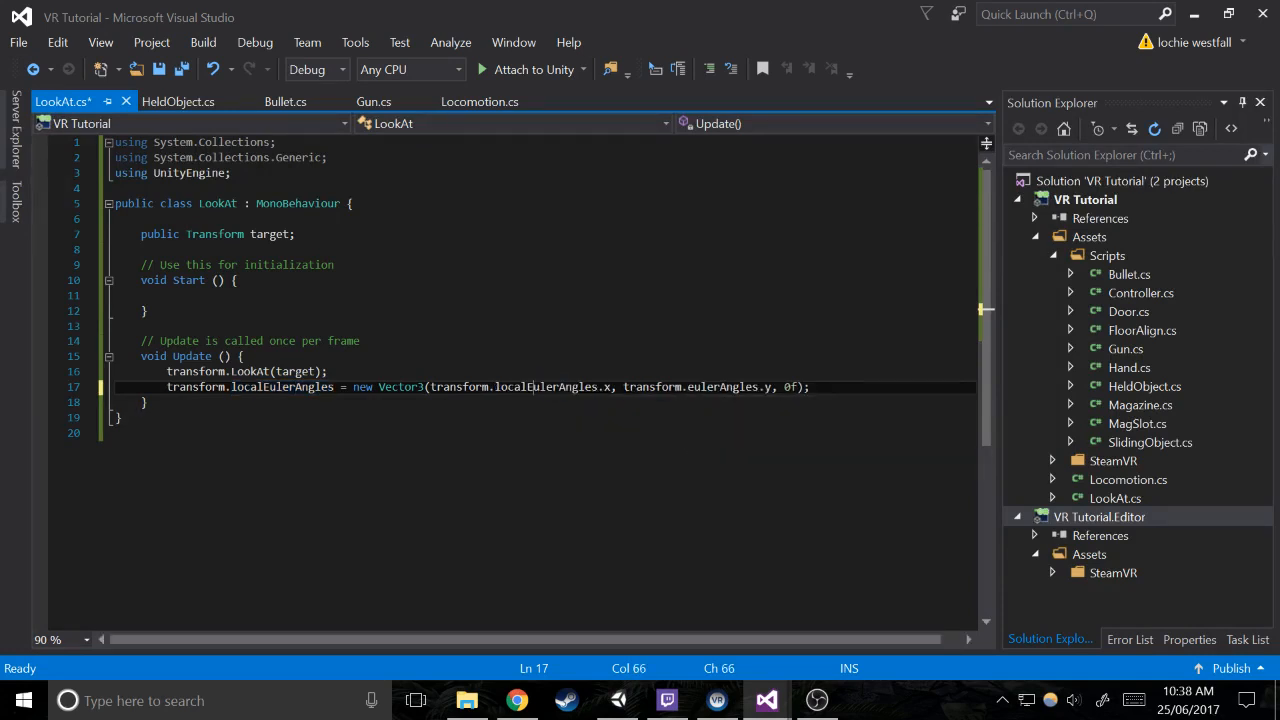
key("Left")
key("BackSpace")
type(";")
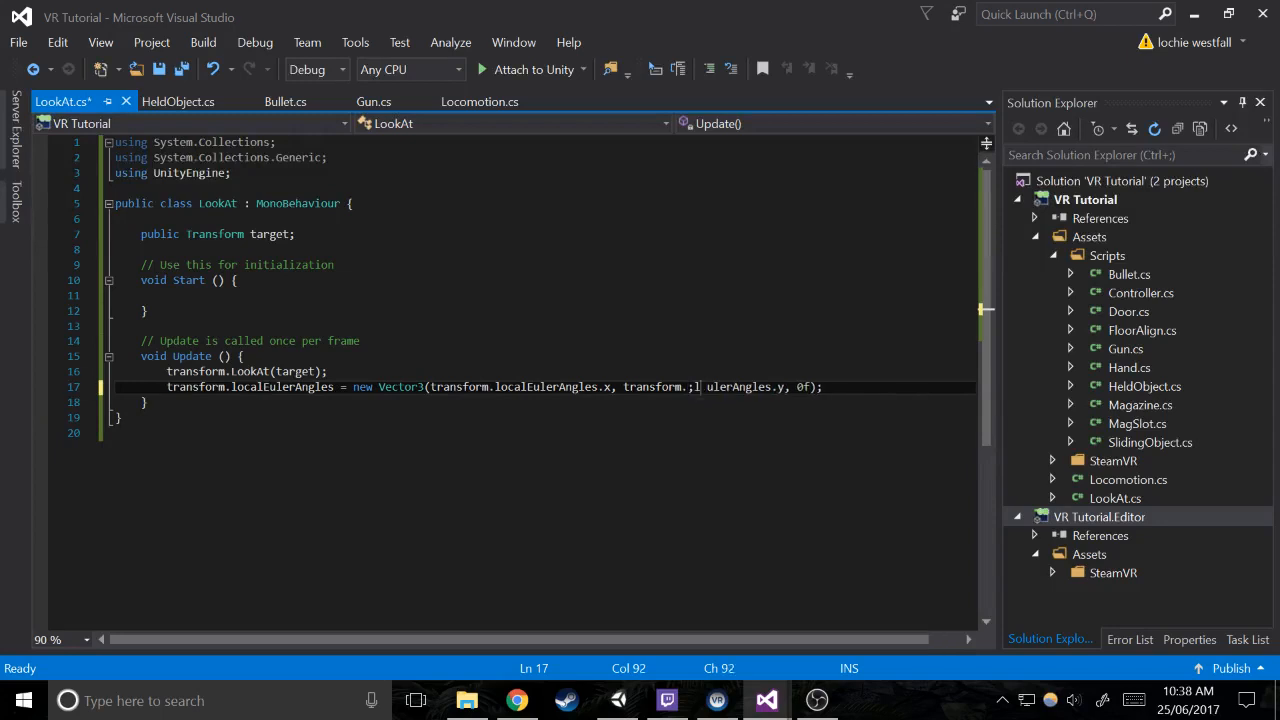
type("l")
key("BackSpace")
key("BackSpace")
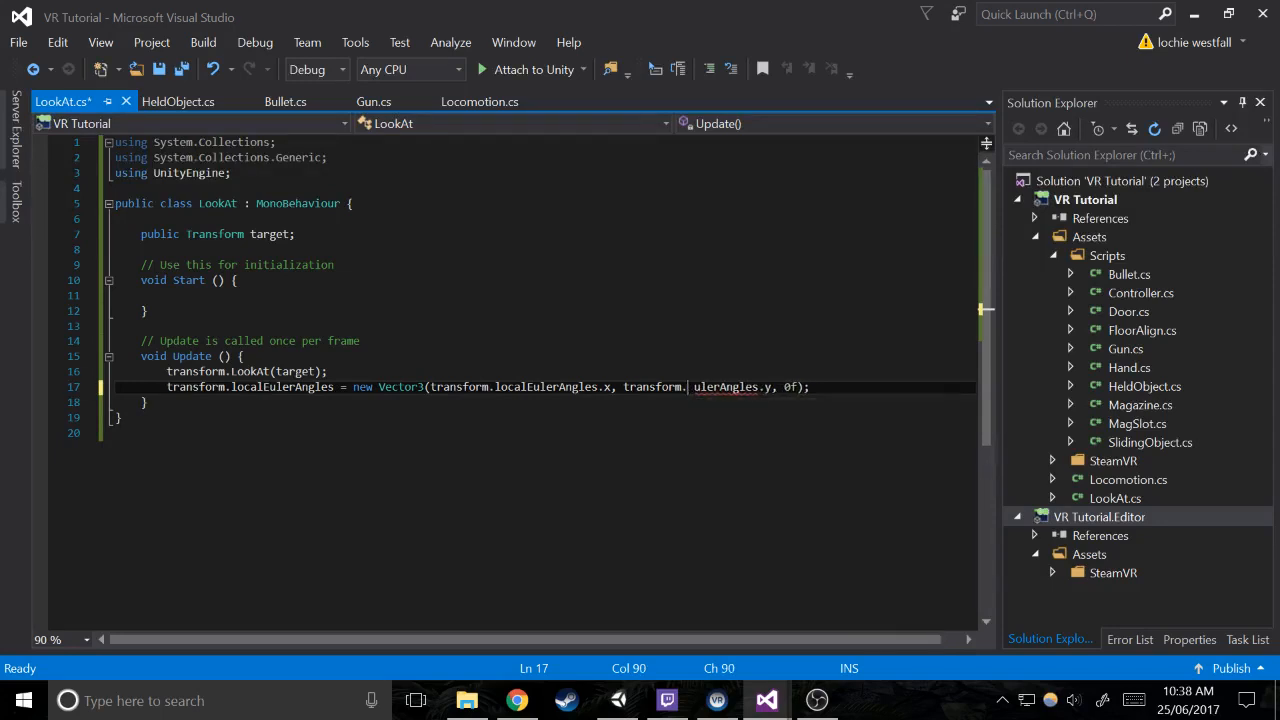
type("localE")
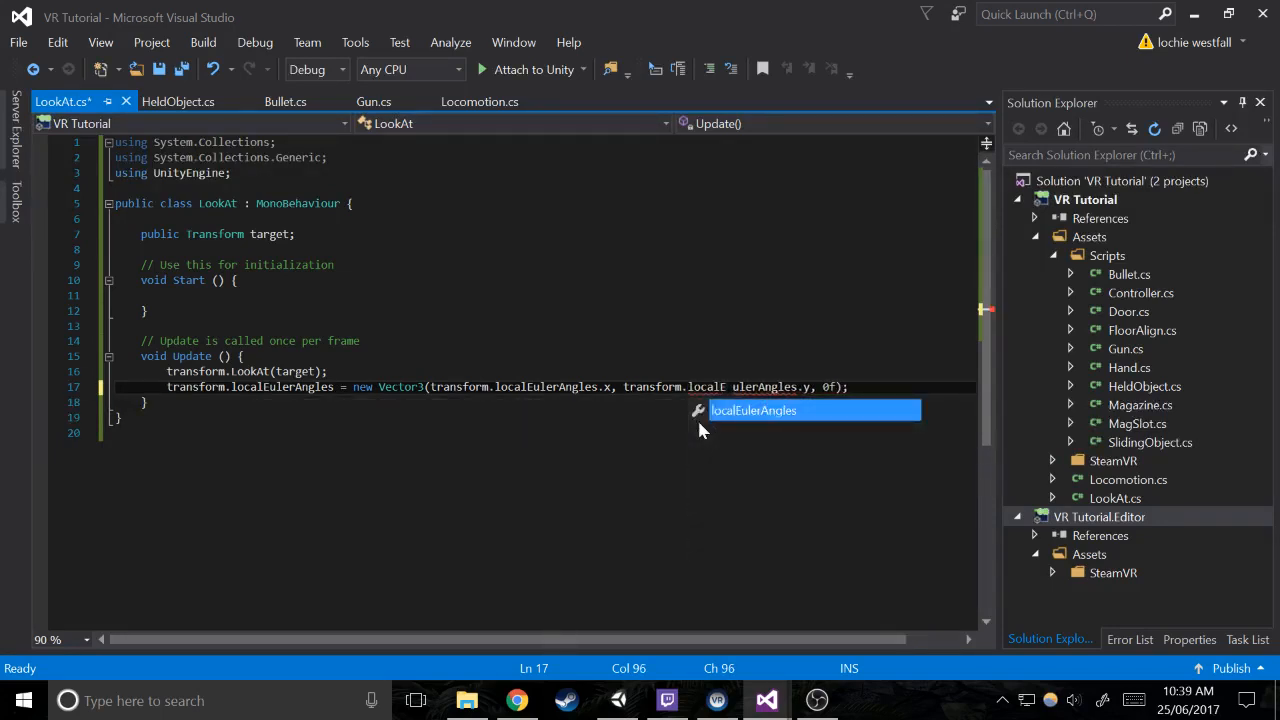
key("Escape")
key("ctrl+s")
Switch to Unity, test the scope in play mode with the local rotation change, and stop the run
left_click(618, 700)
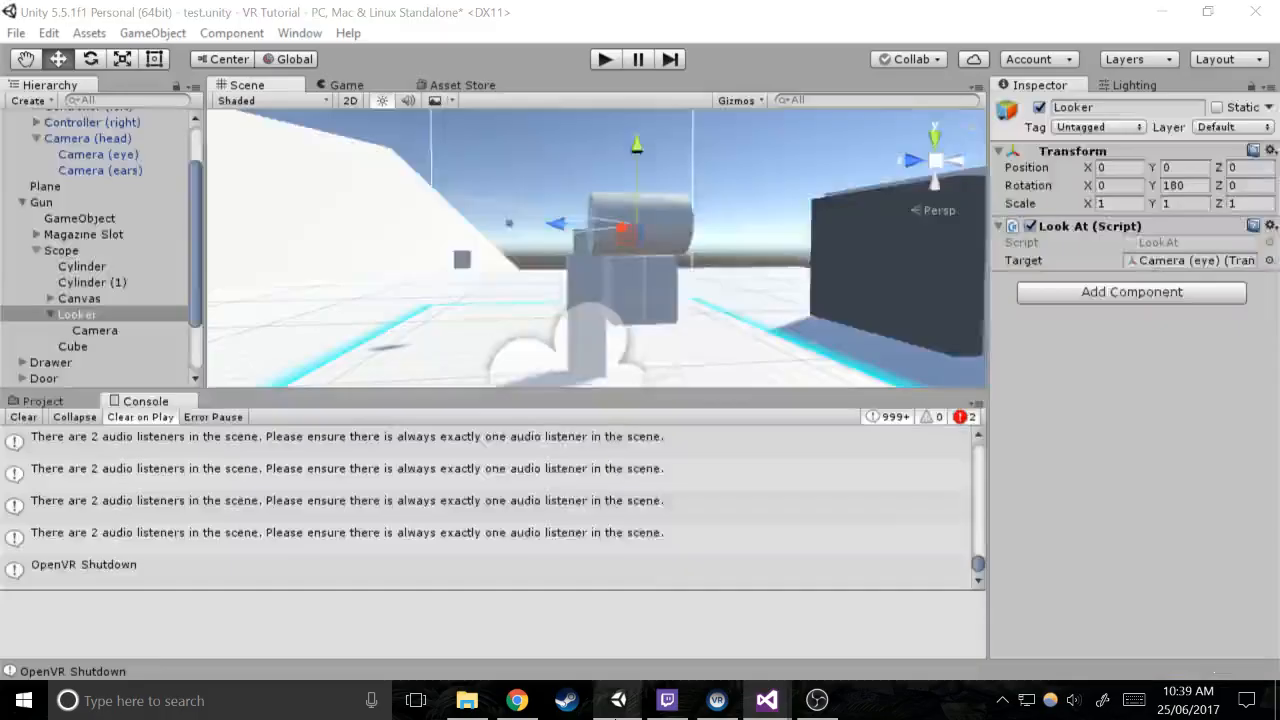
right_click(618, 700)
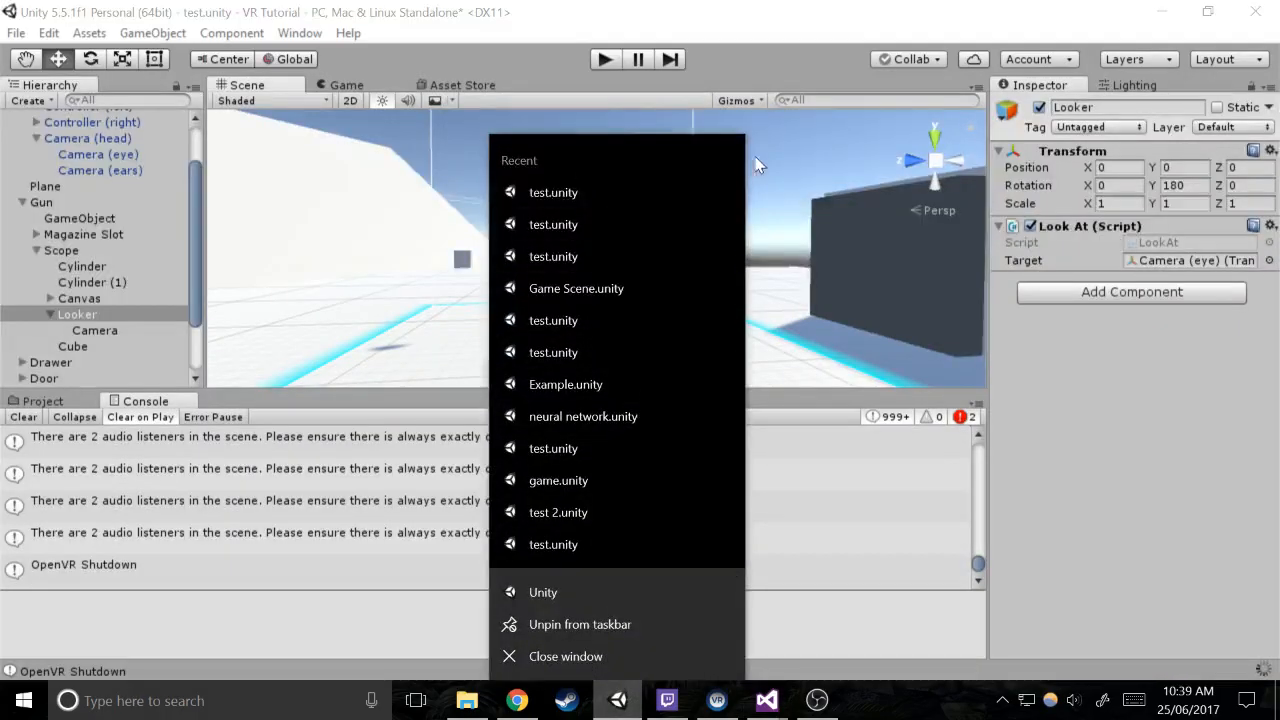
left_click(836, 218)
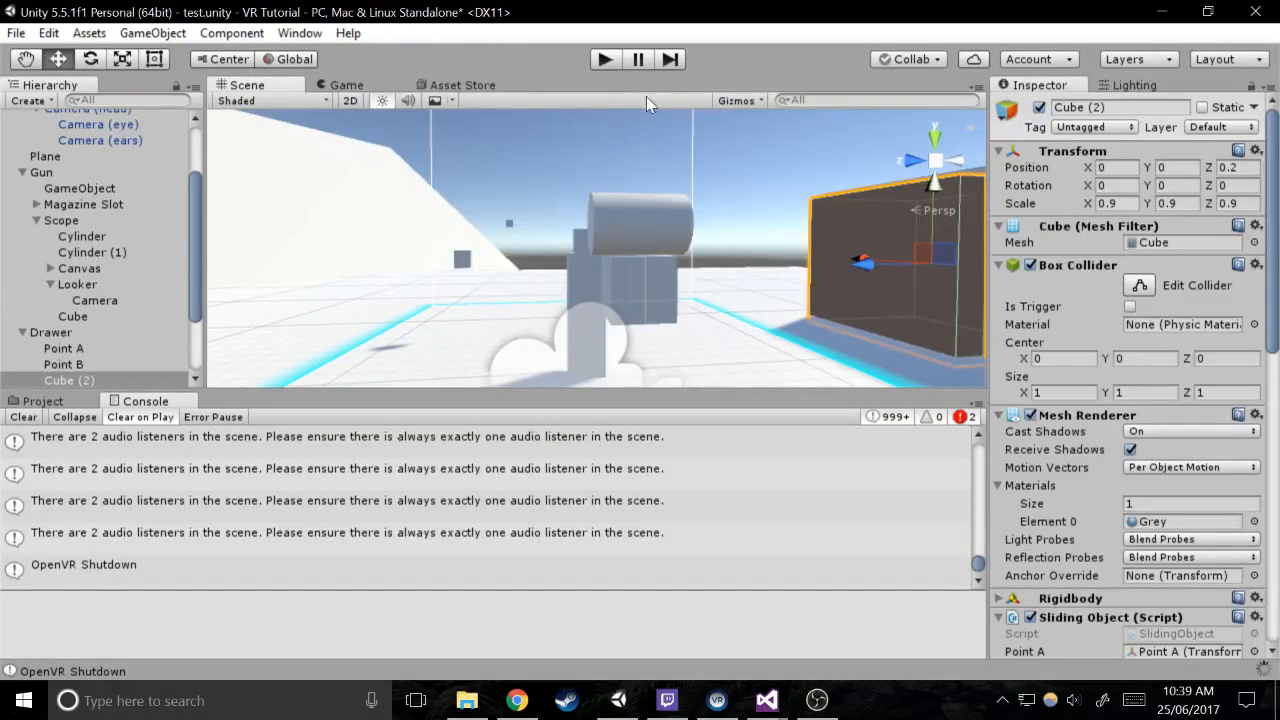
left_click(619, 64)
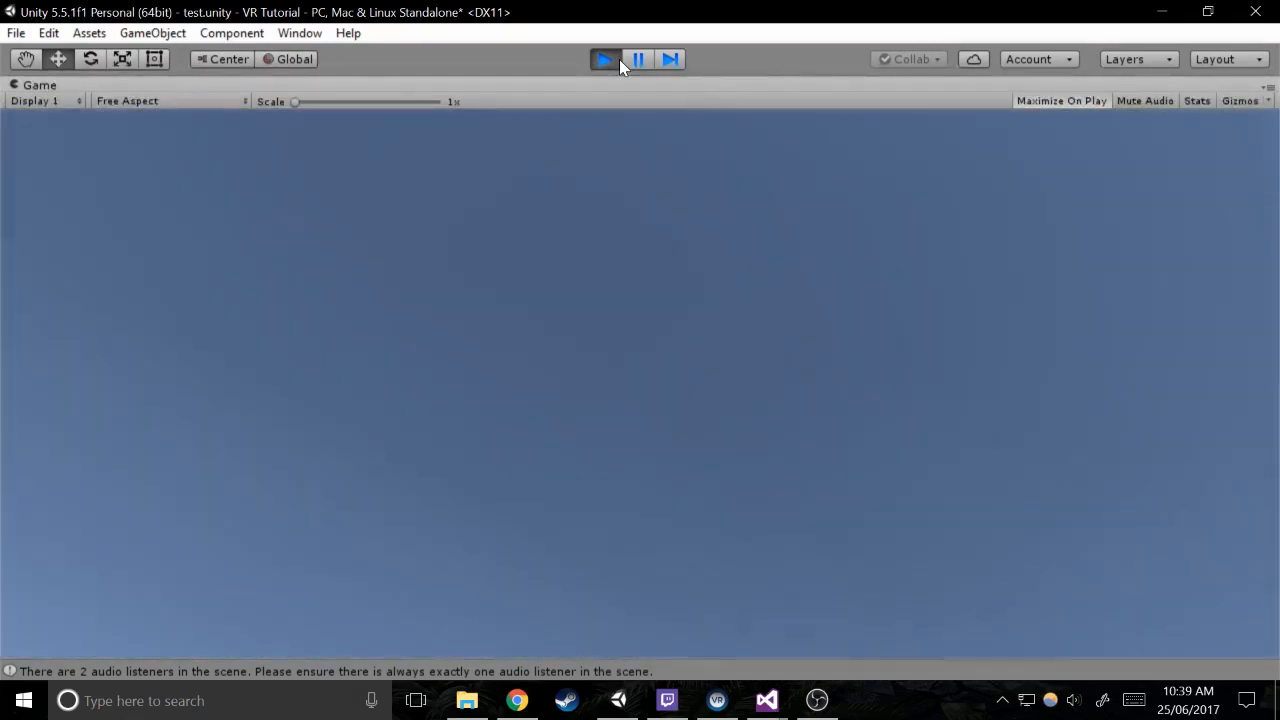
left_click(619, 59)
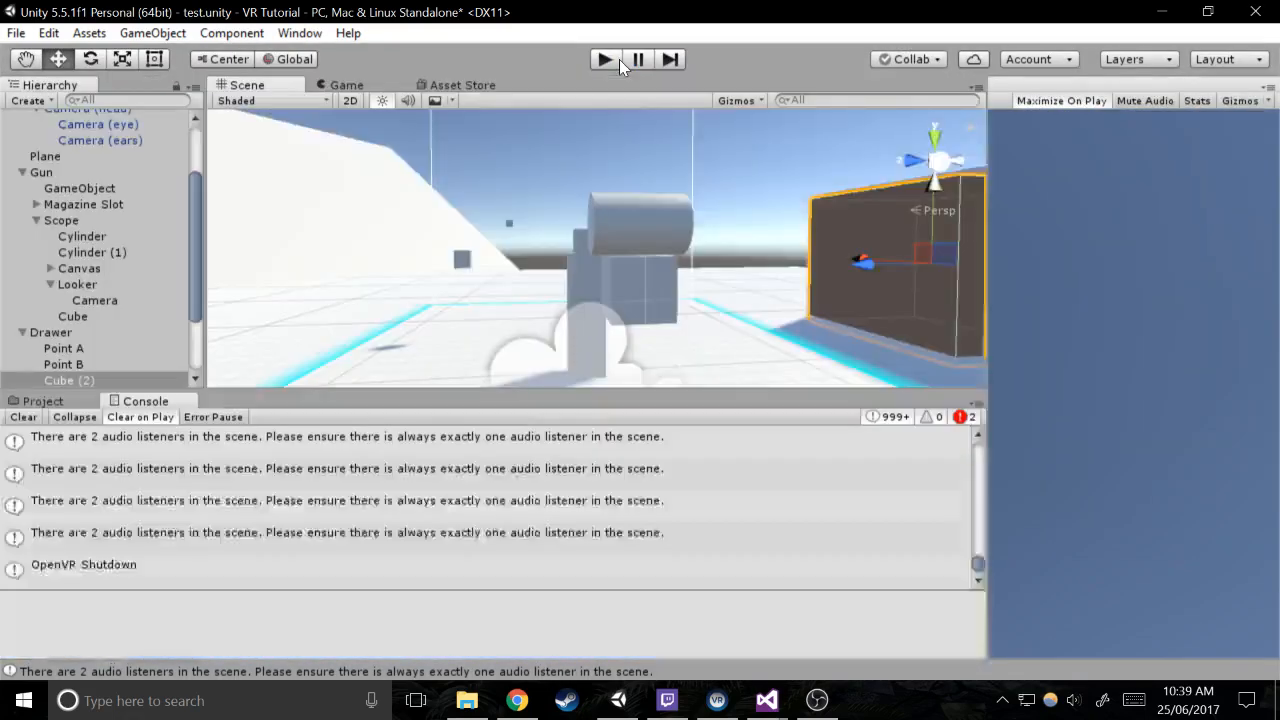
Select Cylinder (1) under Scope and set its Z position to 0
scroll(112, 270, "up", 2)
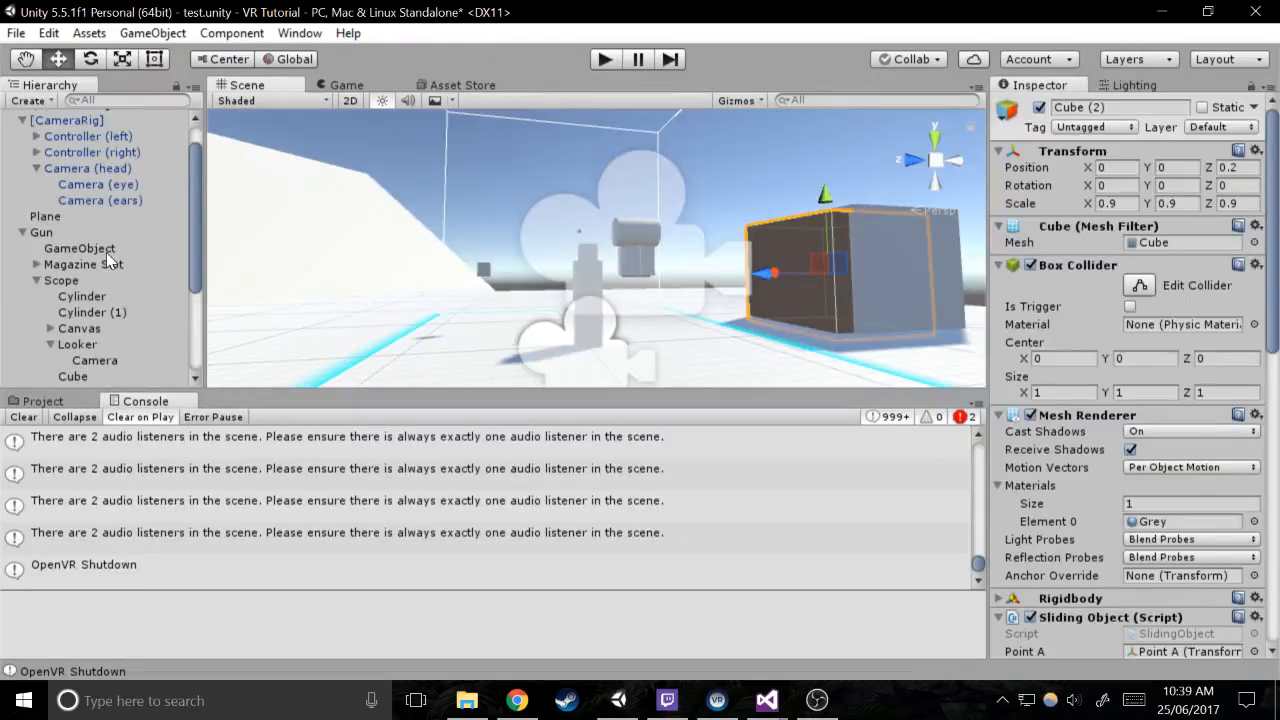
left_click(138, 314)
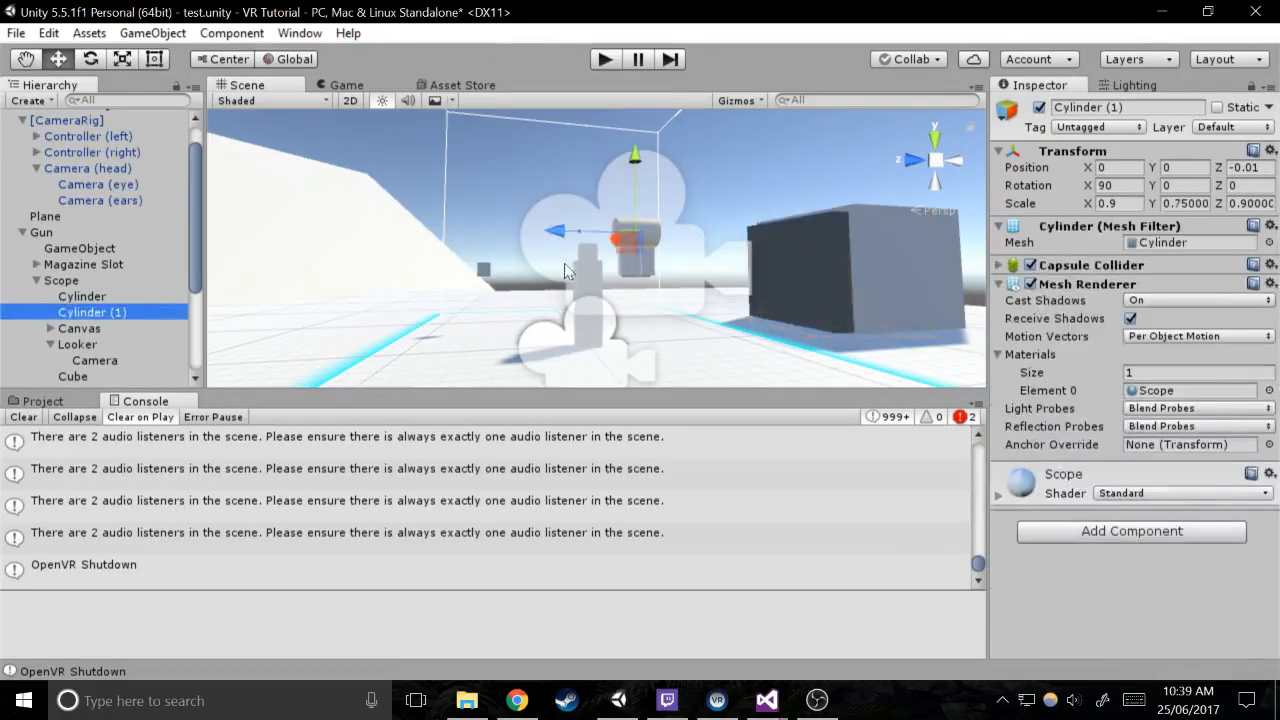
key("w")
right_click_drag(565, 271, 900, 222)
key("w")
key("a")
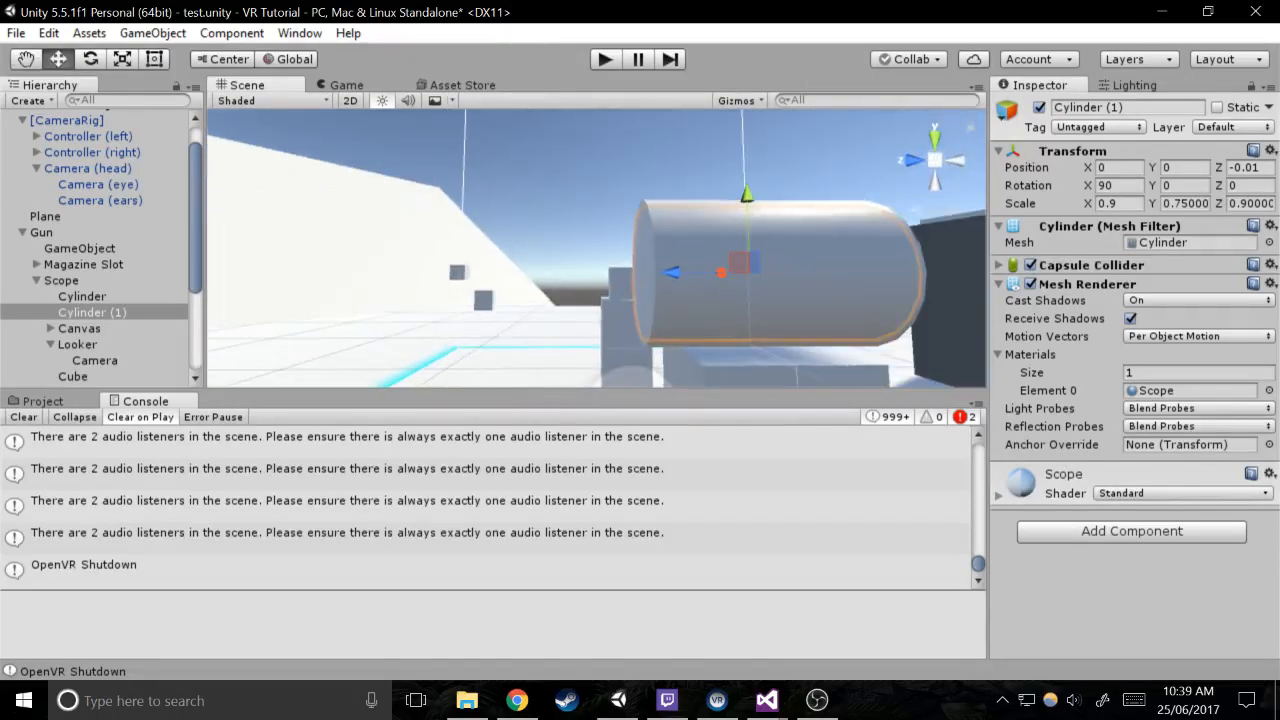
left_click(1249, 168)
type("0")
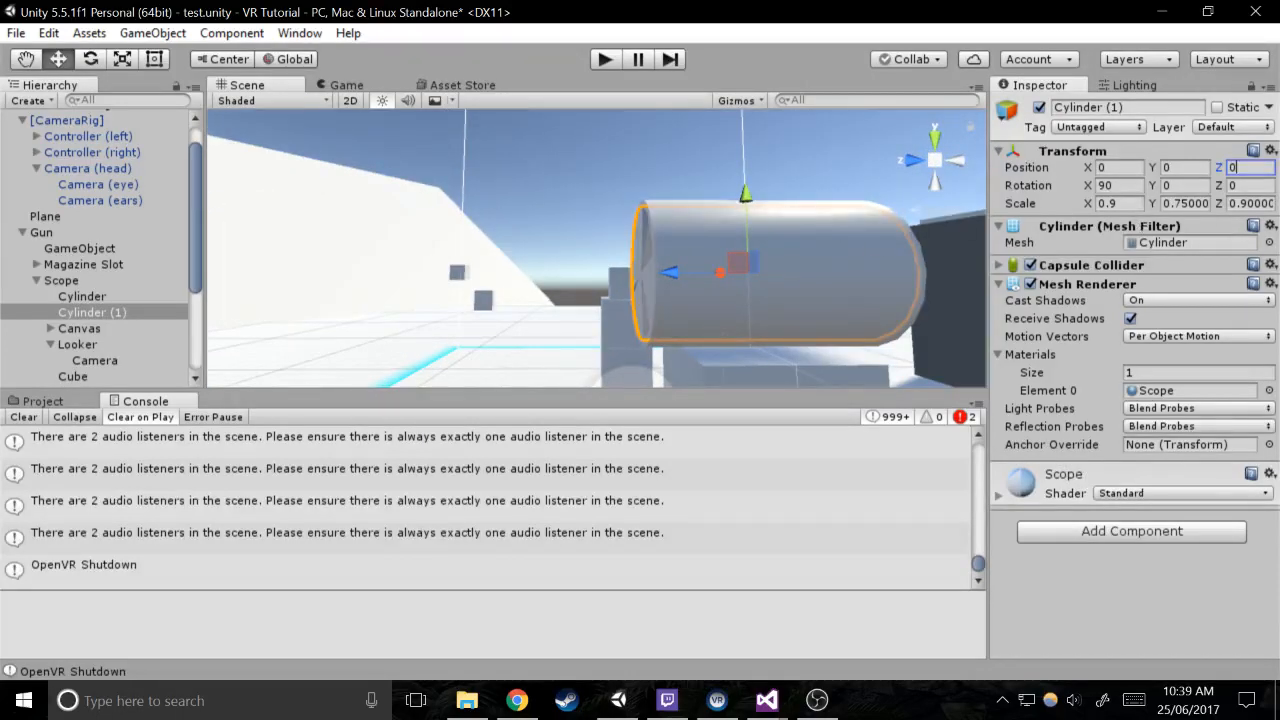
Set the Y scale of Cylinder (1) to 1.15
left_click(1240, 203)
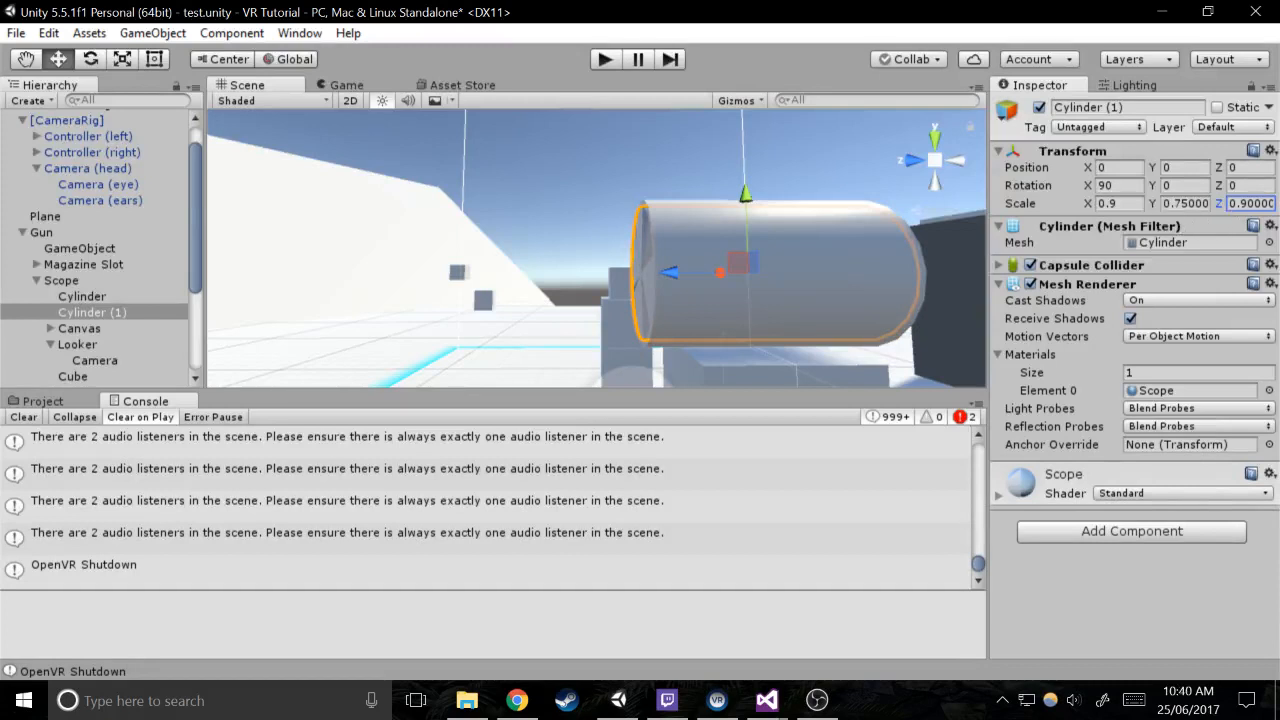
left_click(1180, 203)
type("1.5")
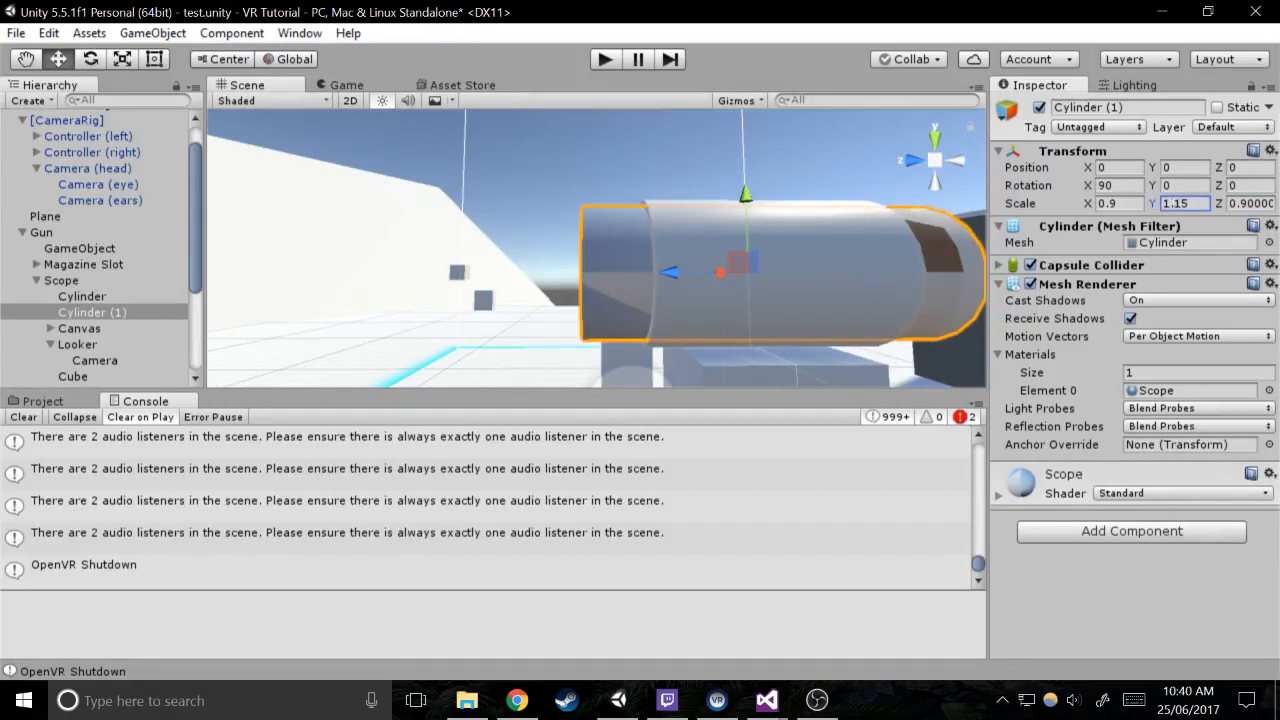
type(".8")
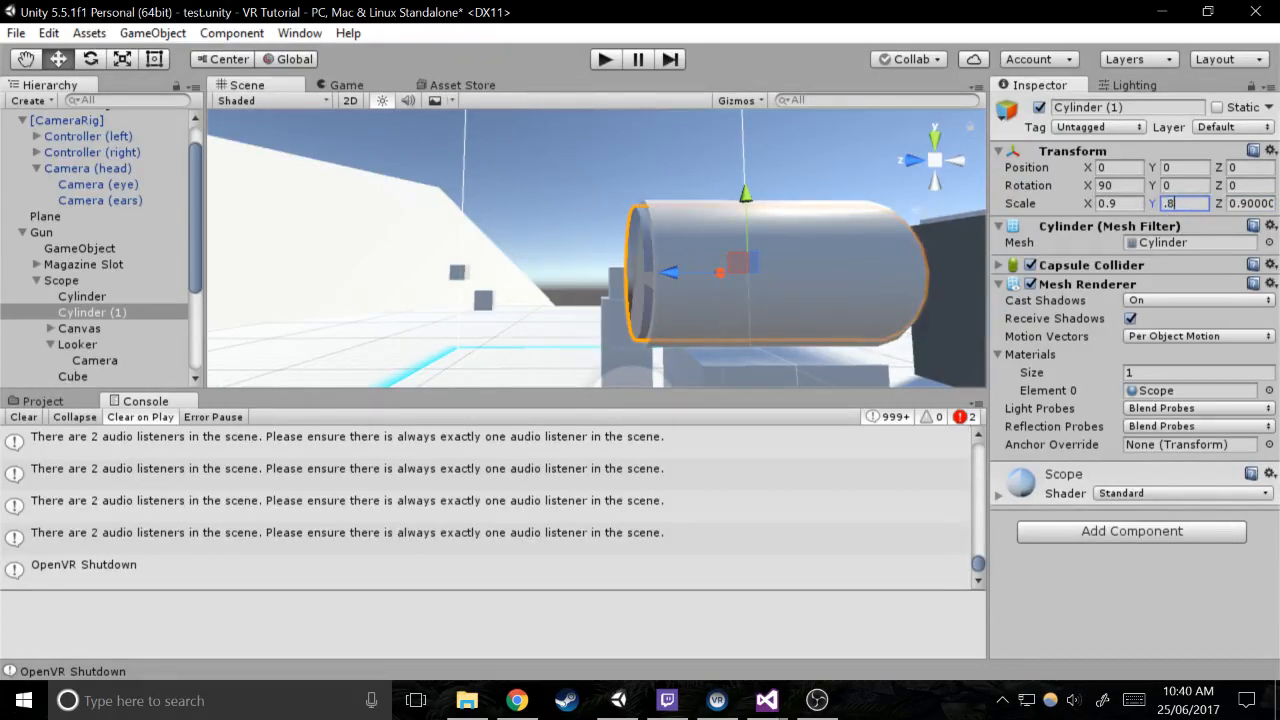
Set the Y scale of Cylinder (1) to 0.8, test the scope in play mode, and stop the run
left_click(605, 59)
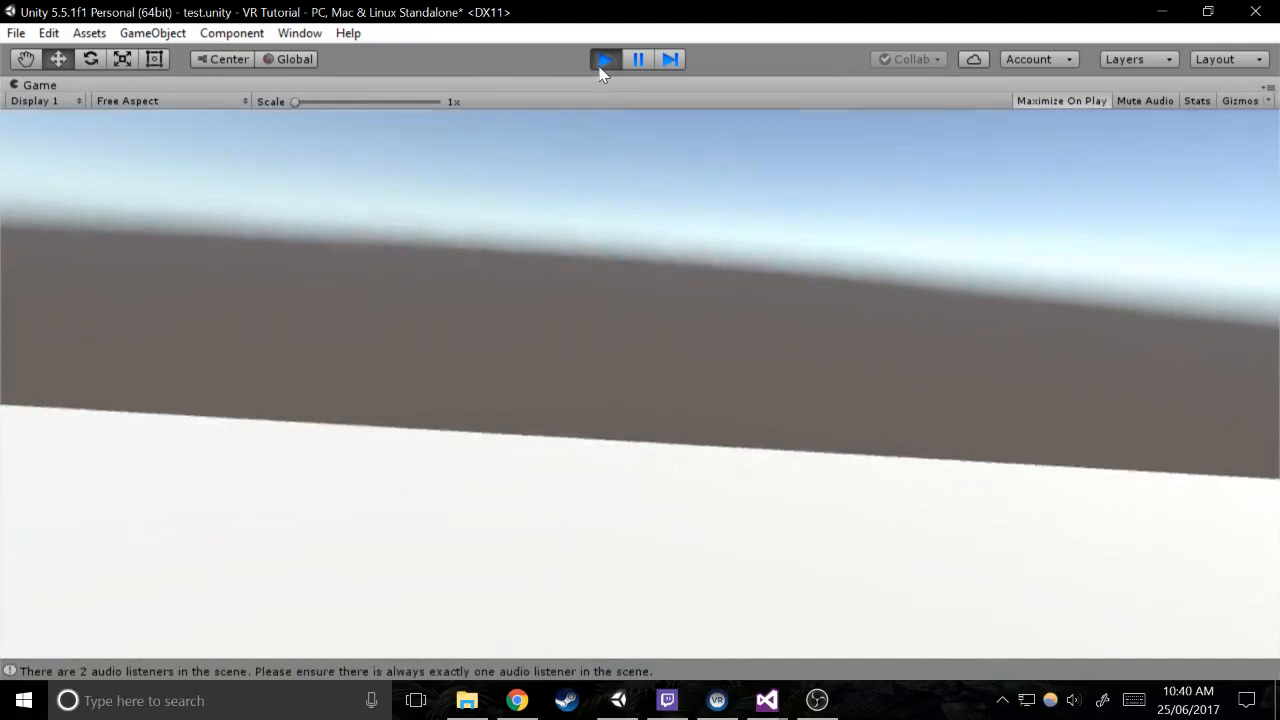
left_click(601, 66)
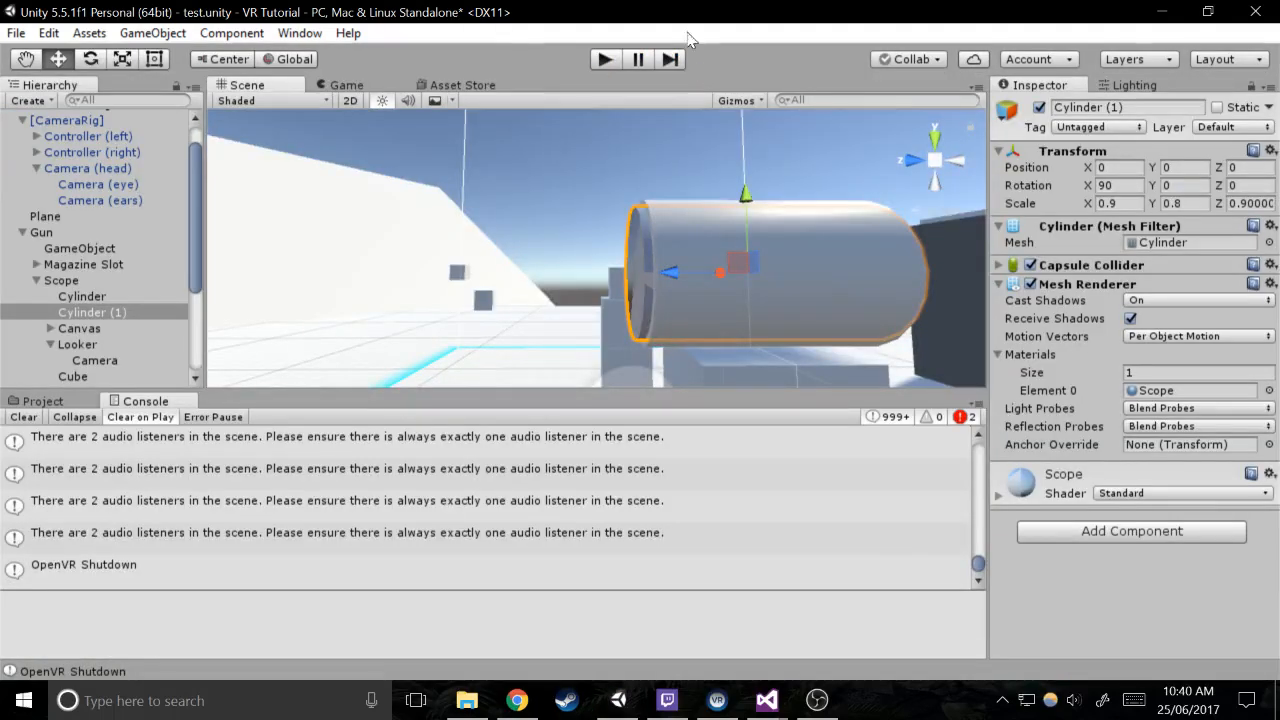
Examine the scope's lens, the Scope render texture's settings in the Materials folder, and the Camera under Looker
key("w")
right_click_drag(715, 212, 778, 265)
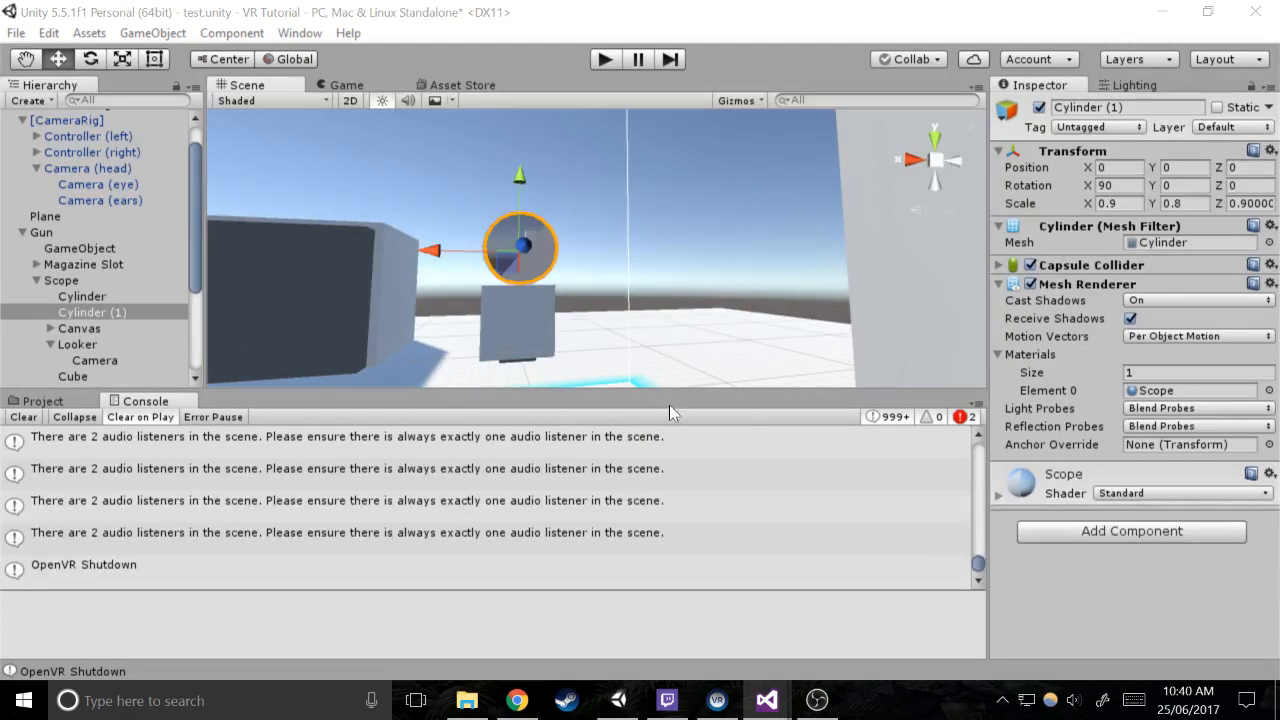
right_click_drag(703, 332, 649, 310)
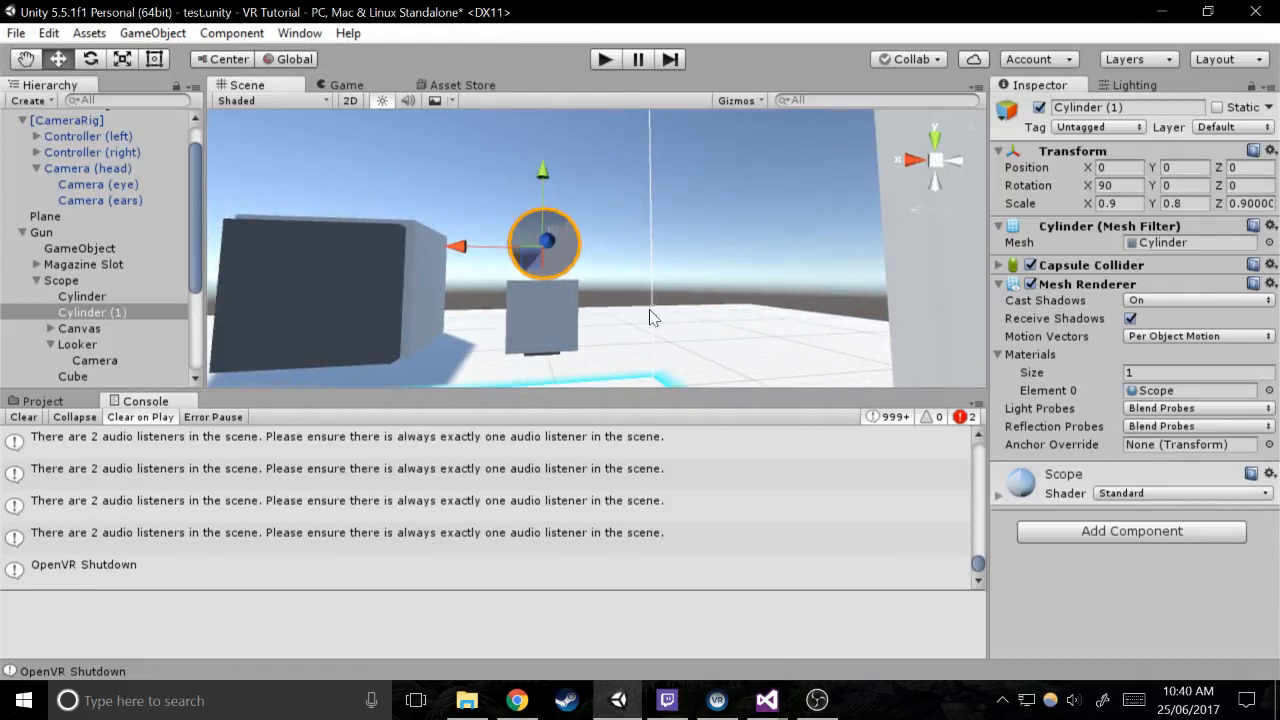
left_click(43, 401)
left_click(73, 546)
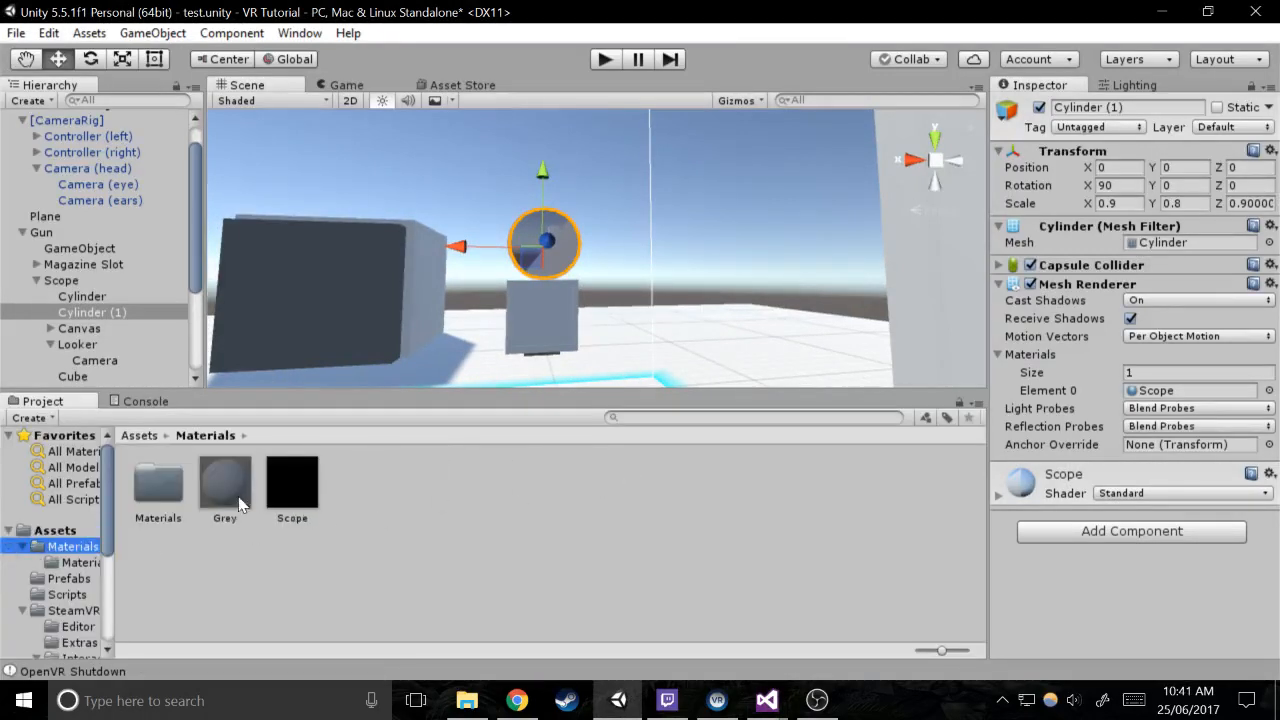
left_click(290, 478)
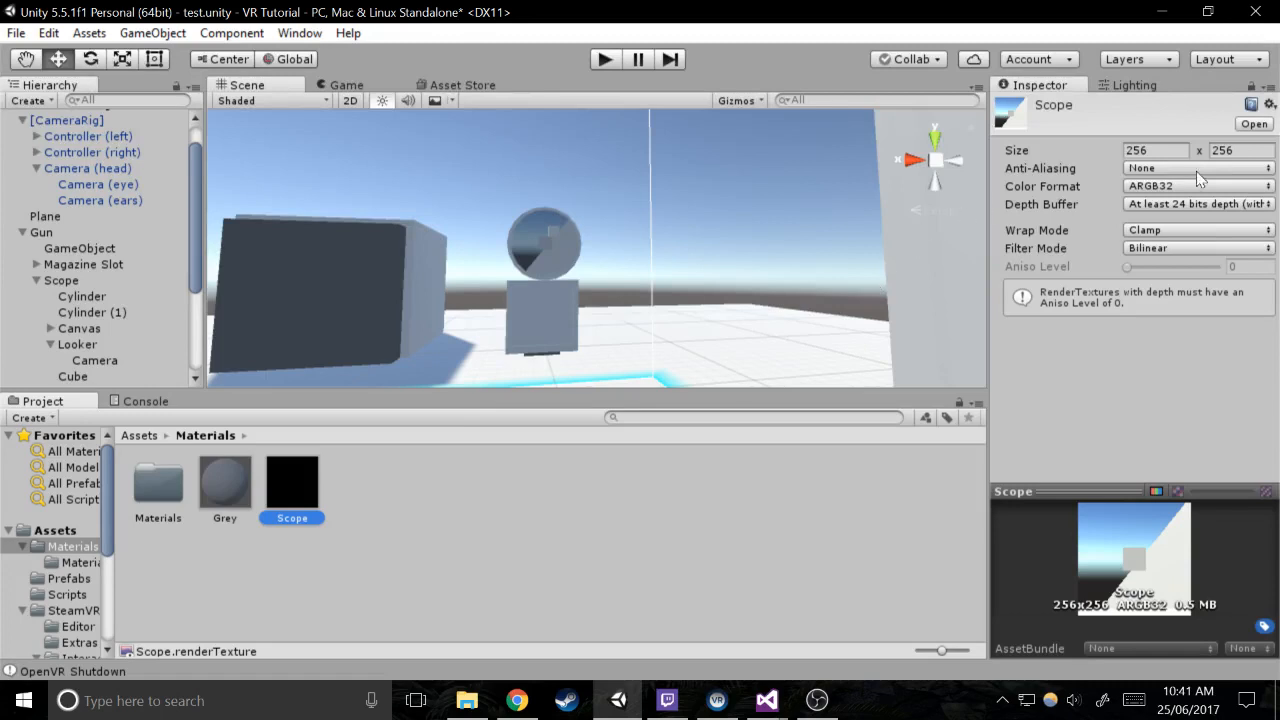
right_click_drag(714, 203, 949, 254)
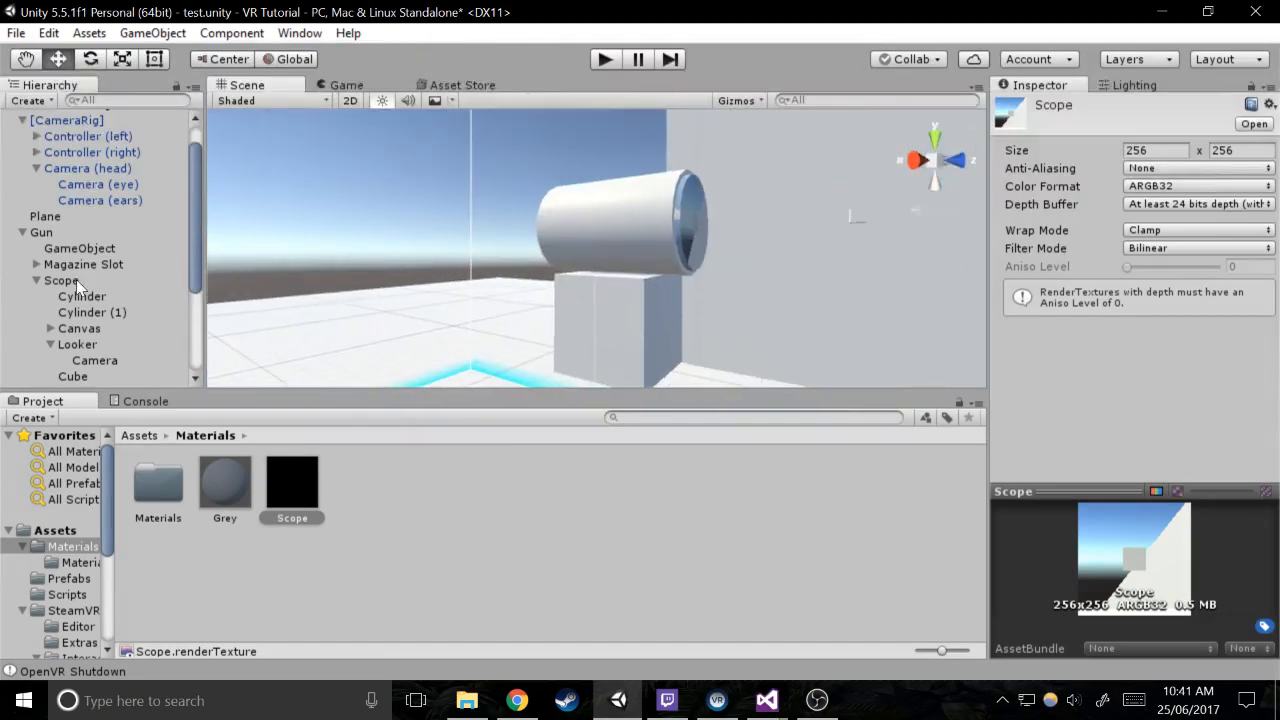
left_click(95, 361)
scroll(84, 344, "down", 3)
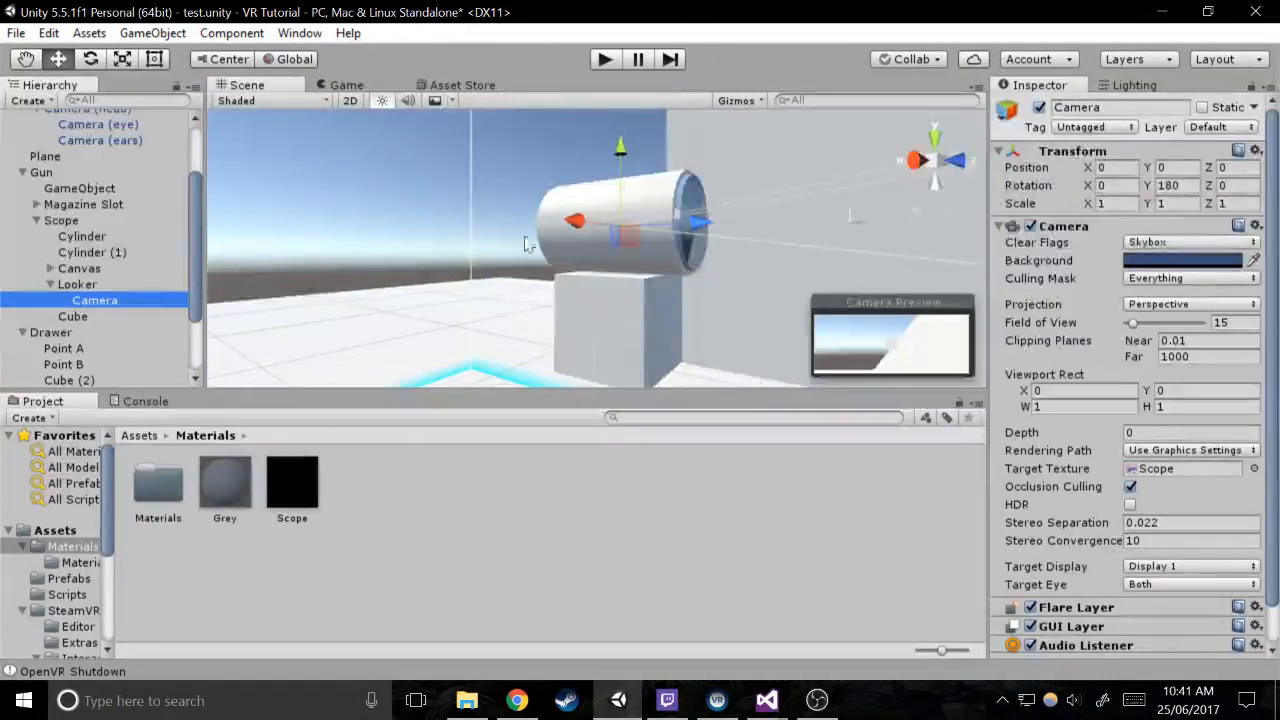
Select Cylinder (1) and add a new script component named ScopeRenderer to it
left_click(693, 196)
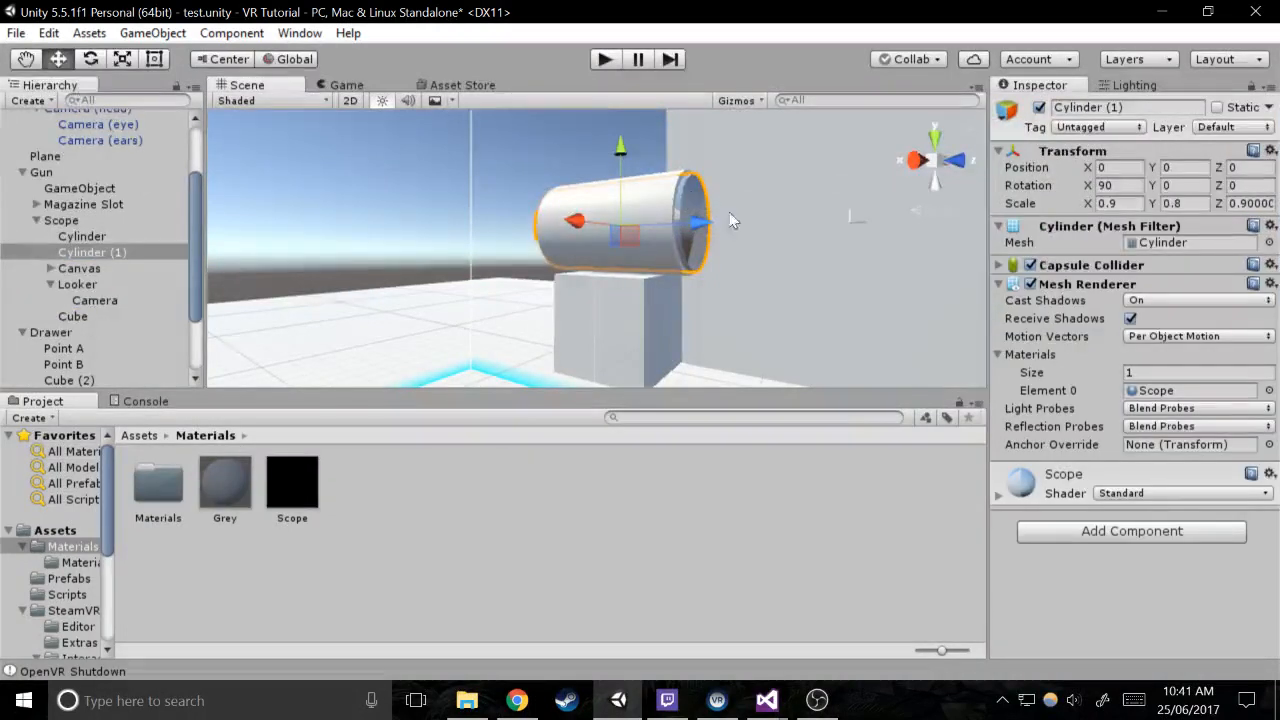
left_click(1092, 531)
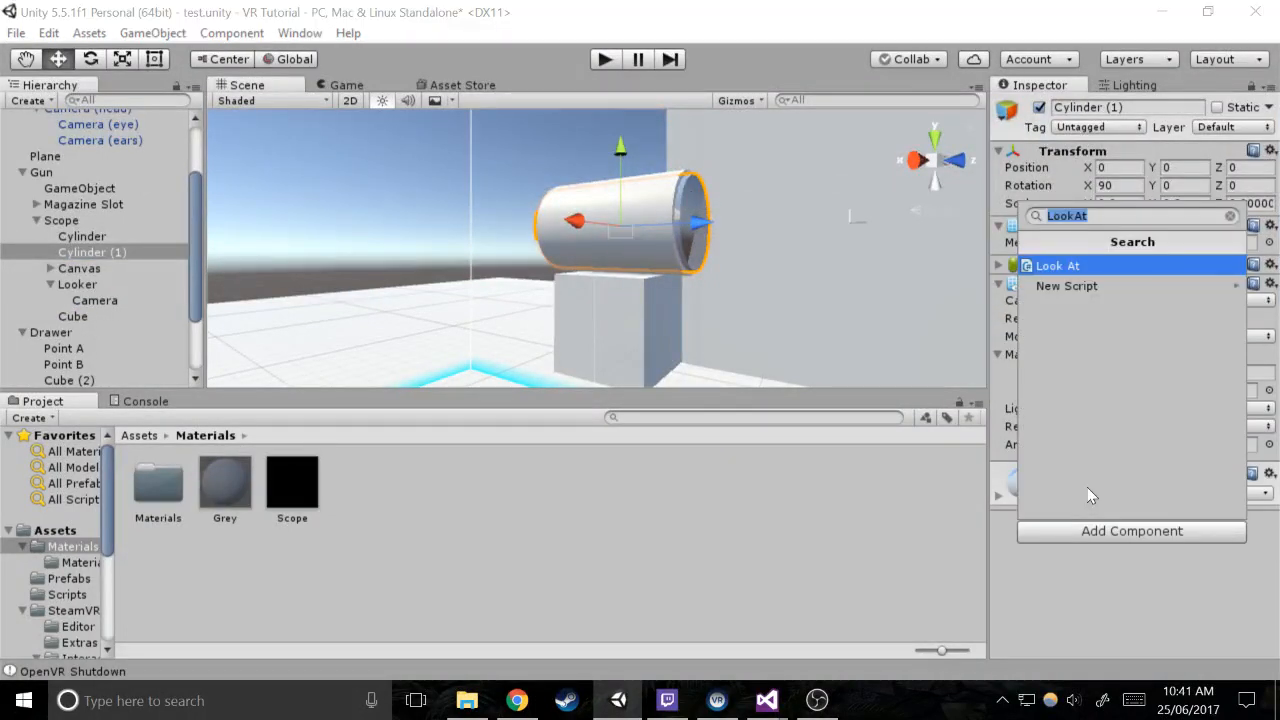
type("ScopeRenderer")
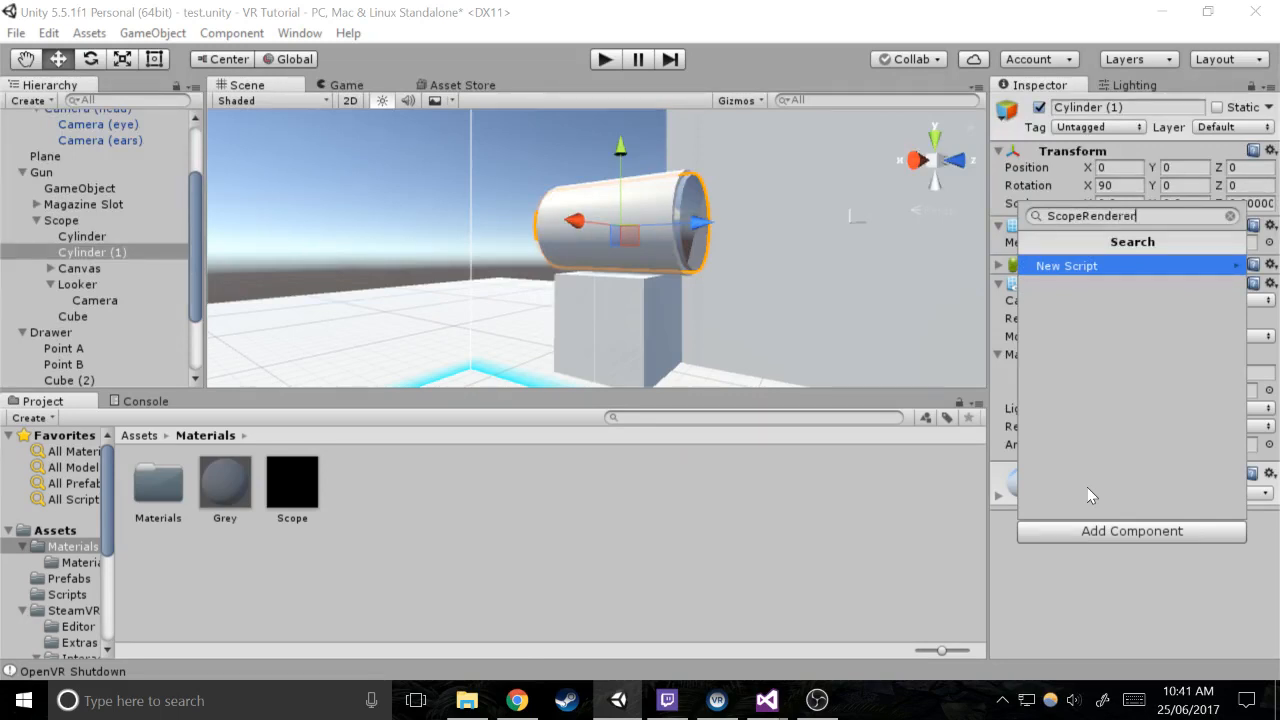
key("Return")
key("Return")
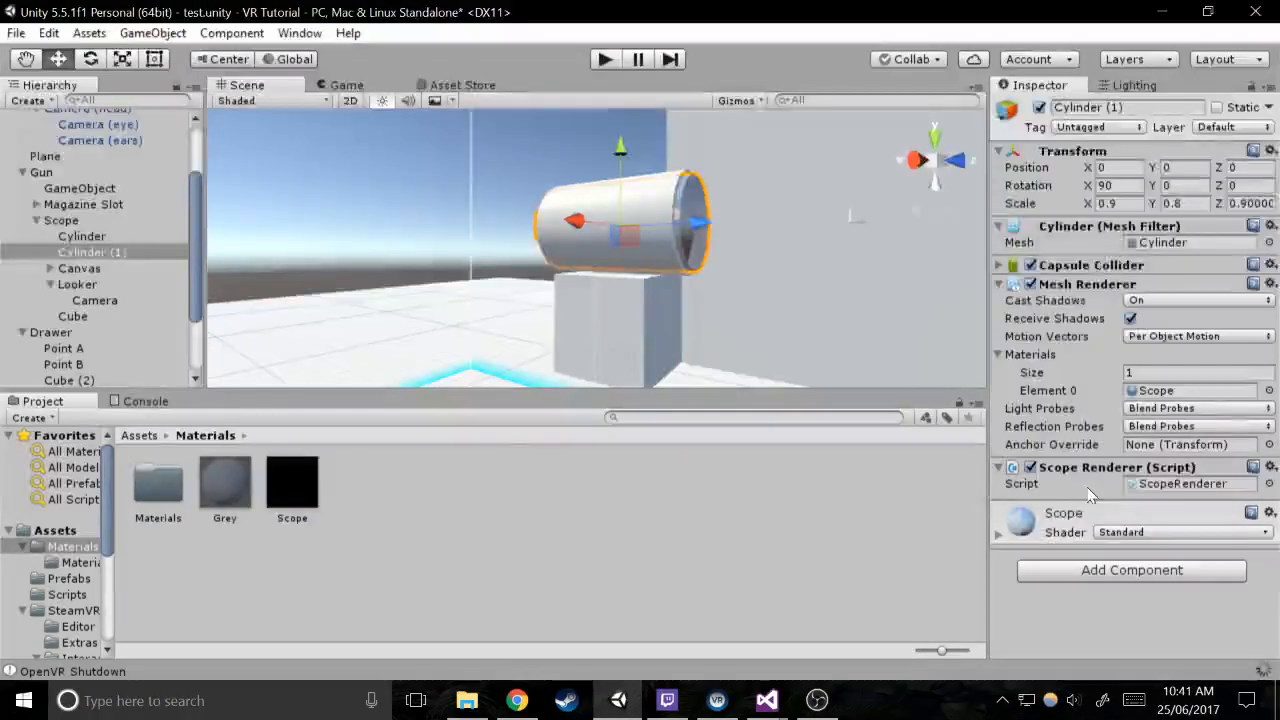
Open the ScopeRenderer script in Visual Studio and reload the modified project
double_click(1157, 484)
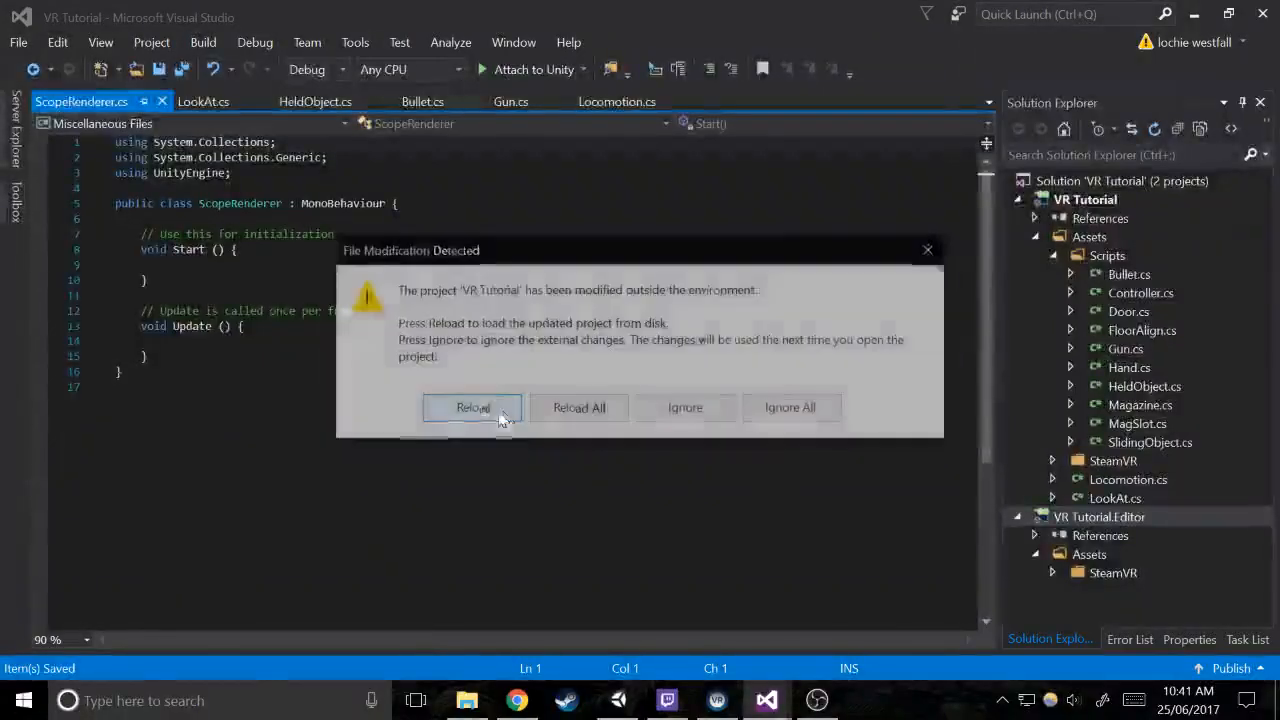
left_click(472, 408)
left_click(340, 341)
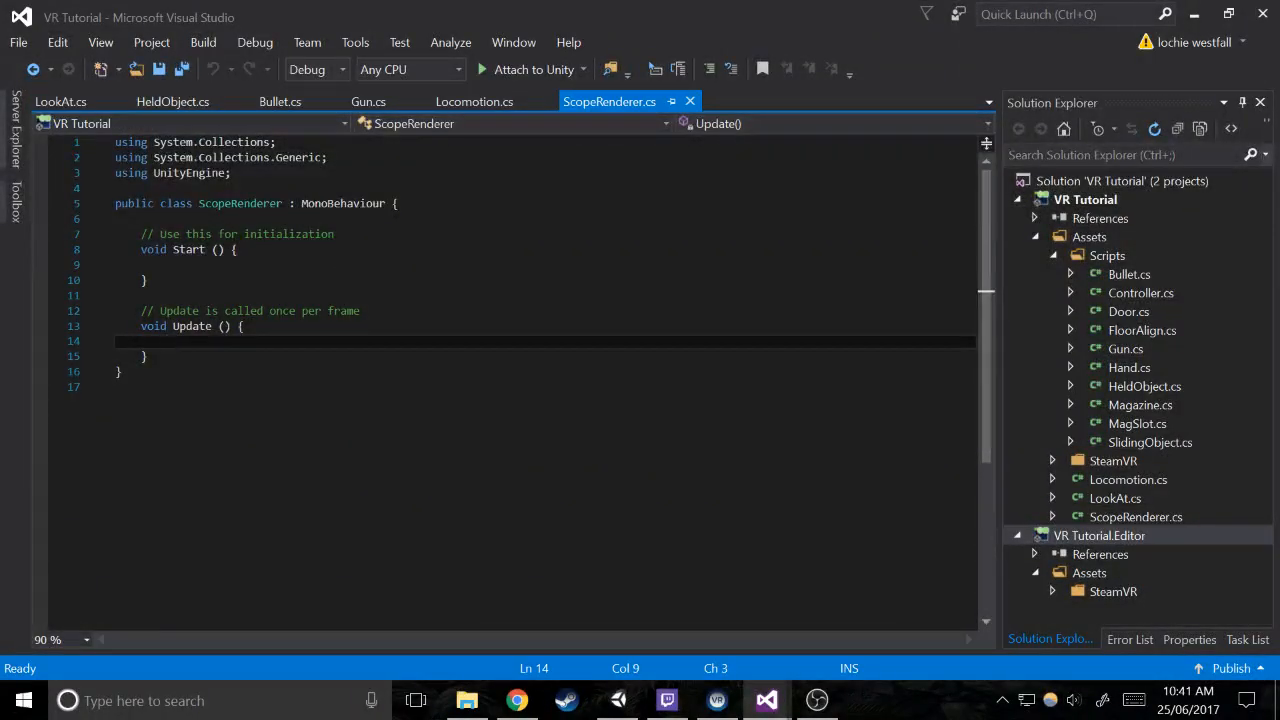
Declare a RenderTexture field named texture at the beginning of the ScopeRenderer class
left_click(141, 219)
key("Return")
key("Return")
key("Up")
type("ren")
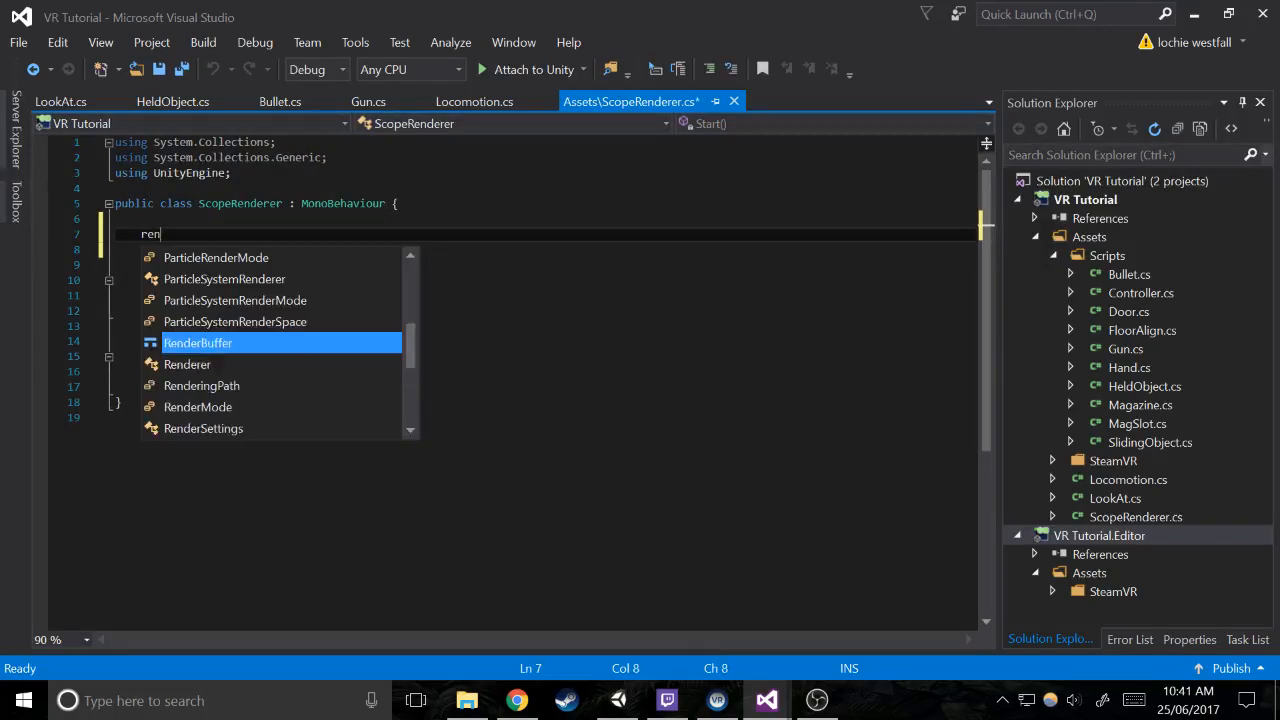
type("derT")
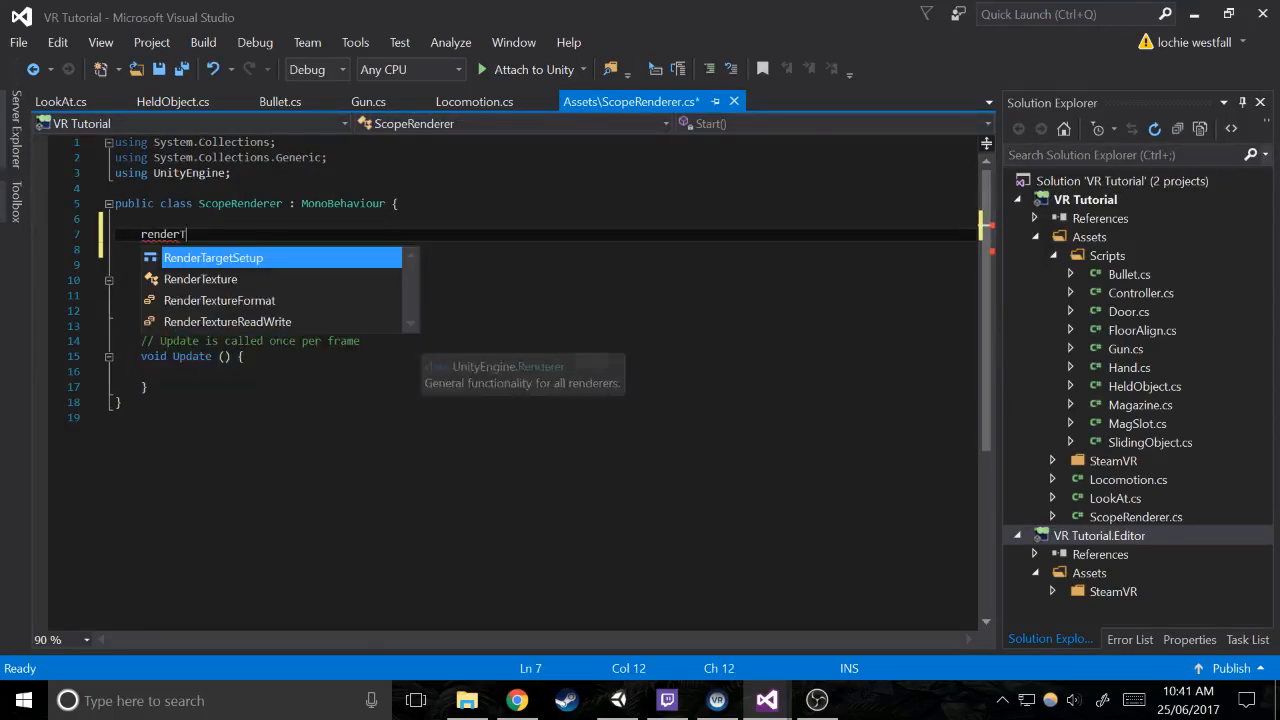
type("e")
key("Tab")
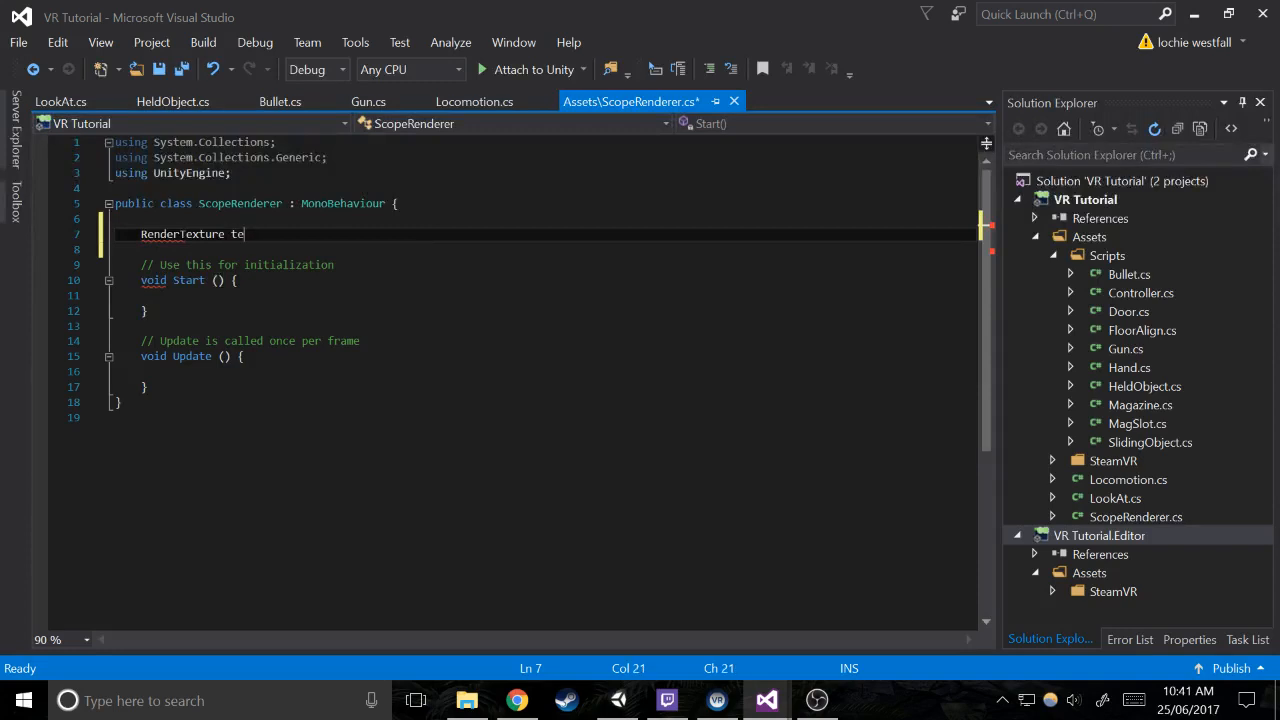
type("te")
key("BackSpace")
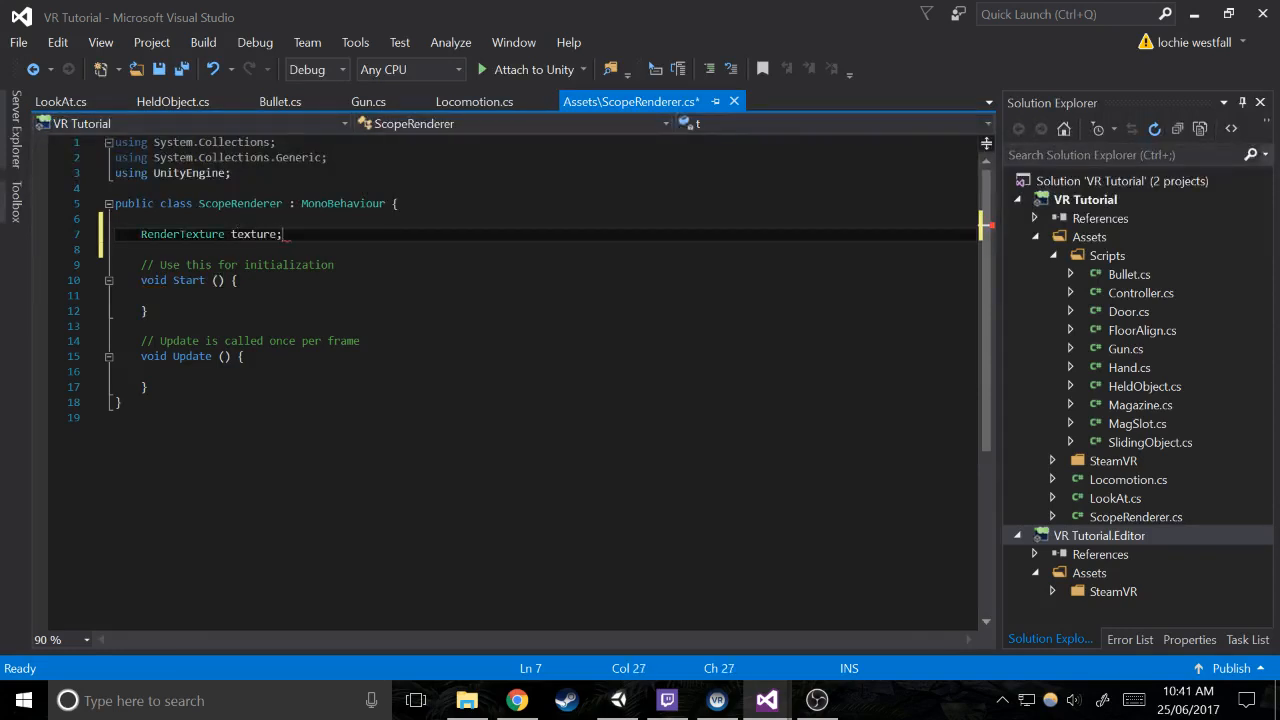
Declare a public Camera field named inputTexture below the texture field
key("Return")
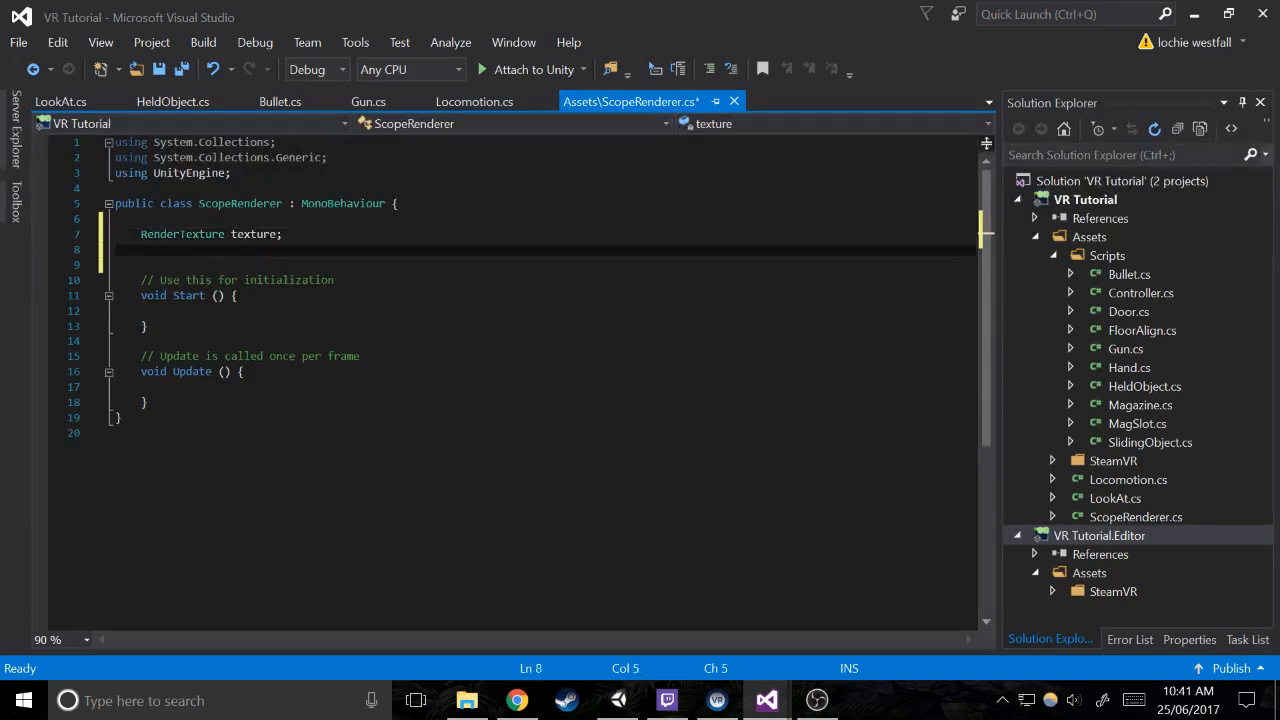
key("Return")
type("public Camera")
key("Tab")
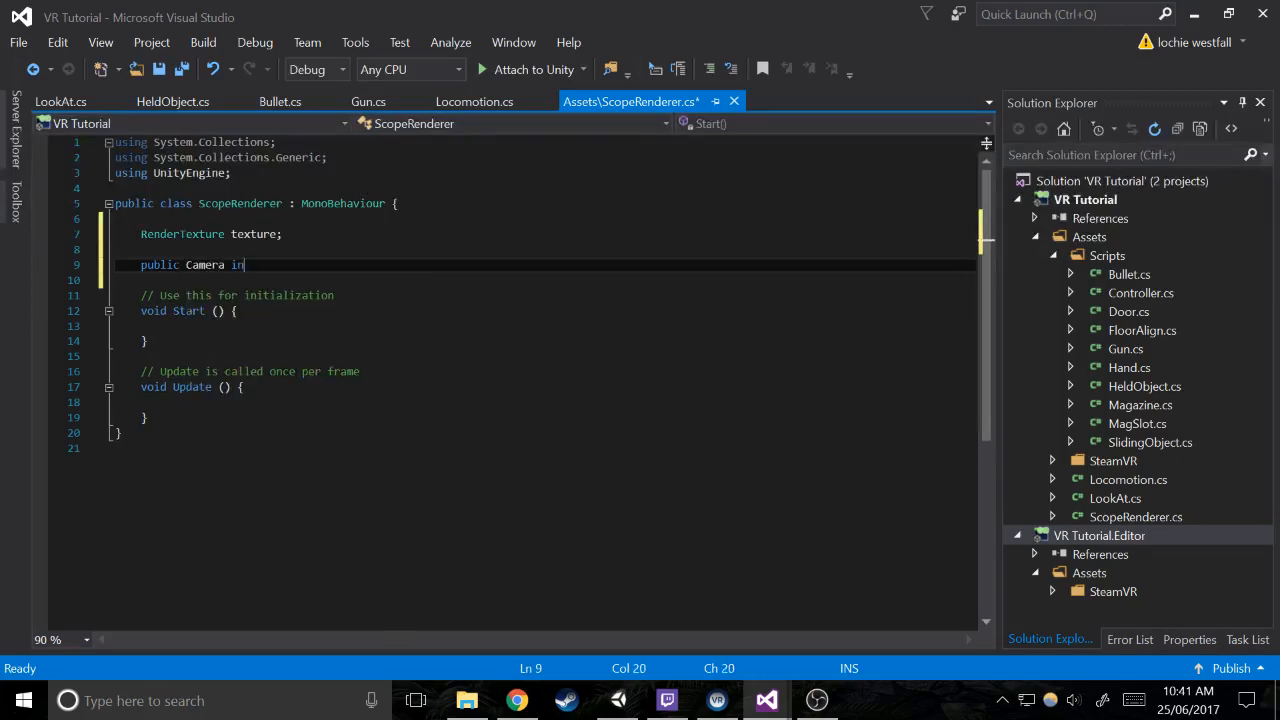
type("xture")
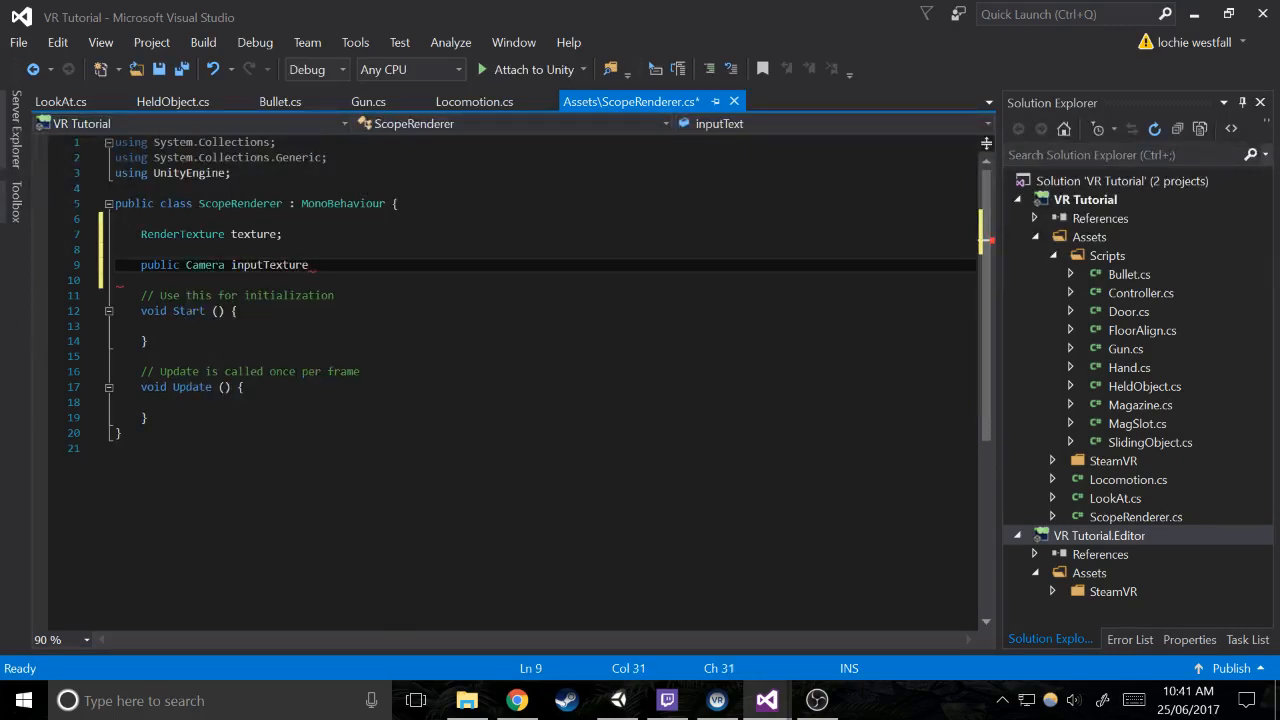
type(";")
In Start, assign texture a new RenderTexture with width 256, height 256 and depth 24
left_click(167, 326)
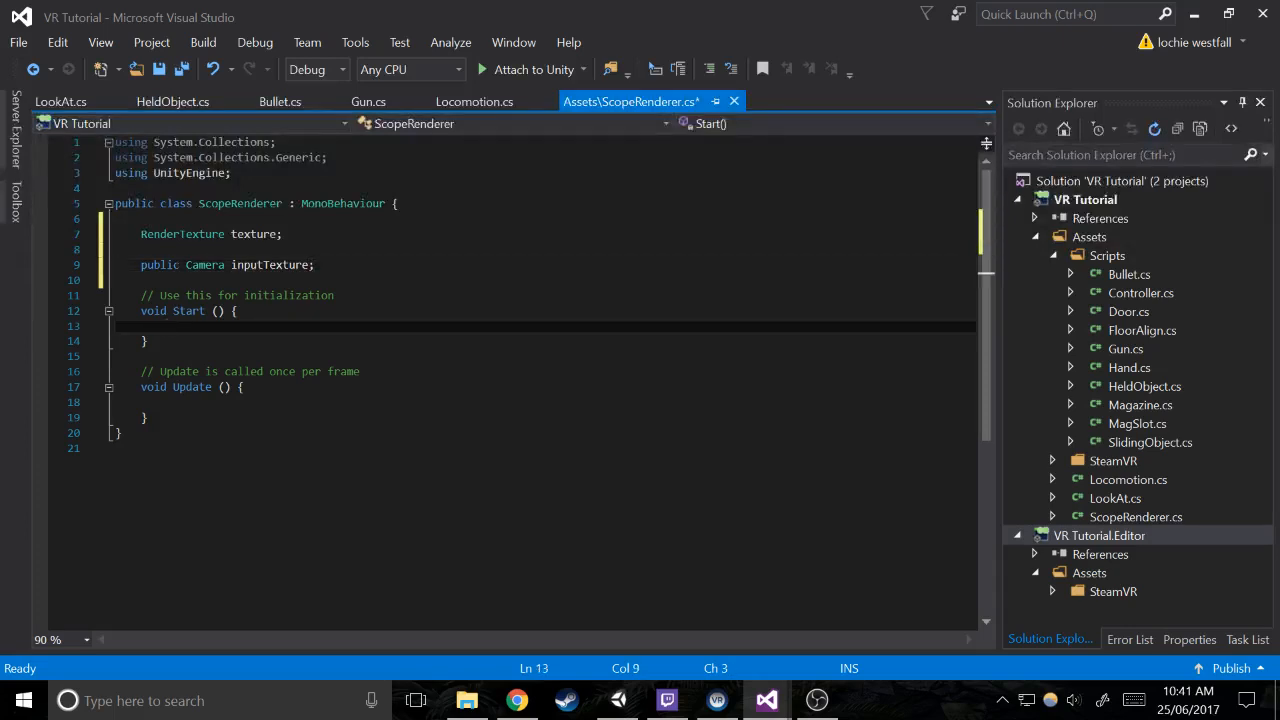
type("texture = newr")
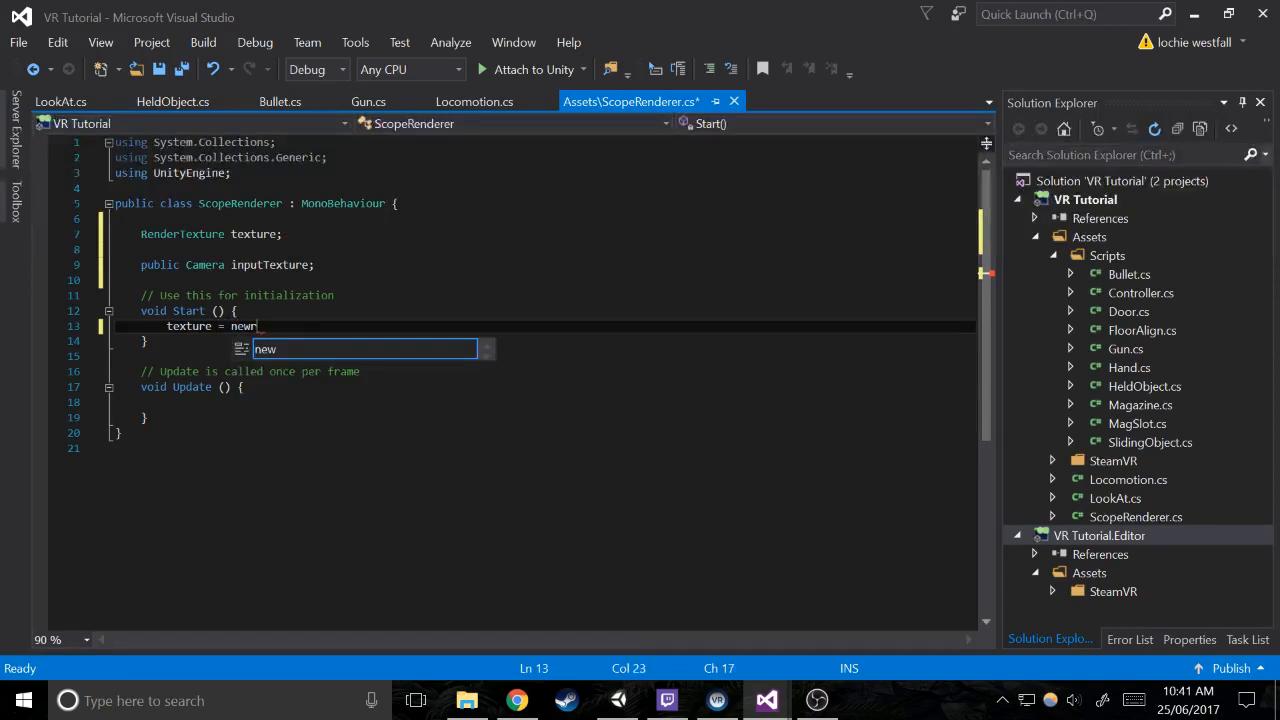
key("BackSpace")
type("RenderTexture()")
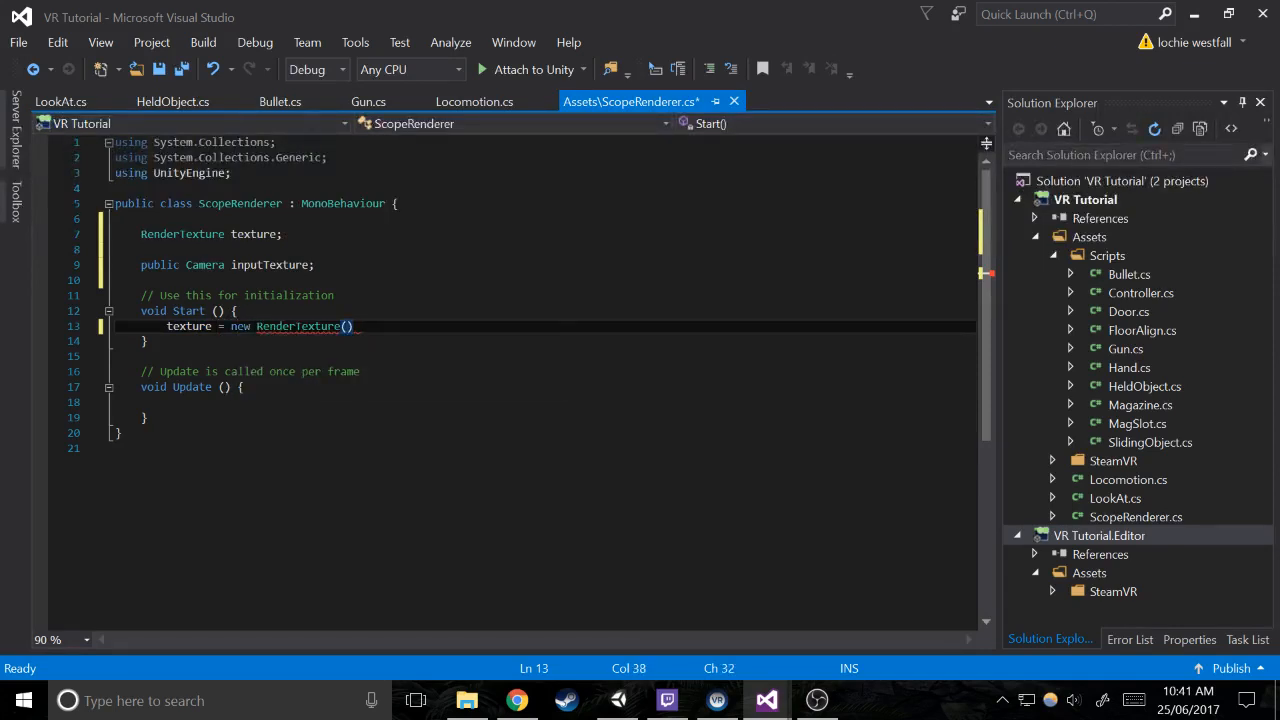
key("Left")
type("256,256,")
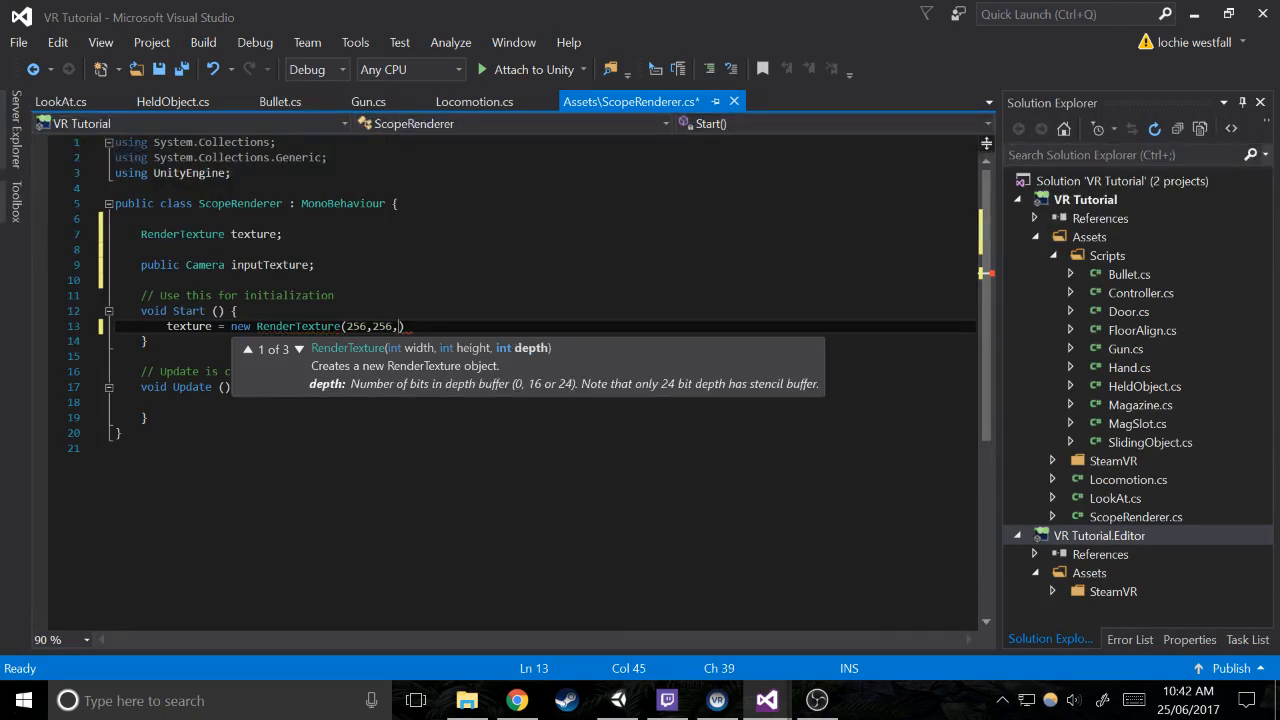
type("24)")
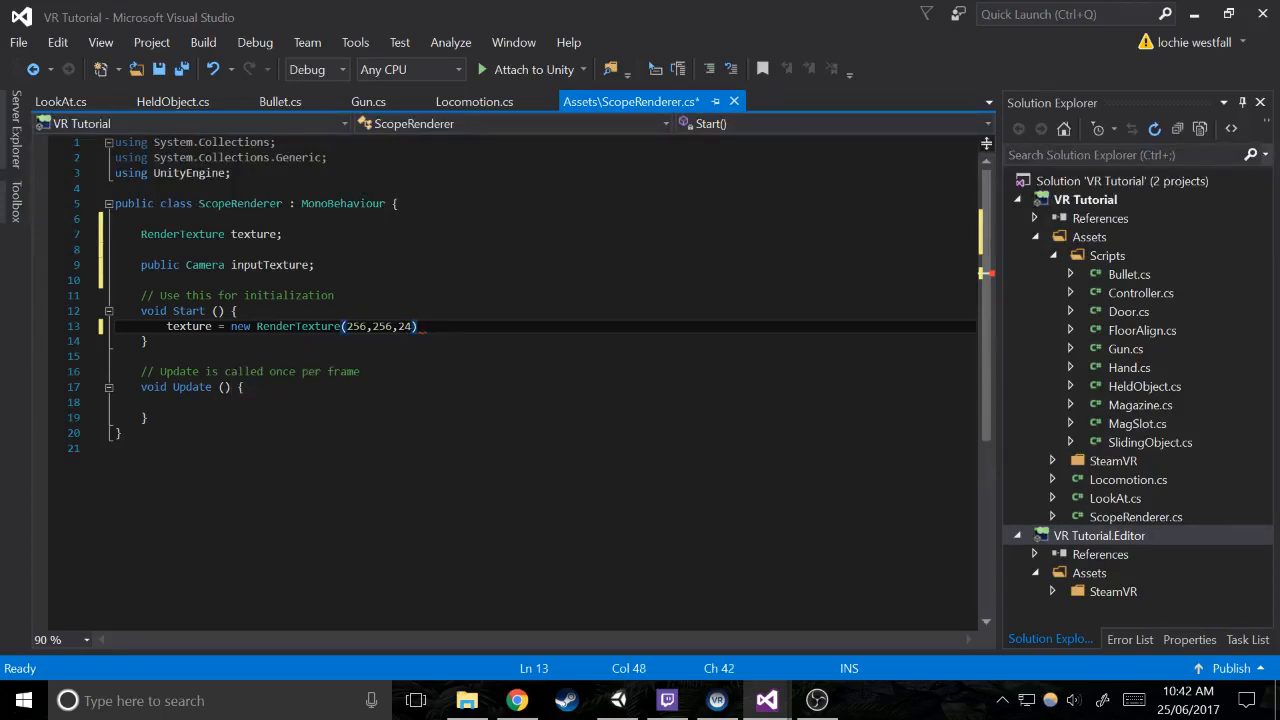
type(";")
key("Return")
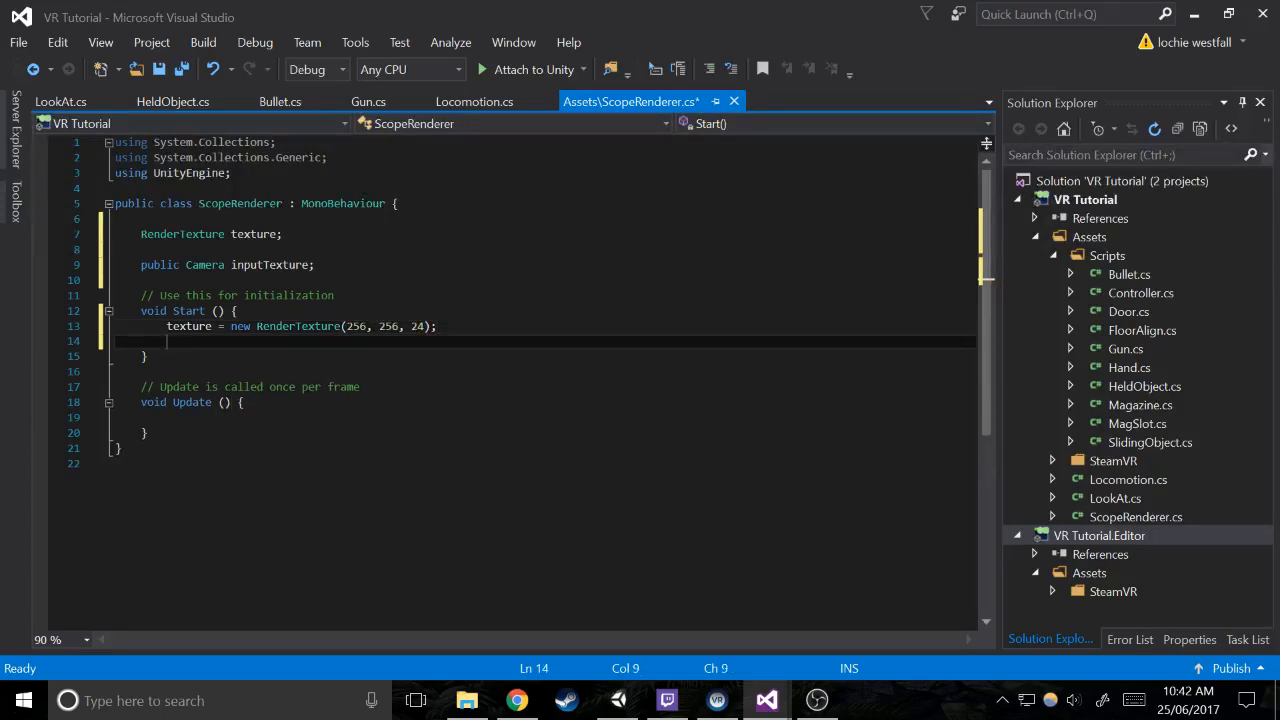
Change the depth argument of the RenderTexture constructor to 16
key("Up")
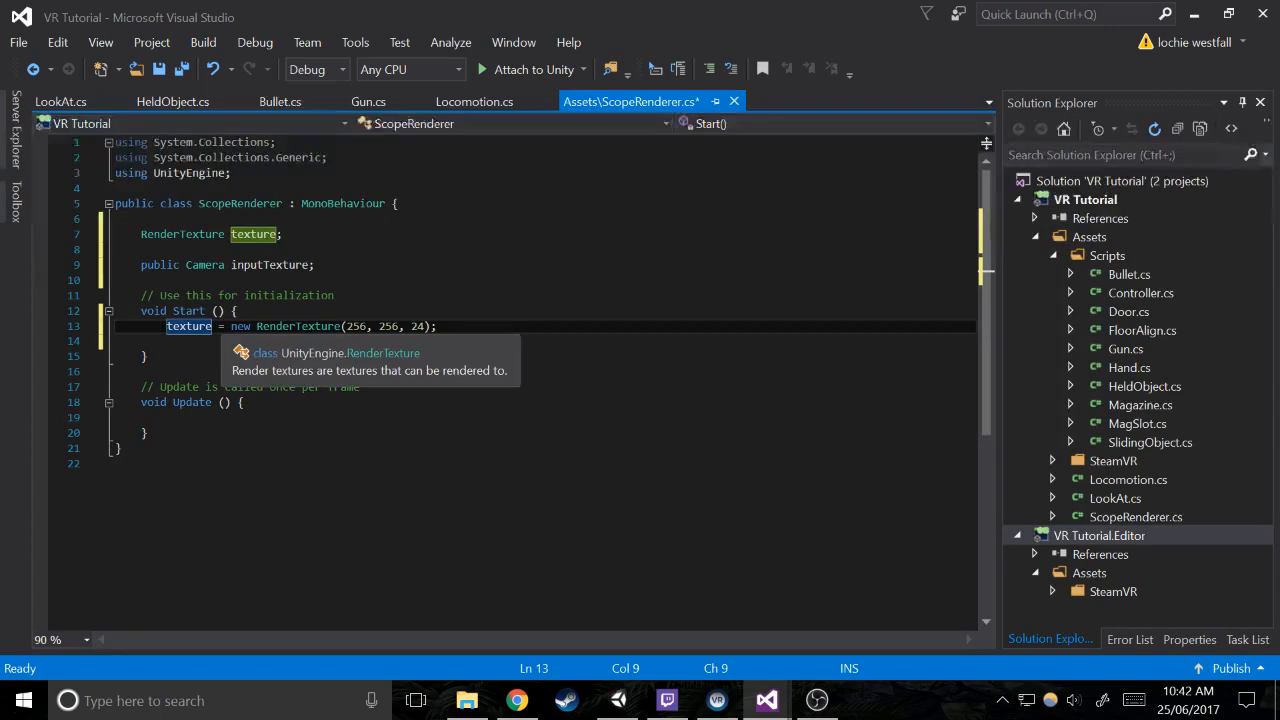
left_click(425, 326)
key("BackSpace")
key("BackSpace")
type("16")
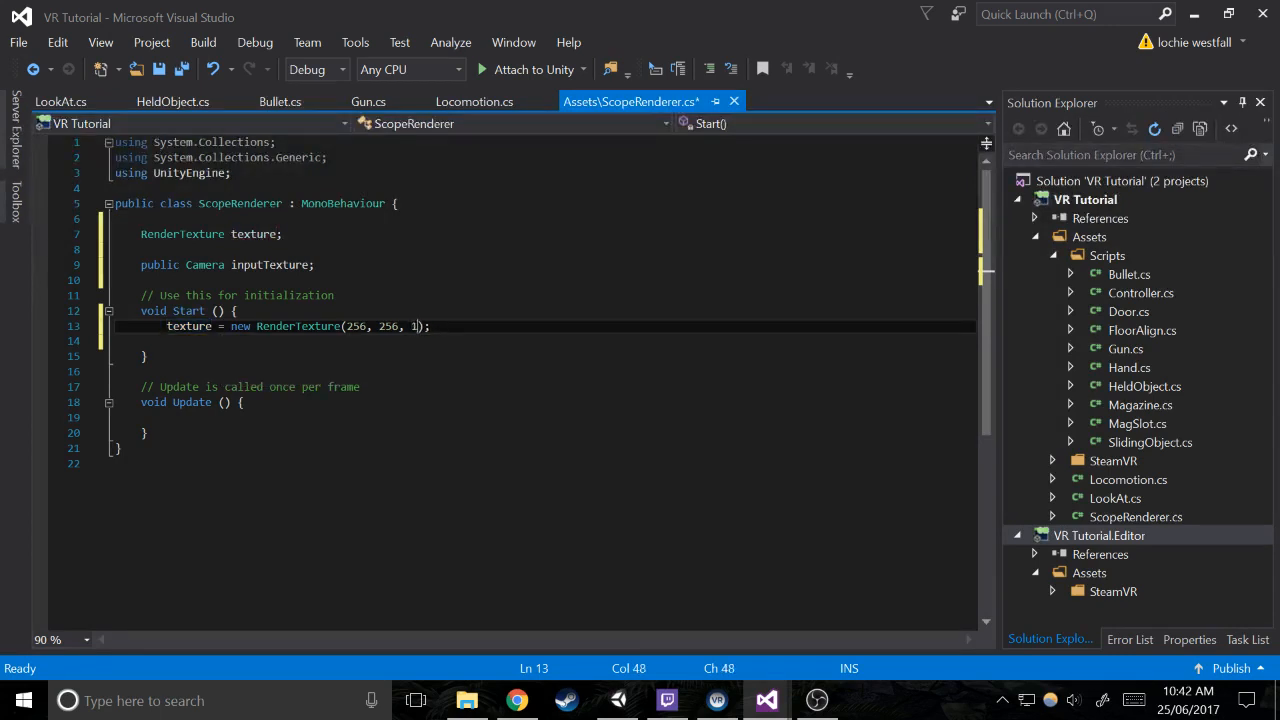
Set texture.antiAliasing to 4 on the line below the RenderTexture assignment
key("Down")
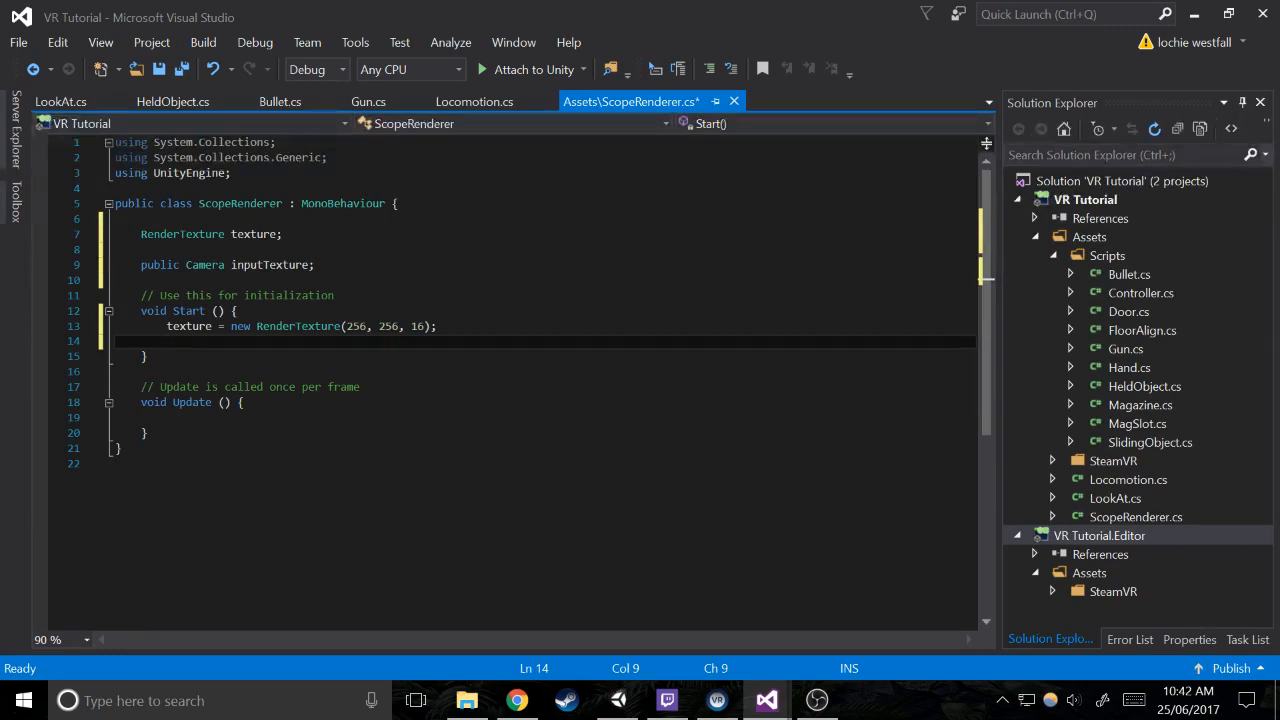
type("texture.ant")
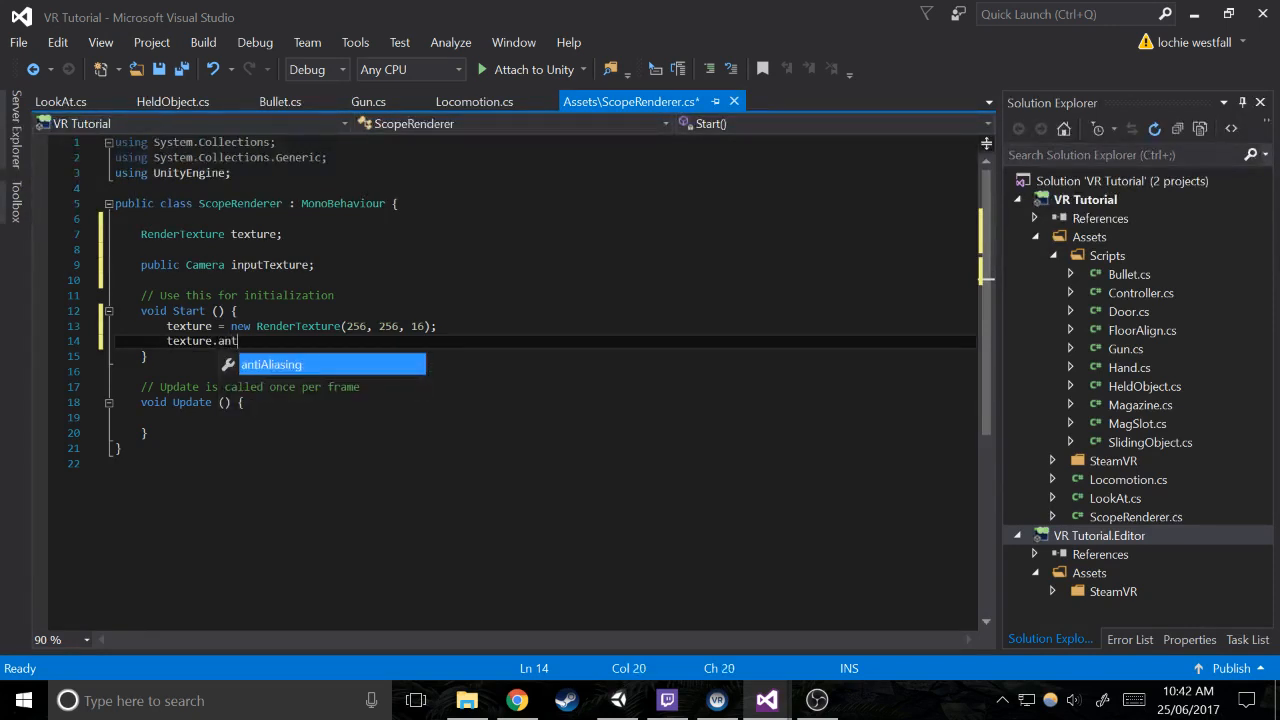
type("iAliasing = 4;")
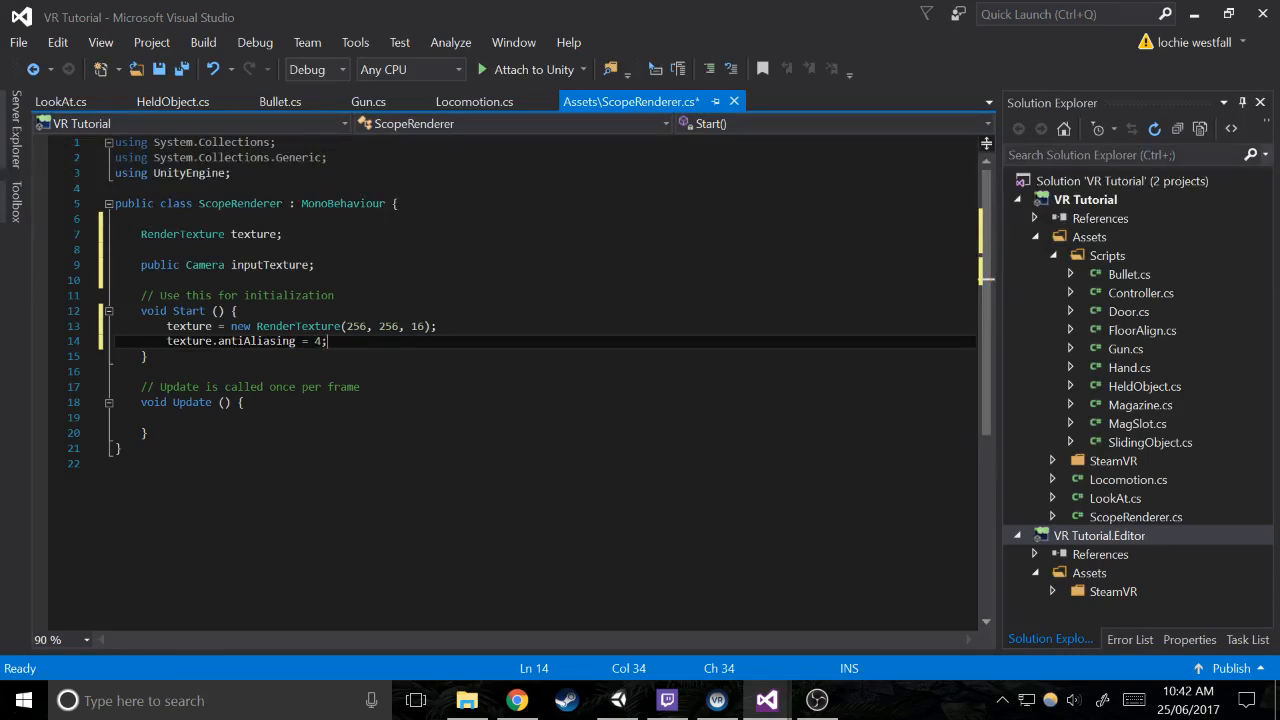
Begin a new line in Start with input, and rename the public Camera field to inputCamera
key("Return")
type("inp")
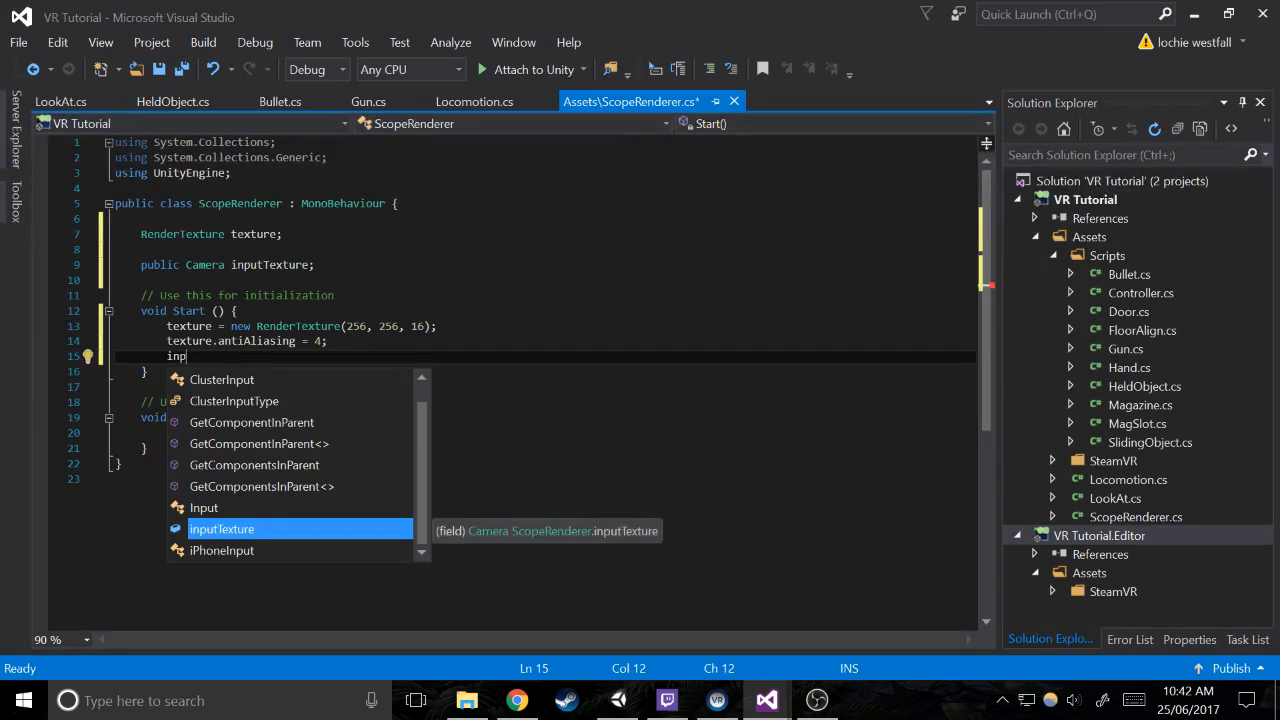
type("utca")
key("BackSpace")
key("BackSpace")
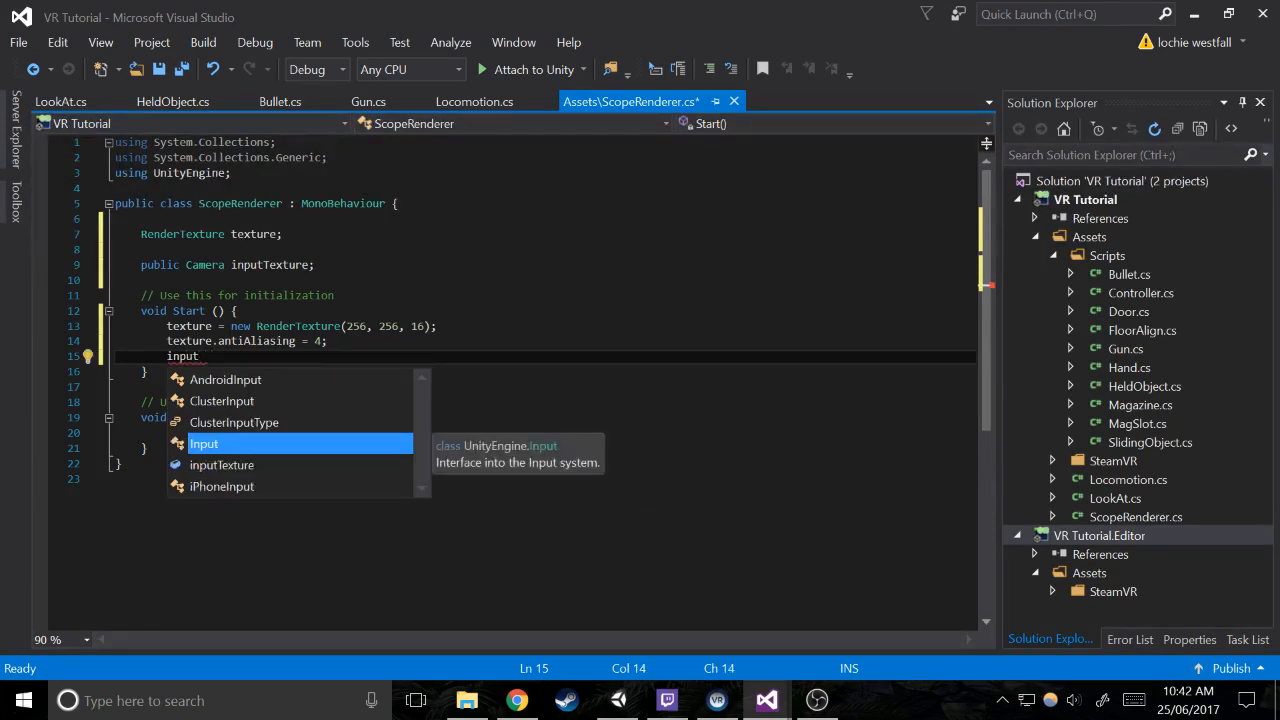
left_click(263, 266)
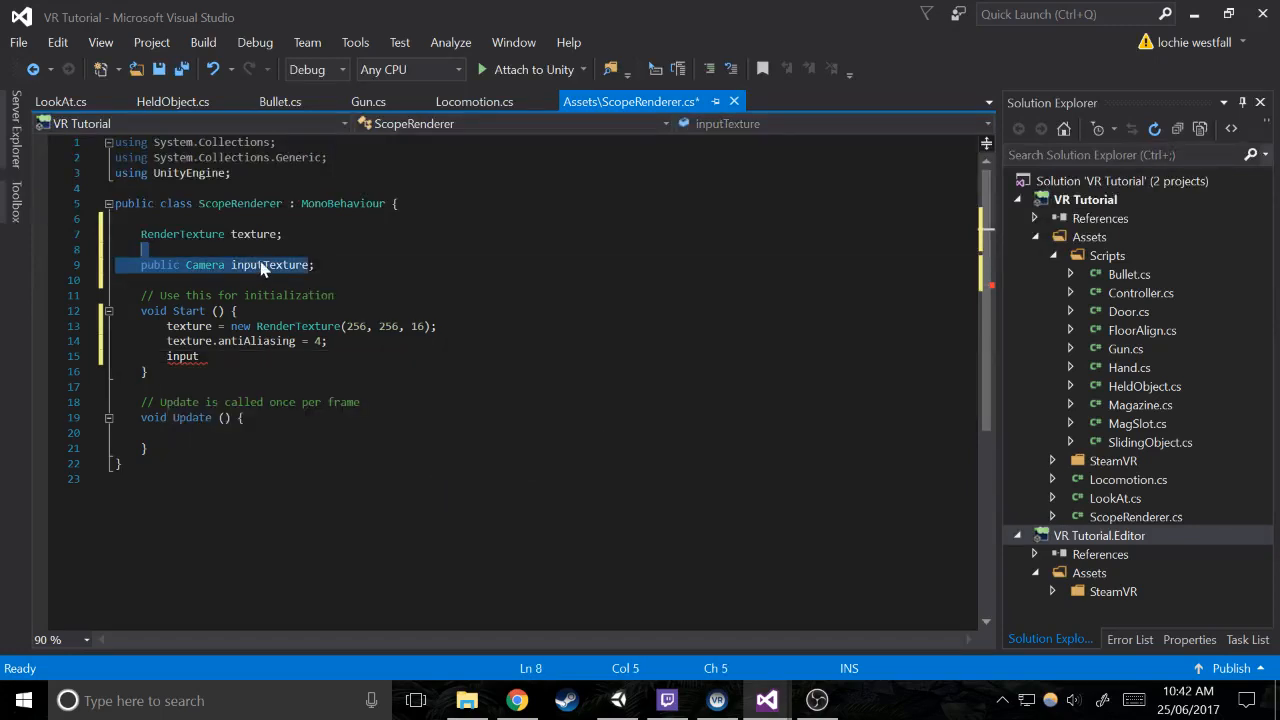
type("Camera")
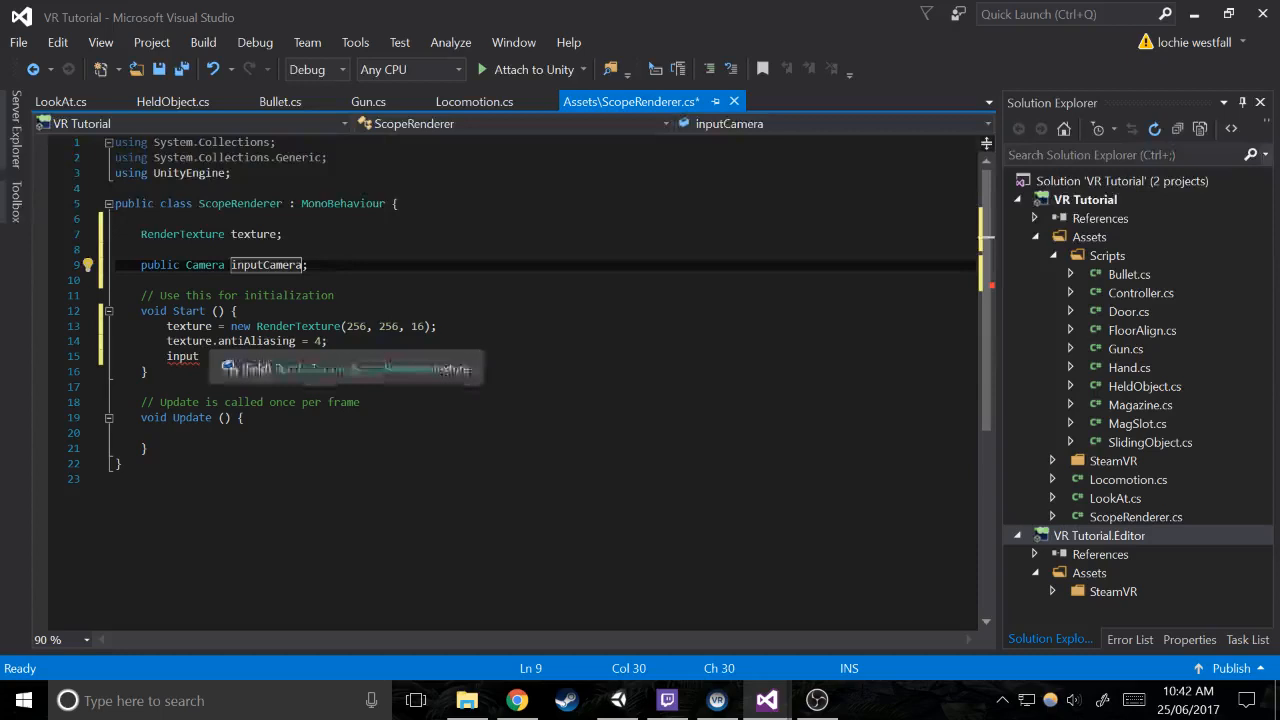
Complete the reference on the new line in Start as inputCamera, with correct capitalisation
left_click(200, 356)
type("CAmera.")
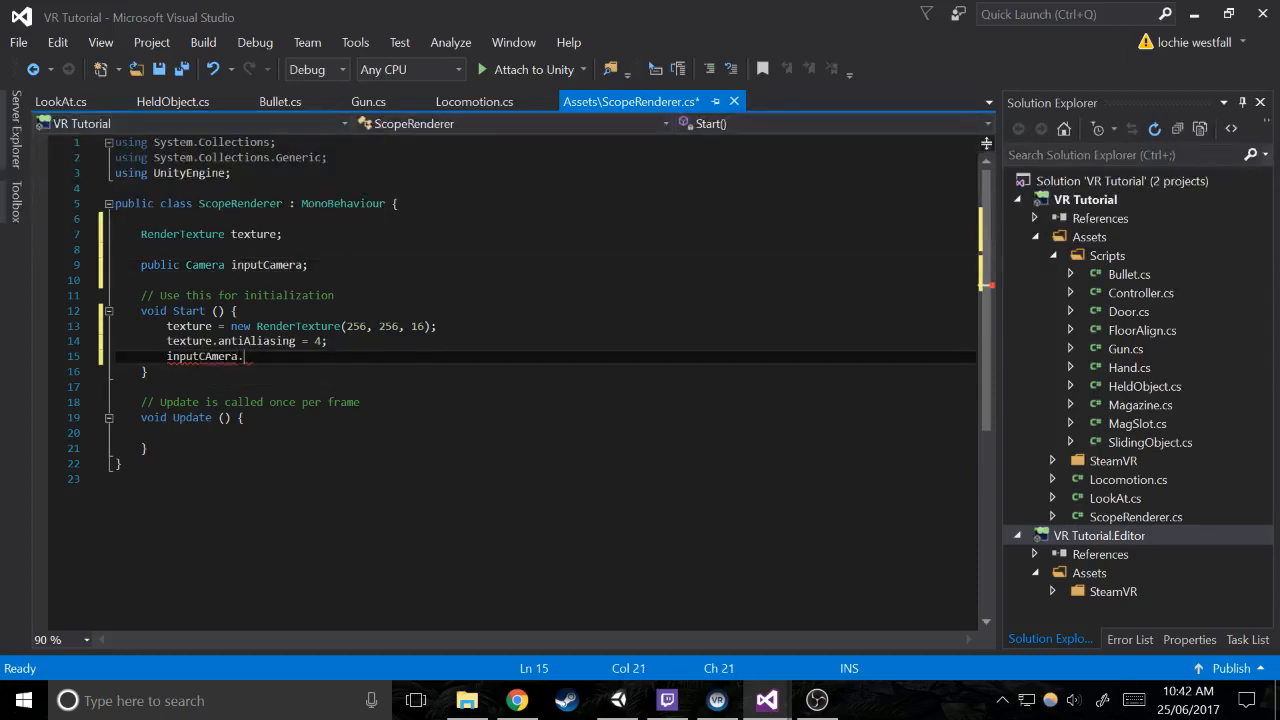
key("Left")
key("Left")
key("Left")
key("Left")
key("BackSpace")
type("a")
key("Right")
key("Right")
key("Right")
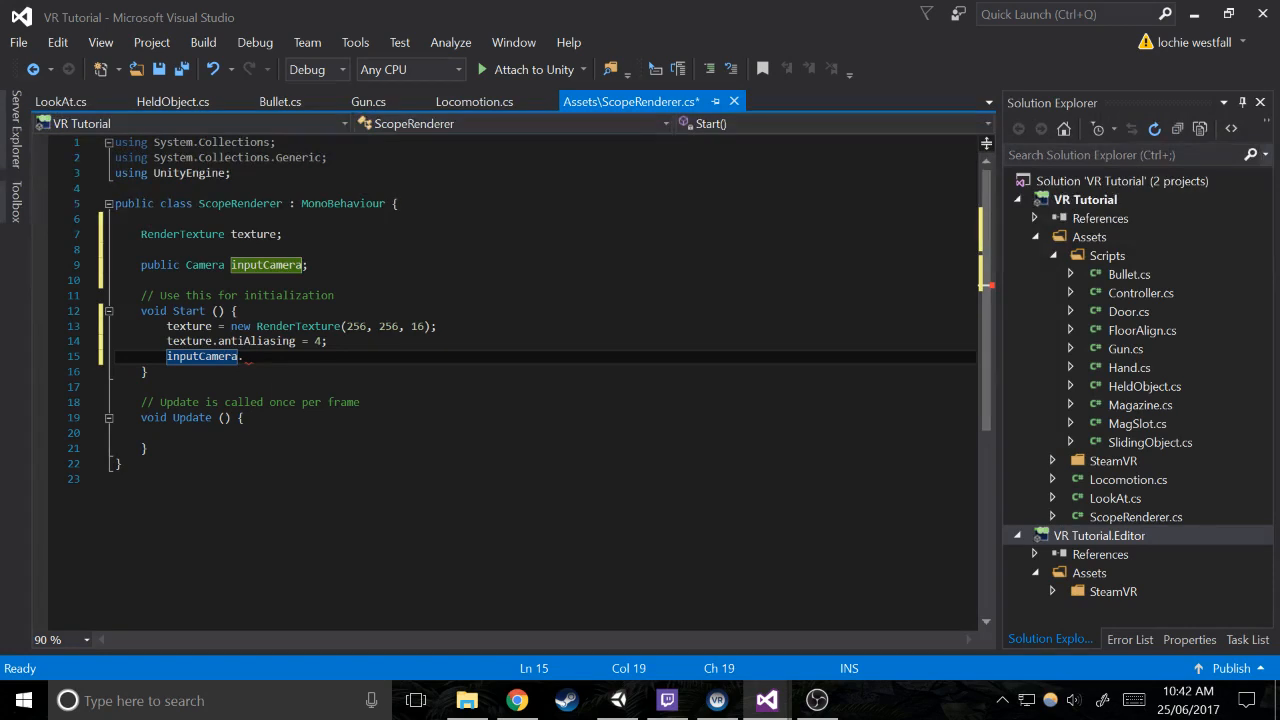
key("Right")
key("Right")
Assign texture to the targetTexture property of inputCamera in Start and end the statement
key("BackSpace")
type(".ta")
key("BackSpace")
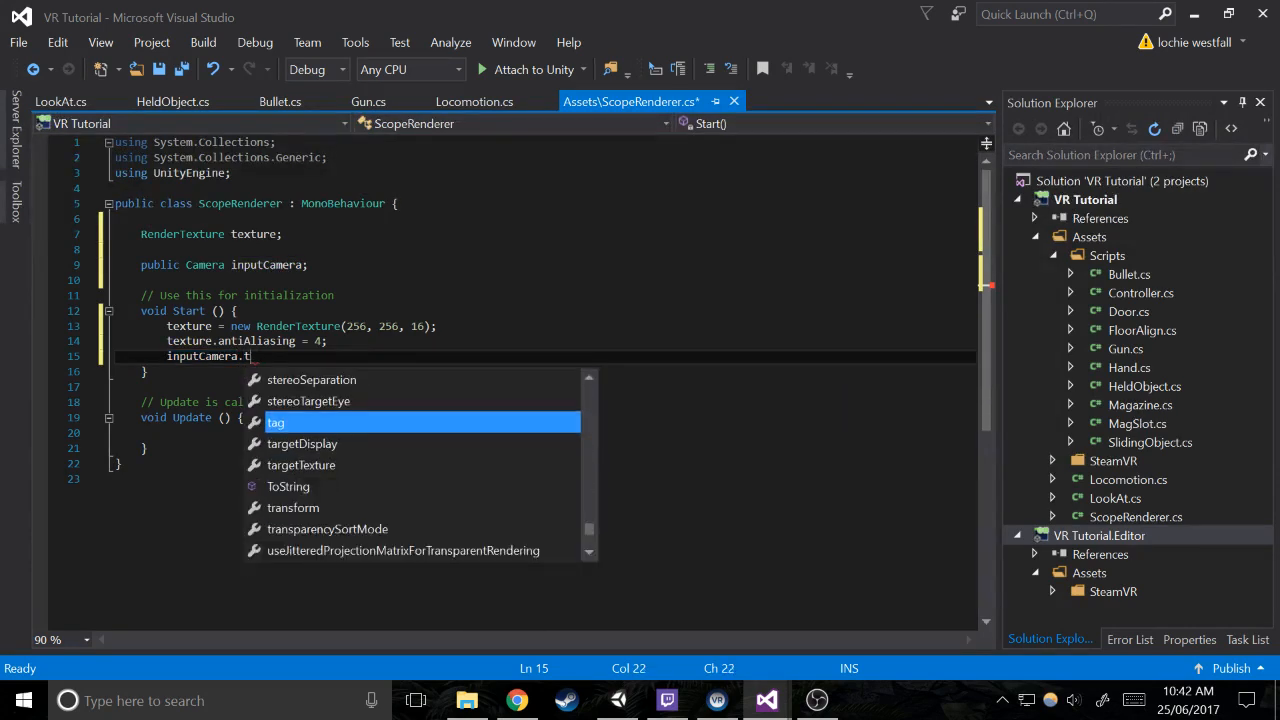
type("ar")
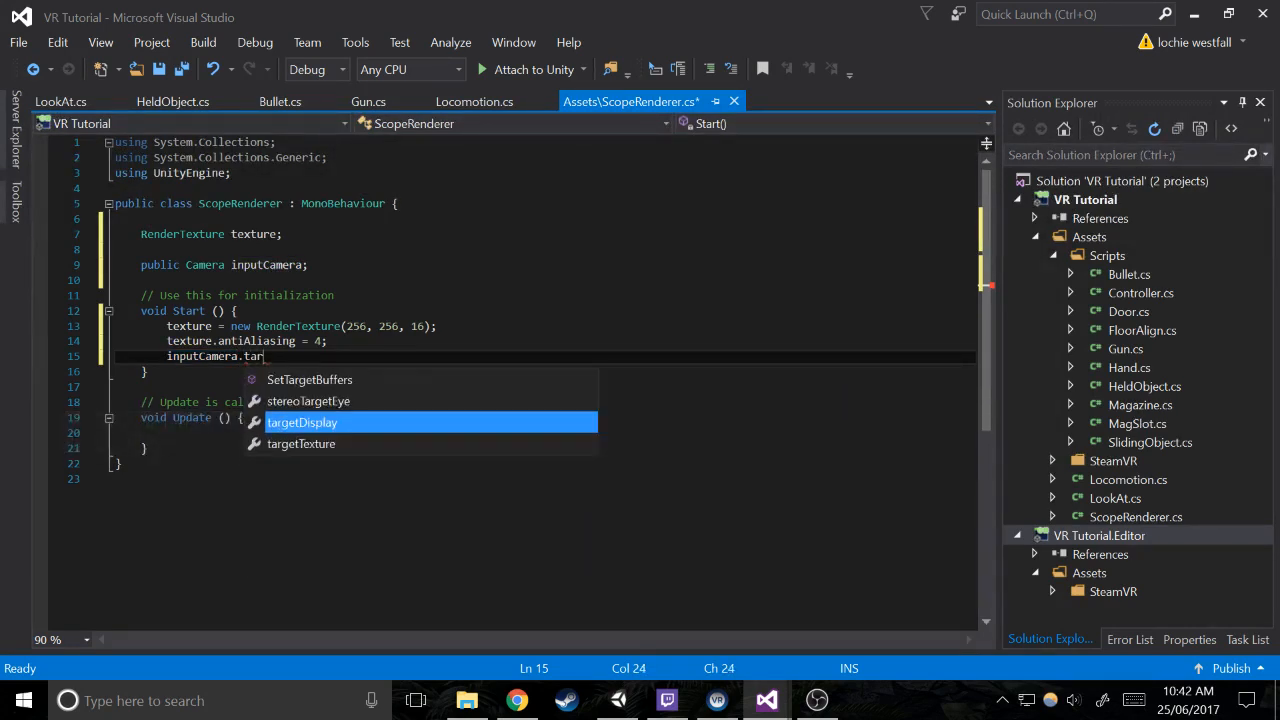
key("Down")
key("Tab")
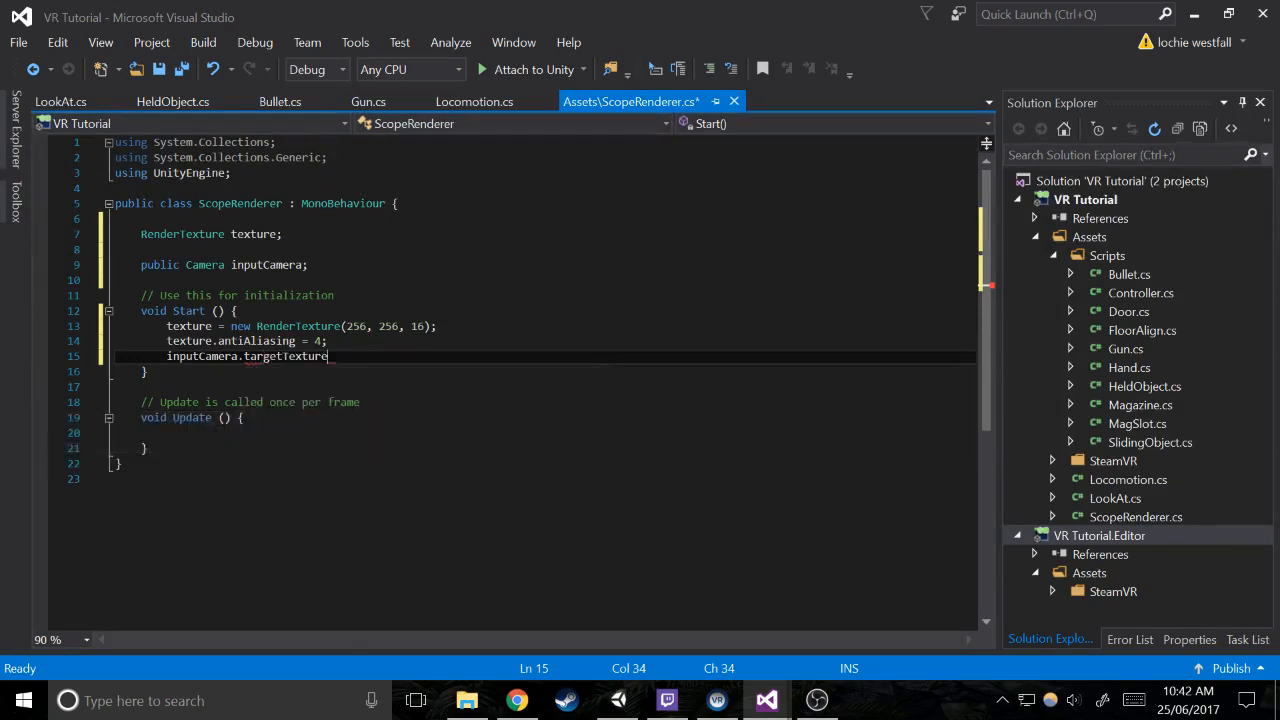
type("= tex")
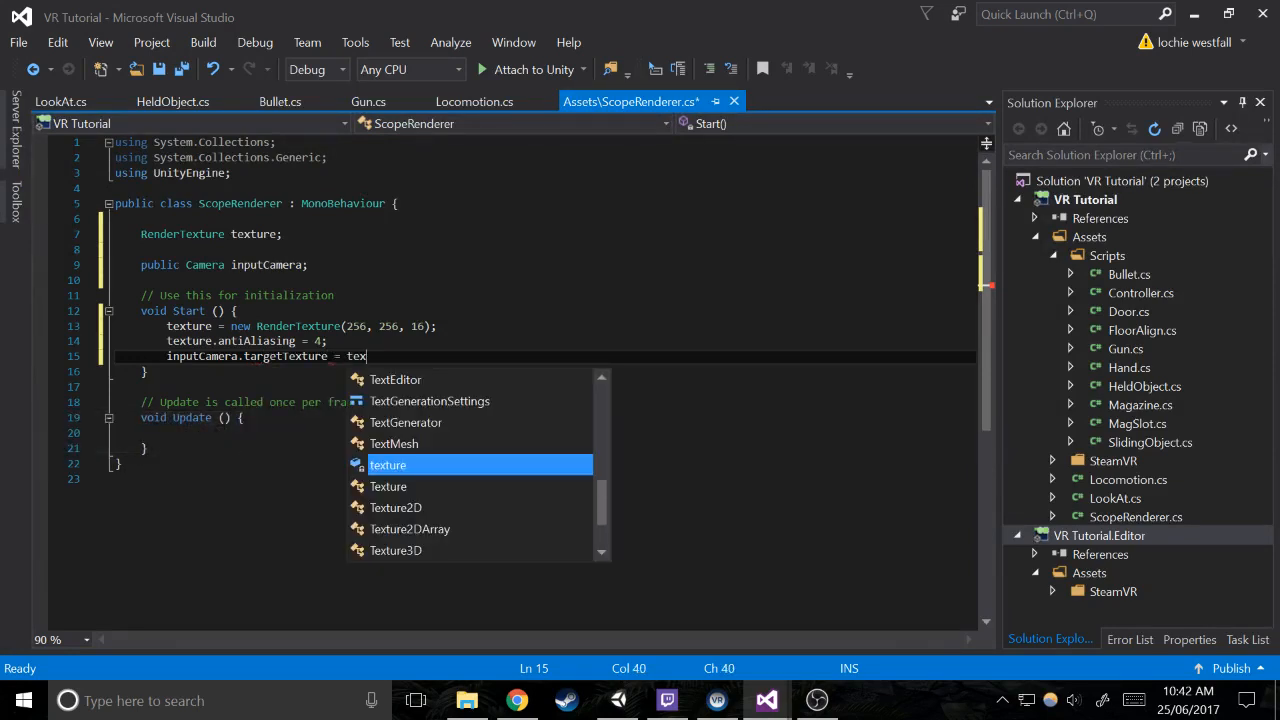
key("Tab")
type(";")
key("Return")
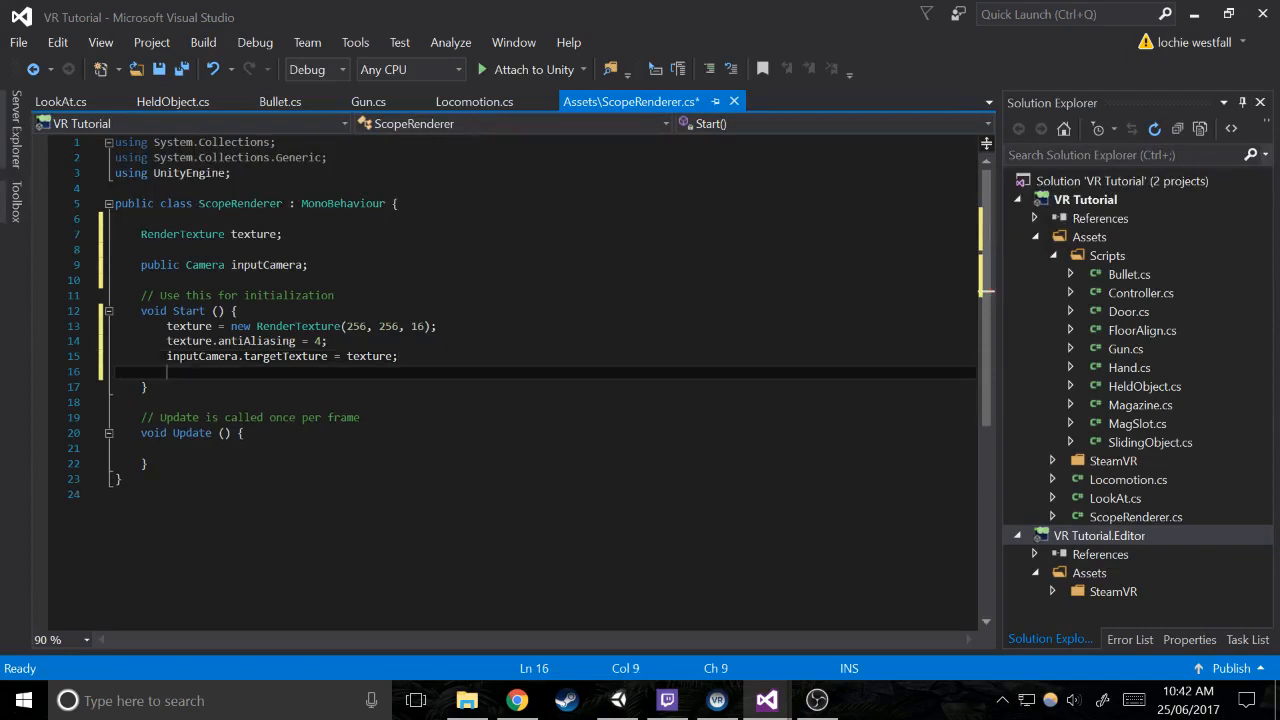
Below a blank line in Start, set GetComponent<Renderer>().material.mainTexture to texture
key("Return")
type("GetComponent")
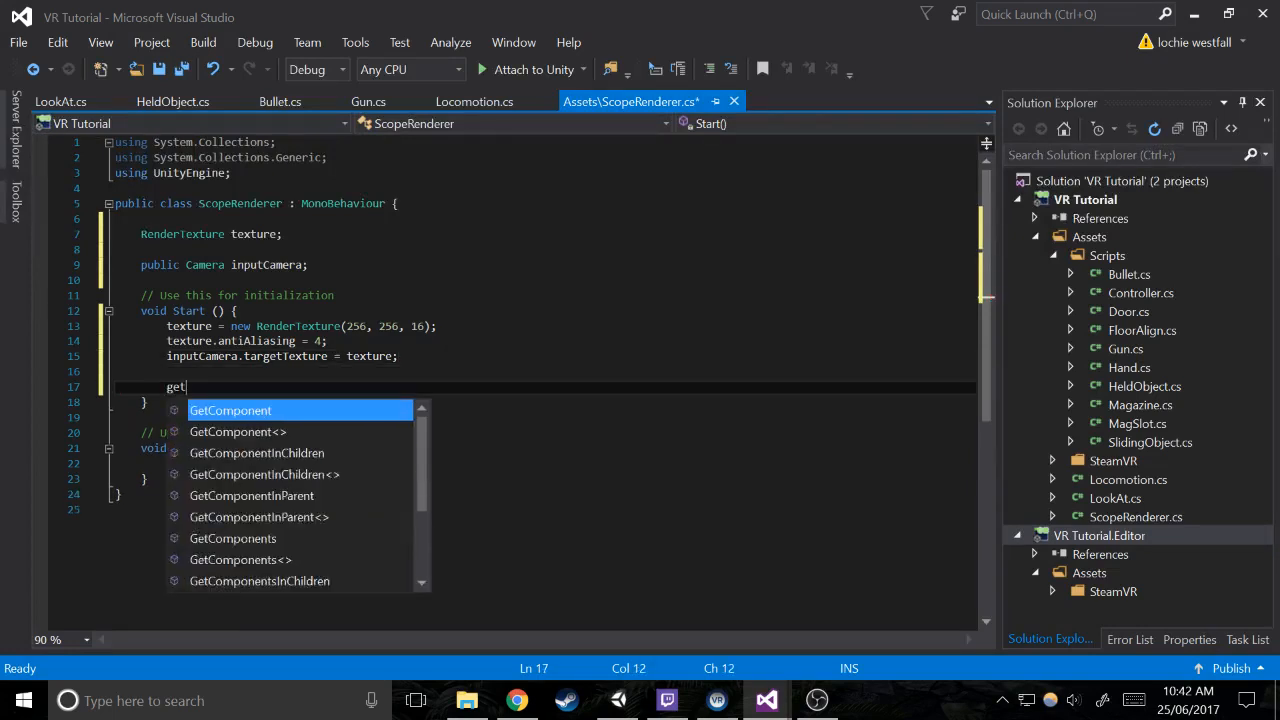
type(">")
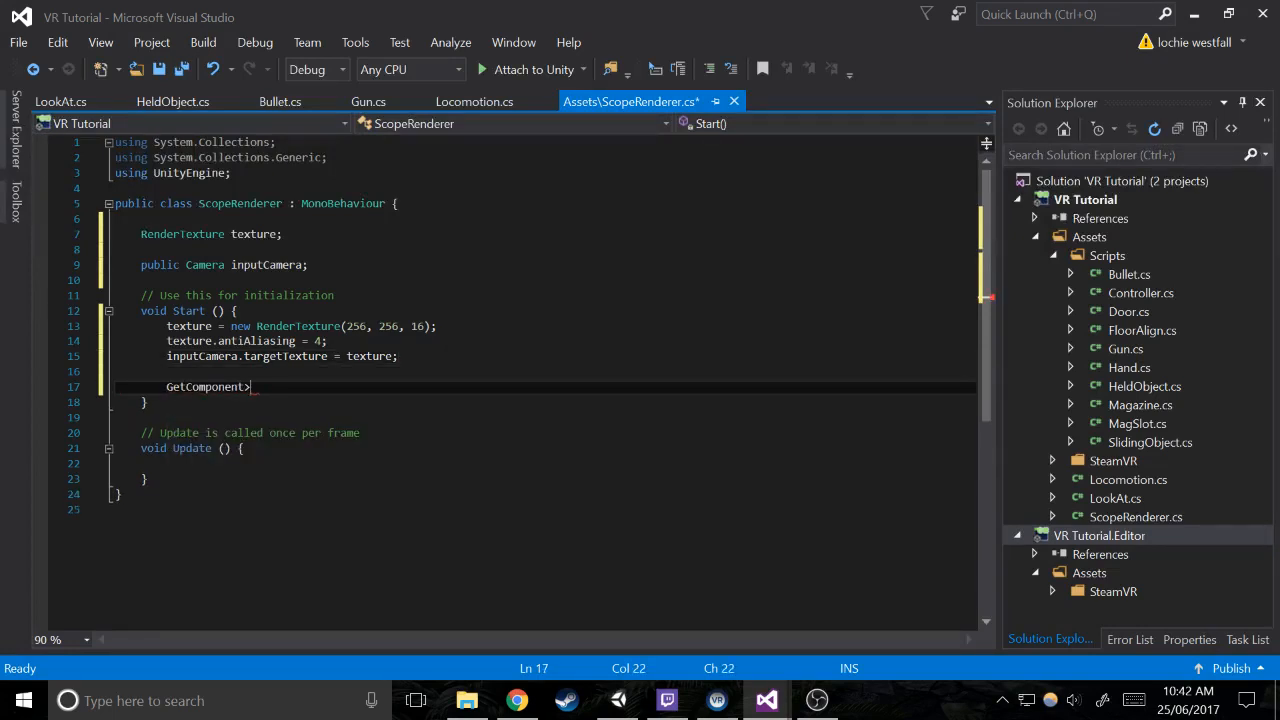
key("BackSpace")
type("<rende")
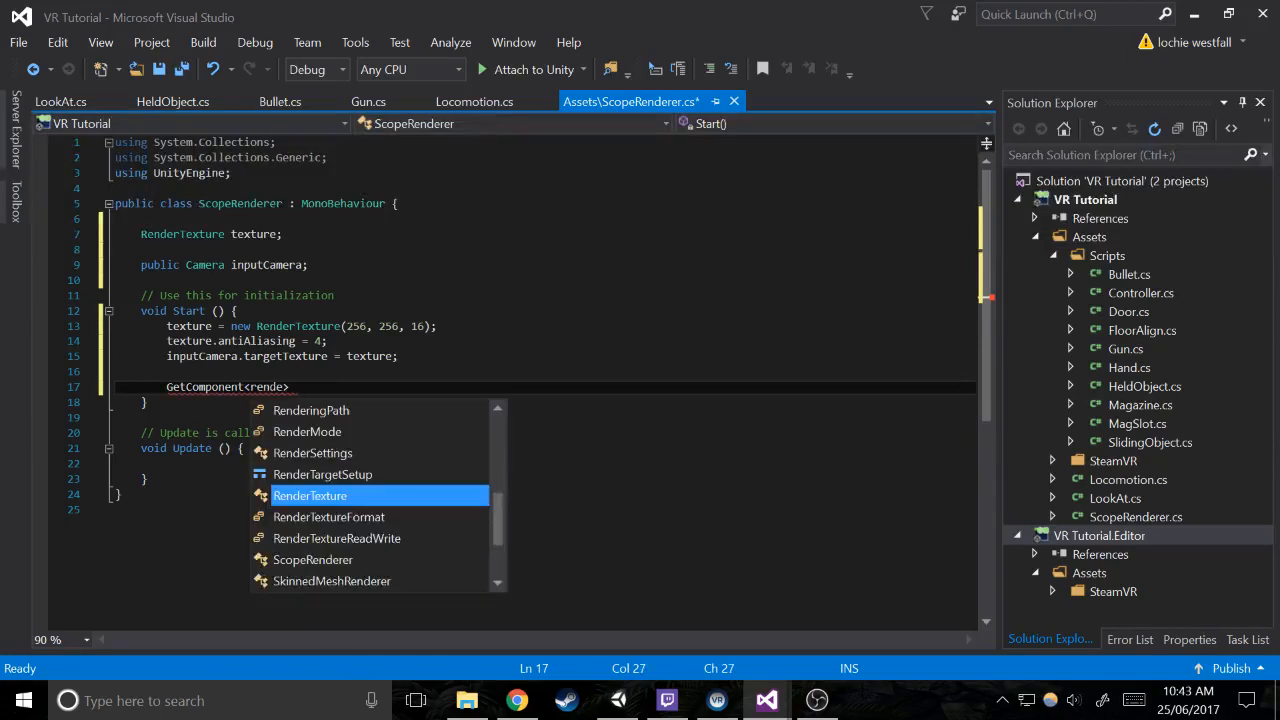
type("rer")
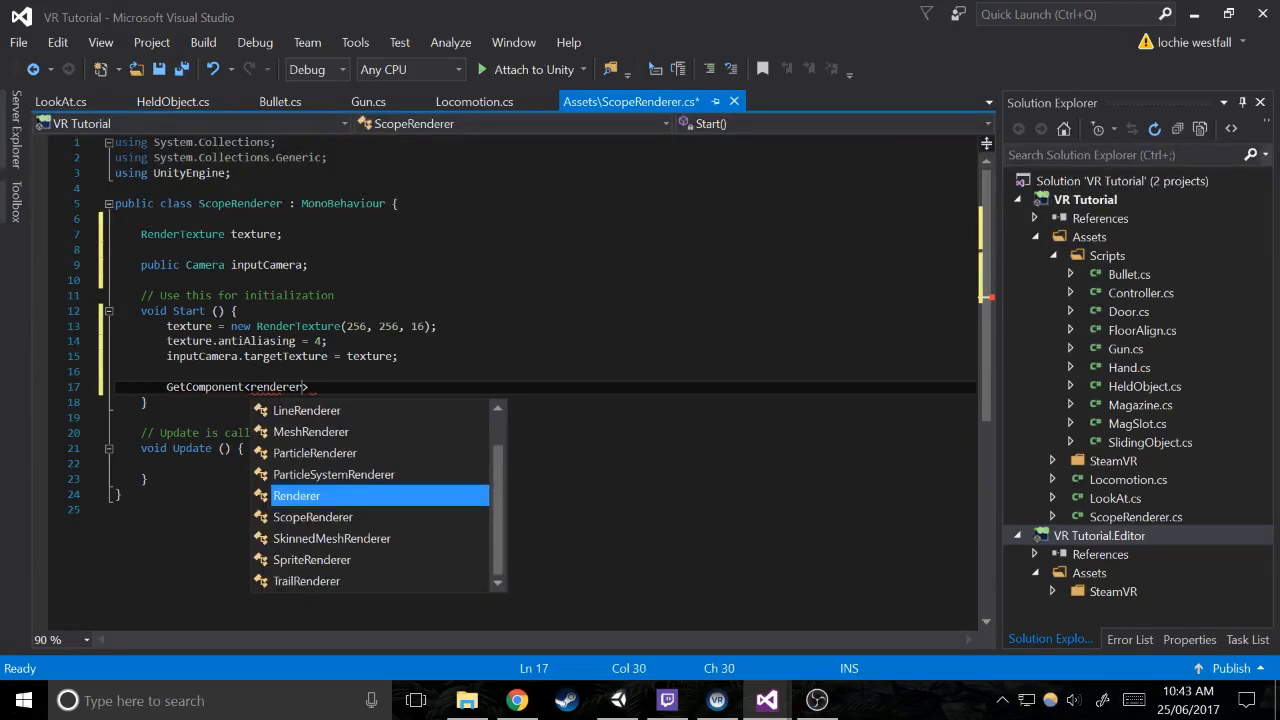
type(">")
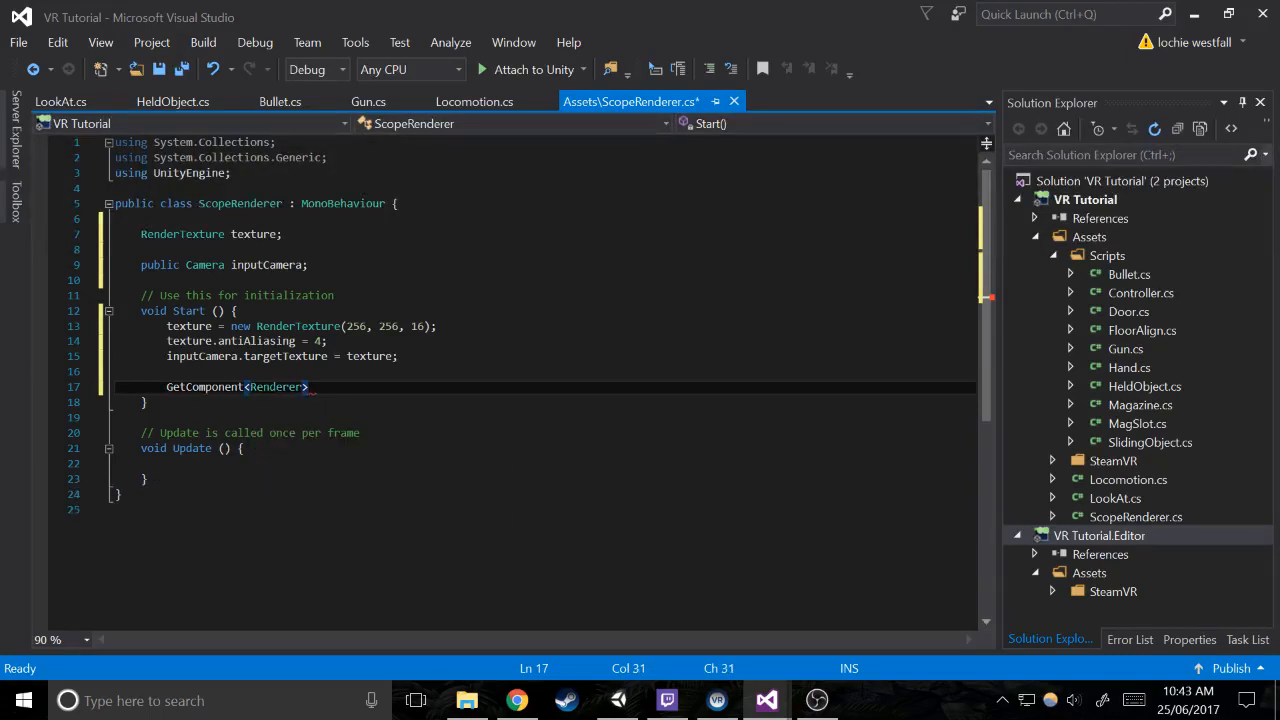
type("().material.ma")
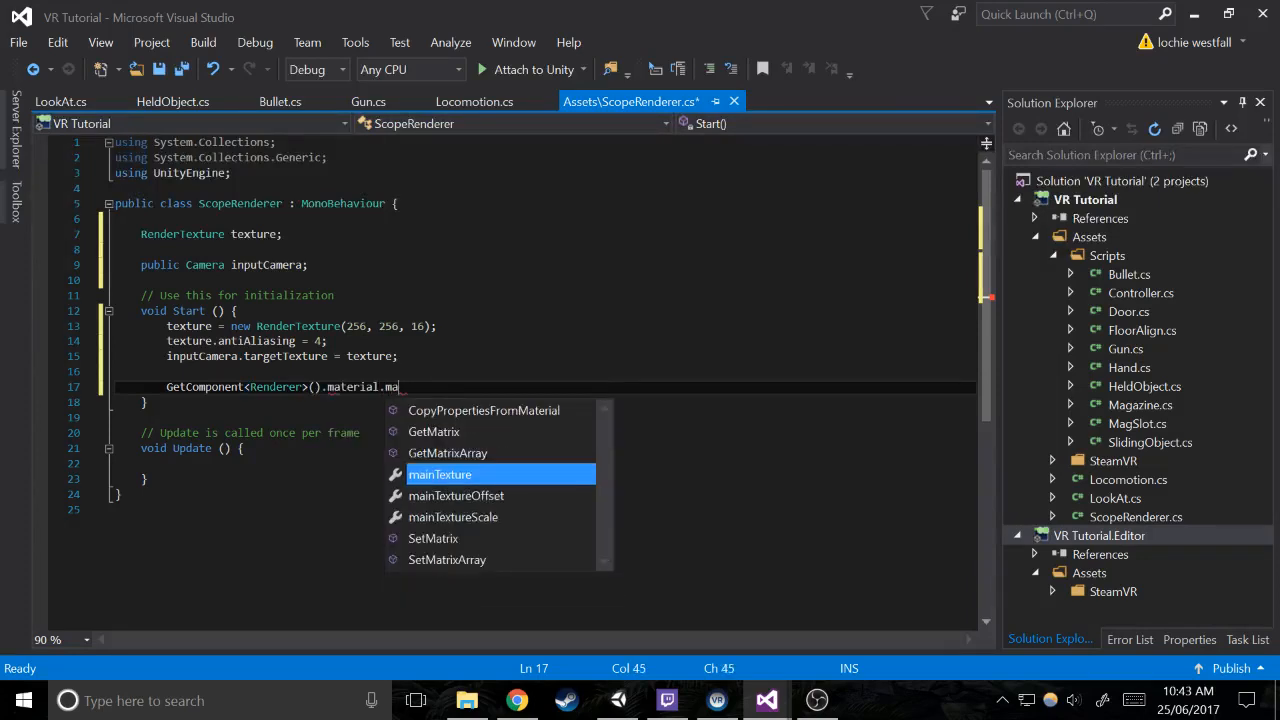
type("inTexture = texture")
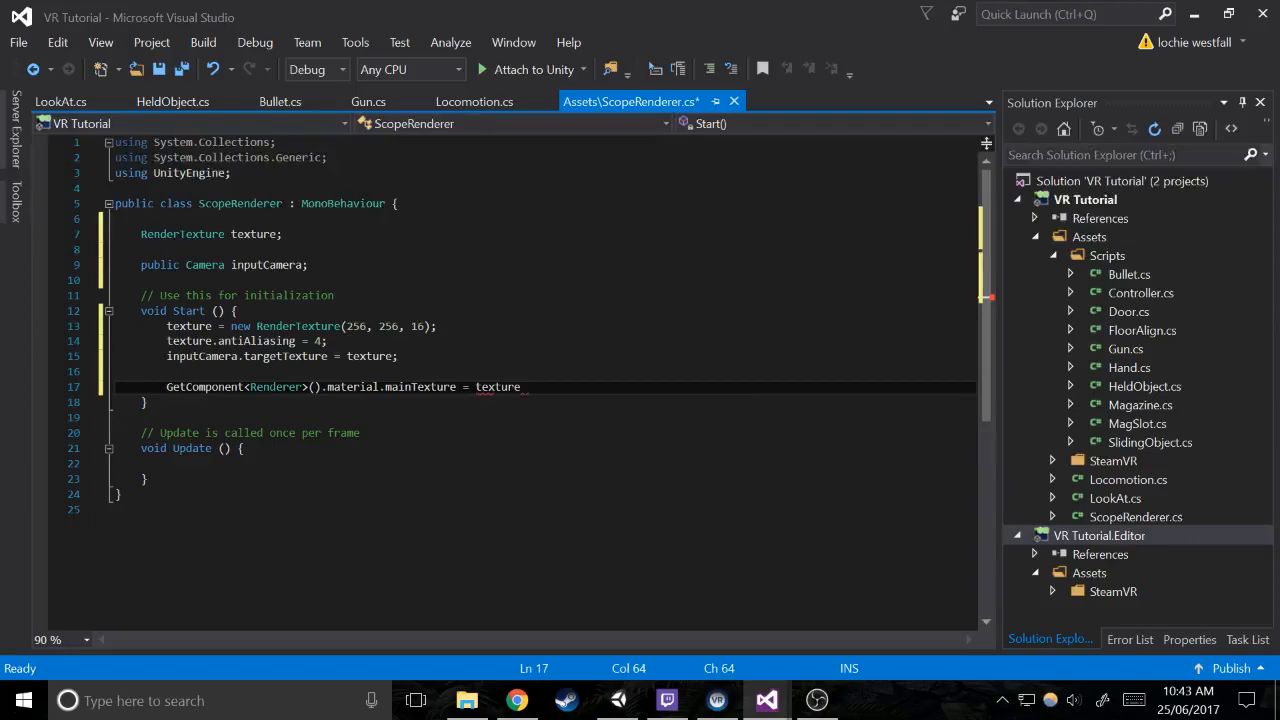
Save the finished ScopeRenderer.cs script and close the file
left_click(618, 700)
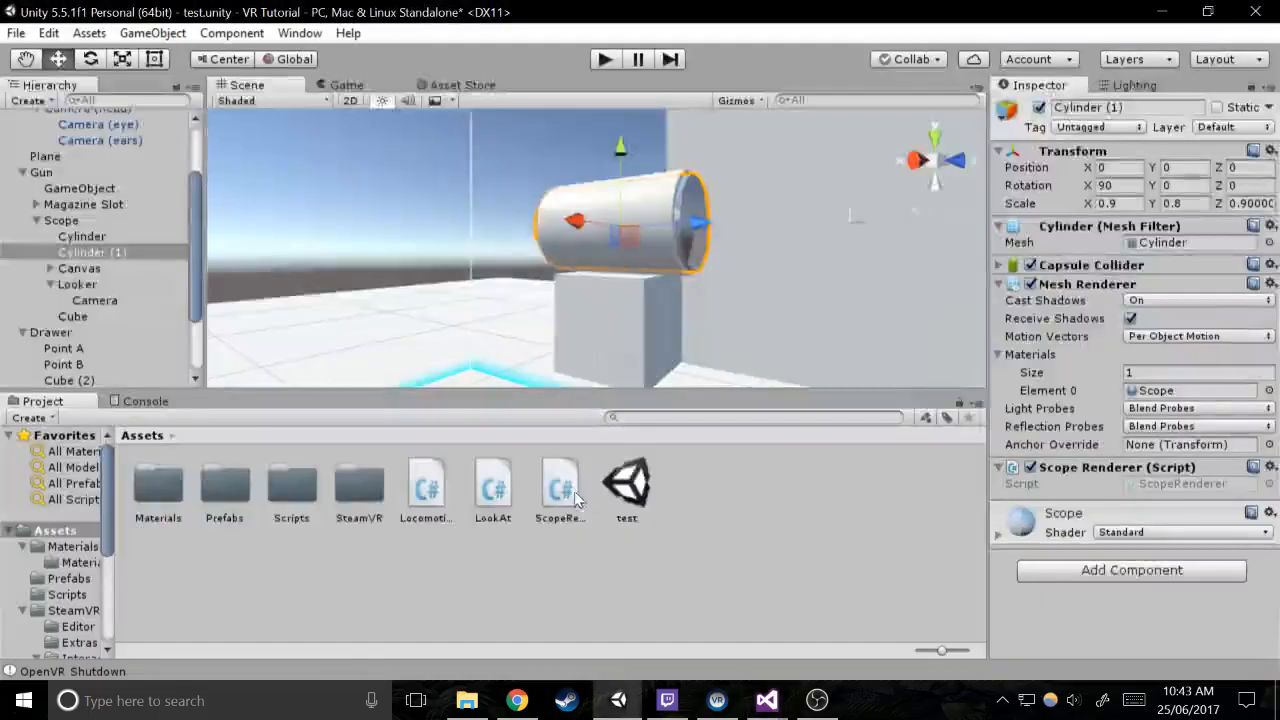
mouse_move(767, 700)
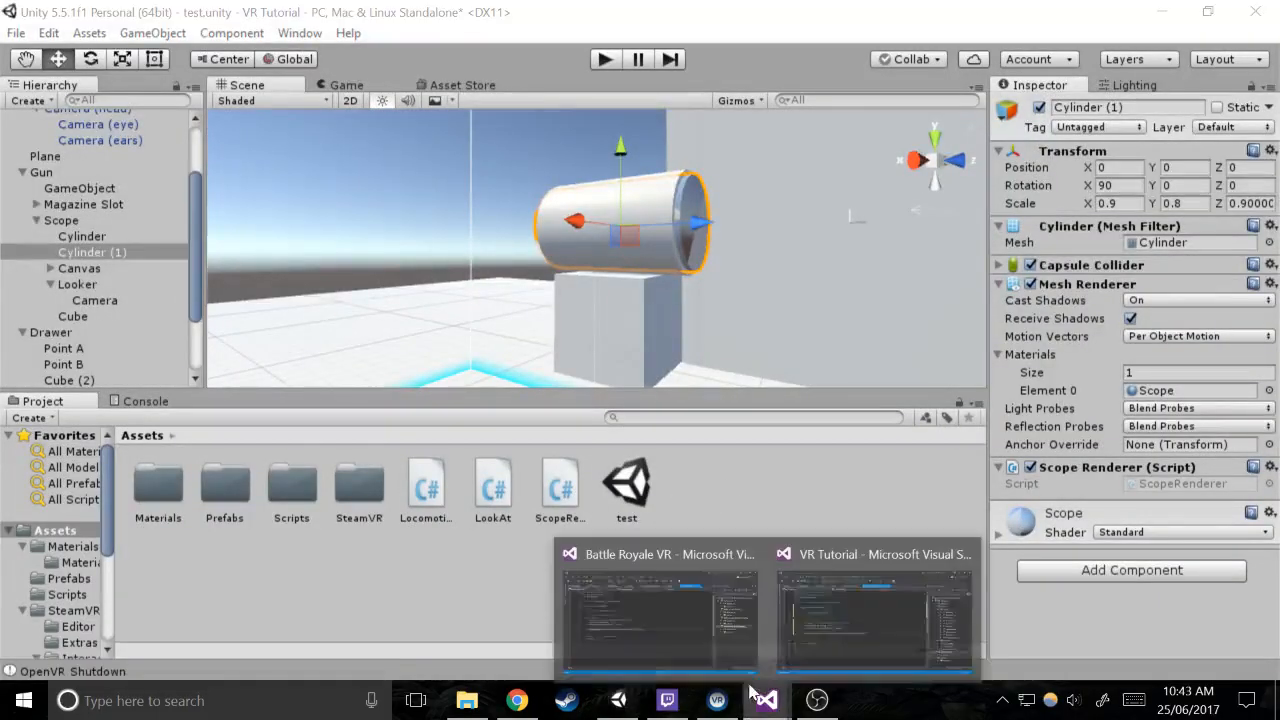
left_click(822, 660)
left_click(366, 312)
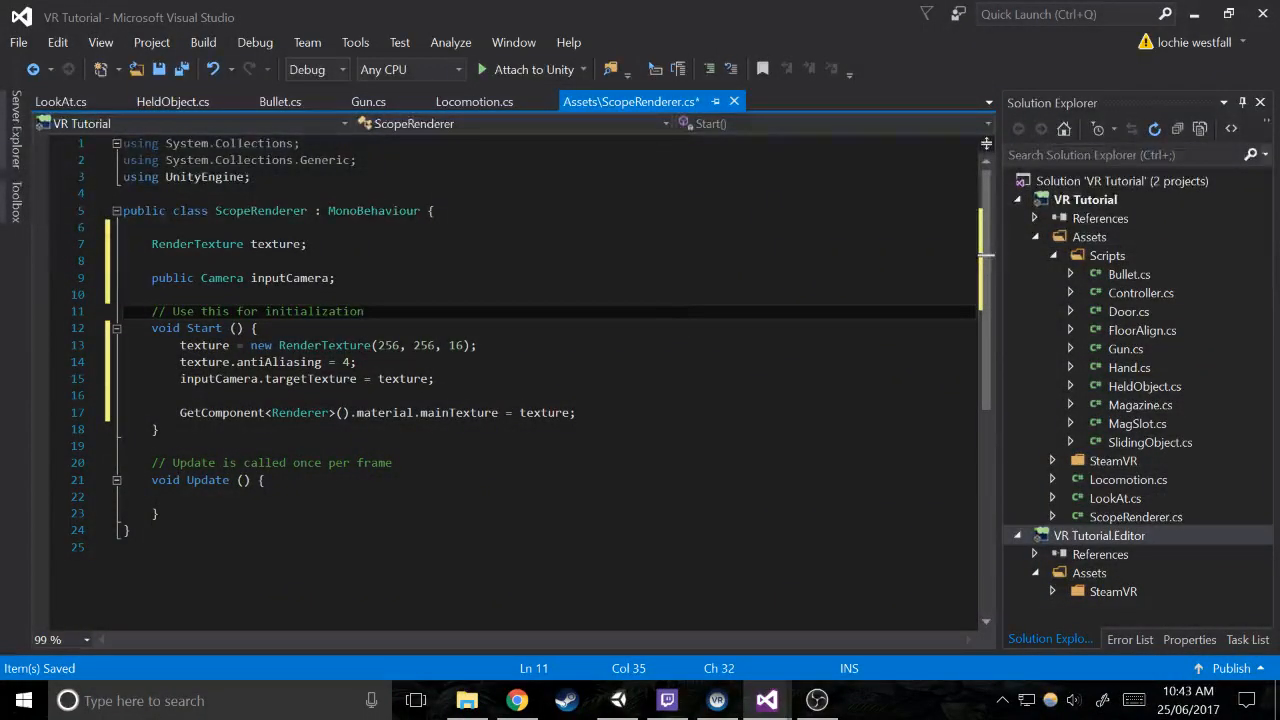
key("ctrl+a")
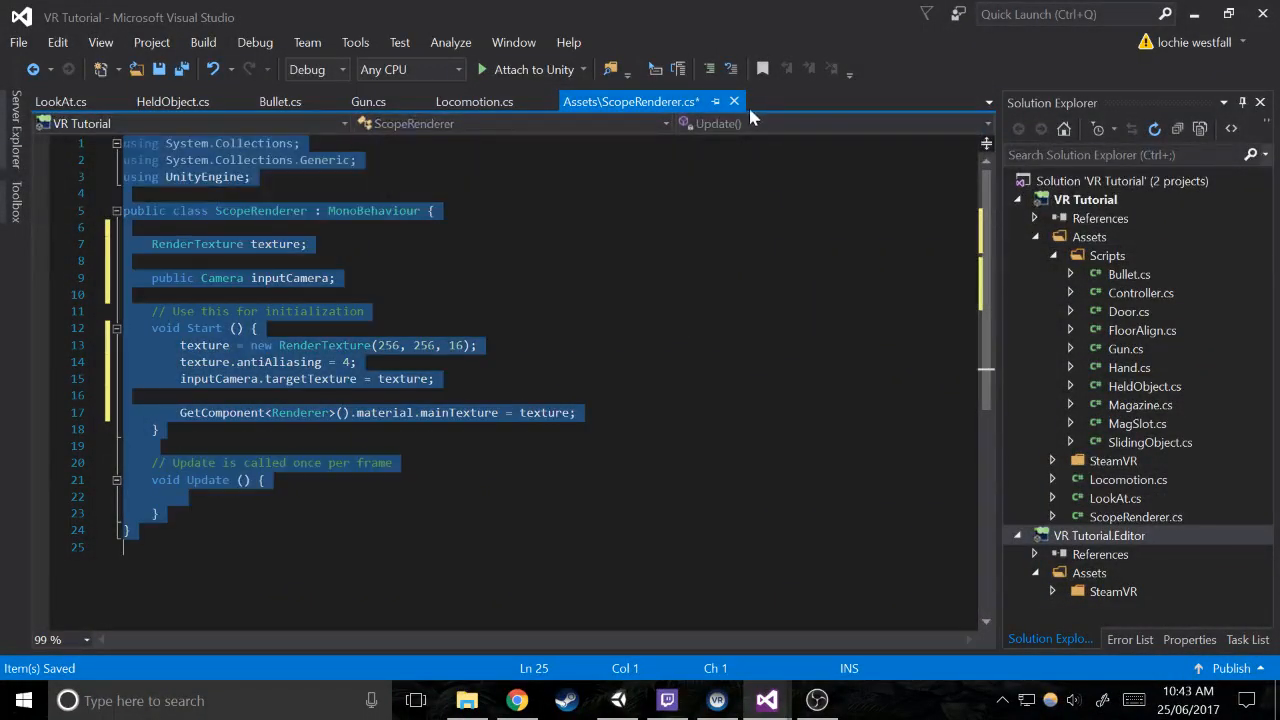
left_click(734, 101)
left_click(640, 482)
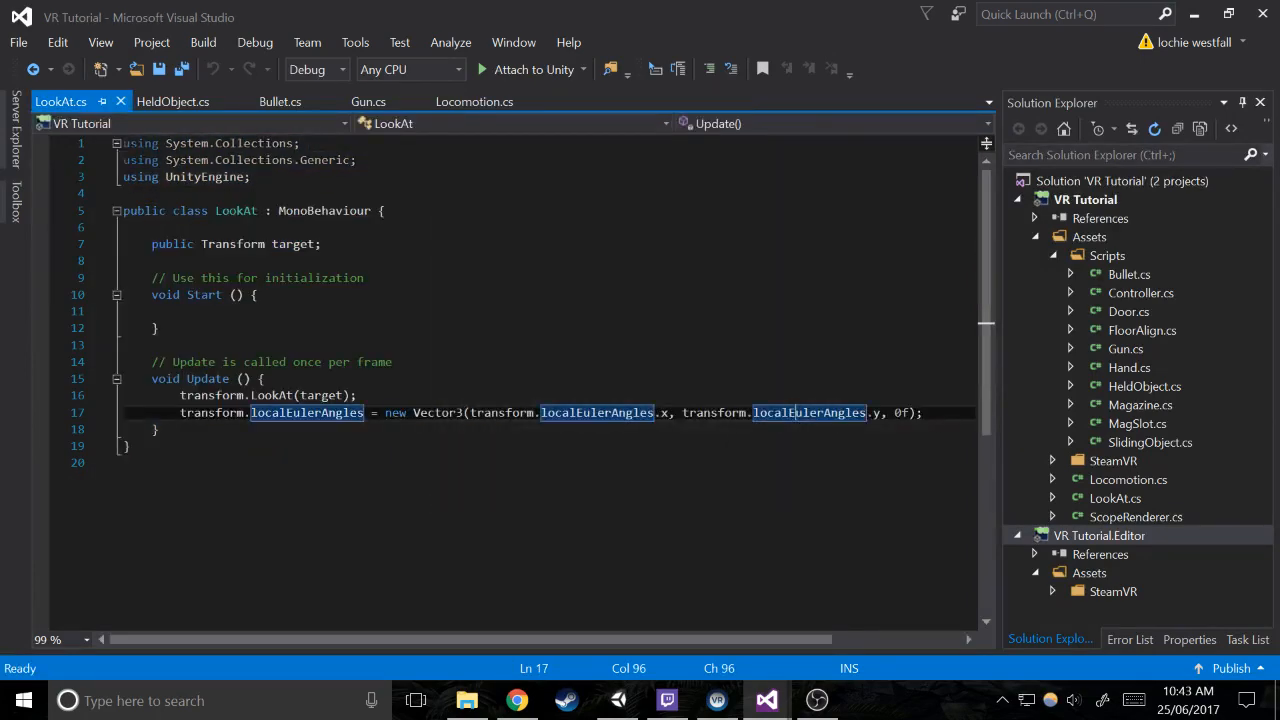
Switch to Unity and assign the Camera under Looker as Input Camera of Cylinder (1)'s Scope Renderer
left_click(636, 710)
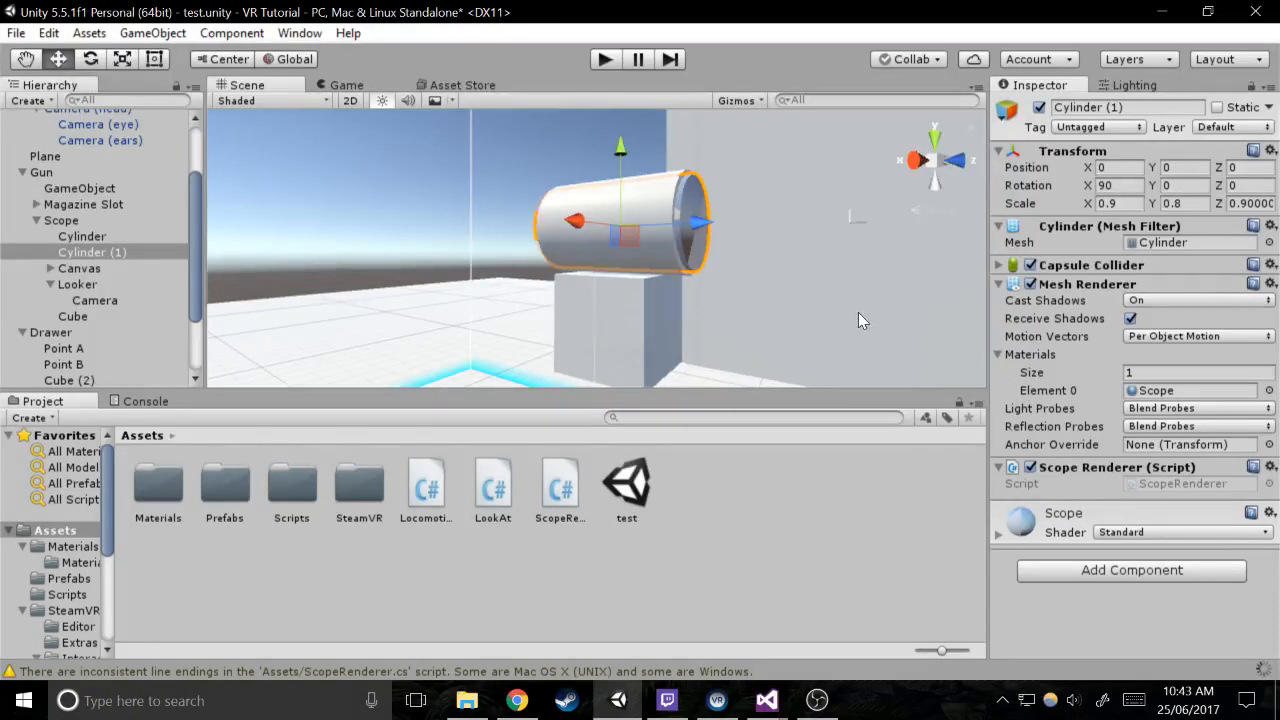
left_click_drag(94, 300, 1215, 510)
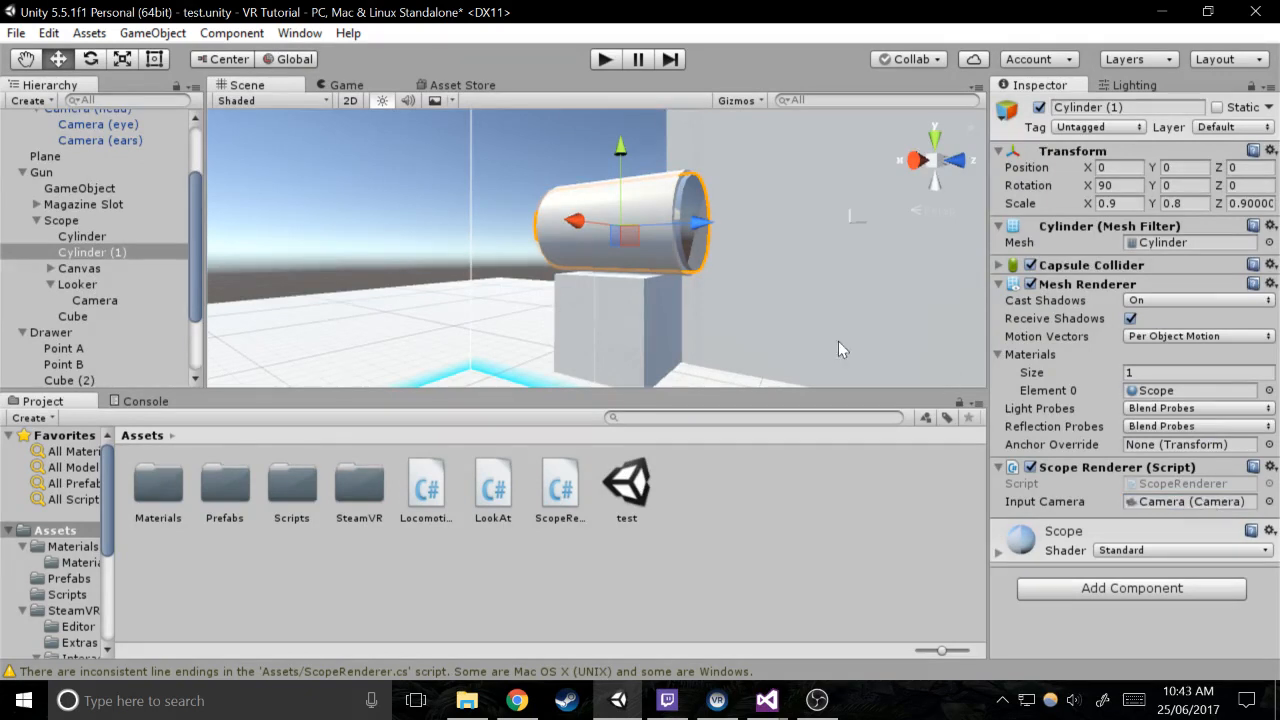
Duplicate the Gun object and move the copy along the X axis to about -0.558, beside the original
left_click_drag(578, 236, 423, 228, "alt")
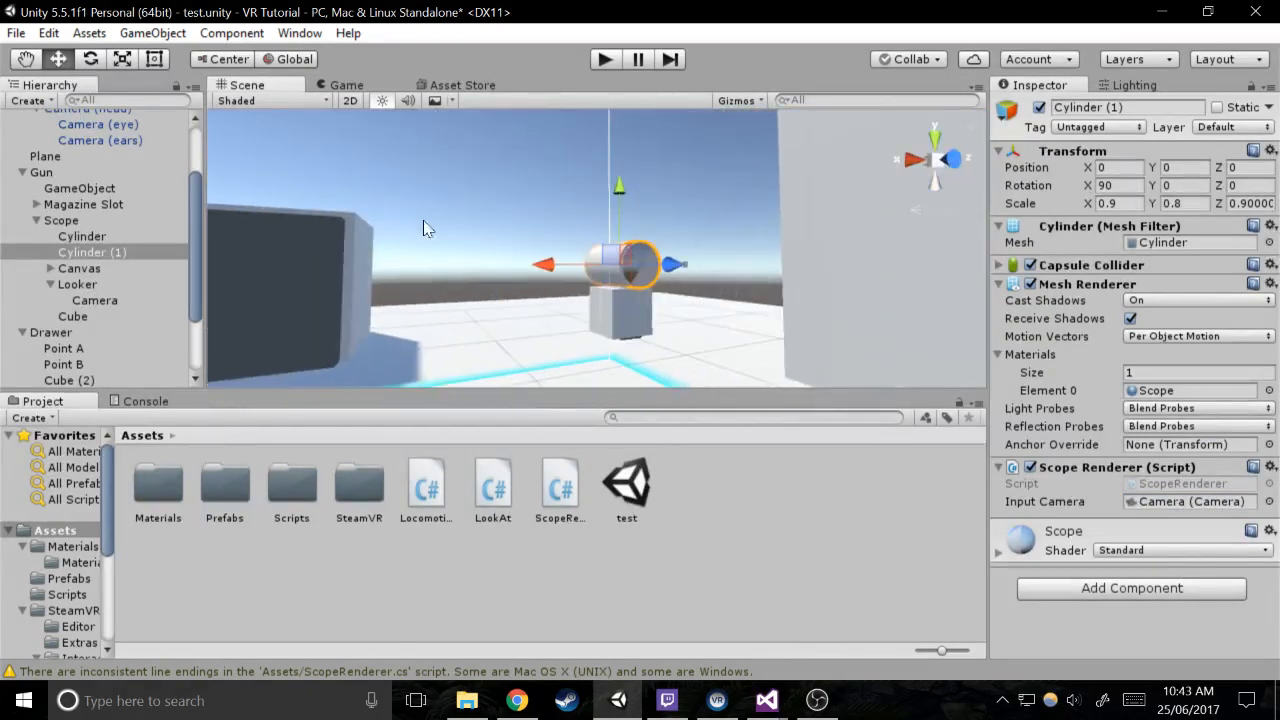
left_click(44, 174)
key("ctrl+d")
left_click_drag(564, 300, 395, 301)
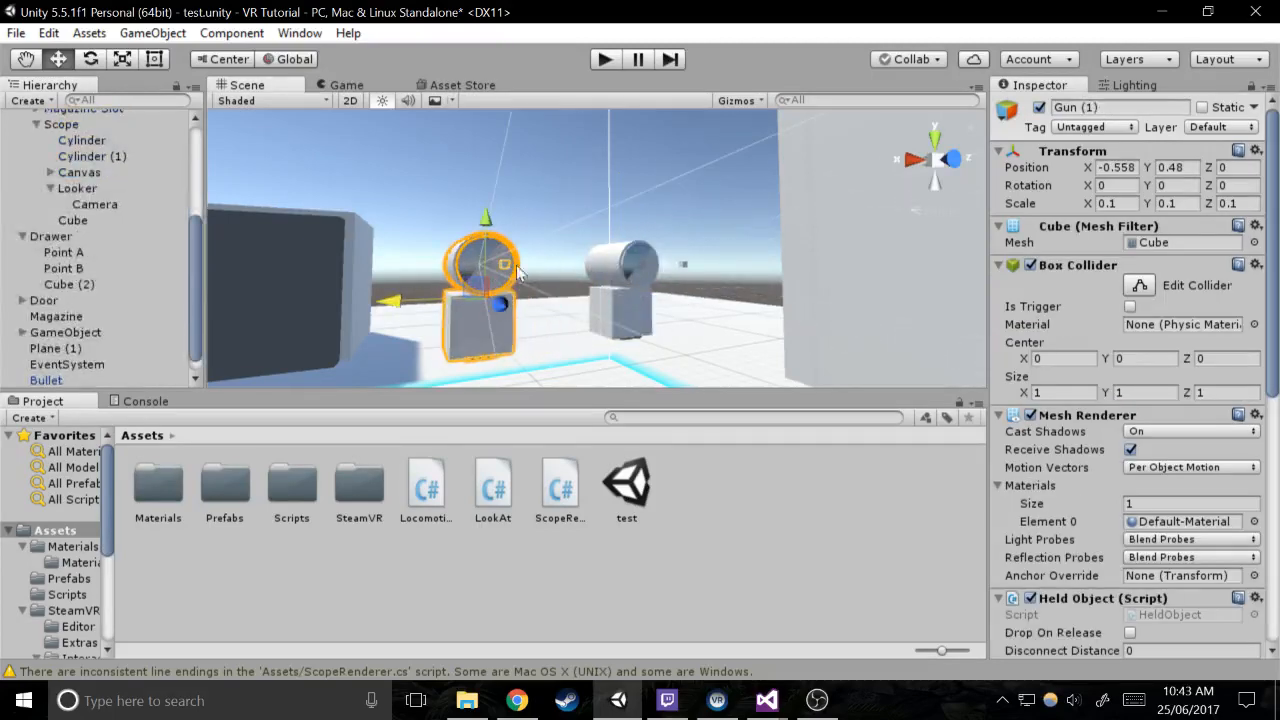
Run the scene in play mode to test the scopes on both guns, and stop it
left_click(612, 65)
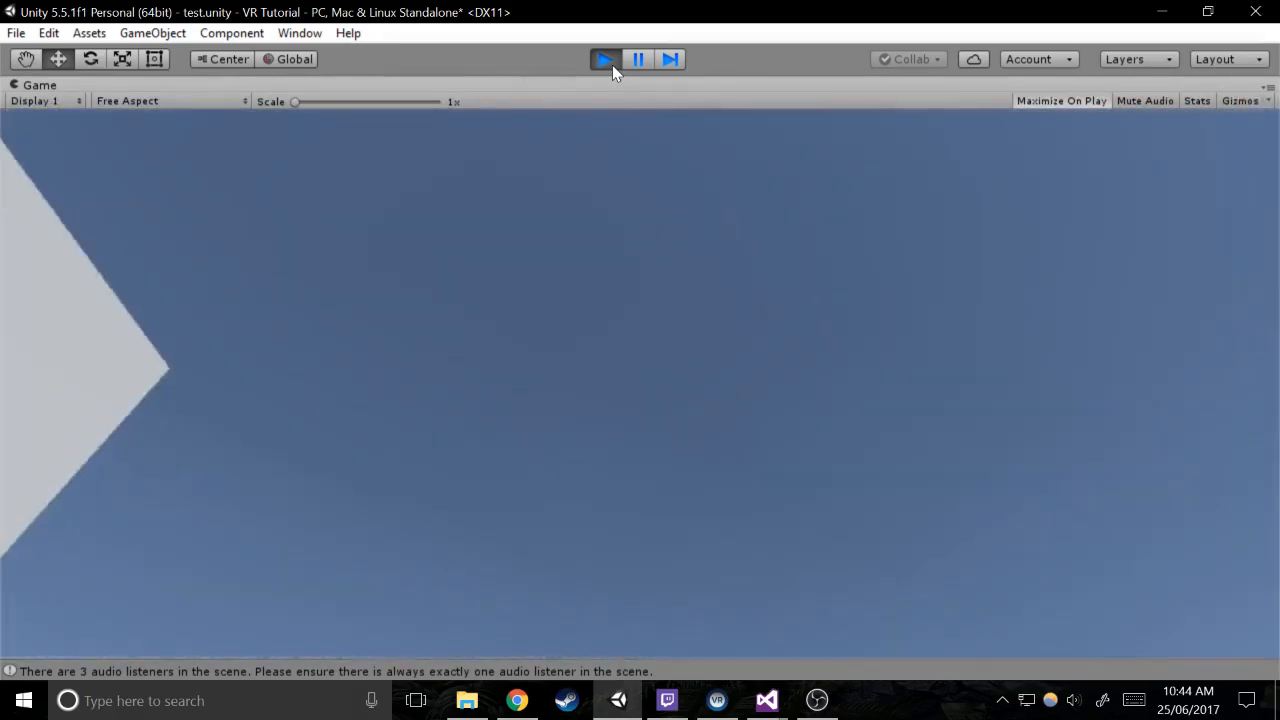
left_click(612, 65)
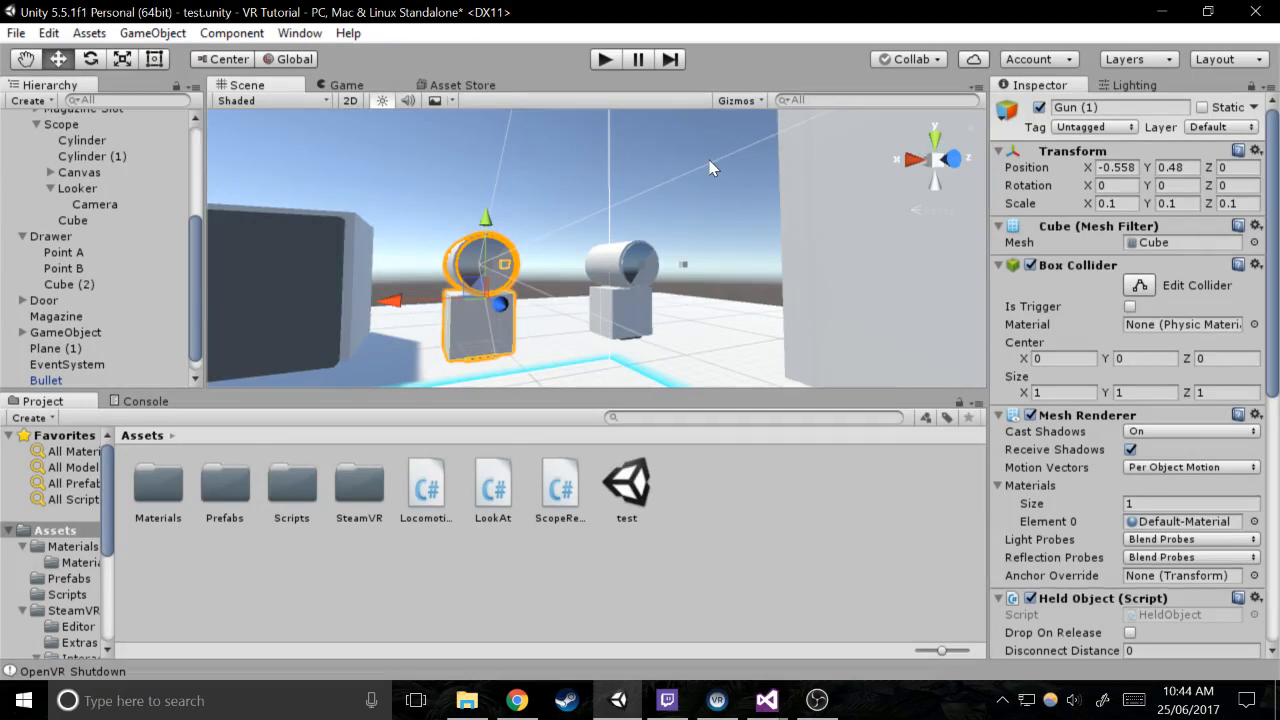
left_click(817, 700)
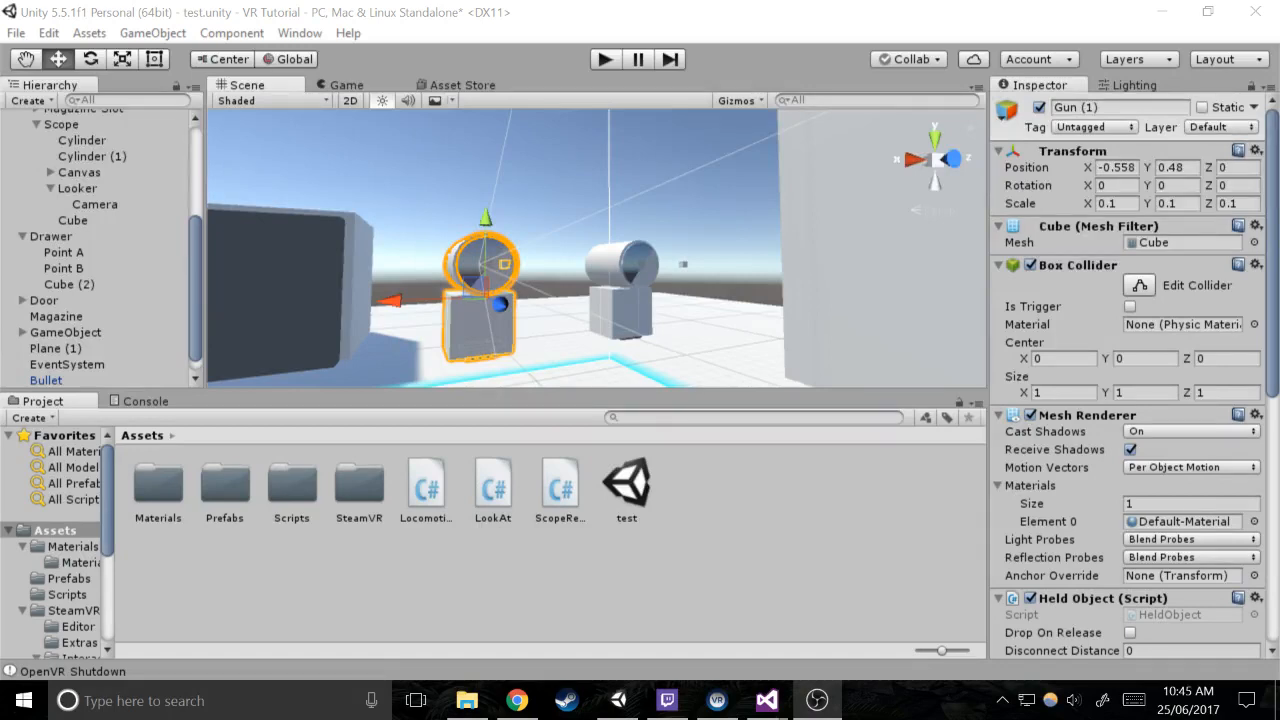
mouse_move(770, 700)
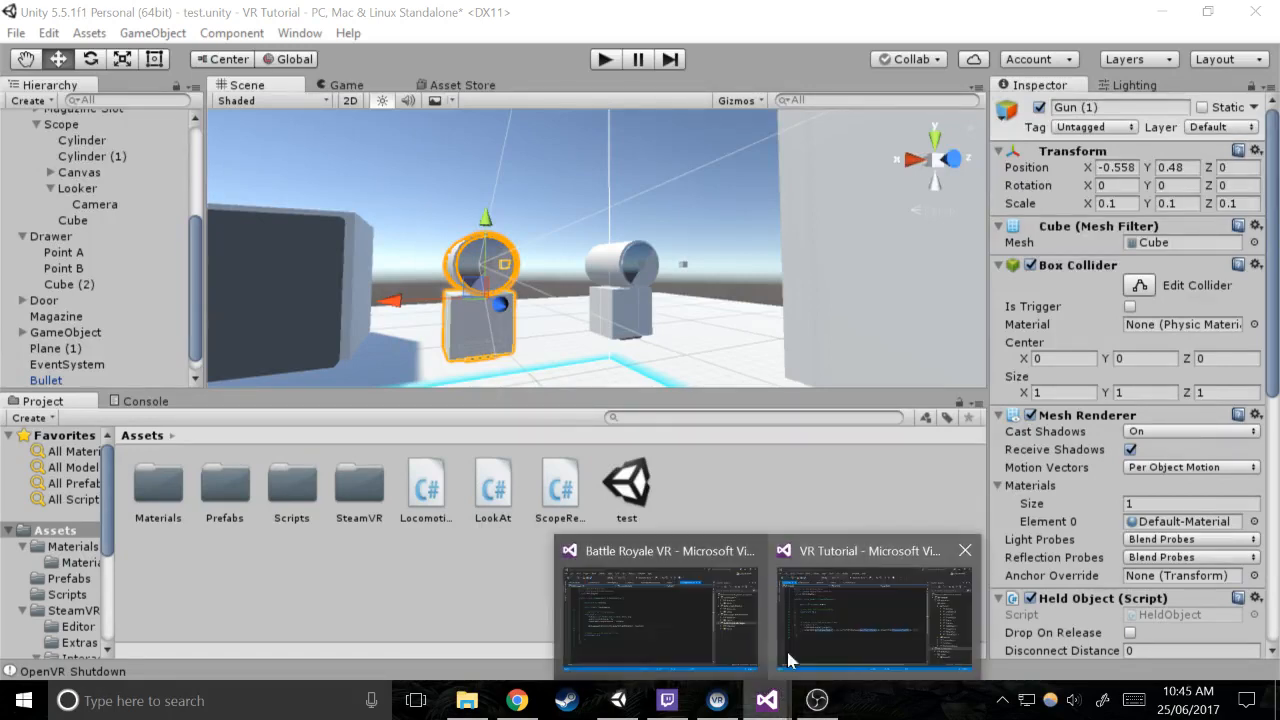
left_click(817, 633)
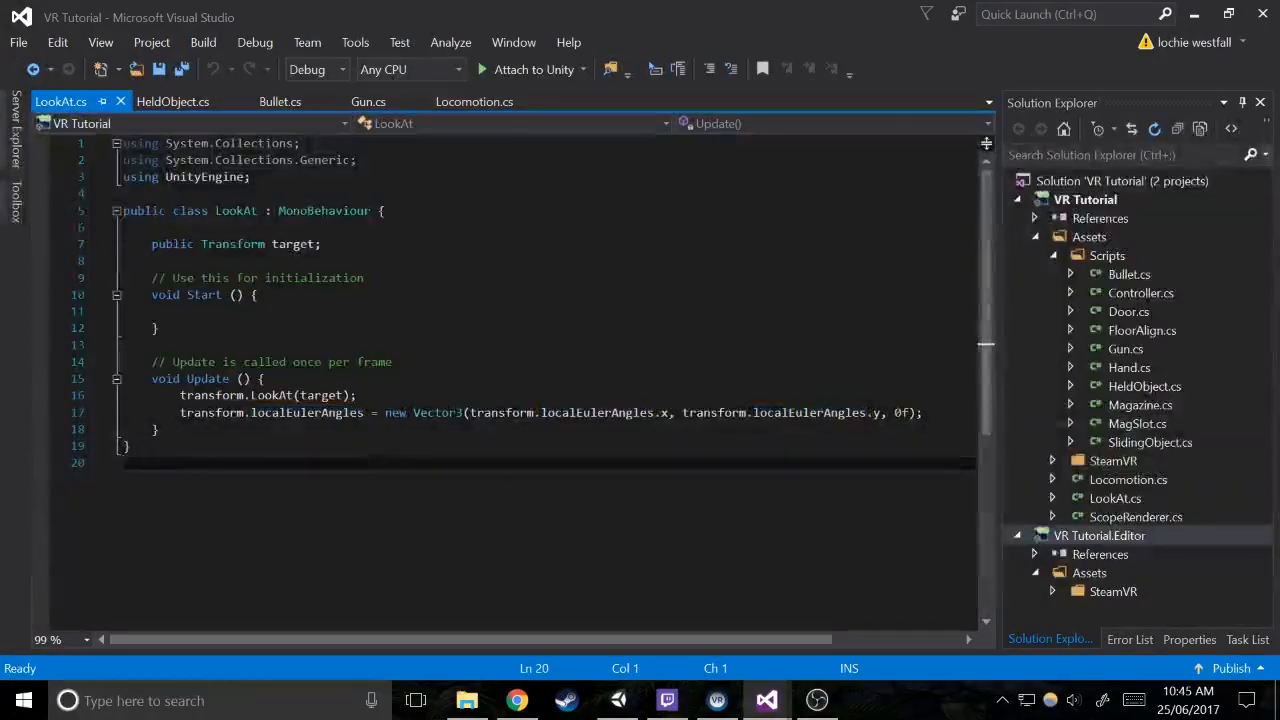
left_click(617, 705)
left_click(857, 554)
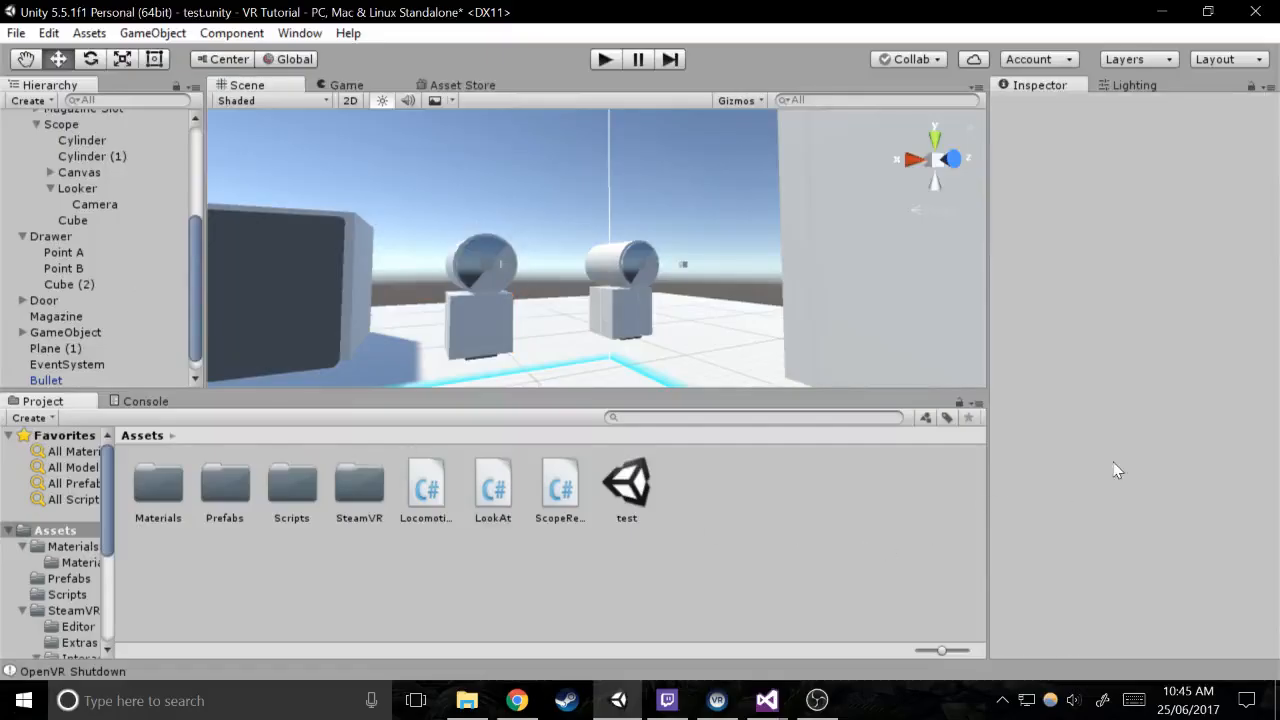
Select the copied gun's scope Cylinder (1) and examine its Scope Renderer component and the scope in the scene
left_click(477, 281)
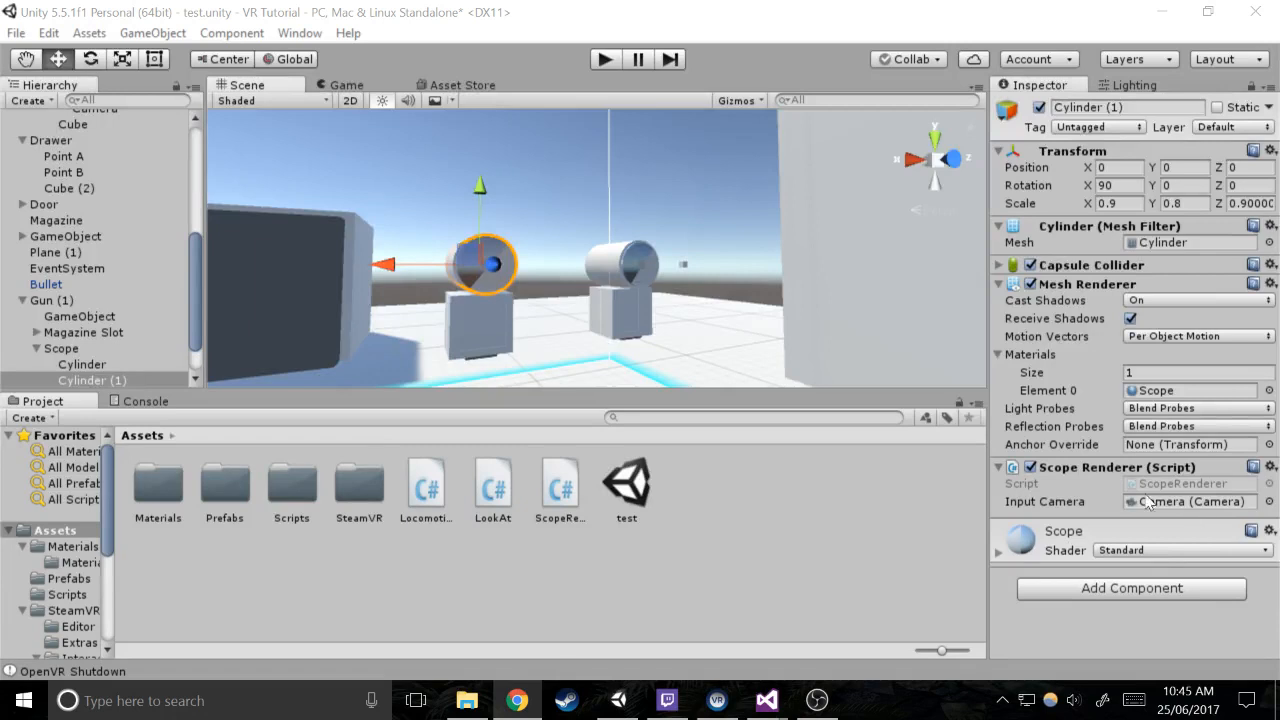
key("w")
right_click_drag(550, 238, 786, 247)
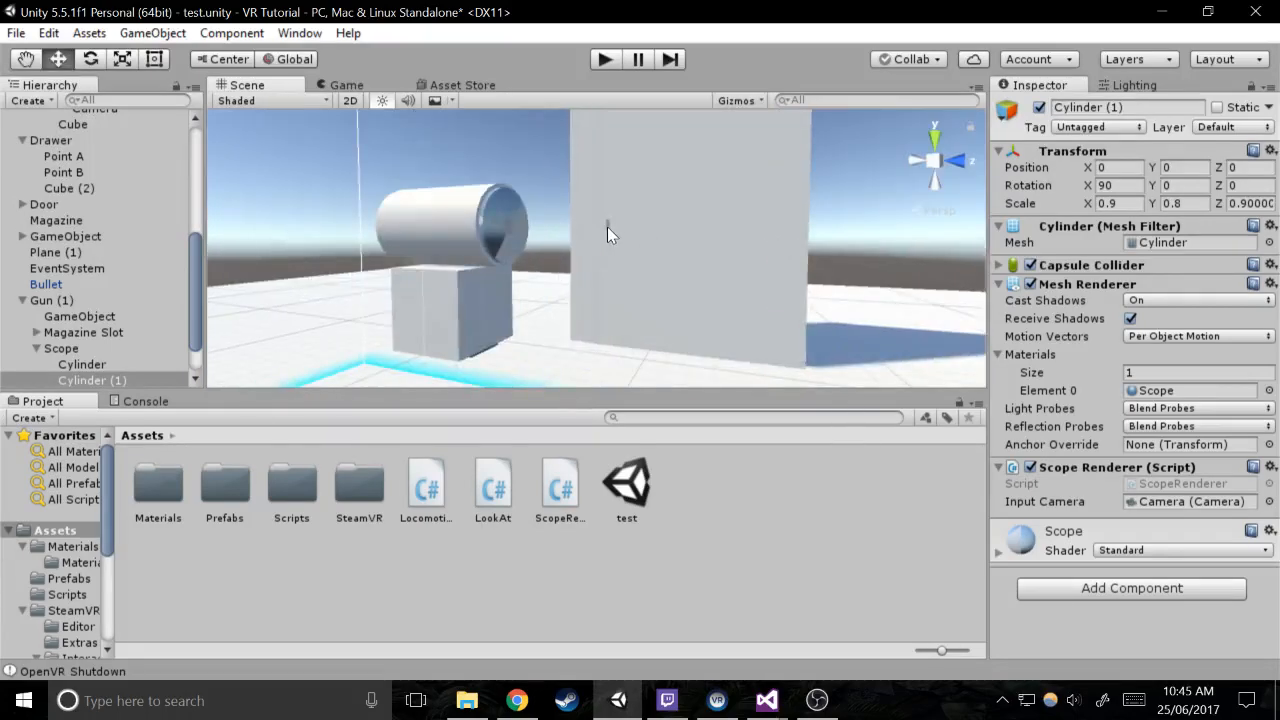
Add a new user layer named Sight as User Layer 11
left_click(607, 227)
left_click(1215, 127)
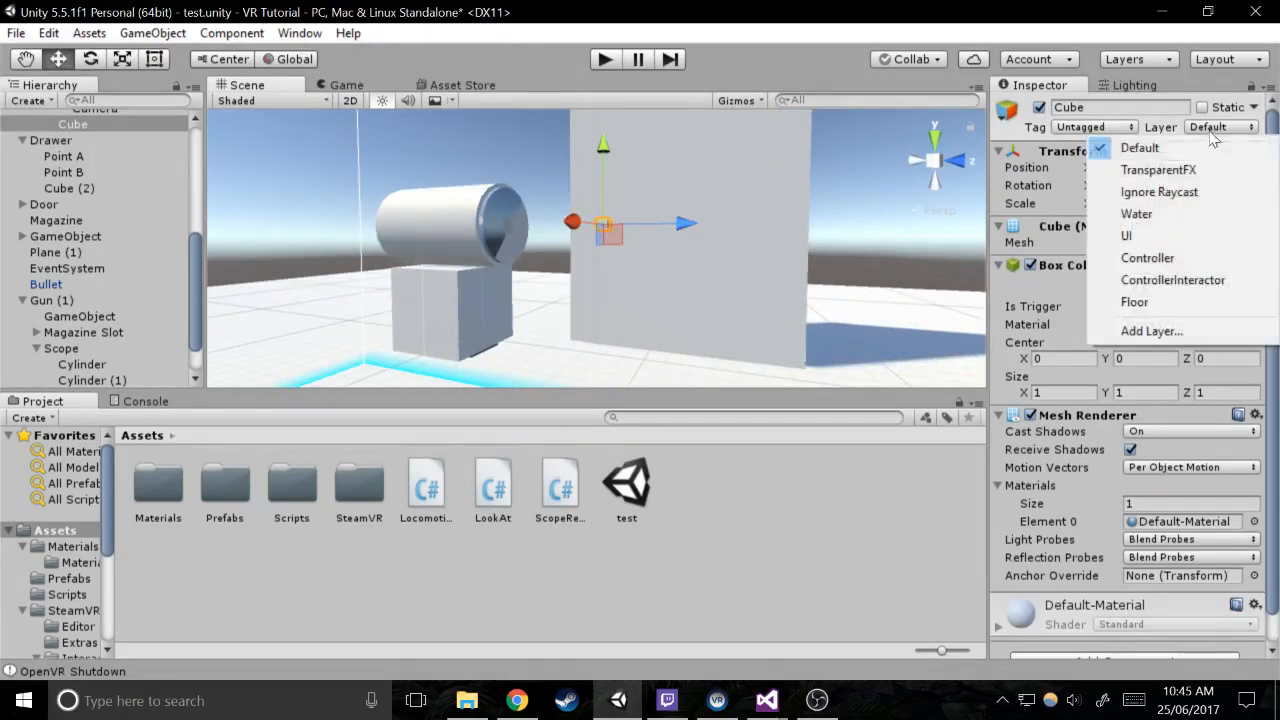
left_click(1154, 330)
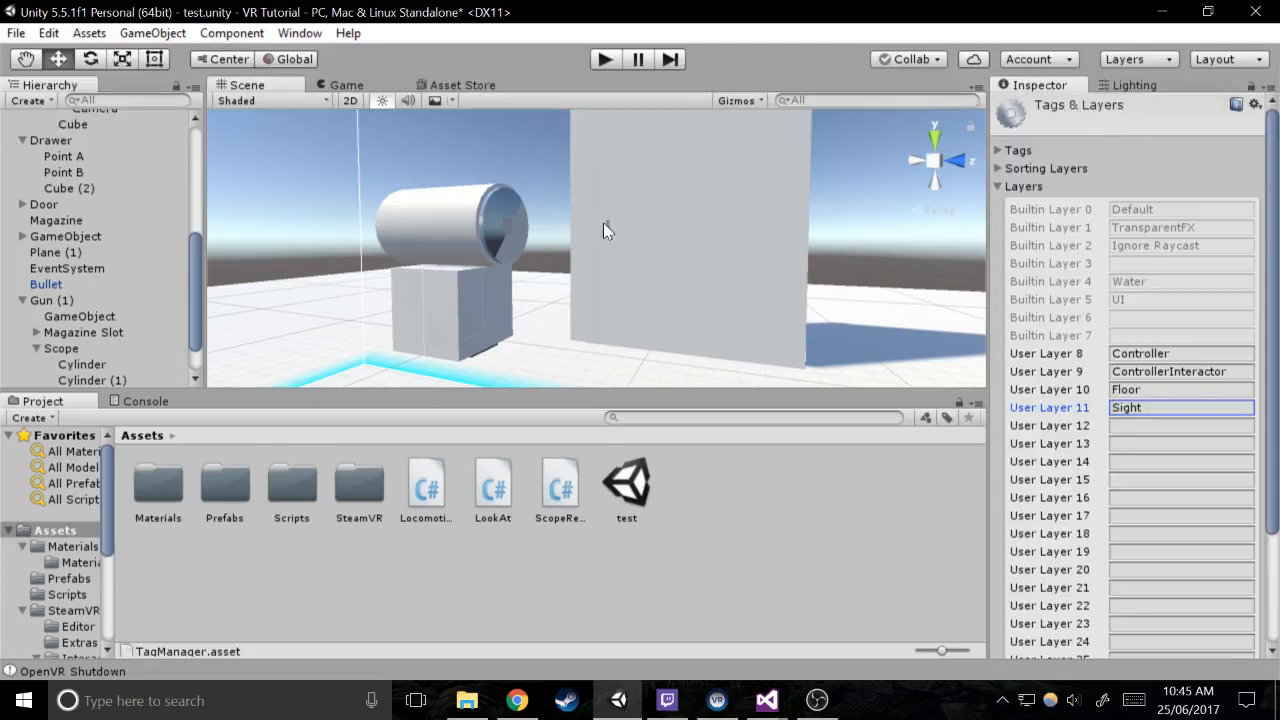
Delete the duplicated gun, Gun (1), from the scene
left_click(603, 222)
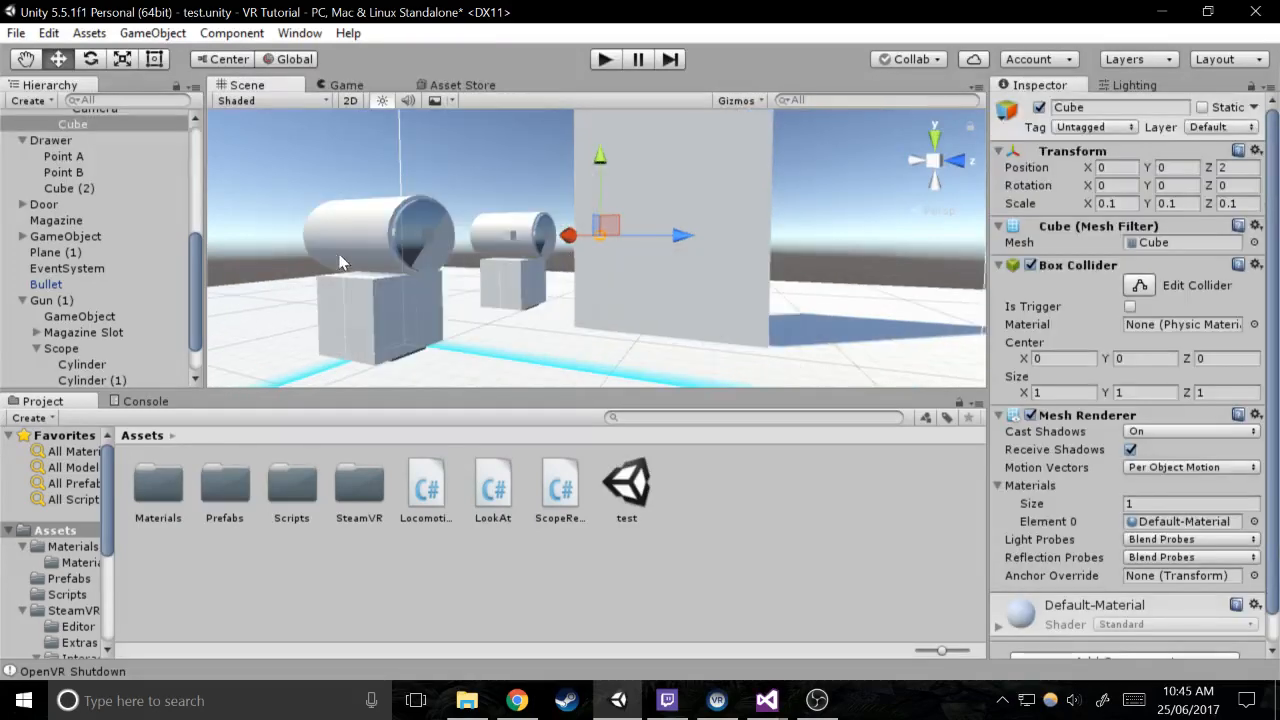
scroll(100, 233, "up", 5)
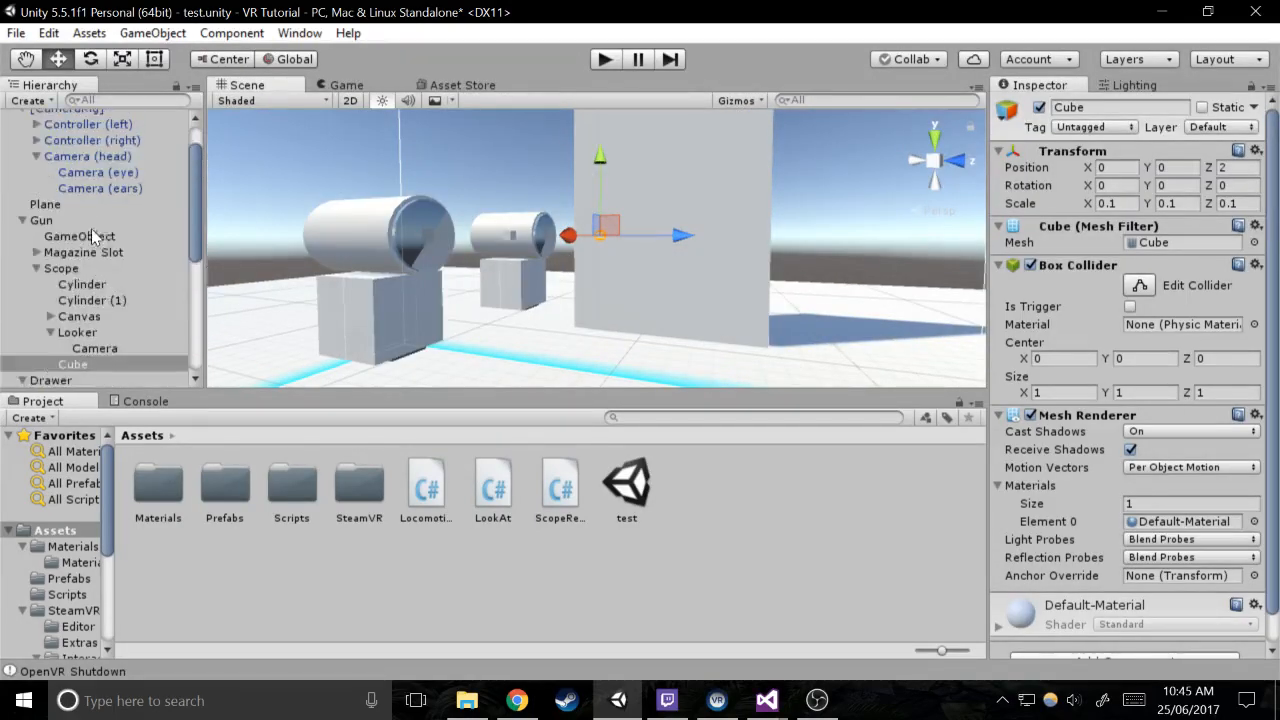
scroll(93, 231, "down", 5)
scroll(93, 236, "down", 2)
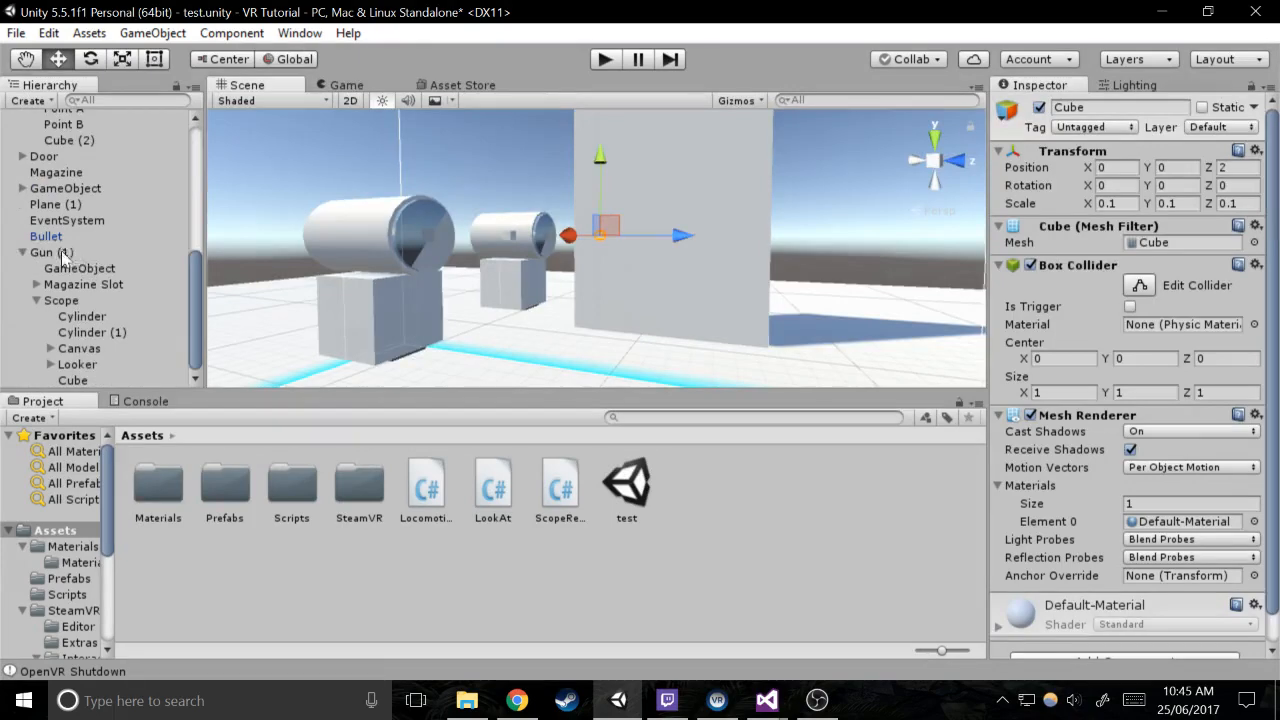
left_click(62, 252)
key("Delete")
Assign the small Cube under the remaining gun's Scope to the Sight layer
left_click(599, 237)
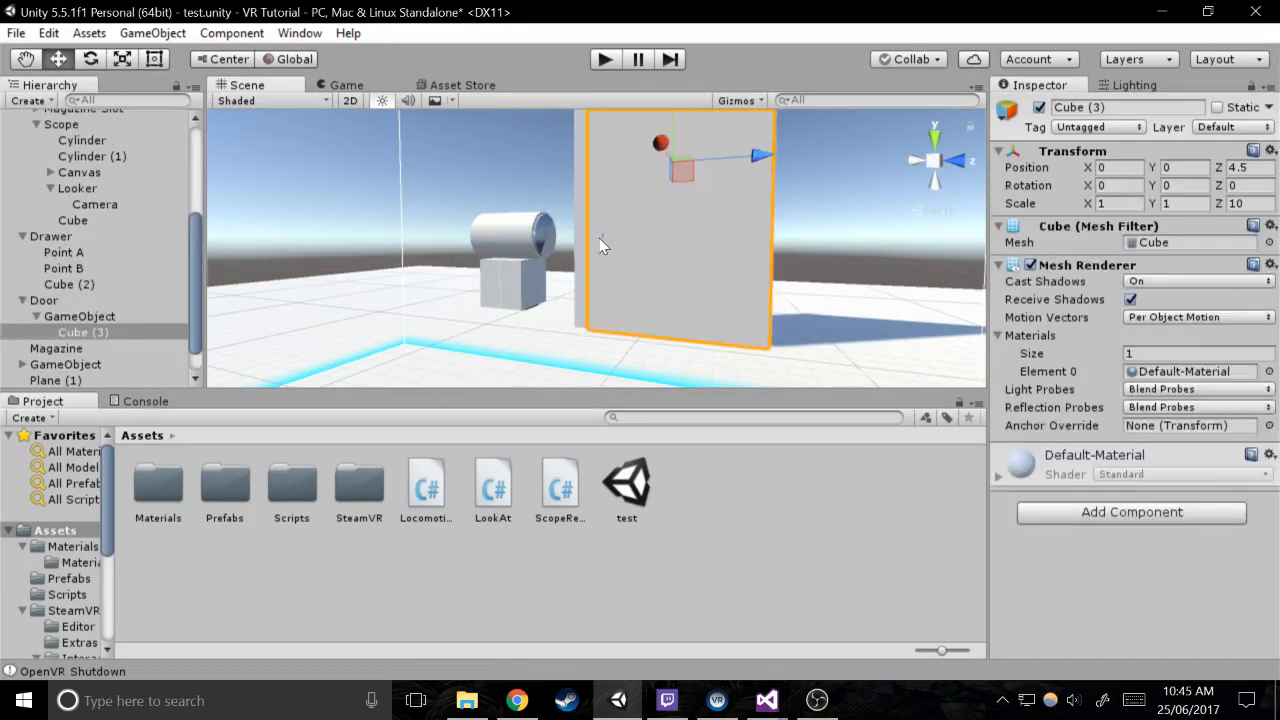
left_click(599, 237)
left_click(600, 240)
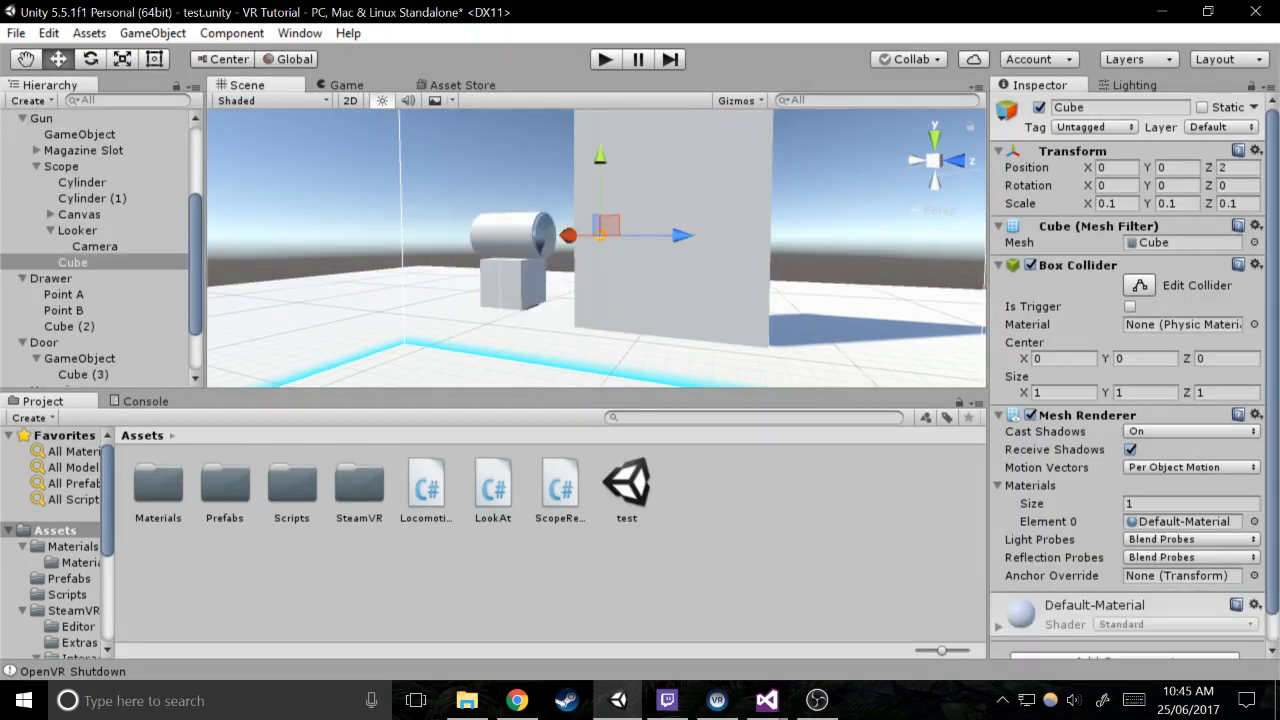
left_click(1205, 127)
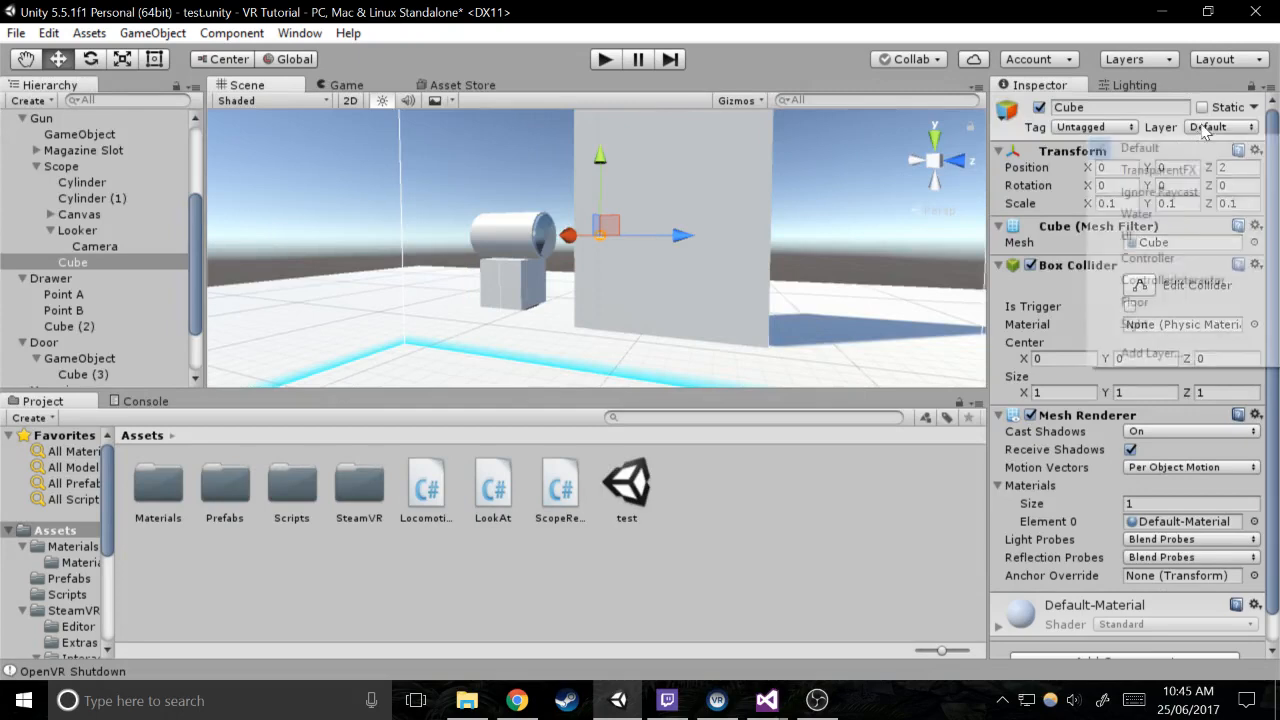
left_click(1134, 302)
Exclude the Sight layer from Camera (eye)'s Culling Mask and test the scene in play mode
left_click(100, 247)
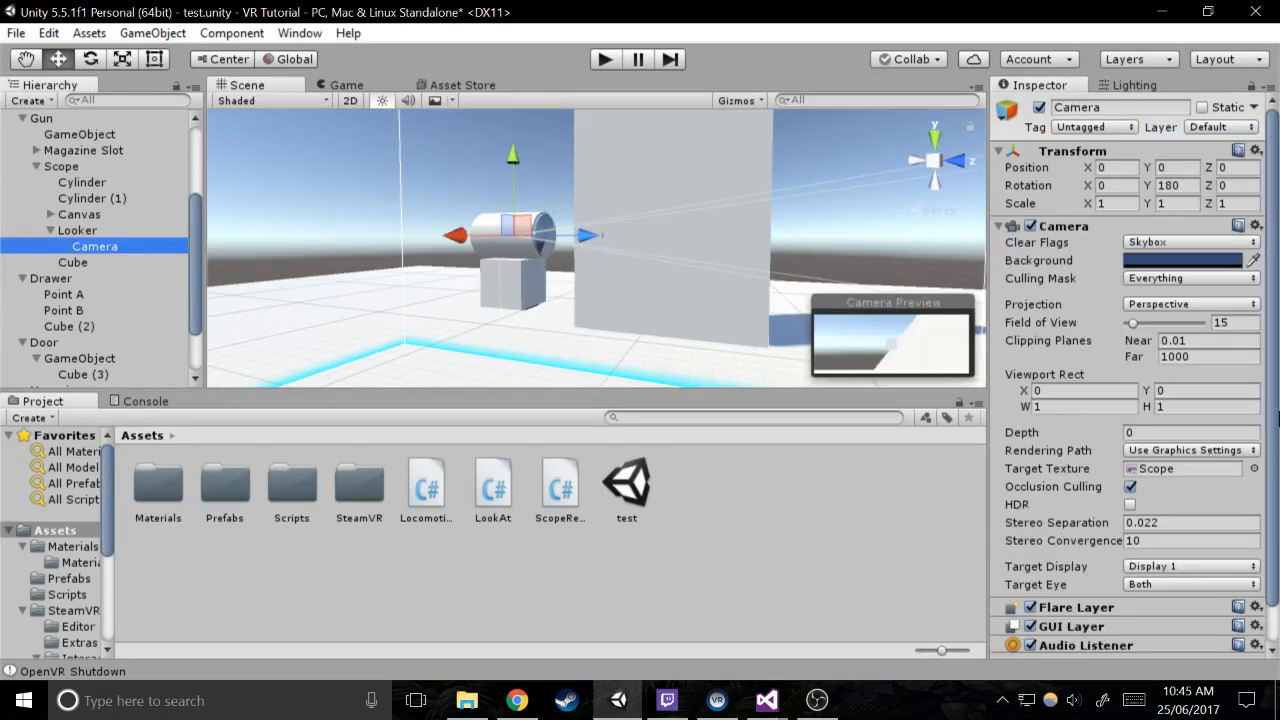
scroll(110, 235, "up", 3)
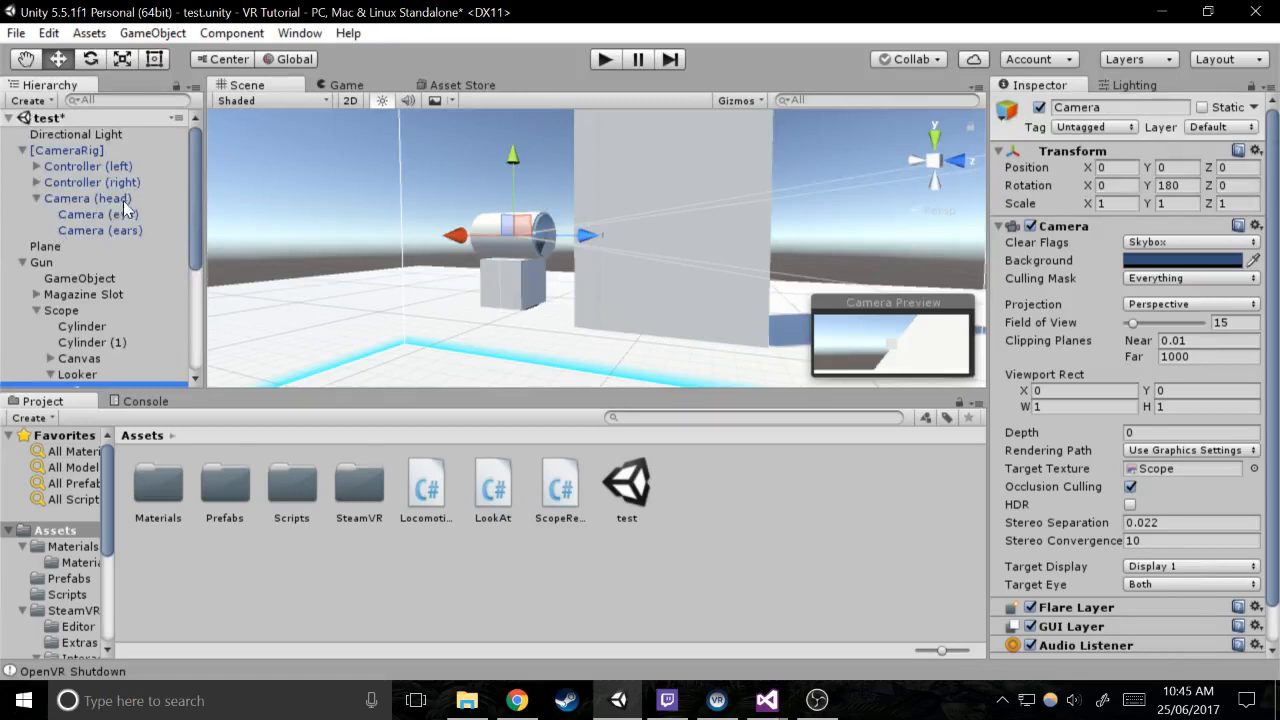
left_click(128, 215)
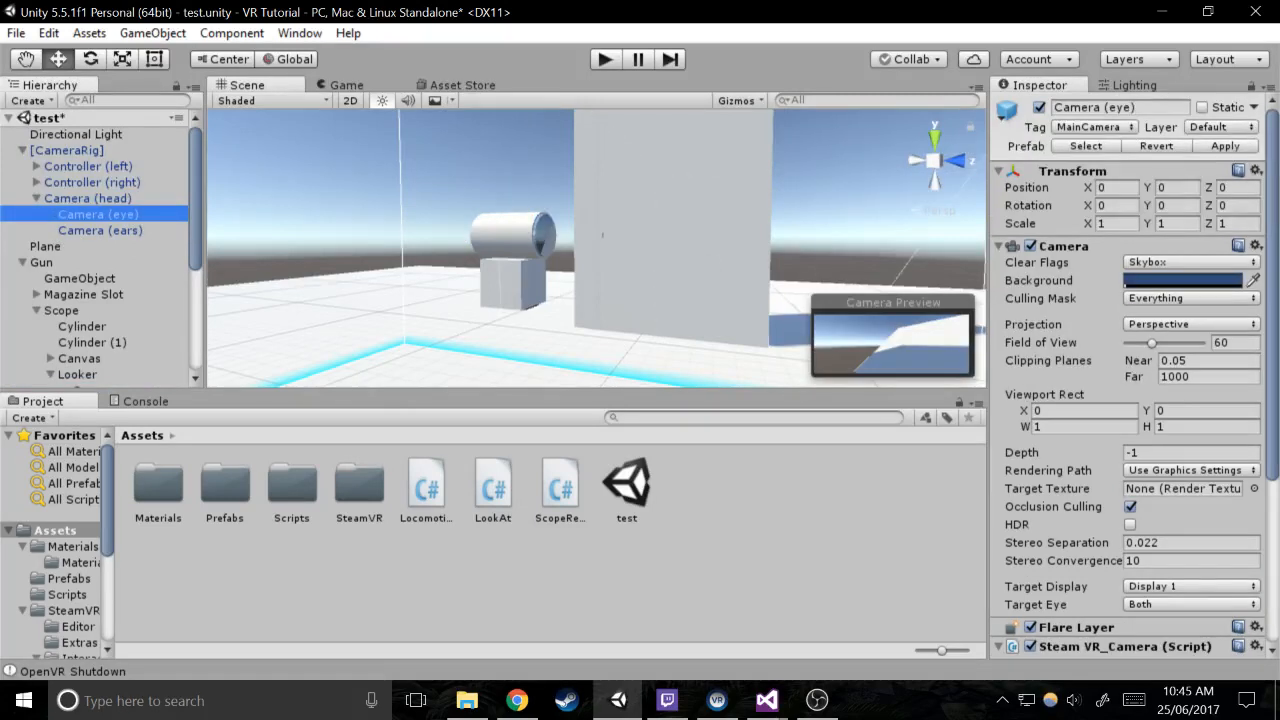
left_click(1170, 298)
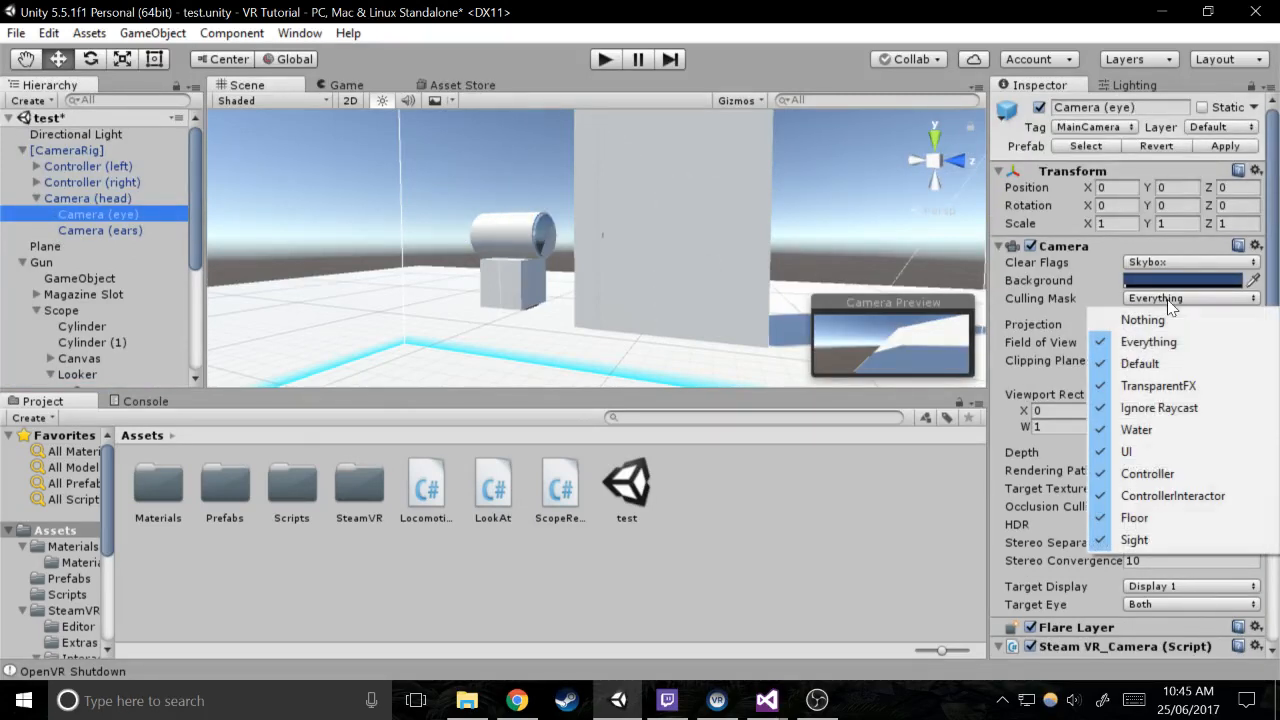
left_click(1134, 539)
left_click(607, 60)
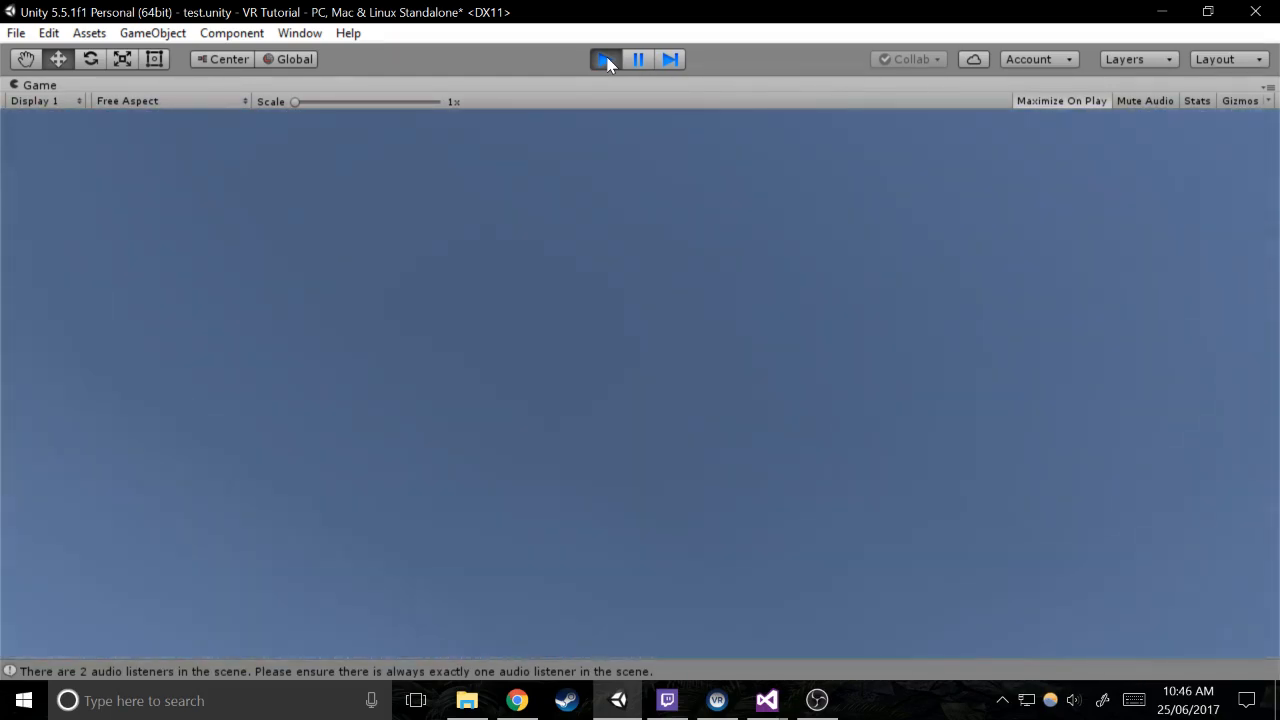
left_click(605, 60)
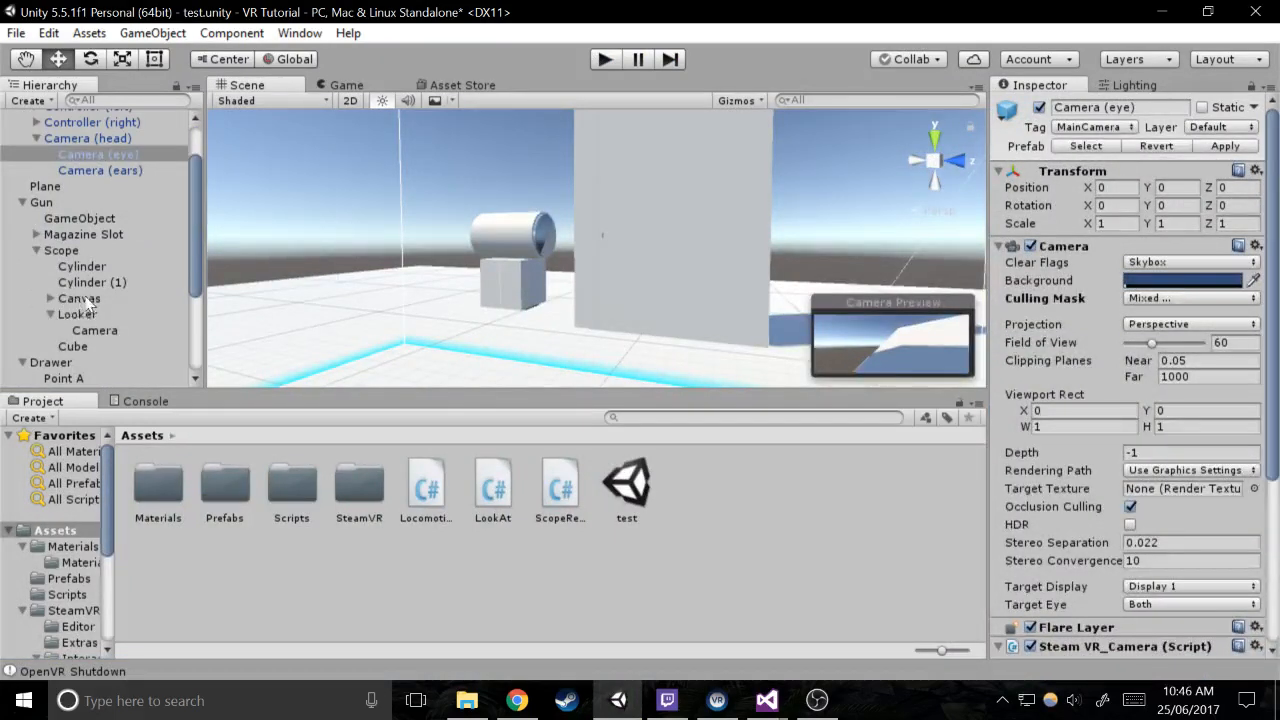
Set the Y position of the scope's Looker object to -1
left_click(80, 313)
left_click(95, 347, "ctrl")
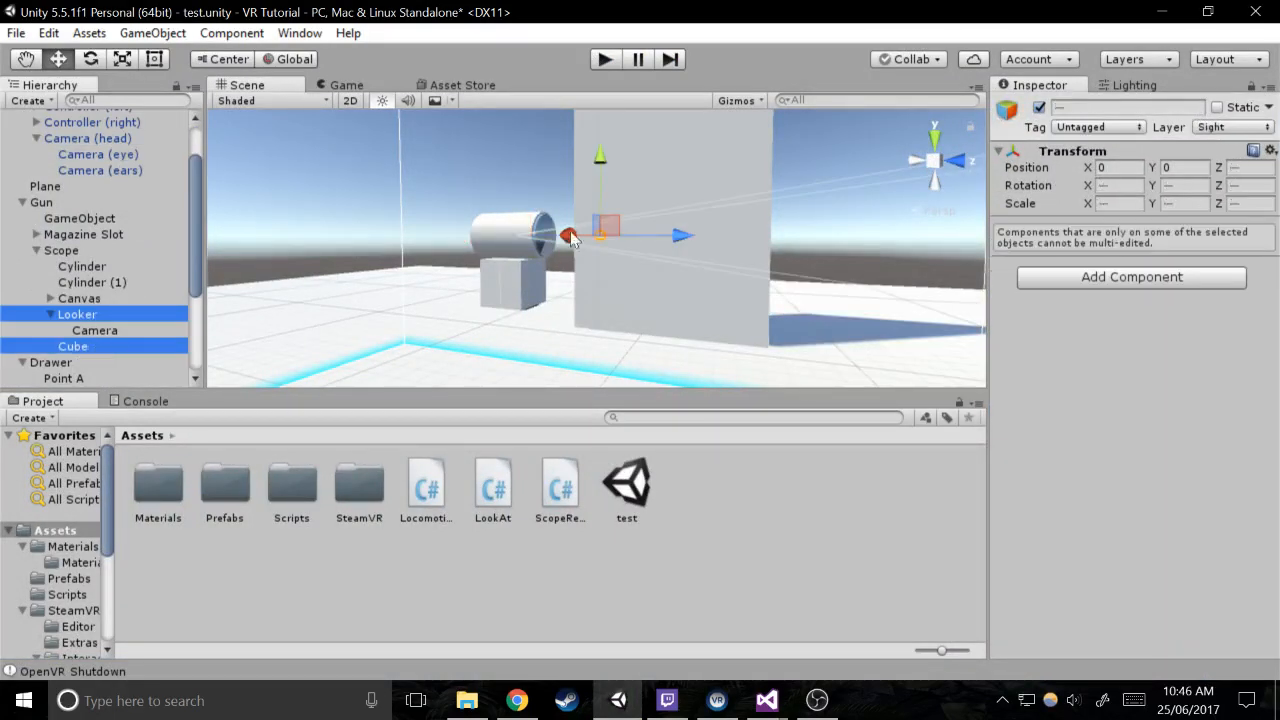
left_click(1245, 167)
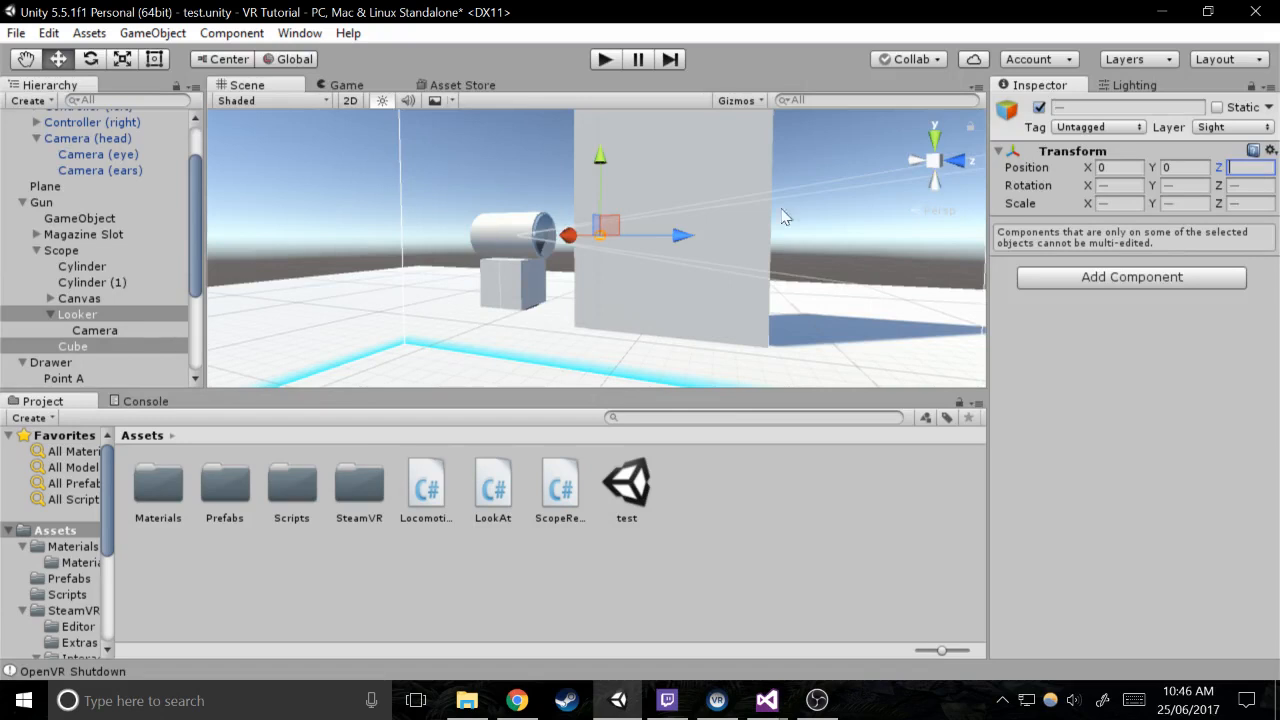
left_click(95, 330)
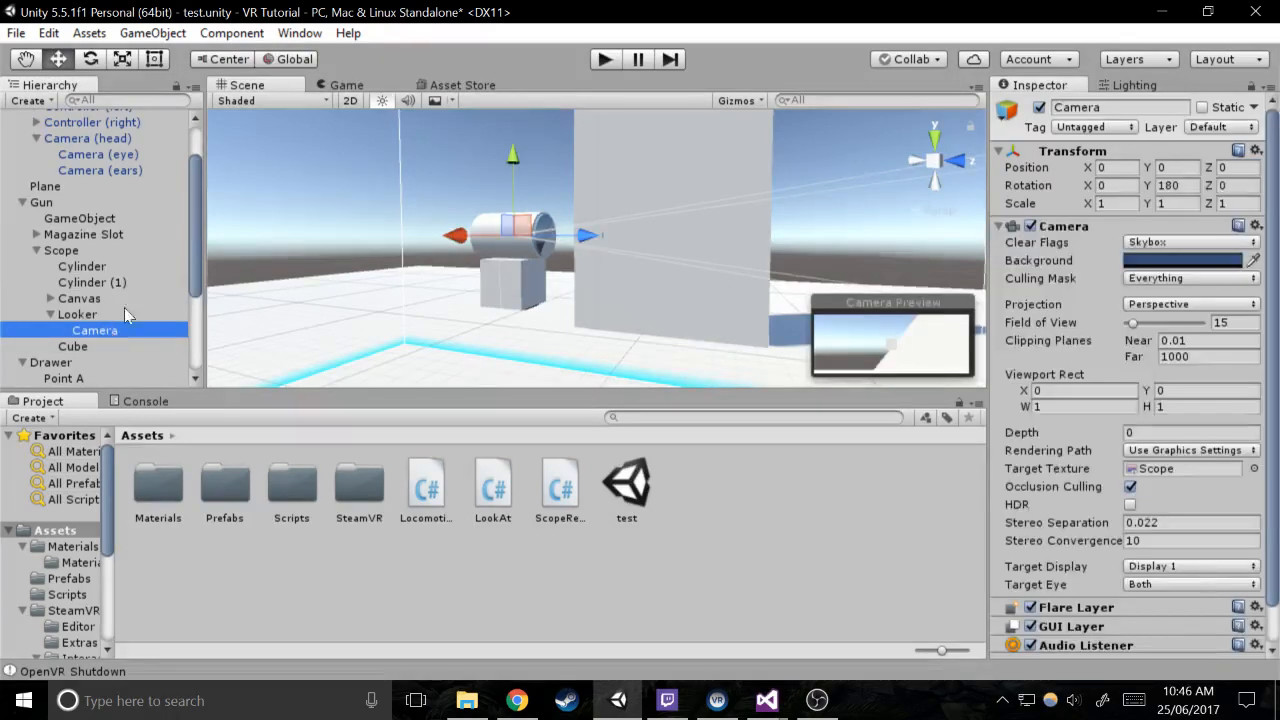
left_click(124, 312)
left_click(1180, 167)
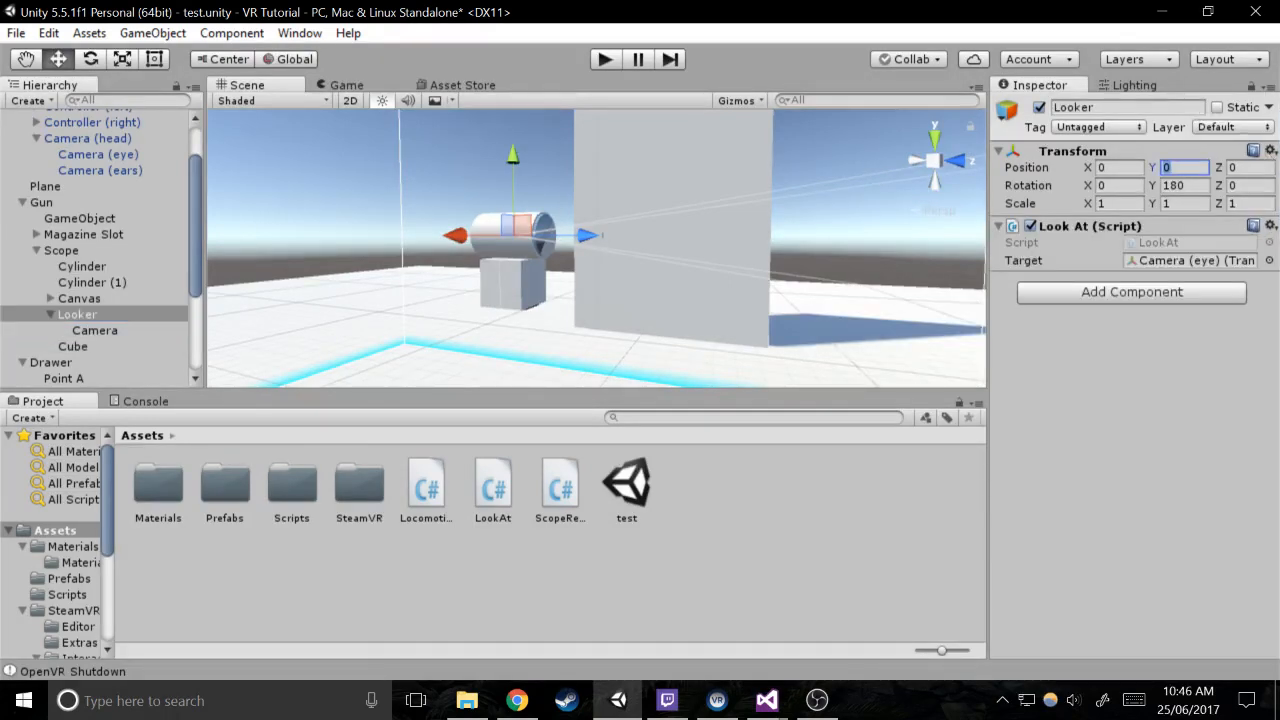
type("-1")
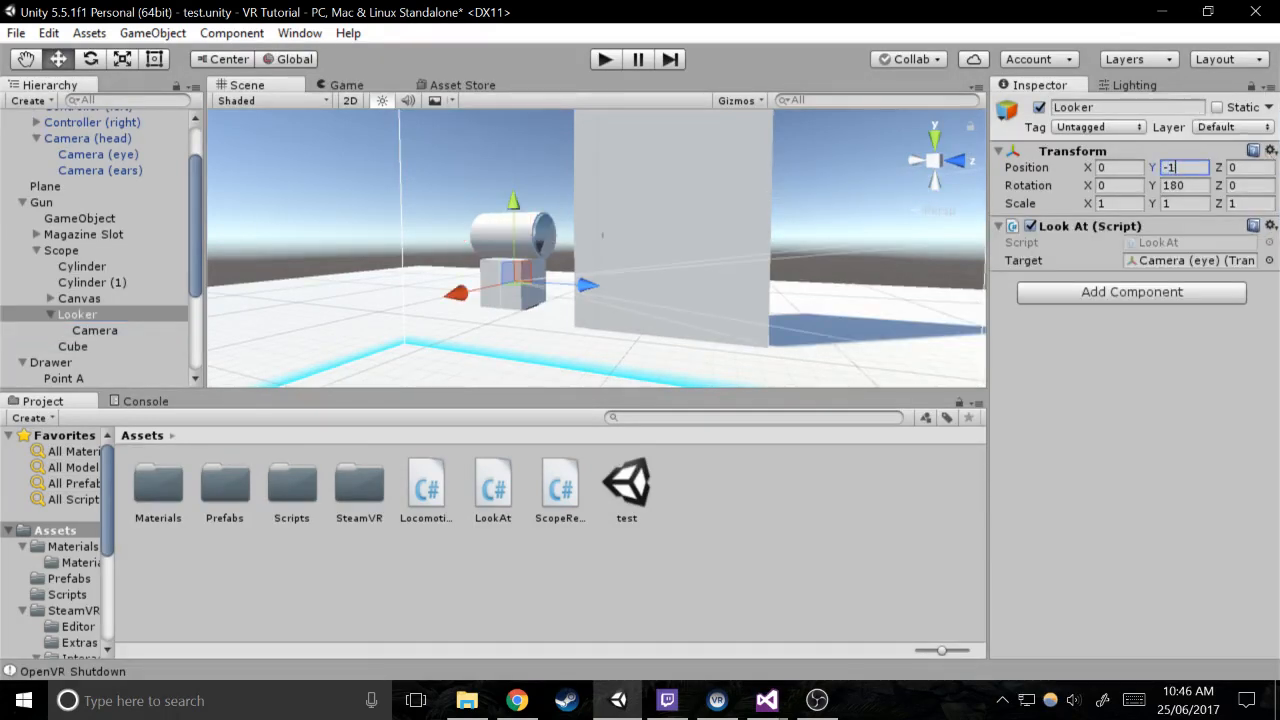
Set the Y position of Looker's Camera and of the scope's Cube to -1, and test the scene in play mode
left_click(82, 331)
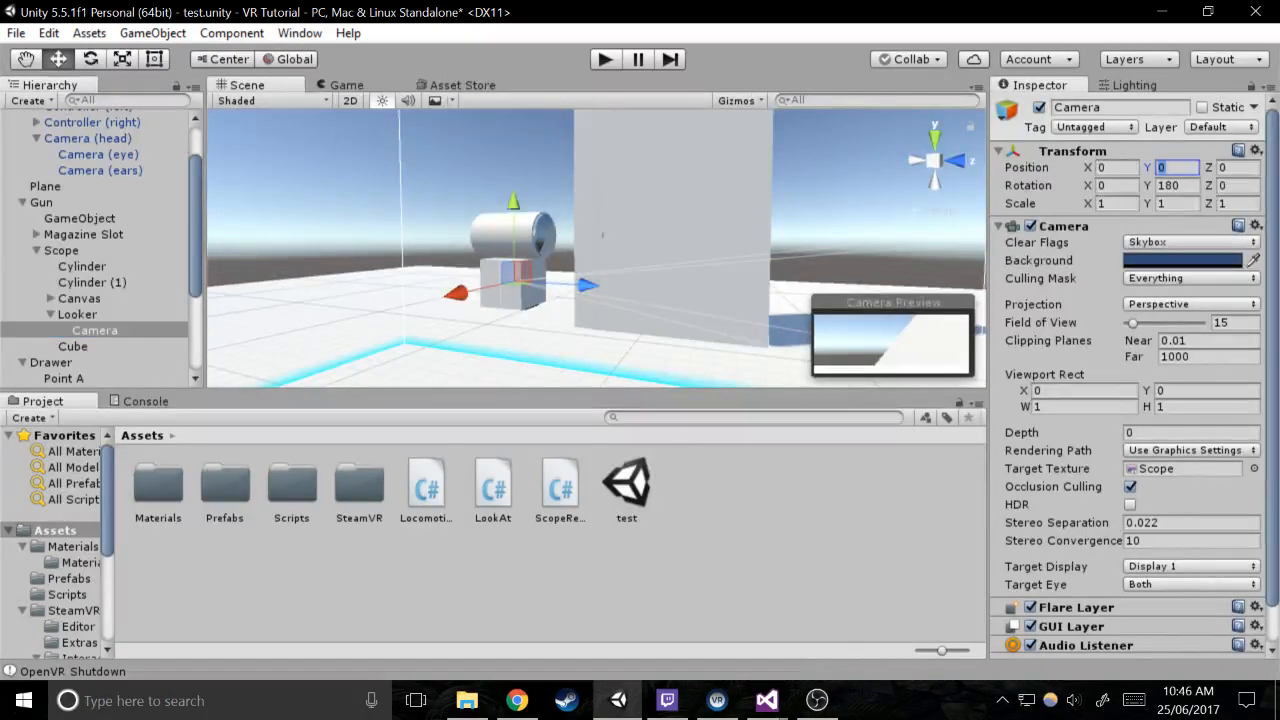
type("-1")
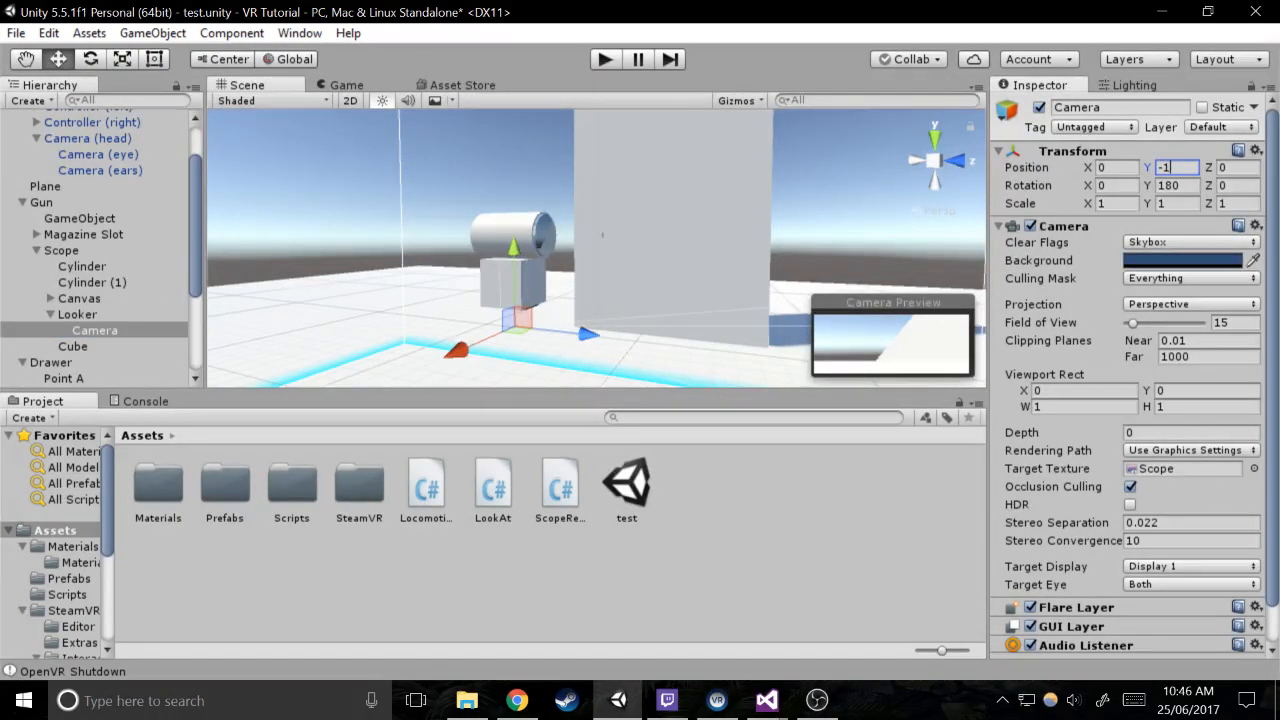
left_click(548, 295)
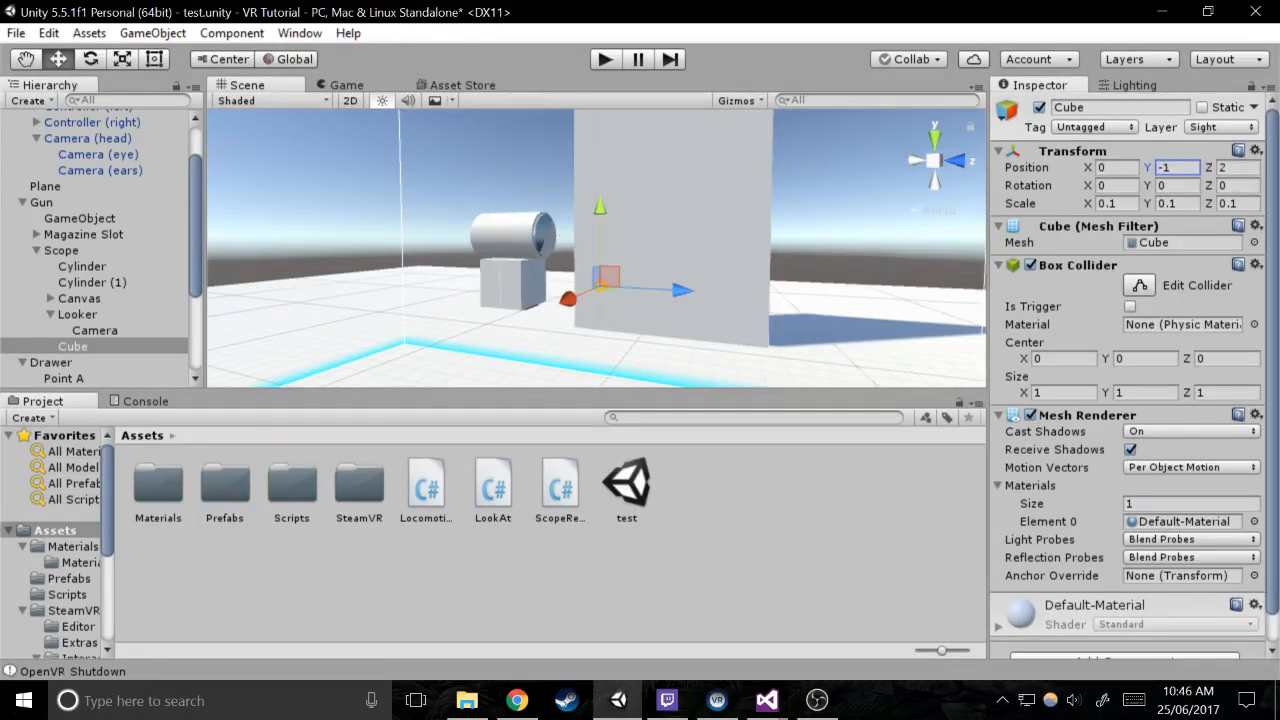
key("ctrl+p")
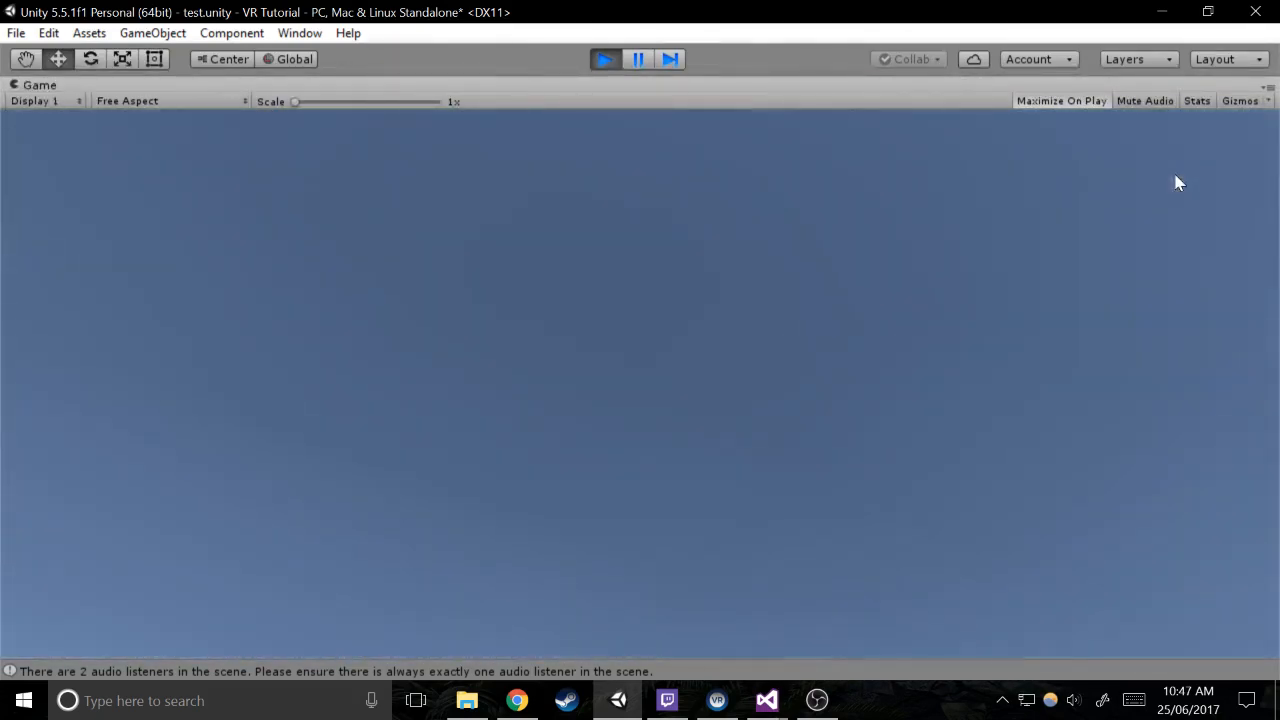
key("ctrl+p")
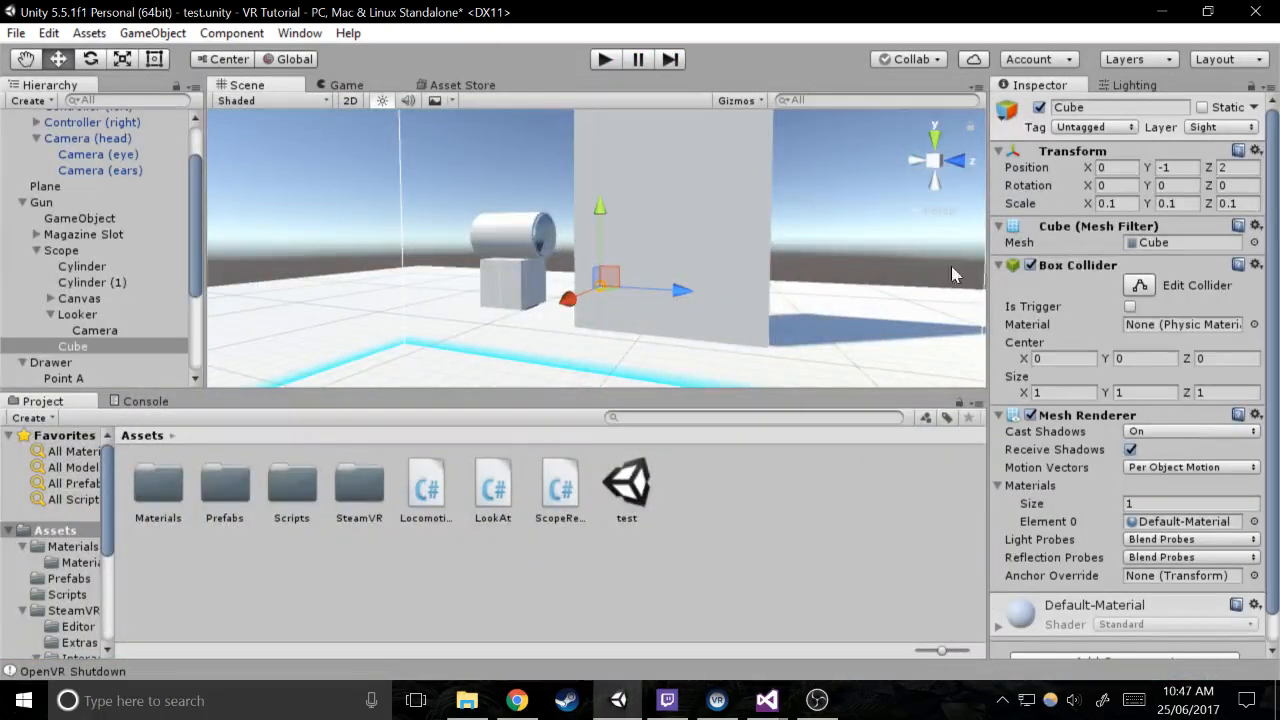
Disable the scope Cube's Box Collider, set its Z position to 5, and test the scene in play mode
left_click(1030, 265)
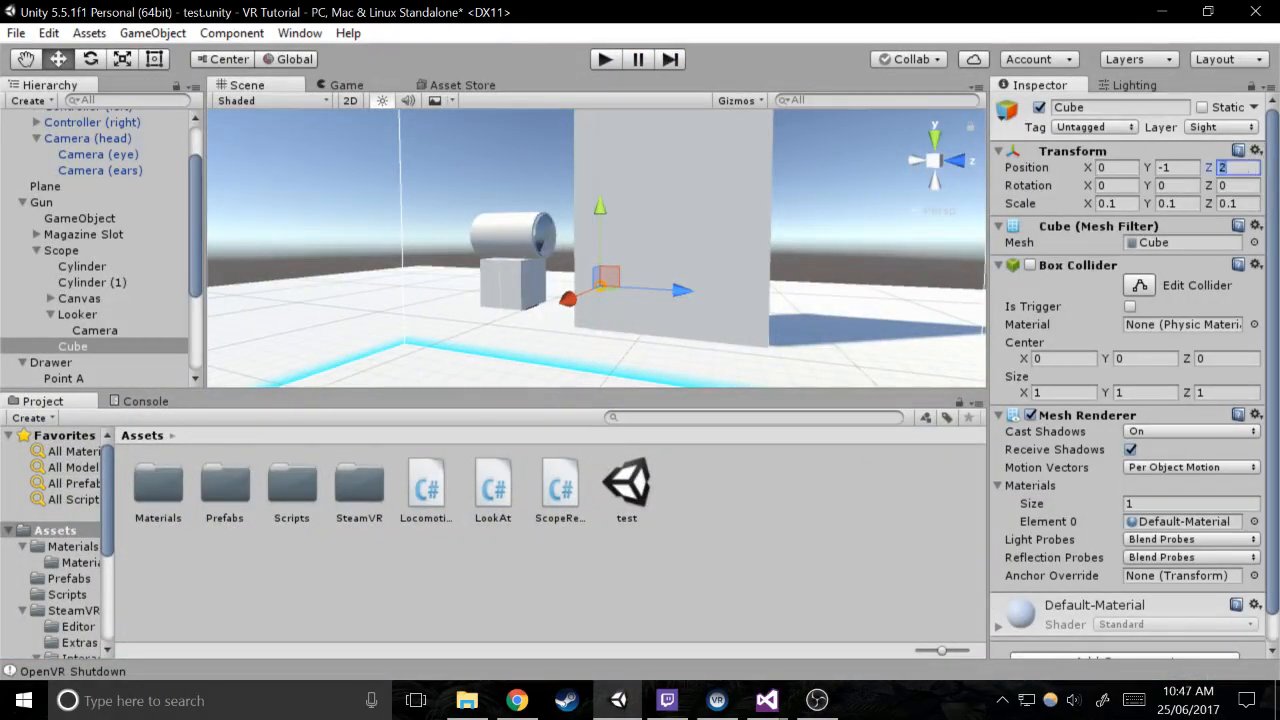
left_click(604, 59)
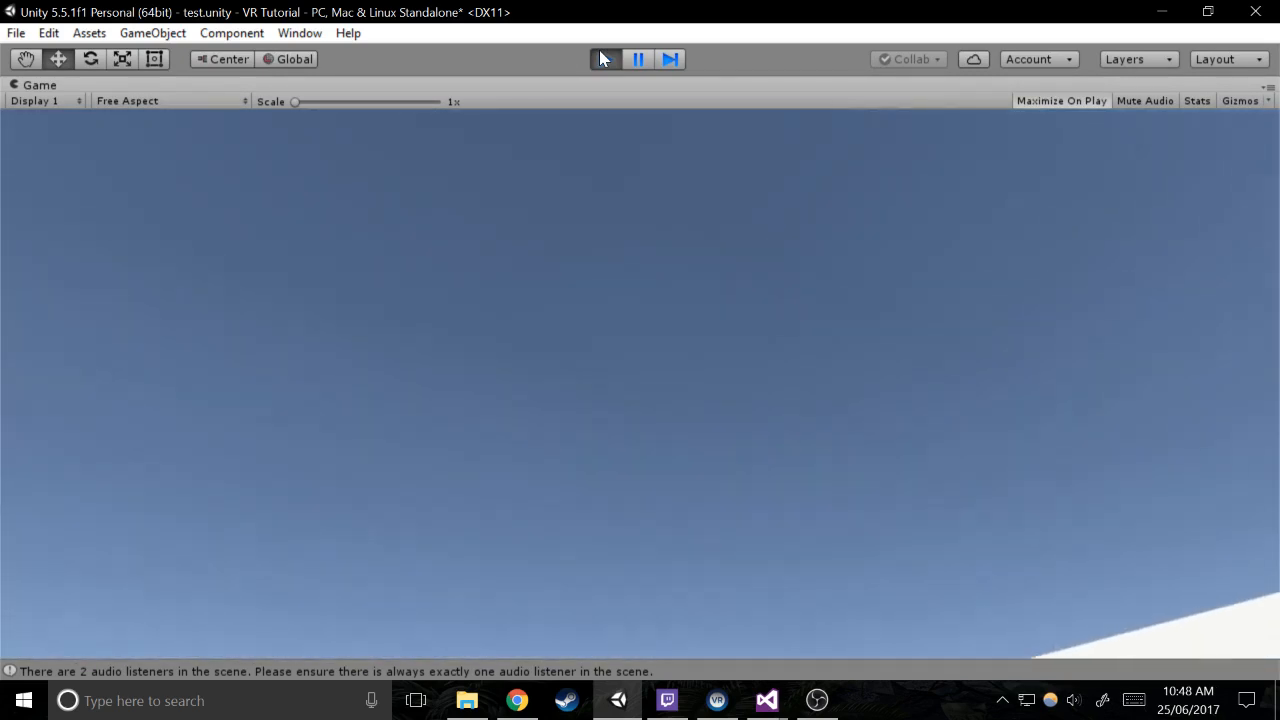
left_click(601, 56)
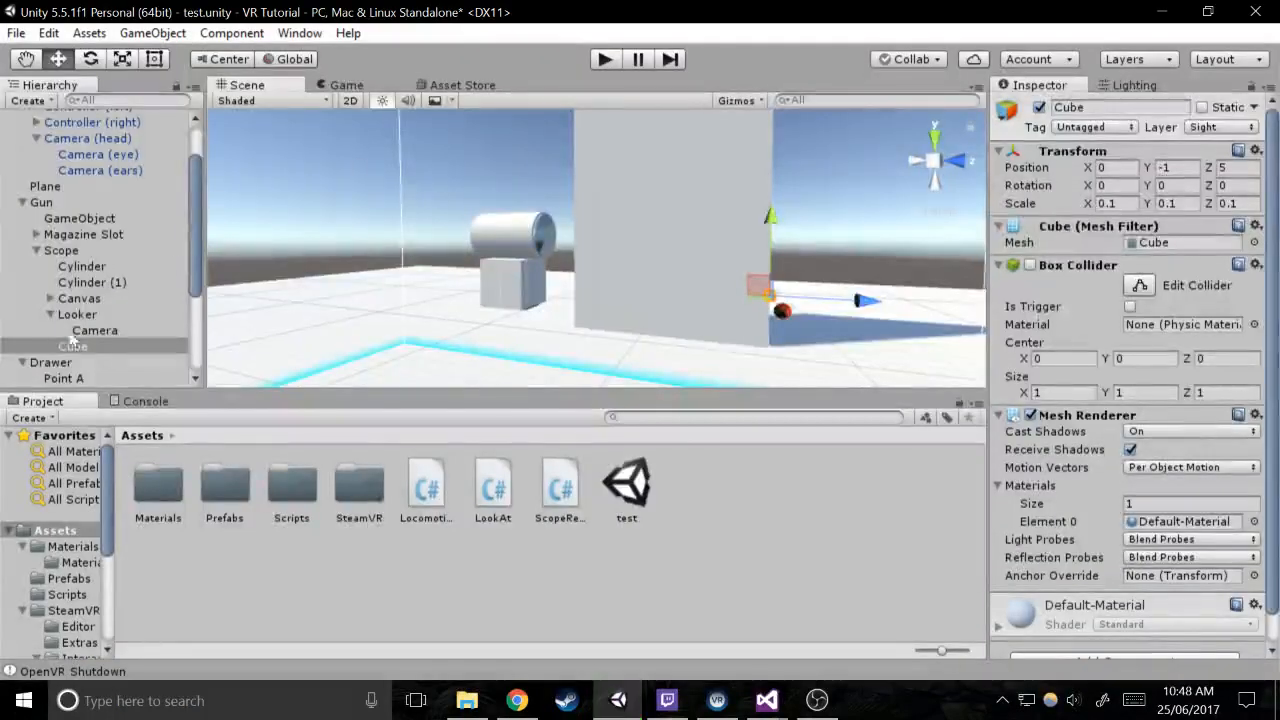
Set the Y position of both Looker and the scope's Cube to 0
key("Up")
key("Up")
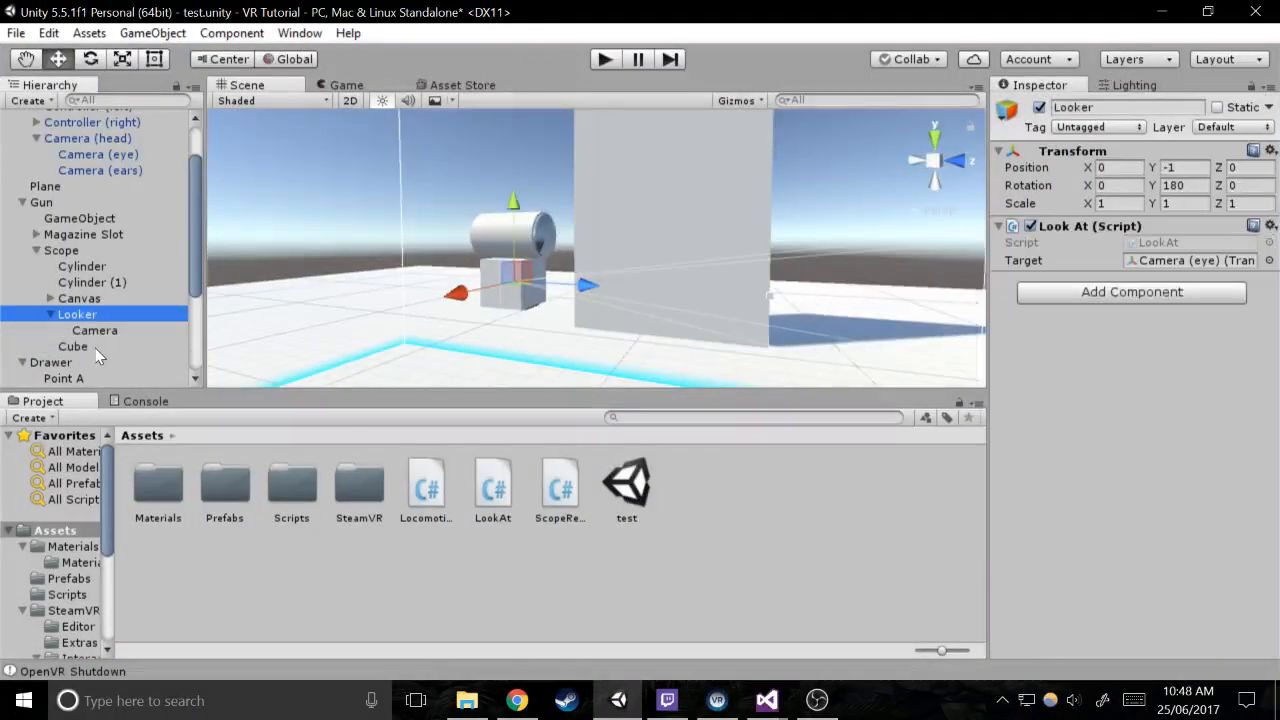
left_click(93, 348, "ctrl")
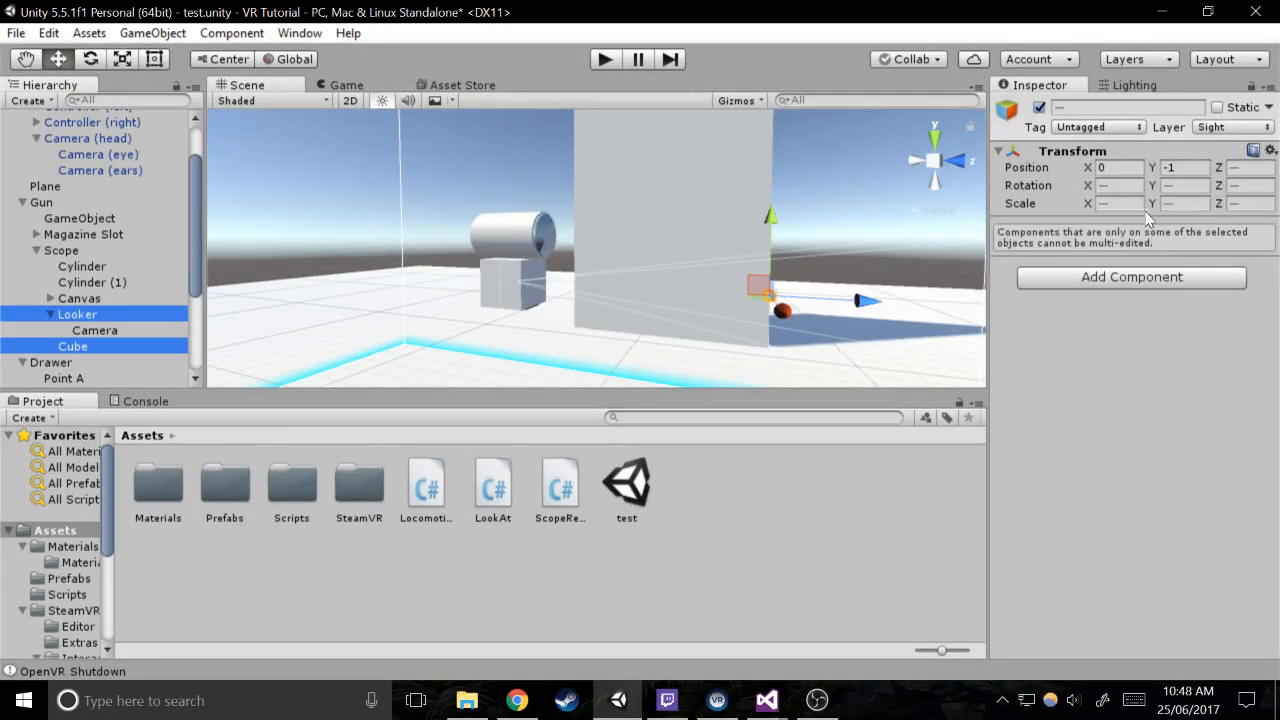
left_click(1181, 166)
type("0")
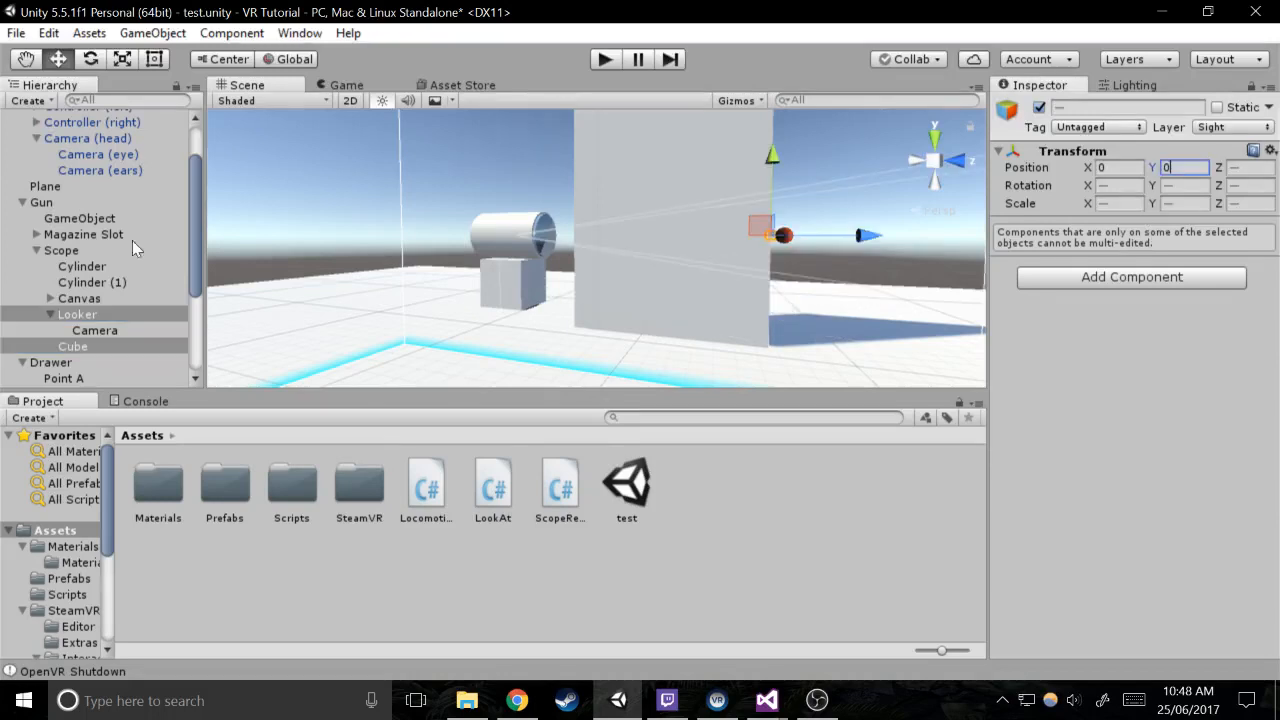
Save the Gun object as a prefab in the Prefabs folder
left_click(50, 200)
left_click_drag(98, 205, 225, 481)
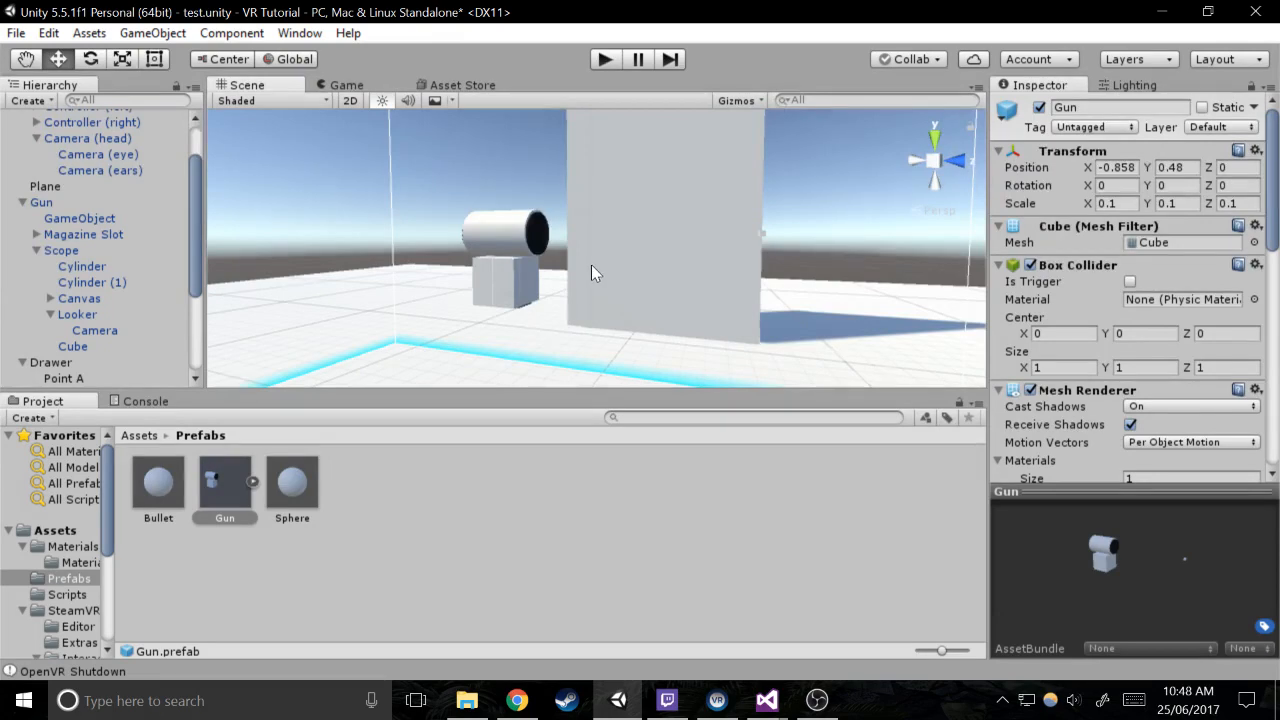
Add a 3D Cube as a child of Gun and set its Z position to 1.5
left_click_drag(591, 265, 627, 264, "alt")
scroll(627, 264, "up", 5)
left_click(534, 222)
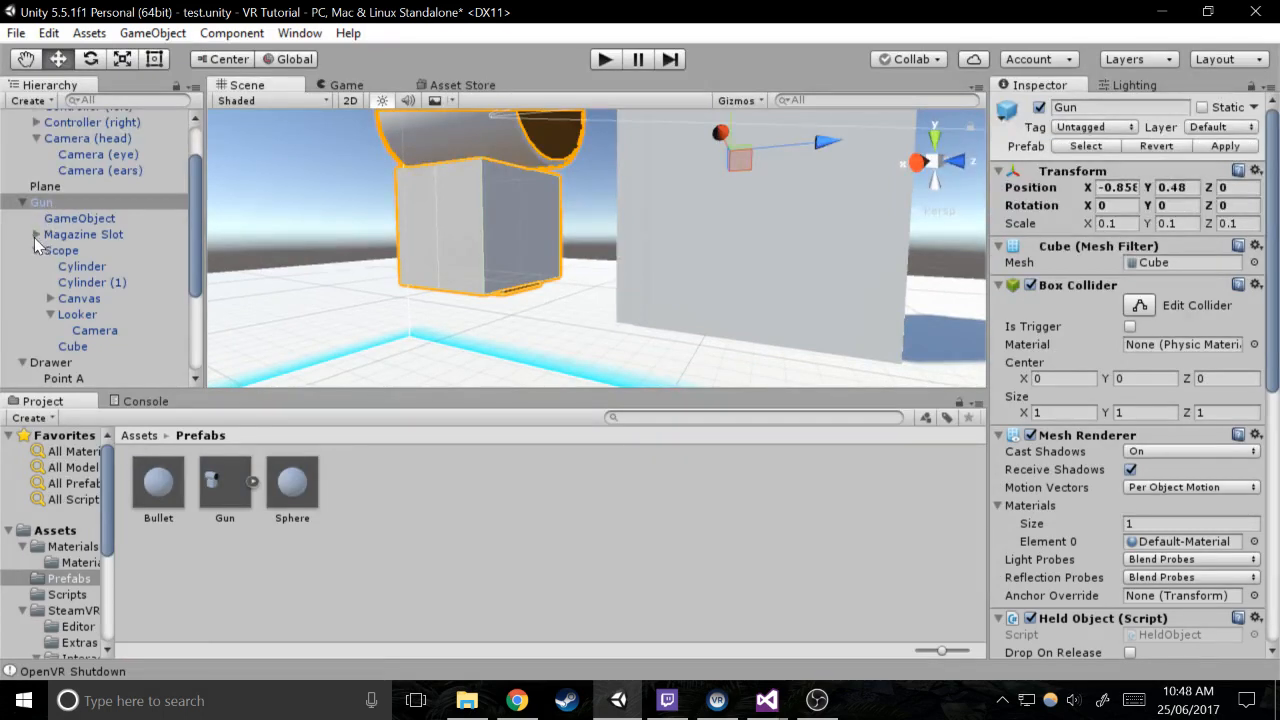
right_click(78, 199)
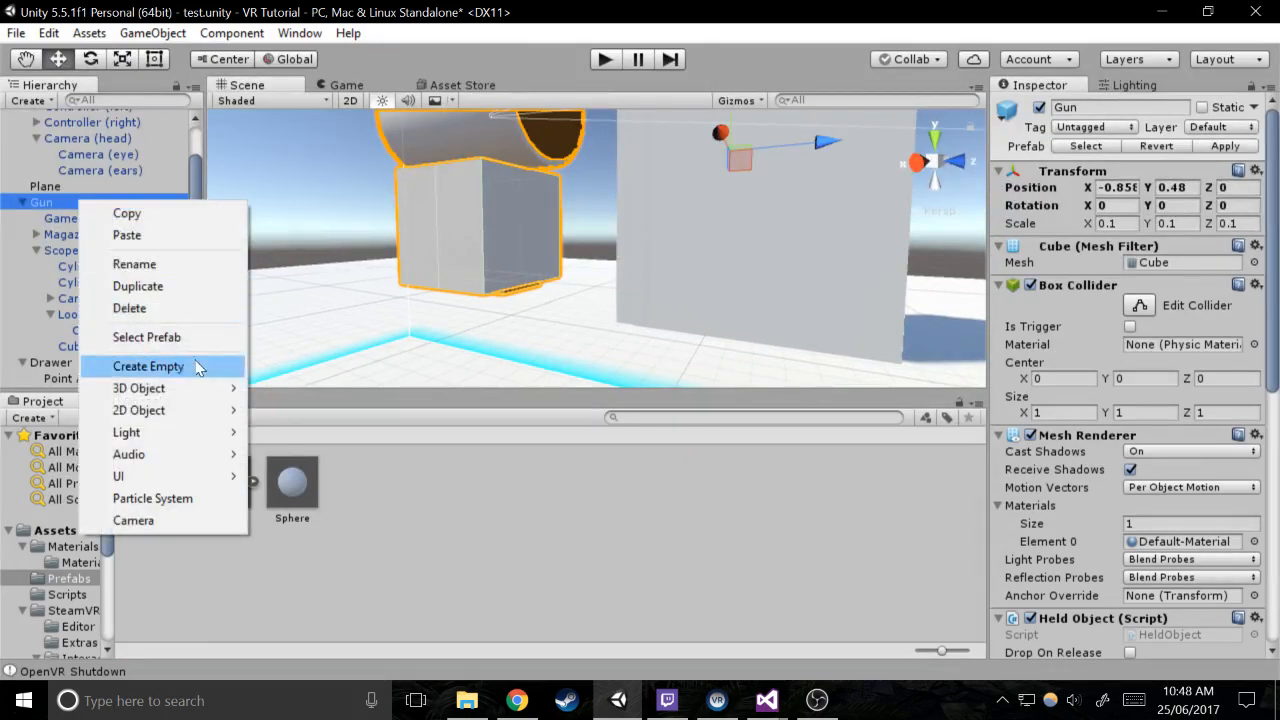
mouse_move(175, 386)
left_click(285, 390)
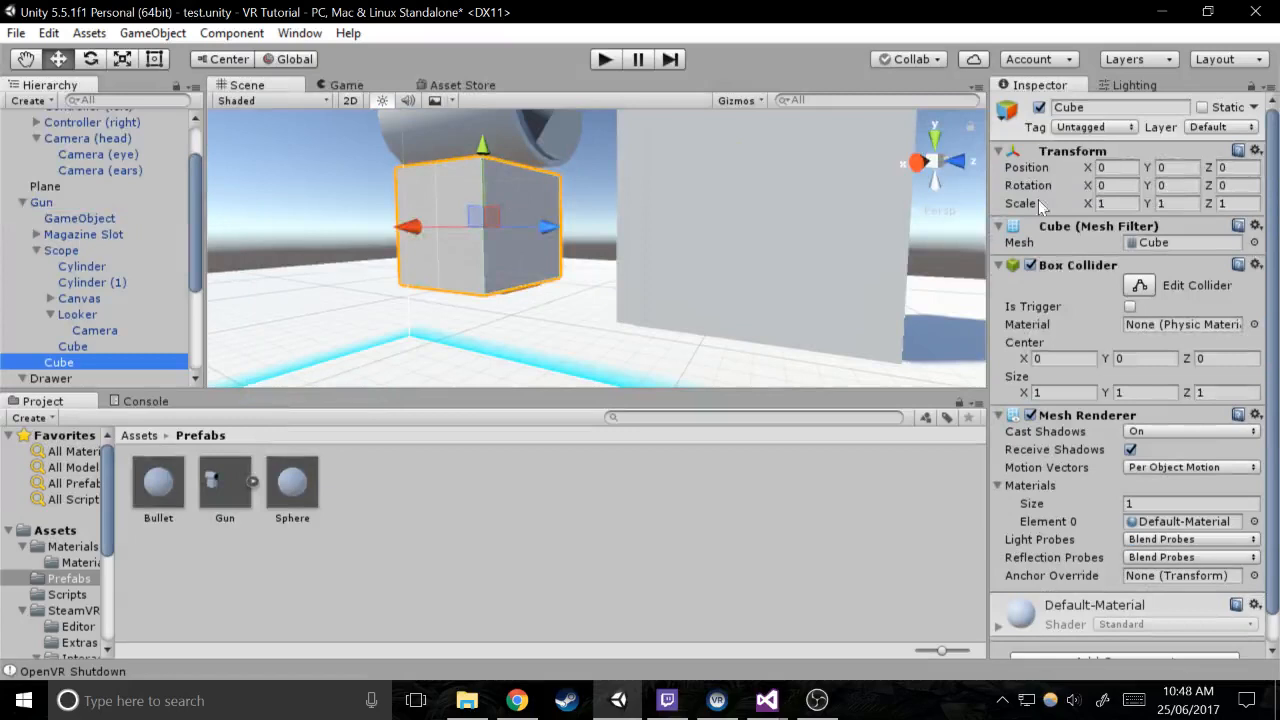
left_click(1236, 167)
type("1.5")
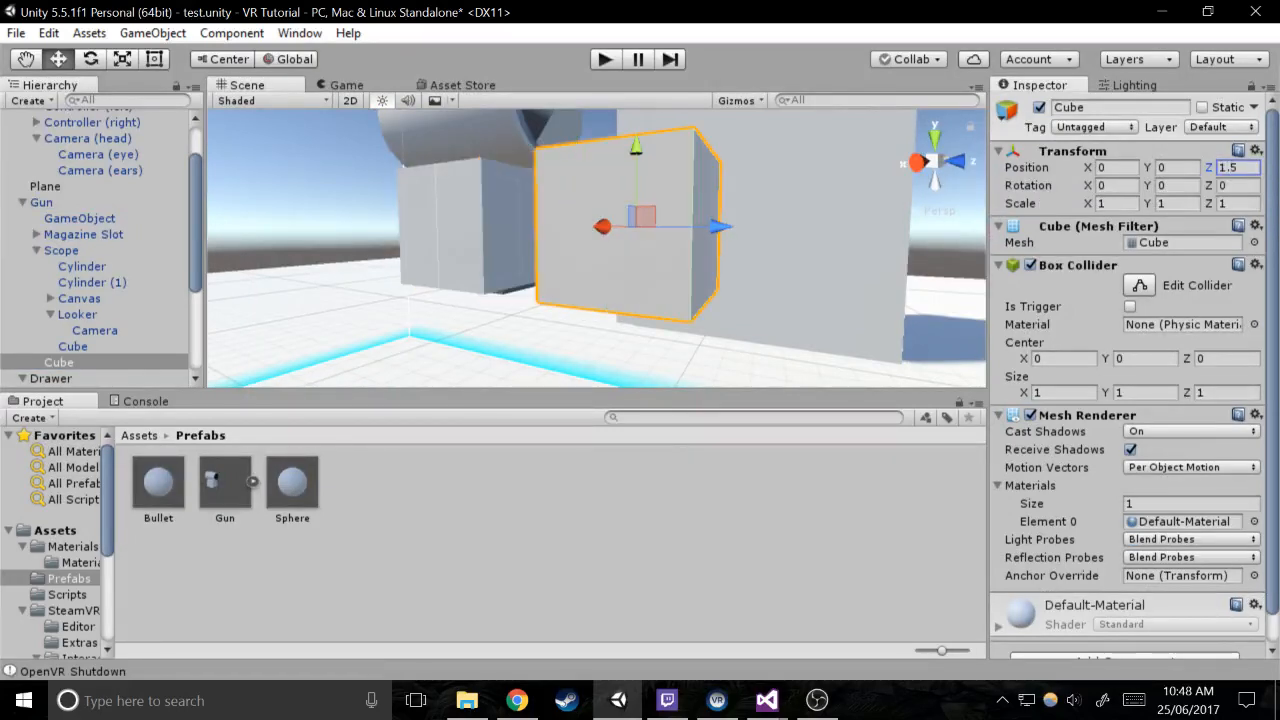
Set the scale of the new Cube under Gun to X 0.5, Y 0.5 and Z 1
left_click(1117, 203)
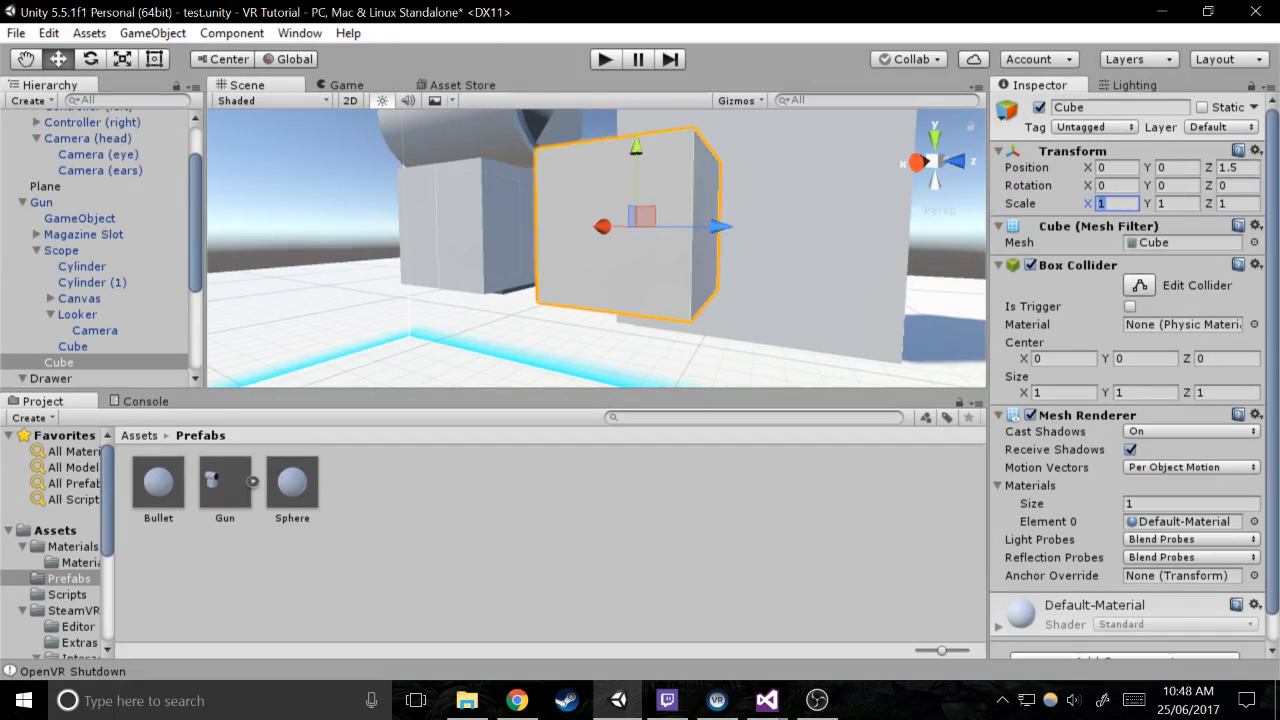
type("0.5")
key("Tab")
key("Tab")
key("BackSpace")
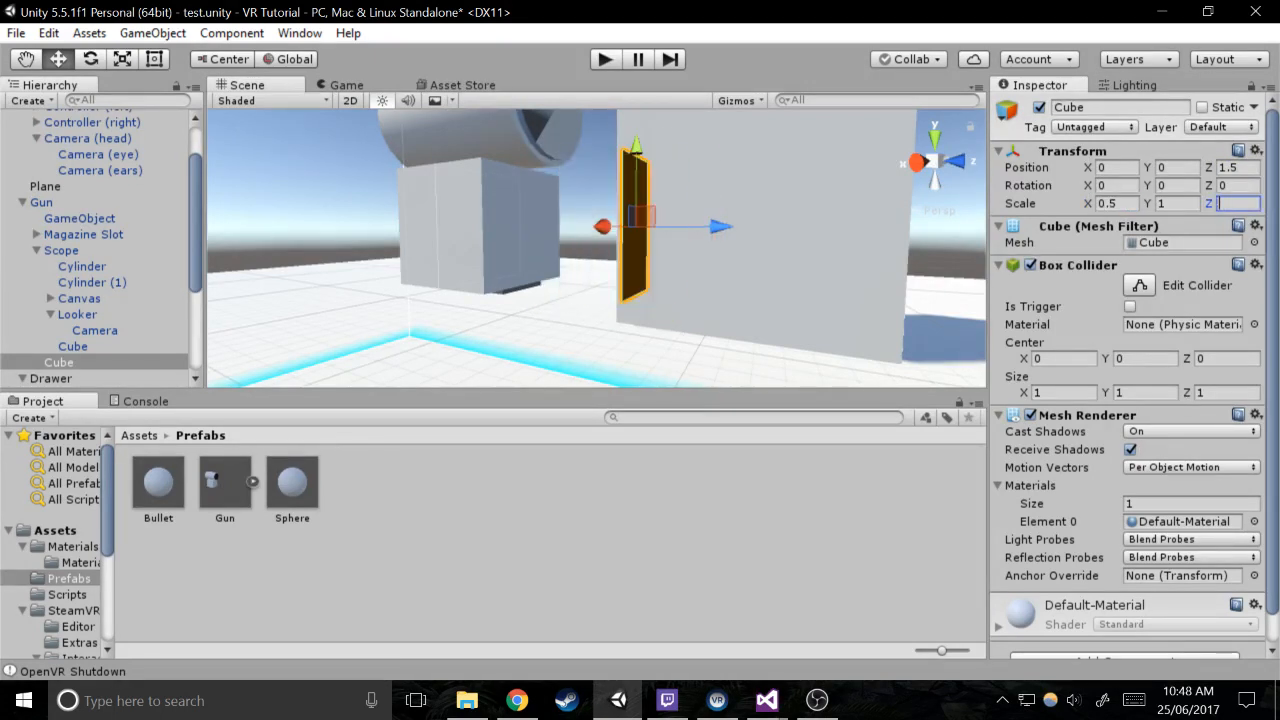
type("1")
key("shift+Tab")
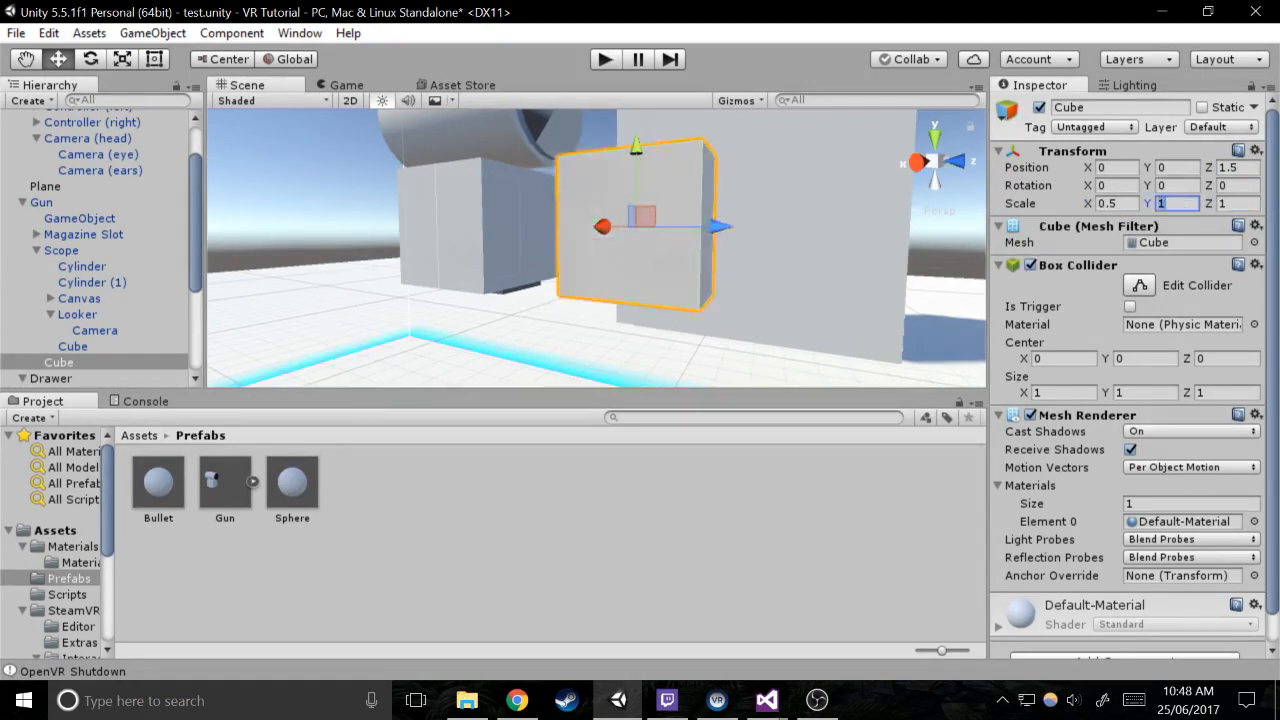
type("0.5")
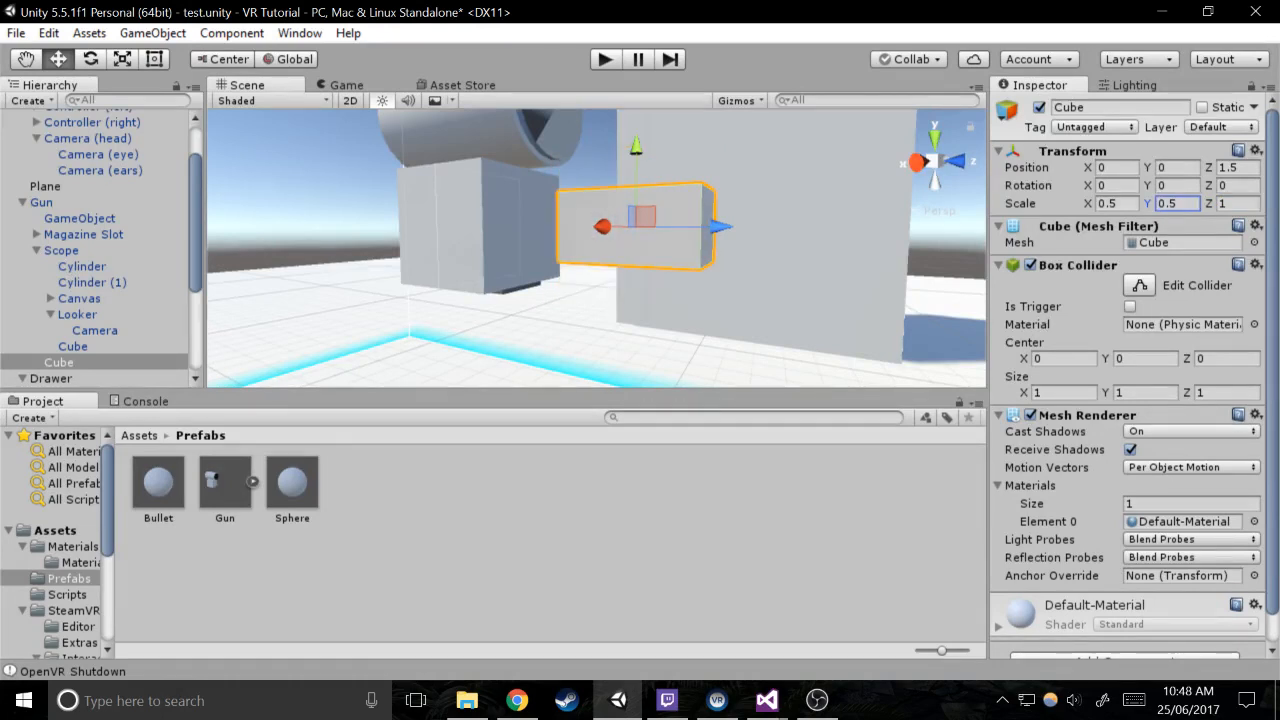
Set the Cube's Y position to 0.25 and its Z position to 1
left_click(1176, 168)
type(".25")
key("Return")
left_click_drag(590, 239, 900, 222, "alt")
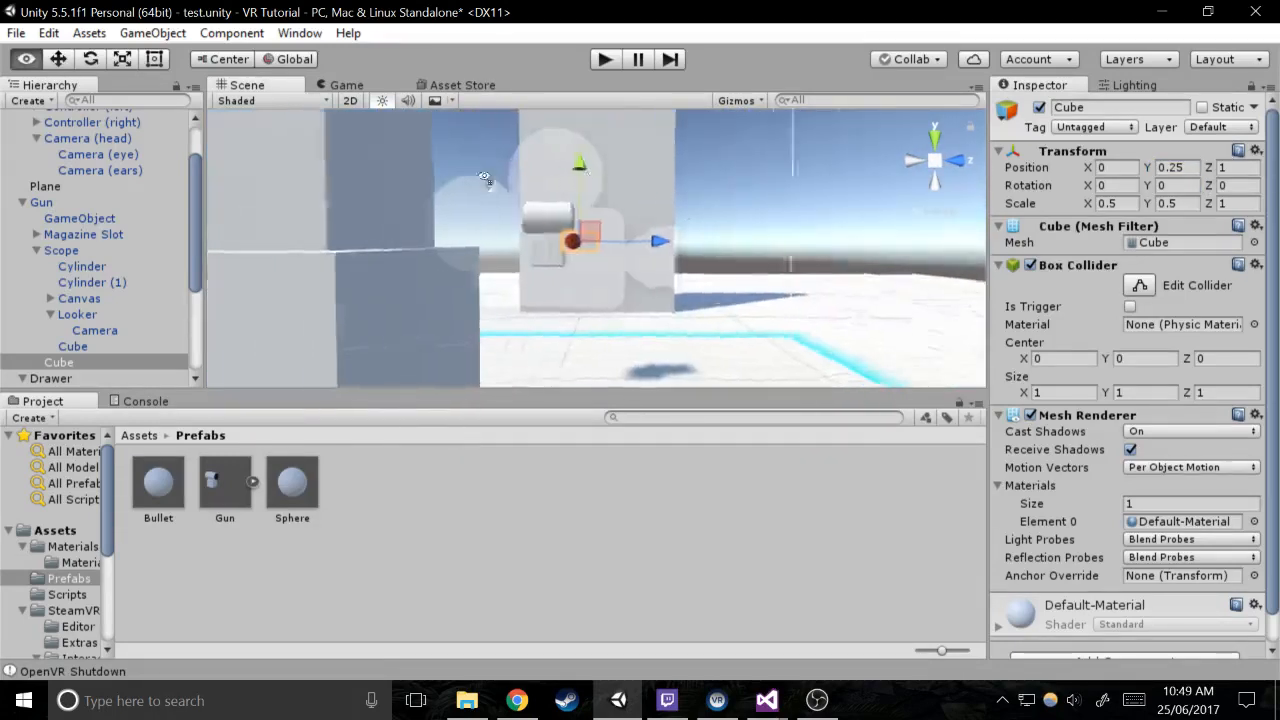
key("w")
right_click_drag(535, 172, 434, 163)
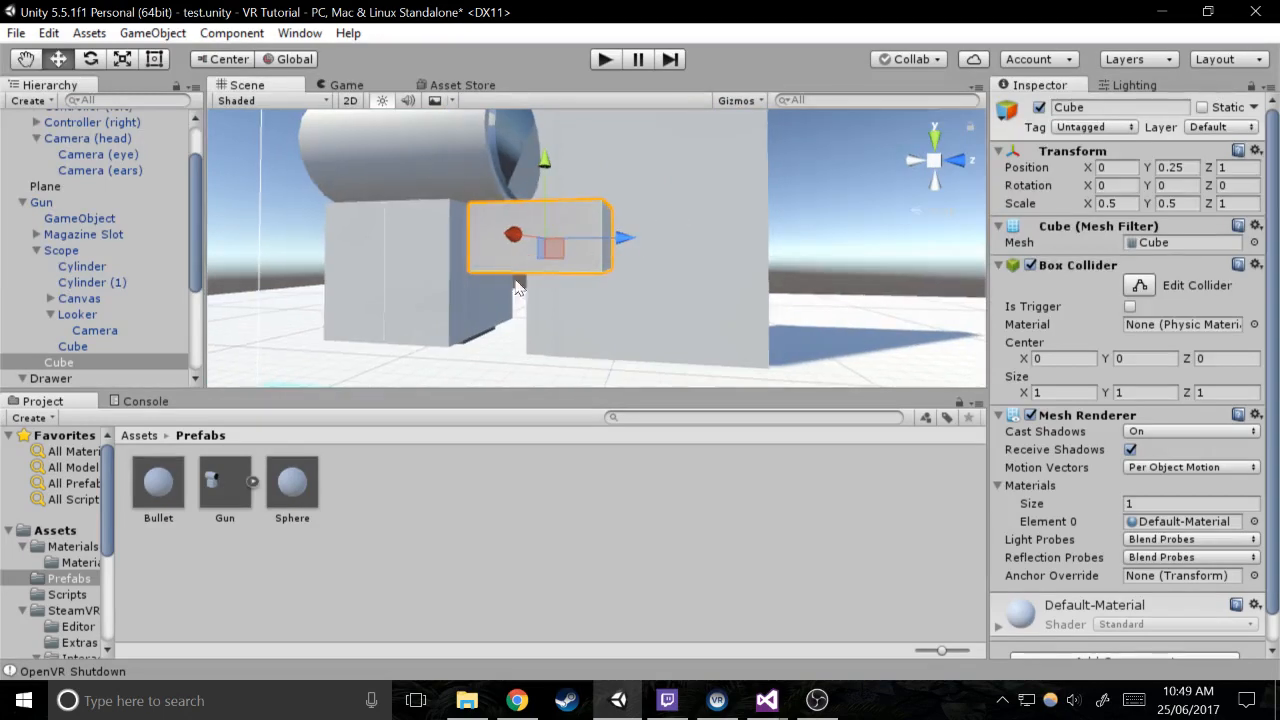
Examine the Cube's placement on the gun from several angles and distances in the scene
key("w")
right_click_drag(517, 288, 321, 250)
key("s")
right_click_drag(594, 286, 759, 303)
key("w")
key("s")
key("a")
key("w")
key("w")
key("s")
Apply the Gun object's changes to its prefab
left_click(60, 203)
right_click(58, 203)
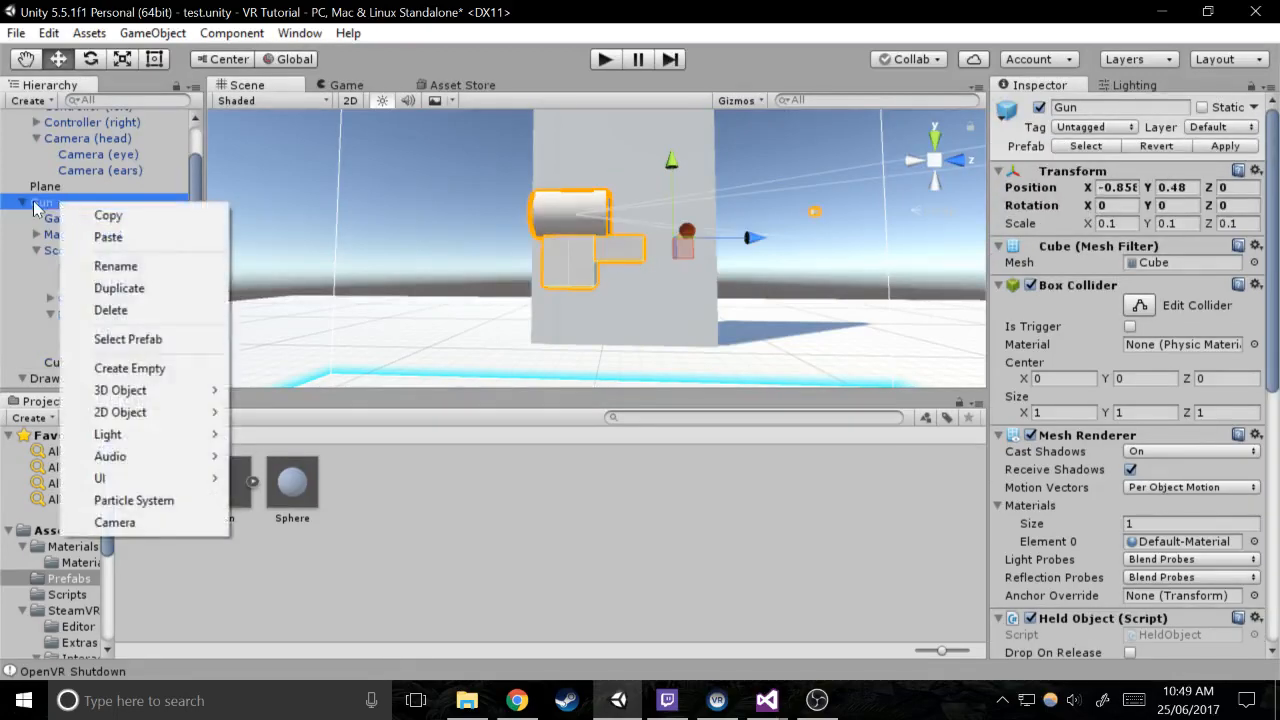
left_click(35, 205)
left_click(1214, 144)
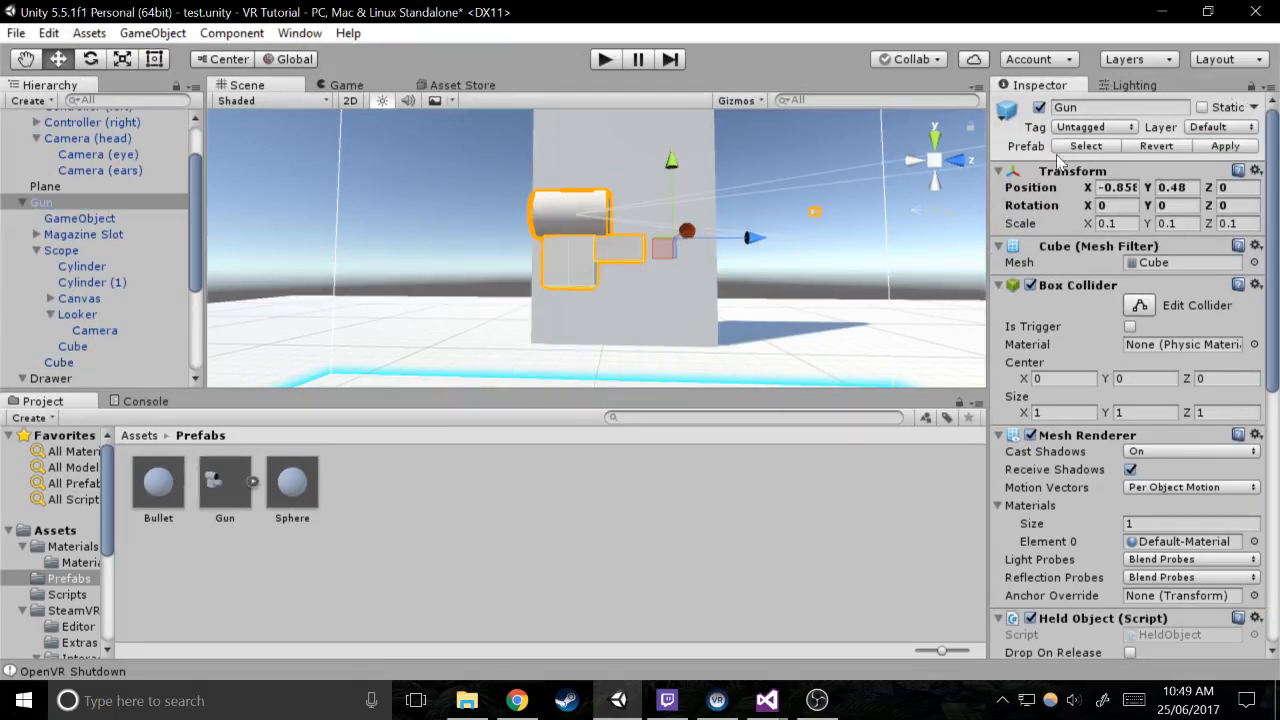
Add the layers "Gun Acc" and "Gun" as User Layer 12 and User Layer 13
left_click(72, 362)
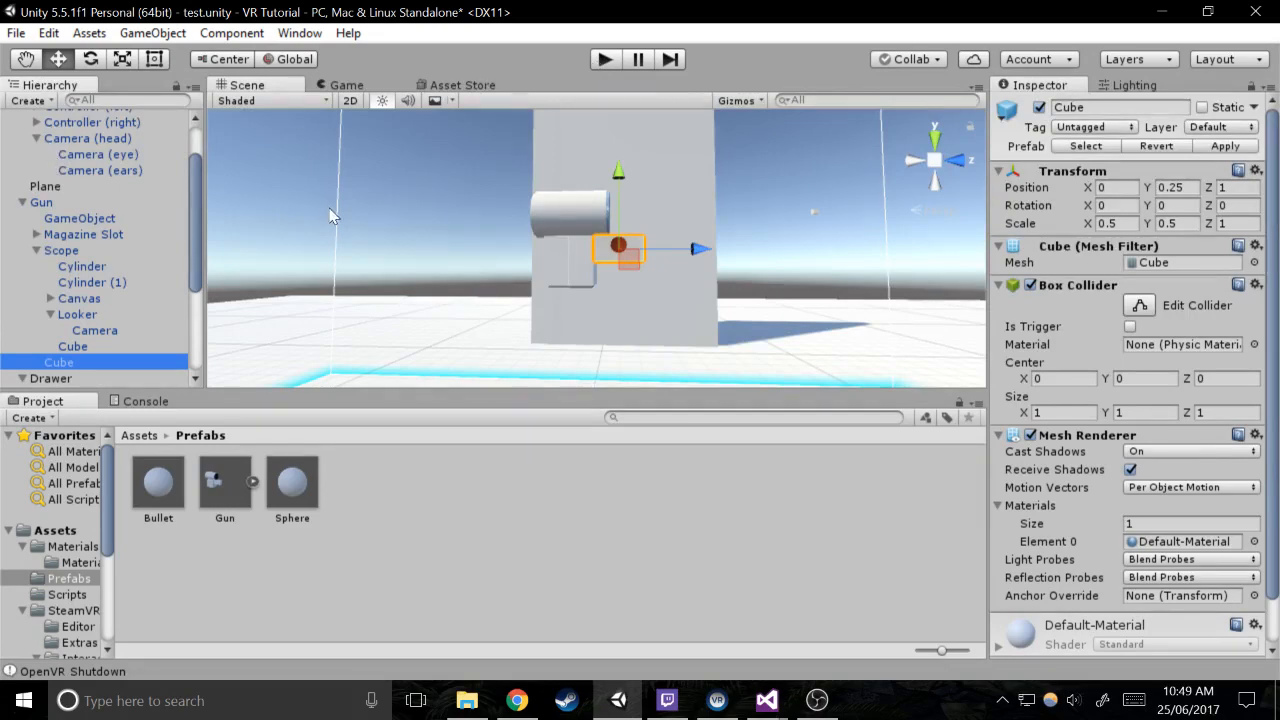
left_click(88, 33)
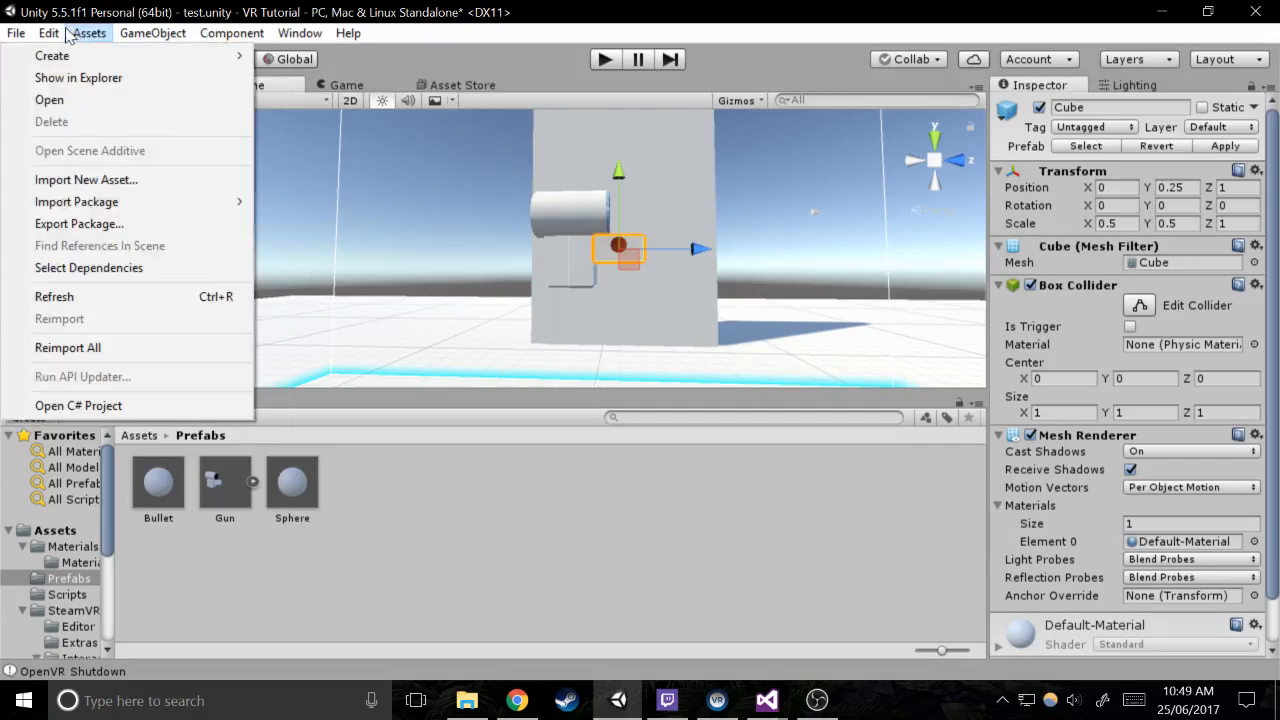
left_click(52, 33)
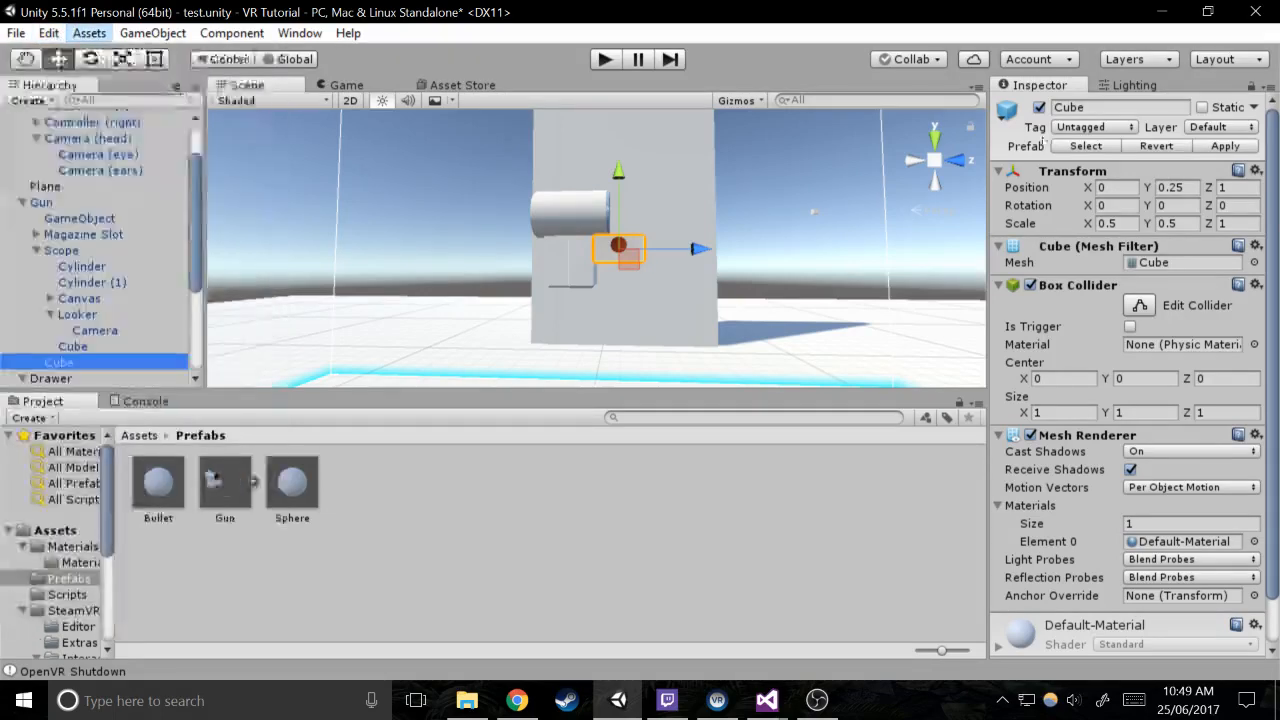
left_click(1218, 127)
left_click(1151, 351)
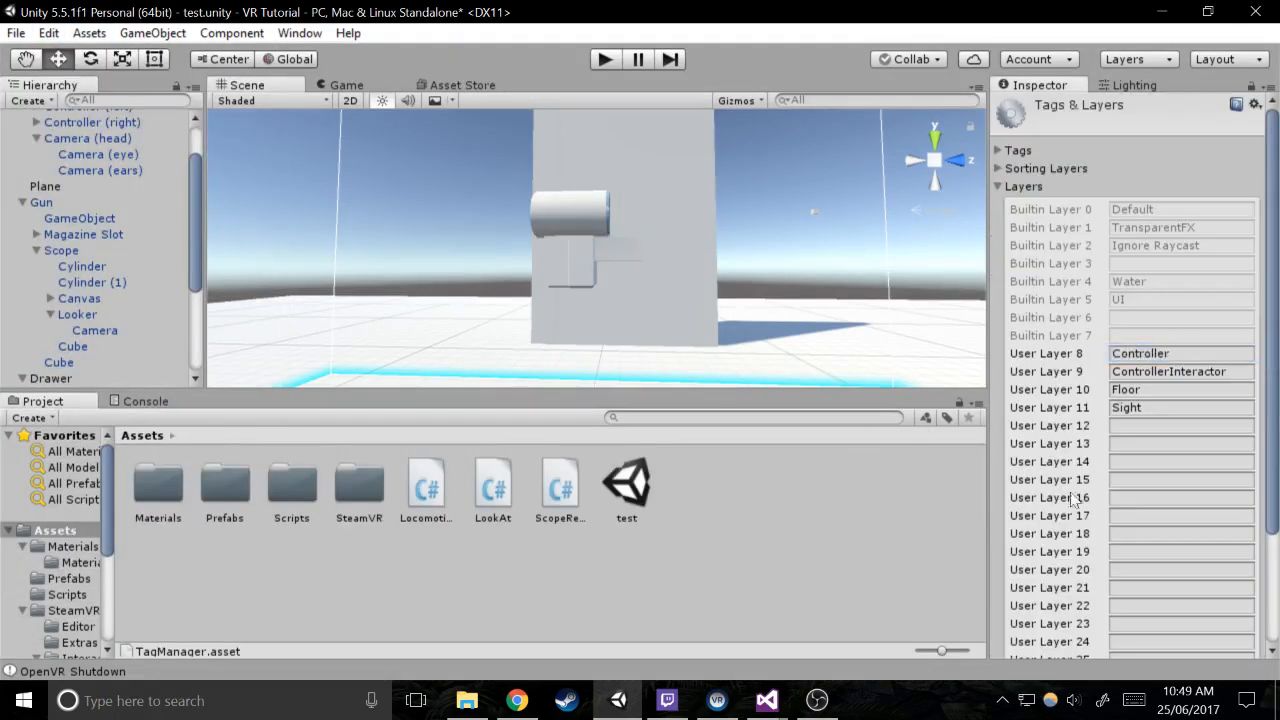
left_click(1132, 432)
type("Gun")
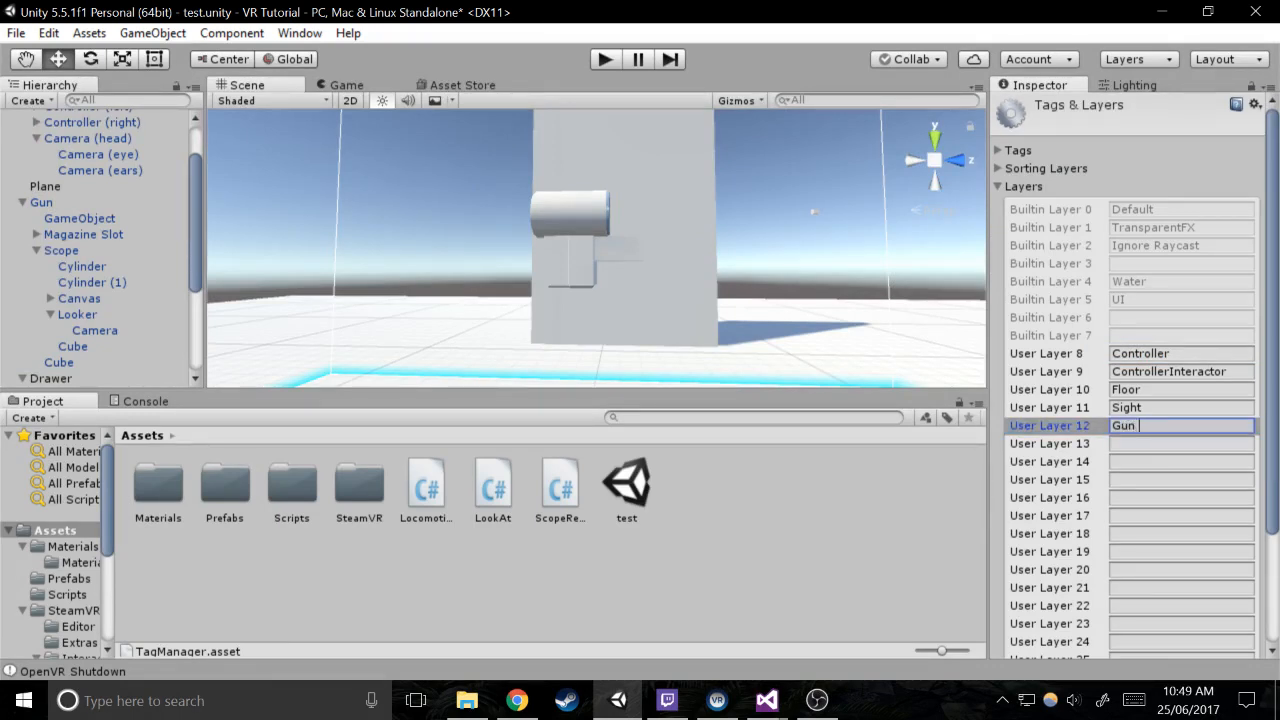
type(" Acc")
key("Tab")
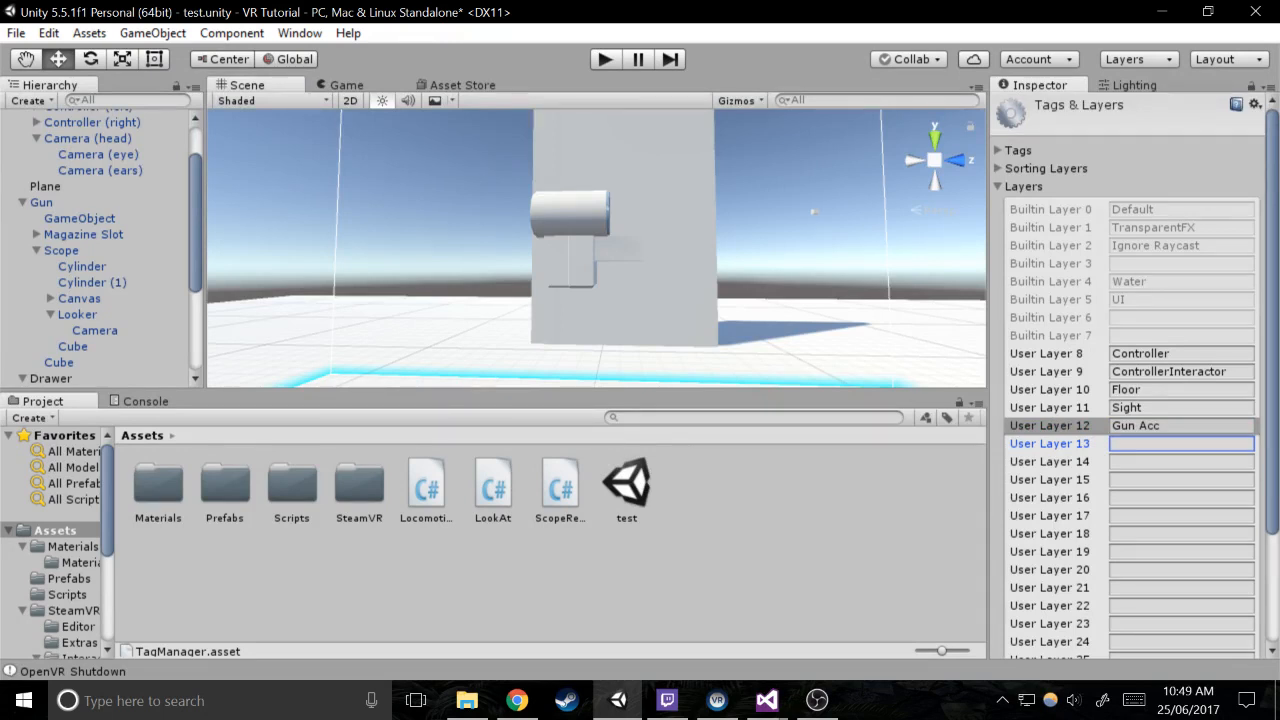
type("Gun")
Assign the Gun object and all its children to the Gun layer on User Layer 13
left_click(79, 218)
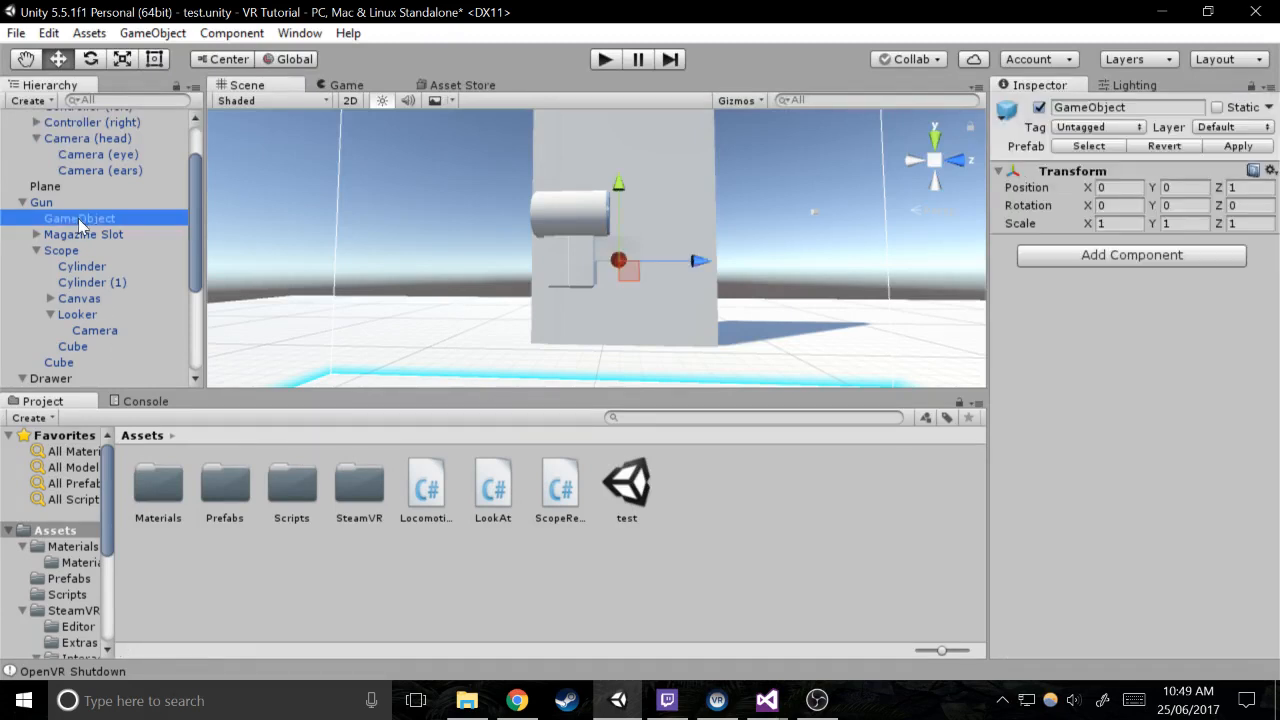
left_click(67, 206)
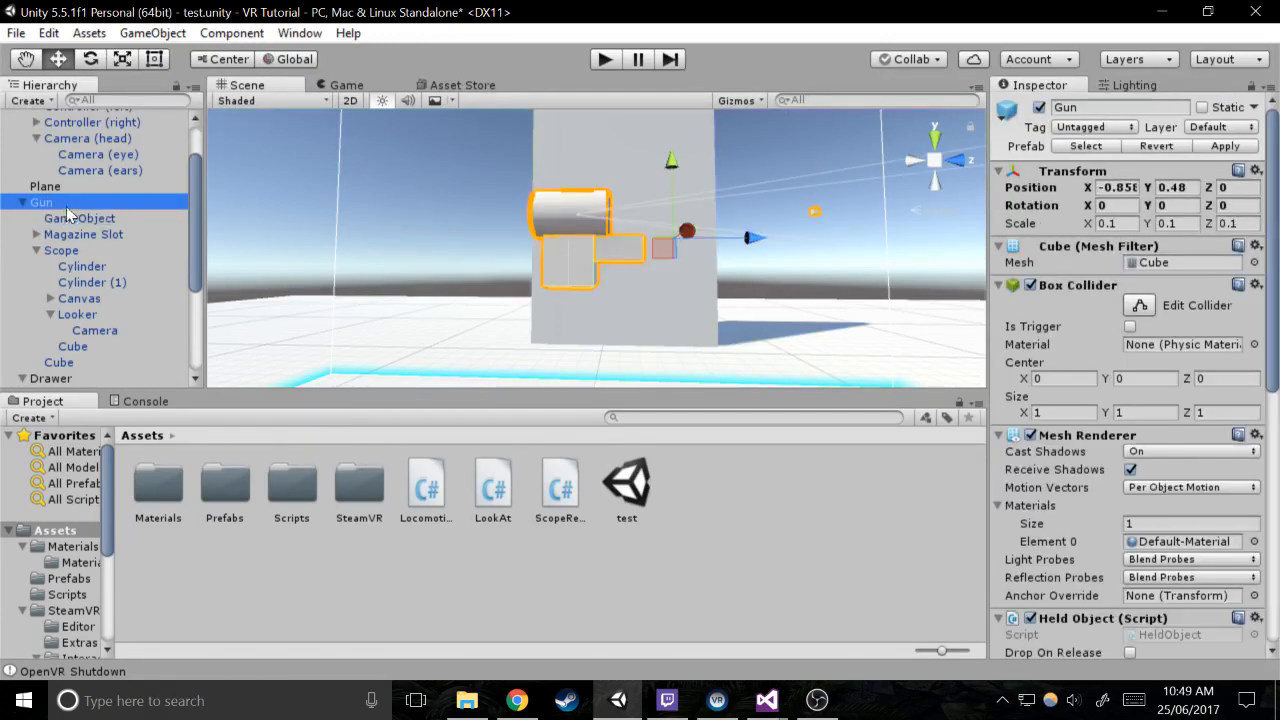
left_click(1213, 127)
left_click(1205, 370)
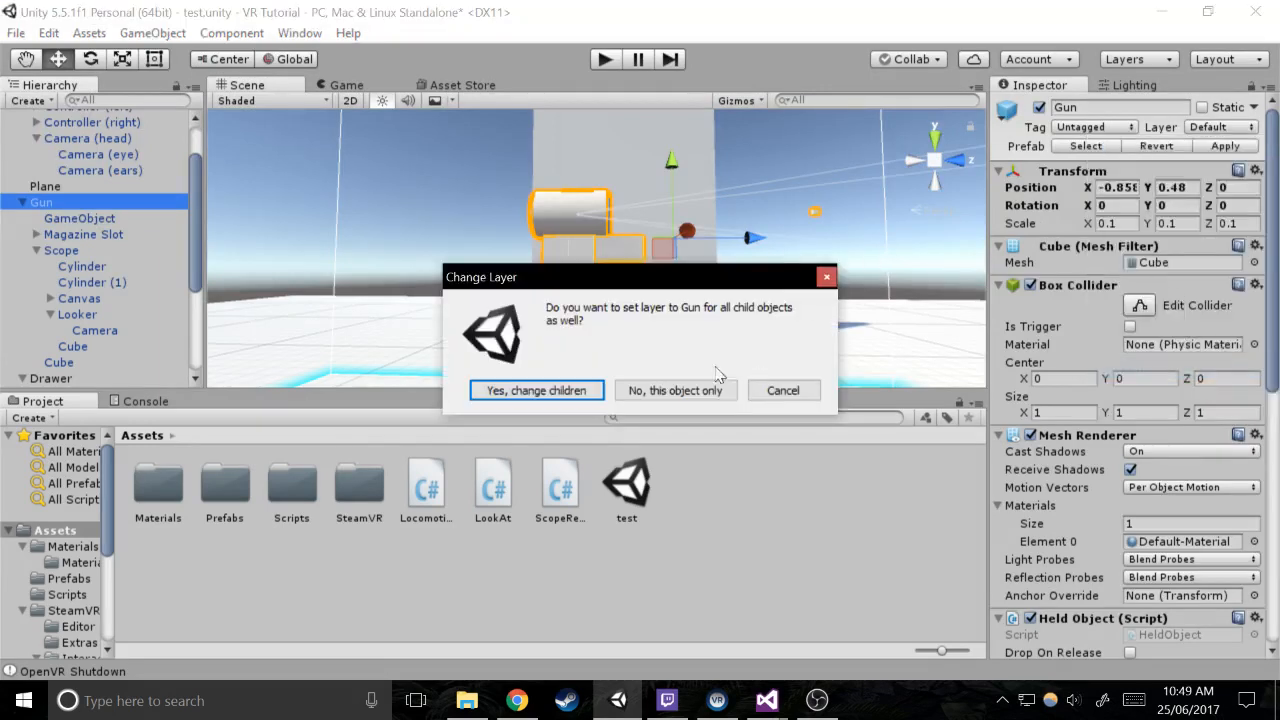
left_click(541, 392)
Assign the Cube directly under Gun to the Gun Acc layer and apply the changes to the Gun prefab
left_click(100, 344)
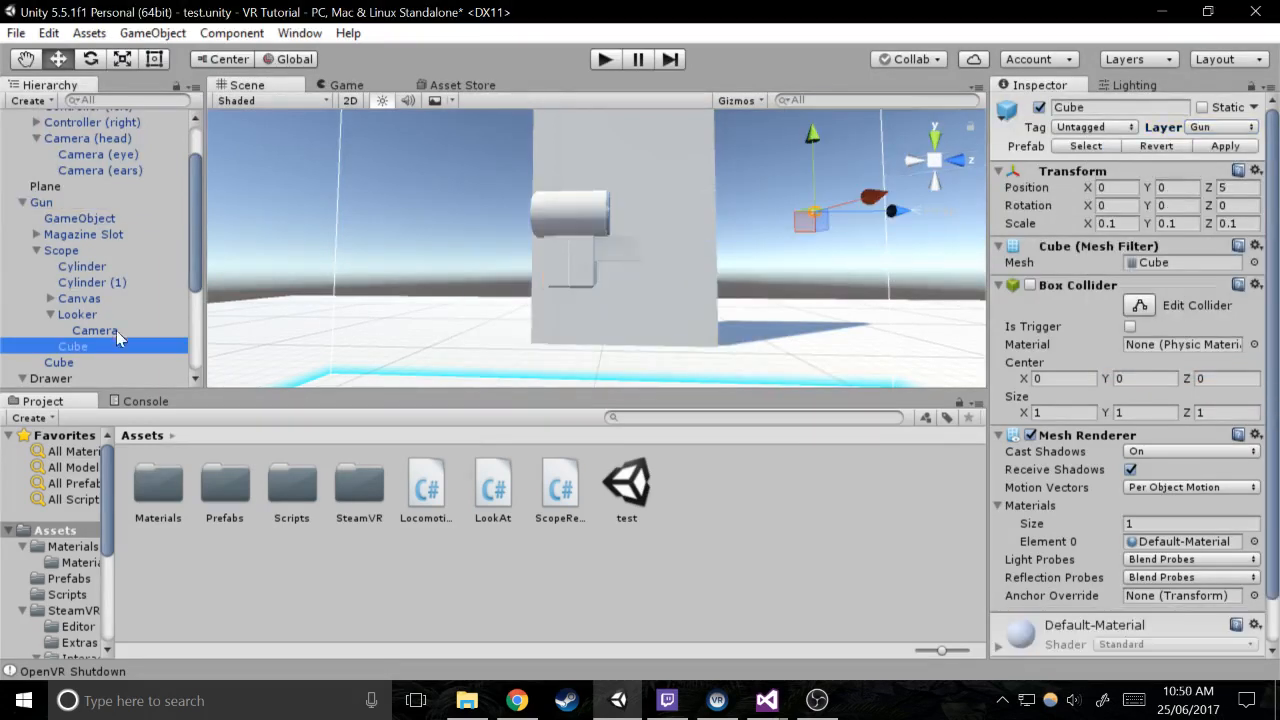
left_click_drag(120, 346, 78, 356)
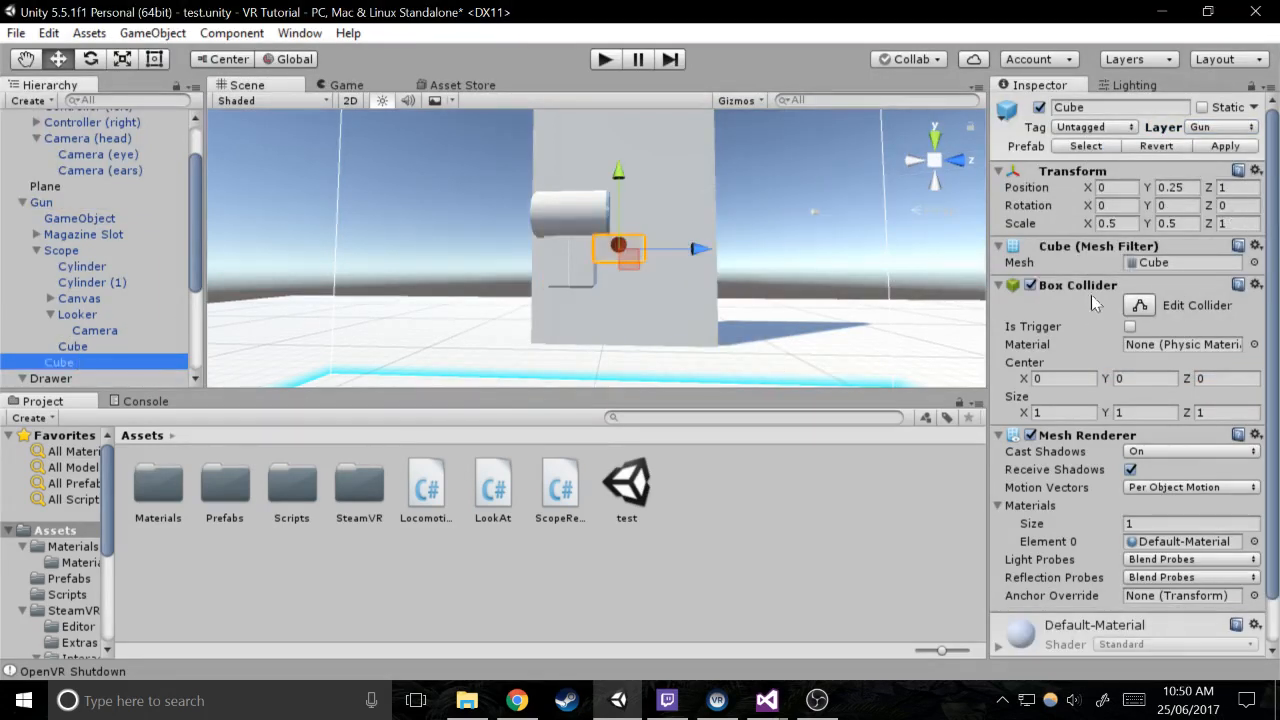
left_click(1222, 128)
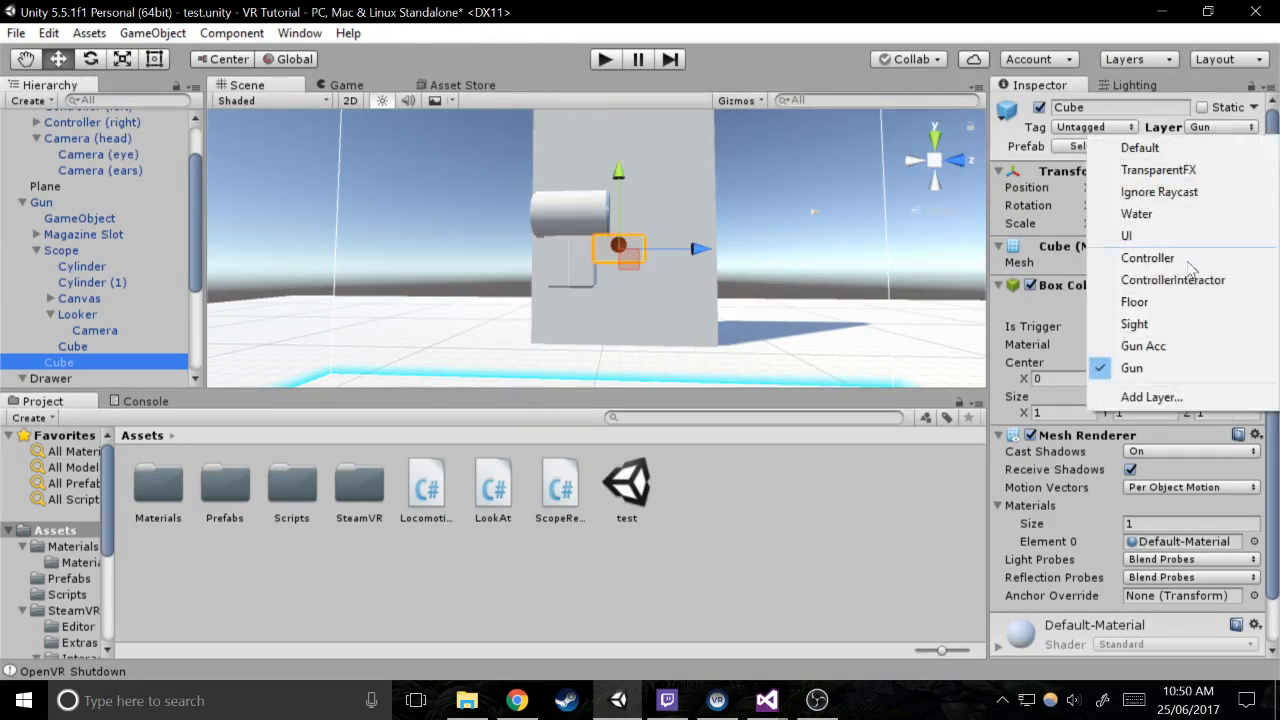
left_click(1130, 346)
left_click(41, 202)
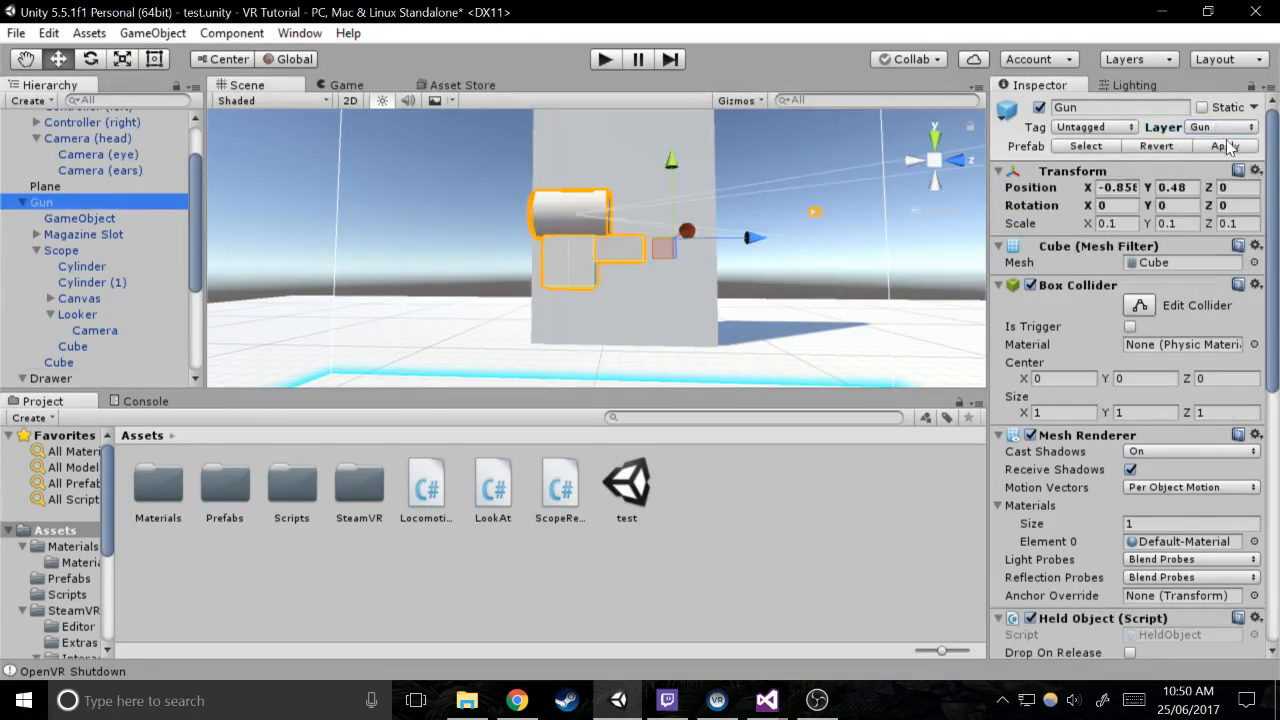
Edit the Gun layer's collisions with Gun Acc and with itself in the physics Layer Collision Matrix
left_click(48, 33)
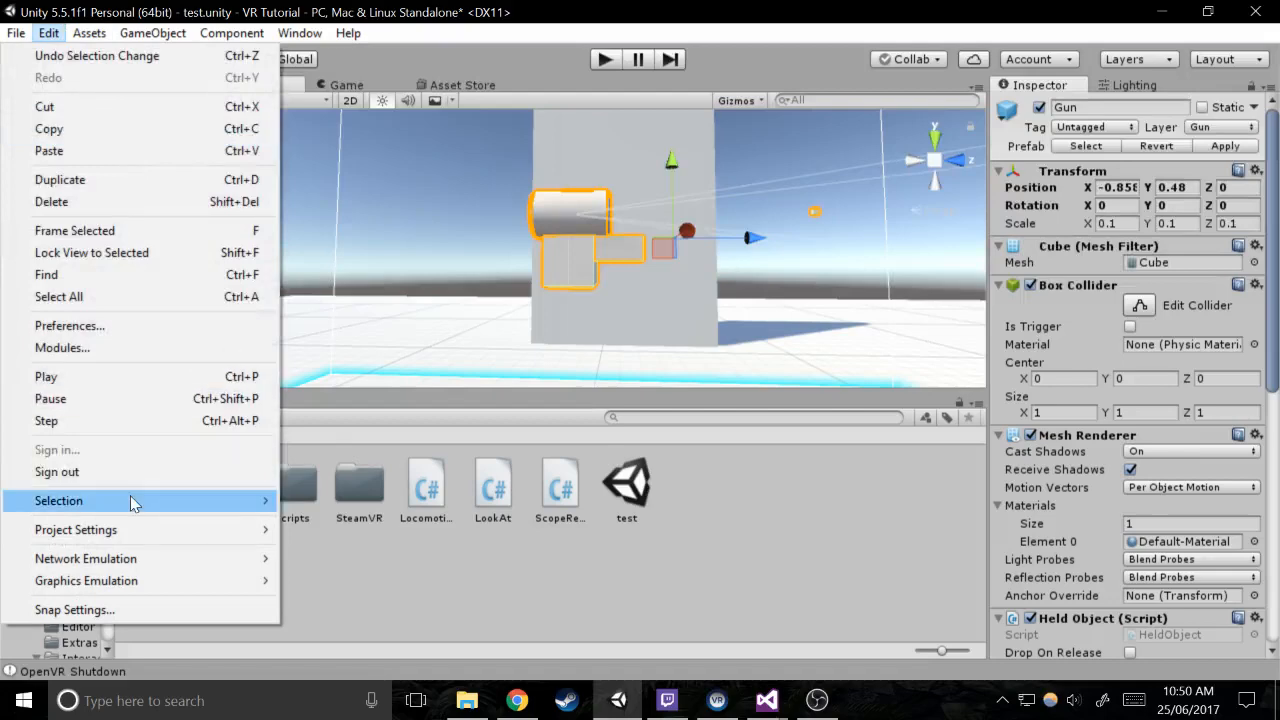
mouse_move(117, 492)
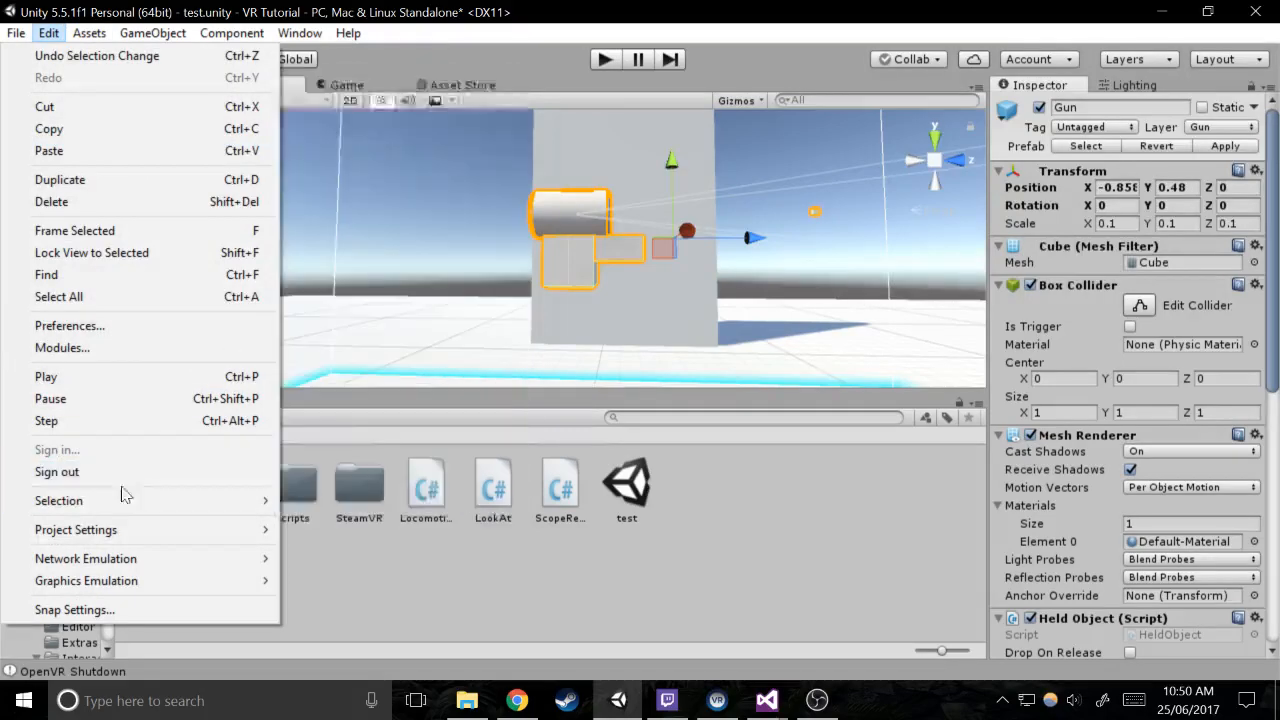
mouse_move(120, 529)
left_click(357, 417)
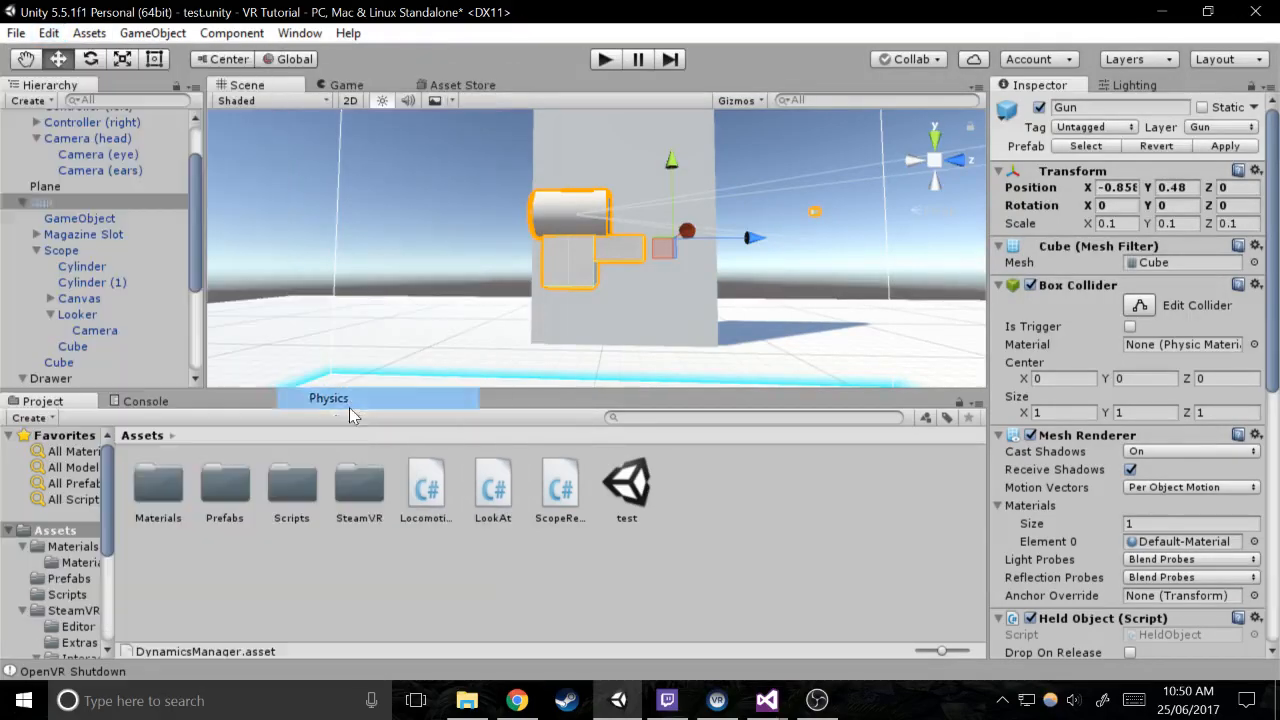
scroll(1230, 547, "down", 1)
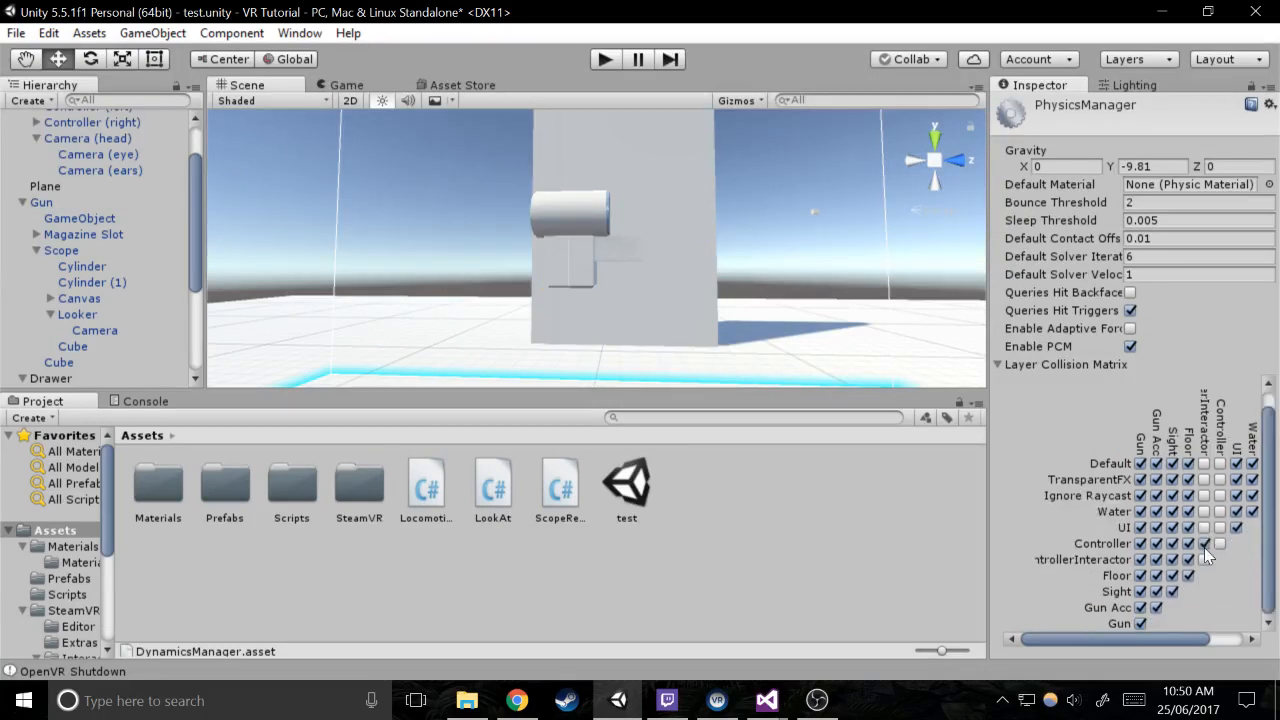
left_click(1140, 607)
left_click(1140, 623)
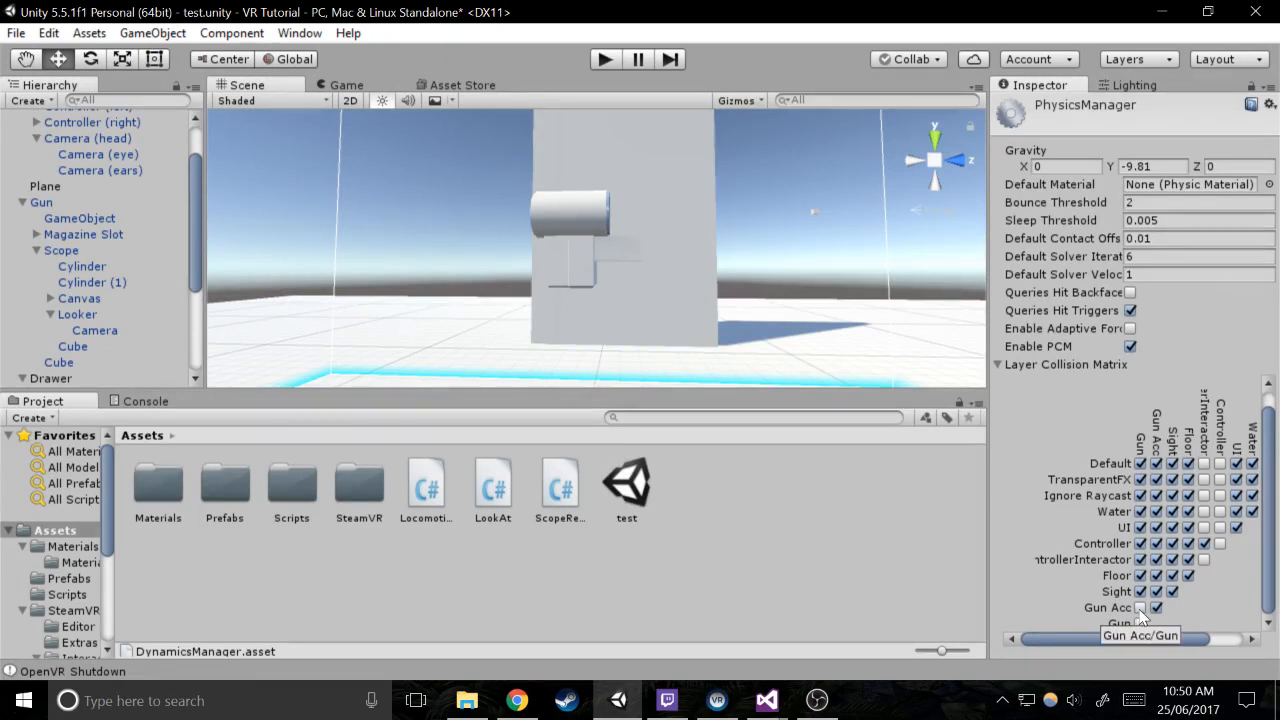
left_click(1140, 607)
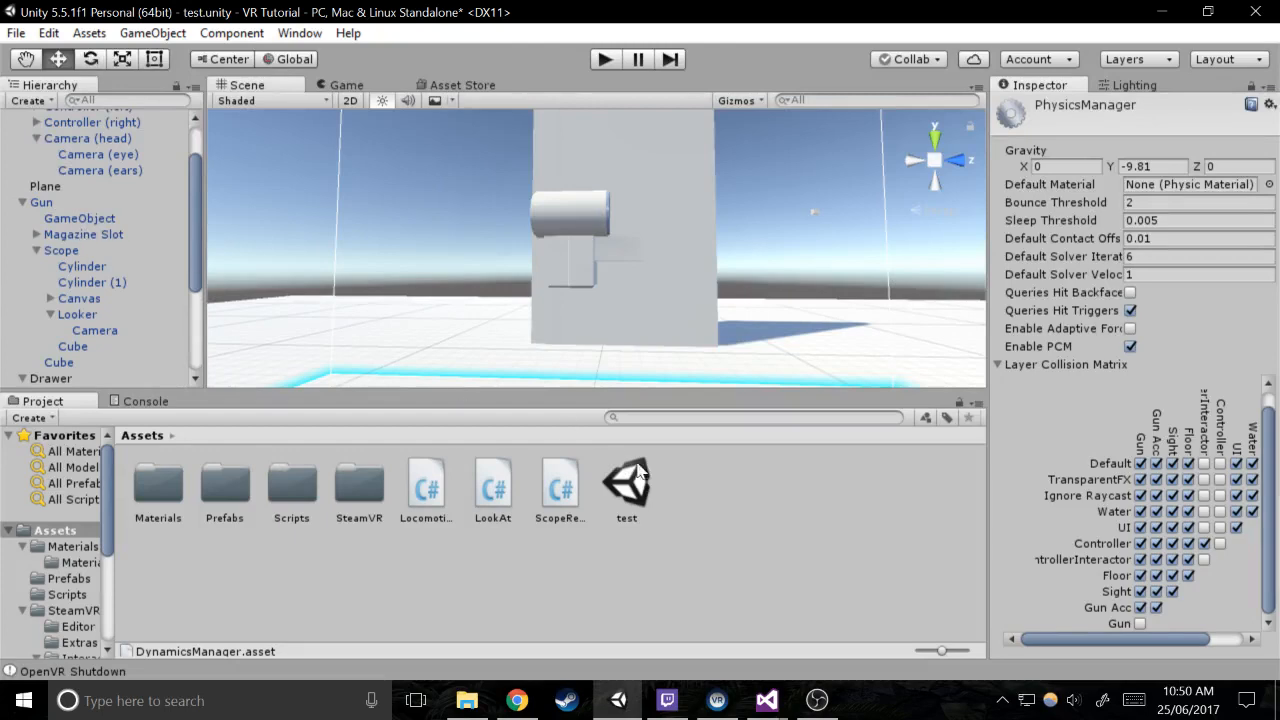
Remove the Gun Acc and Gun layer names from User Layers 12 and 13
left_click(82, 266)
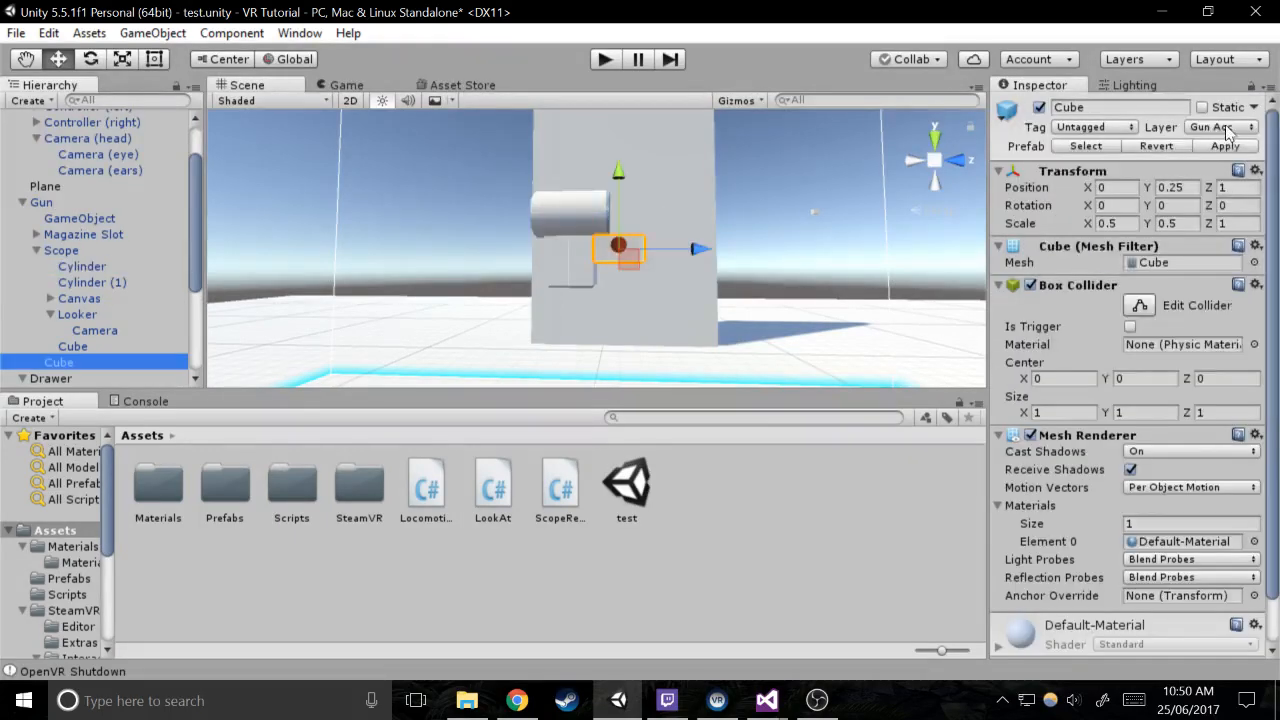
left_click(1229, 129)
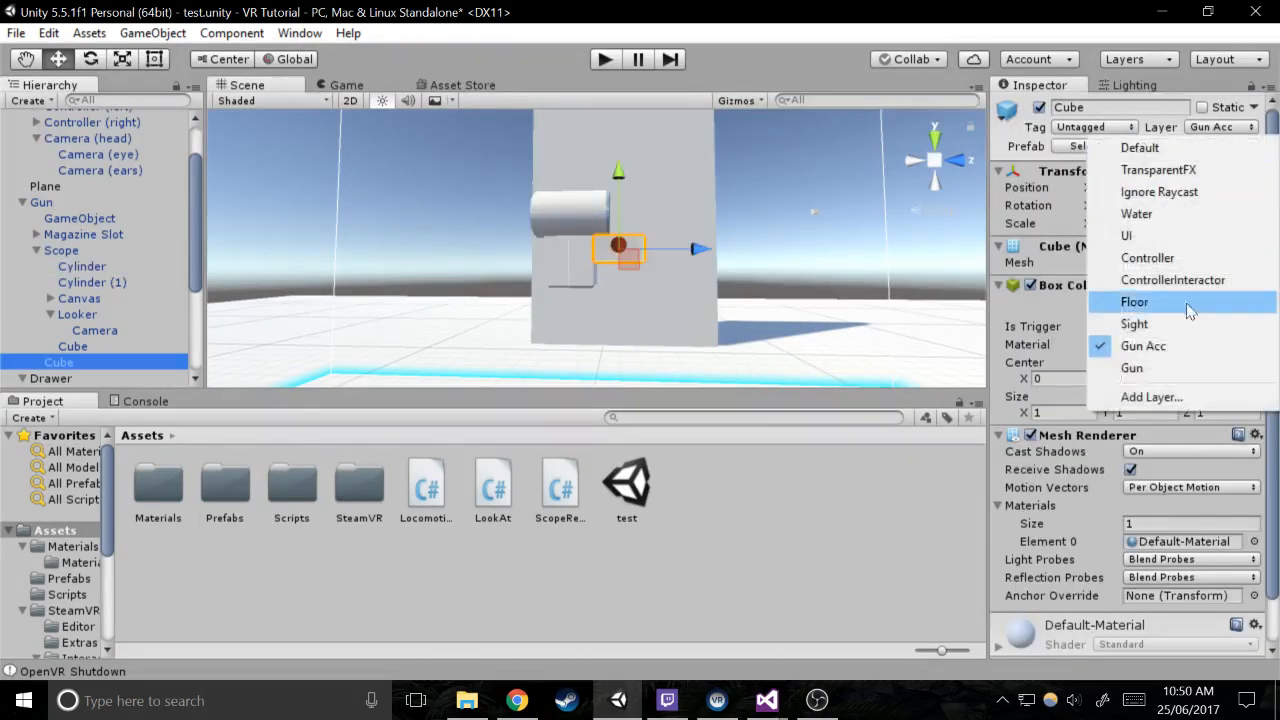
left_click(1150, 397)
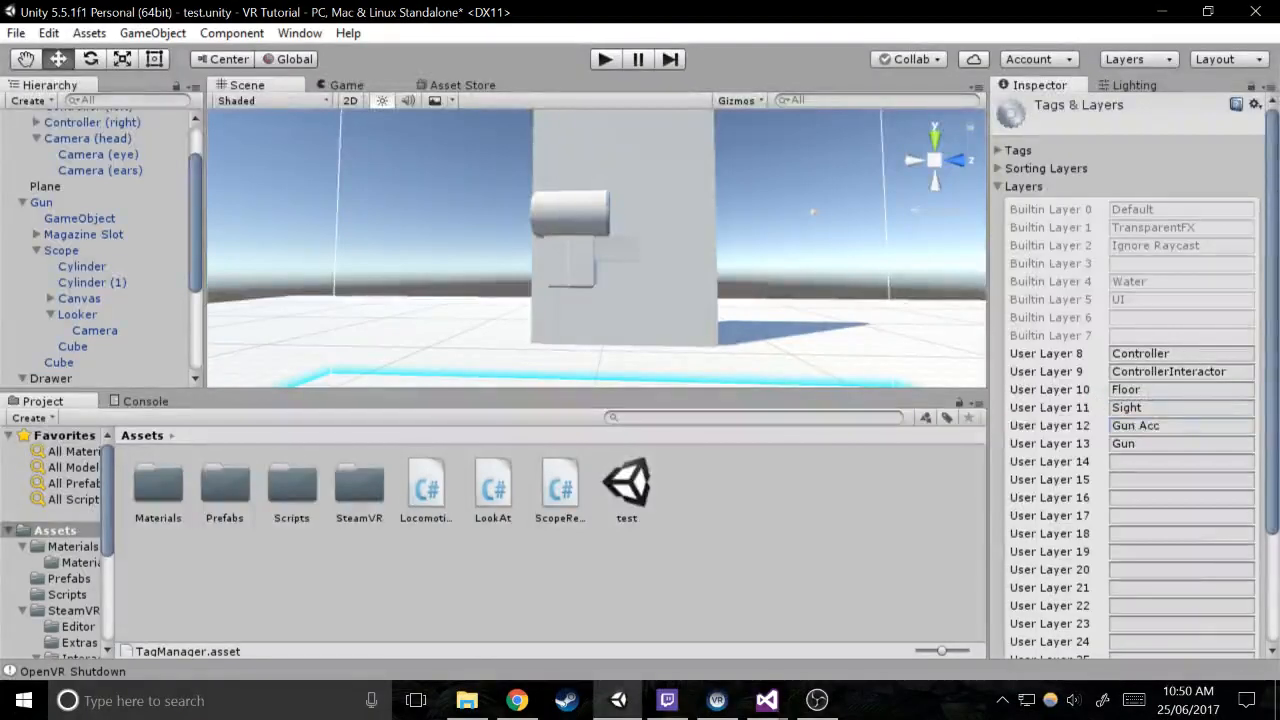
left_click(1018, 424)
key("BackSpace")
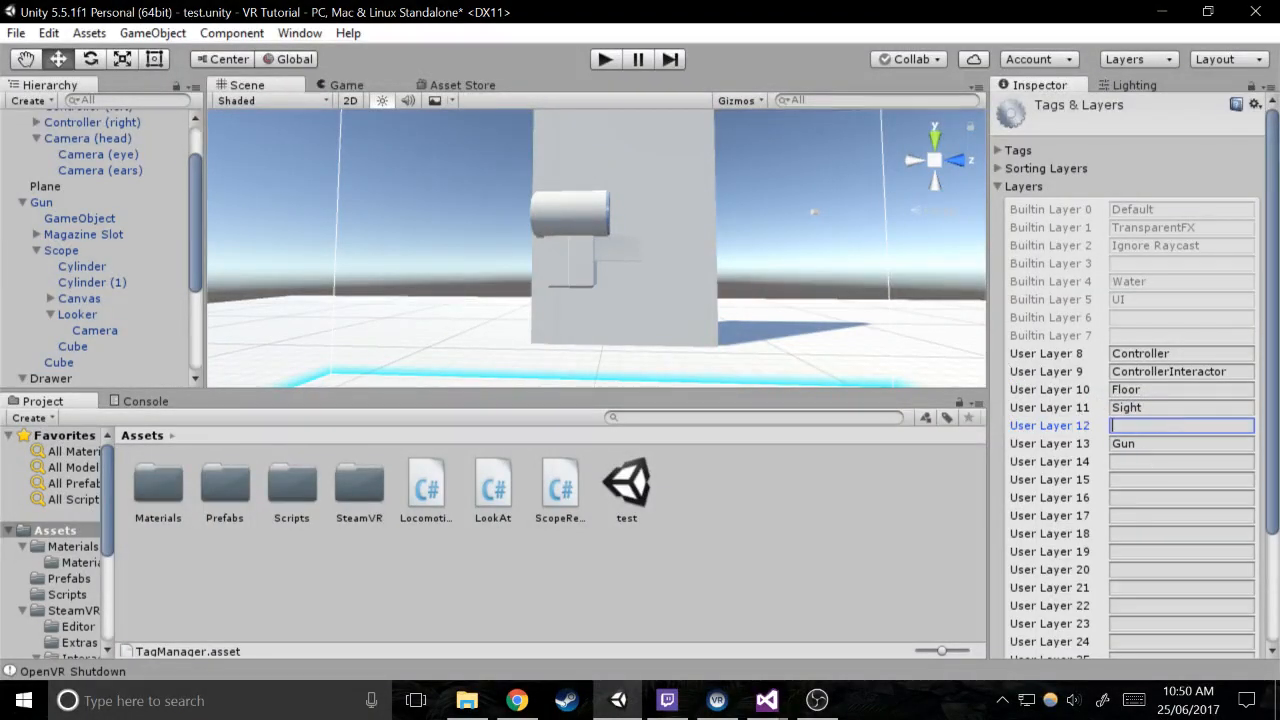
left_click(1086, 445)
key("BackSpace")
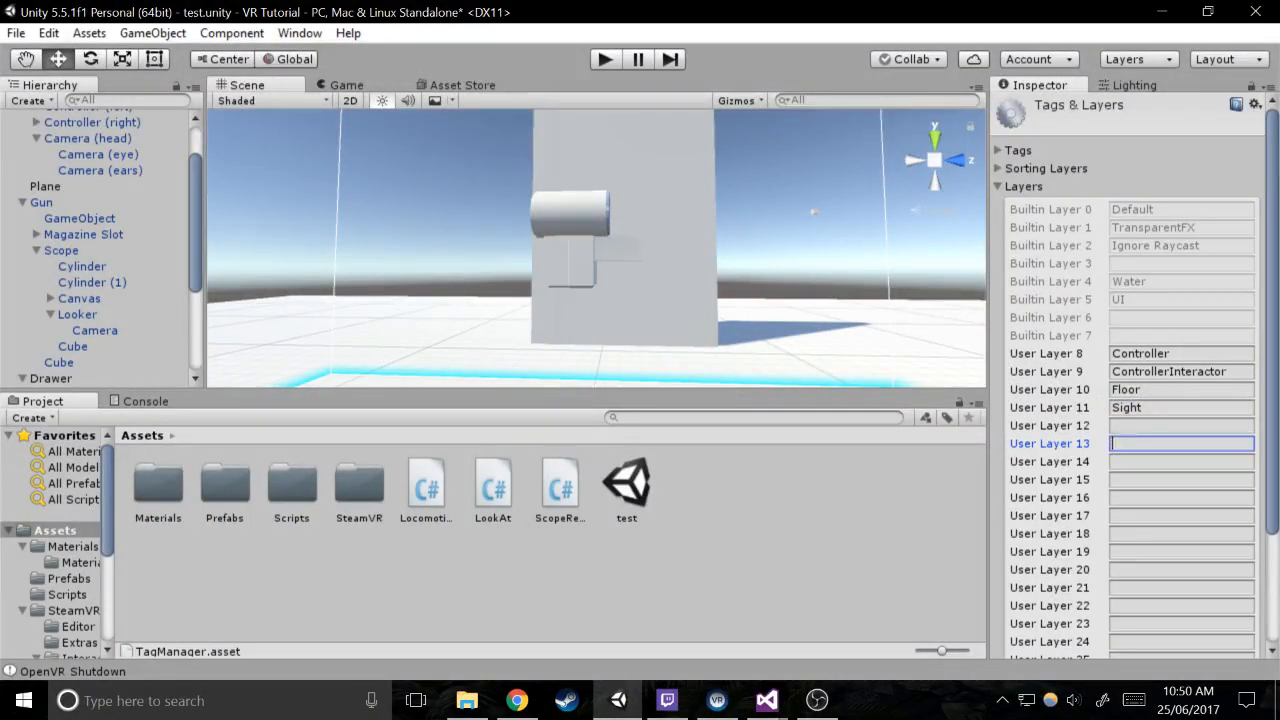
Name User Layer 12 "Gun"
left_click(1130, 426)
type("Gun'")
key("ctrl+a")
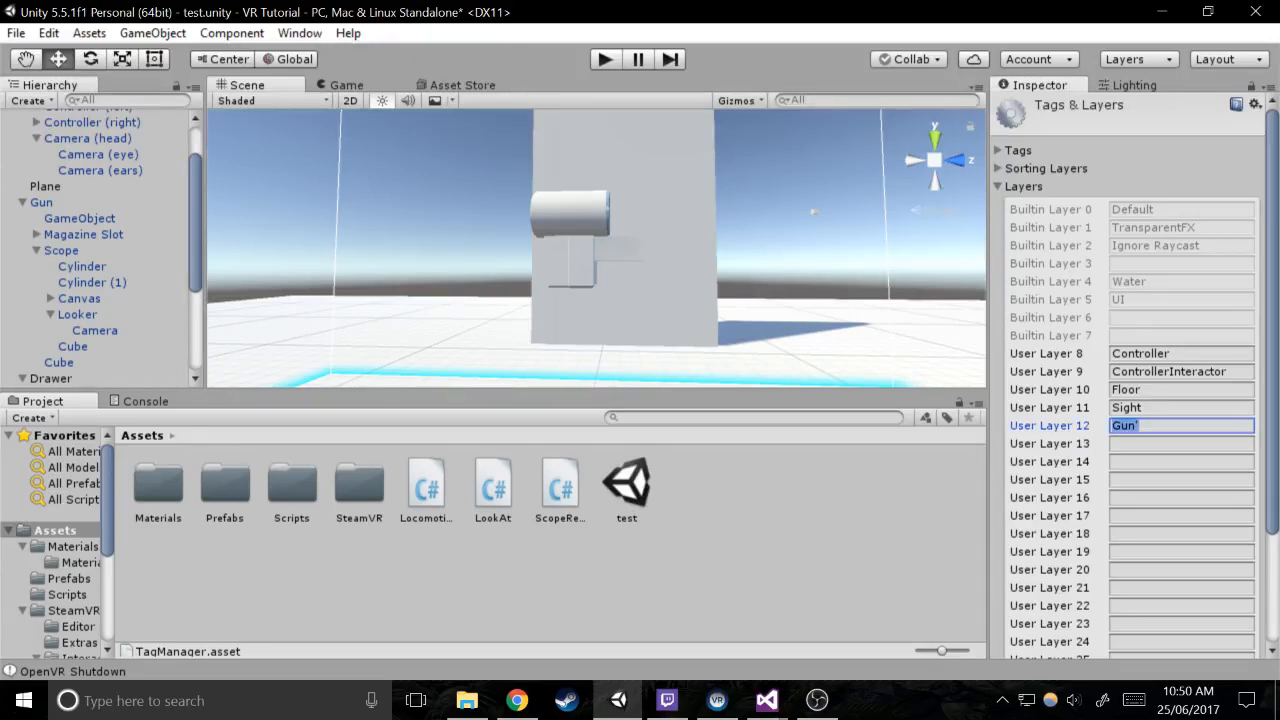
type("Gun")
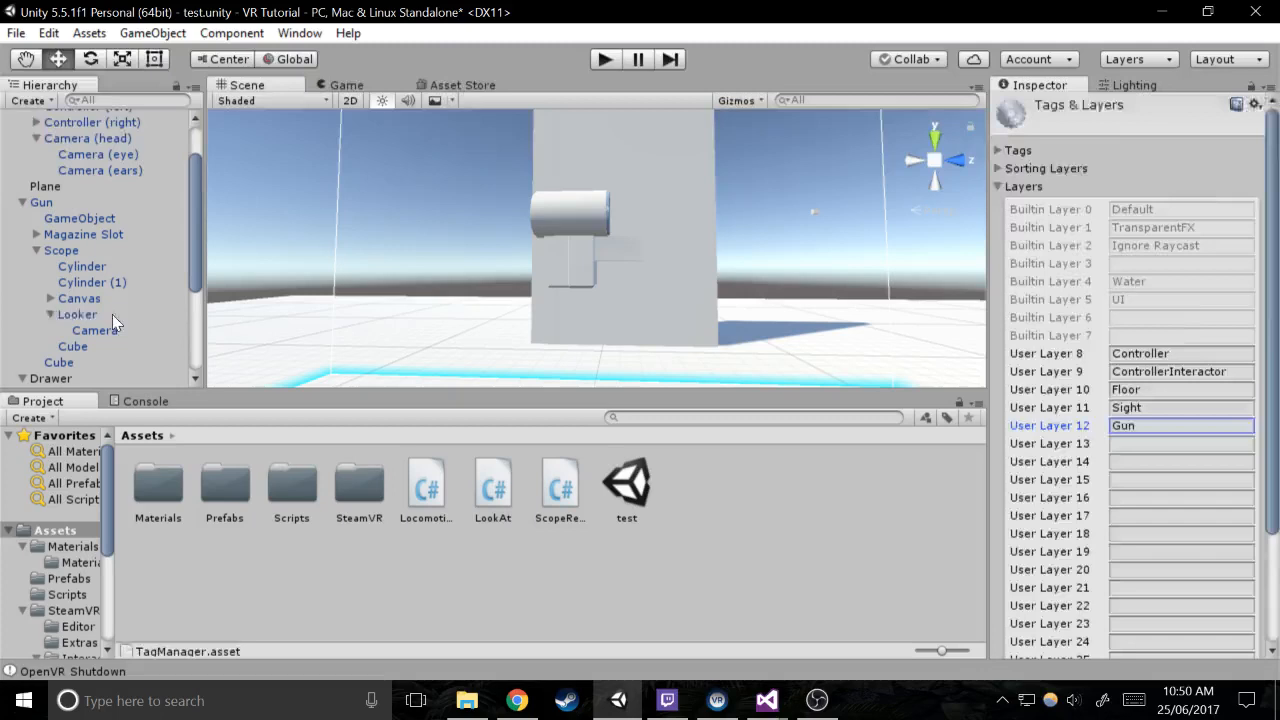
Assign the Gun object and all its children to the Gun layer on User Layer 12
left_click(41, 202)
left_click(1220, 127)
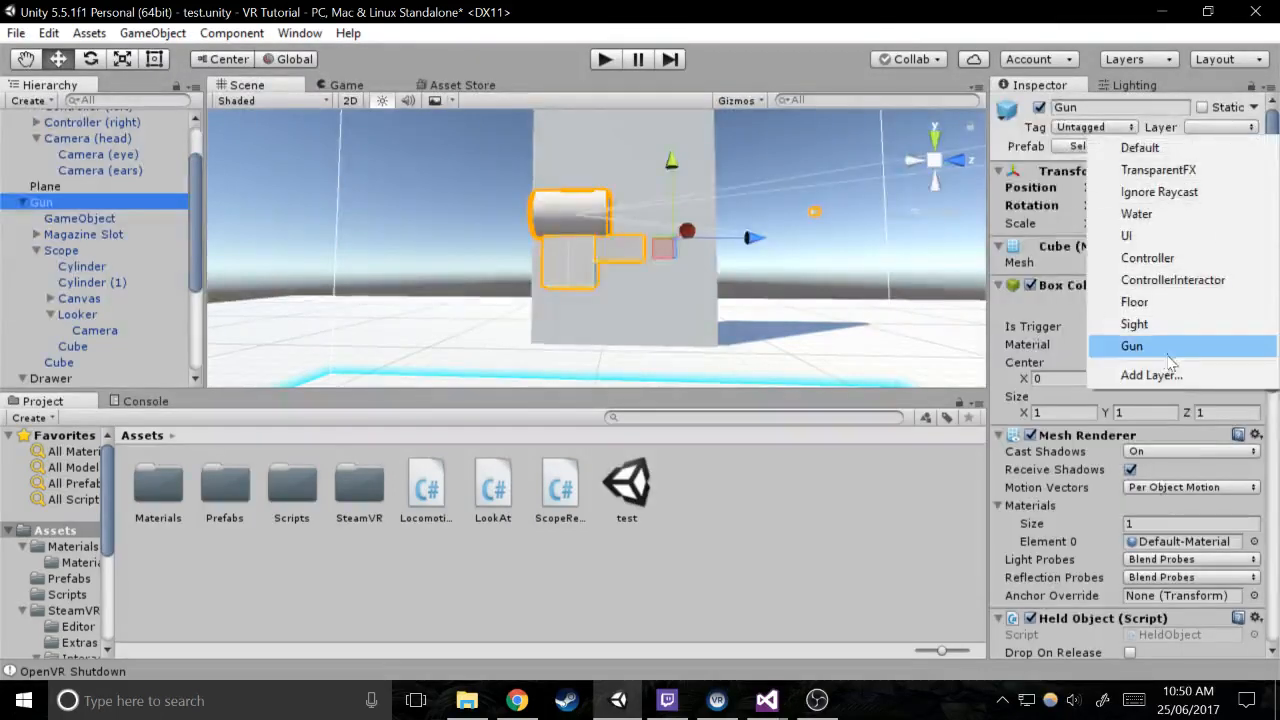
left_click(1148, 346)
left_click(520, 395)
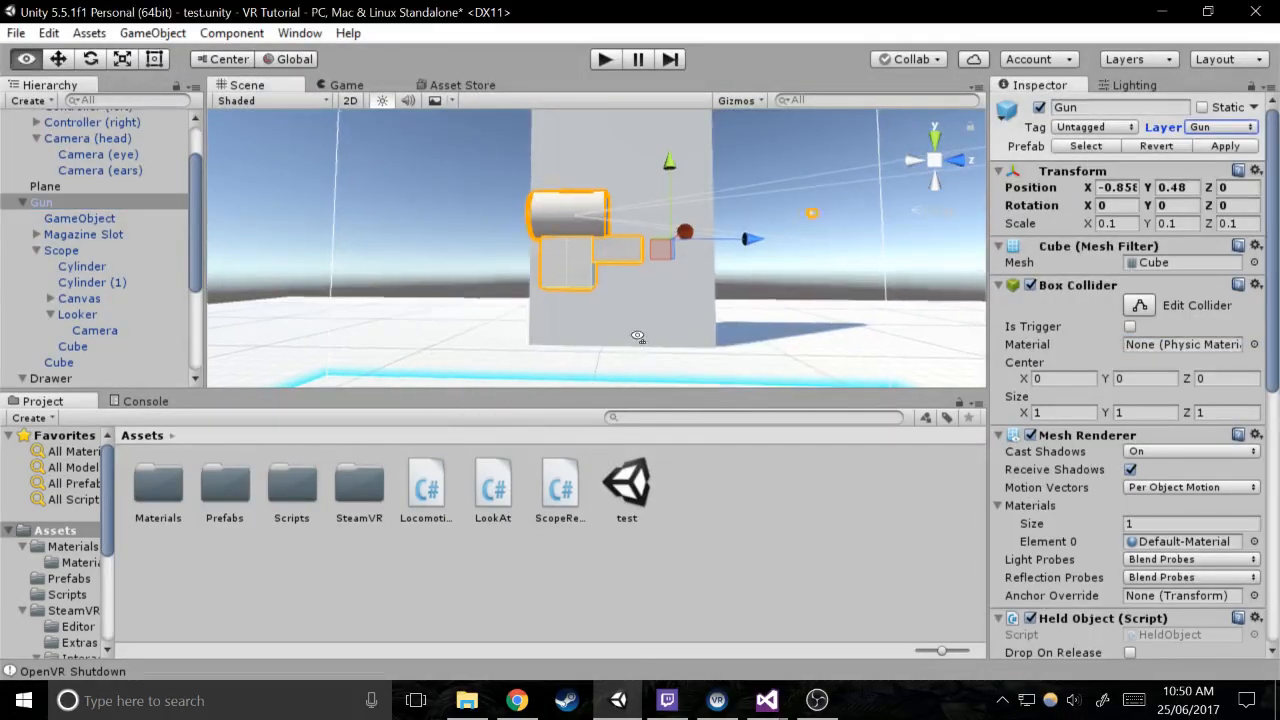
Undo the last layer assignment on the Gun object and its children
key("f")
right_click_drag(635, 335, 719, 299)
key("s")
key("ctrl+z")
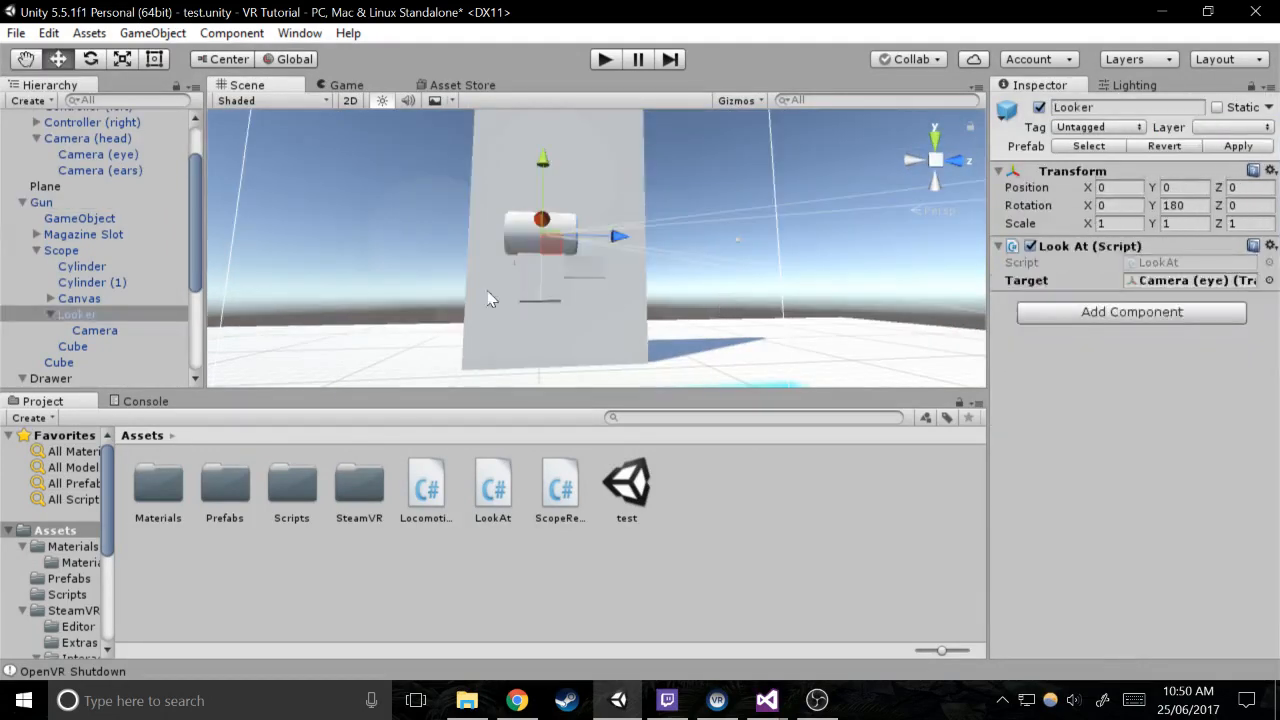
Undo the renaming of User Layer 12 and the removal of the Gun Acc and Gun layer names, and select the Gun object
key("ctrl+z")
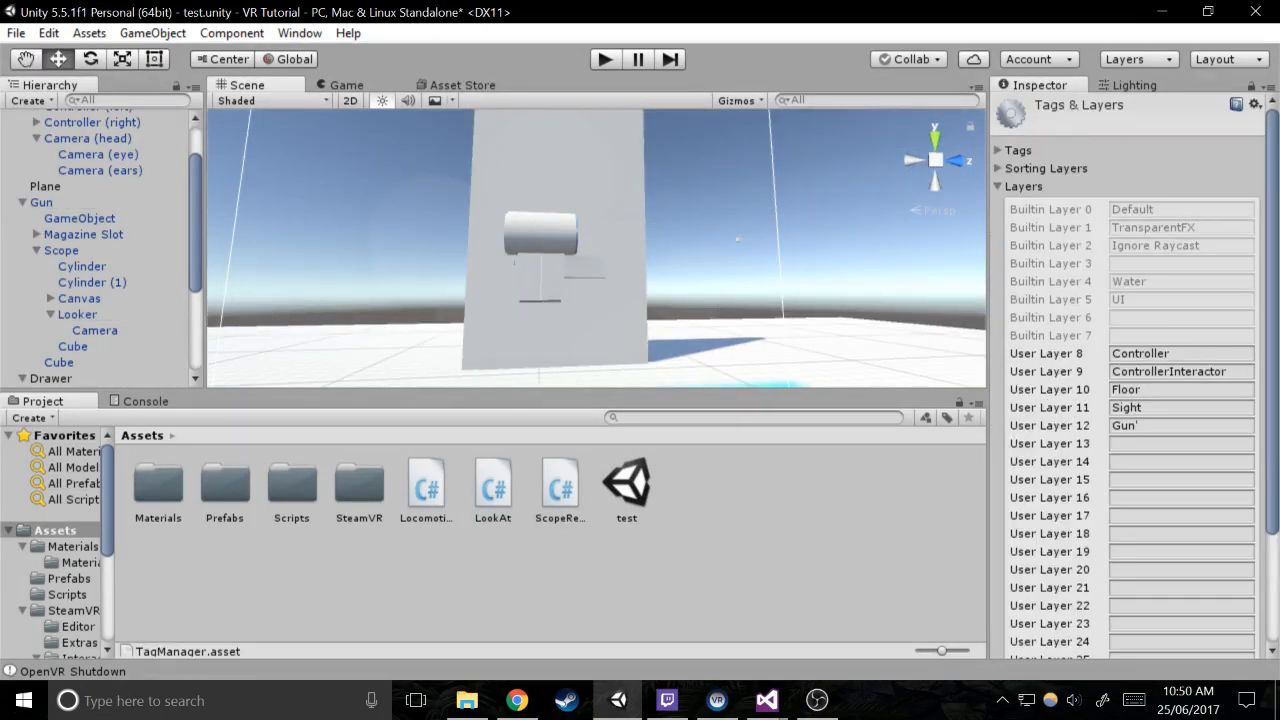
key("ctrl+z")
key("ctrl+z")
left_click(68, 204)
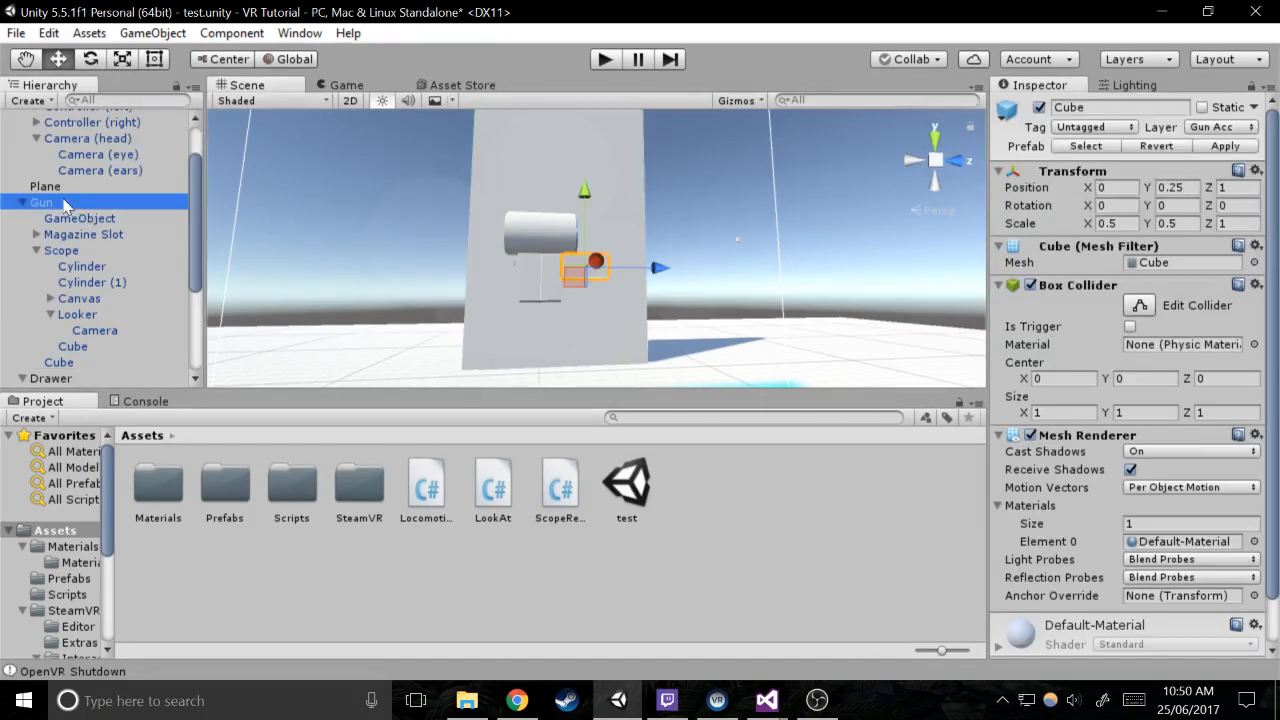
Disable collisions between the Gun Acc and Gun layers in the project's physics Layer Collision Matrix
left_click(48, 33)
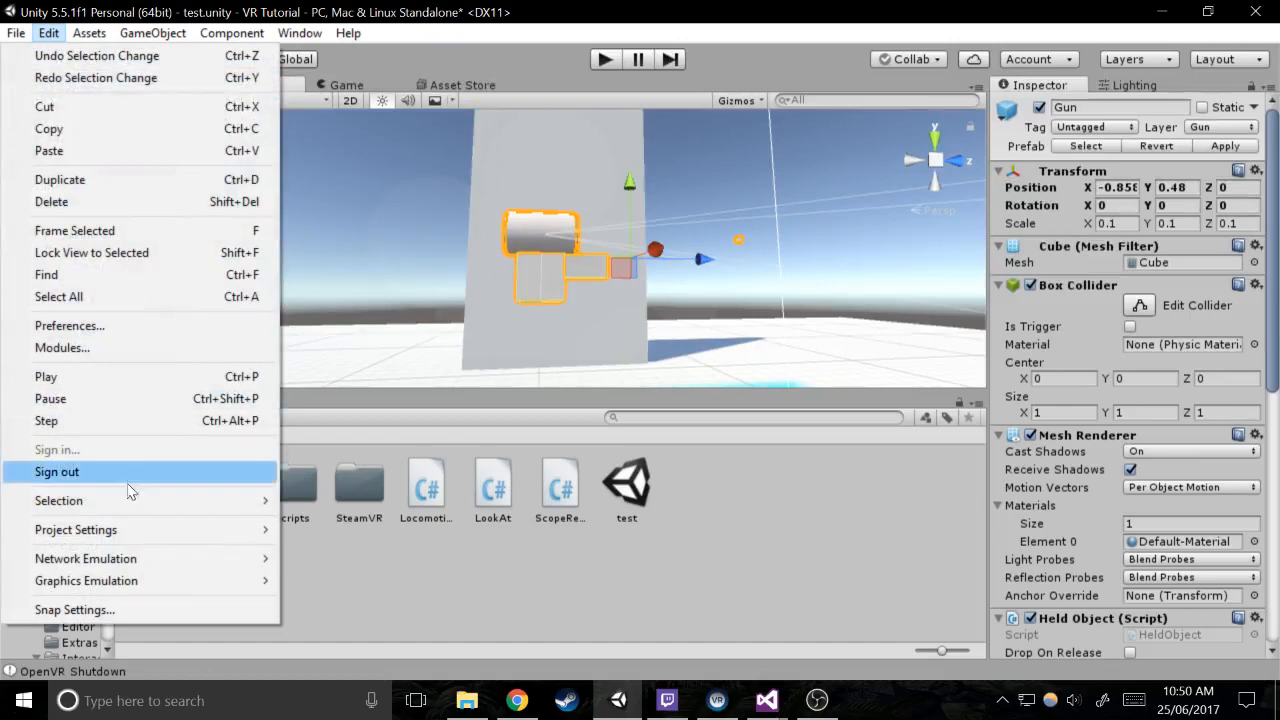
mouse_move(128, 515)
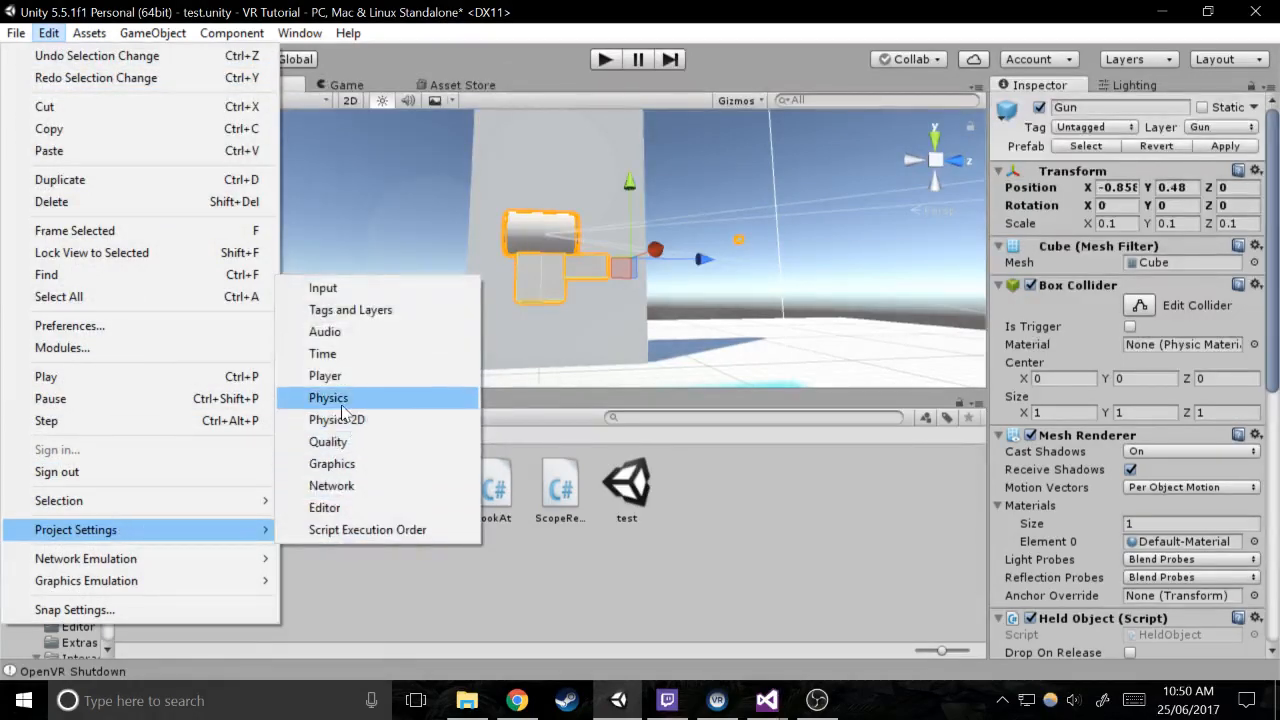
left_click(330, 397)
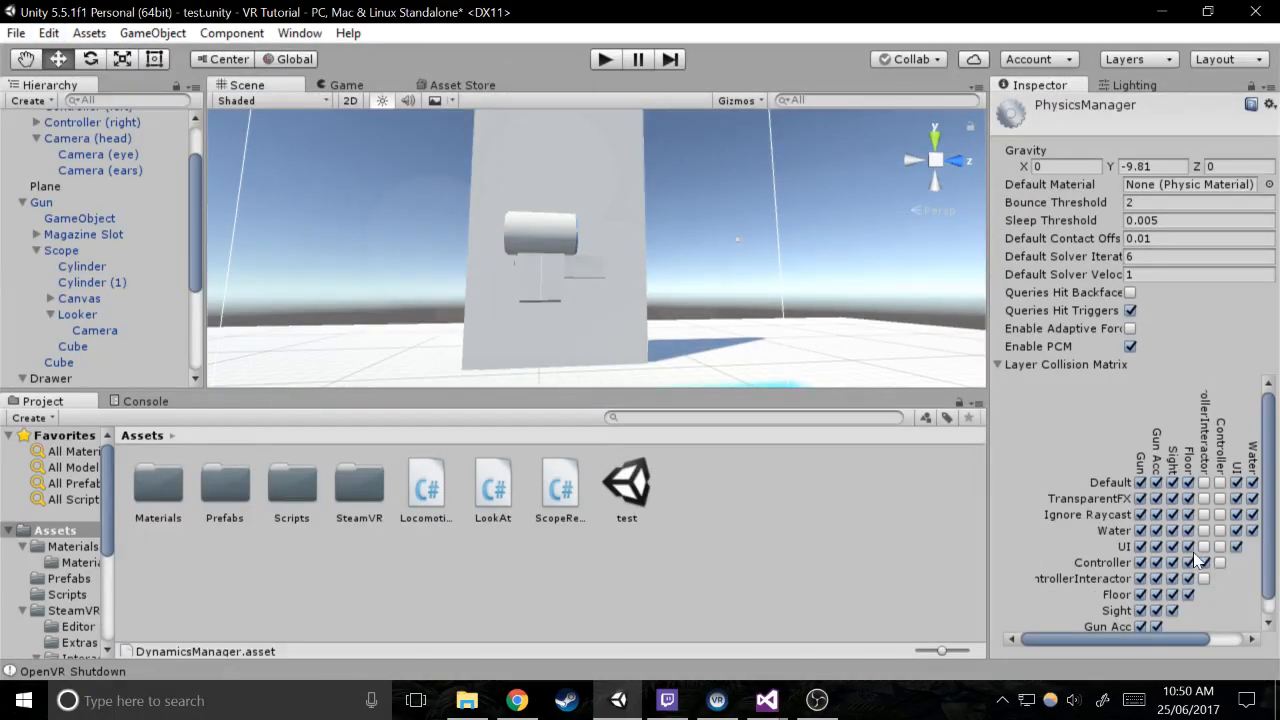
scroll(1193, 552, "down", 1)
left_click(1140, 607)
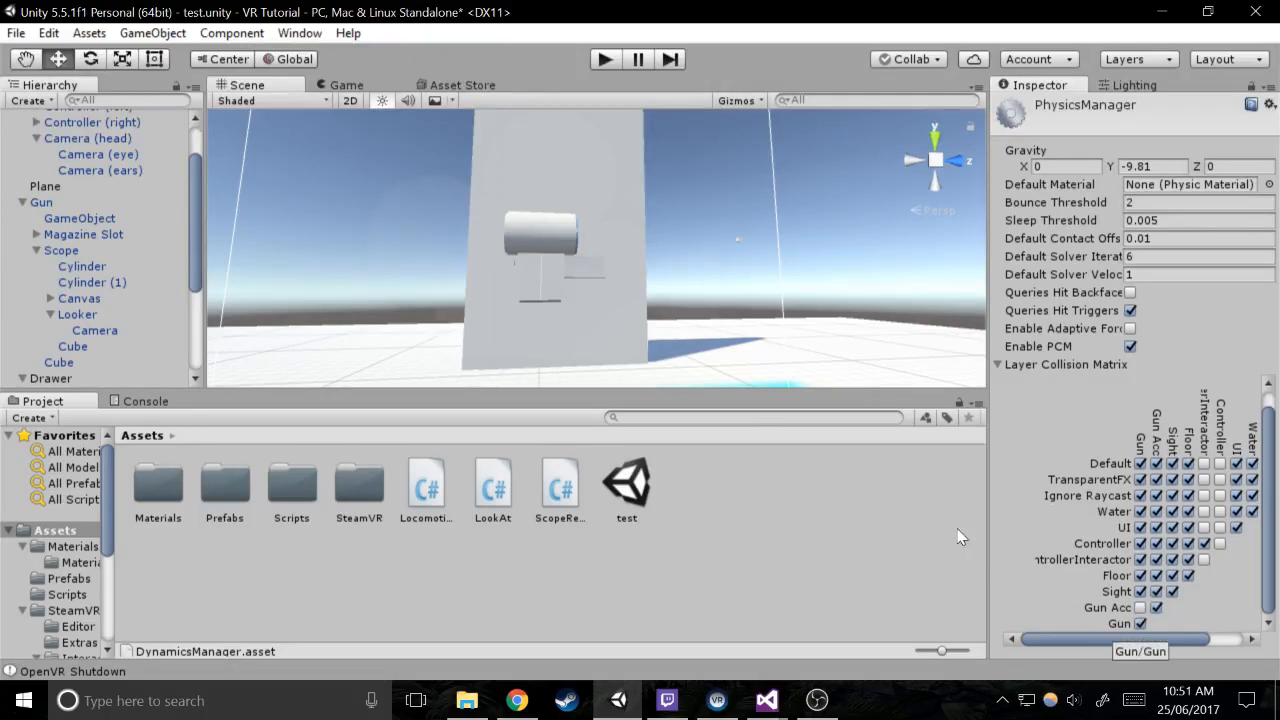
Add the Held Object script component to the barrel cube beneath the scope
mouse_move(433, 218)
right_mouse_down()
mouse_move(430, 240)
mouse_move(417, 209)
right_mouse_up()
scroll(417, 209, "up", 3)
scroll(560, 238, "down", 3)
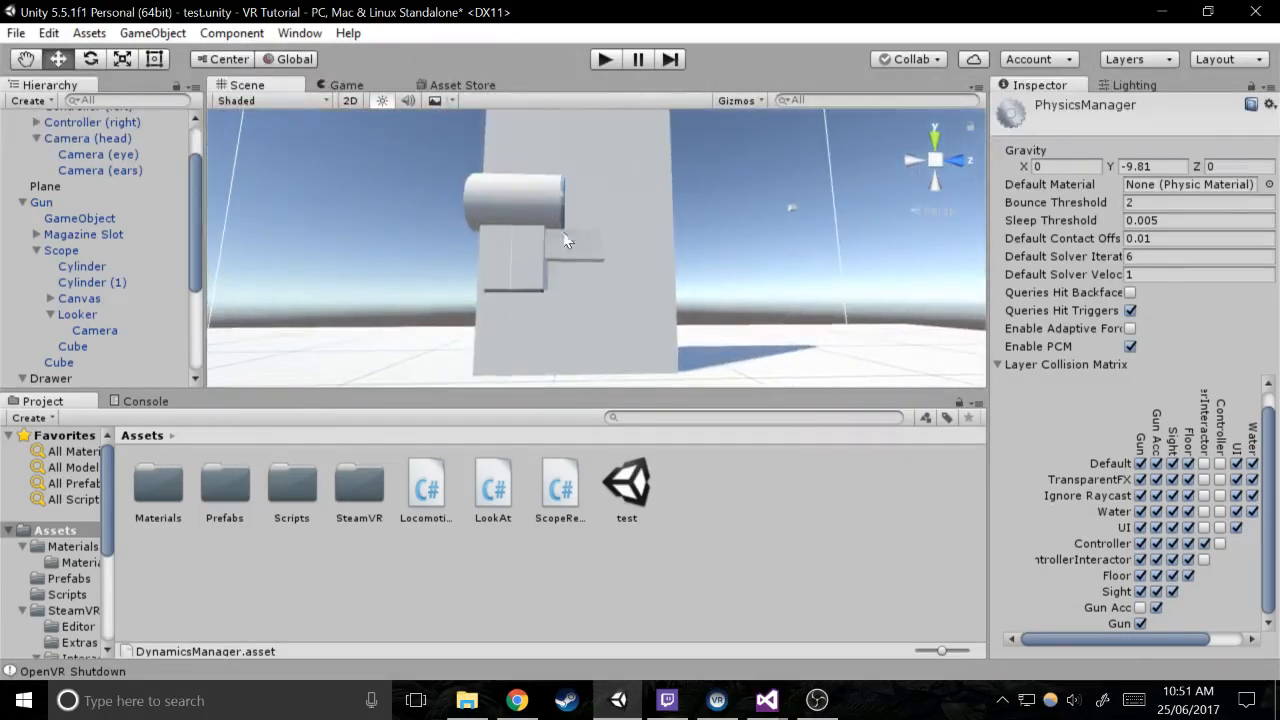
left_click(587, 248)
left_click(587, 248)
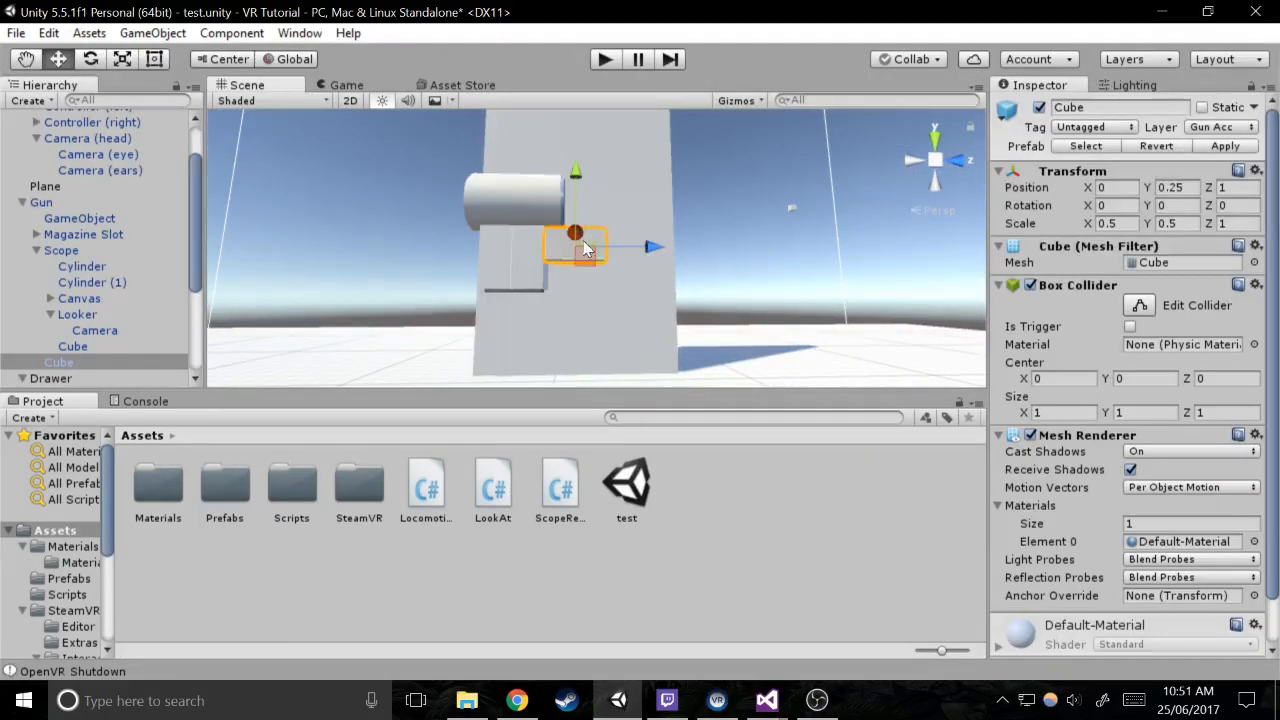
scroll(1085, 600, "down", 1)
left_click(1085, 634)
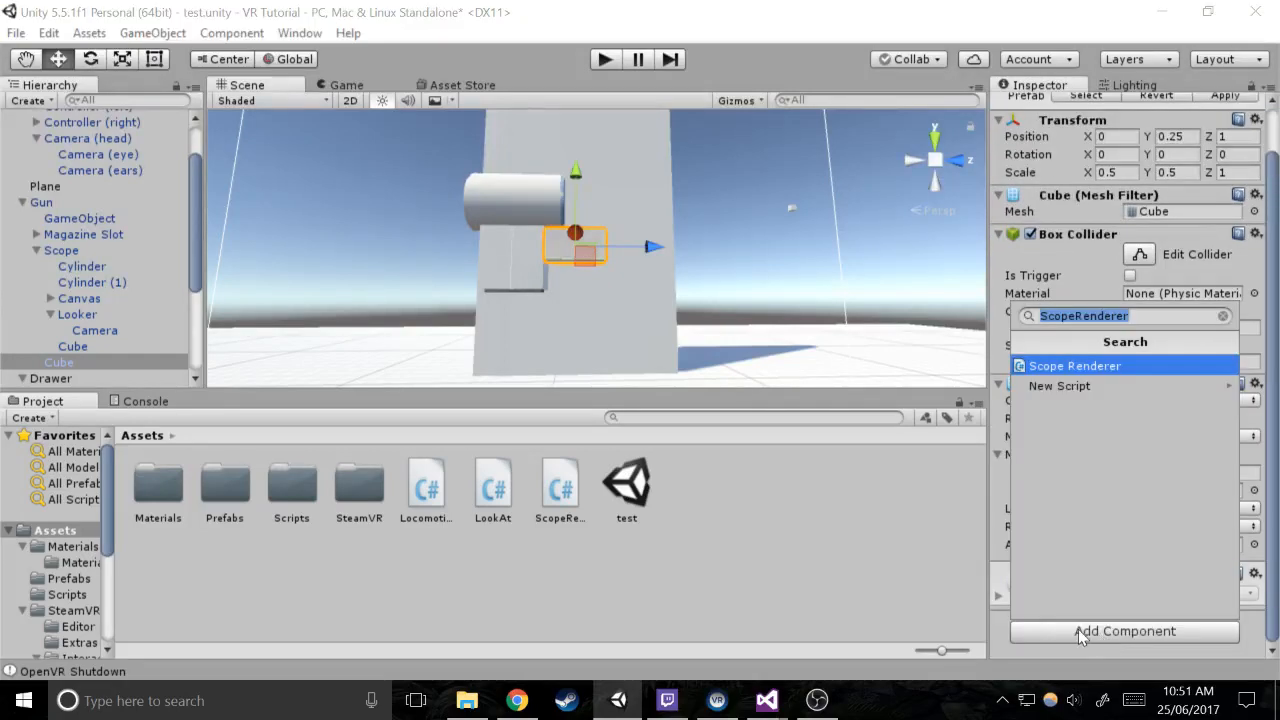
type("he")
key("Return")
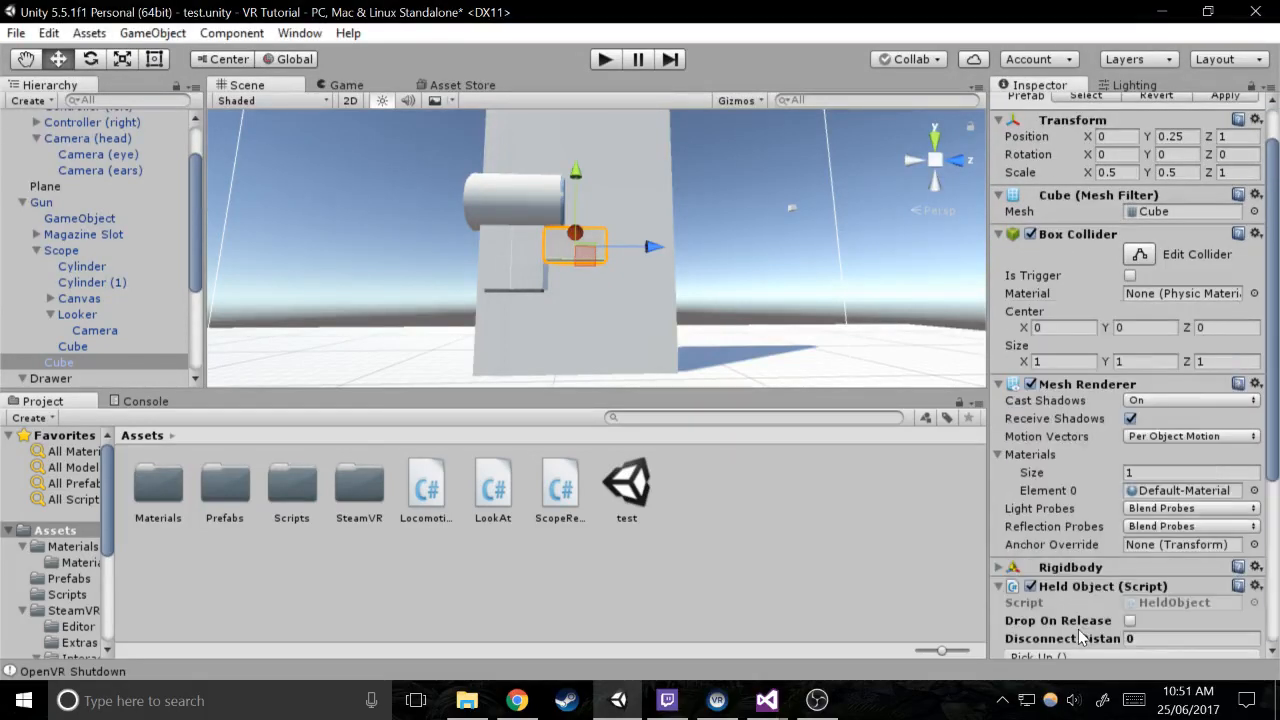
Create a new C Sharp script named HeldObjectSecondGrip and add it to the barrel cube
scroll(1082, 638, "down", 5)
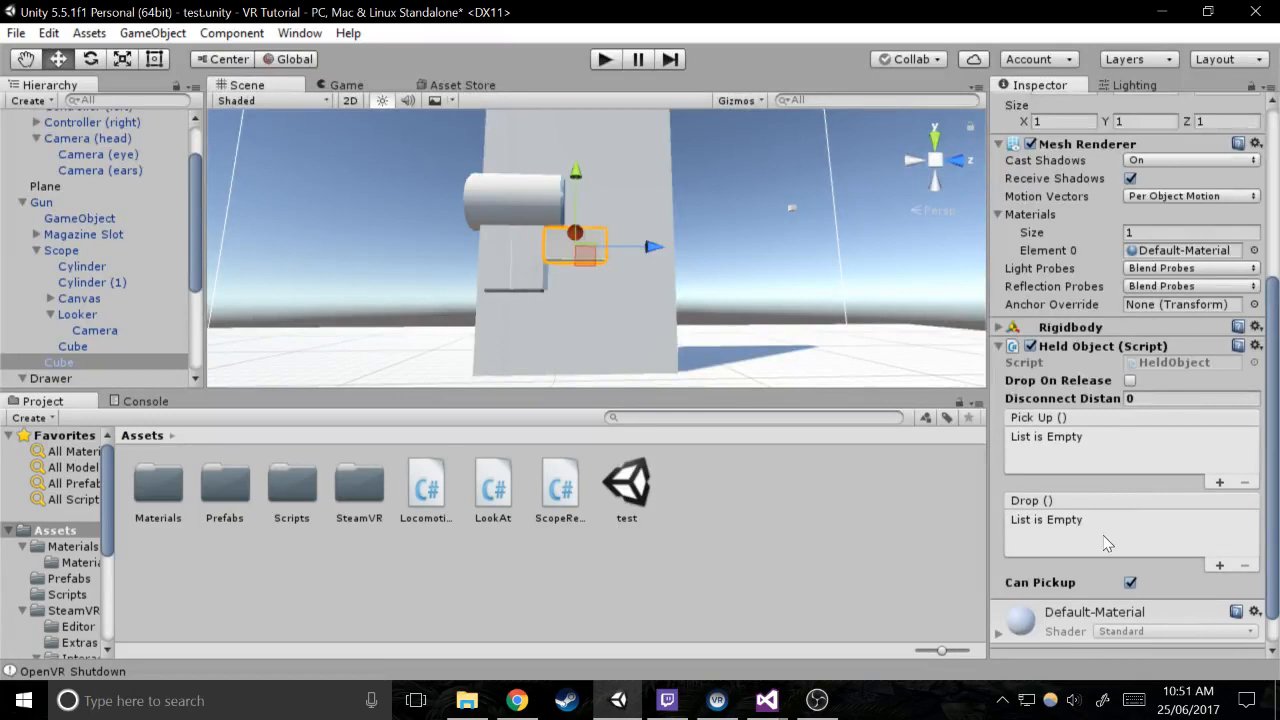
scroll(1106, 543, "down", 1)
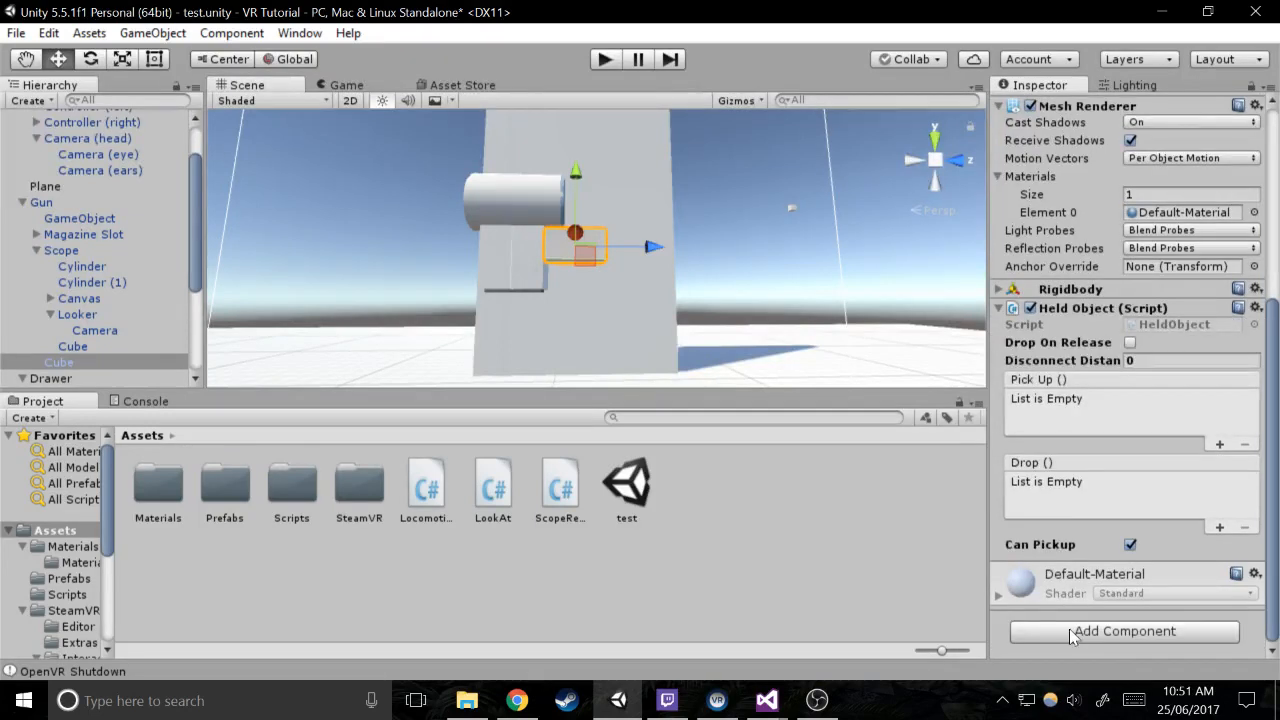
left_click(1072, 631)
type("hle")
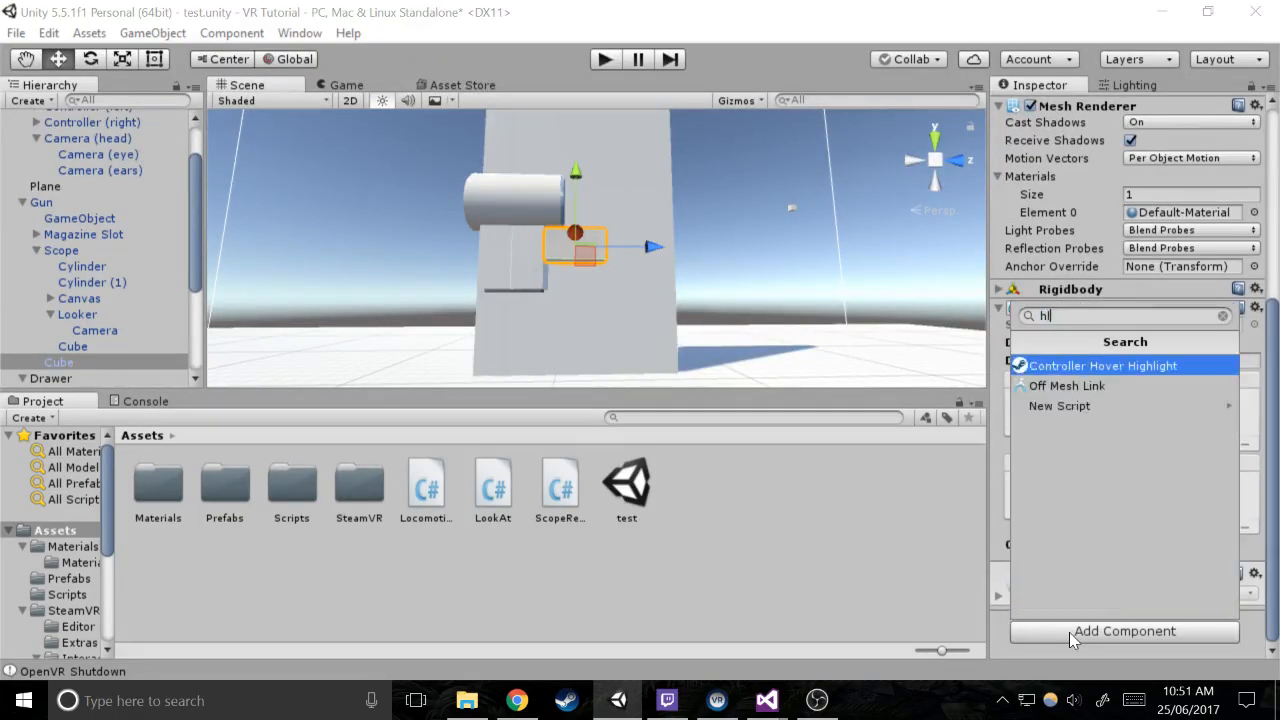
key("BackSpace")
key("BackSpace")
key("BackSpace")
type("HeldPbk")
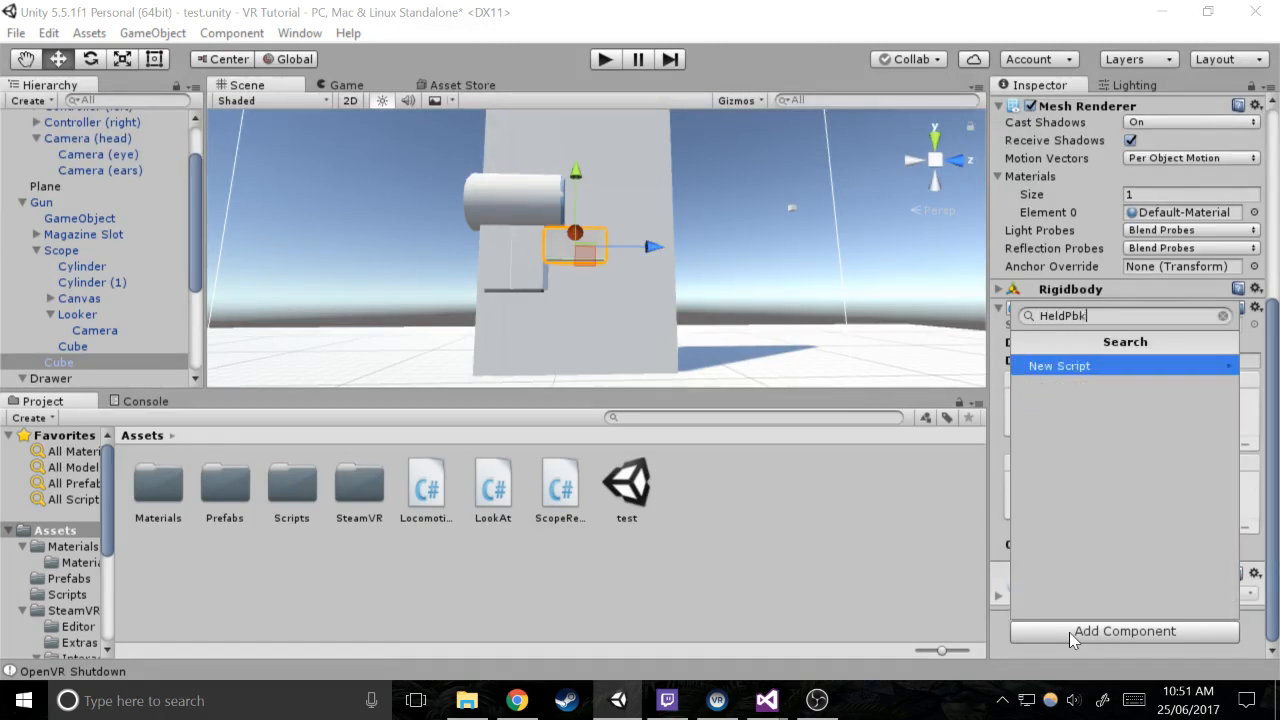
key("BackSpace")
key("BackSpace")
key("BackSpace")
type("ObjectSecondGrip")
key("Return")
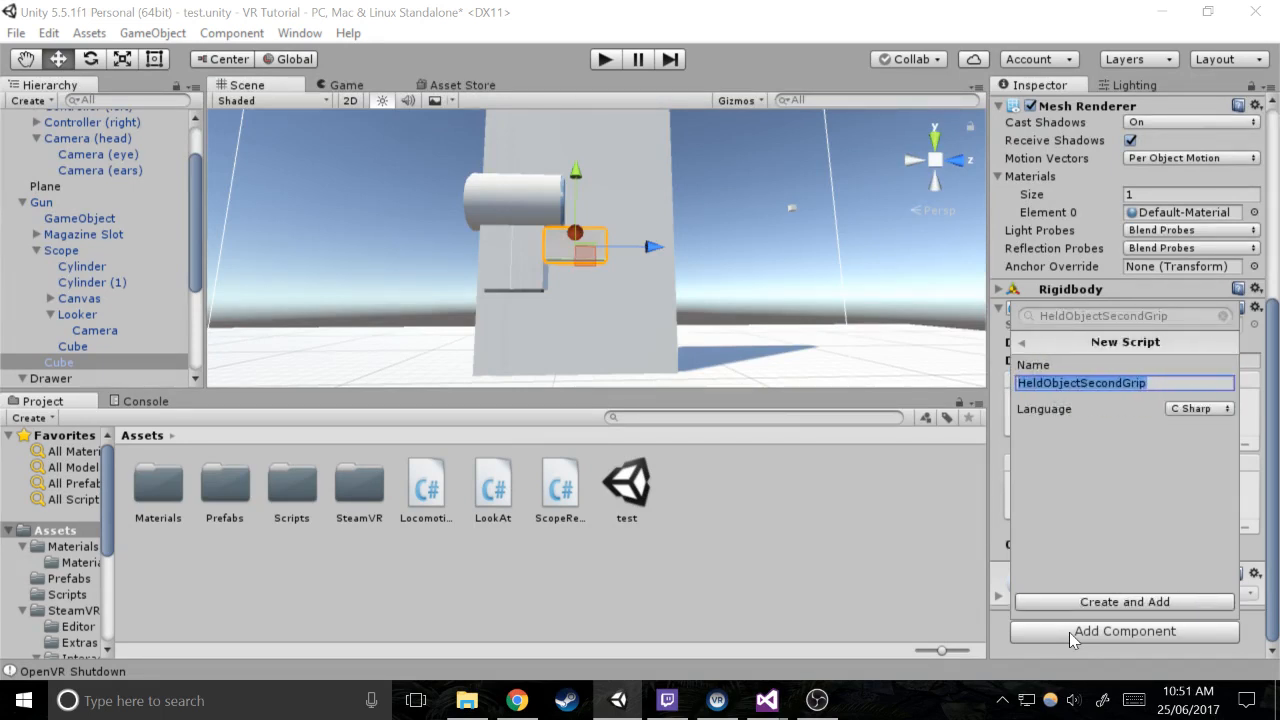
key("Return")
Open the HeldObjectSecondGrip script in Visual Studio and reload the modified VR Tutorial project
double_click(1157, 578)
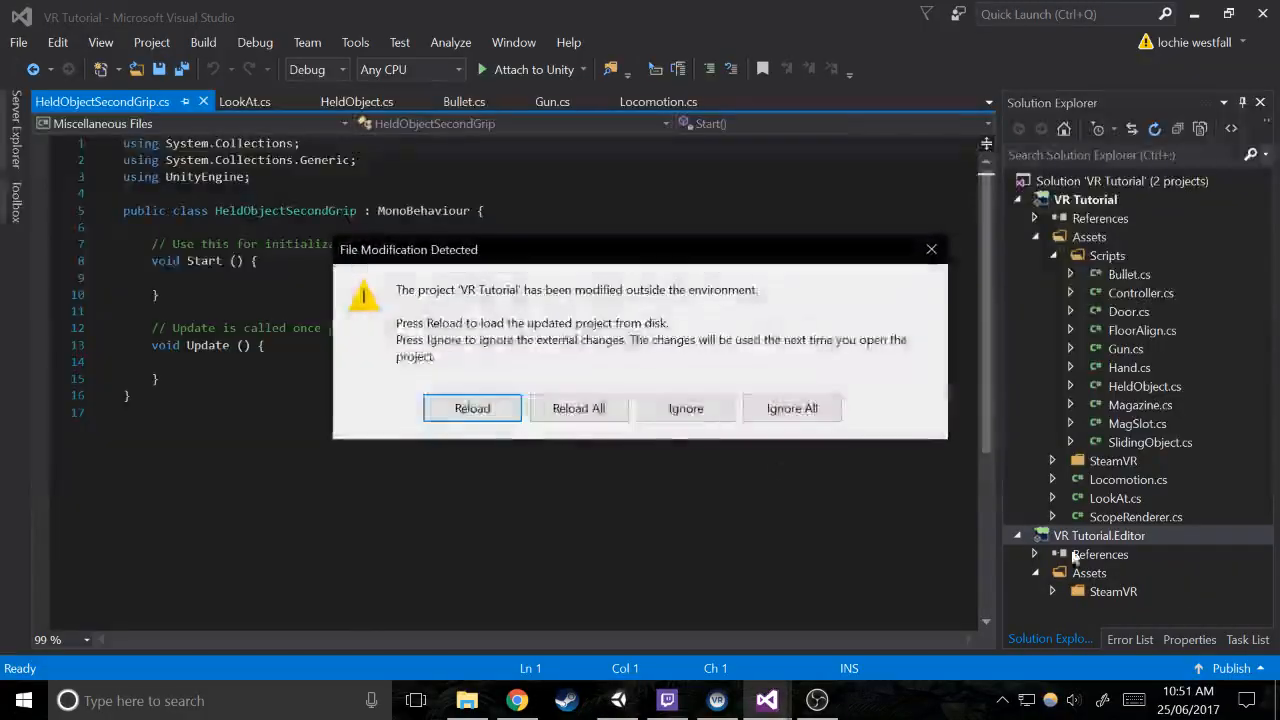
left_click(472, 408)
left_click(248, 328)
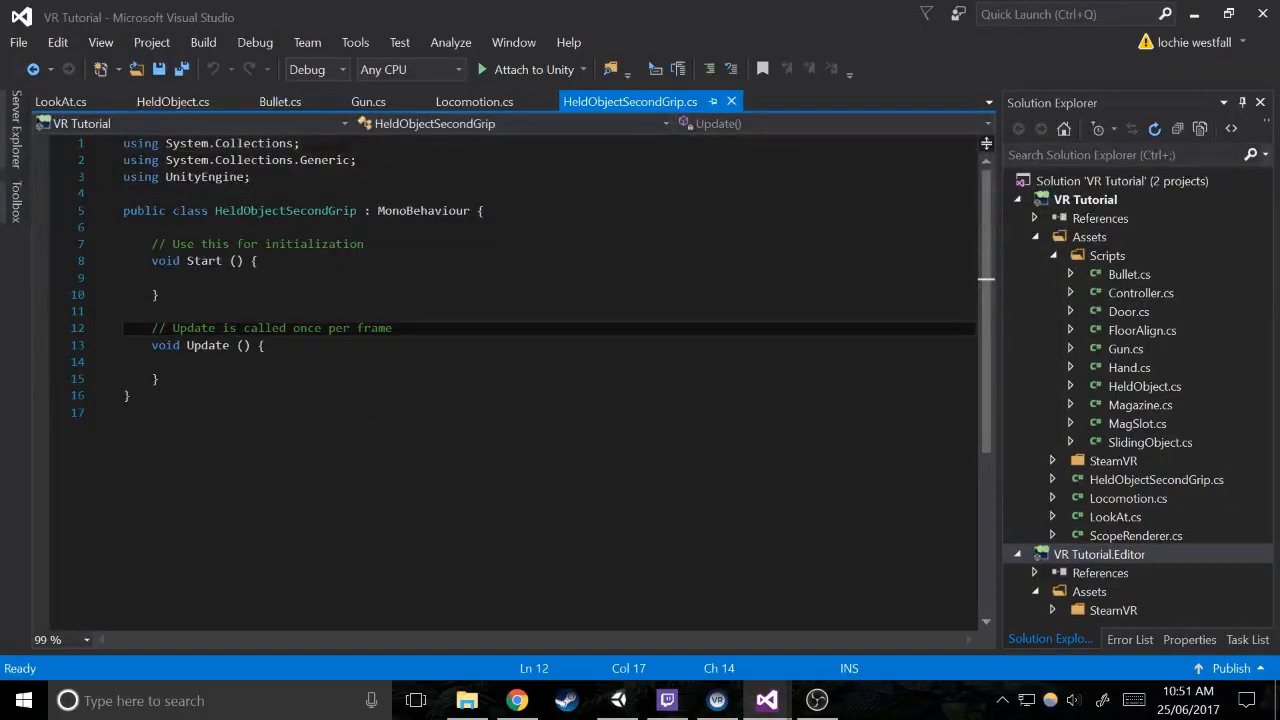
Add an empty public void PickUp () method below Update in HeldObjectSecondGrip
left_click(160, 379)
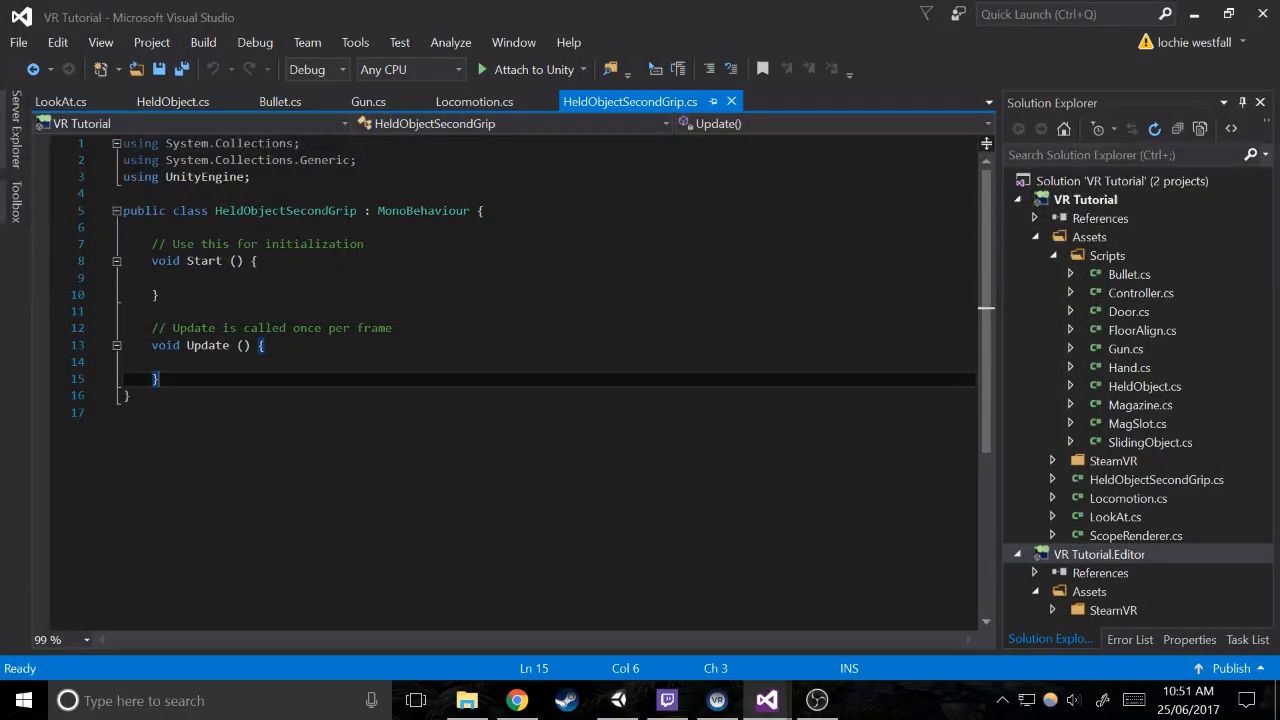
key("Return")
key("Return")
type("public ")
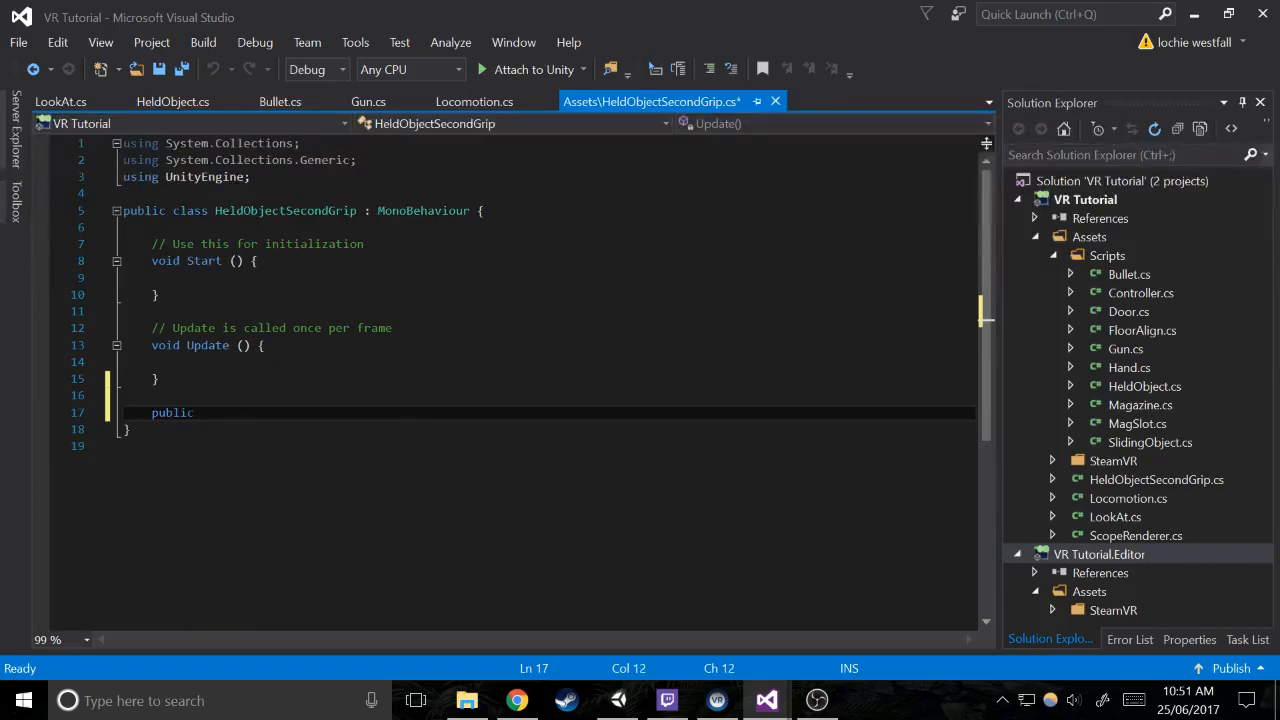
type("void P")
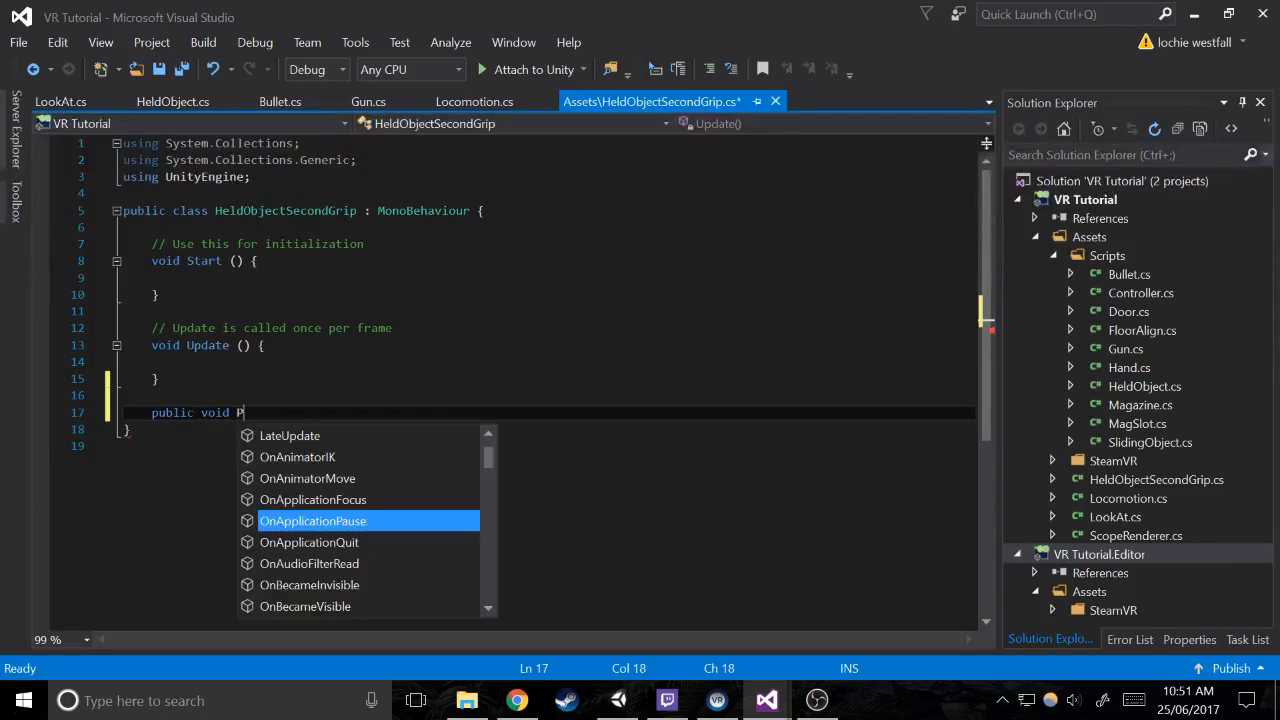
type("ick")
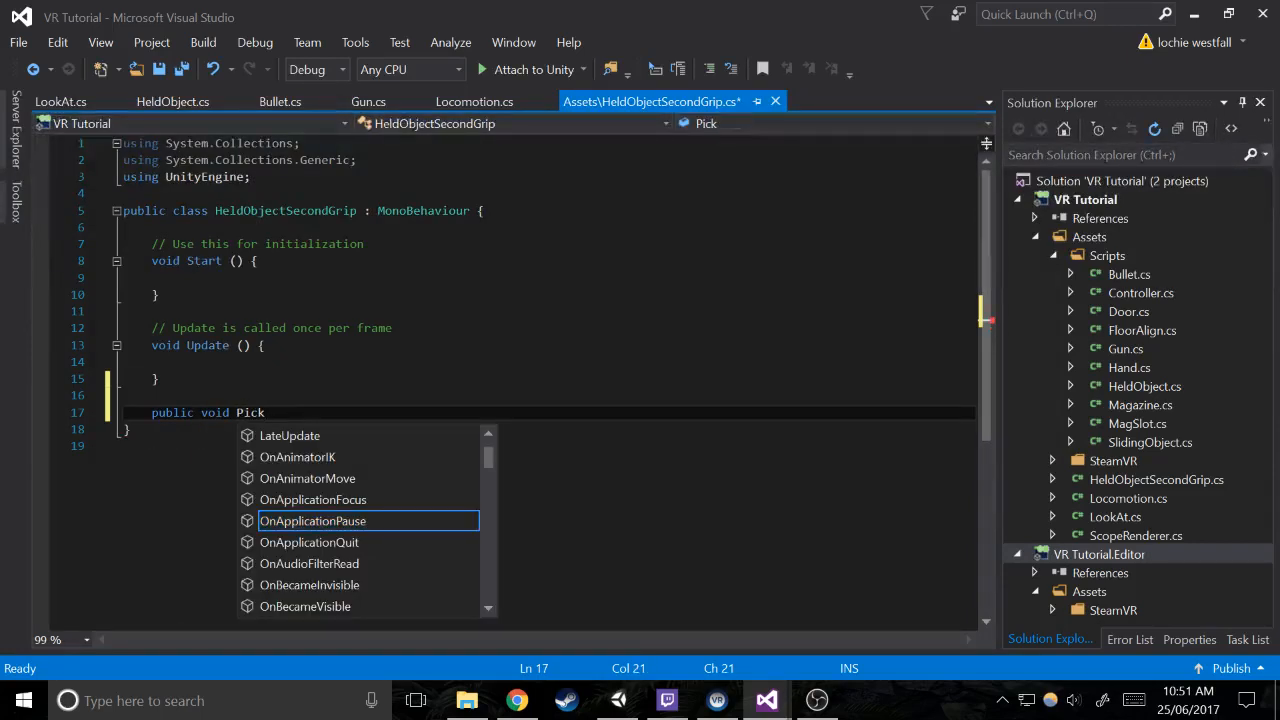
type("Up ()")
key("Return")
type("{")
Add an empty public void Drop () method below PickUp and save the script
key("Return")
key("Down")
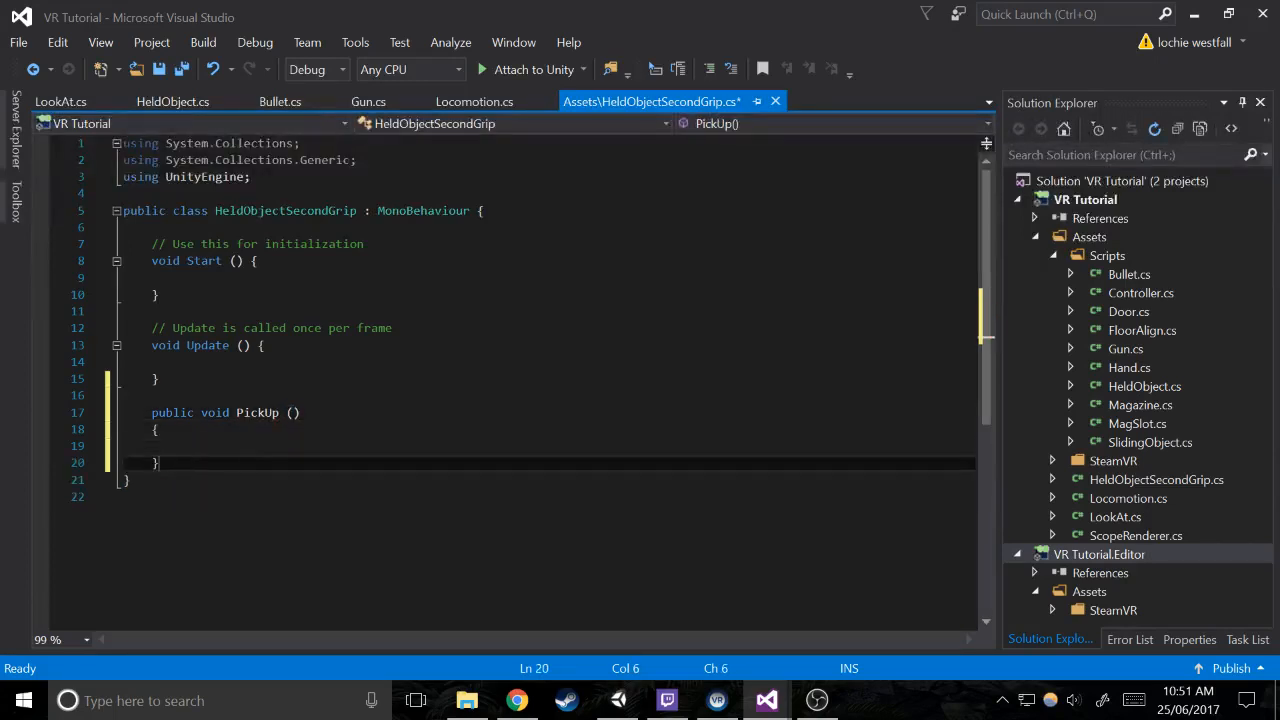
key("End")
key("Return")
key("Return")
type("public voi")
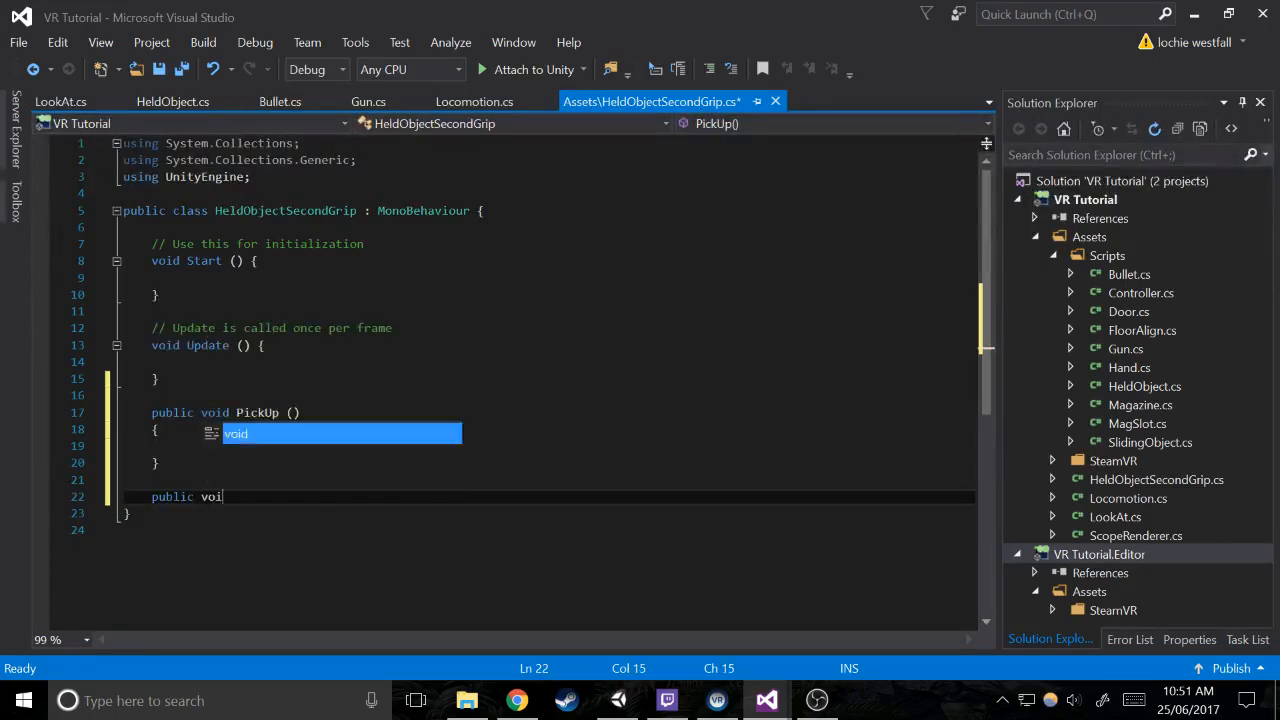
type("d D")
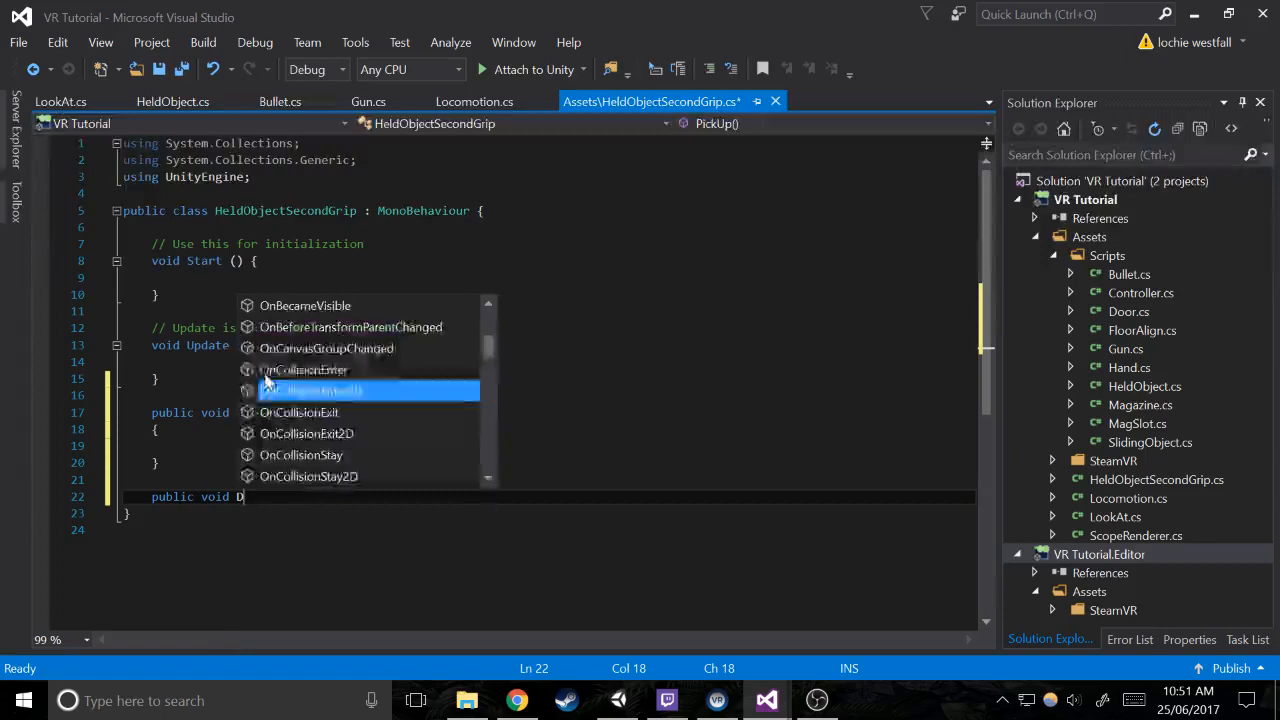
type("rop () {")
key("Return")
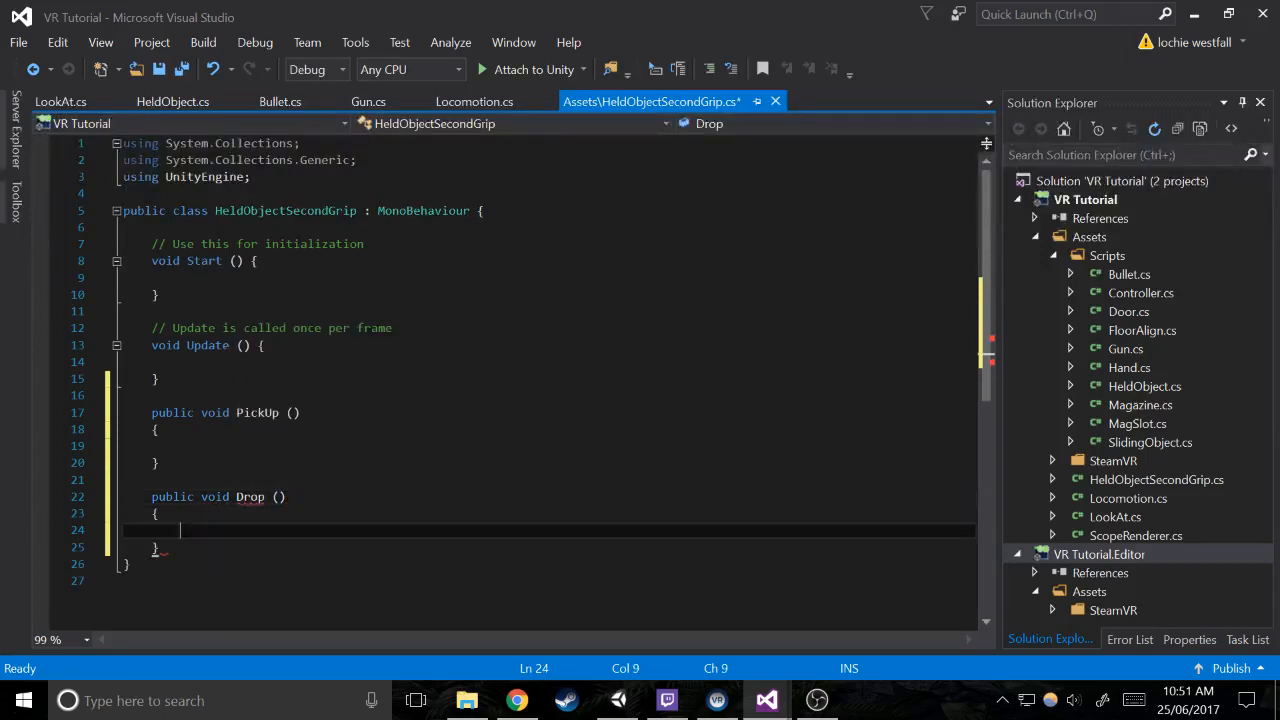
key("ctrl+s")
left_click(633, 708)
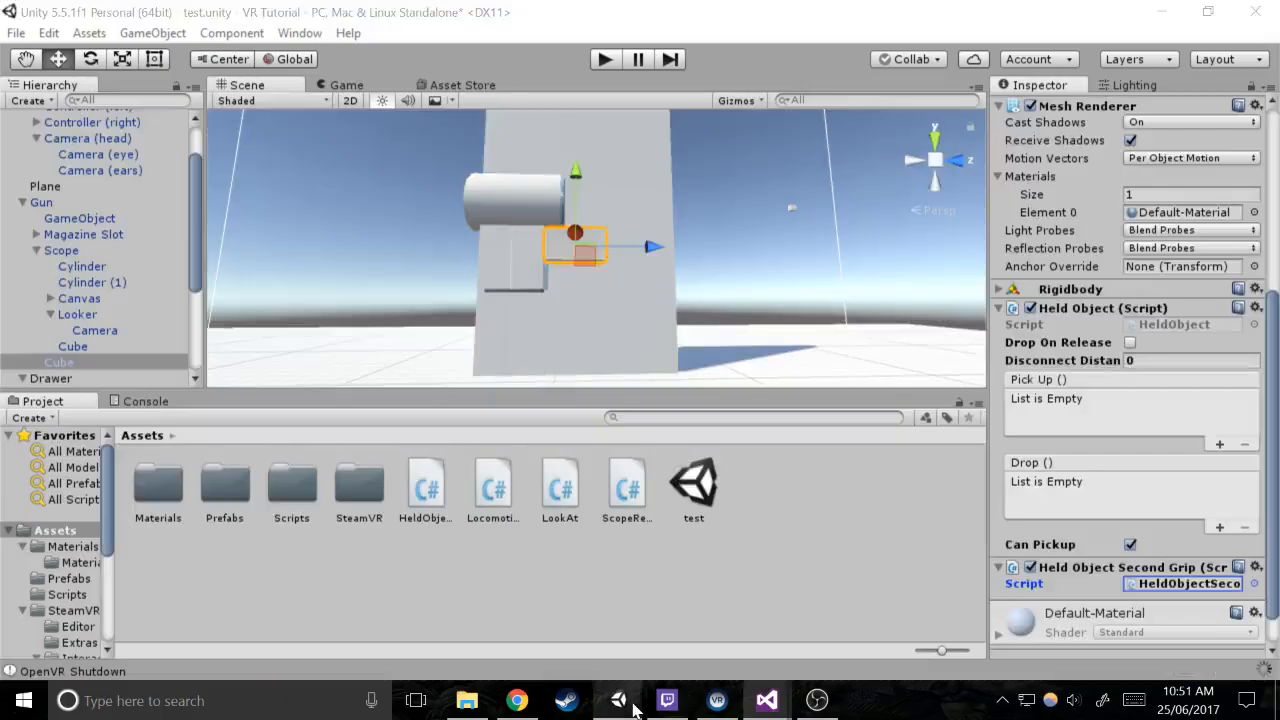
left_click(770, 707)
left_click(836, 640)
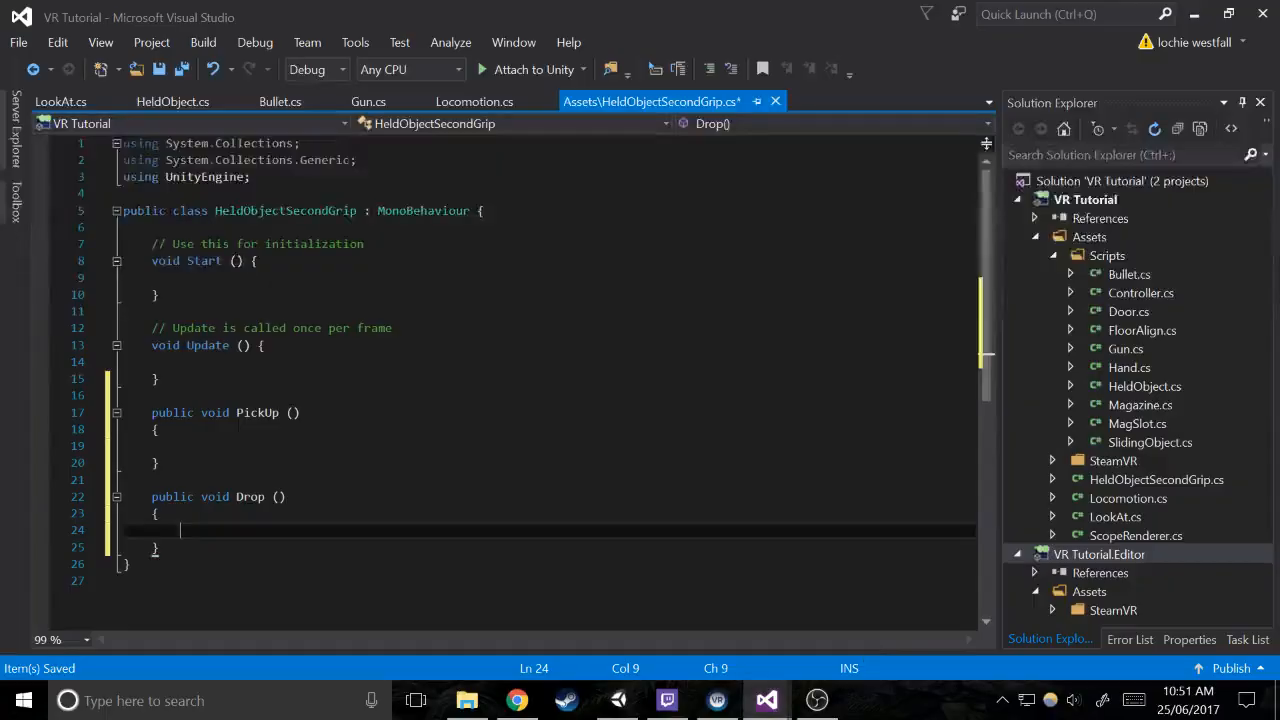
left_click(690, 346)
left_click(690, 228)
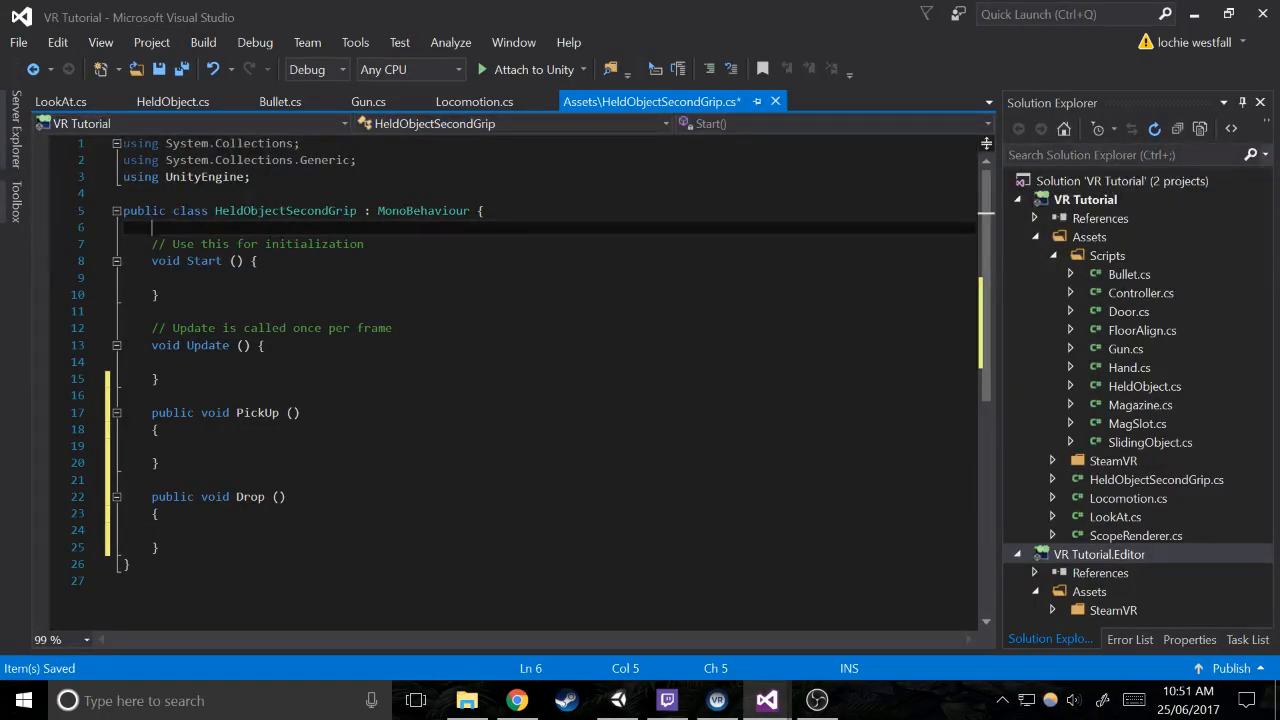
key("alt+Tab")
left_click(766, 700)
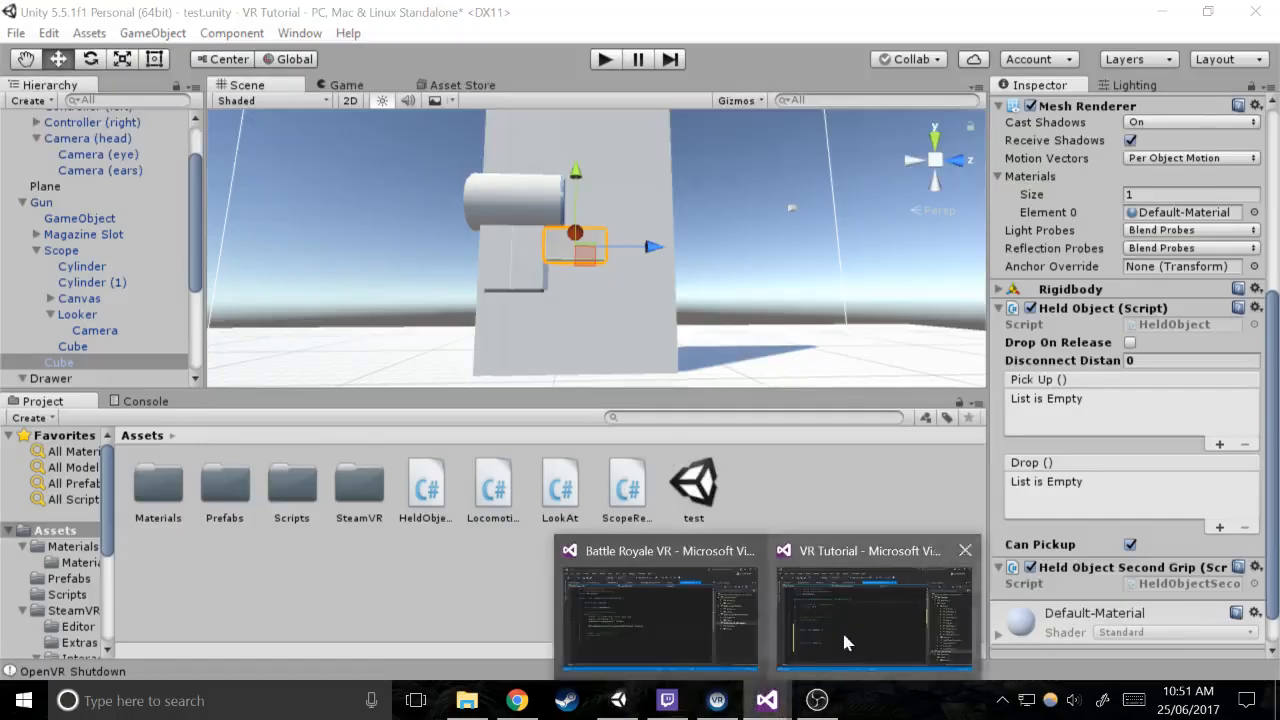
left_click(848, 642)
left_click(180, 530)
left_click(180, 446)
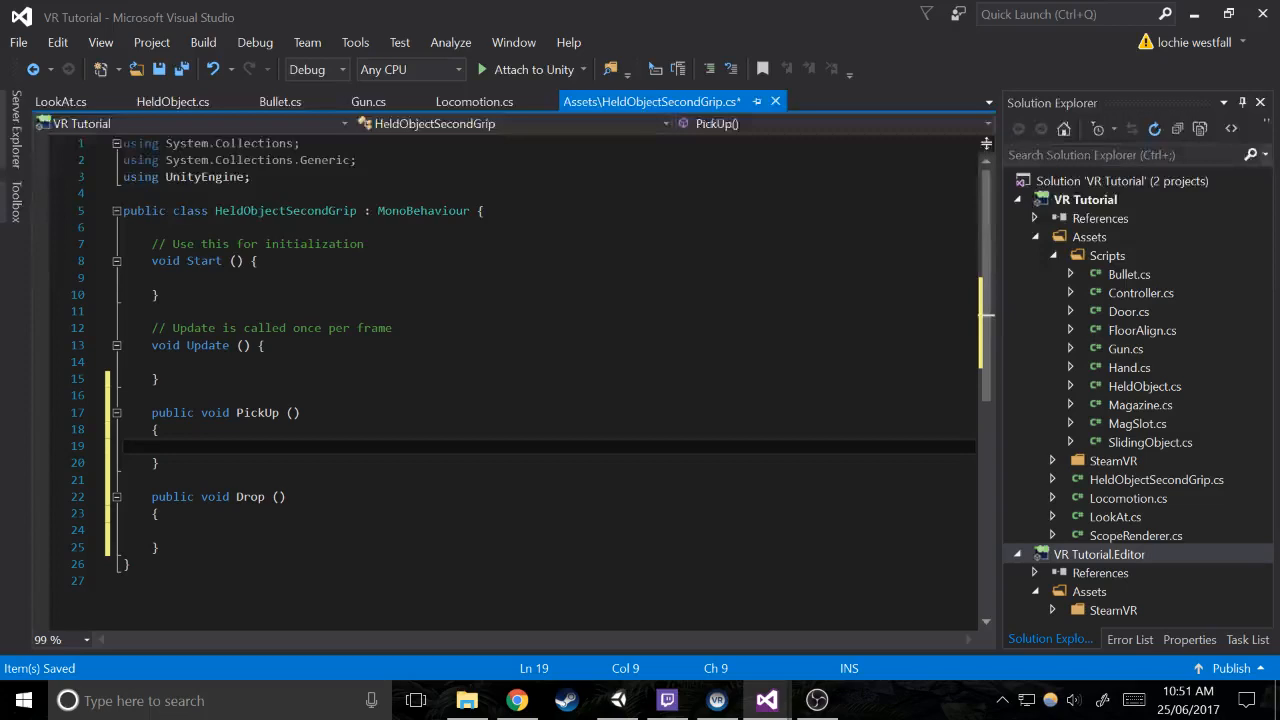
Delete the Start and Update methods with their comments, and declare a public Vector3 field named offset above PickUp
left_click_drag(160, 378, 52, 232)
key("Delete")
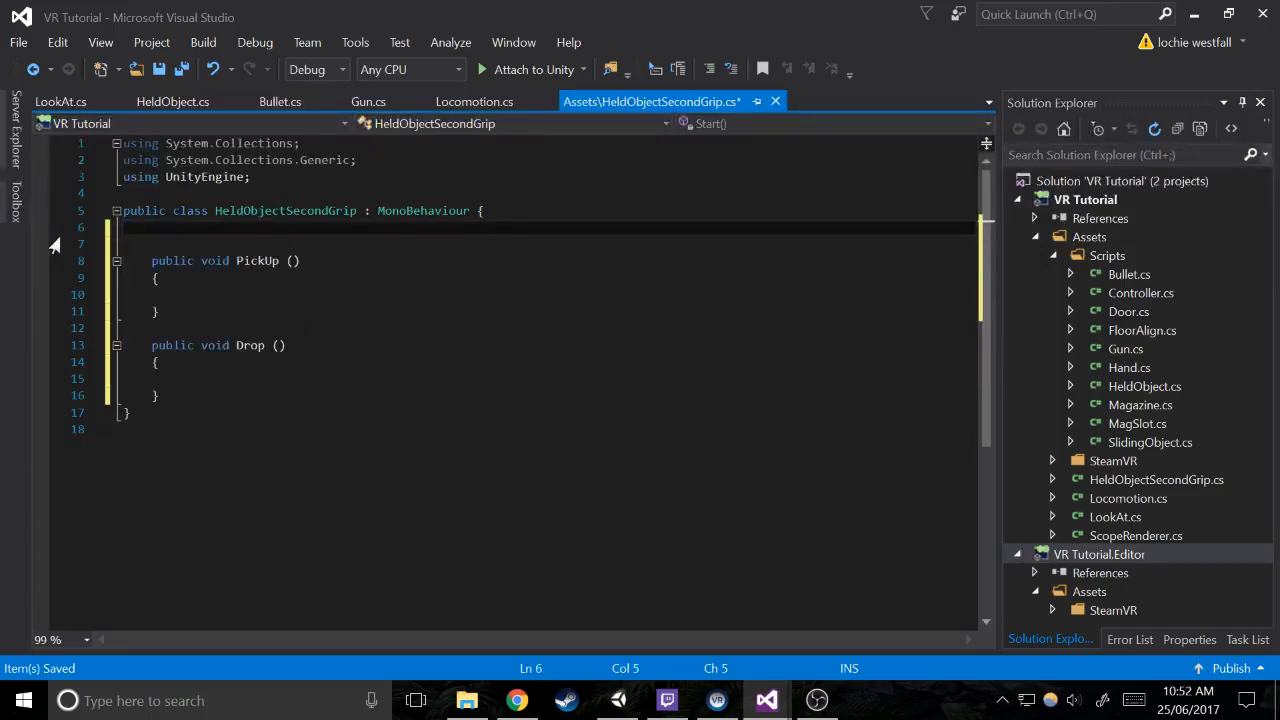
key("Return")
type("public")
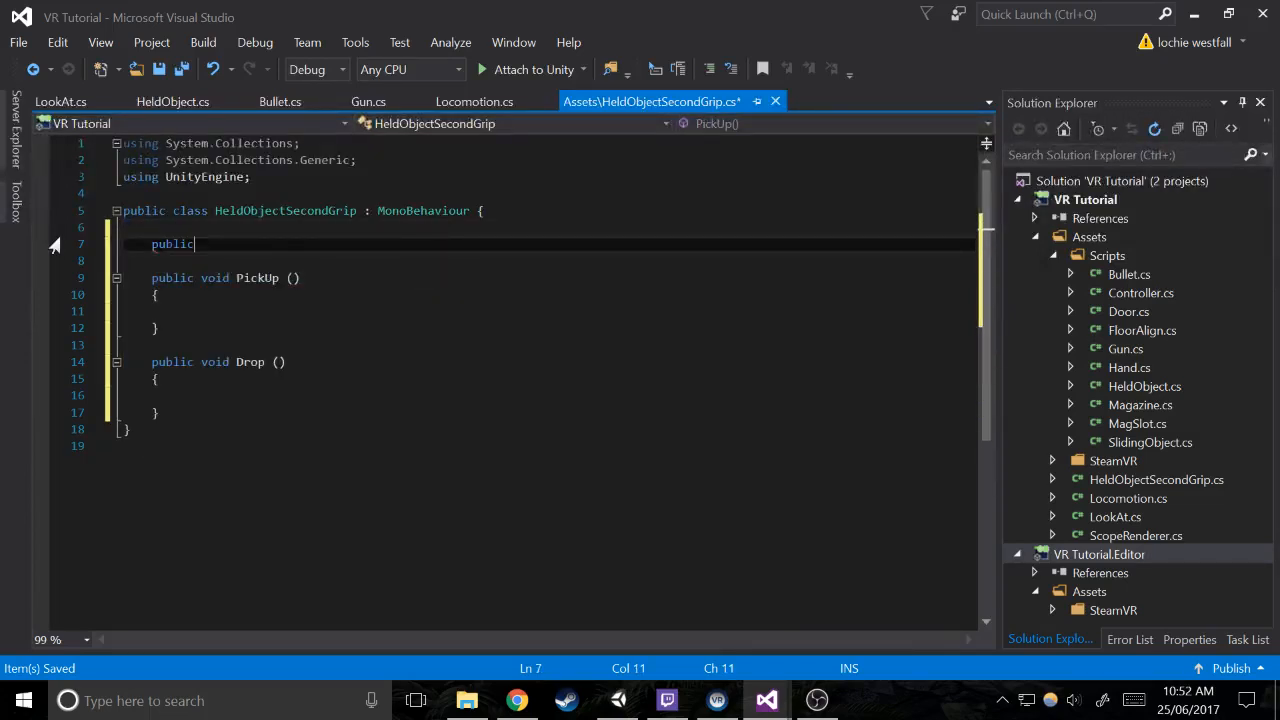
type(" vec")
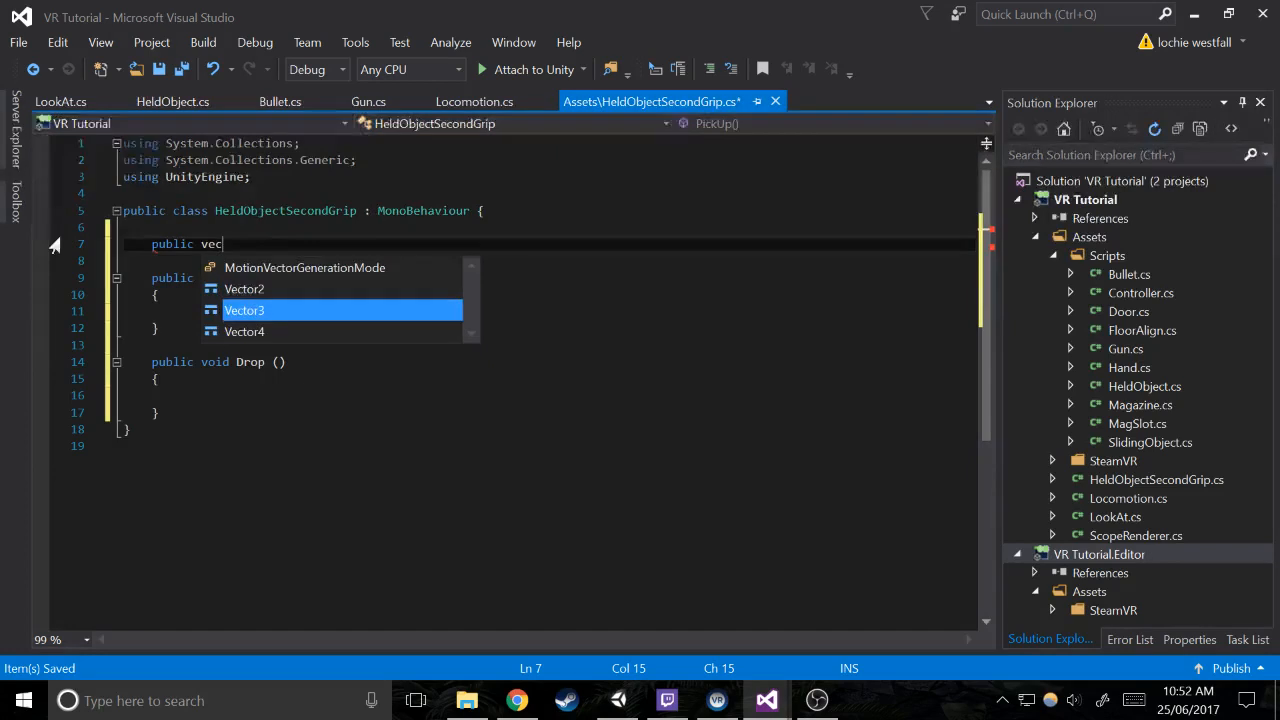
type(" offset;")
Inside PickUp, begin assigning offset from the parent of the HeldObject component: offset = GetComponent<HeldObject>().parent
key("Down")
key("Down")
key("Down")
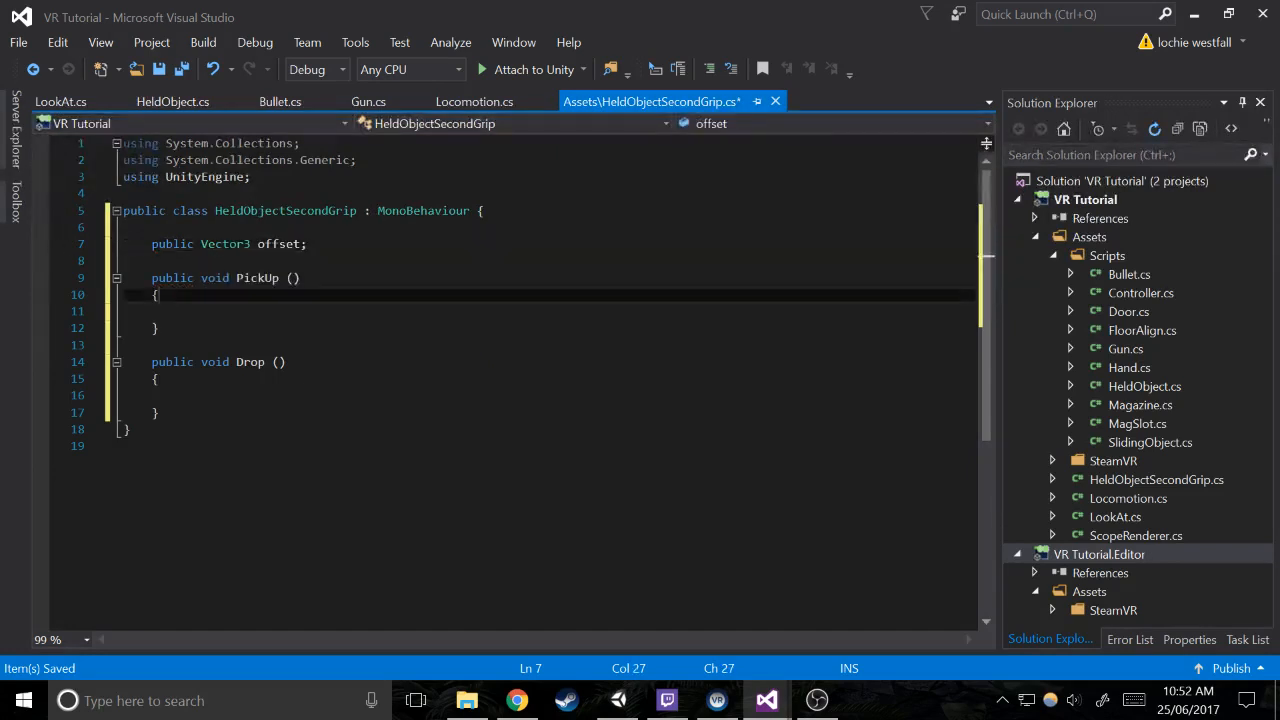
key("Return")
type("offset ")
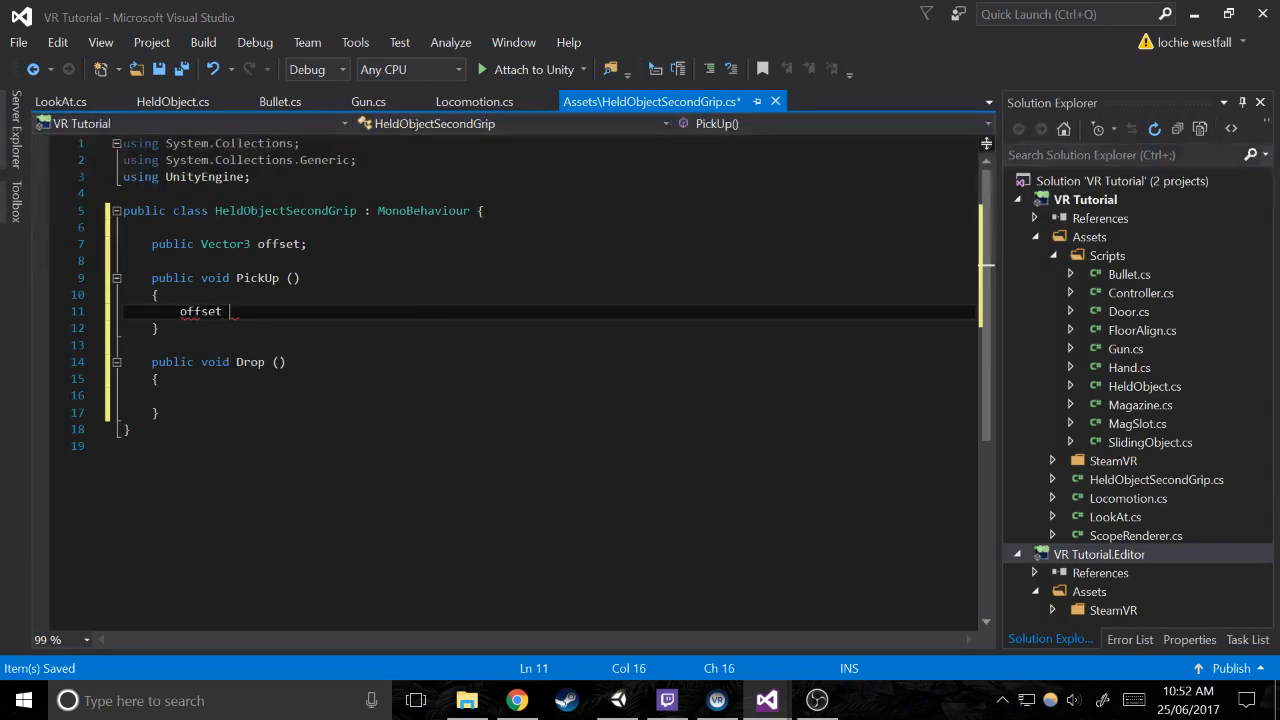
type("= GetComponent<held")
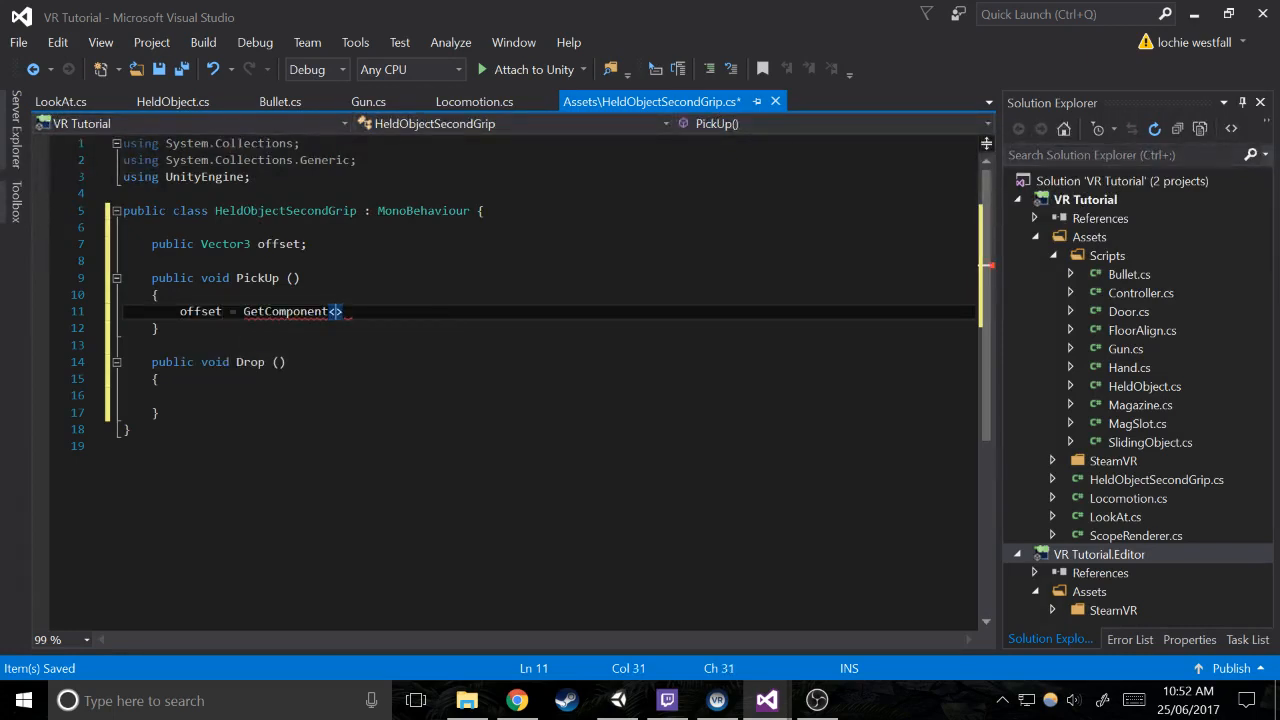
type(">().pa")
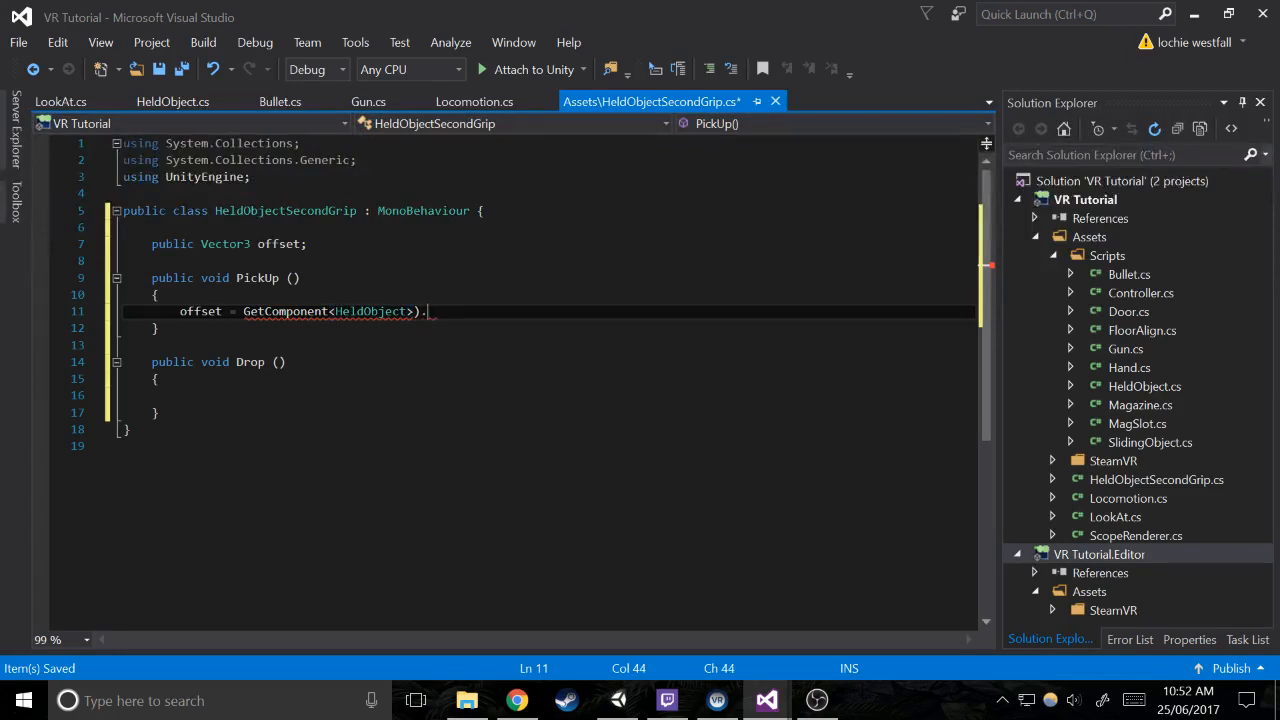
key("BackSpace")
key("BackSpace")
key("BackSpace")
key("BackSpace")
type("(")
key("Up")
key("Down")
key("Right")
type(".pa")
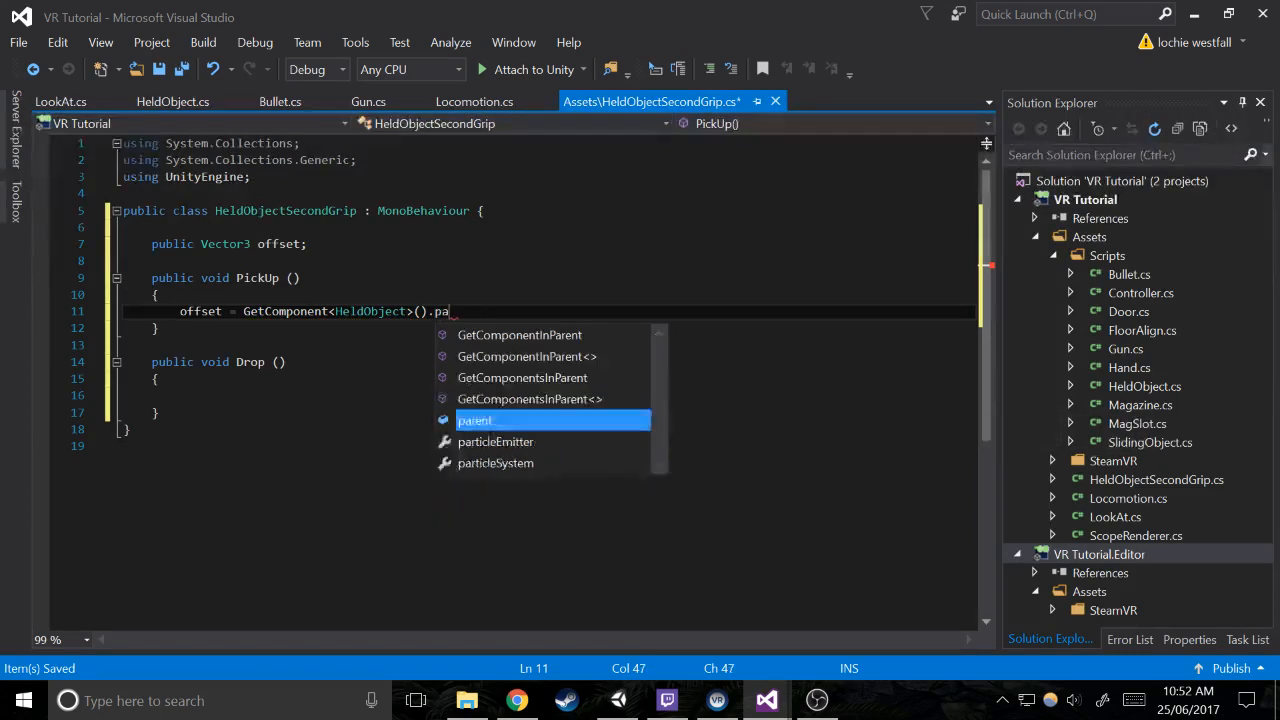
type("rent.p")
key("BackSpace")
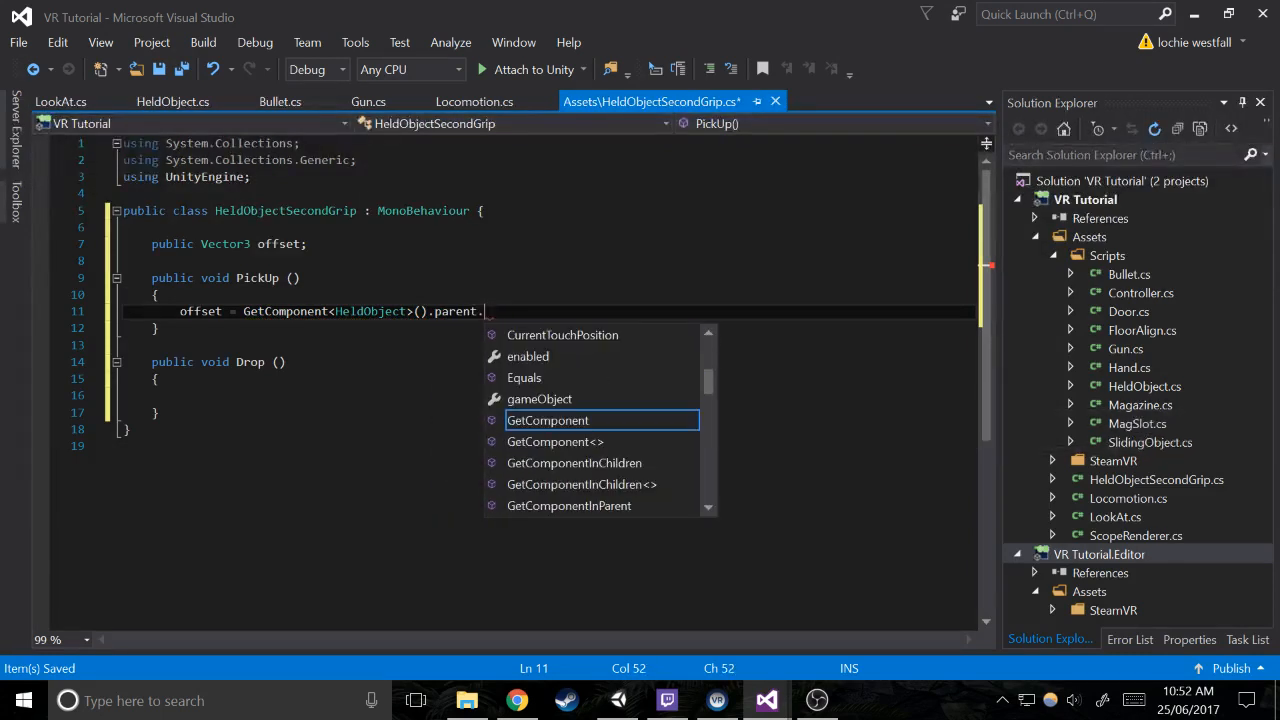
Complete the offset assignment with .transform.position - transform.position; and switch to the Unity editor
type("transform.po")
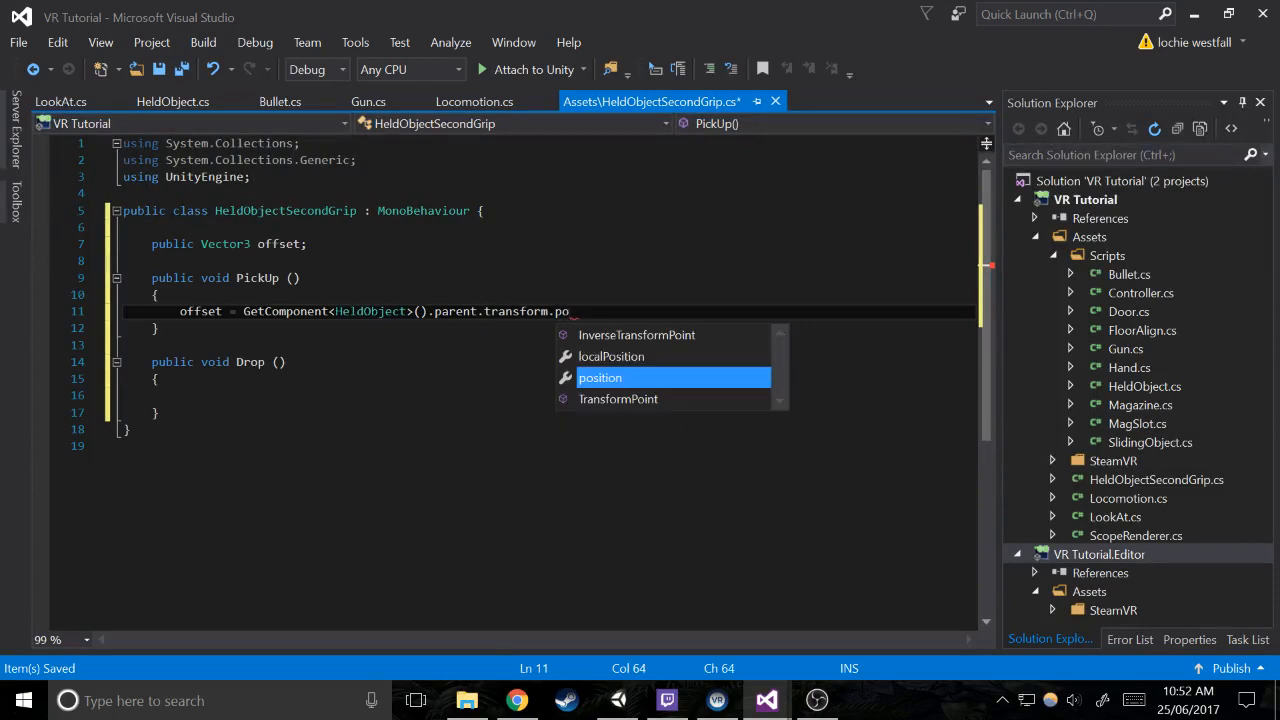
key("Tab")
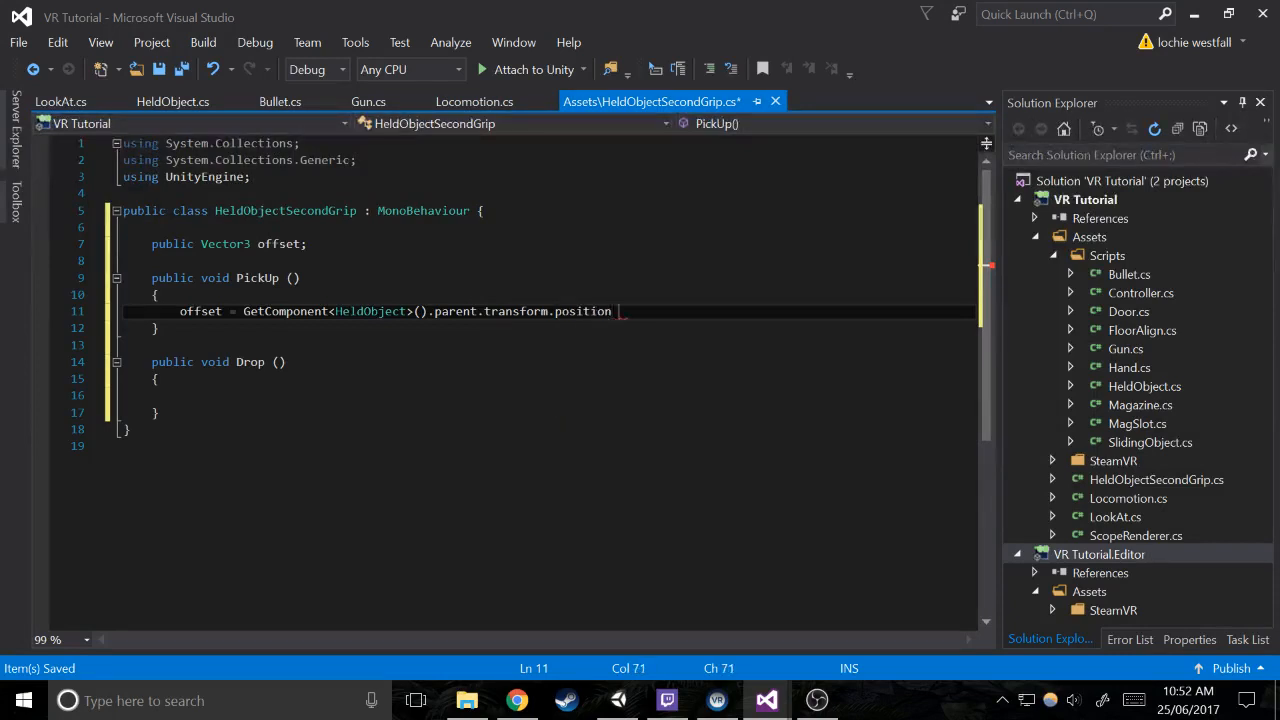
type("- transform.p")
key("Tab")
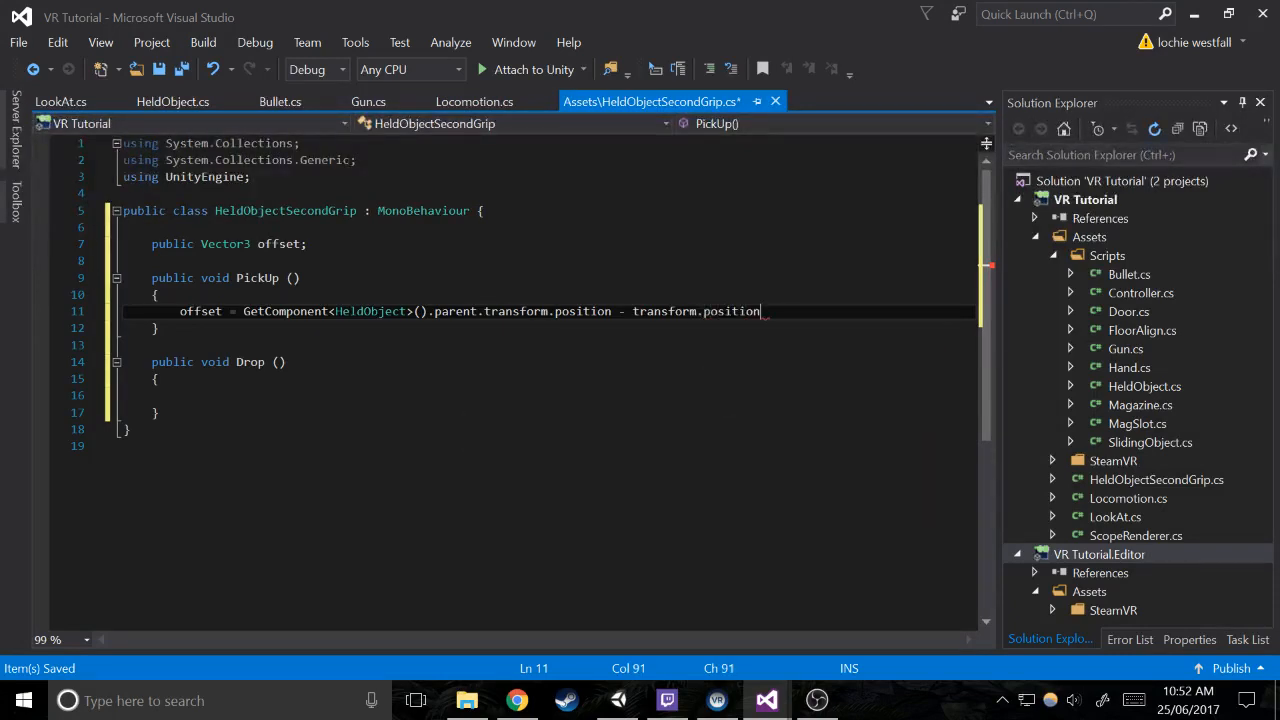
type("'")
key("BackSpace")
type(";")
left_click(308, 244)
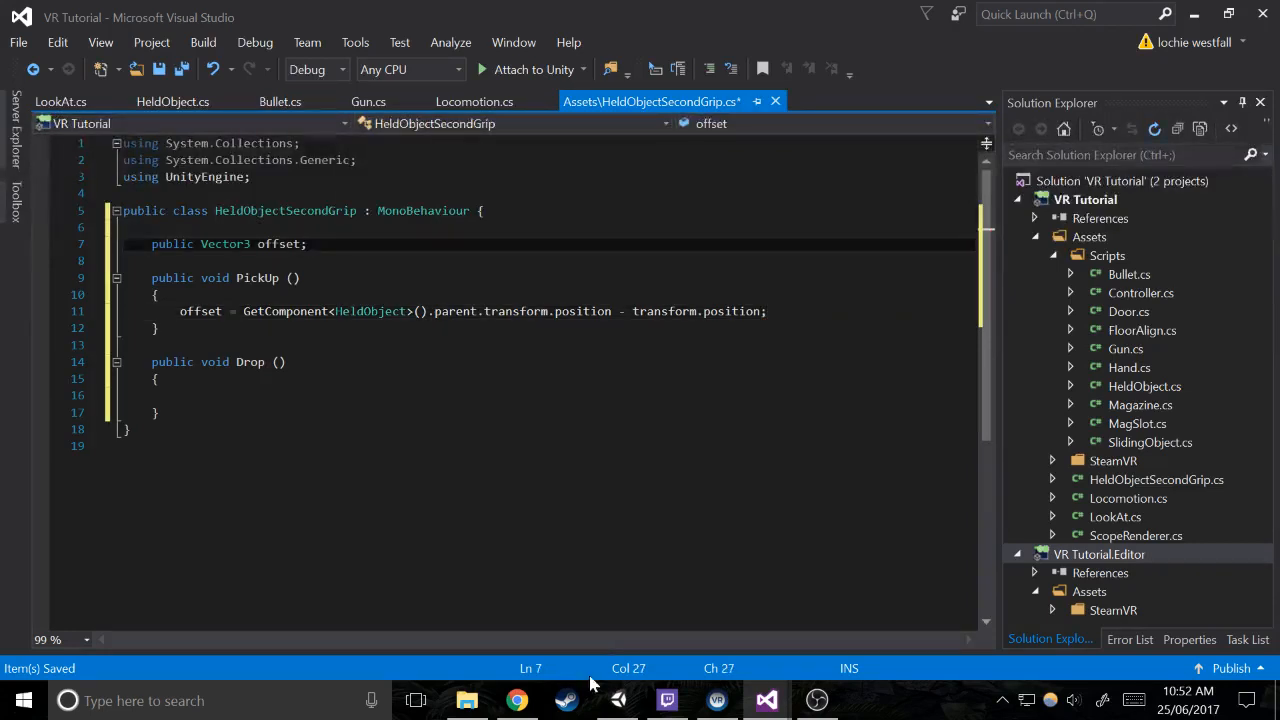
left_click(618, 700)
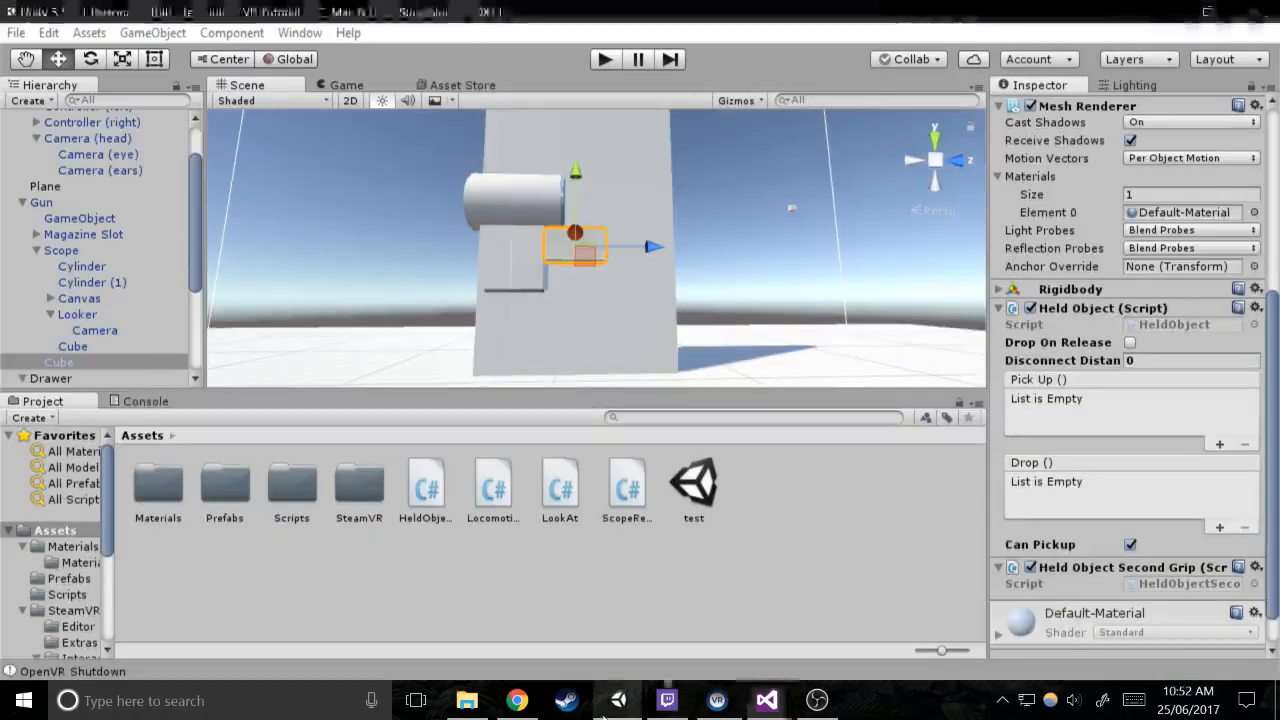
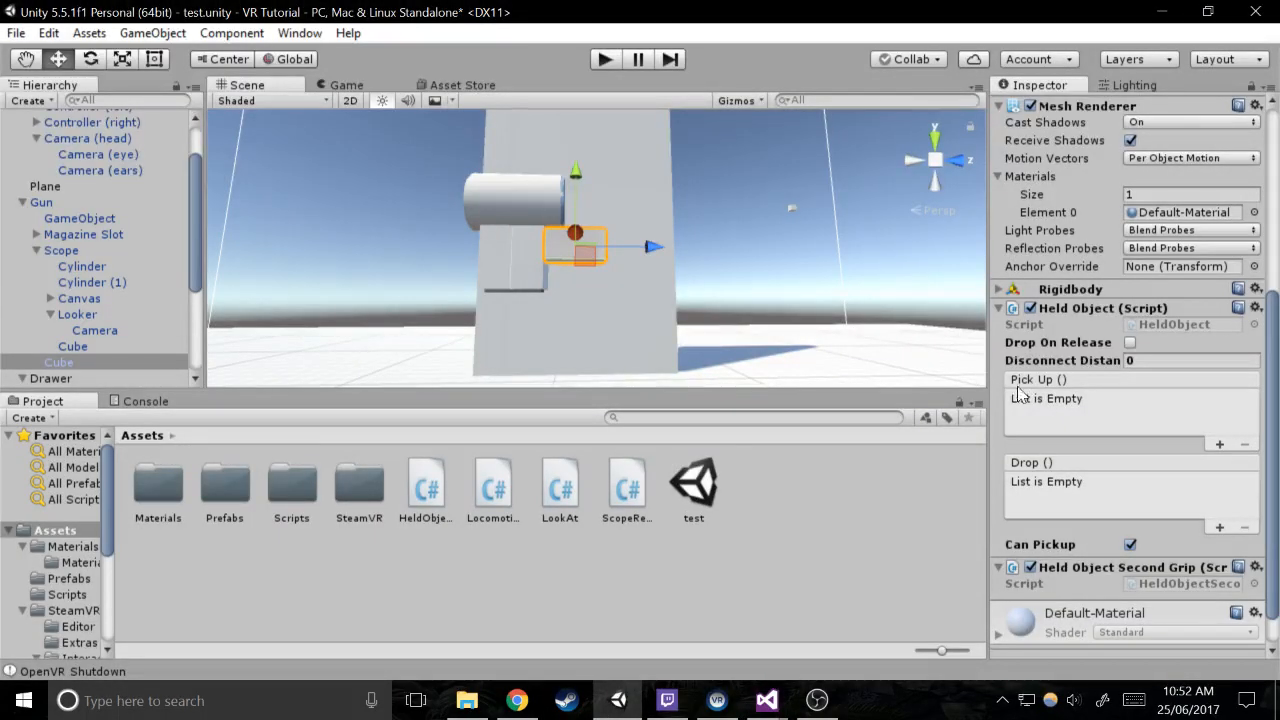
Select the Gun object and open the HeldObject script from its Held Object component in Visual Studio
scroll(738, 299, "down", 3)
scroll(738, 299, "up", 4)
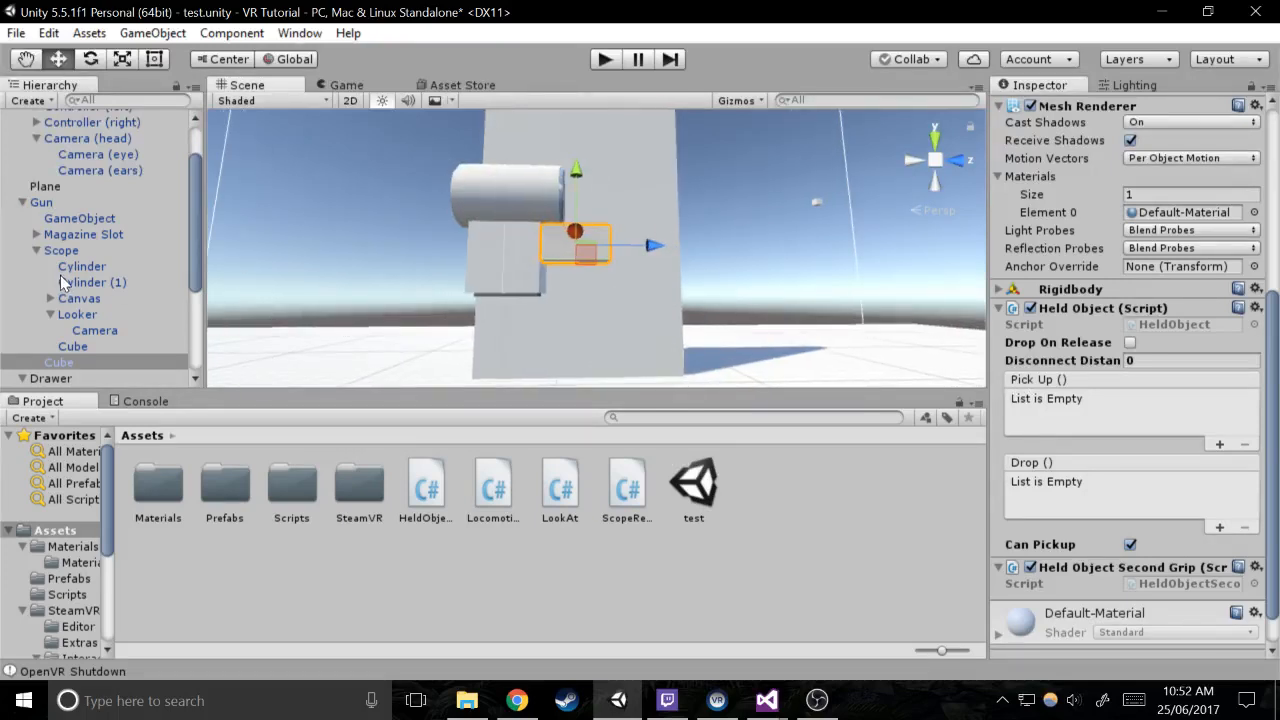
left_click(140, 203)
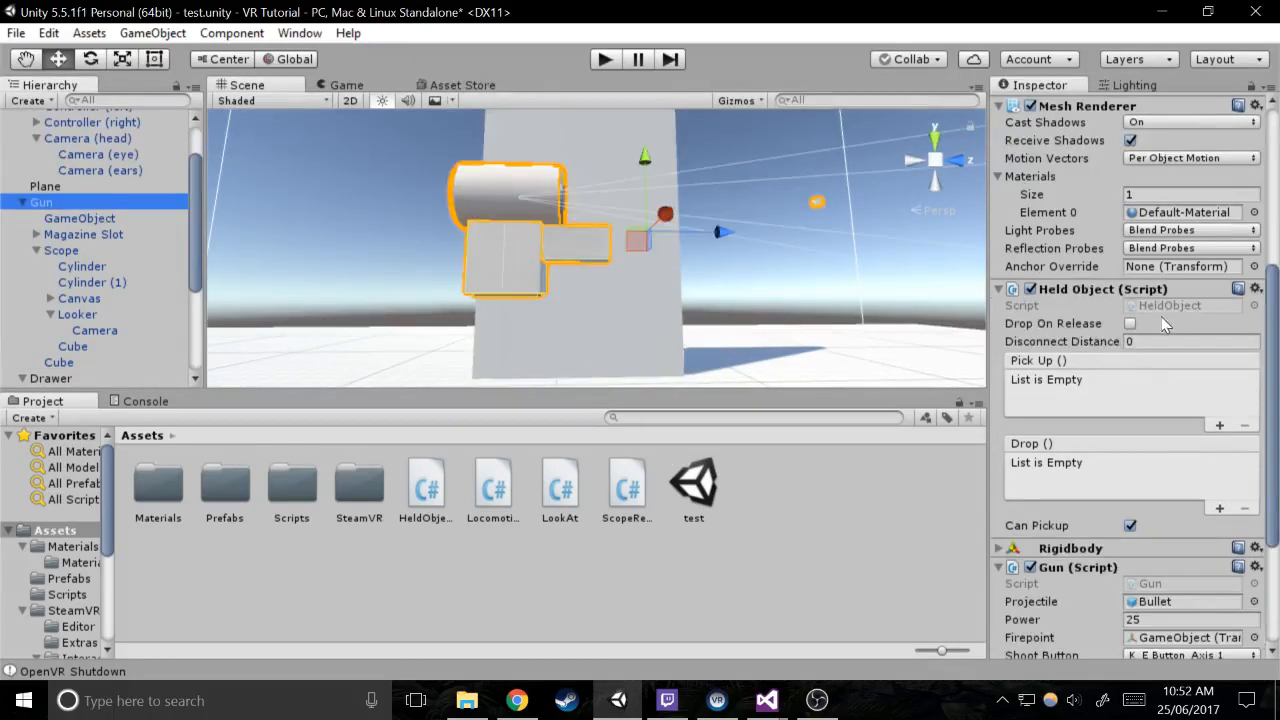
double_click(1172, 302)
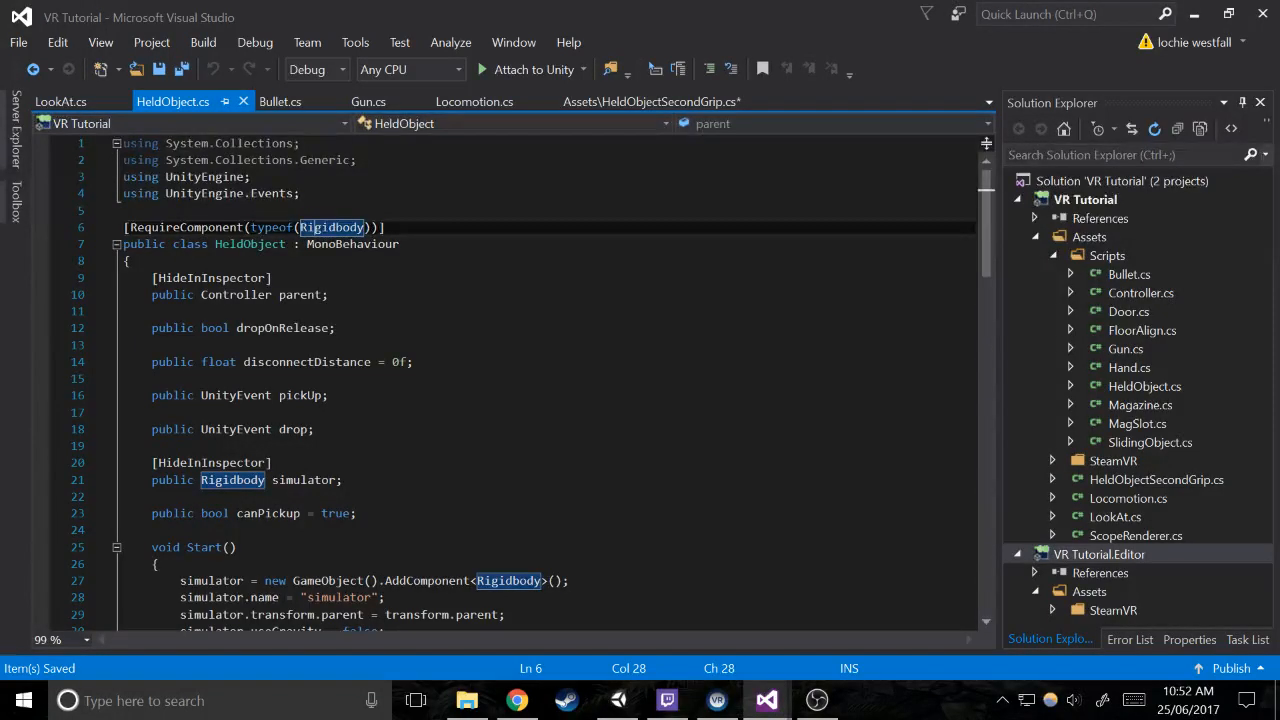
Declare a public HeldObjectSecondGrip field named secondGrip between simulator and canPickup, and save the HeldObject script
left_click(374, 495)
key("Return")
type("public ")
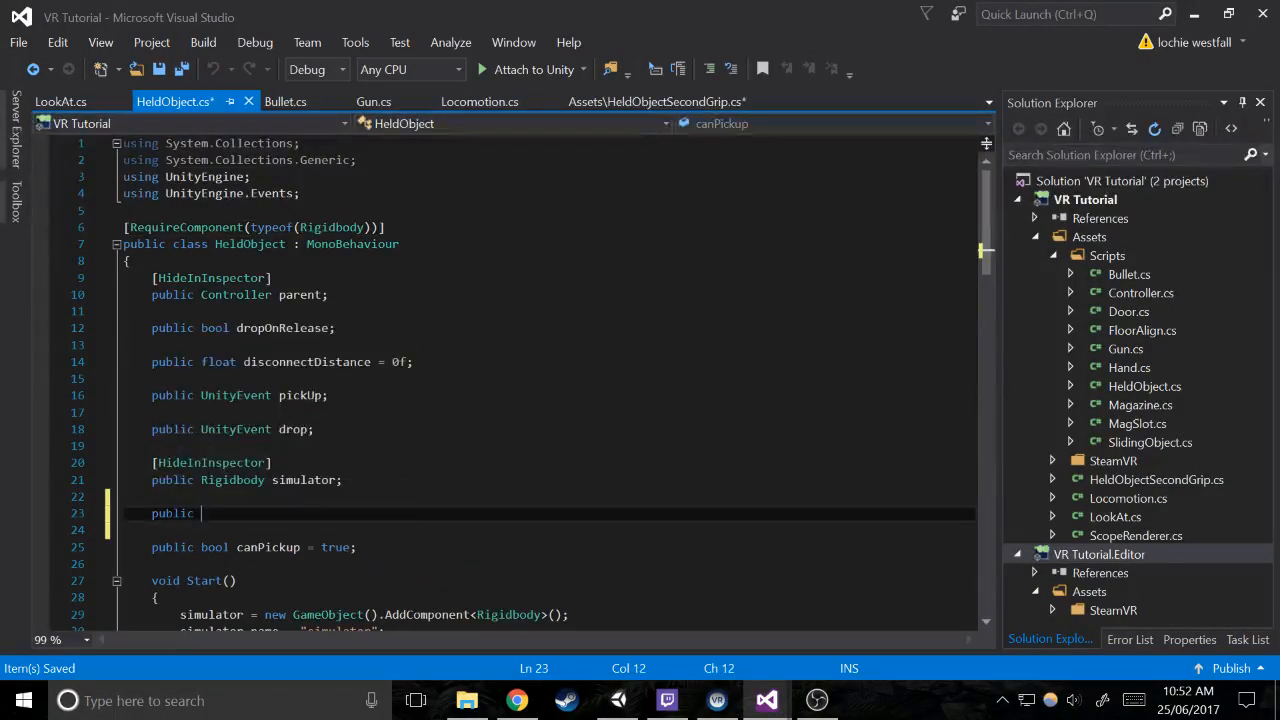
type("held")
key("Down")
key("space")
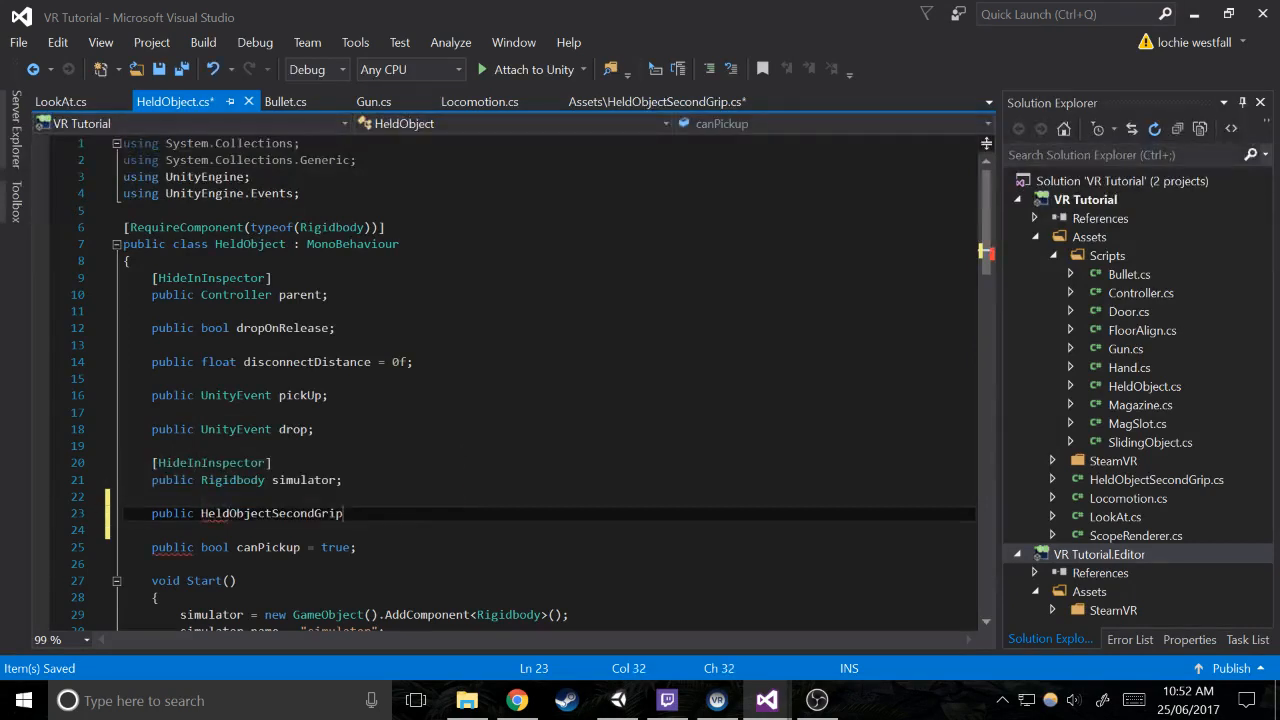
type("seco")
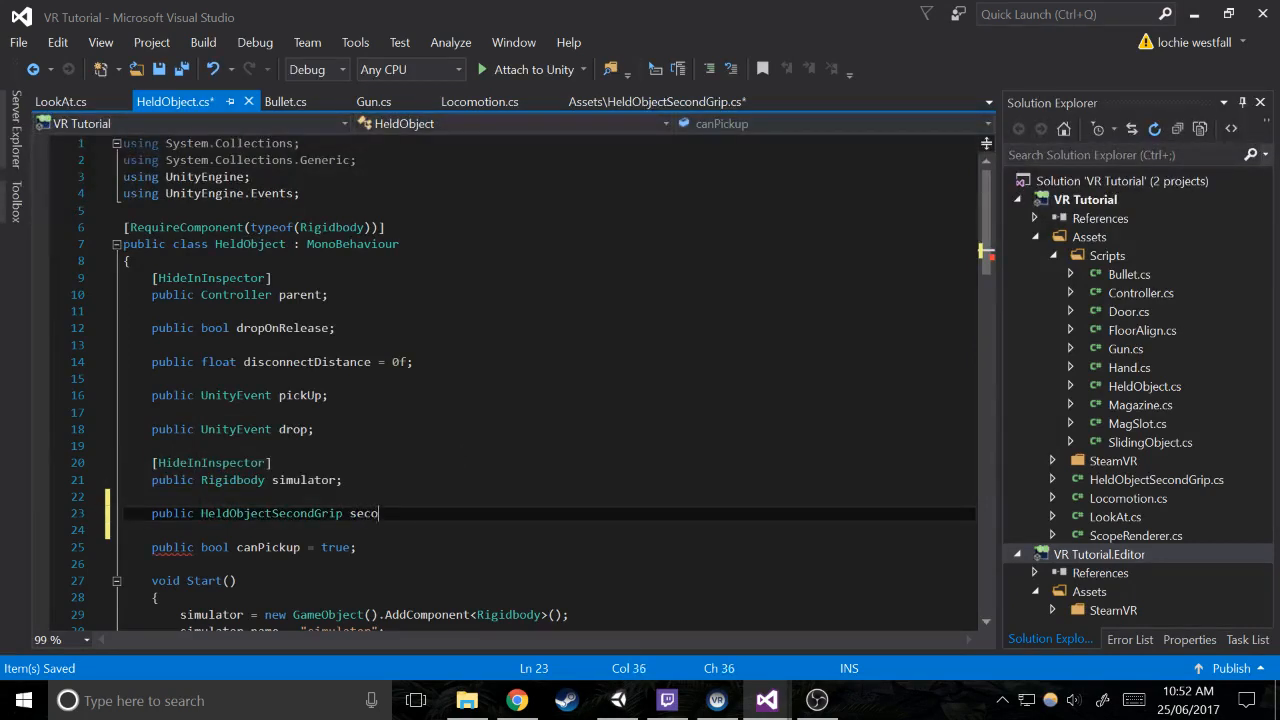
type("ndGrip;")
key("ctrl+s")
In Update, add an if (secondGrip != null) block after the disconnectDistance check, inside the parent check
scroll(532, 383, "down", 5)
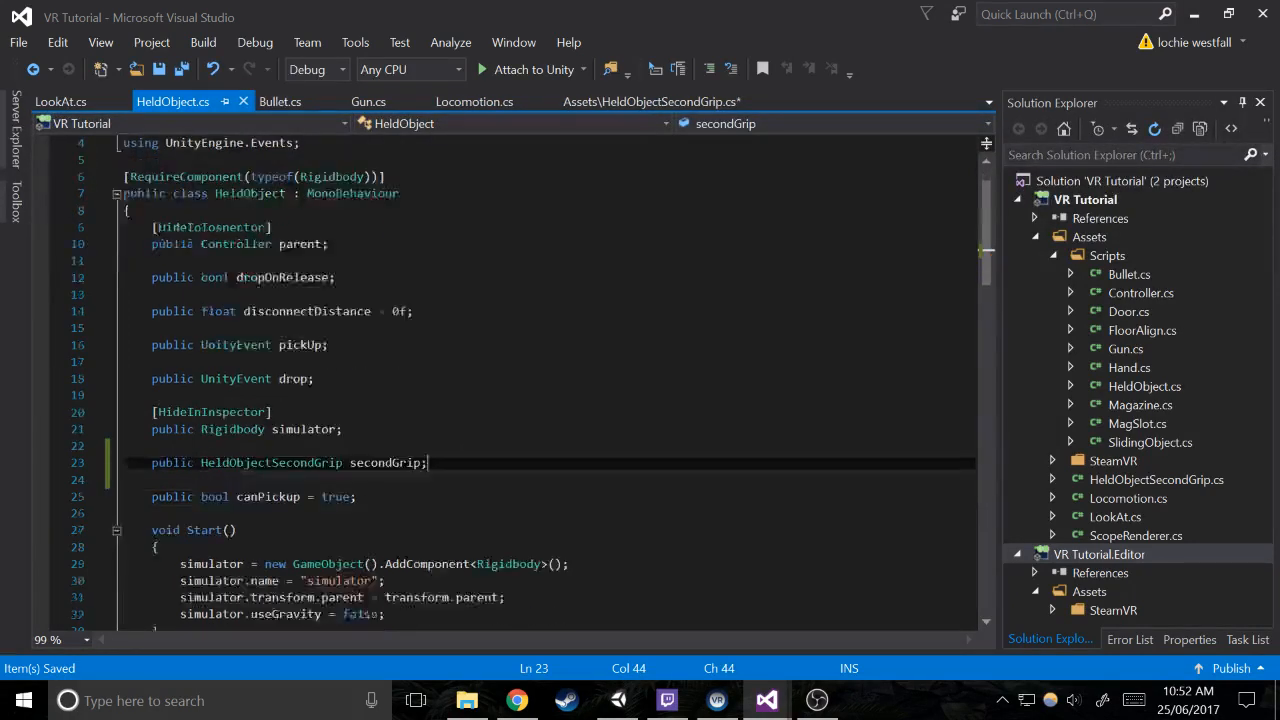
scroll(532, 383, "down", 4)
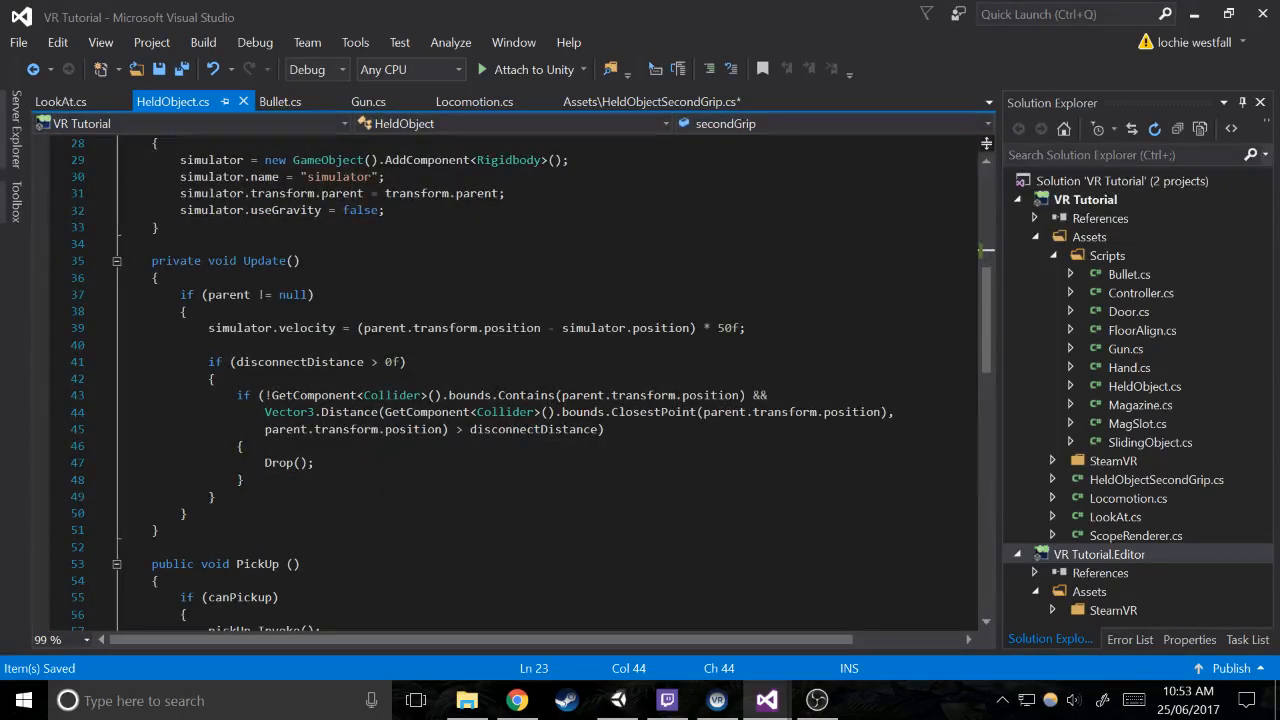
left_click(218, 497)
key("Return")
key("Return")
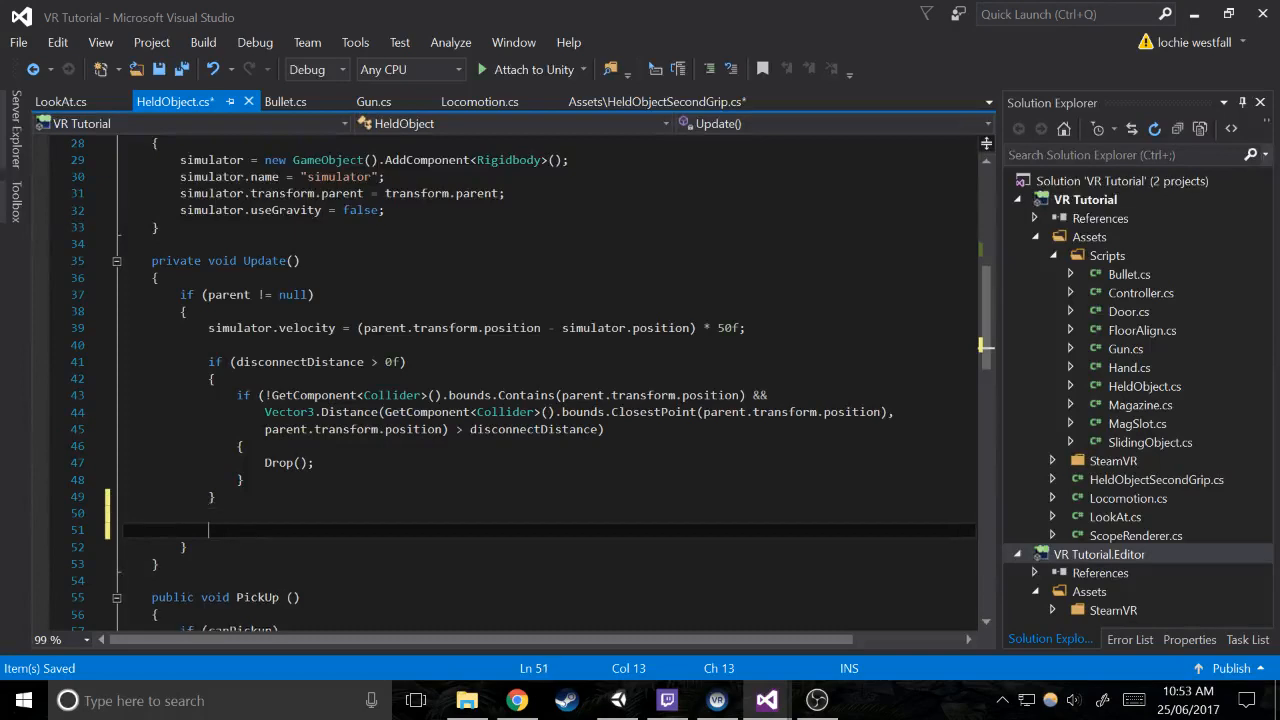
type("if (secondGrip != null)")
key("Return")
type("{")
key("Return")
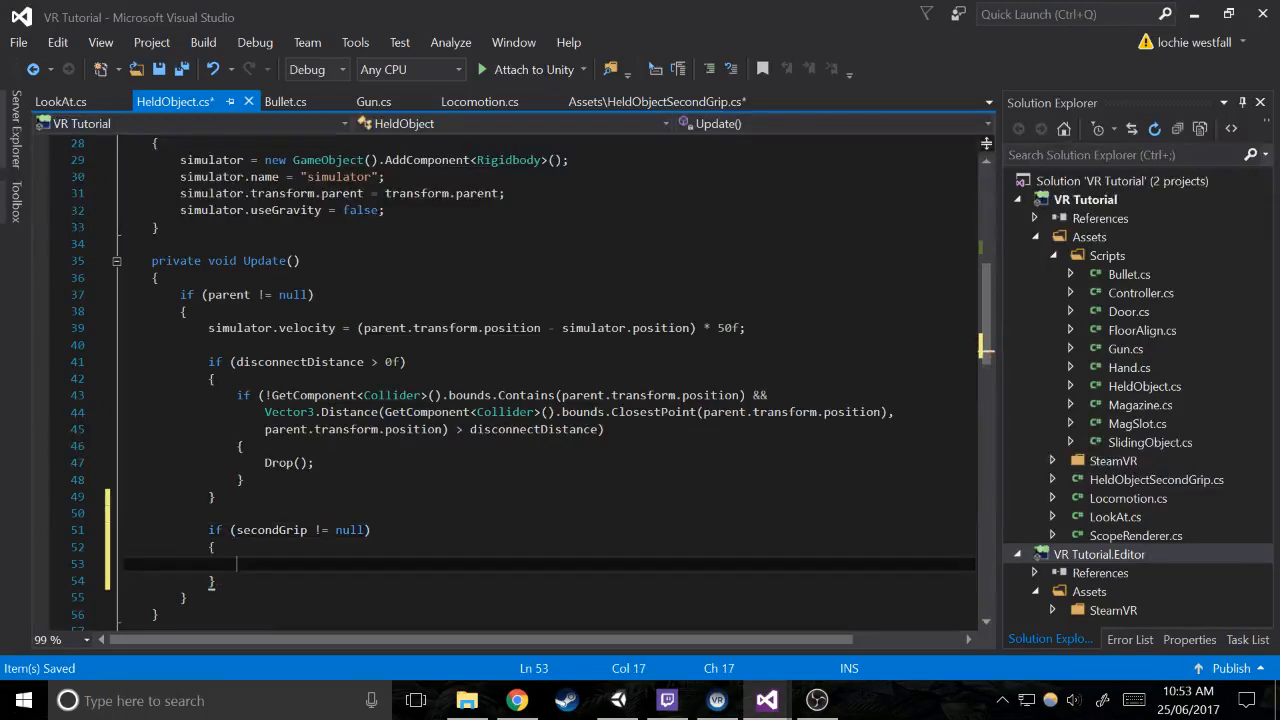
Extend the secondGrip null check's condition with && secondGrip.GetComponent
left_click(364, 530)
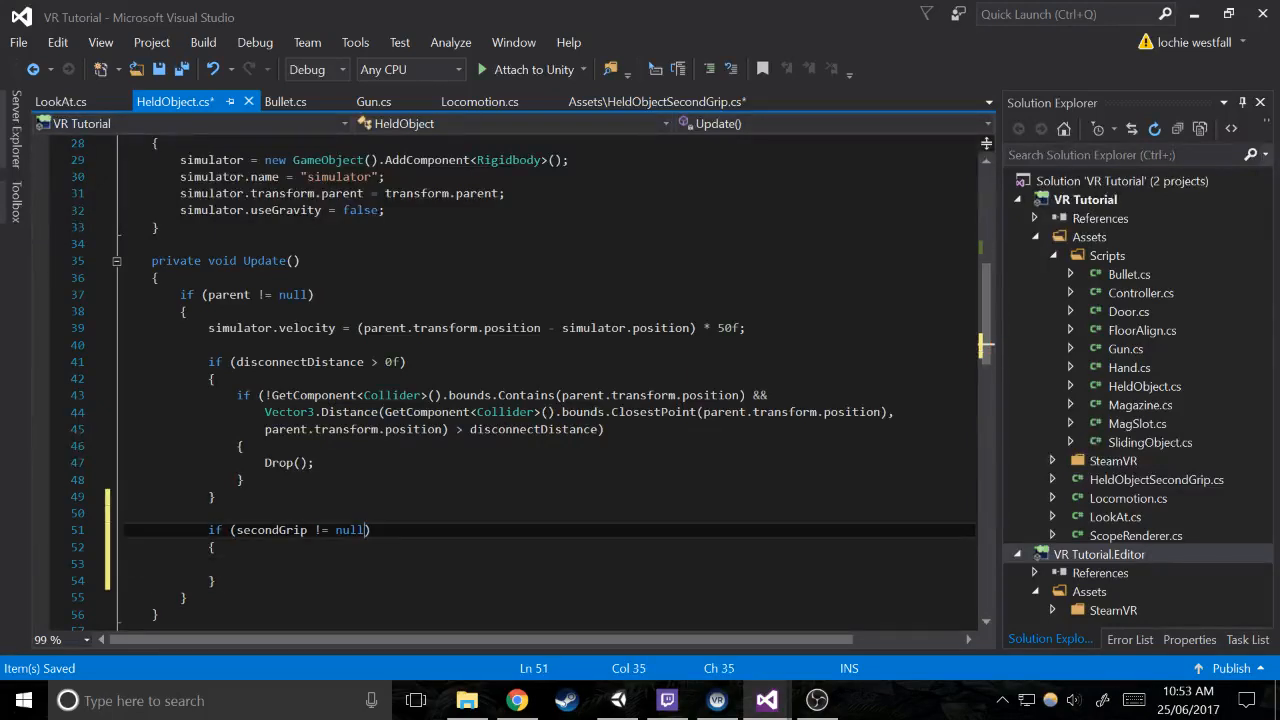
type("?")
key("BackSpace")
type("&& secondGrip.")
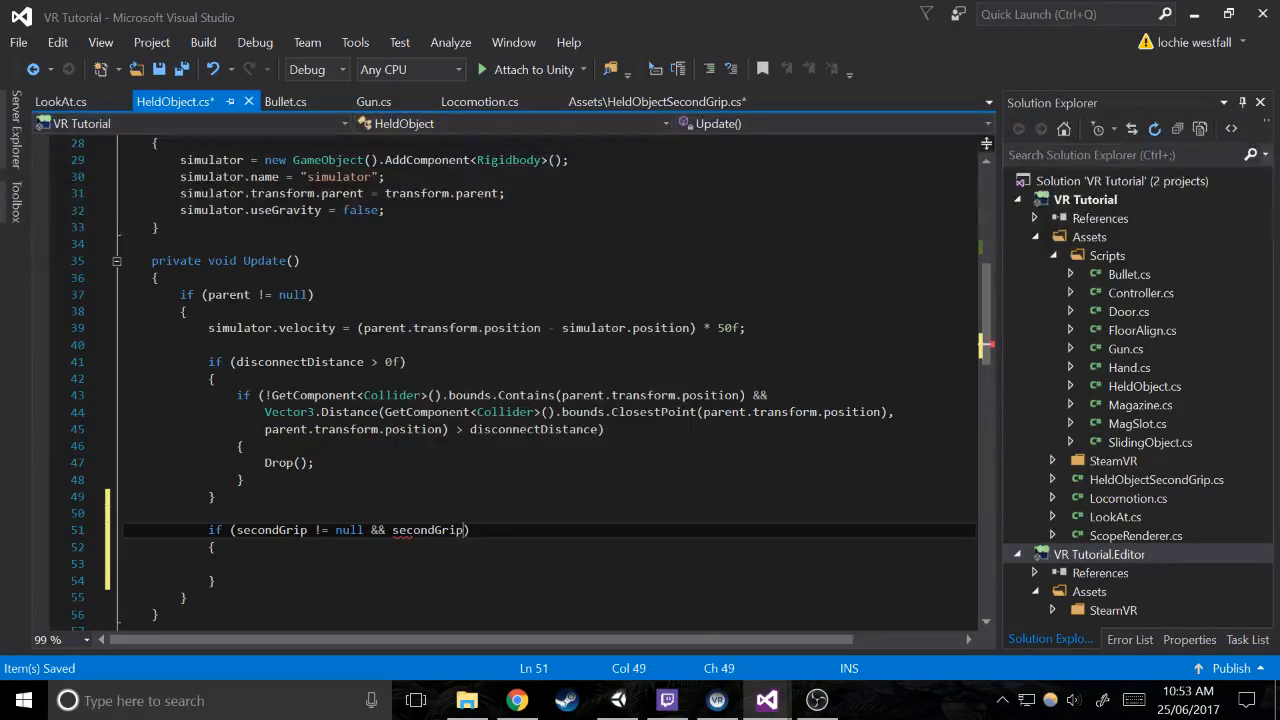
type("getc")
key("Tab")
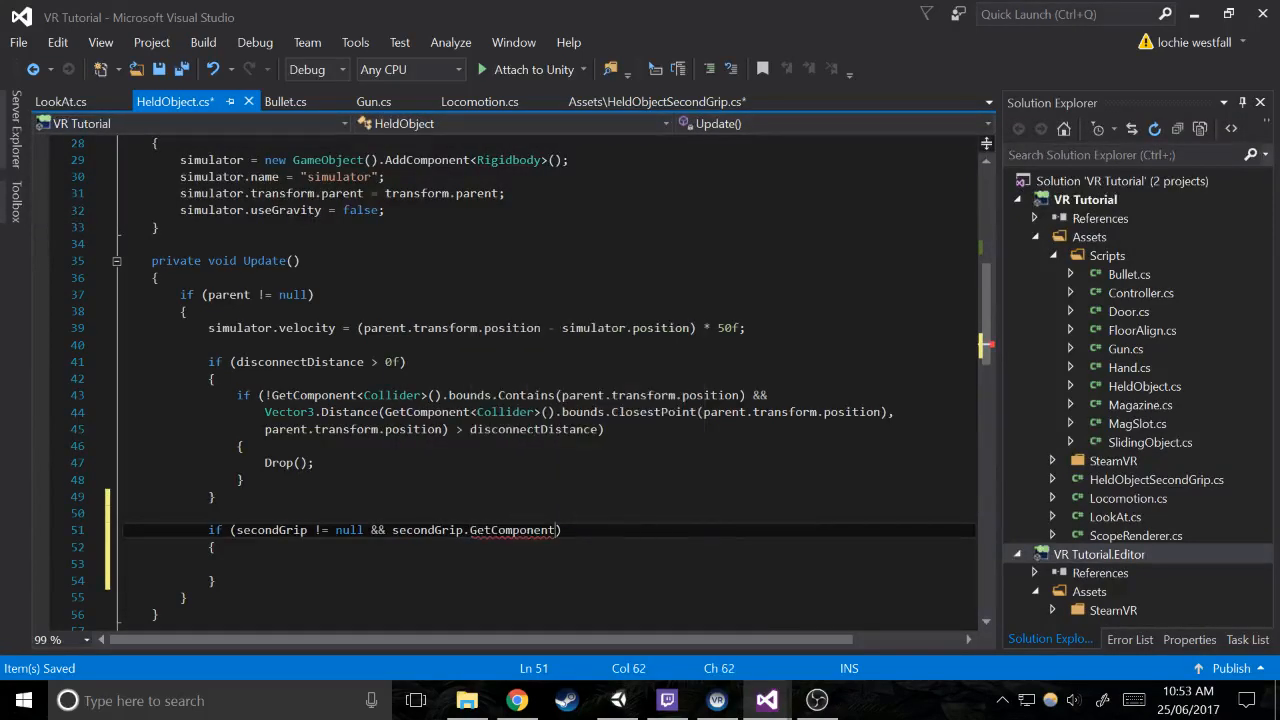
Complete the added condition with <HeldObject>().parent != null and go to the empty line in the block's body
type("<>heldObjectSecondGrip")
key("BackSpace")
key("BackSpace")
key("BackSpace")
key("BackSpace")
key("BackSpace")
key("BackSpace")
key("BackSpace")
key("BackSpace")
key("BackSpace")
key("BackSpace")
key("BackSpace")
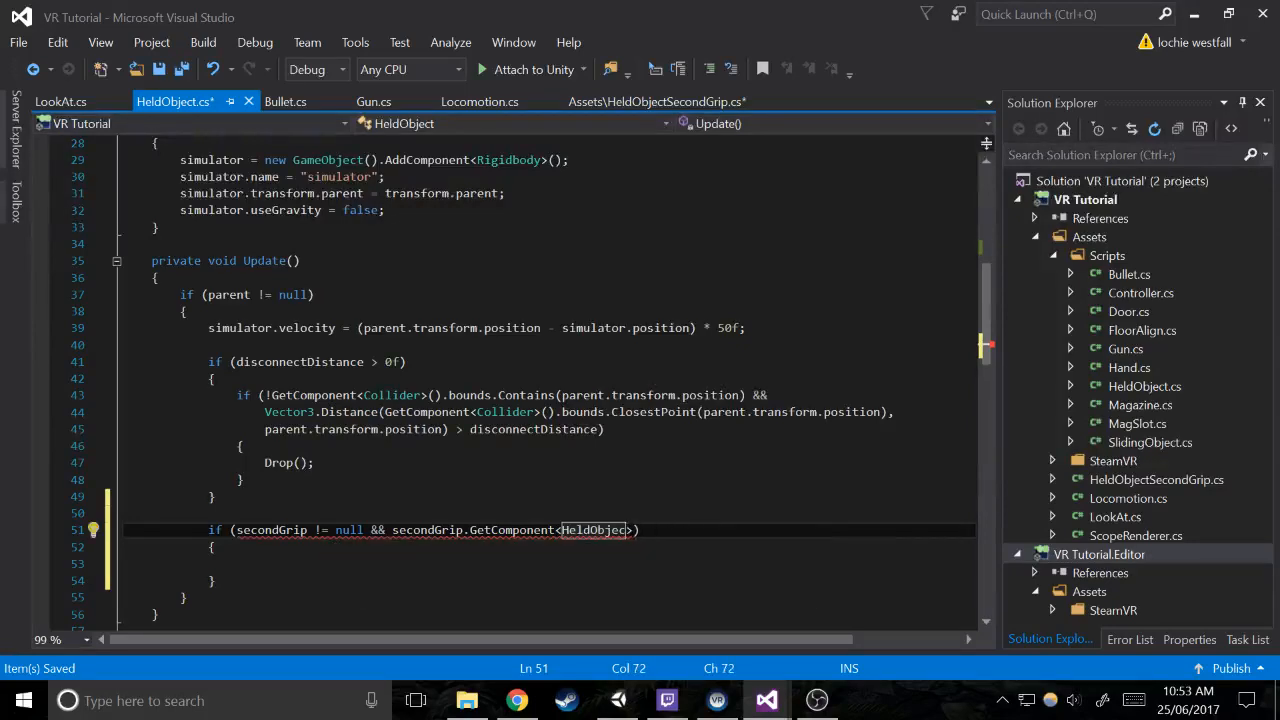
type("t>")
type("().parent ")
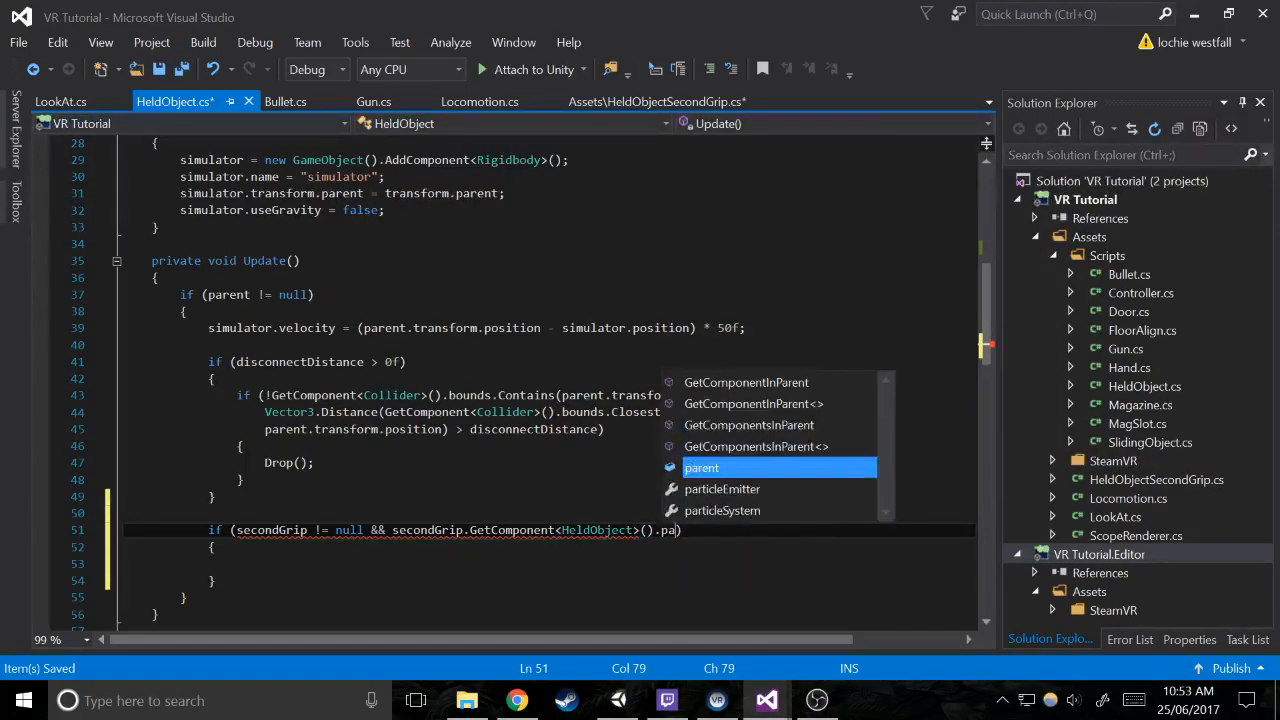
type("!=")
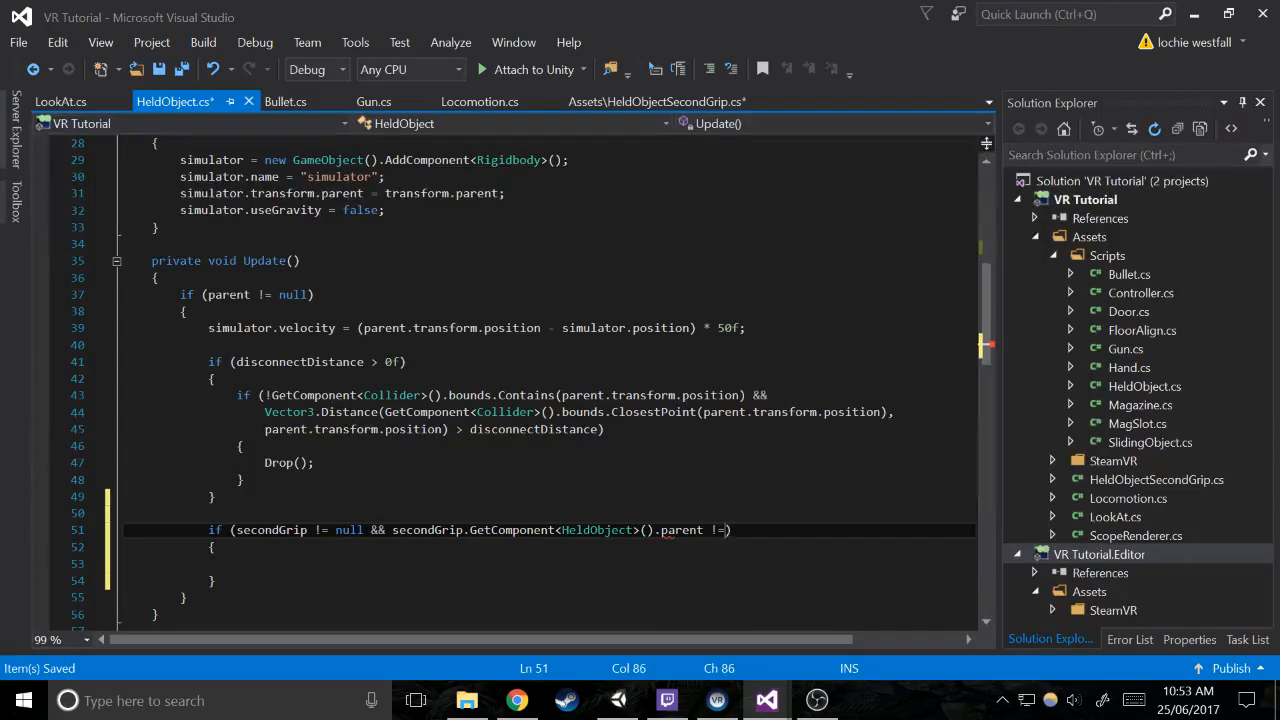
type(" null")
key("Down")
key("Down")
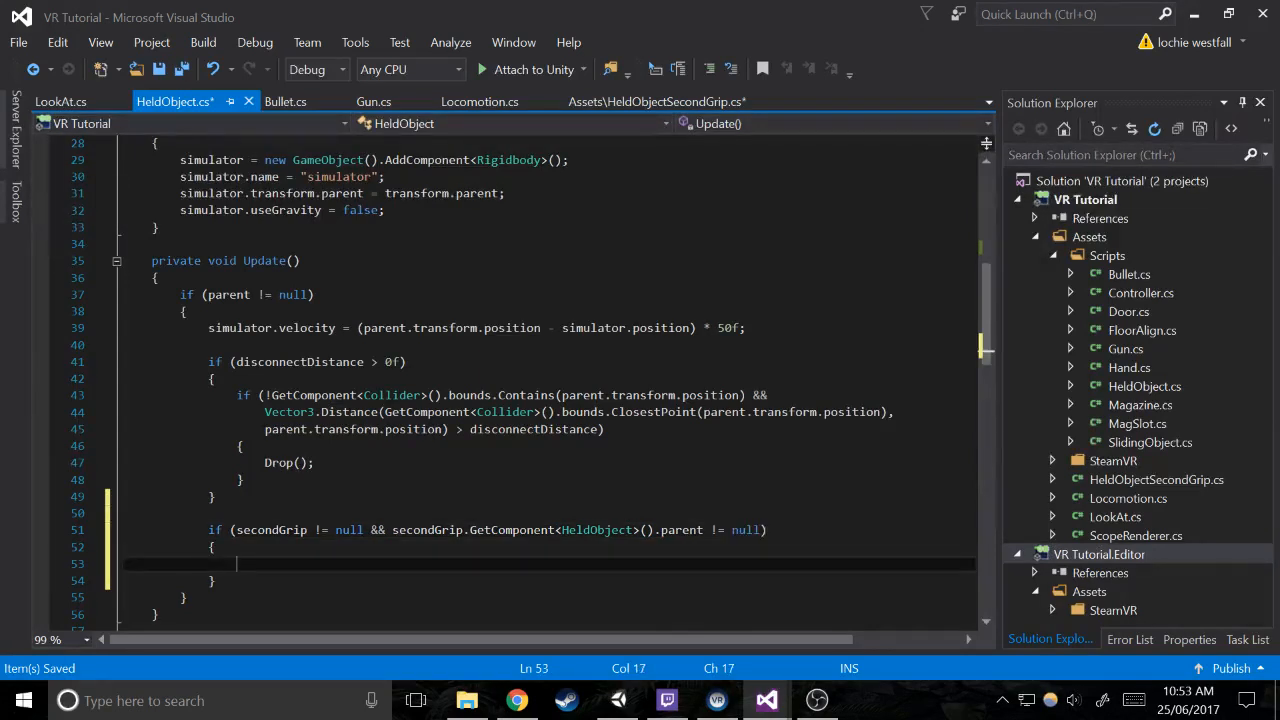
Start a transform.LookAt call inside the block, trying secondGrip.transform as its target before removing that target's ending
type("transform.loo")
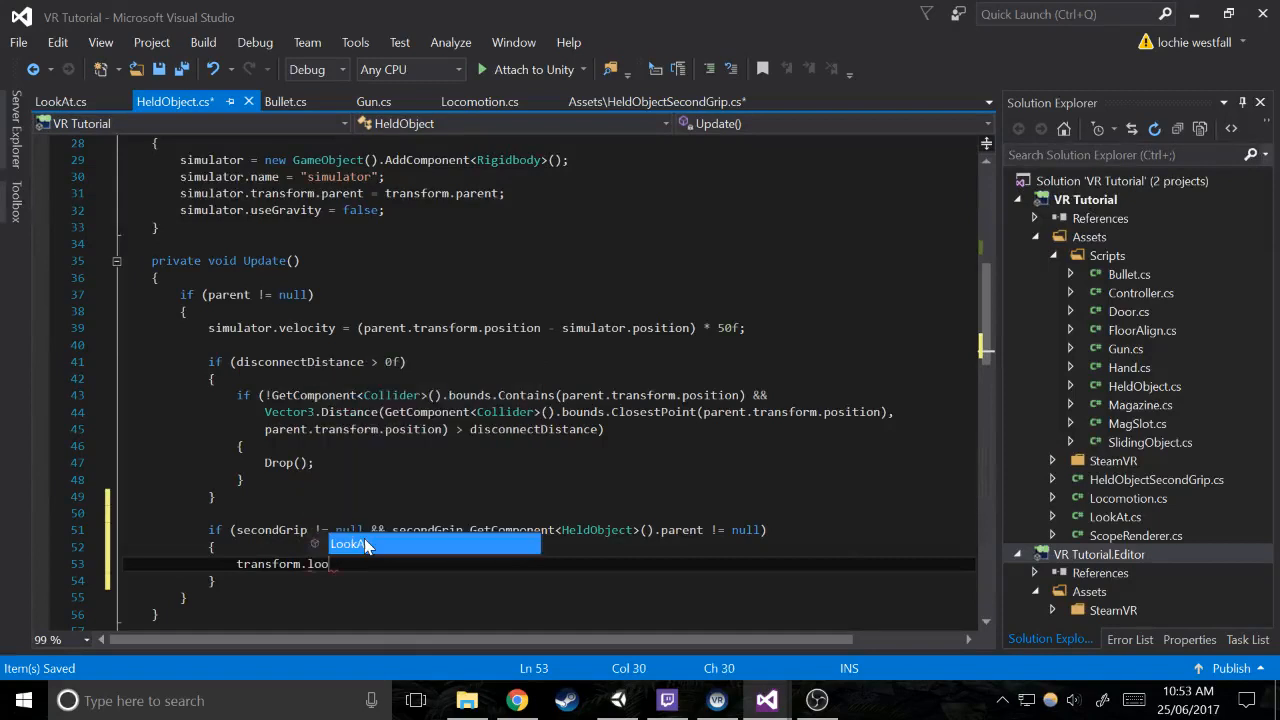
key("Tab")
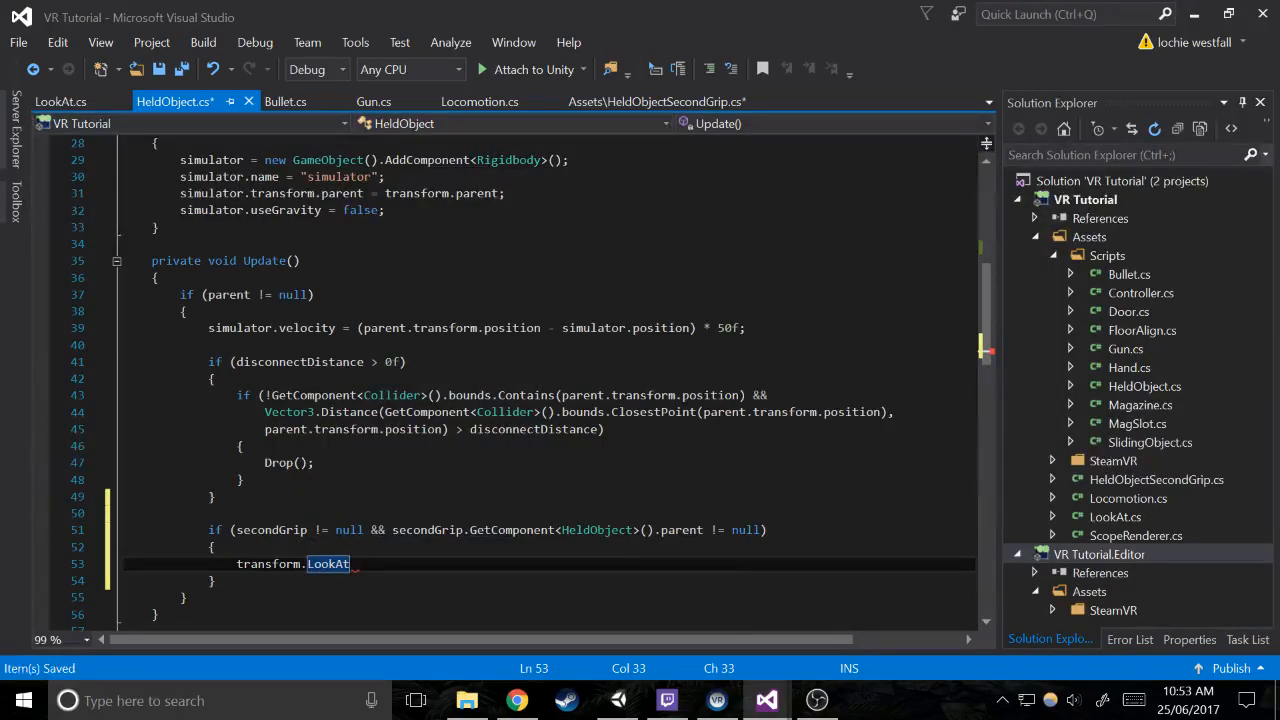
type("(sec")
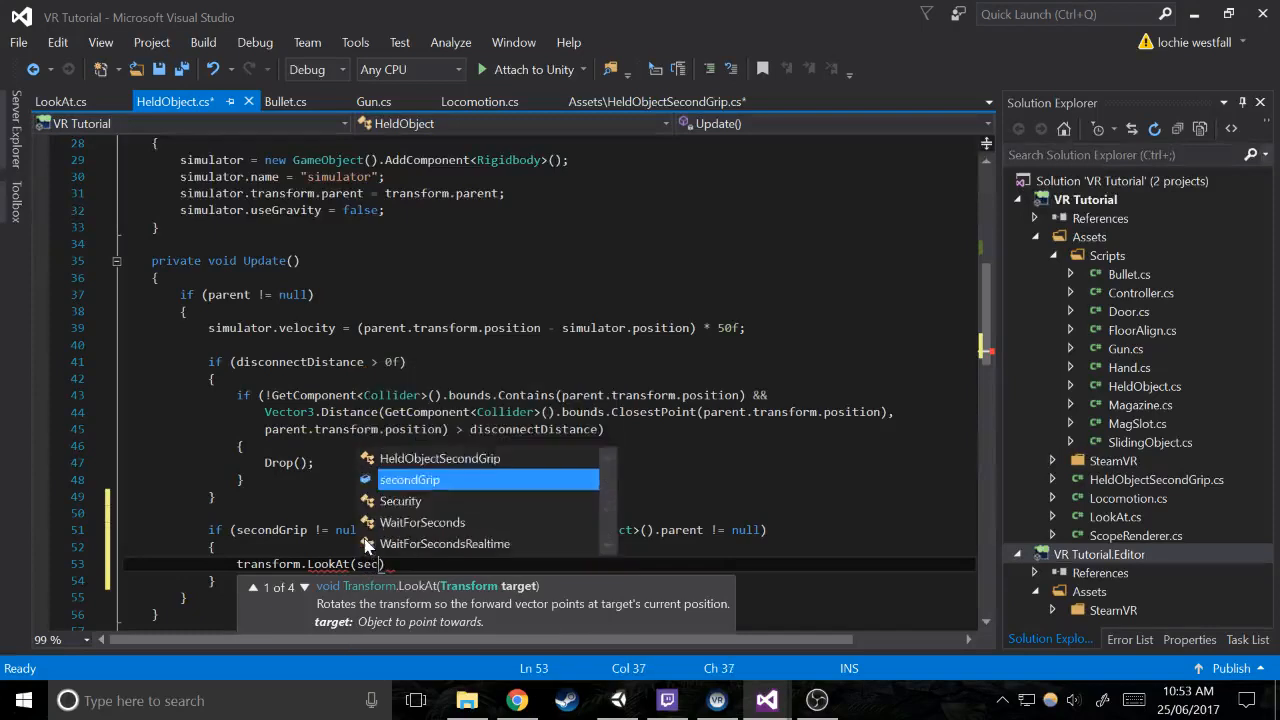
type("ondGrip.transform")
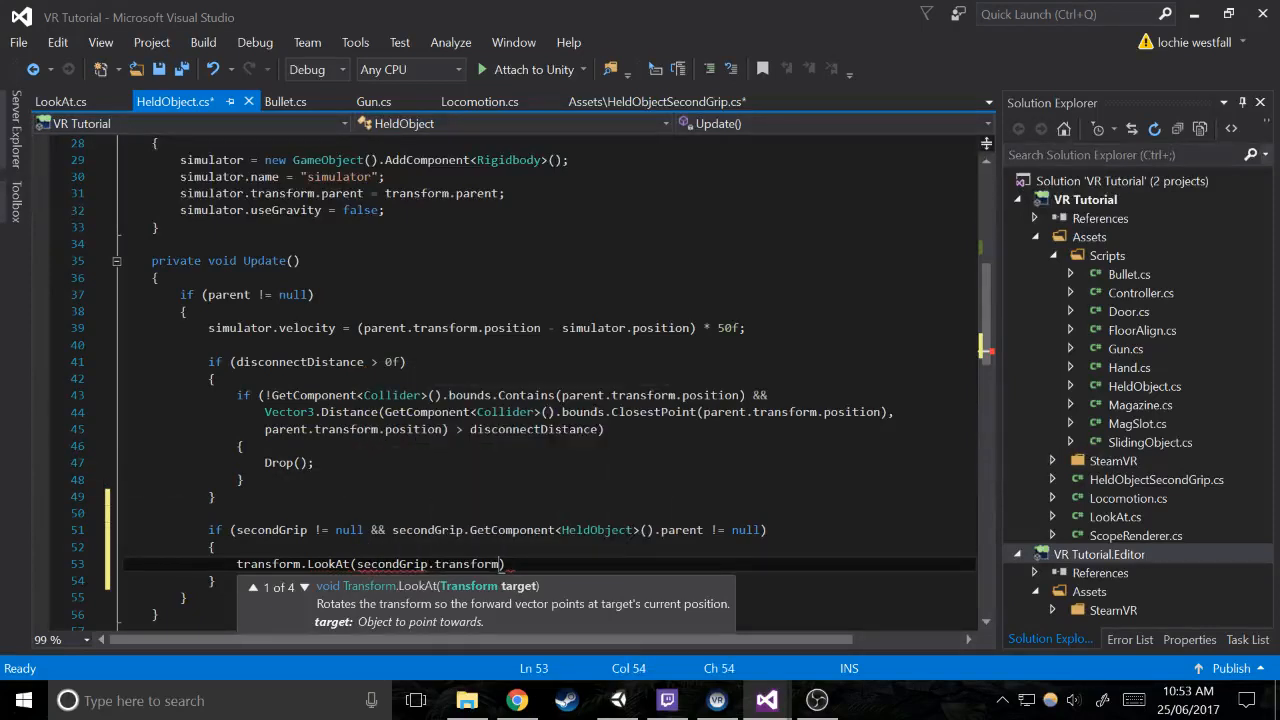
type(".p")
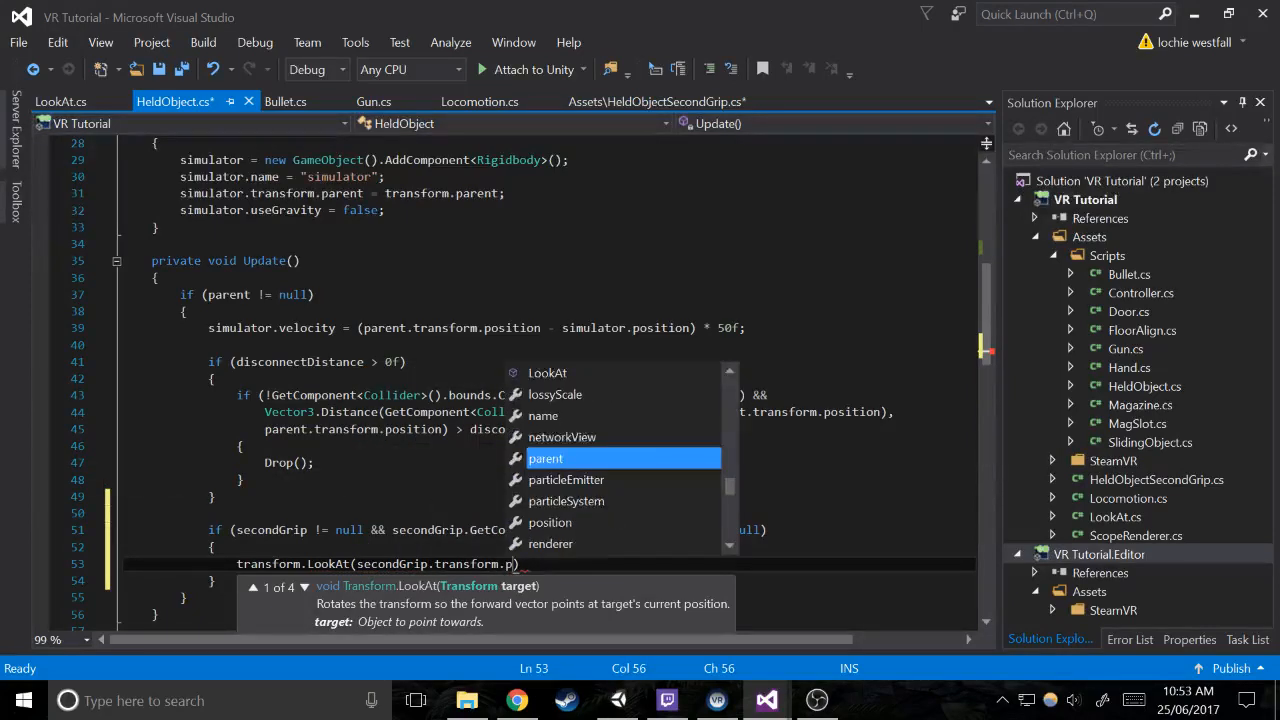
key("BackSpace")
key("BackSpace")
key("BackSpace")
key("BackSpace")
key("BackSpace")
key("BackSpace")
key("BackSpace")
key("BackSpace")
key("BackSpace")
key("BackSpace")
key("BackSpace")
key("BackSpace")
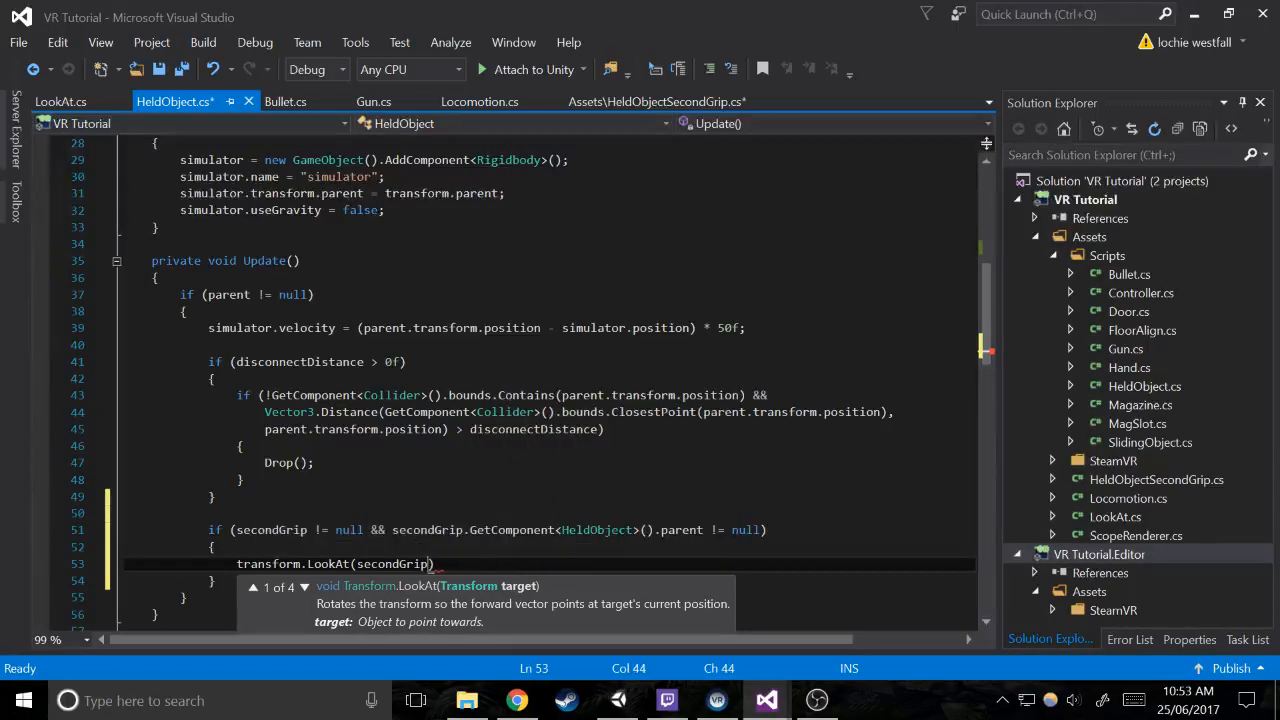
key("BackSpace")
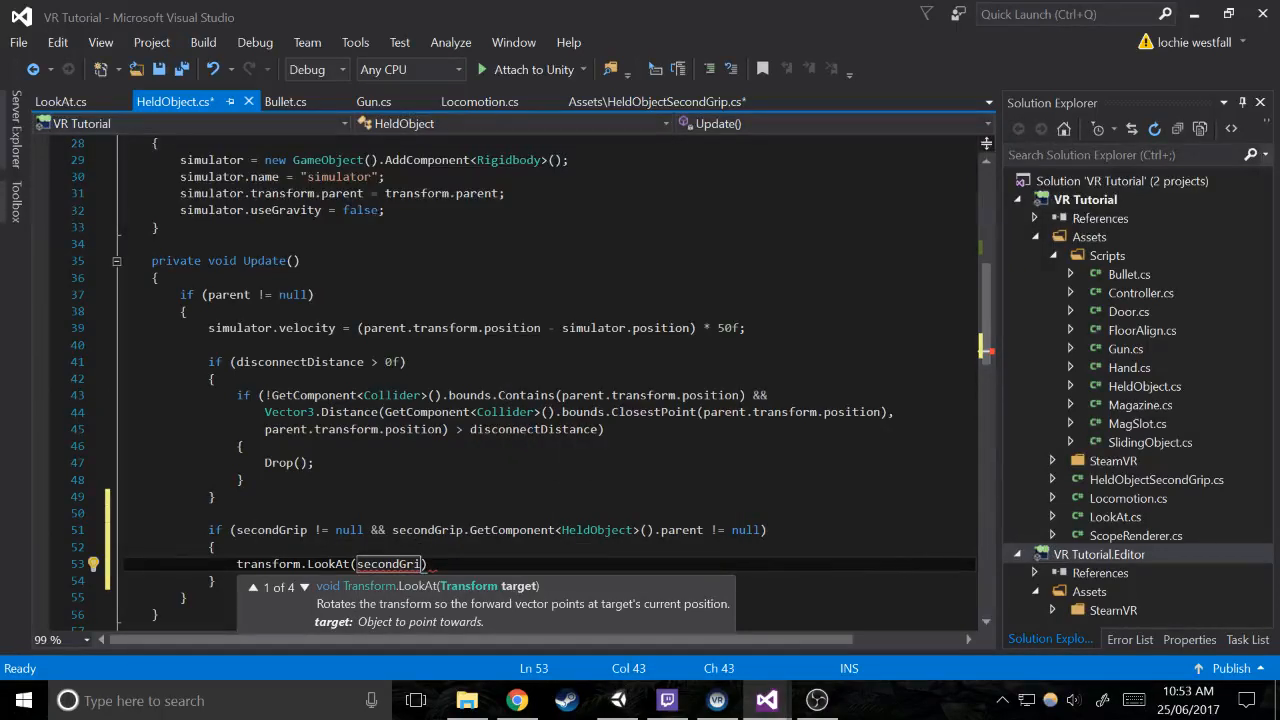
Replace the LookAt argument with secondGrip.GetComponent<HeldObject>().parent from the condition, followed by .transform.position
left_click_drag(392, 530, 656, 530)
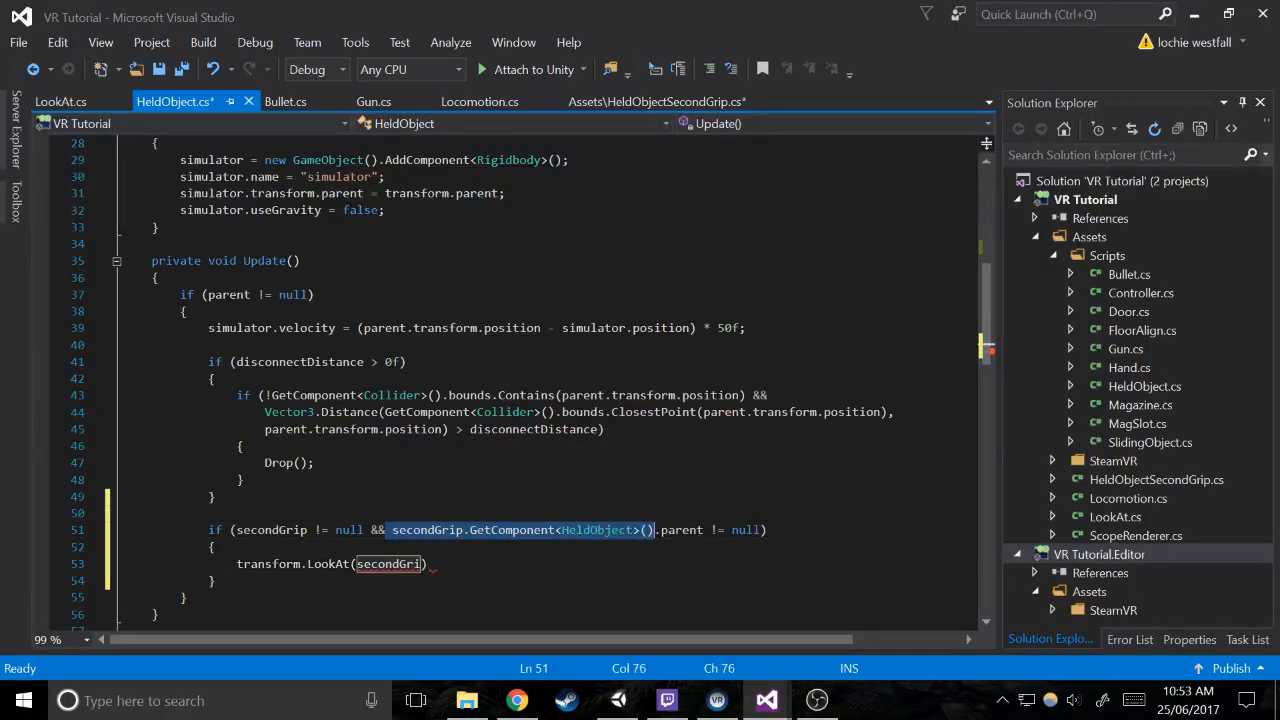
double_click(389, 564)
type("secondGrip.GetComponent<HeldObject>().parent")
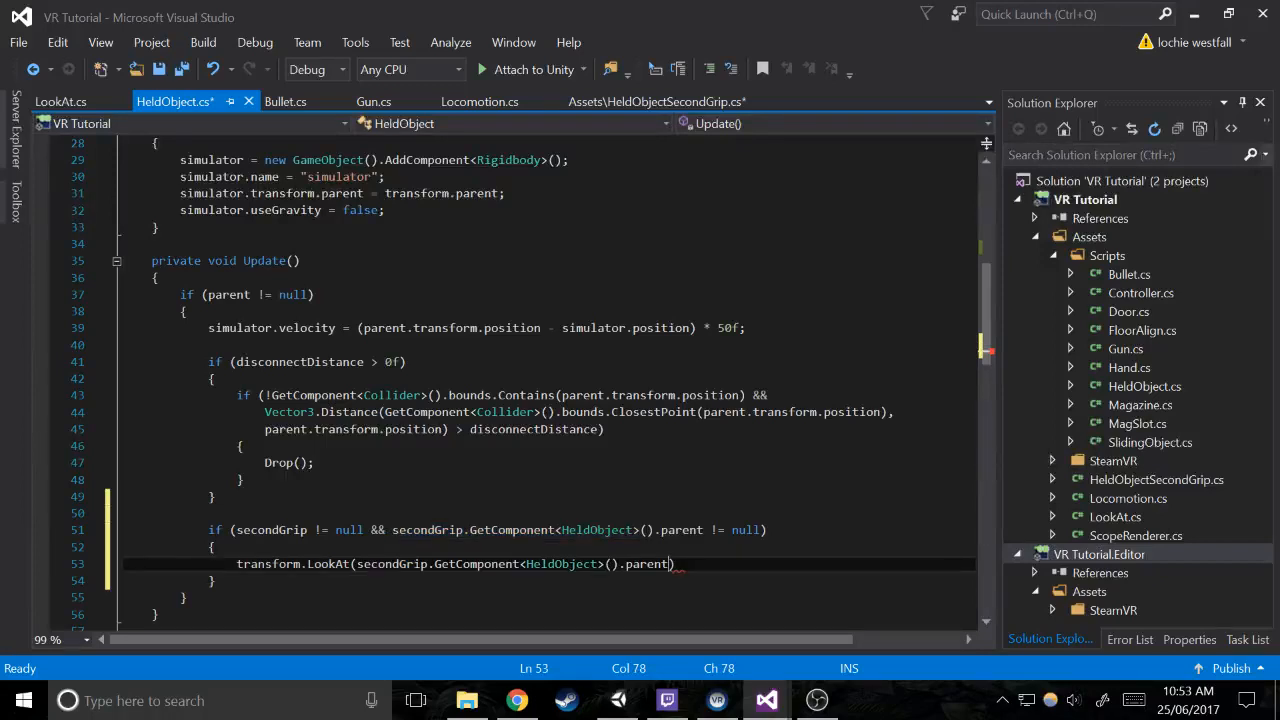
type(".pos")
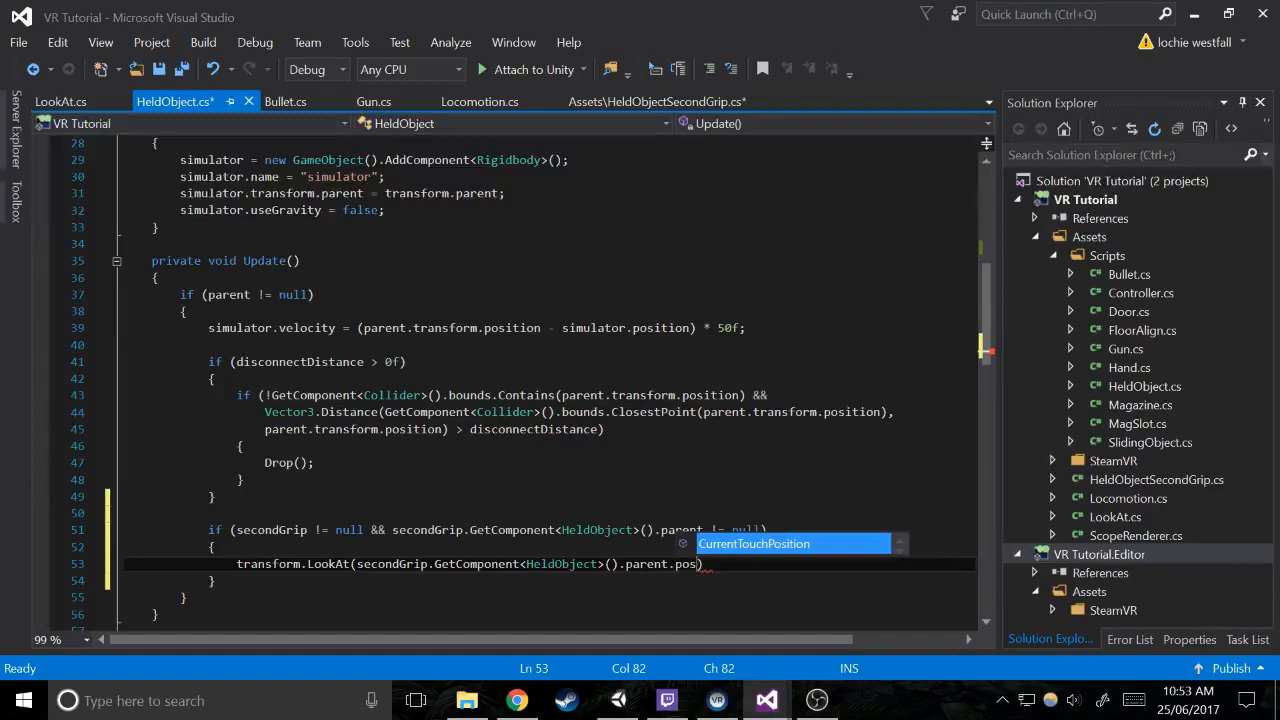
key("BackSpace")
key("BackSpace")
key("BackSpace")
type("transform.")
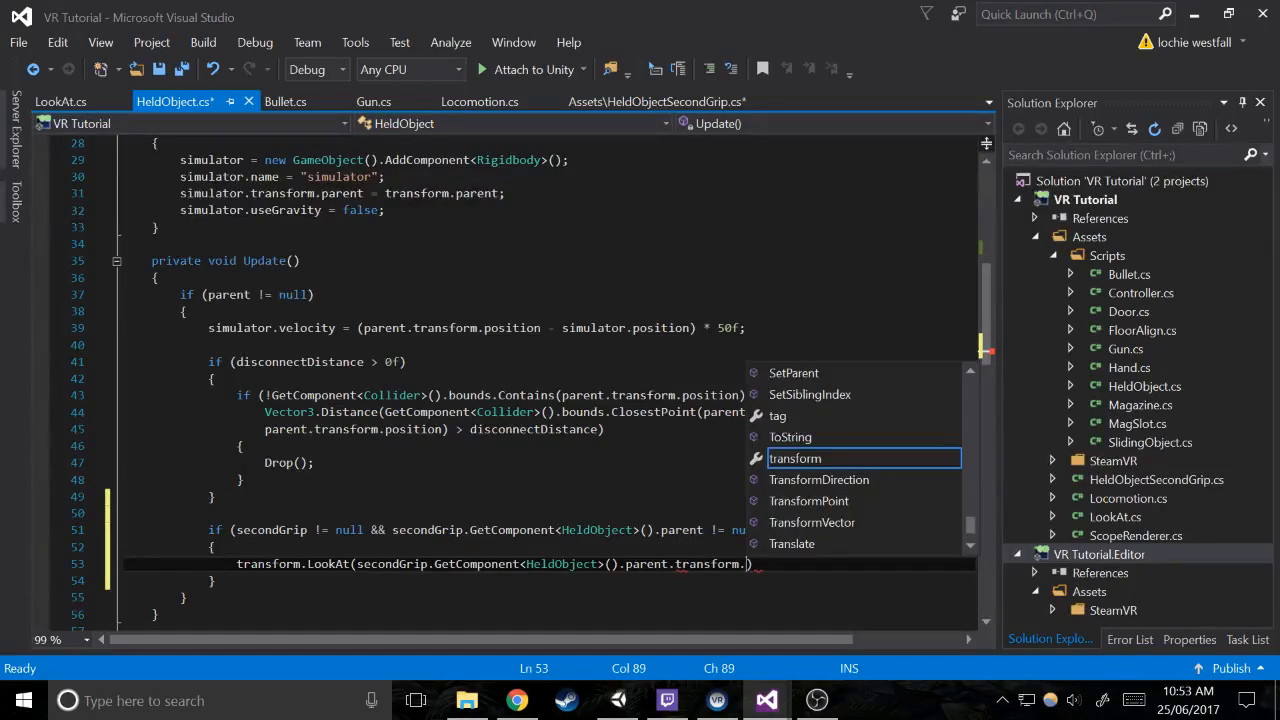
type("position)")
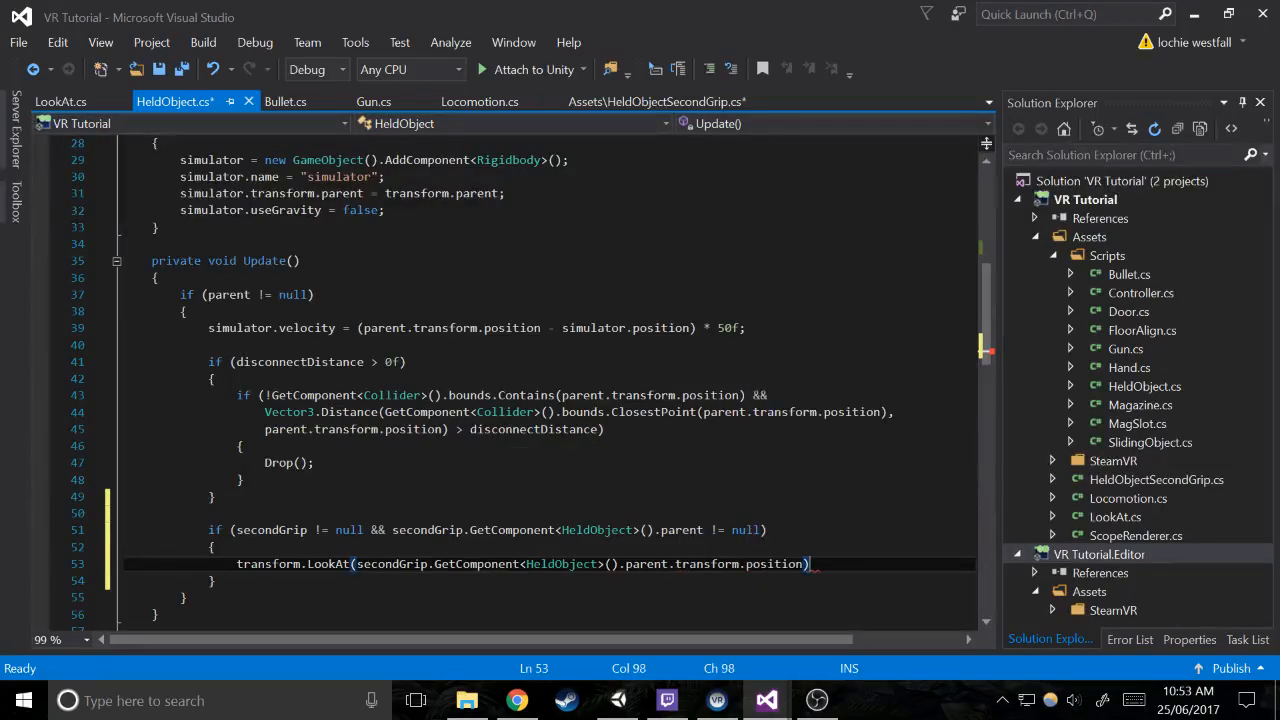
type(";")
End the LookAt statement with a semicolon, add + secondGrip.offset to its argument, and save the script
key("Left")
key("Left")
type("+ secondGrip.o")
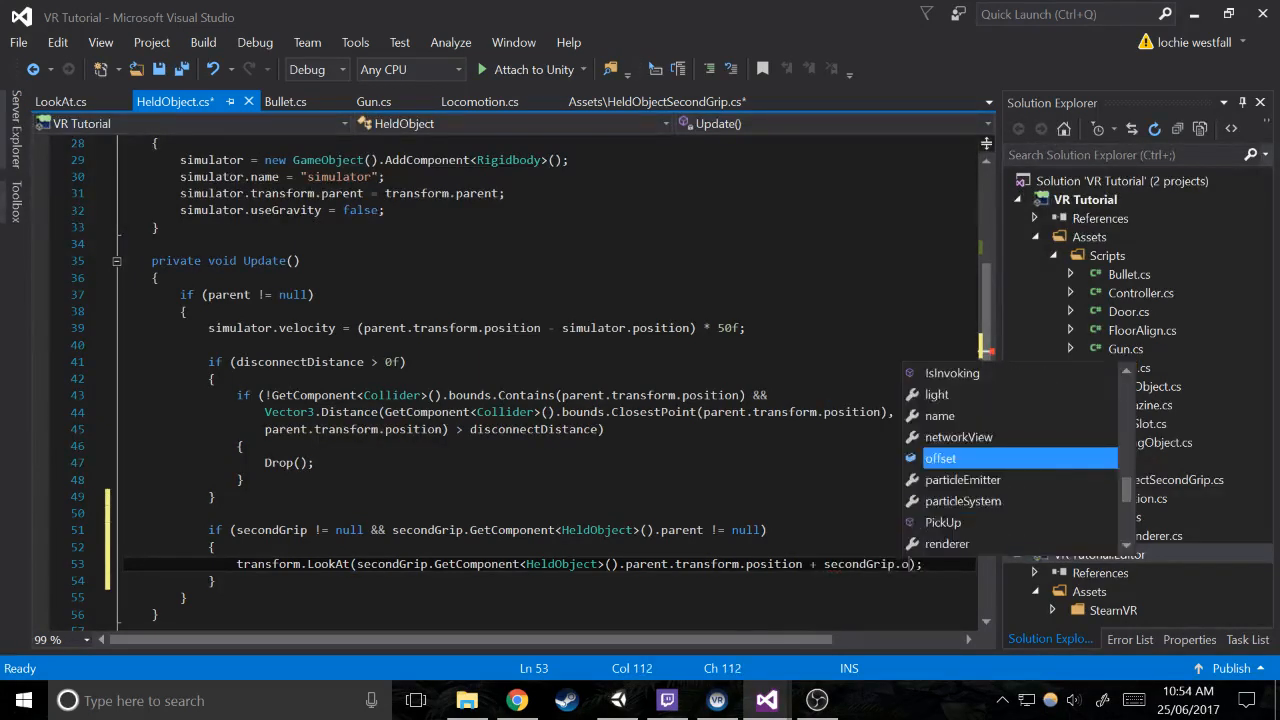
key("Tab")
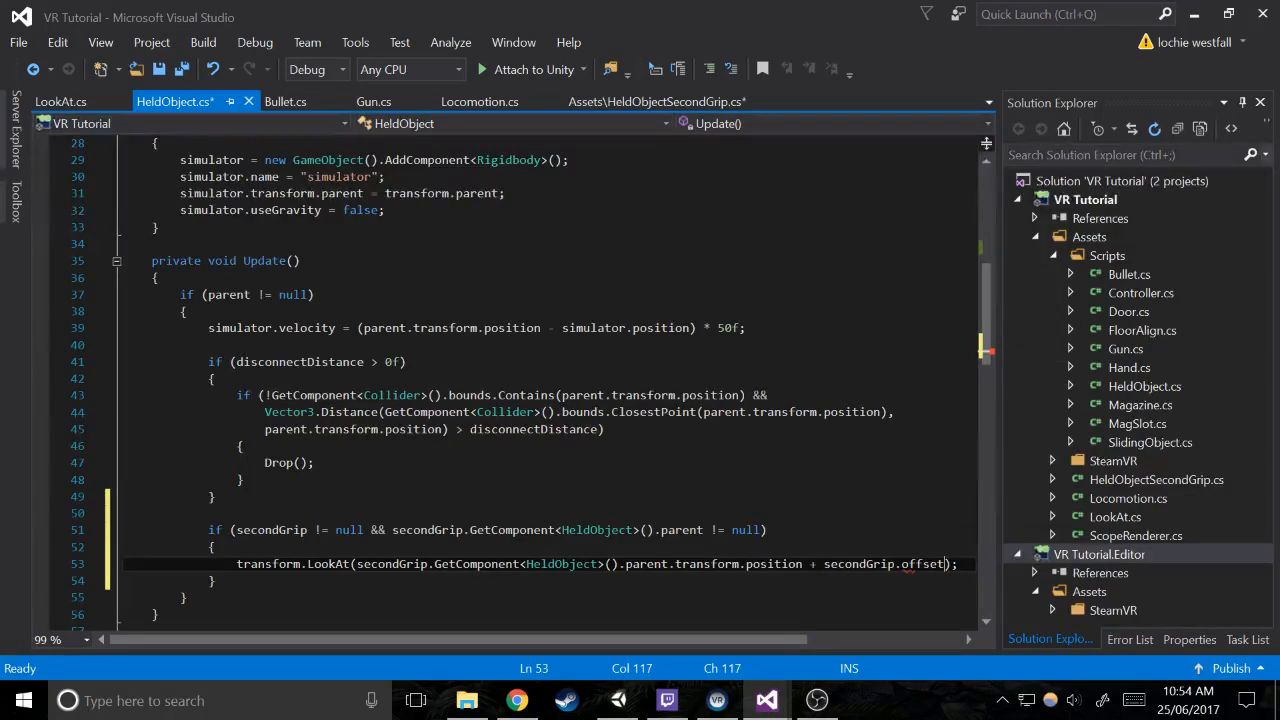
key("ctrl+s")
left_click(244, 480)
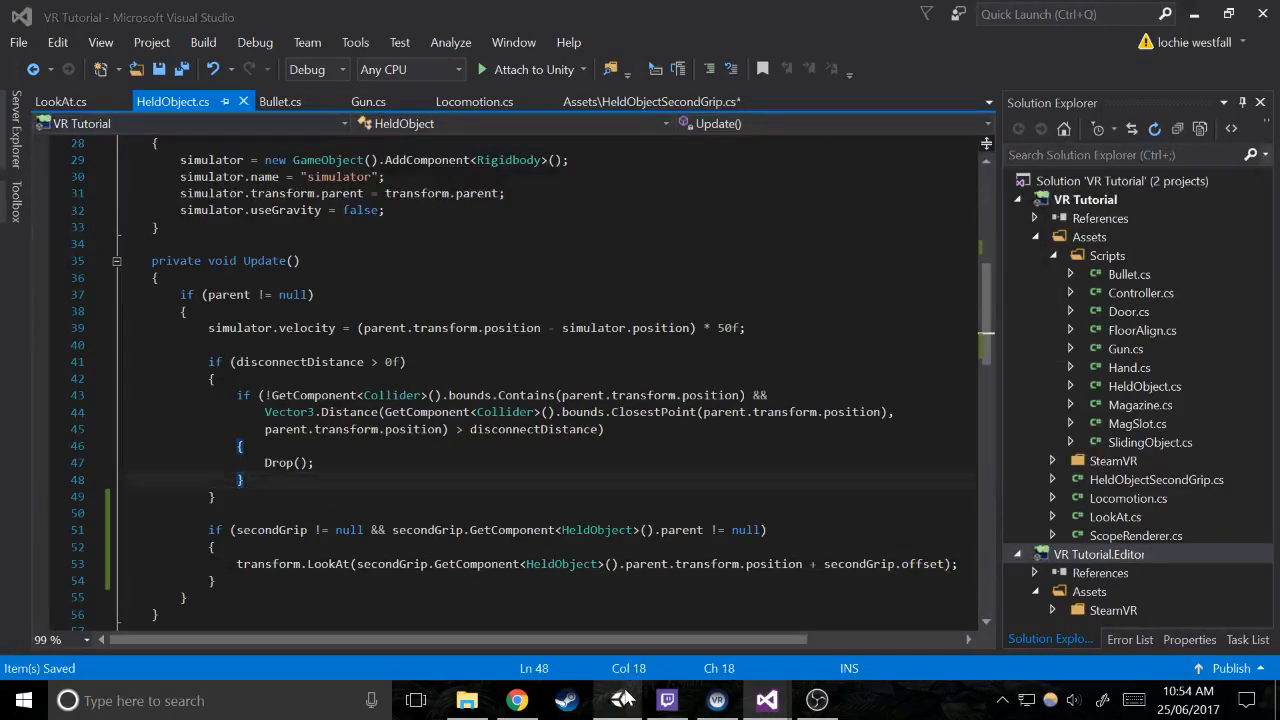
Check the Gun's Held Object component in Unity, and go back to HeldObjectSecondGrip.cs in Visual Studio
left_click(618, 700)
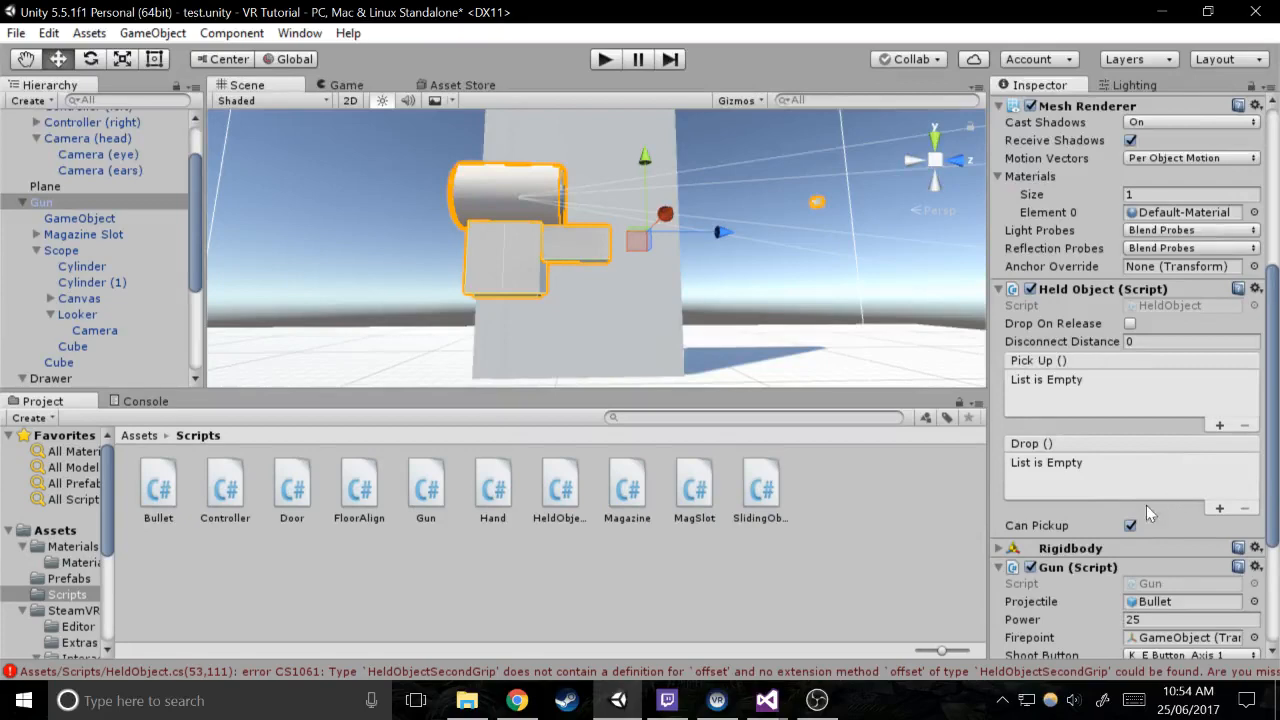
scroll(1190, 492, "down", 3)
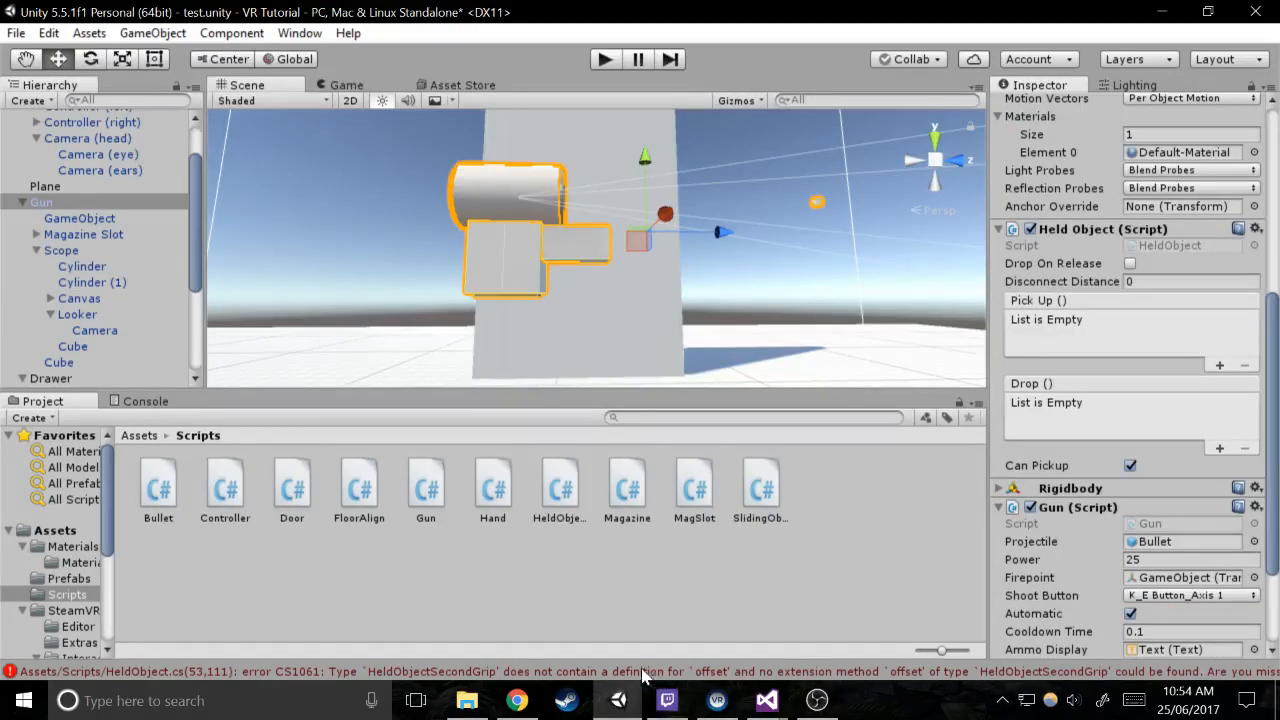
left_click(767, 700)
left_click(652, 101)
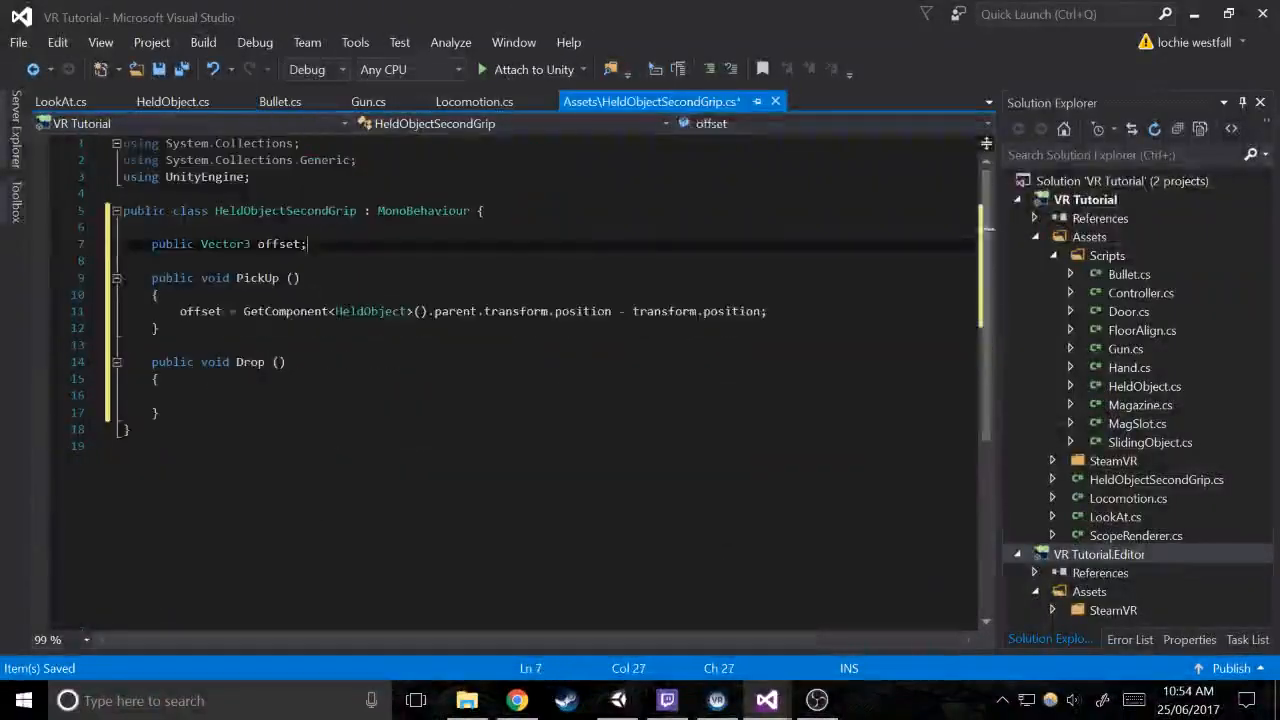
Close HeldObjectSecondGrip.cs and check the Held Object components of the Gun and its barrel Cube in Unity
left_click(300, 278)
left_click(770, 101)
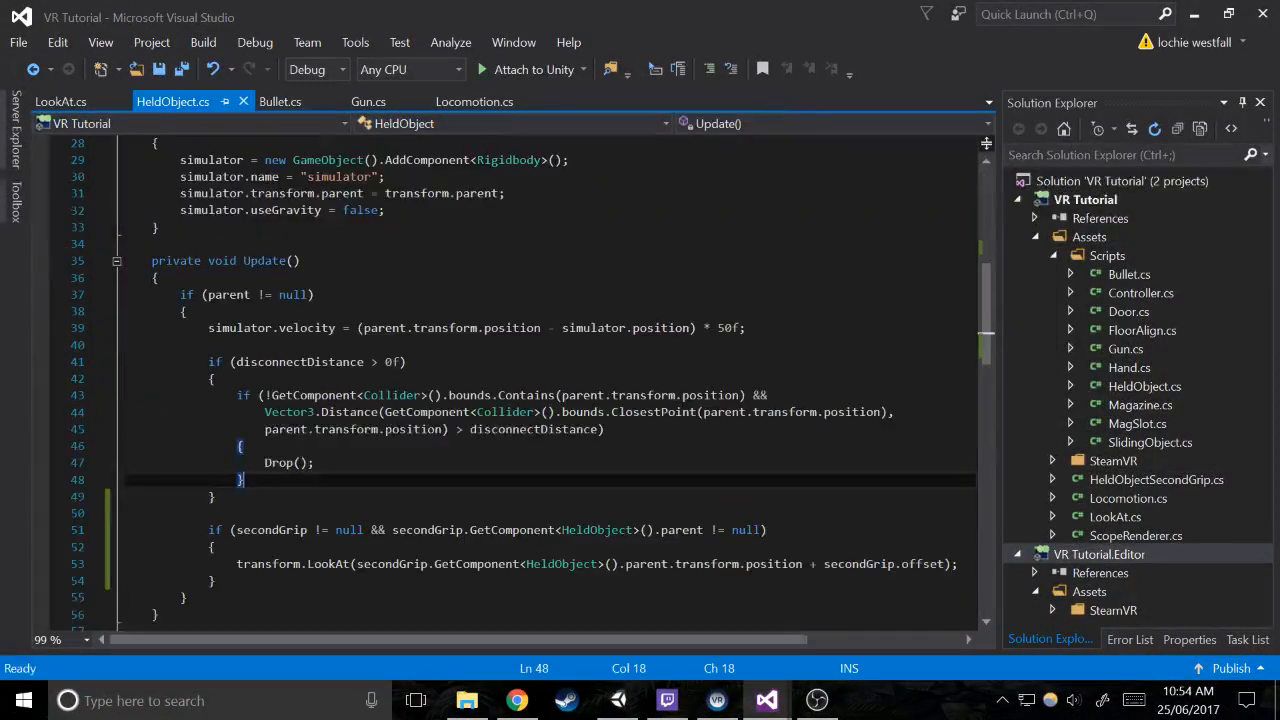
left_click(618, 700)
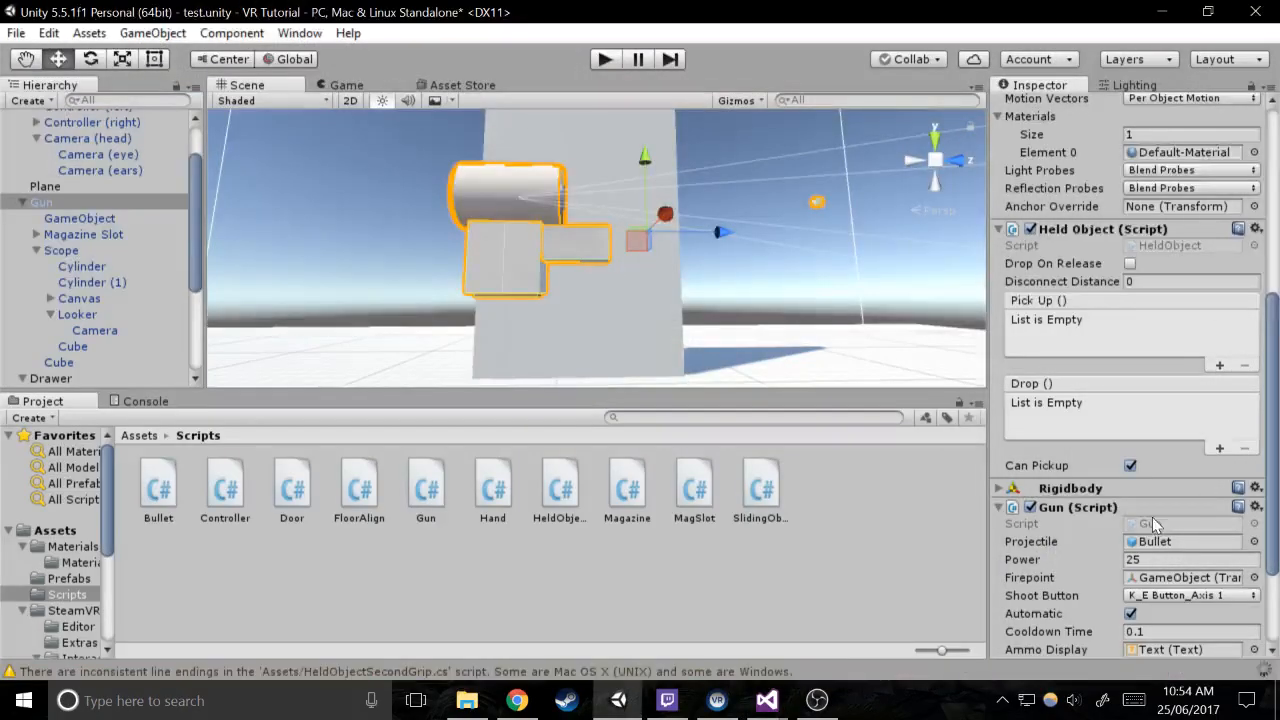
scroll(1155, 525, "down", 3)
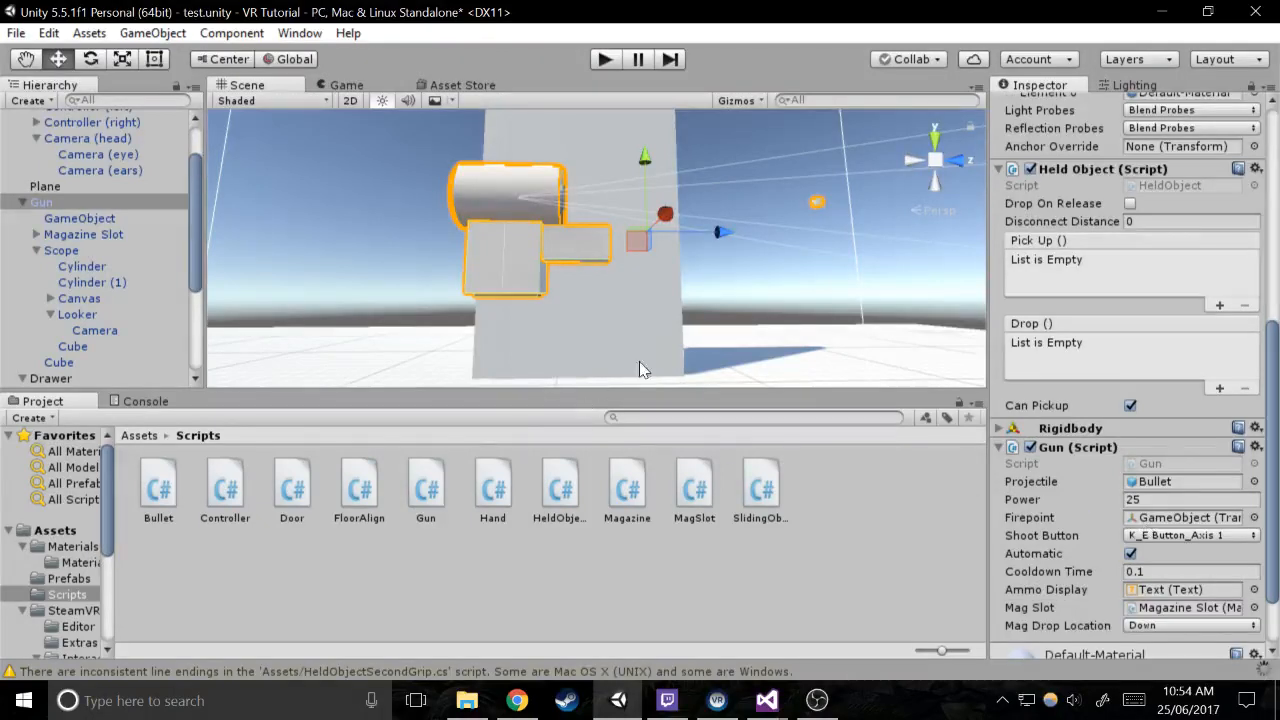
left_click(85, 362)
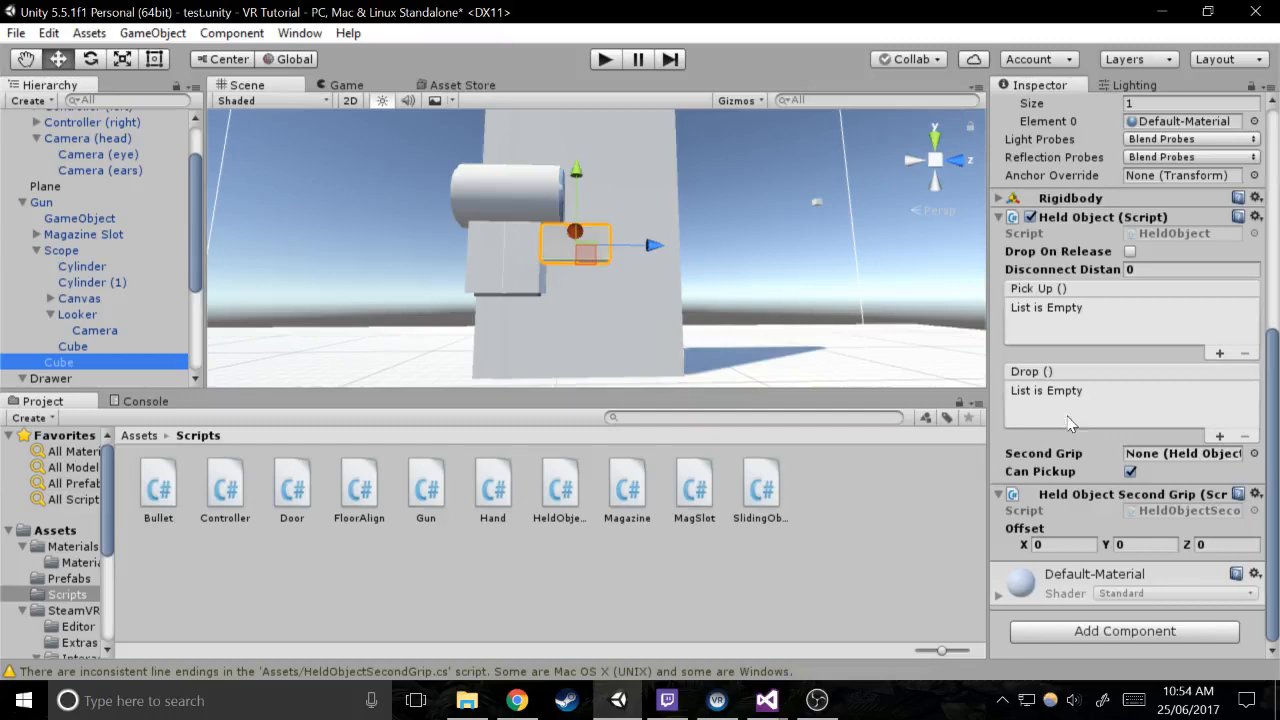
Open the barrel Cube's HeldObjectSecondGrip script in Visual Studio, add [HideInInspector] above the public offset variable, and save it
double_click(1131, 509)
key("Return")
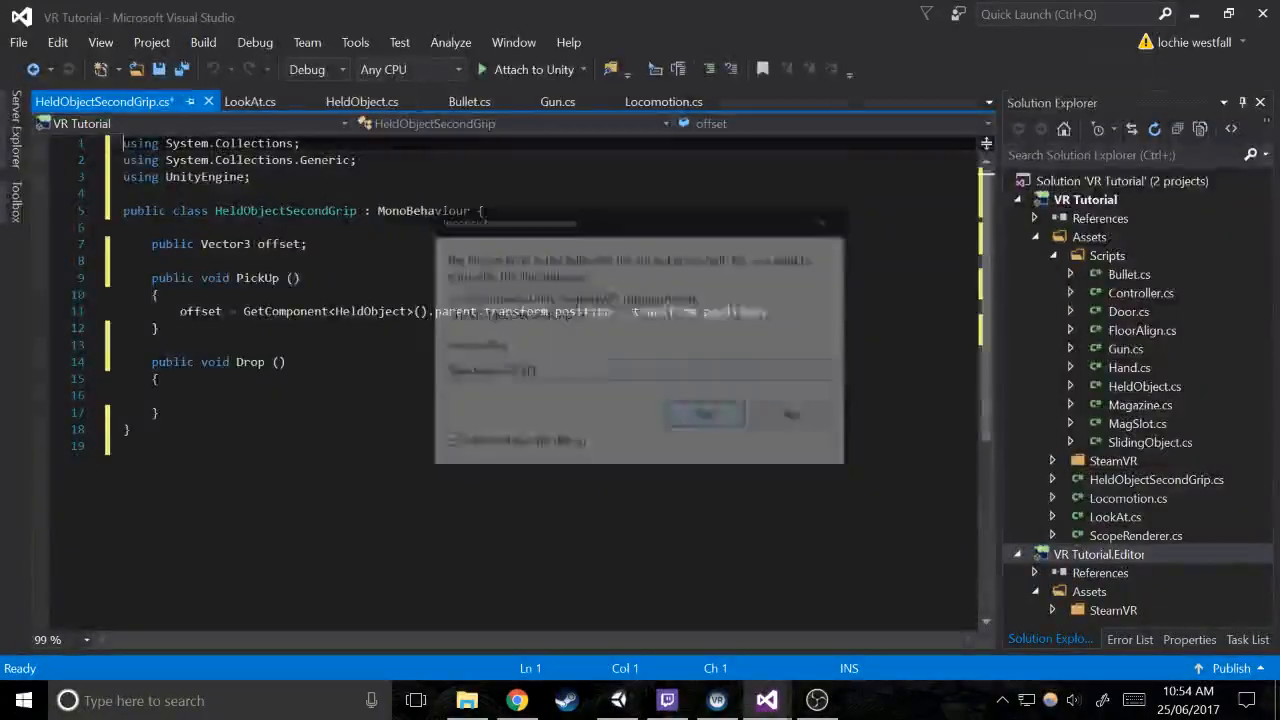
left_click(254, 228)
type("[hid")
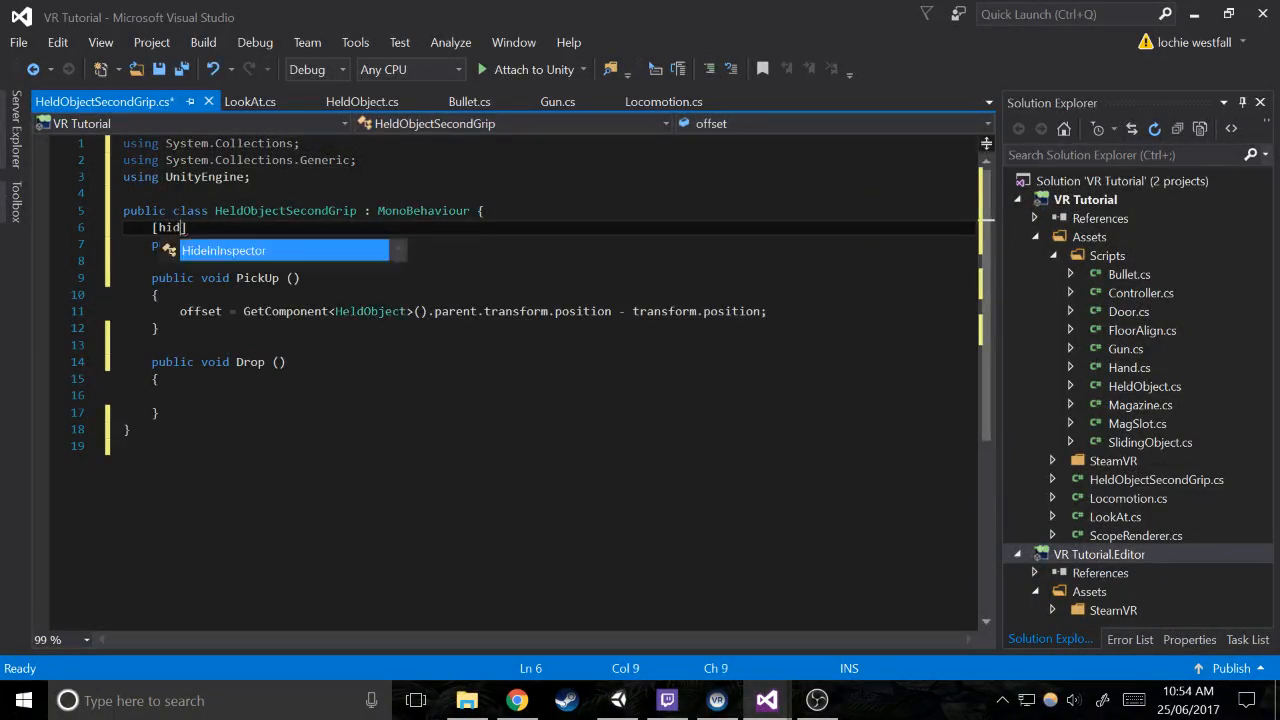
key("Tab")
key("ctrl+Return")
key("ctrl+s")
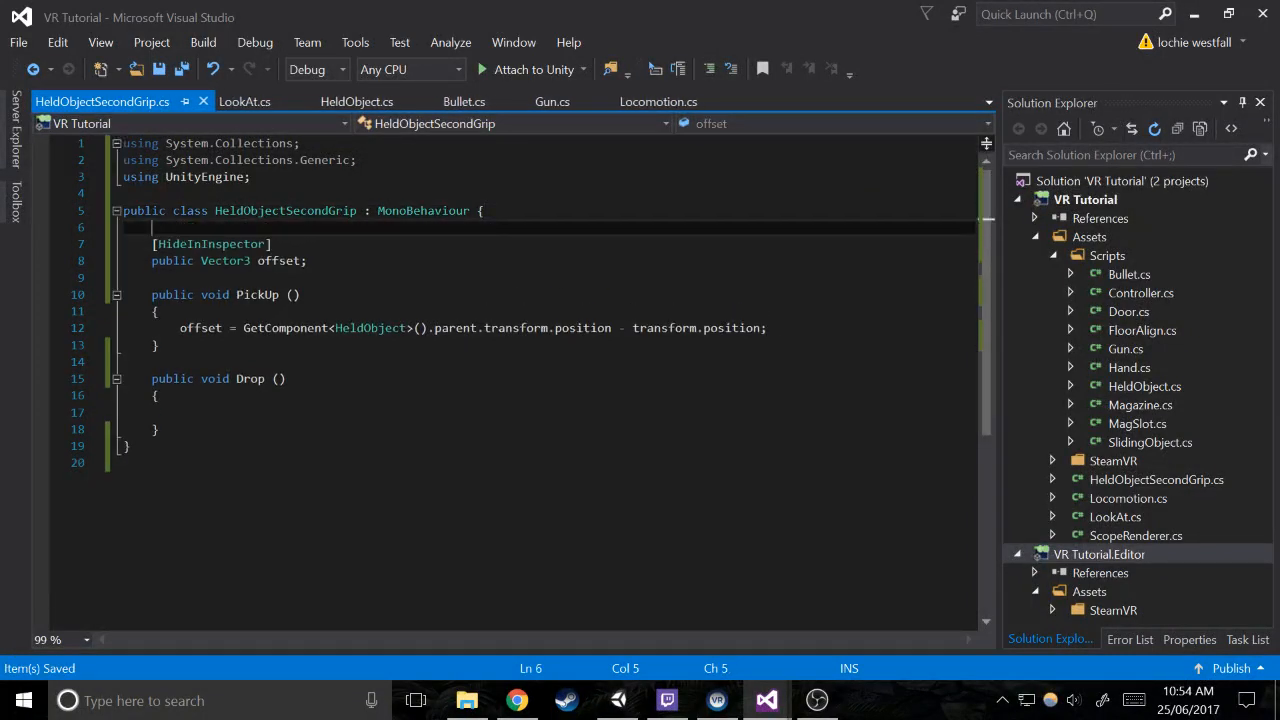
Return to Unity and assign the barrel Cube as the Second Grip of the Gun's Held Object component
left_click(619, 700)
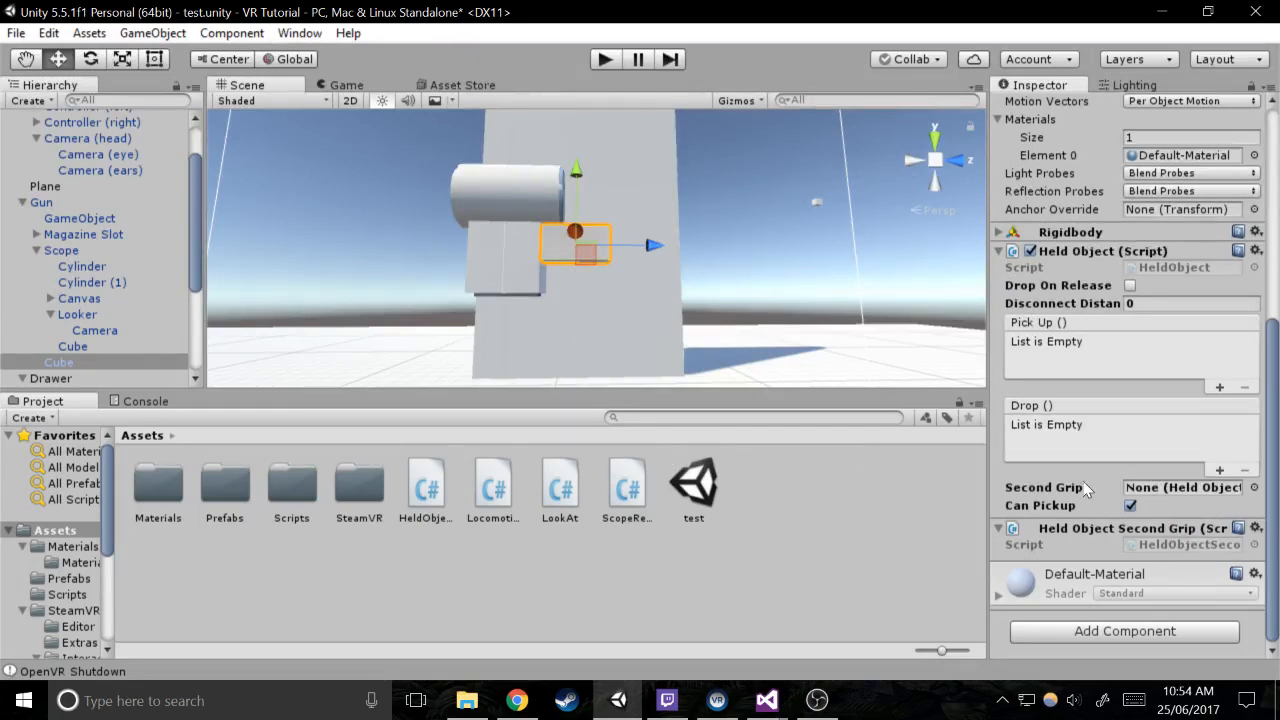
left_click(52, 204)
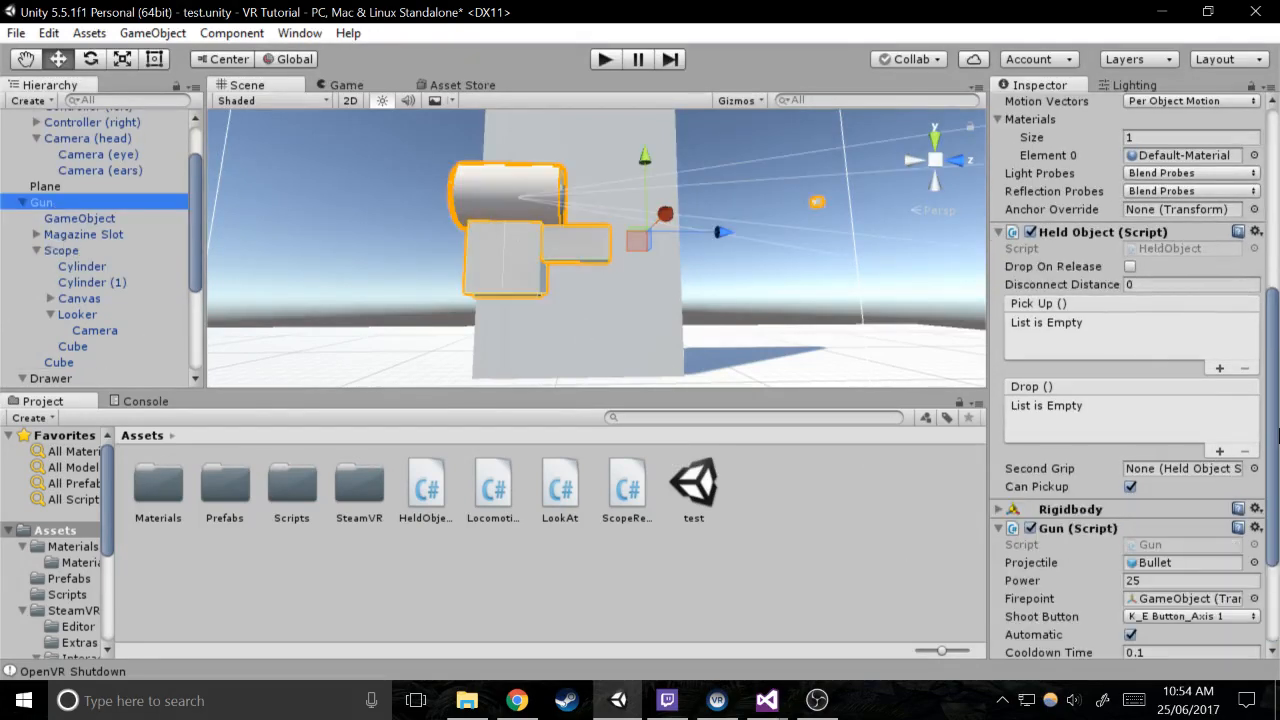
scroll(1226, 455, "down", 3)
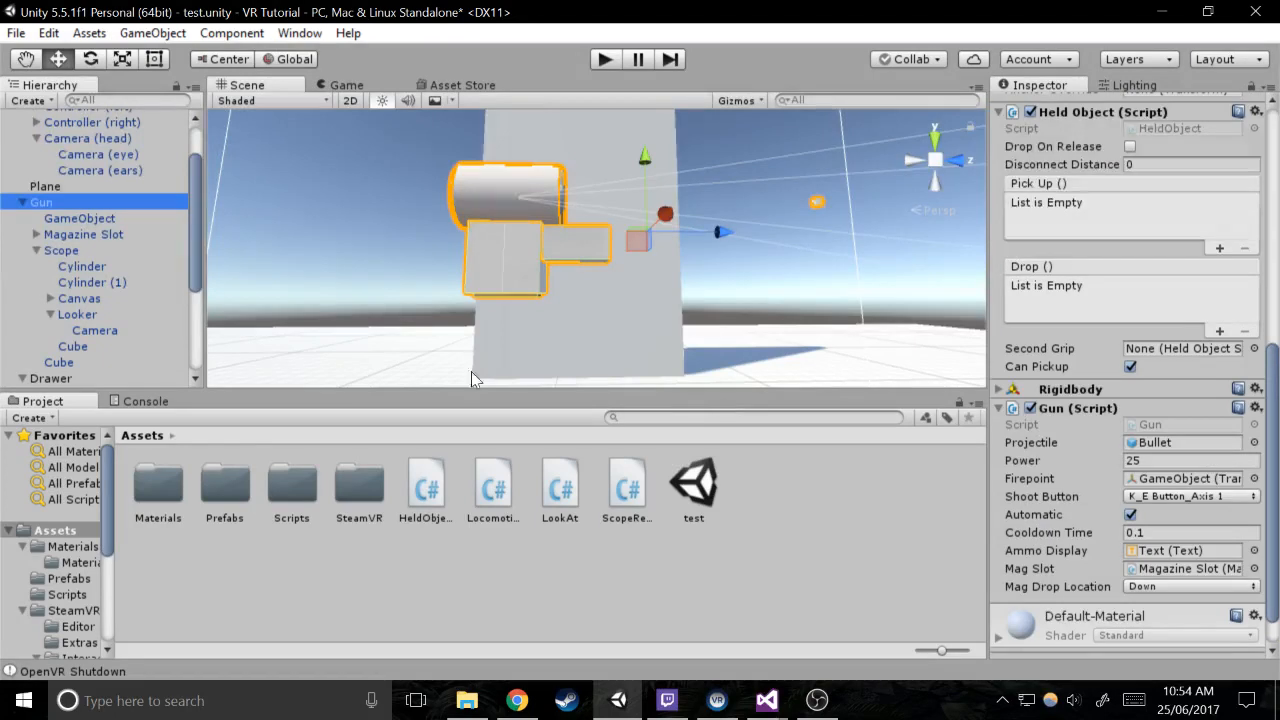
left_click_drag(58, 362, 1210, 352)
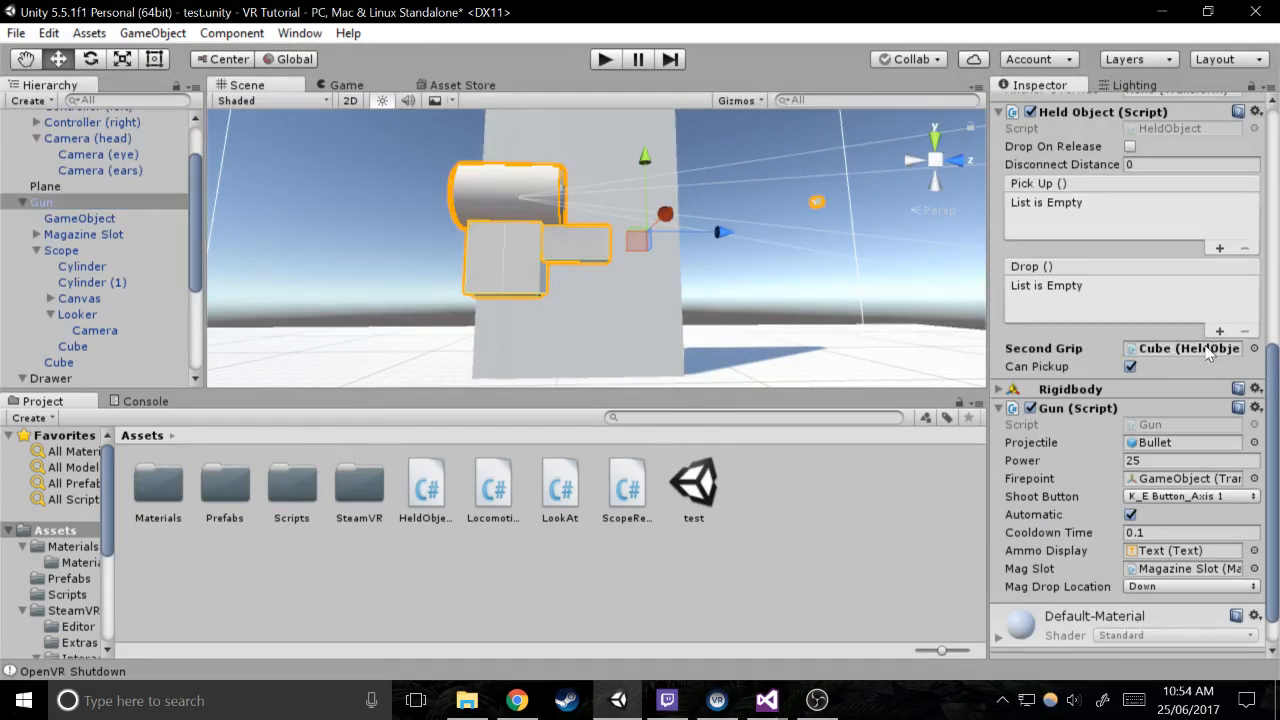
Add one Pick Up and one Drop event entry to the barrel Cube's Held Object component, both targeting the Cube itself
left_click(70, 362)
left_click(1219, 387)
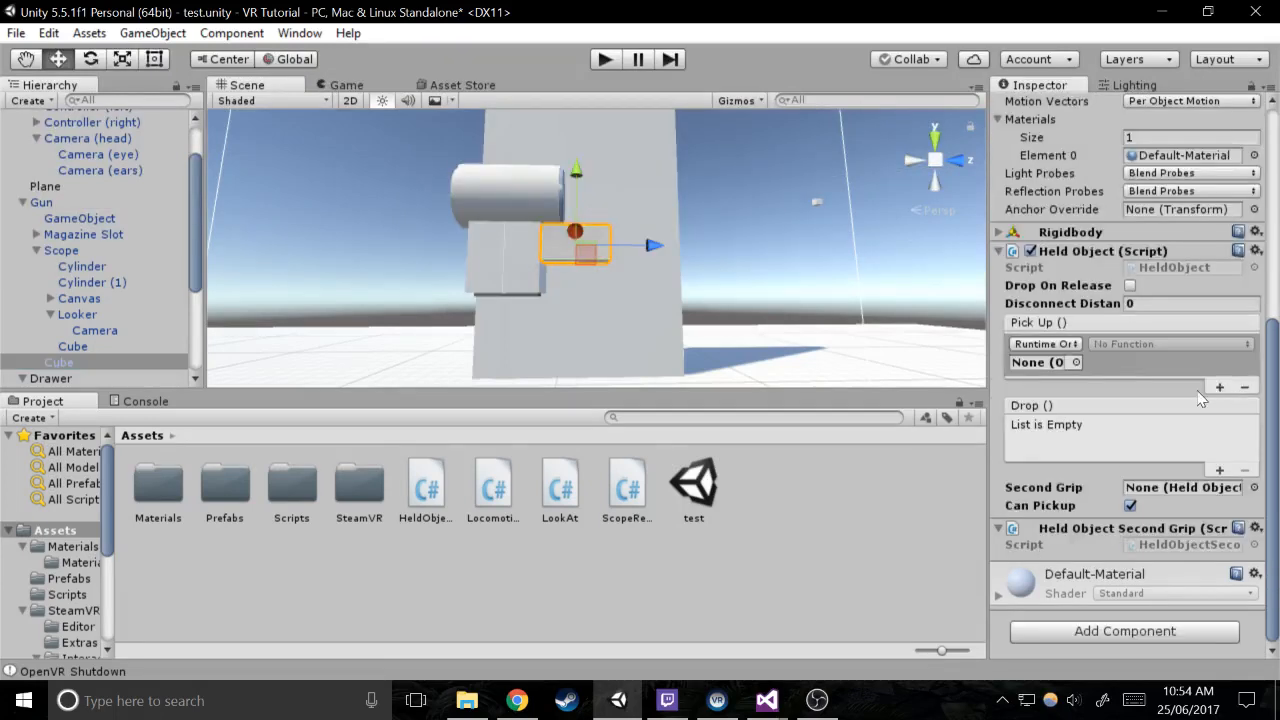
left_click(1076, 363)
left_click(123, 333)
left_click(72, 361)
left_click_drag(75, 365, 1058, 368)
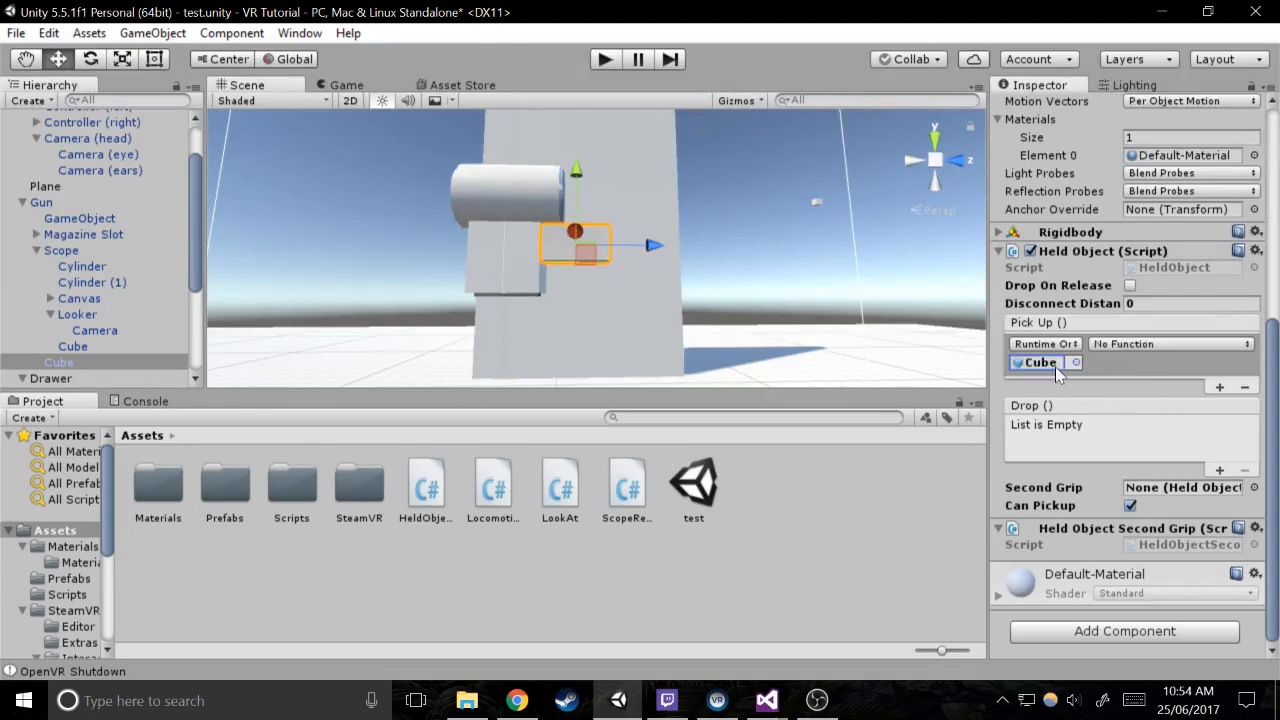
left_click(1219, 470)
left_click_drag(60, 363, 1043, 447)
Set the Cube's Pick Up event to HeldObjectSecondGrip.PickUp and its Drop event to HeldObjectSecondGrip.Drop
left_click(1120, 342)
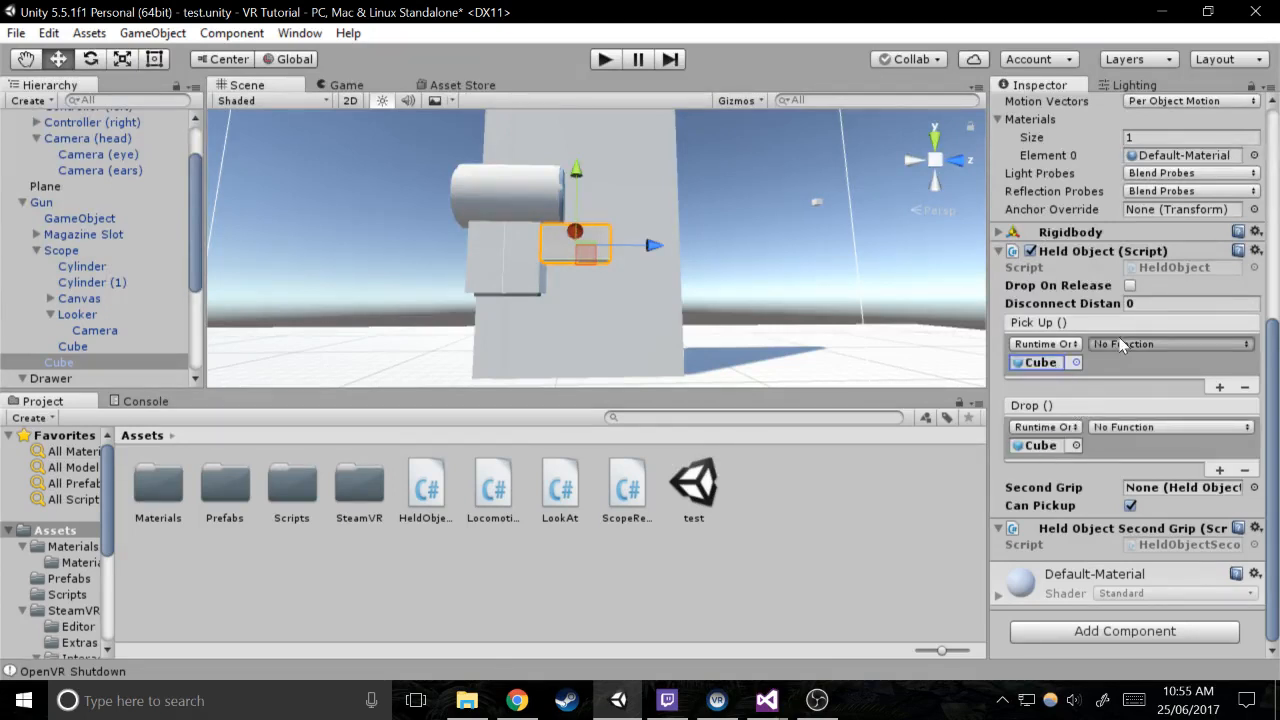
mouse_move(1150, 549)
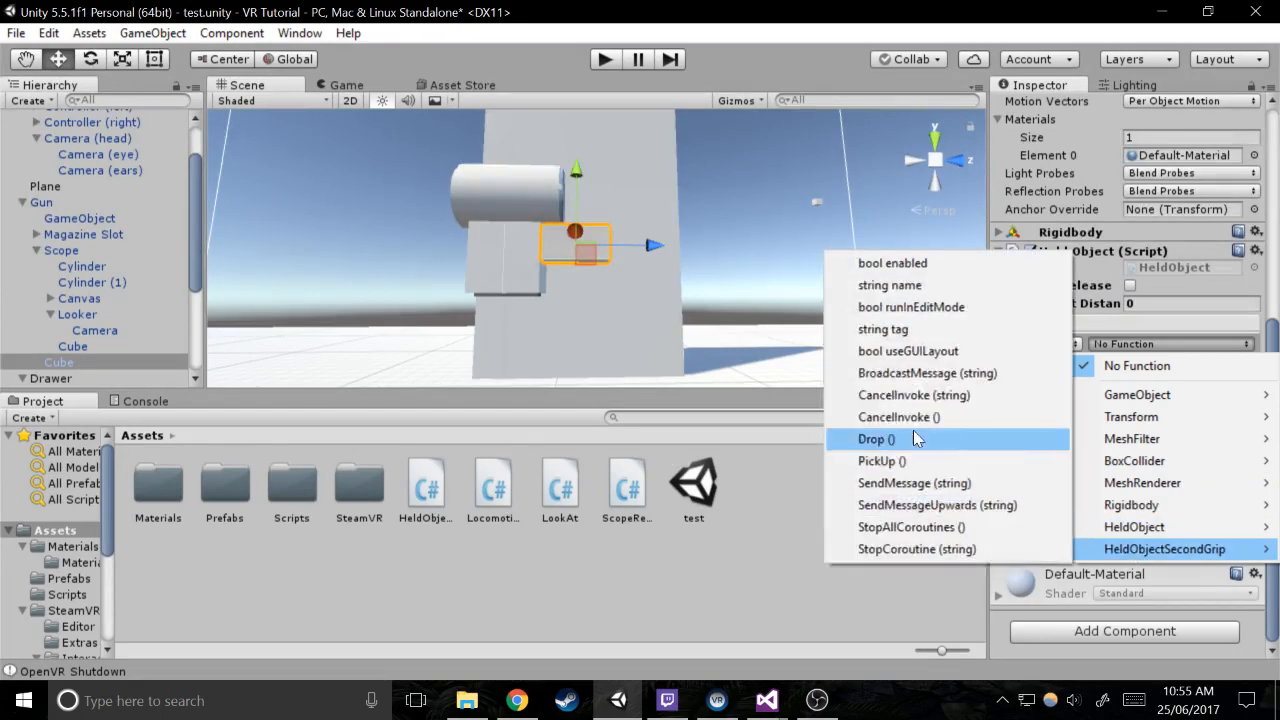
left_click(893, 461)
left_click(1188, 430)
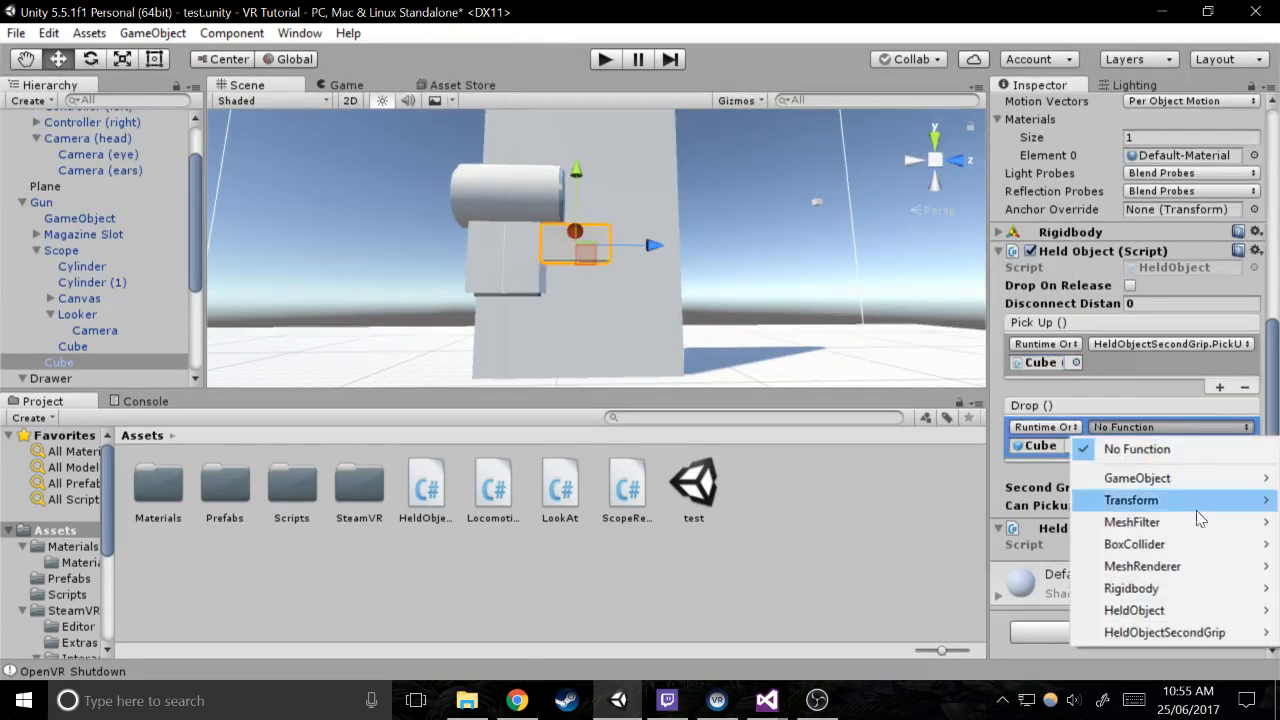
mouse_move(1171, 632)
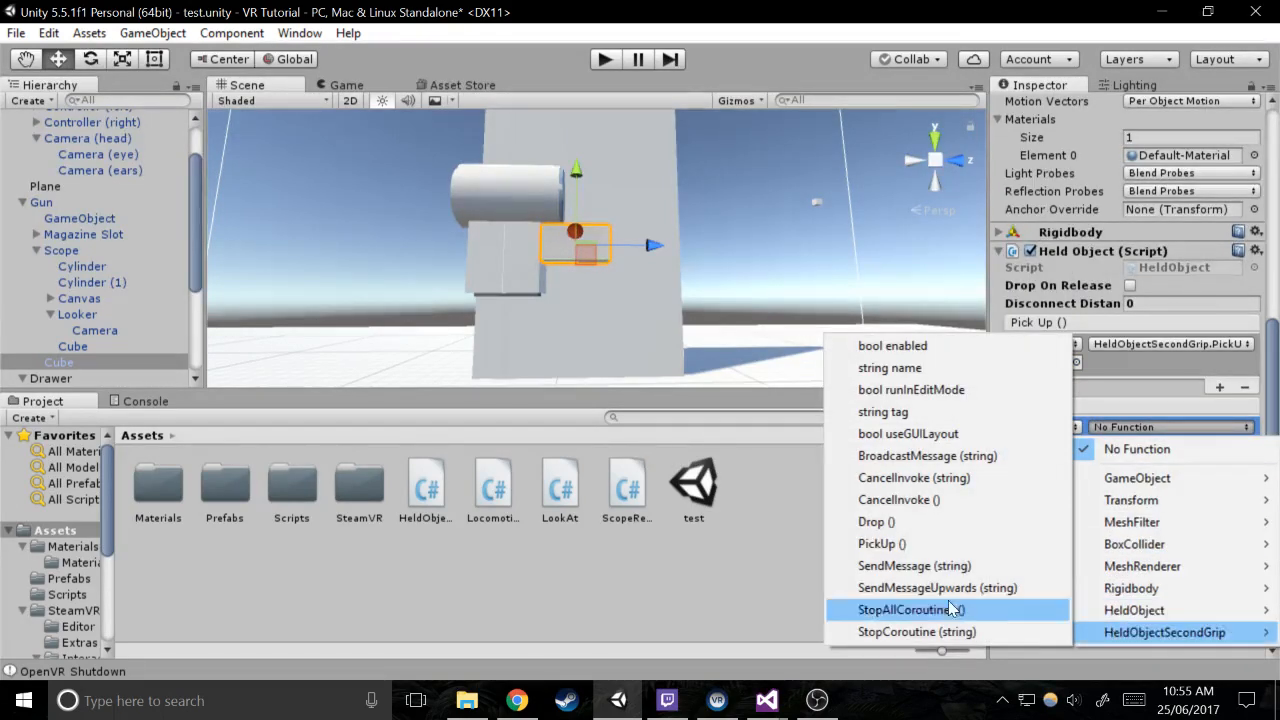
left_click(876, 521)
Select the Gun, run the scene in play mode to test the second grip, and stop it
left_click(45, 202)
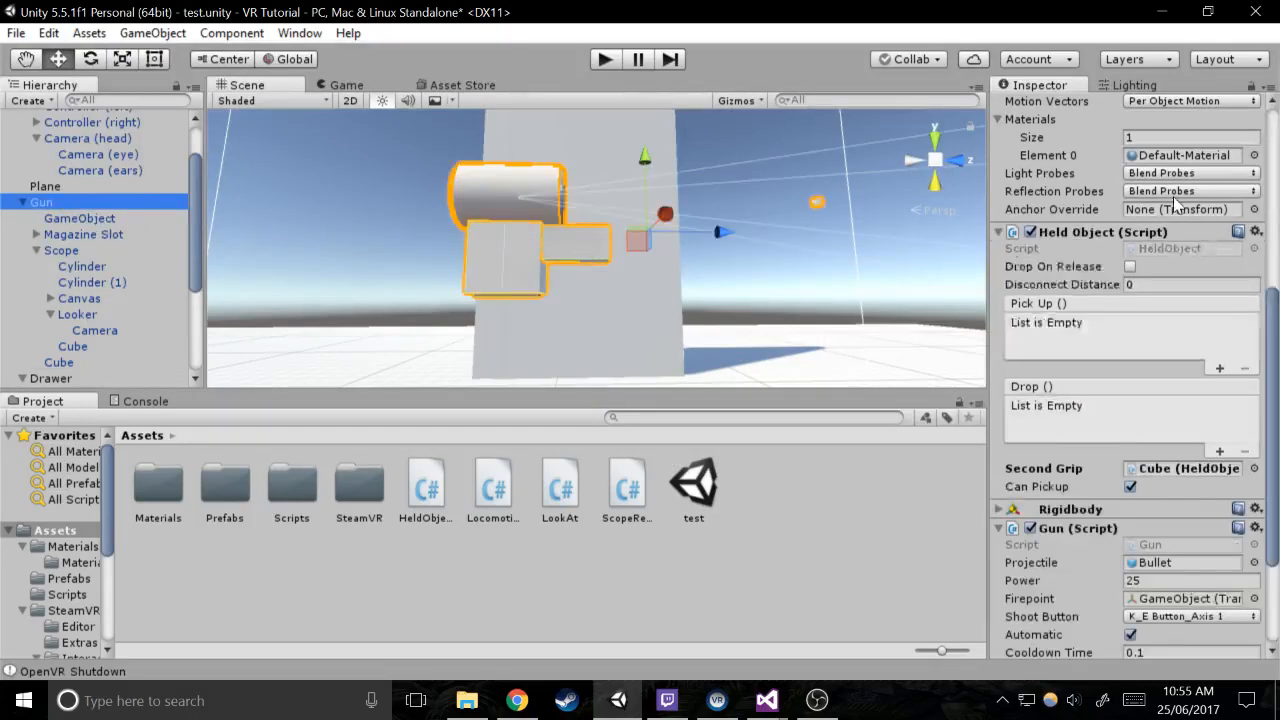
scroll(1180, 200, "up", 10)
left_click_drag(612, 236, 632, 239, "alt")
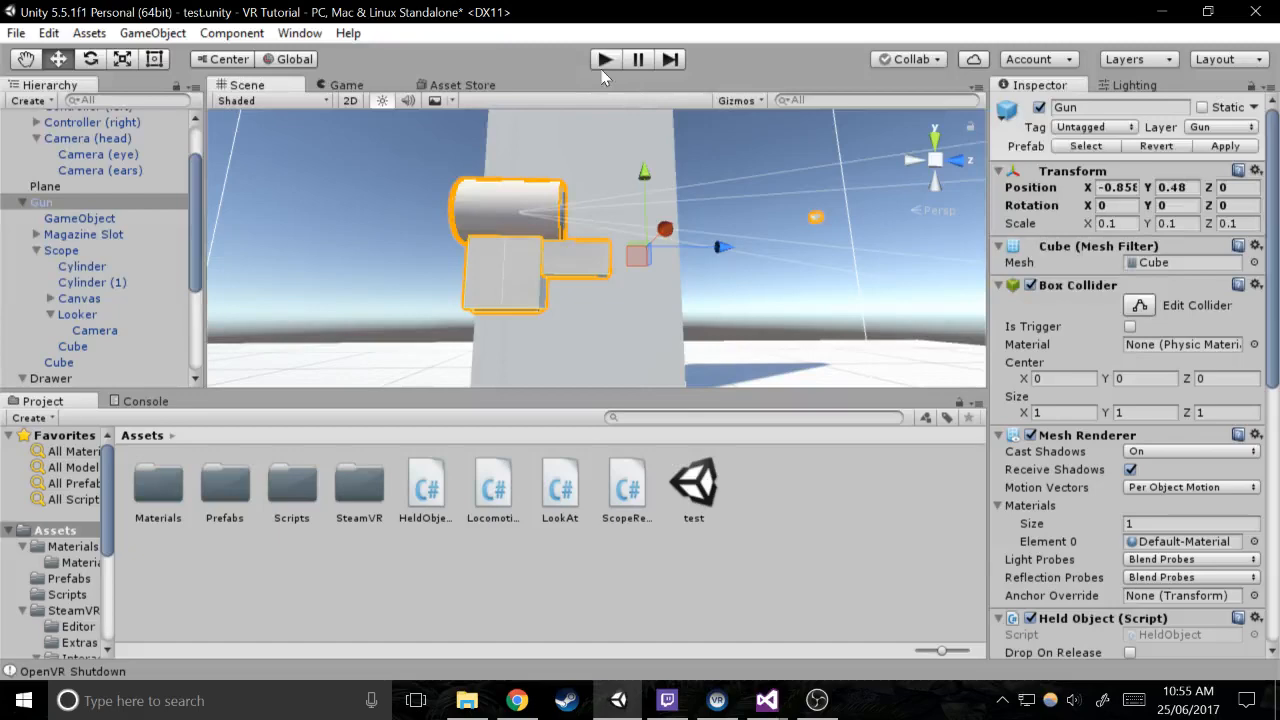
left_click(603, 62)
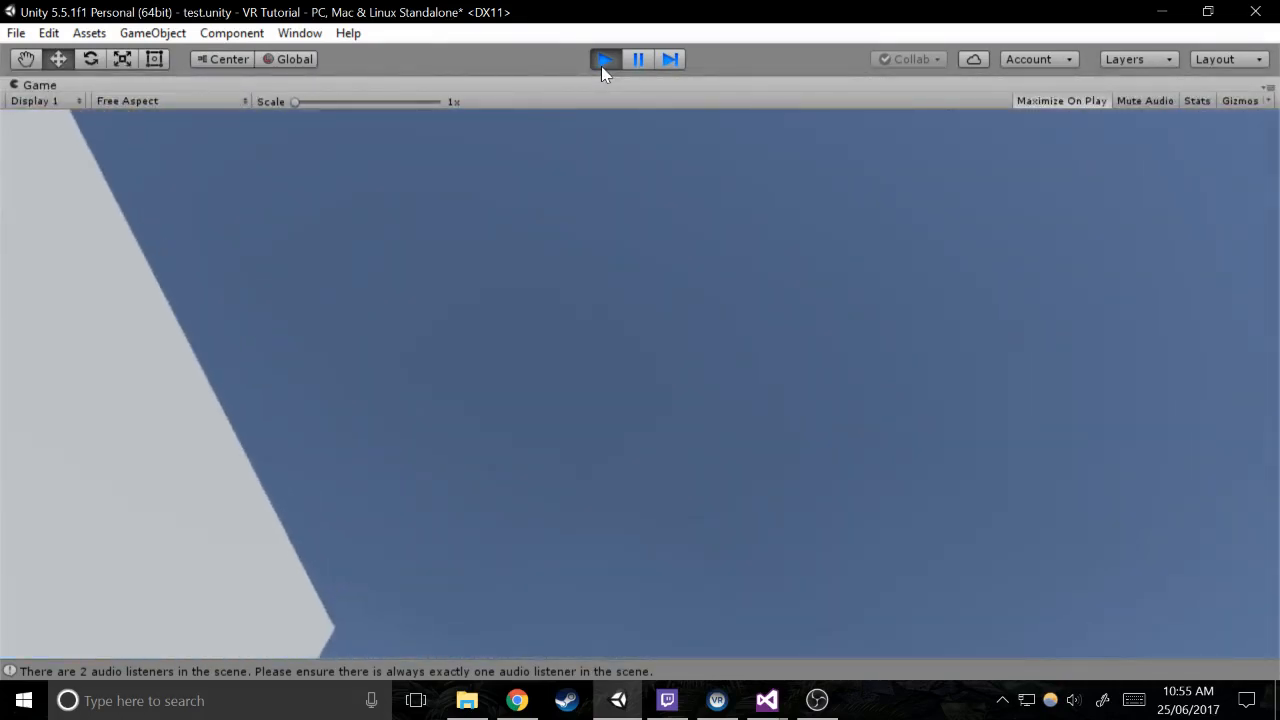
left_click(604, 62)
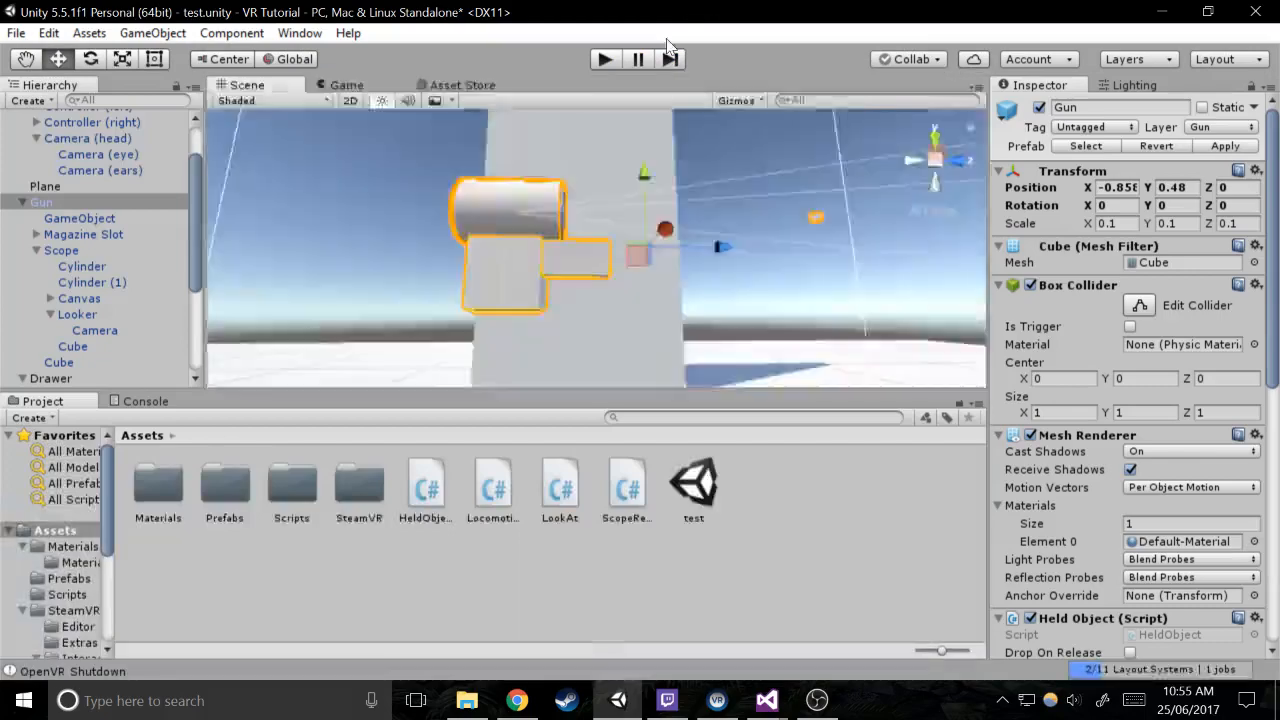
In HeldObjectSecondGrip.cs in Visual Studio, add the attribute [RequireComponent(typeof(HeldObject))] above the class declaration
mouse_move(766, 700)
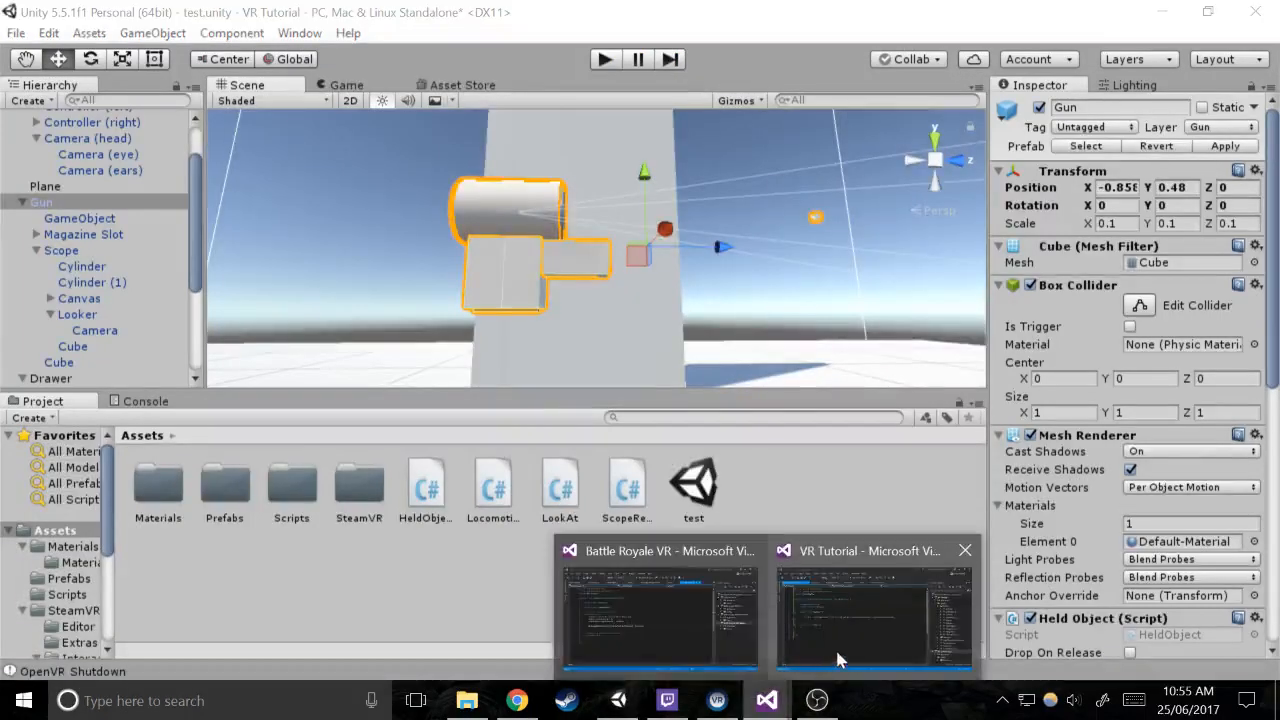
left_click(837, 640)
left_click(251, 177)
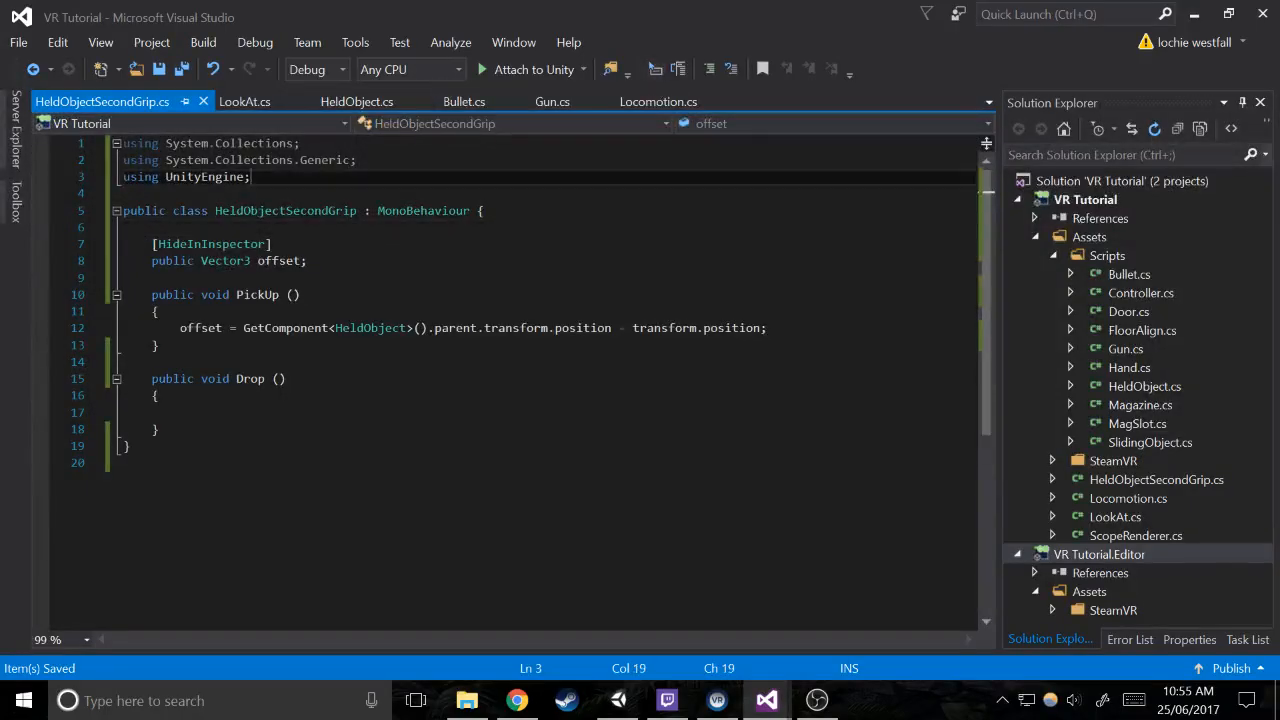
left_click(124, 194)
key("Return")
type("[")
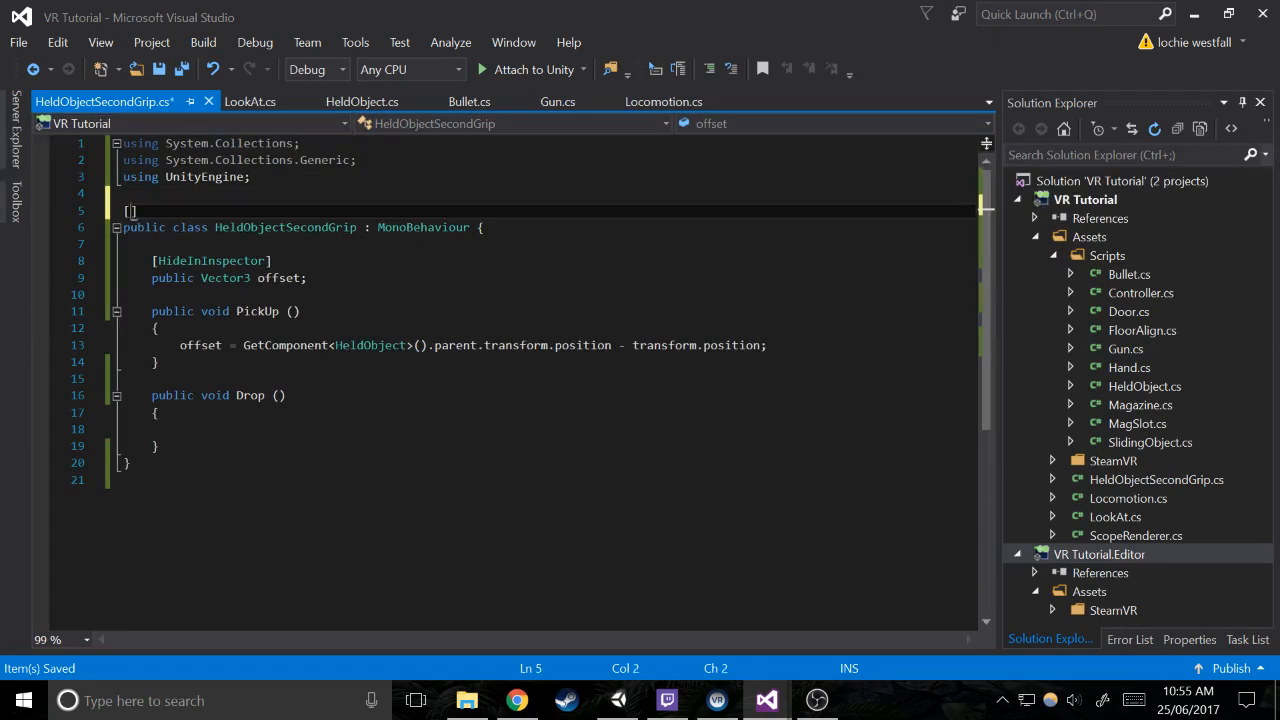
type("Req")
key("Tab")
type("()")
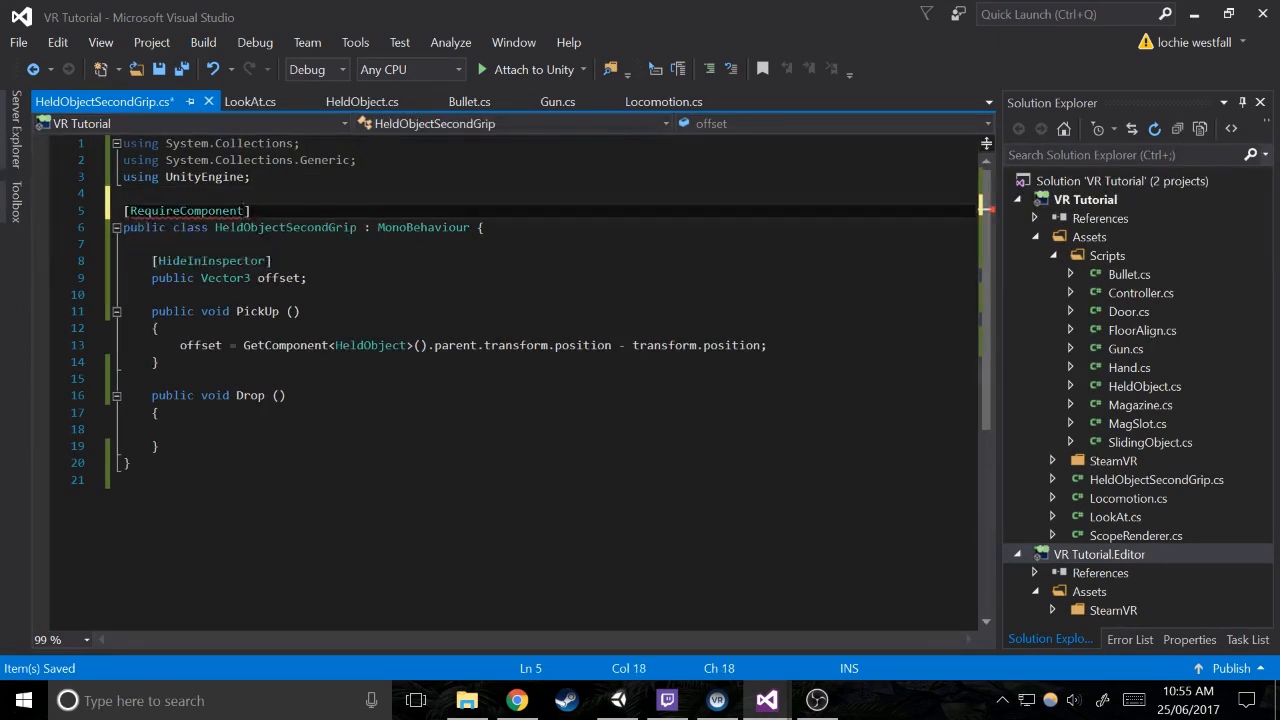
type("typeof()")
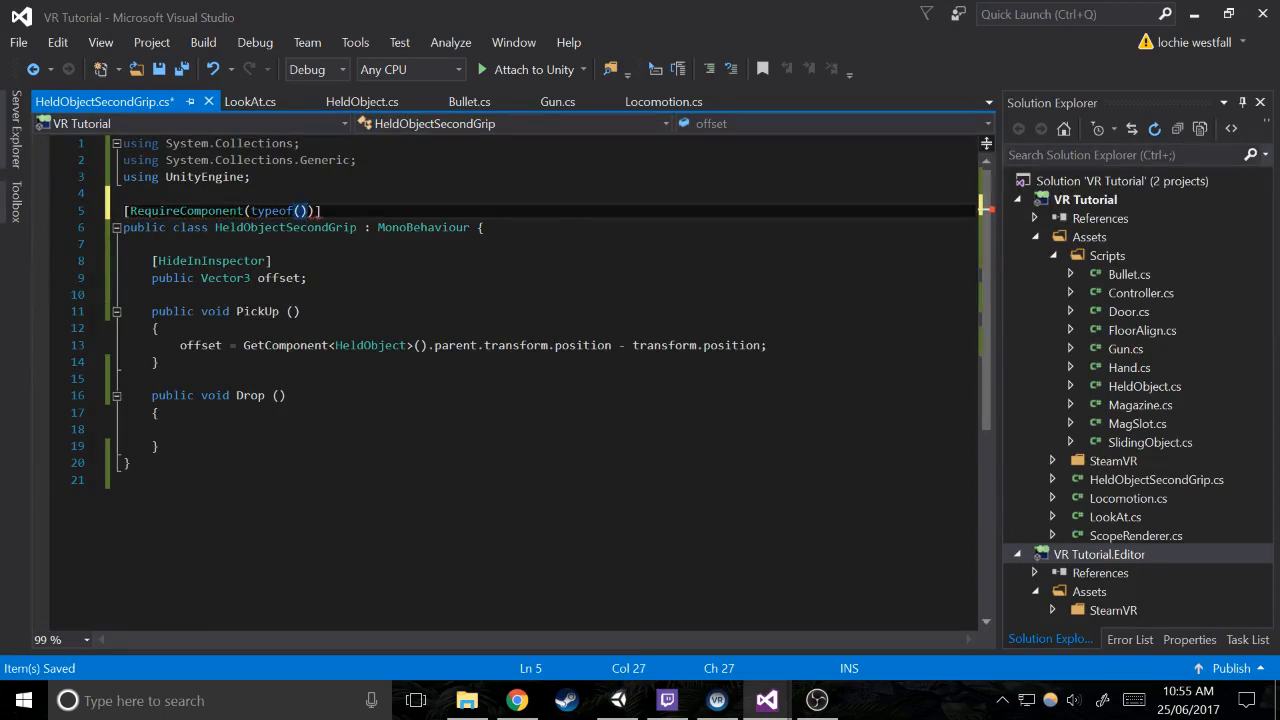
type("HeldObject")
Switch to Unity and assign the small Cube under Scope, placed in front of the gun, to the Sight layer
left_click(618, 700)
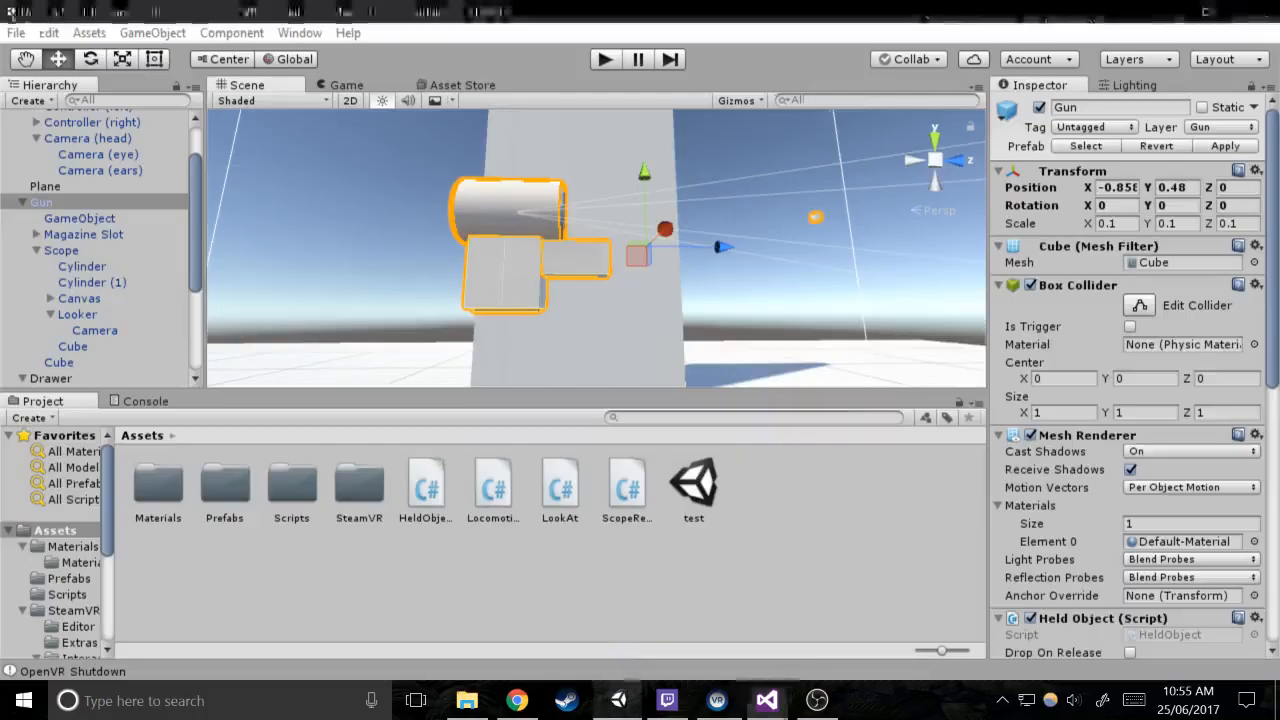
scroll(1200, 385, "down", 6)
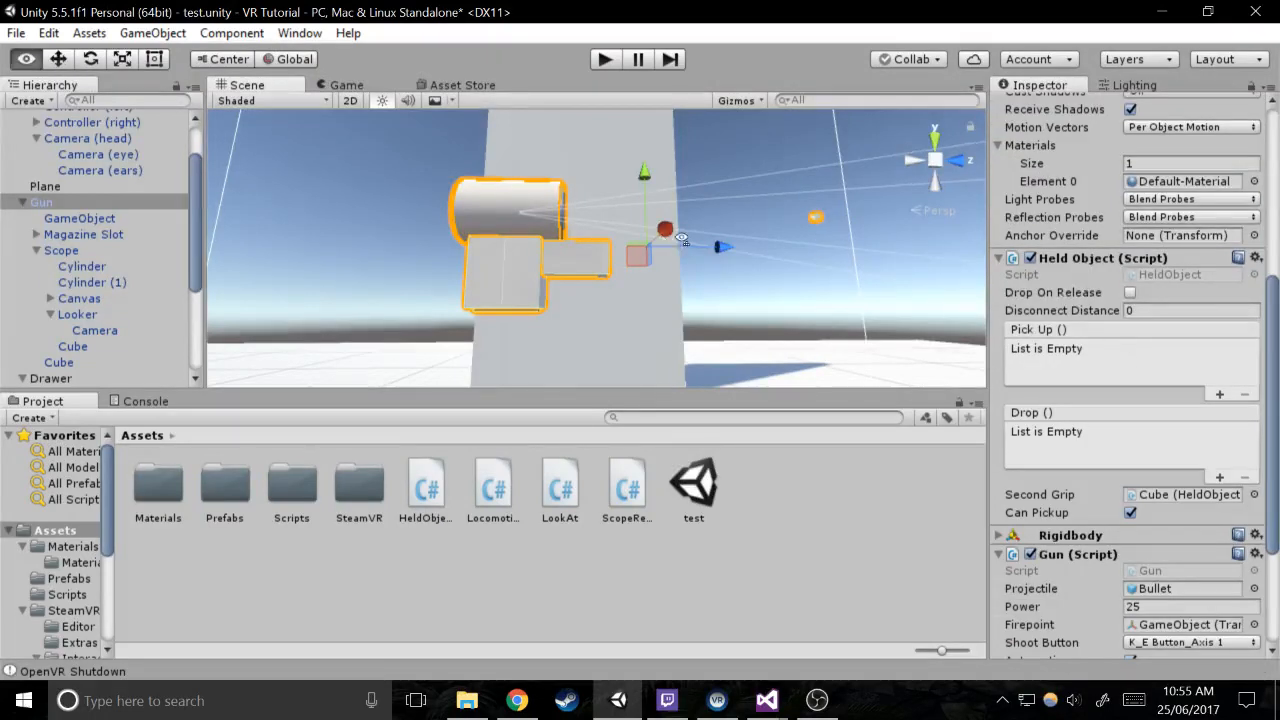
mouse_move(681, 240)
left_mouse_down("alt")
mouse_move(738, 246)
mouse_move(669, 246)
left_mouse_up("alt")
scroll(669, 246, "up", 4)
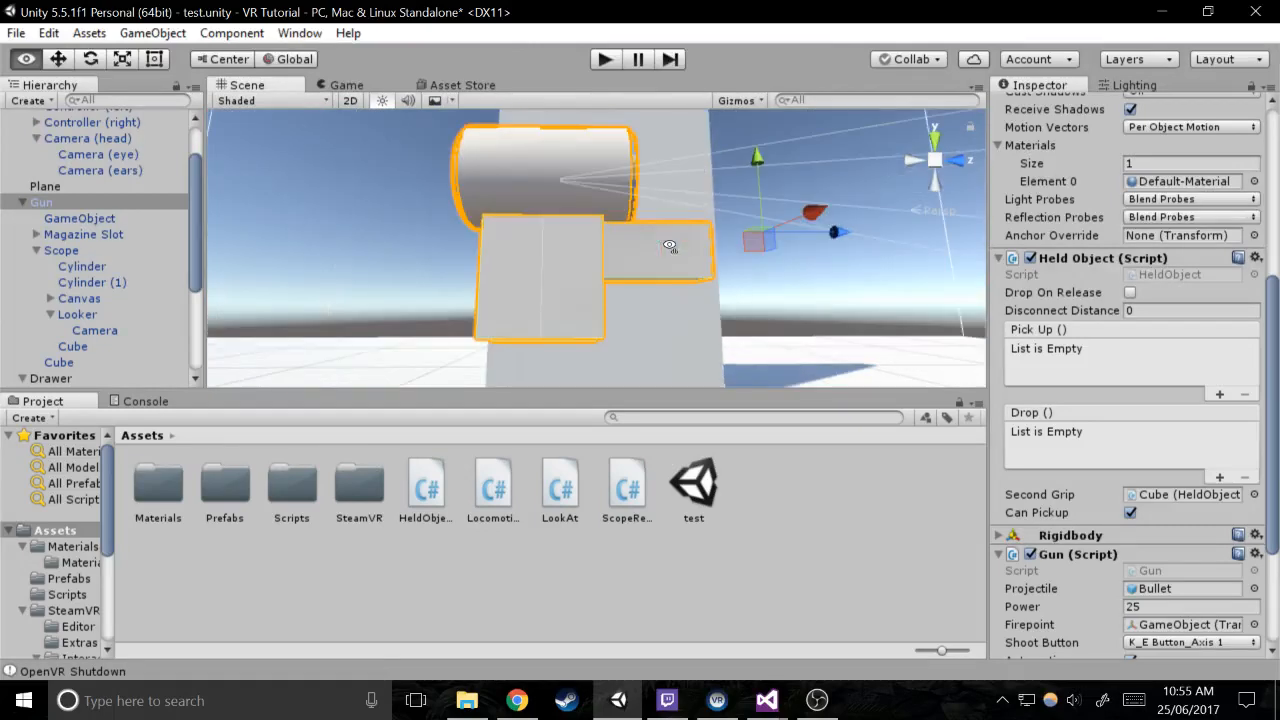
scroll(669, 246, "down", 8)
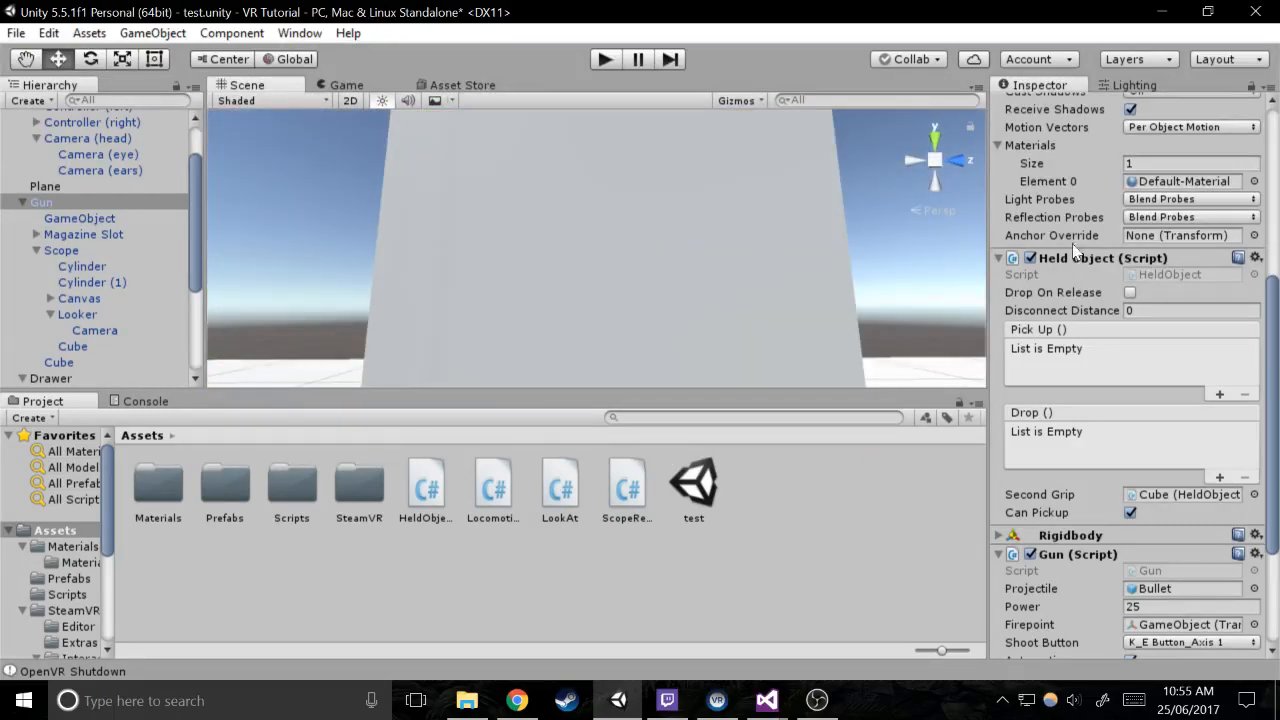
scroll(1073, 244, "down", 4)
scroll(684, 304, "down", 1, "alt")
left_click_drag(684, 304, 895, 419, "alt")
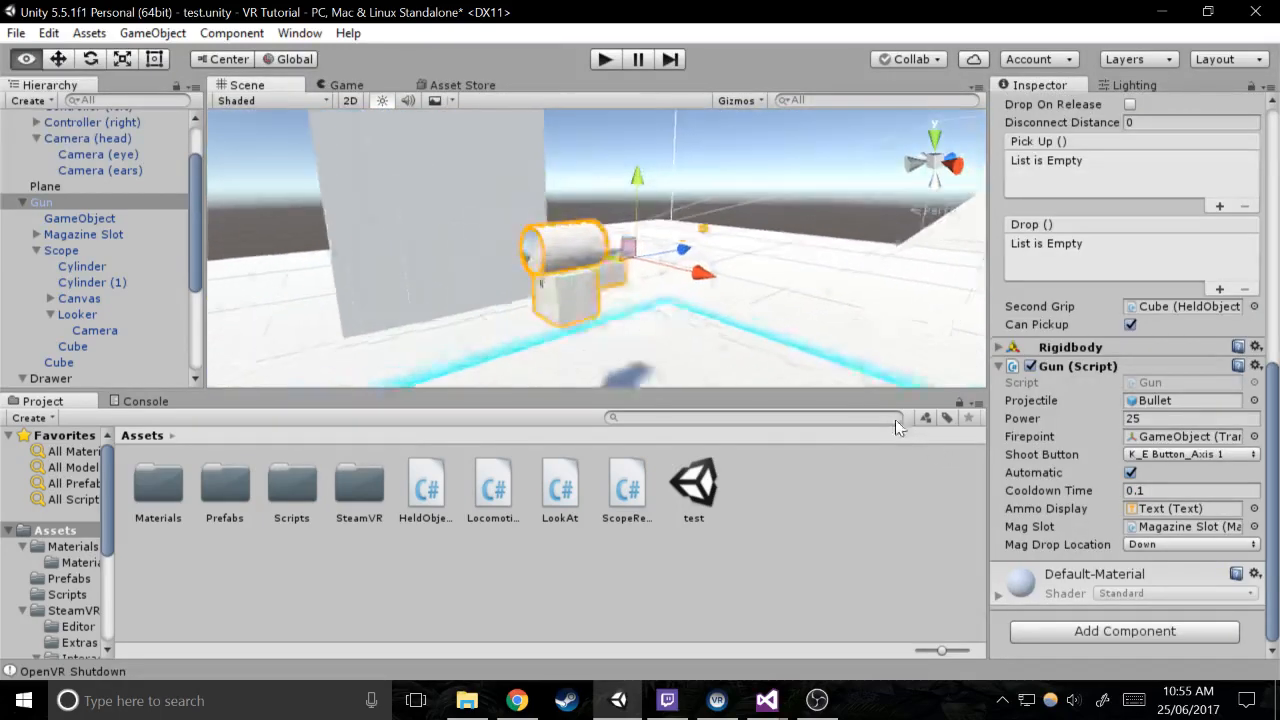
left_click(706, 230)
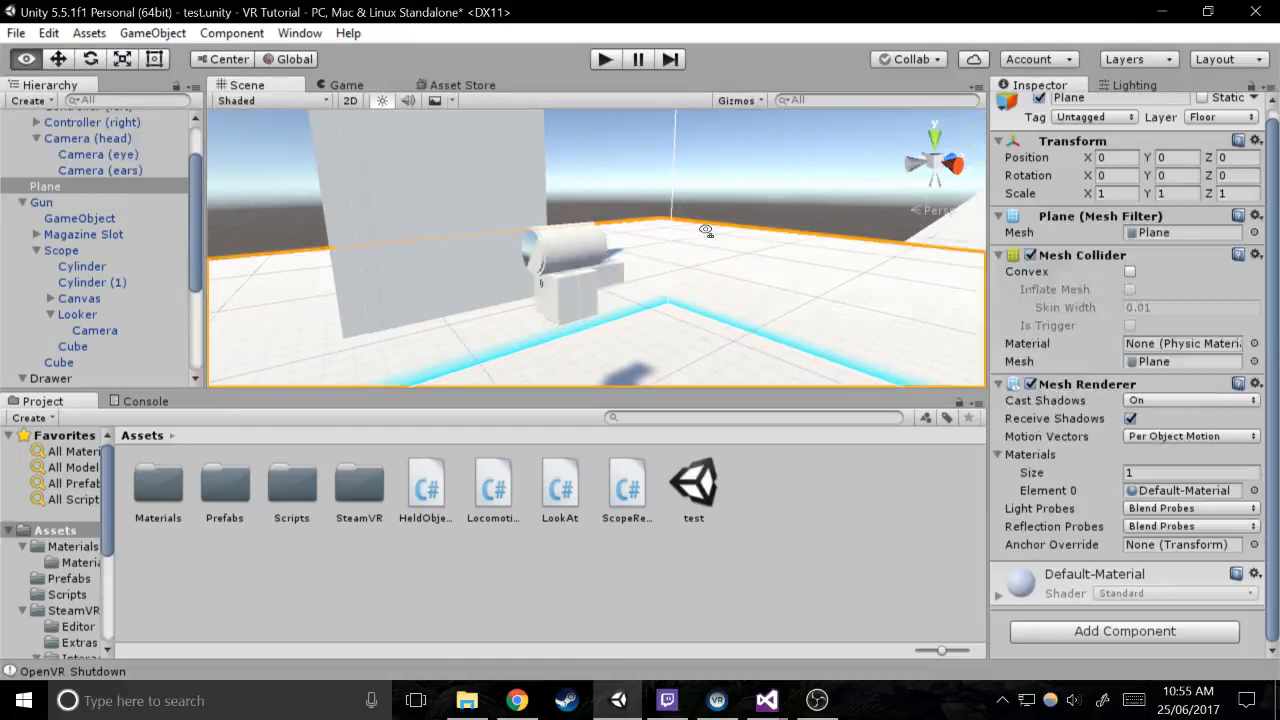
left_click(706, 231)
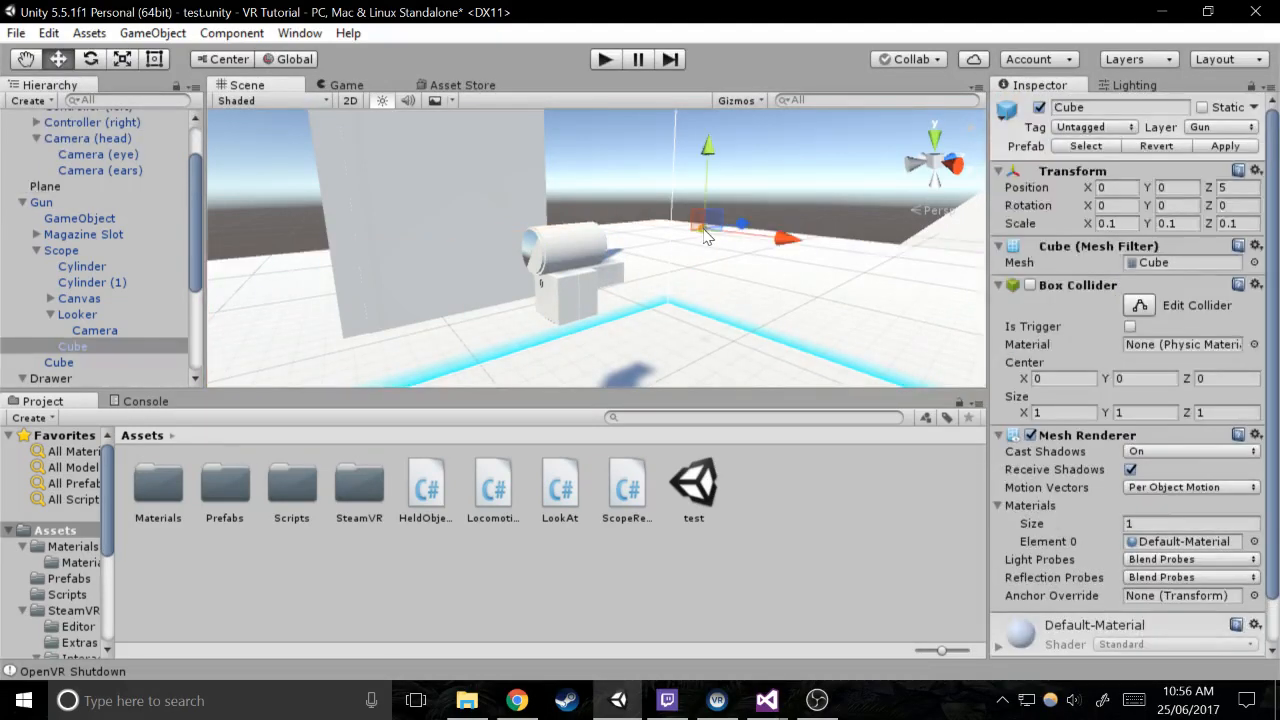
left_click(1222, 127)
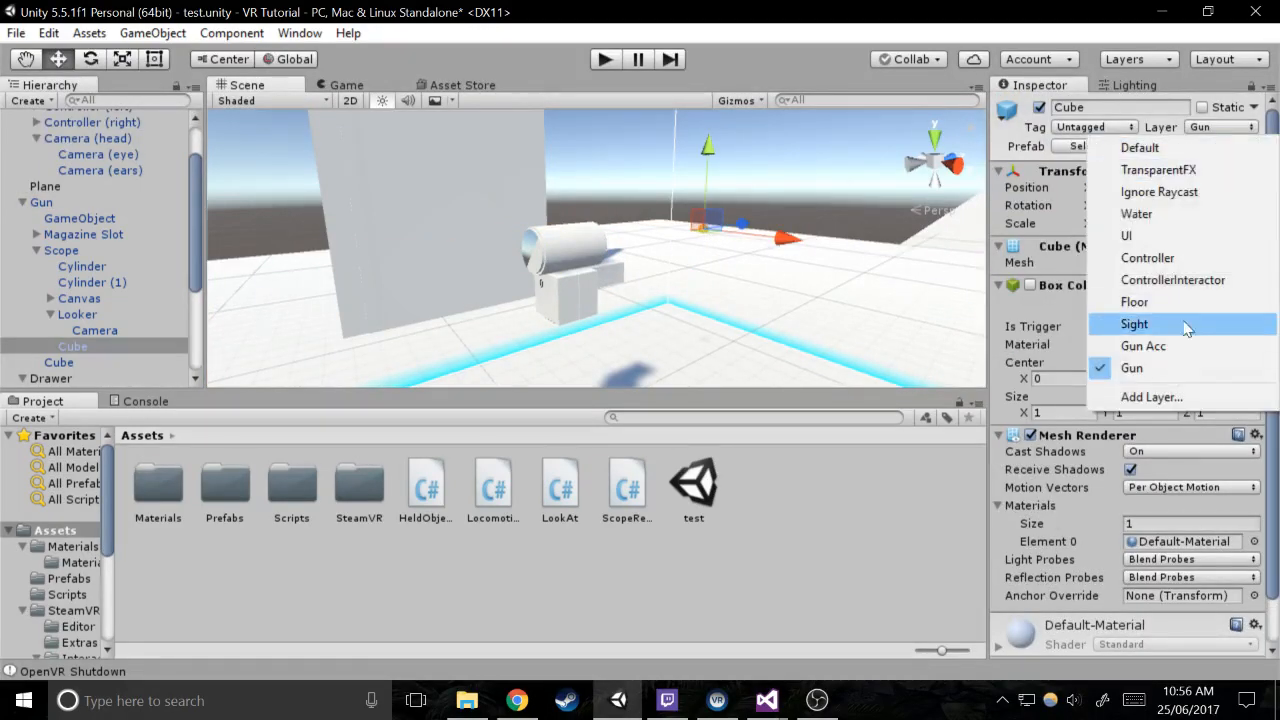
left_click(1140, 327)
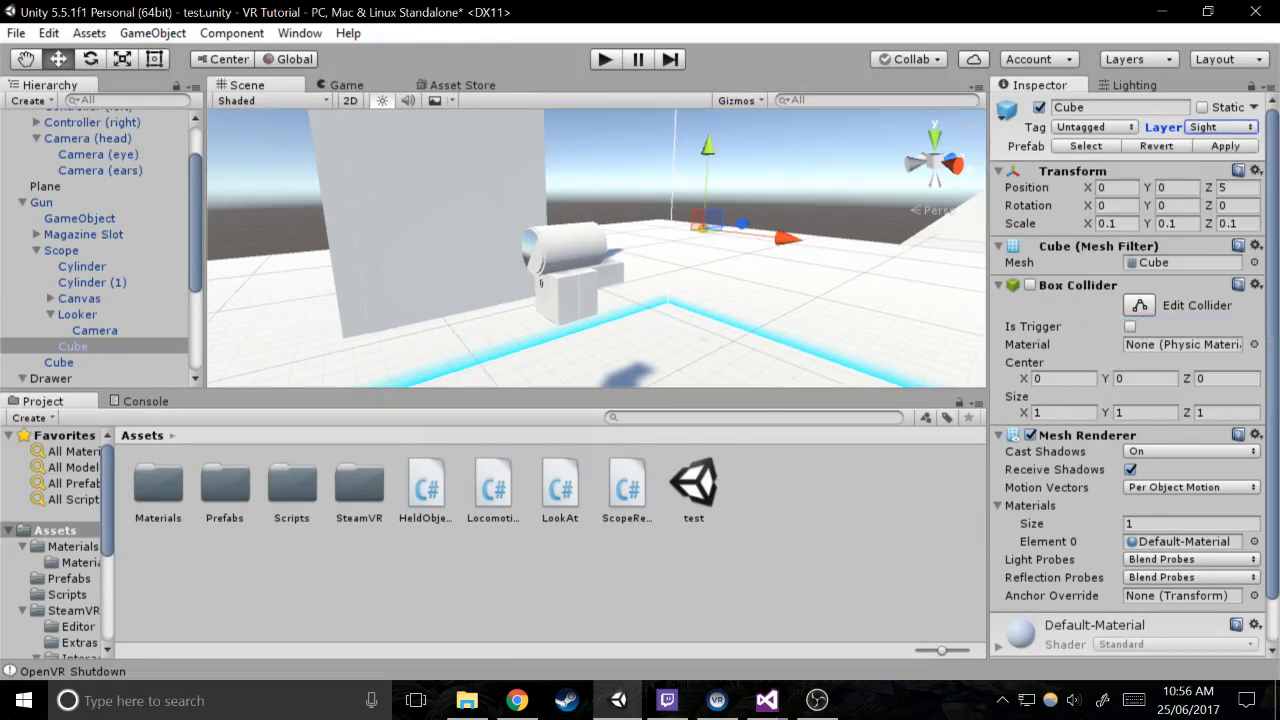
Select the Gun's barrel Cube and, in its Rigidbody, disable Use Gravity and enable Is Kinematic
right_click_drag(697, 181, 826, 197)
key("w")
key("s")
key("a")
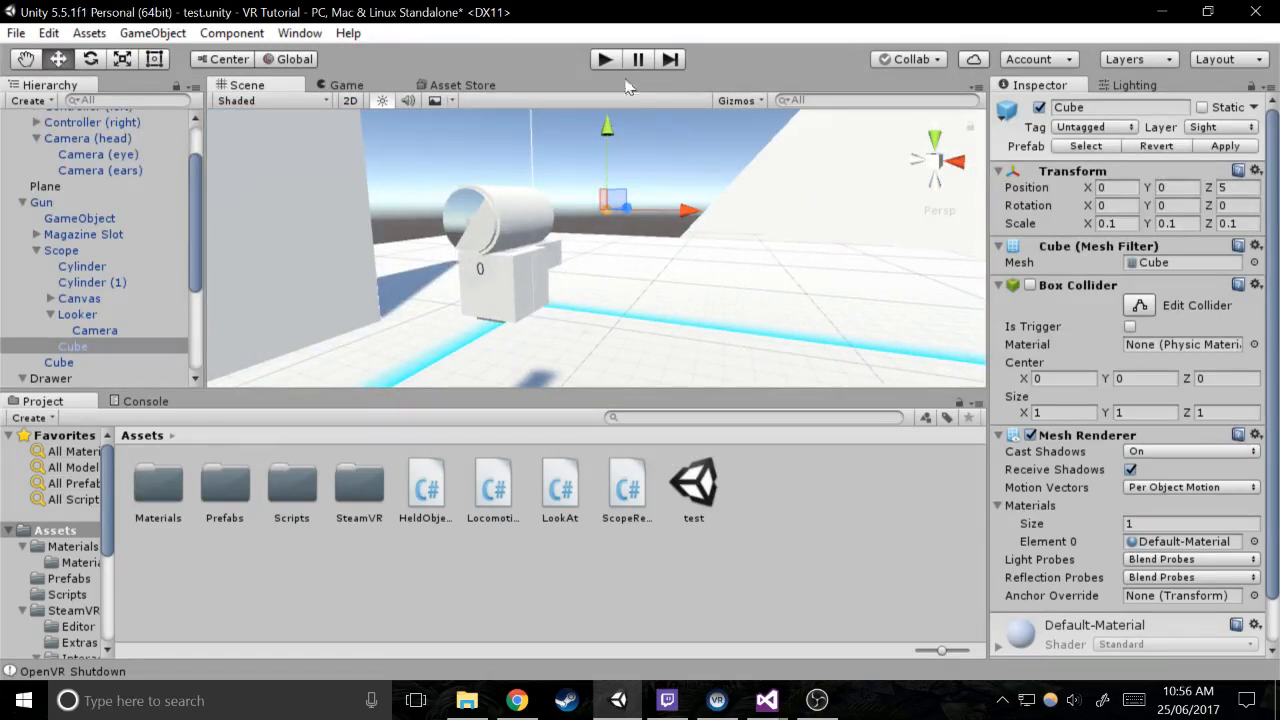
left_click(549, 249)
left_click(549, 249)
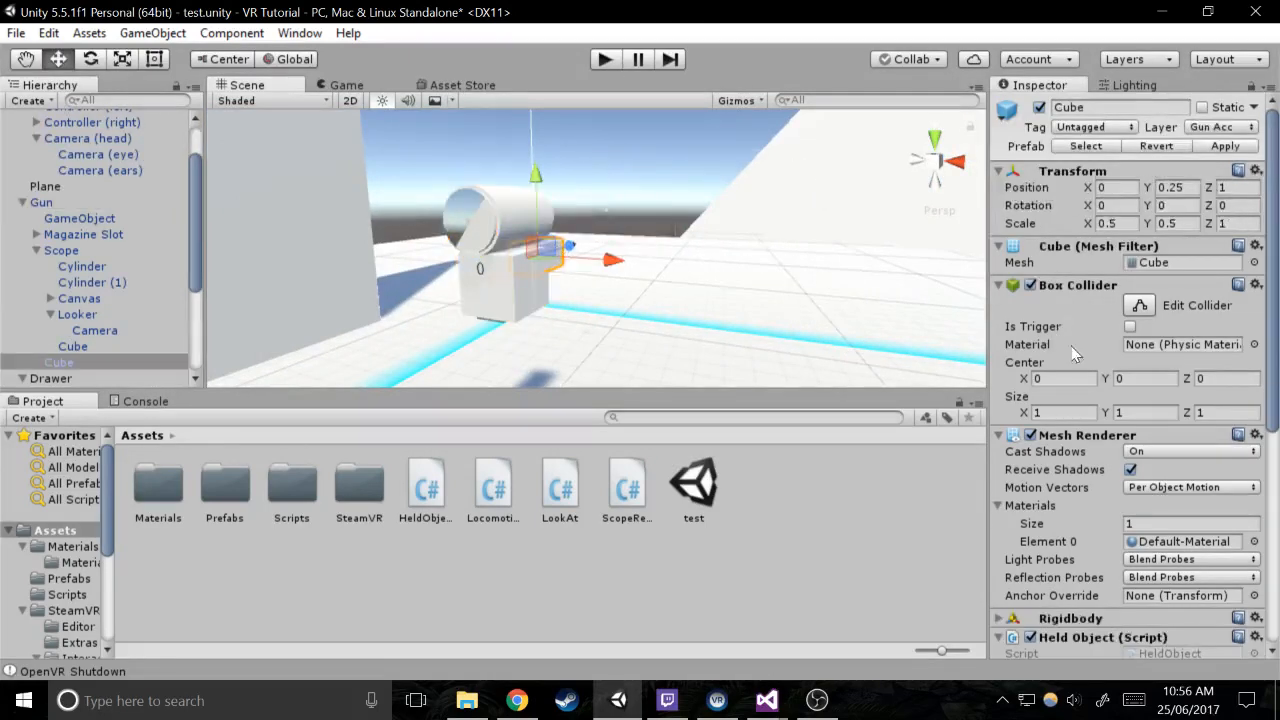
scroll(1132, 411, "down", 3)
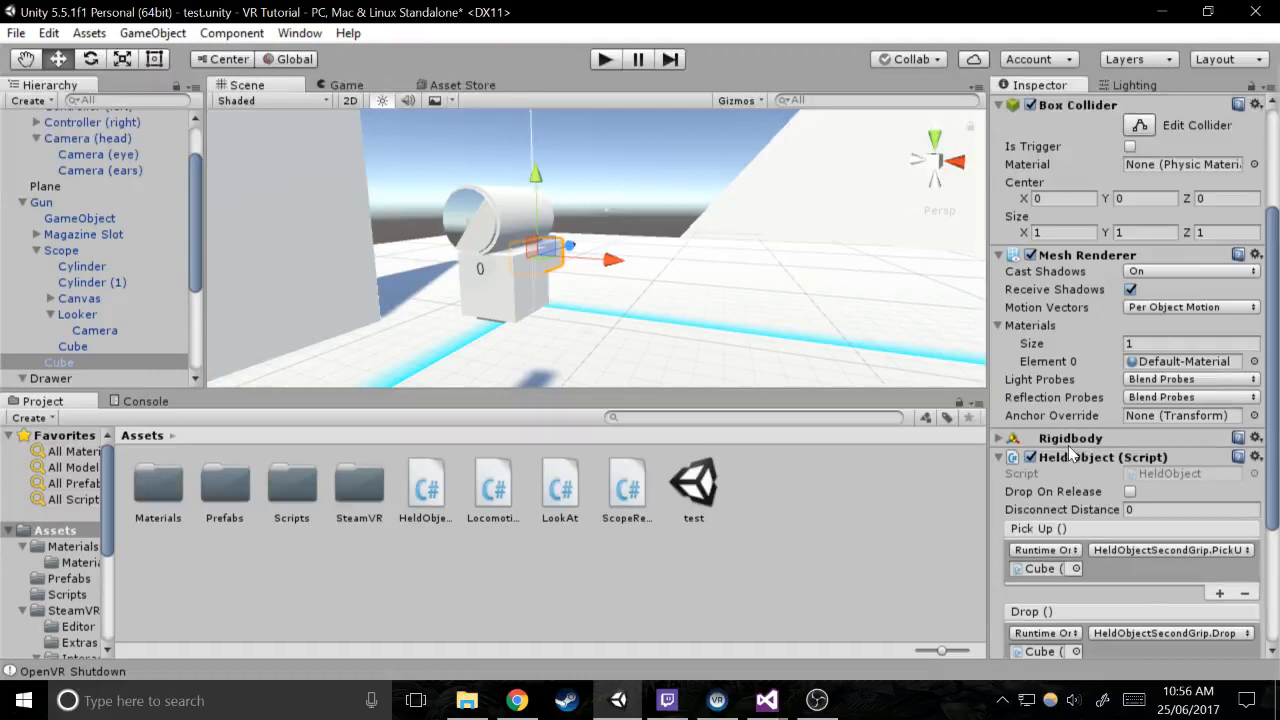
left_click(1068, 440)
left_click(1130, 508)
left_click(1130, 526)
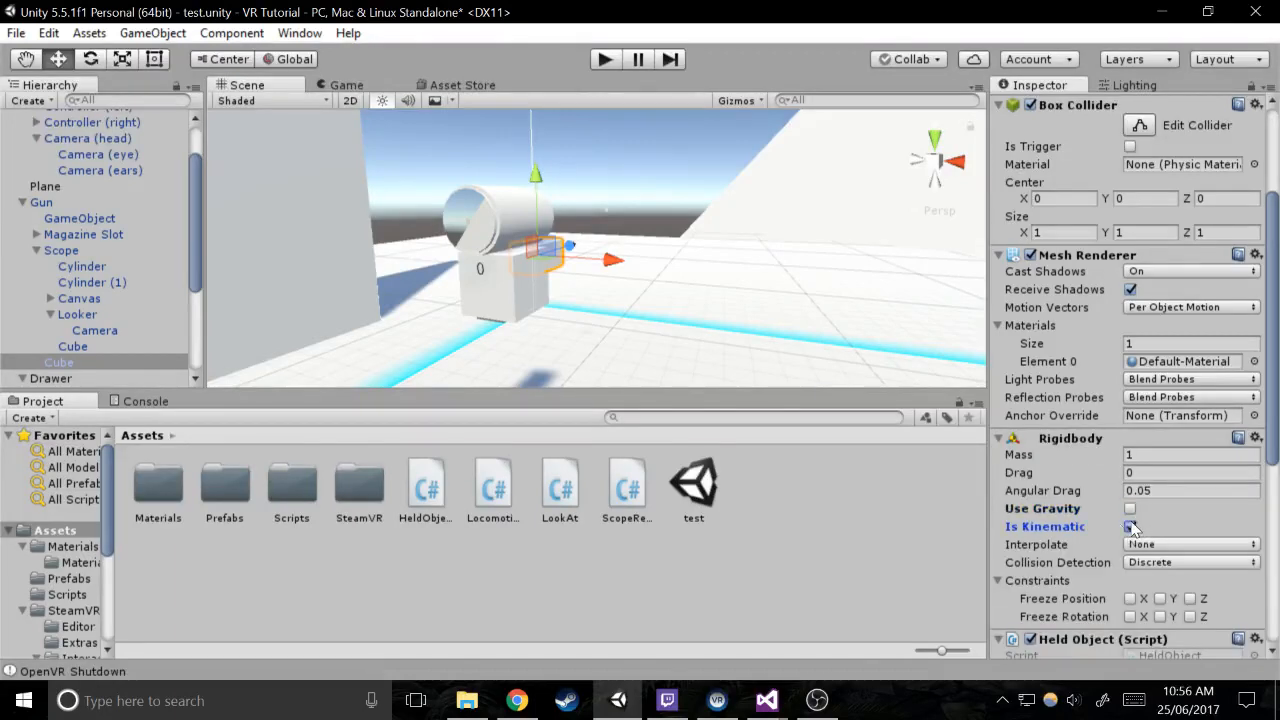
Test the gun in play mode, stop it, and enable Drop On Release in the barrel Cube's Held Object script
left_click(605, 61)
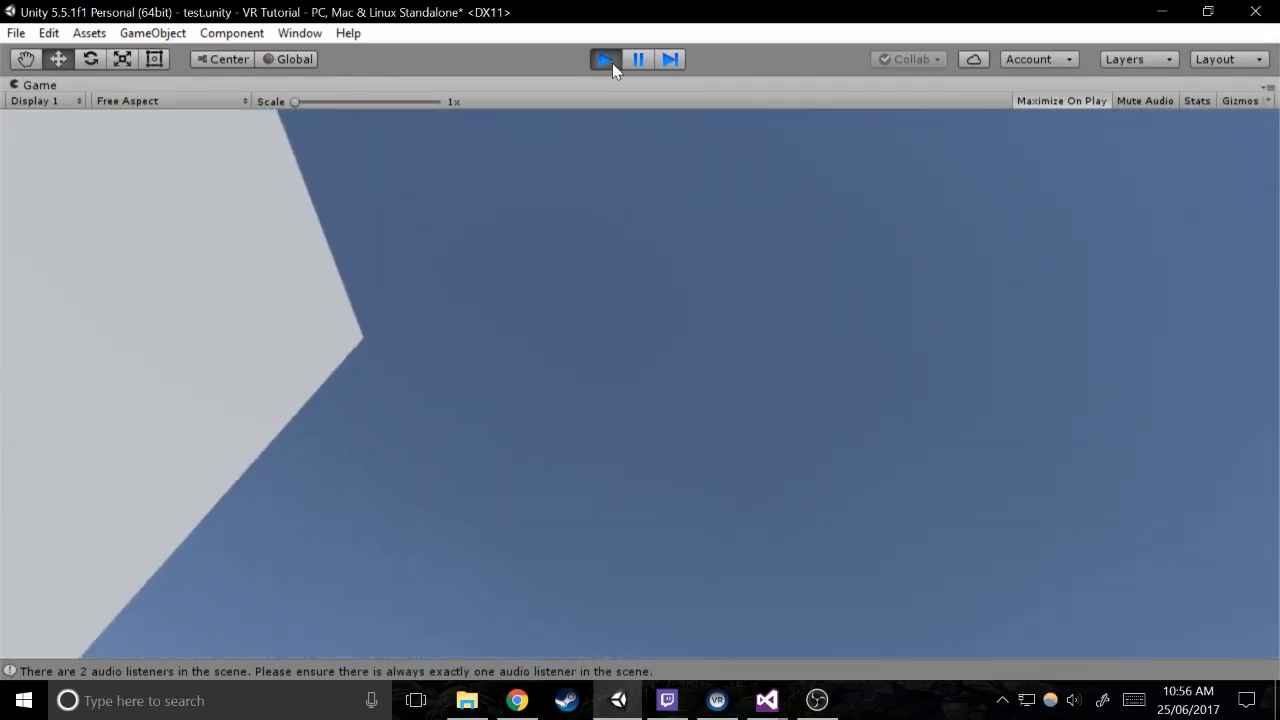
left_click(612, 63)
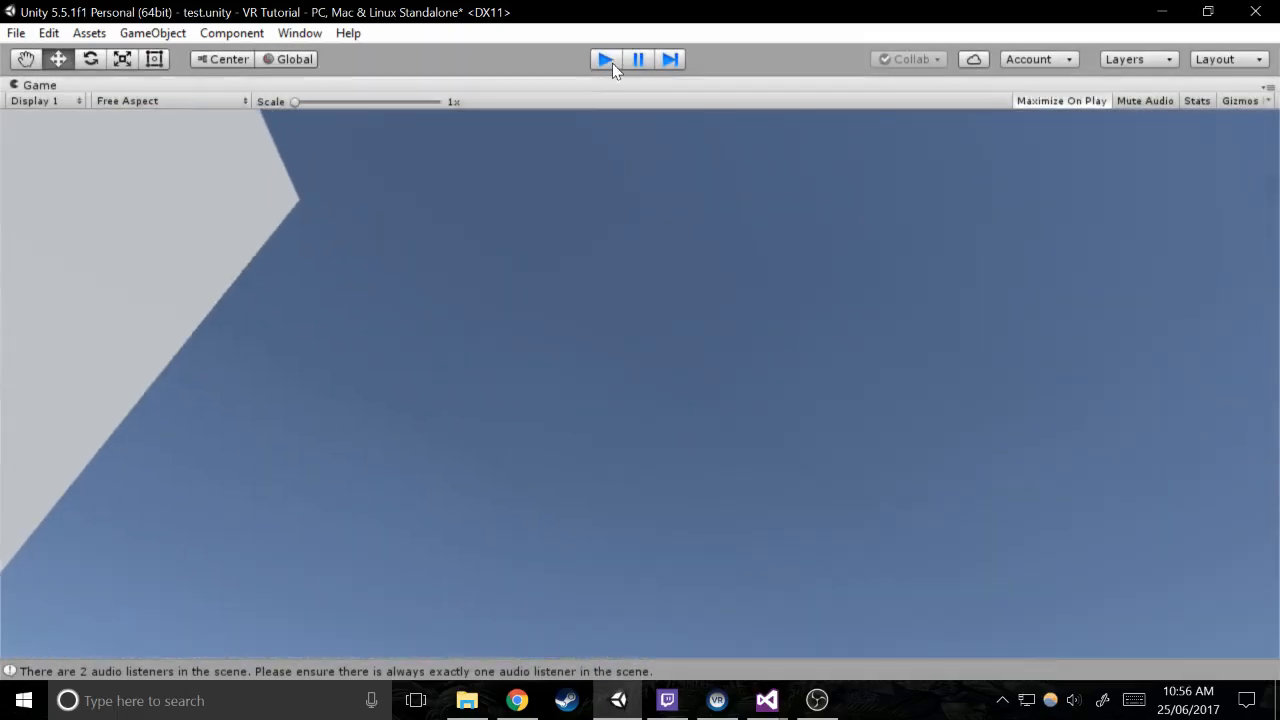
scroll(1010, 398, "down", 5)
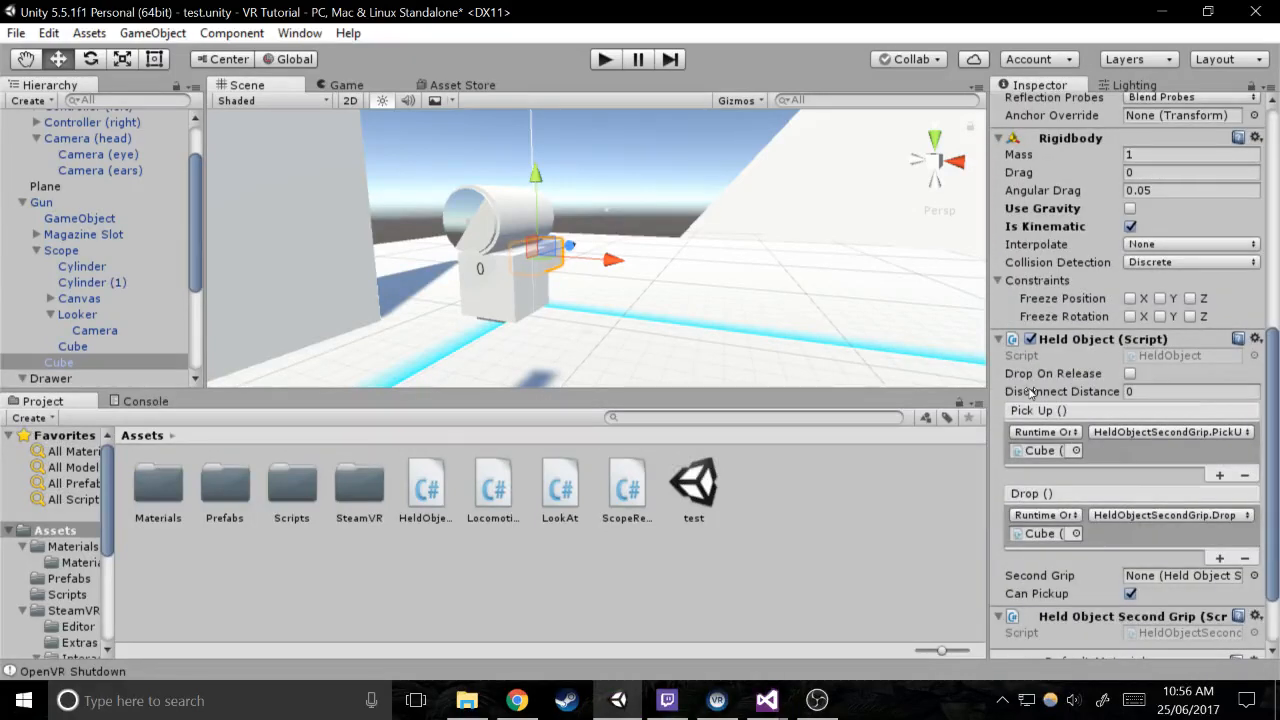
left_click(1130, 374)
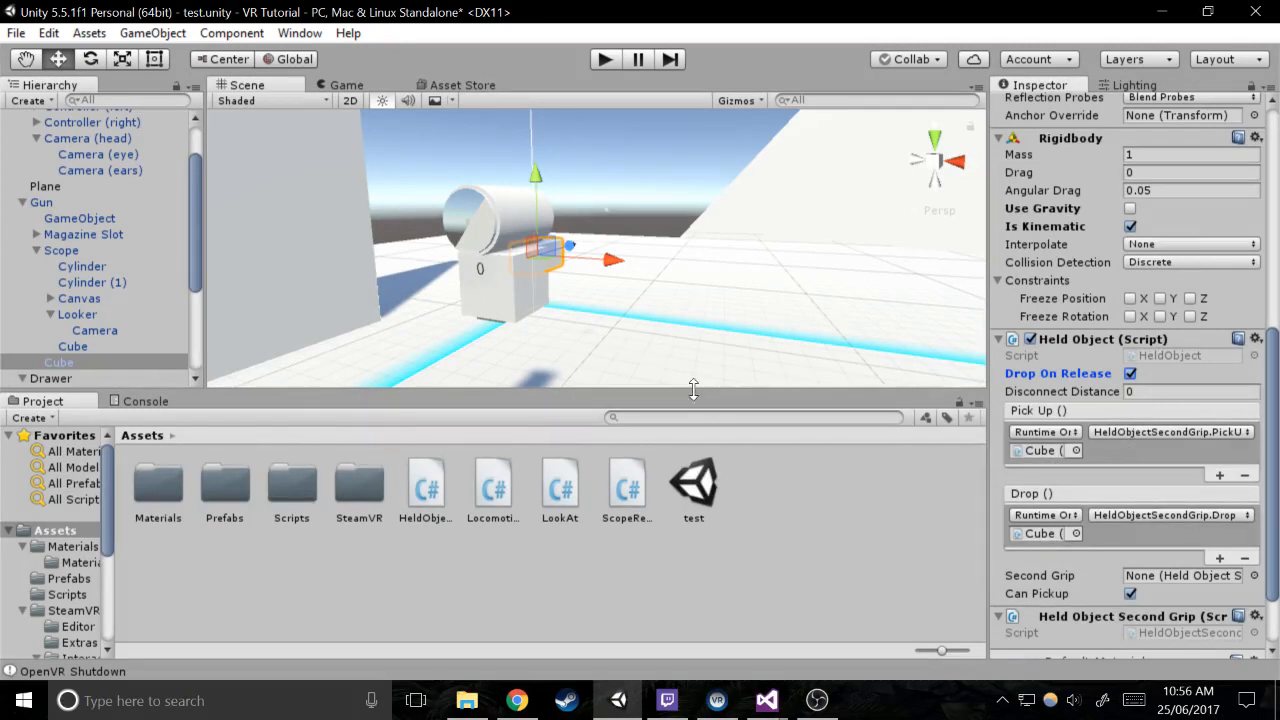
right_click_drag(707, 330, 645, 320)
key("s")
key("w")
key("w")
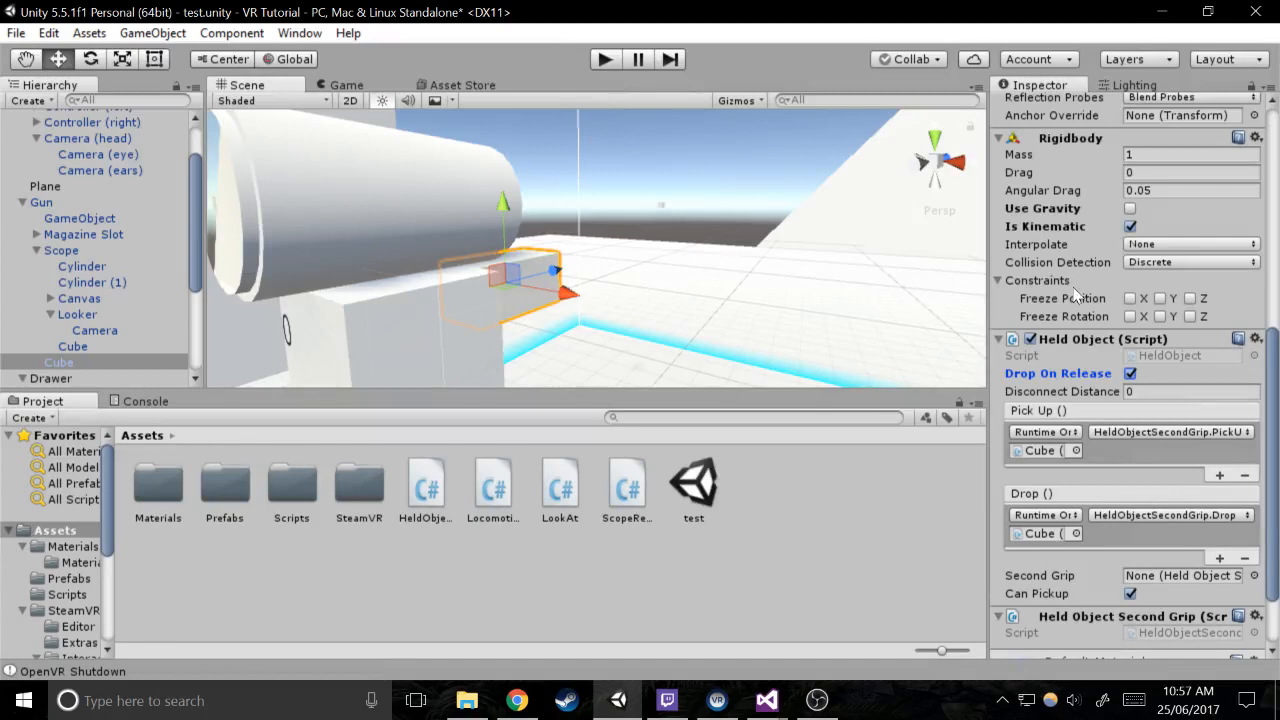
Open HeldObject.cs in Visual Studio, declare public bool hideController; below dropOnRelease, and save the script
left_click(1140, 362)
double_click(1186, 357)
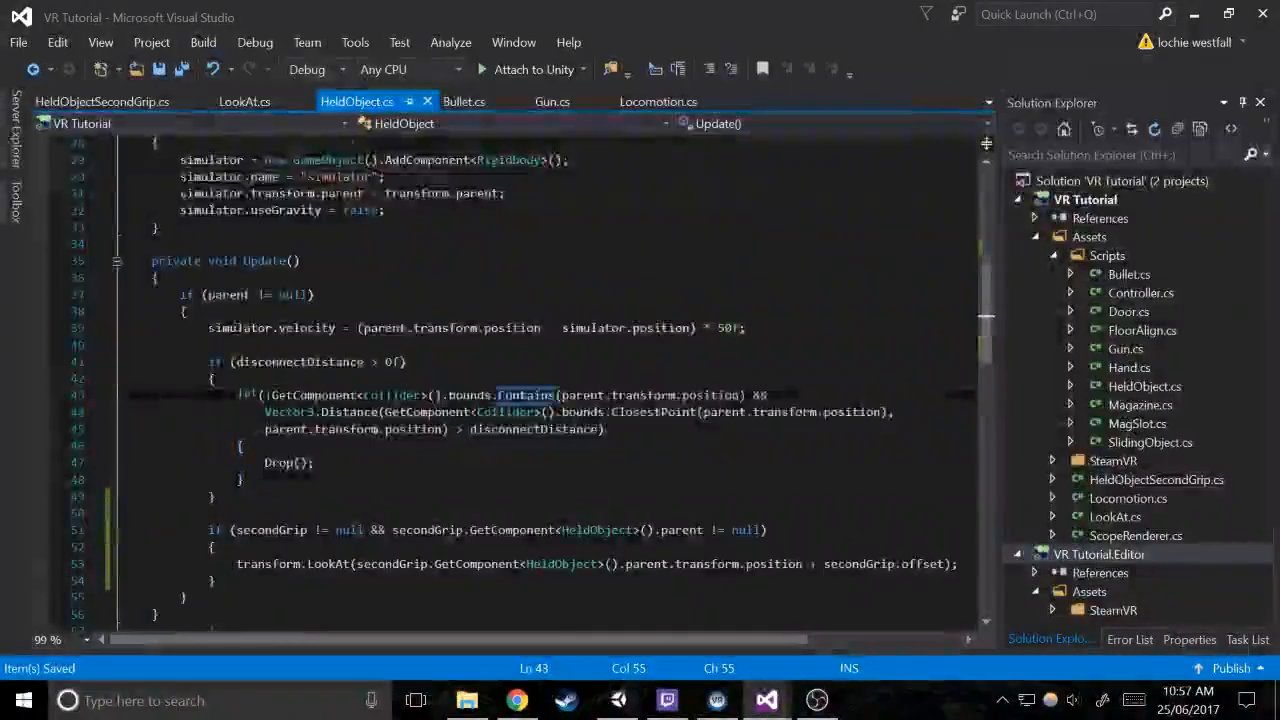
scroll(516, 385, "up", 4)
left_click(337, 328)
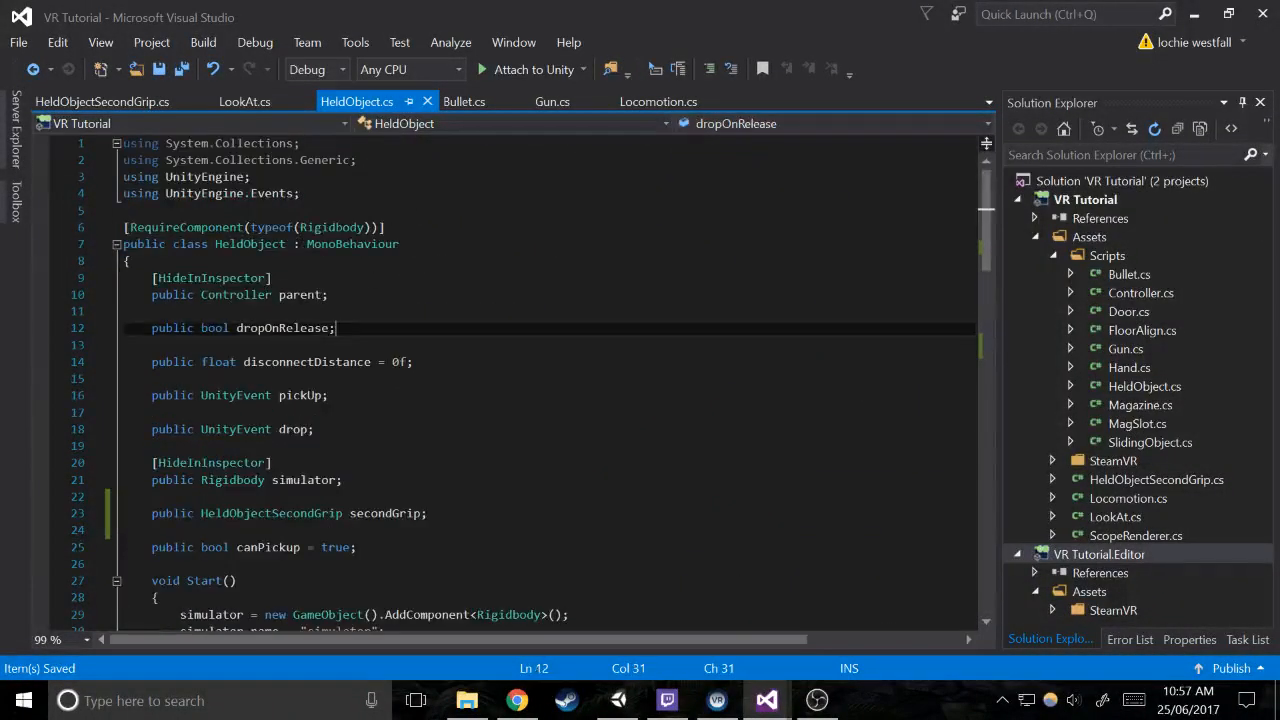
key("Return")
key("Return")
type("public")
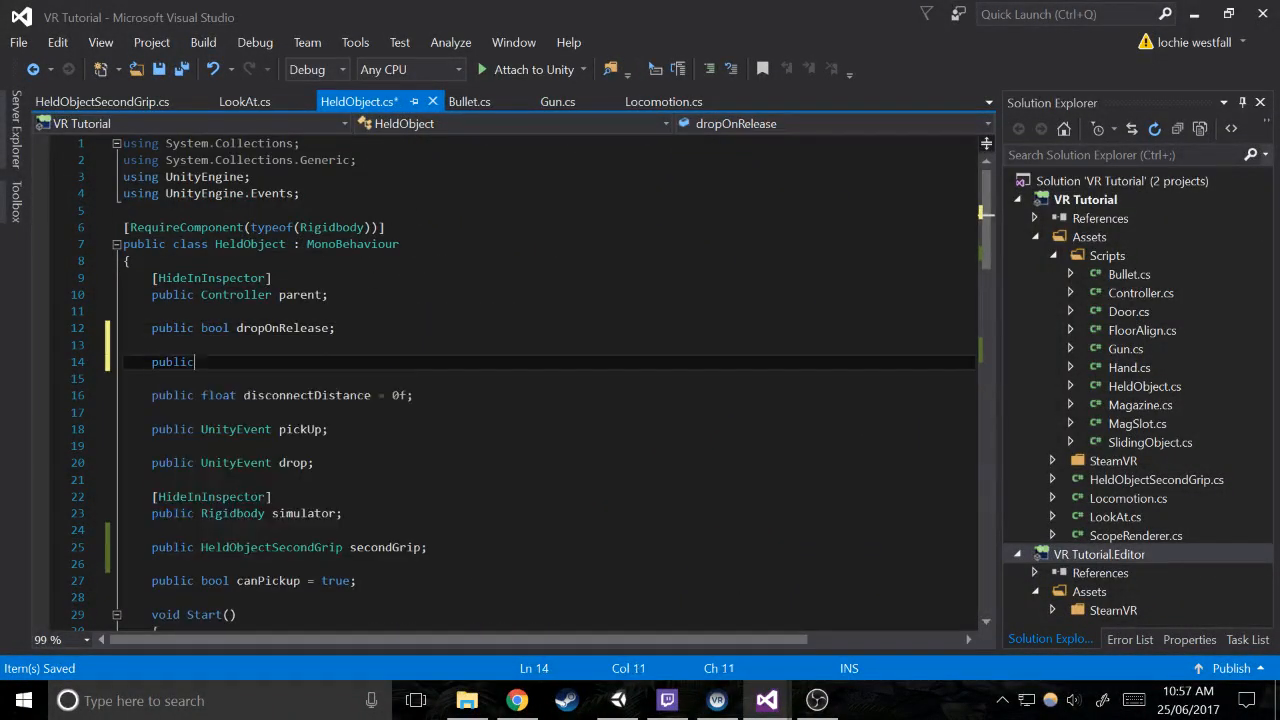
type(" bool hideController;")
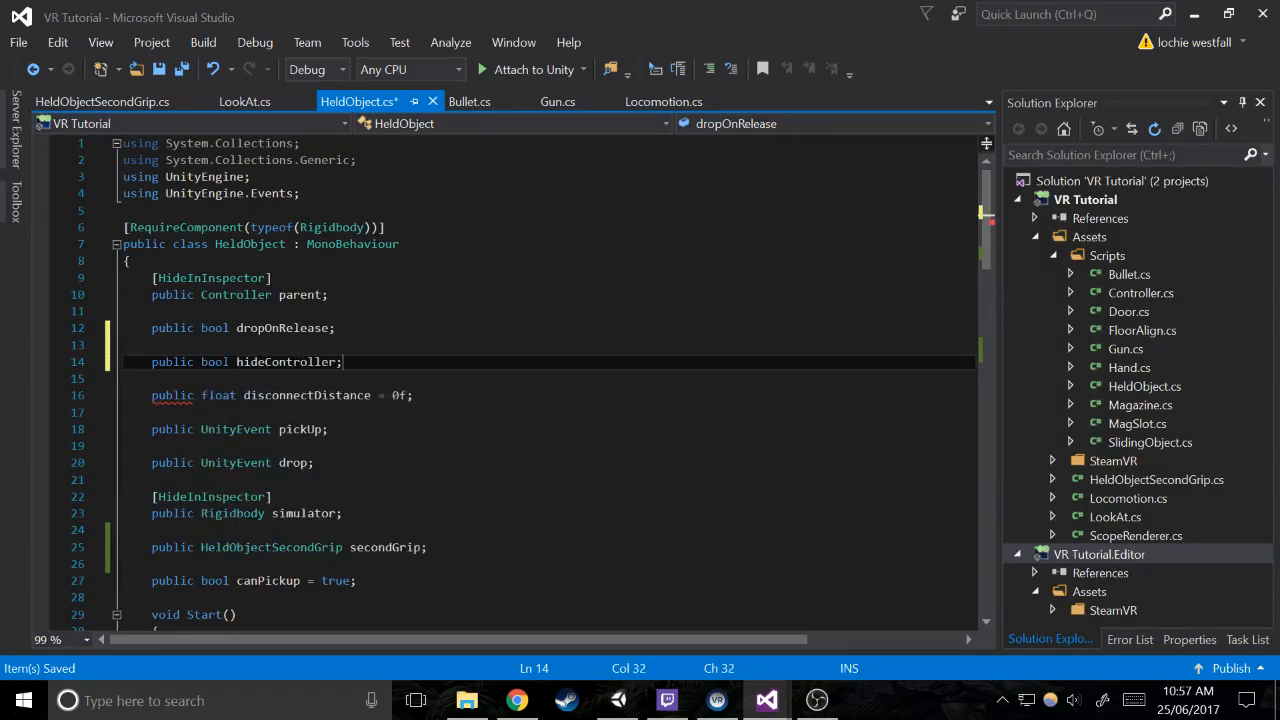
key("Return")
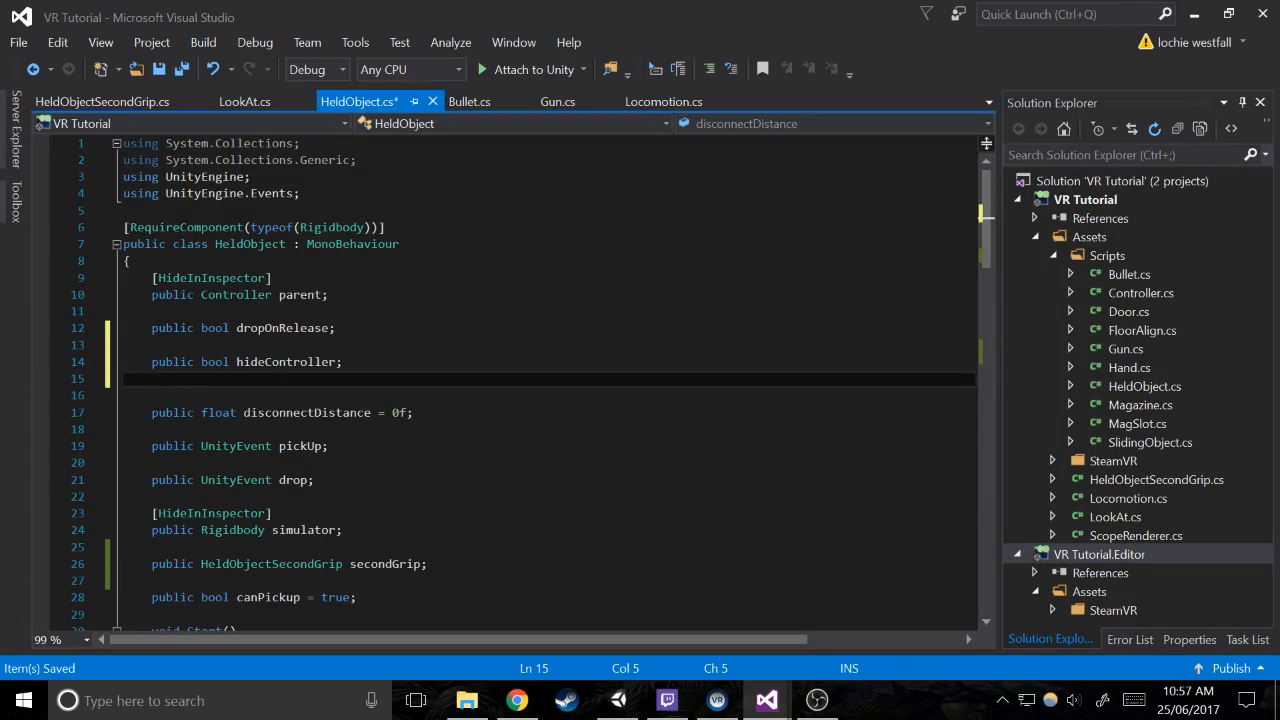
key("ctrl+z")
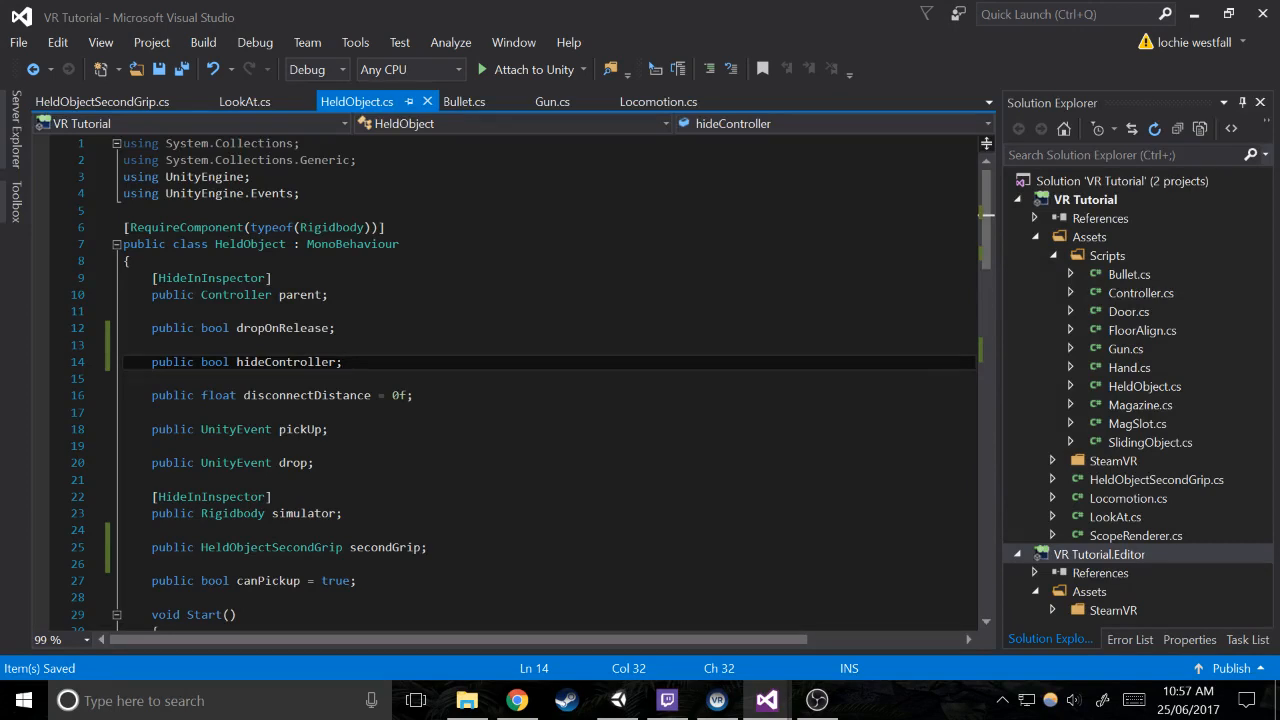
In DefaultDrop, replace simulator.velocity in the Rigidbody velocity assignment with parent.GetComponent<Controller>().controller.velocity
left_click(272, 278)
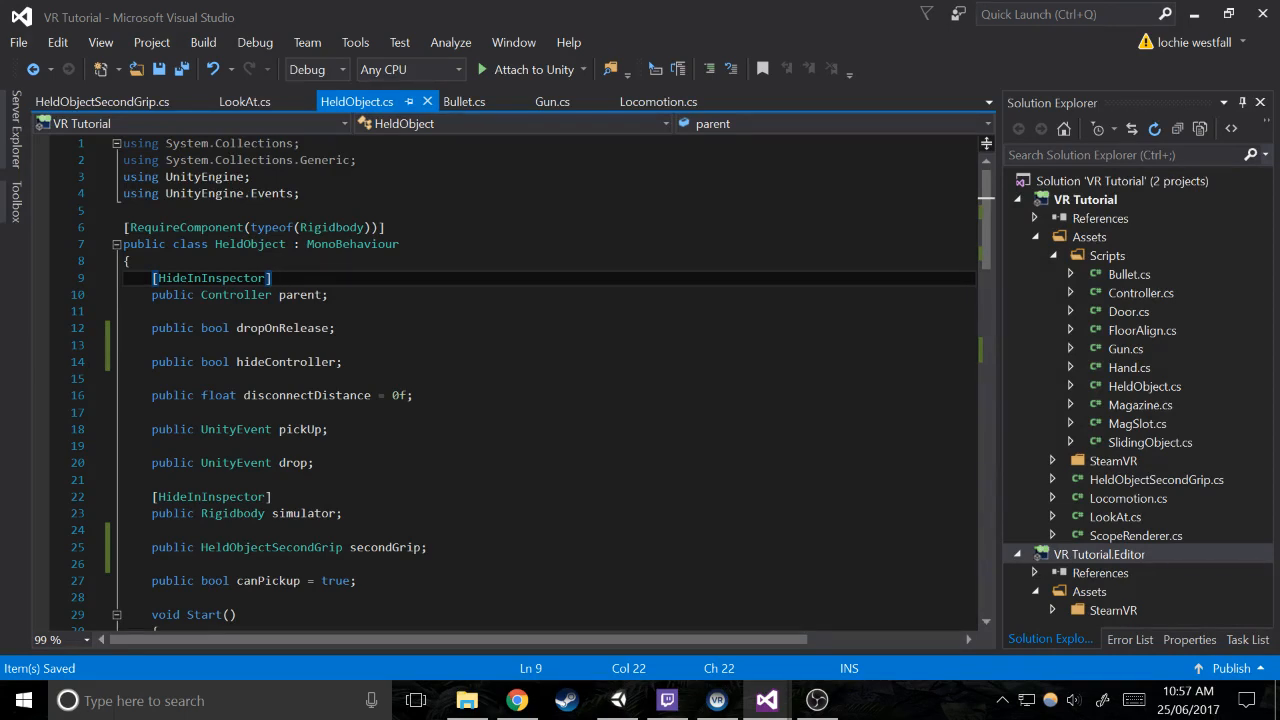
scroll(530, 385, "down", 16)
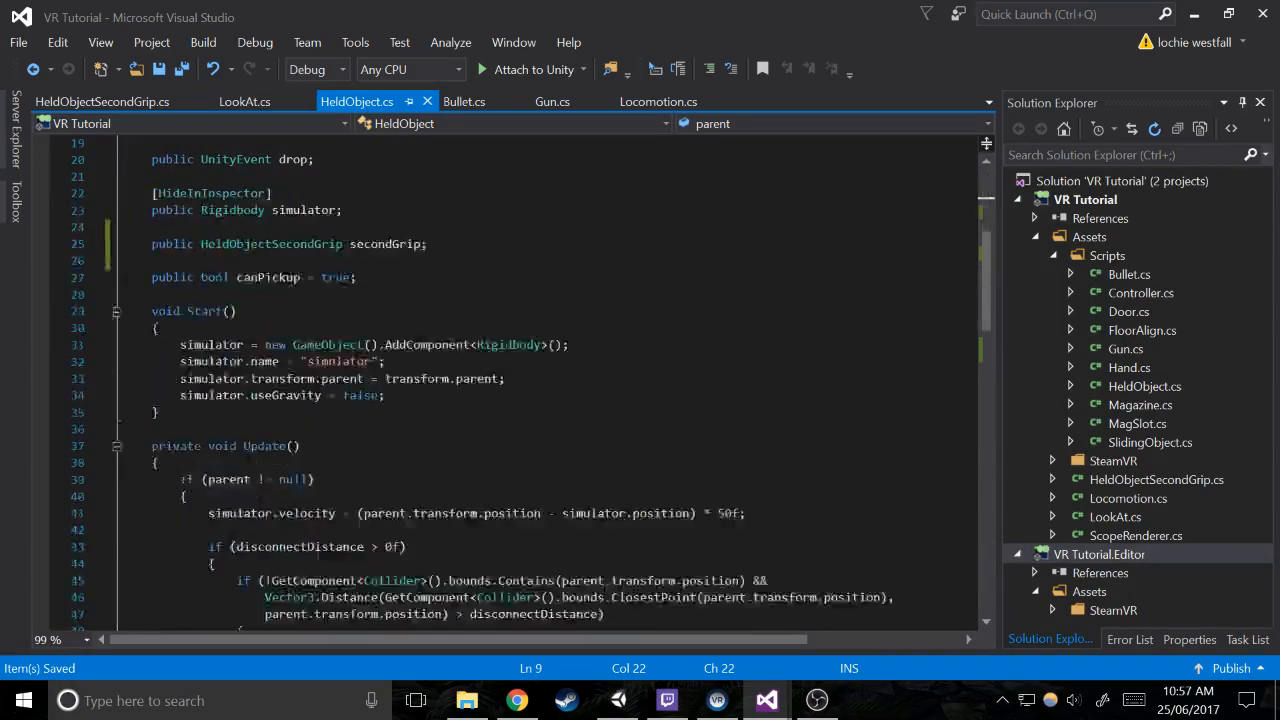
scroll(530, 385, "down", 2)
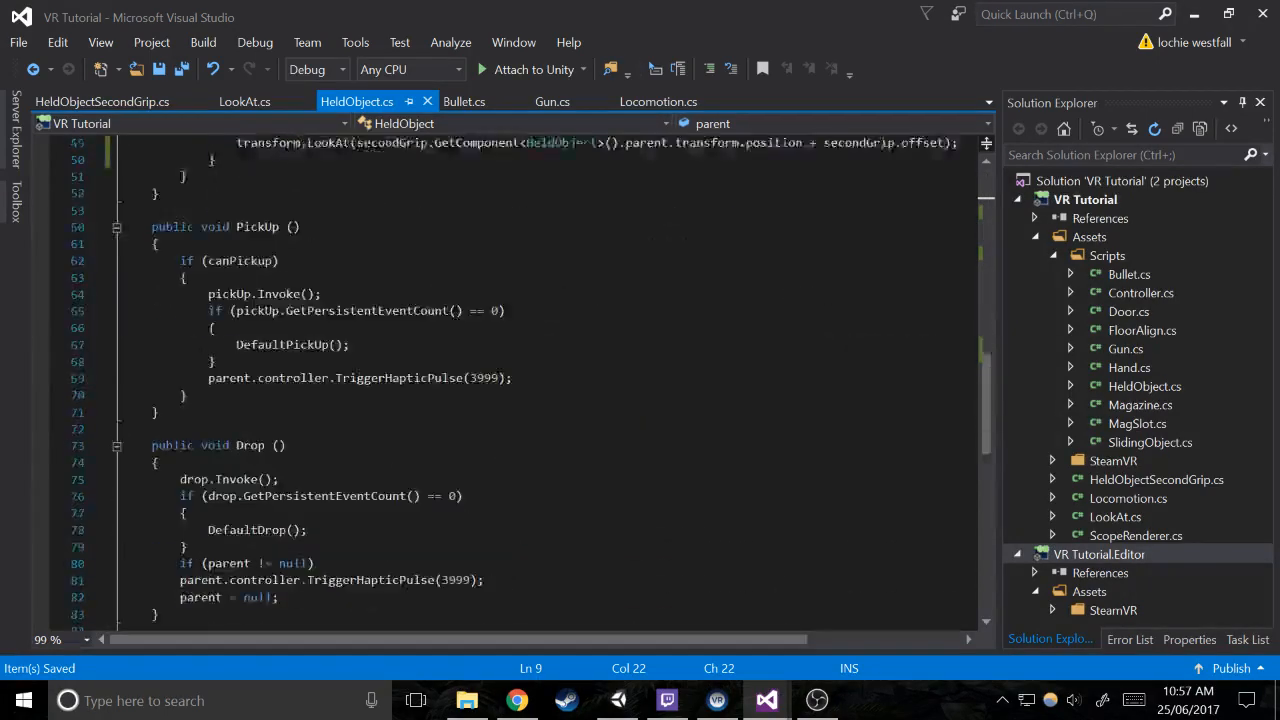
scroll(530, 385, "down", 7)
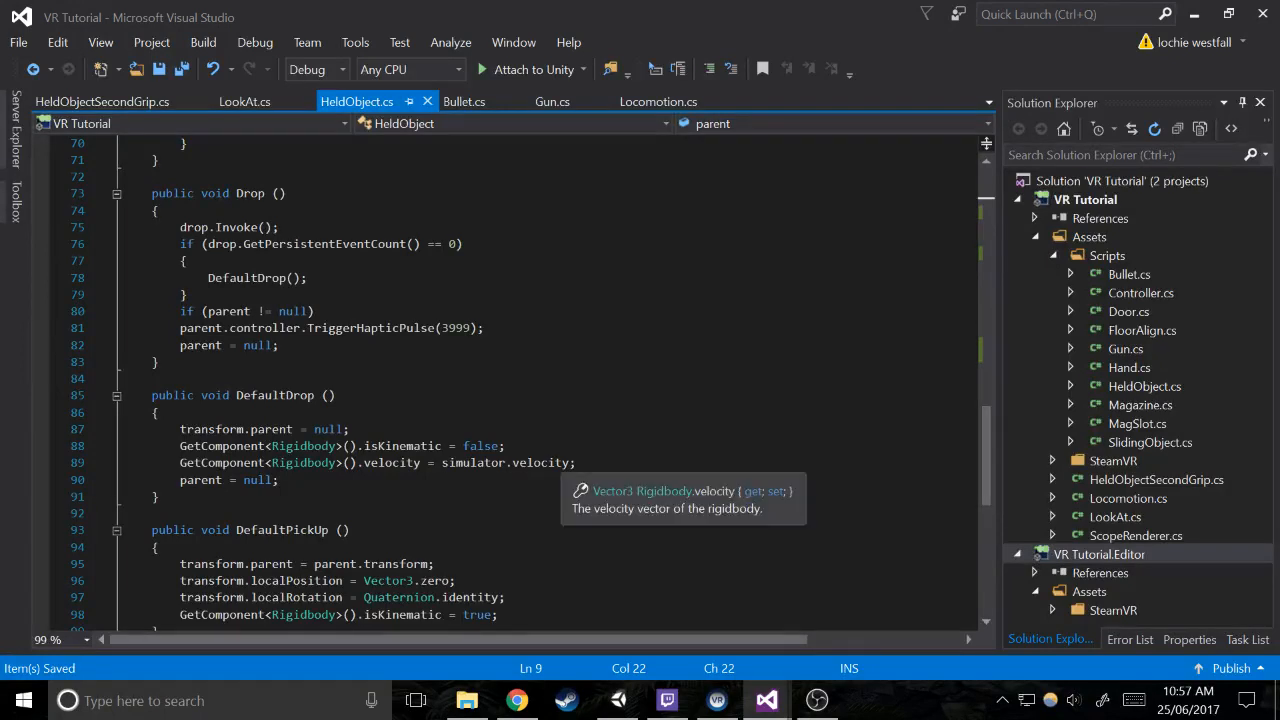
left_click(570, 463)
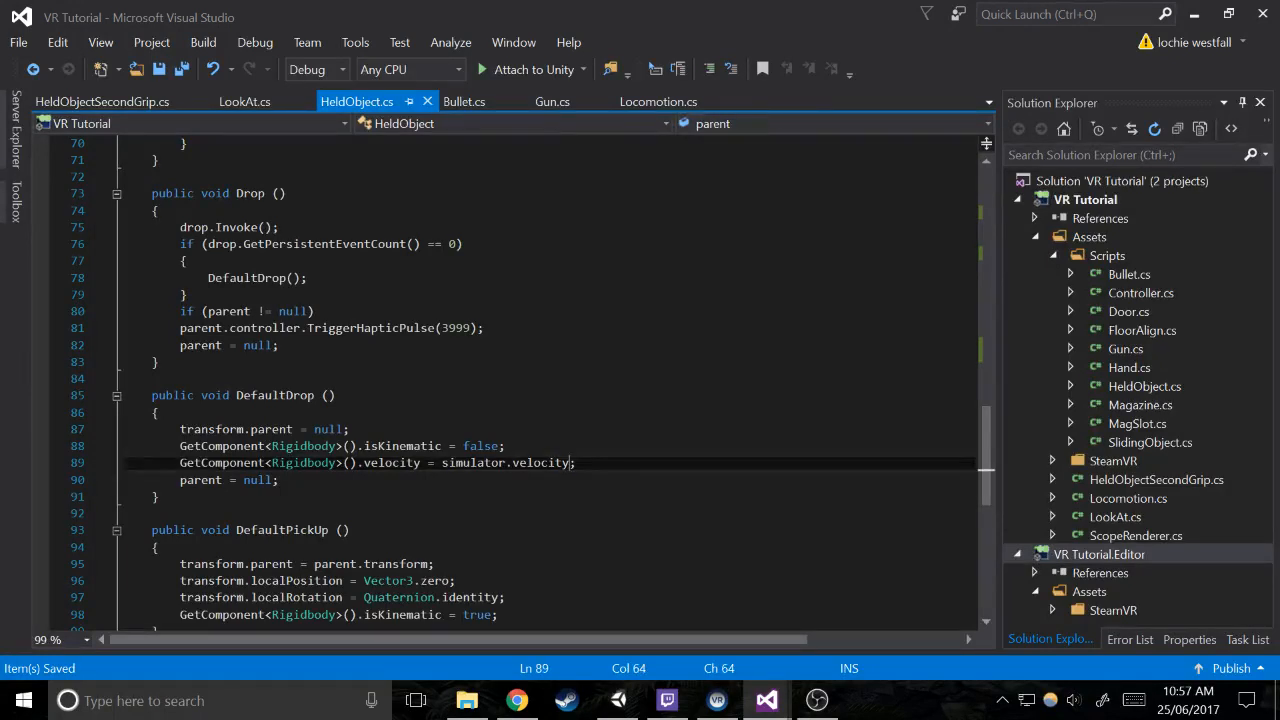
left_click_drag(442, 463, 572, 463)
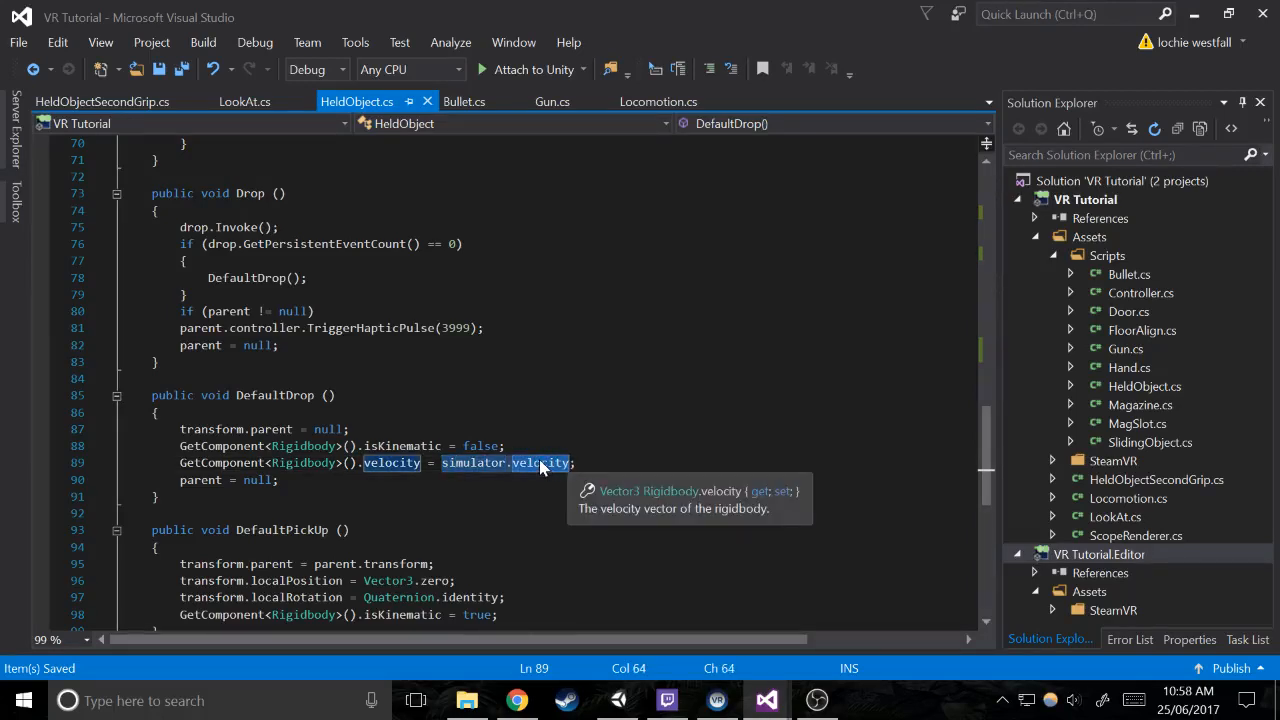
type("p")
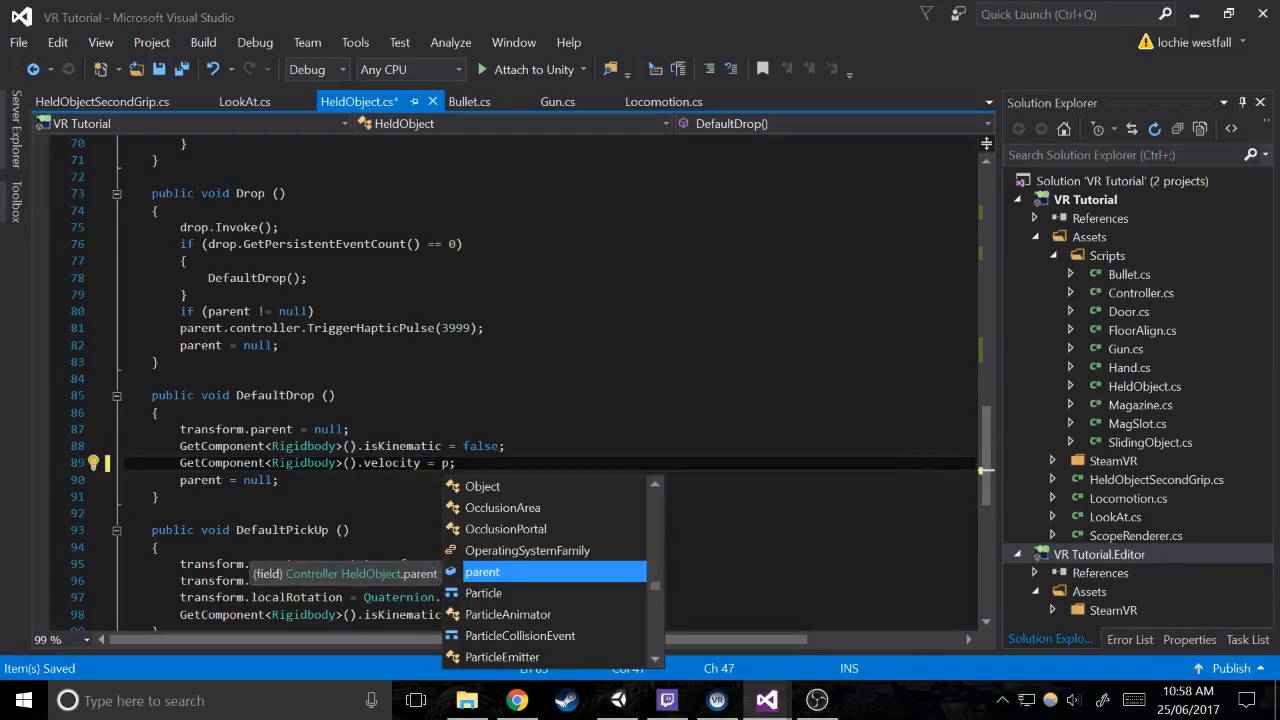
type("arent.")
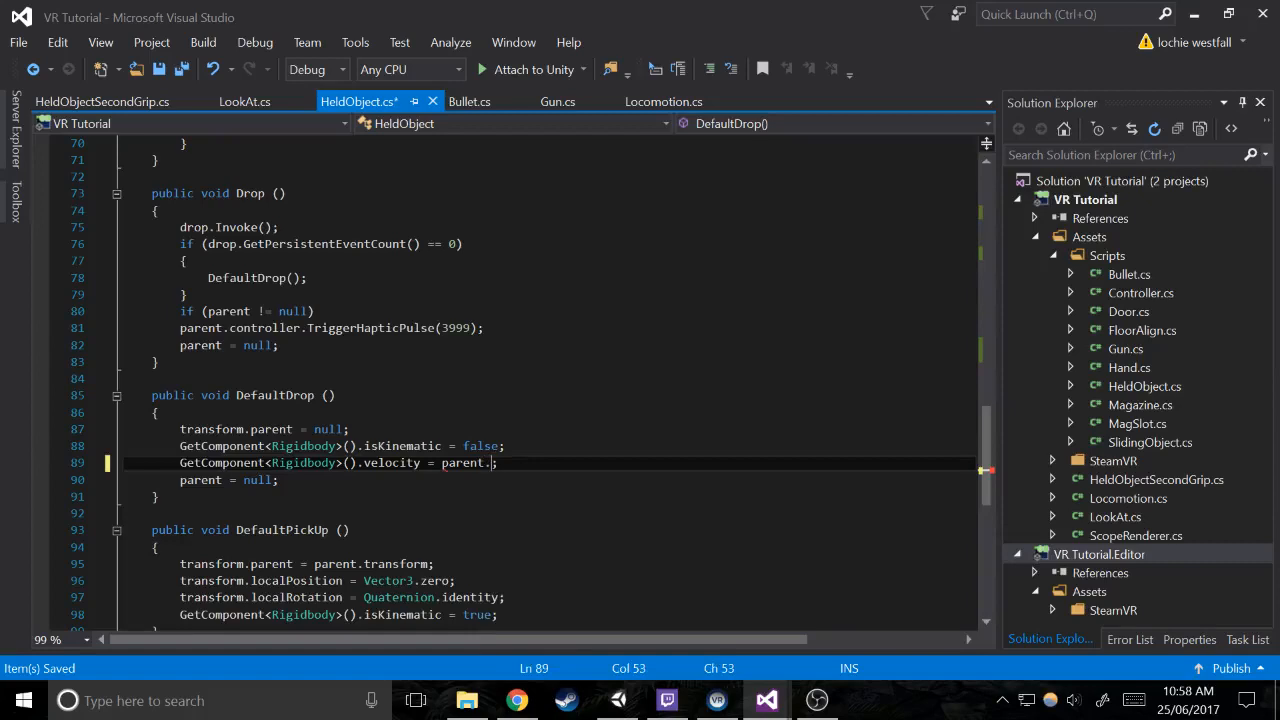
type("GetComponent<contro")
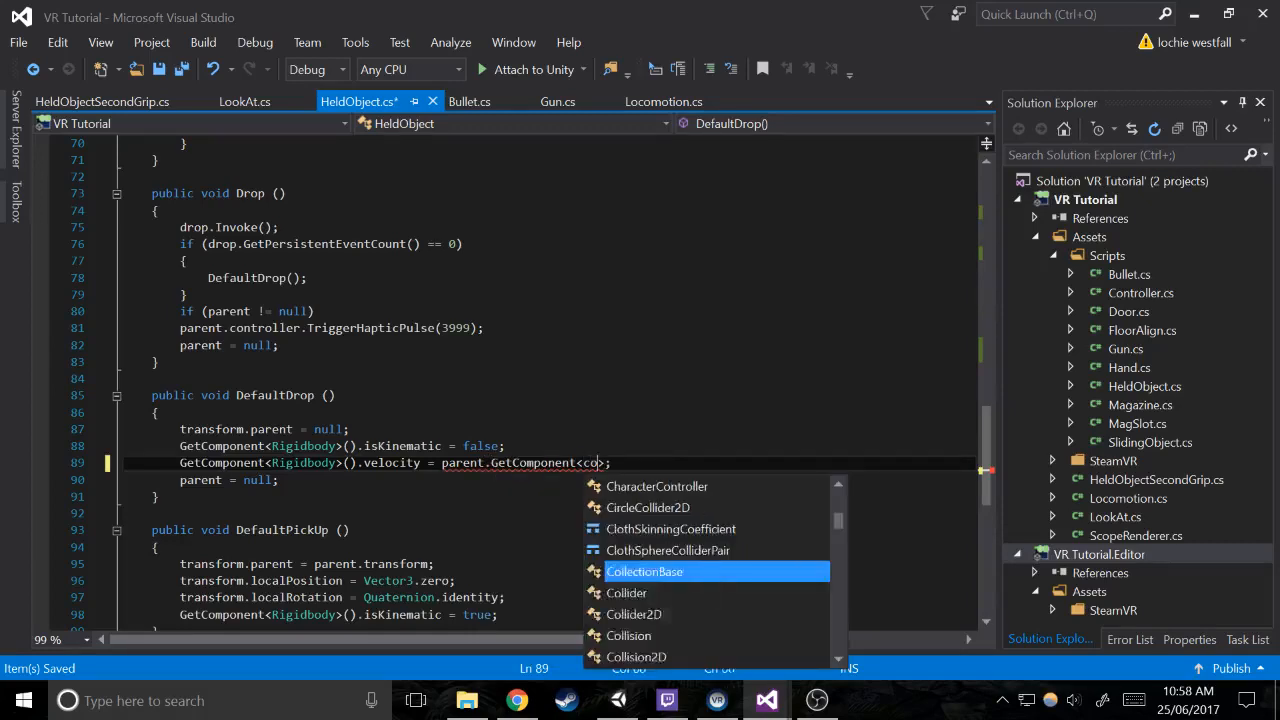
type(">().")
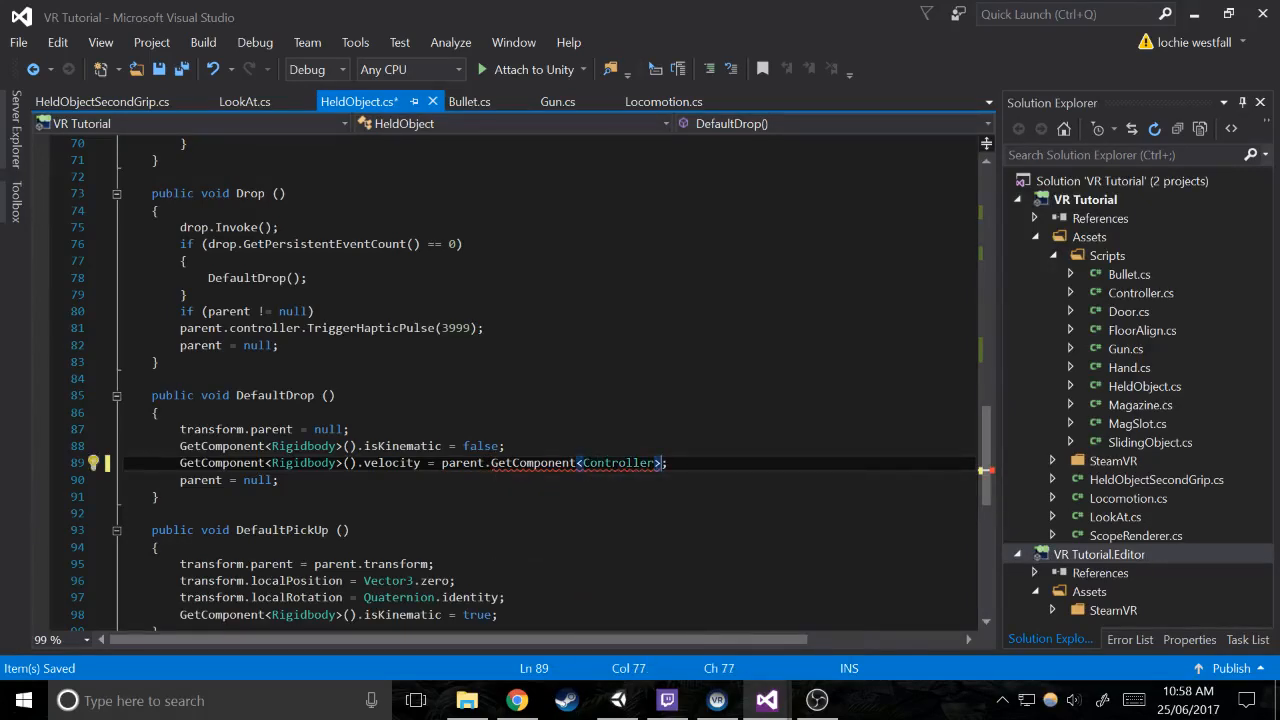
type("co")
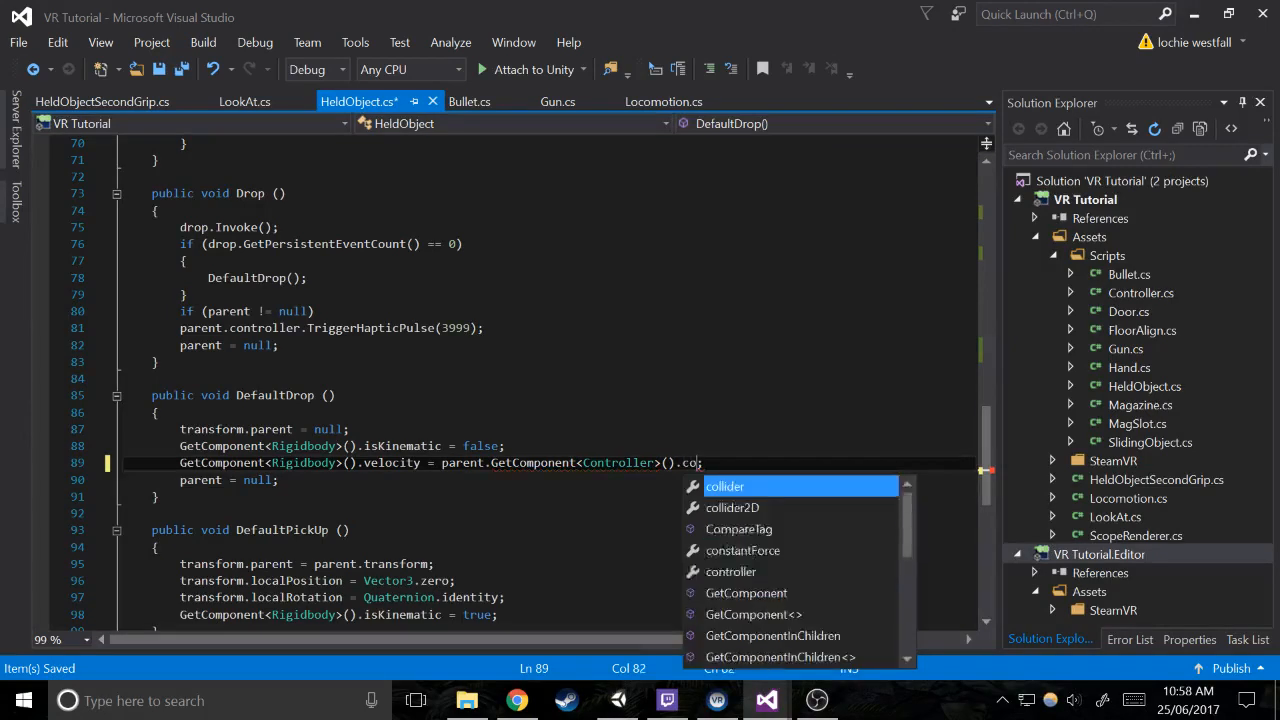
key("Escape")
key("BackSpace")
key("BackSpace")
key("BackSpace")
type(".cn")
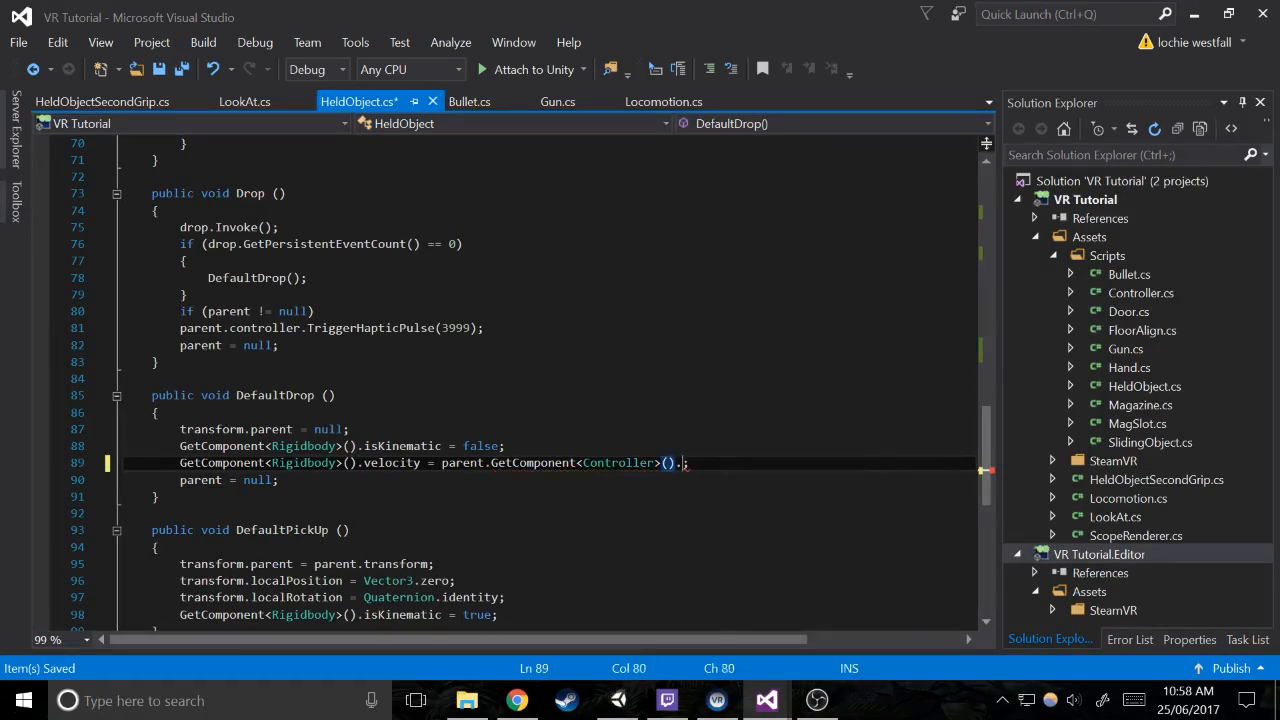
key("BackSpace")
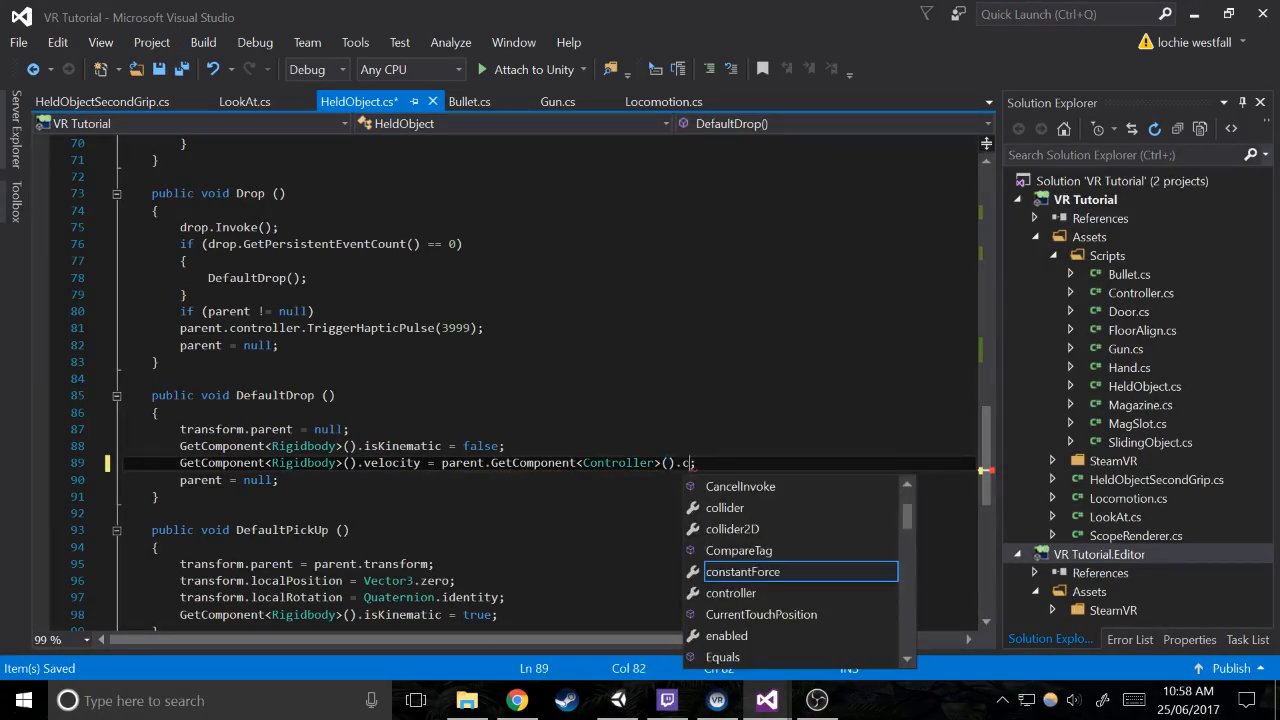
type("ontroller.velocity;")
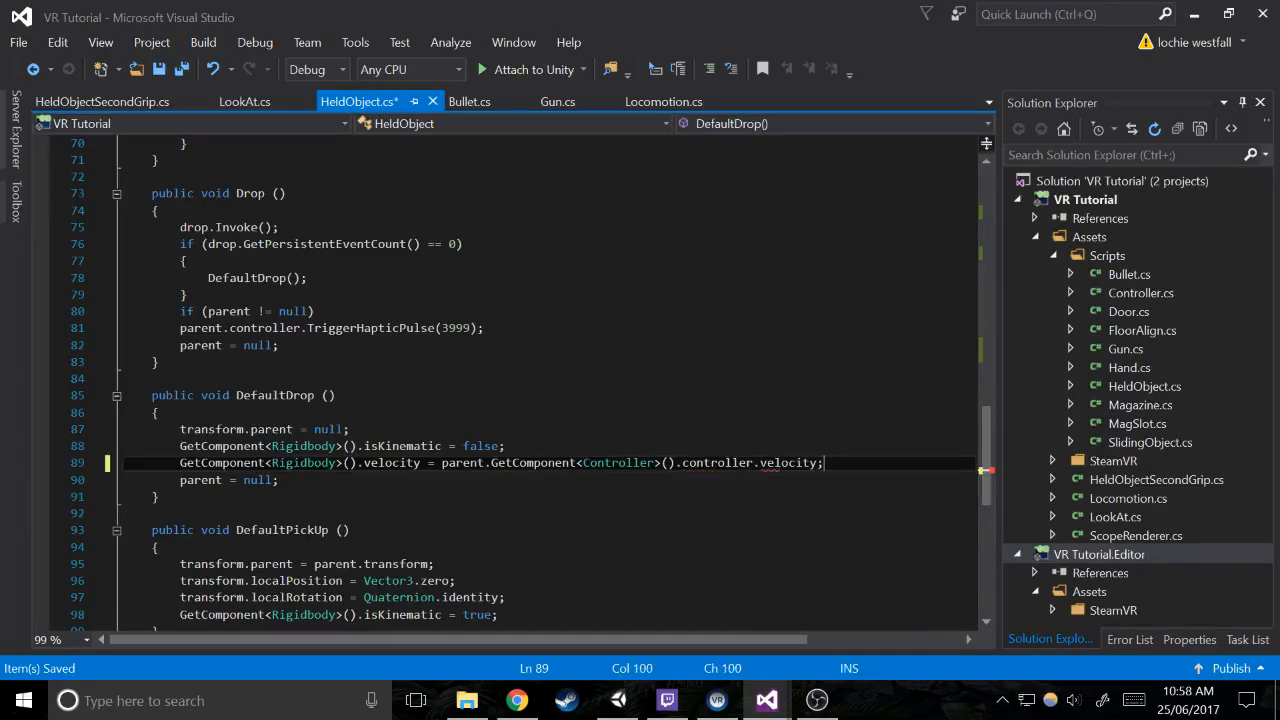
Duplicate the velocity assignment on the line below it and change both velocity properties in the copy to angularVelocity
double_click(775, 463)
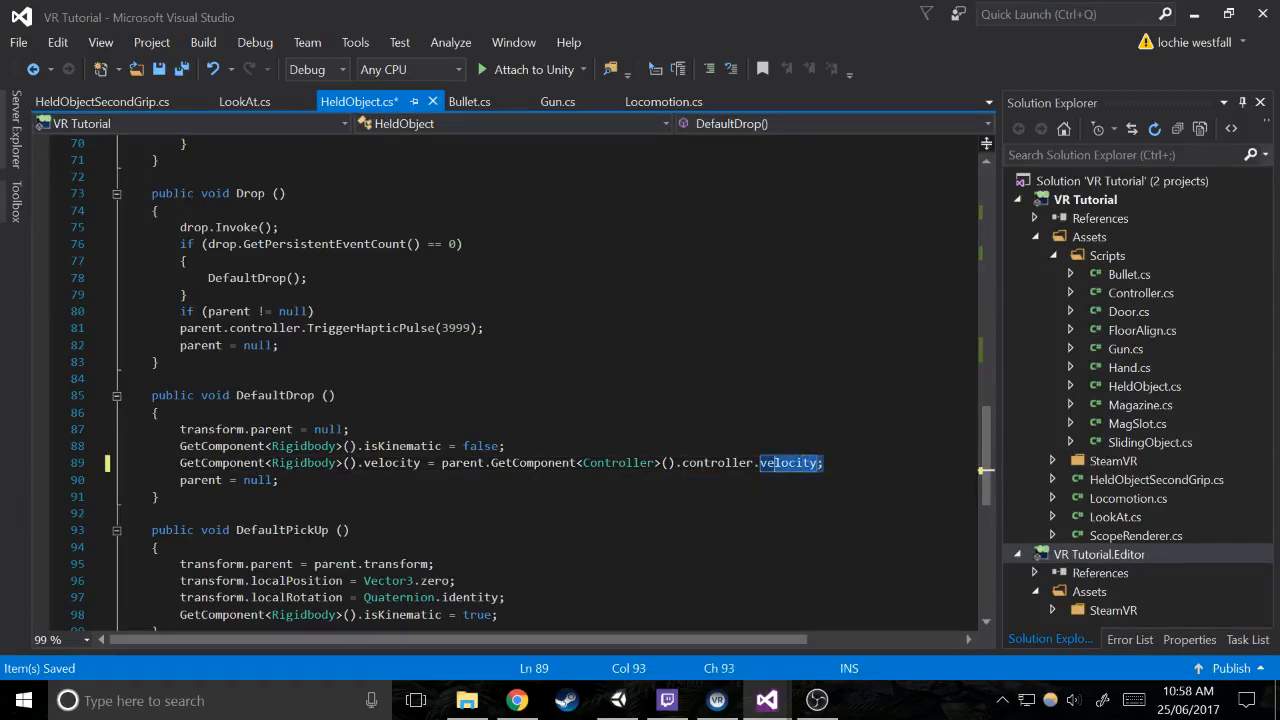
left_click_drag(775, 464, 343, 464)
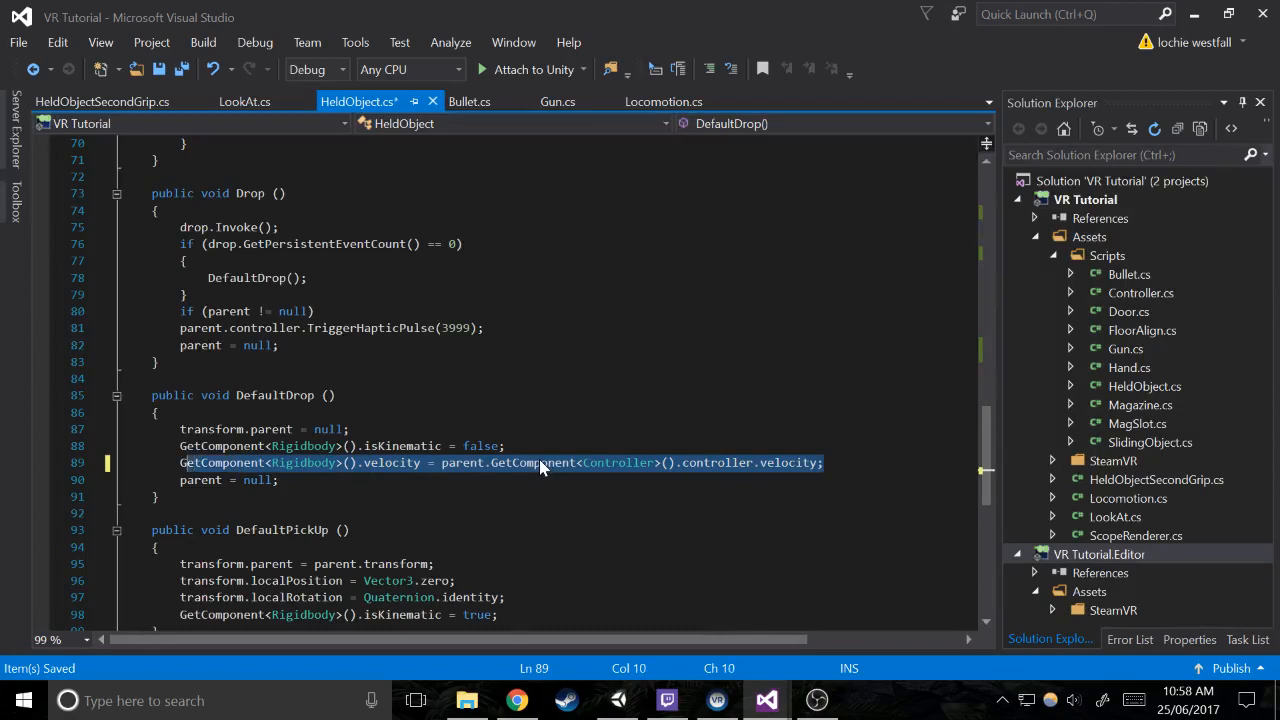
key("shift+Home")
key("ctrl+c")
key("End")
key("Return")
key("ctrl+v")
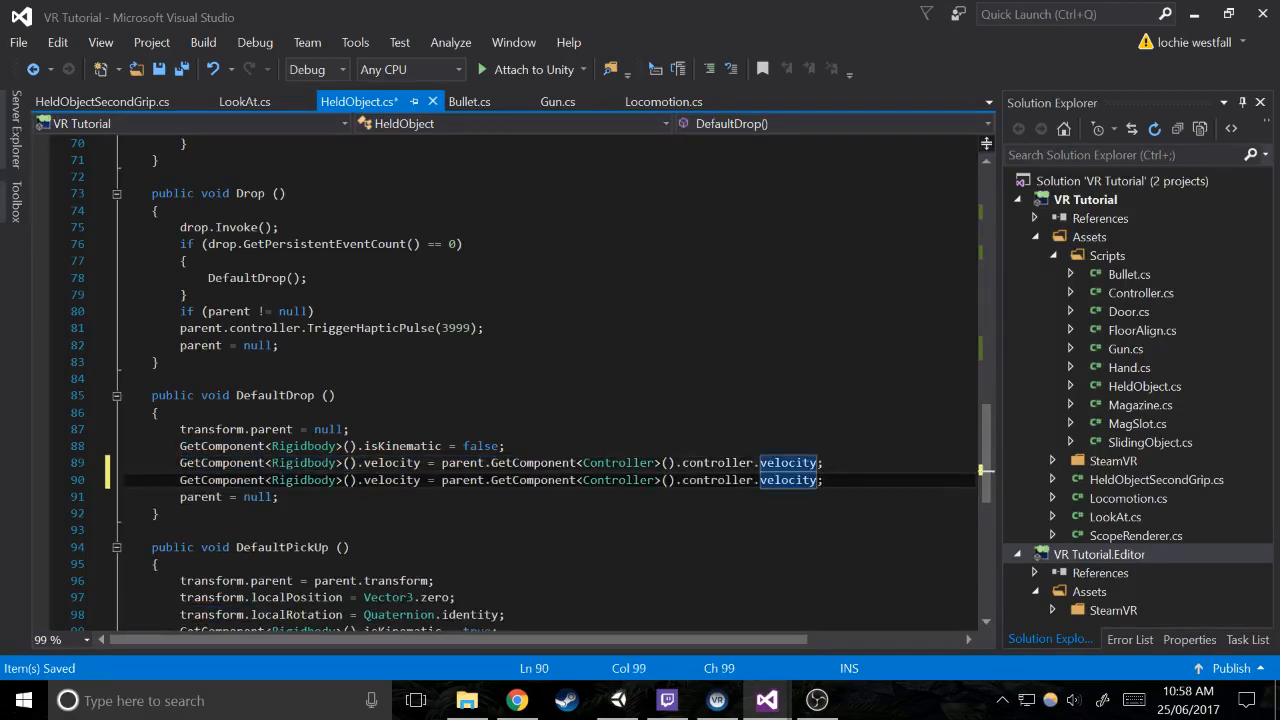
type(".angularV")
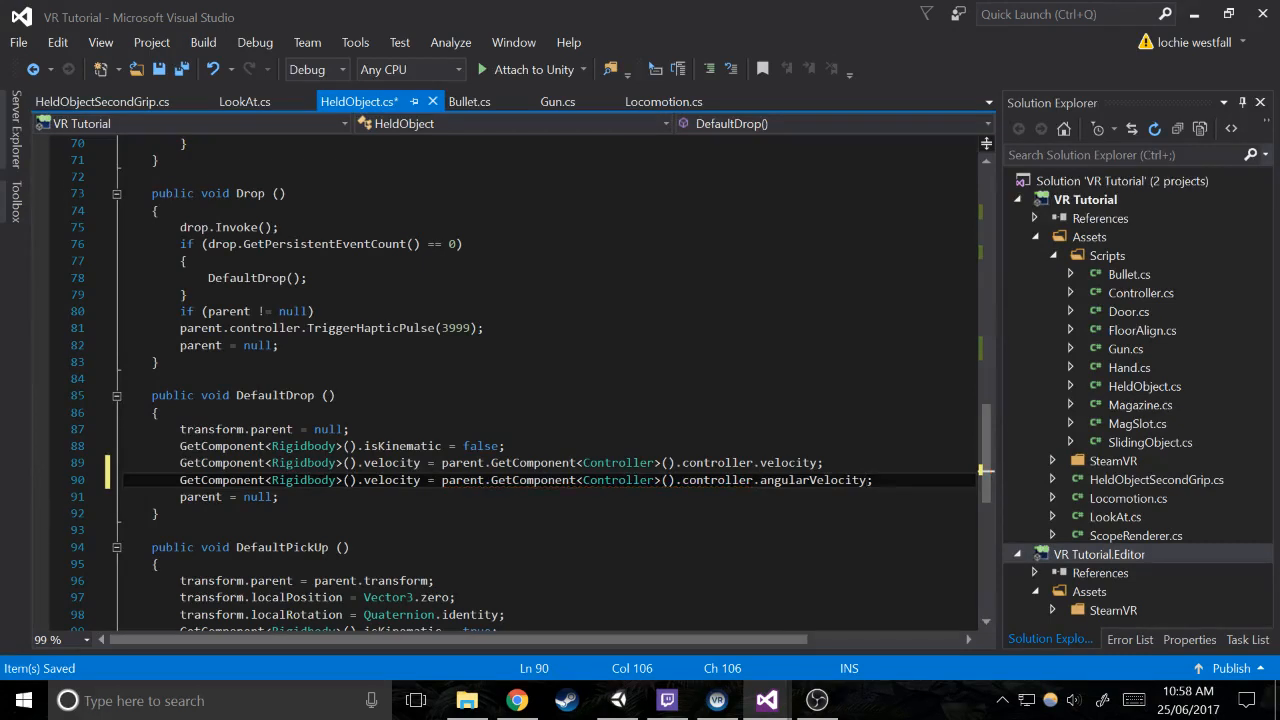
left_click_drag(421, 480, 351, 480)
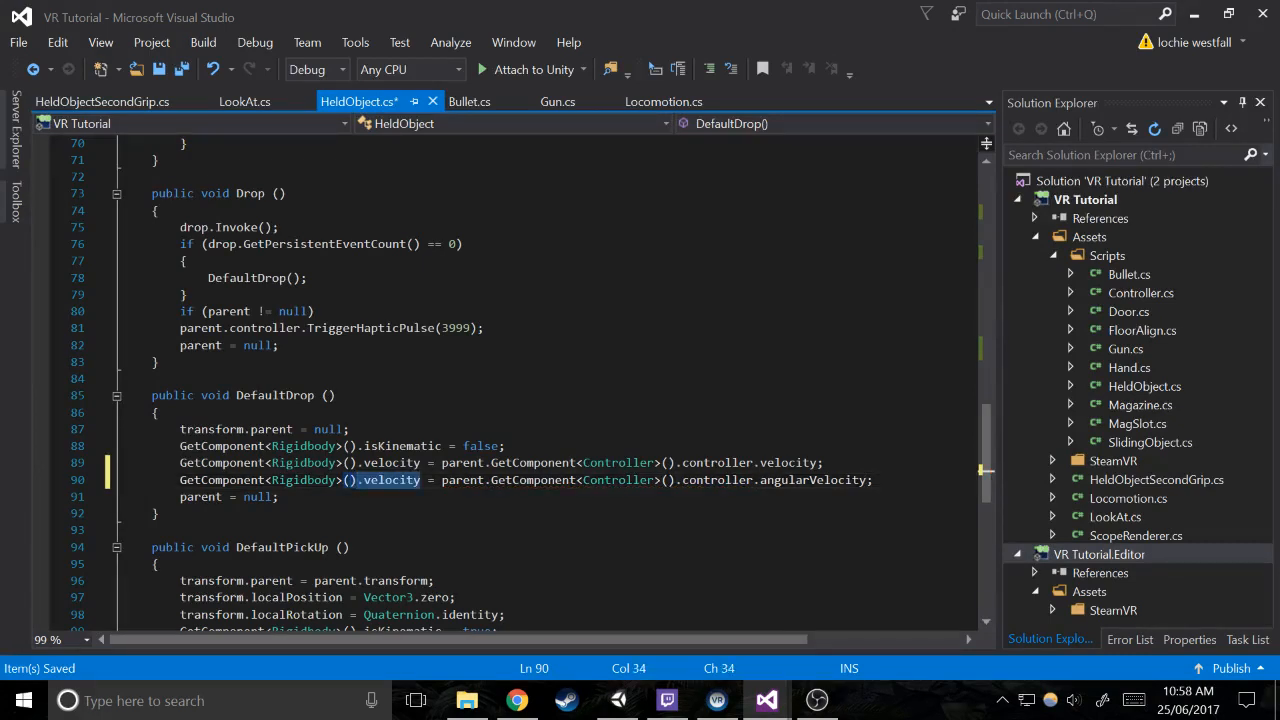
type(".ang")
key("Tab")
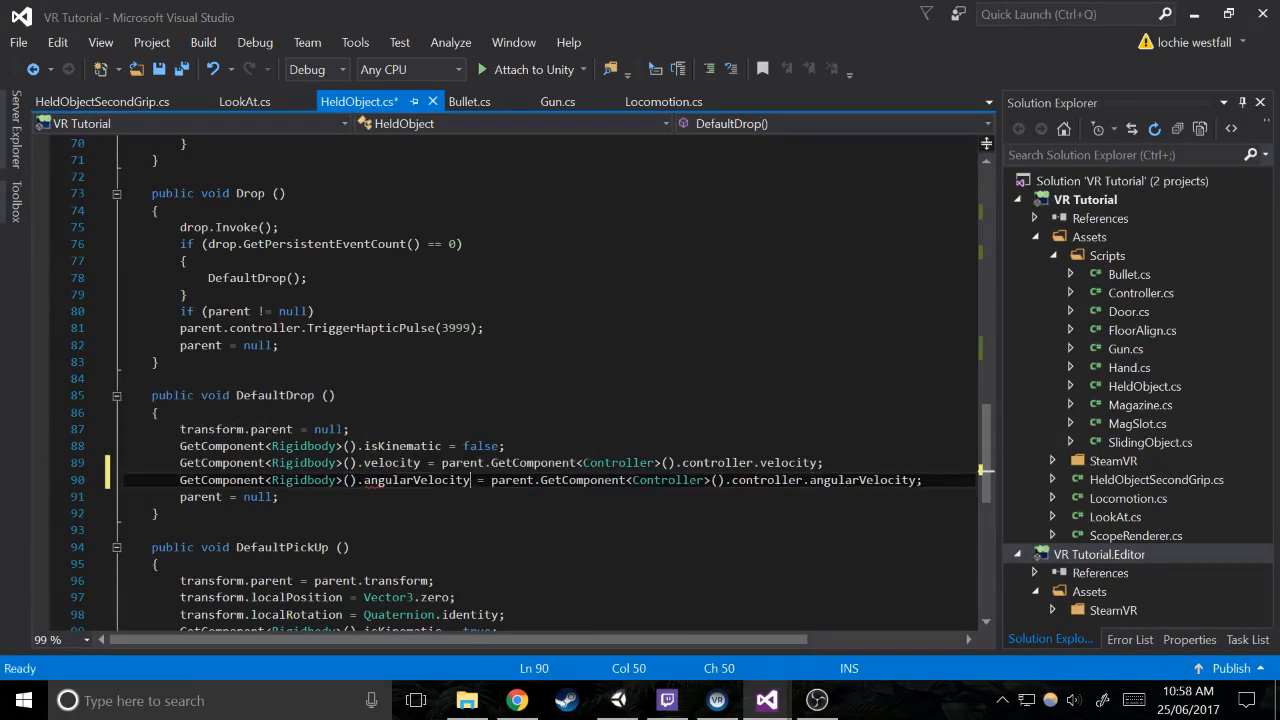
Switch to Unity and select the small sight Cube in front of the gun's Scope in the scene
left_click(618, 700)
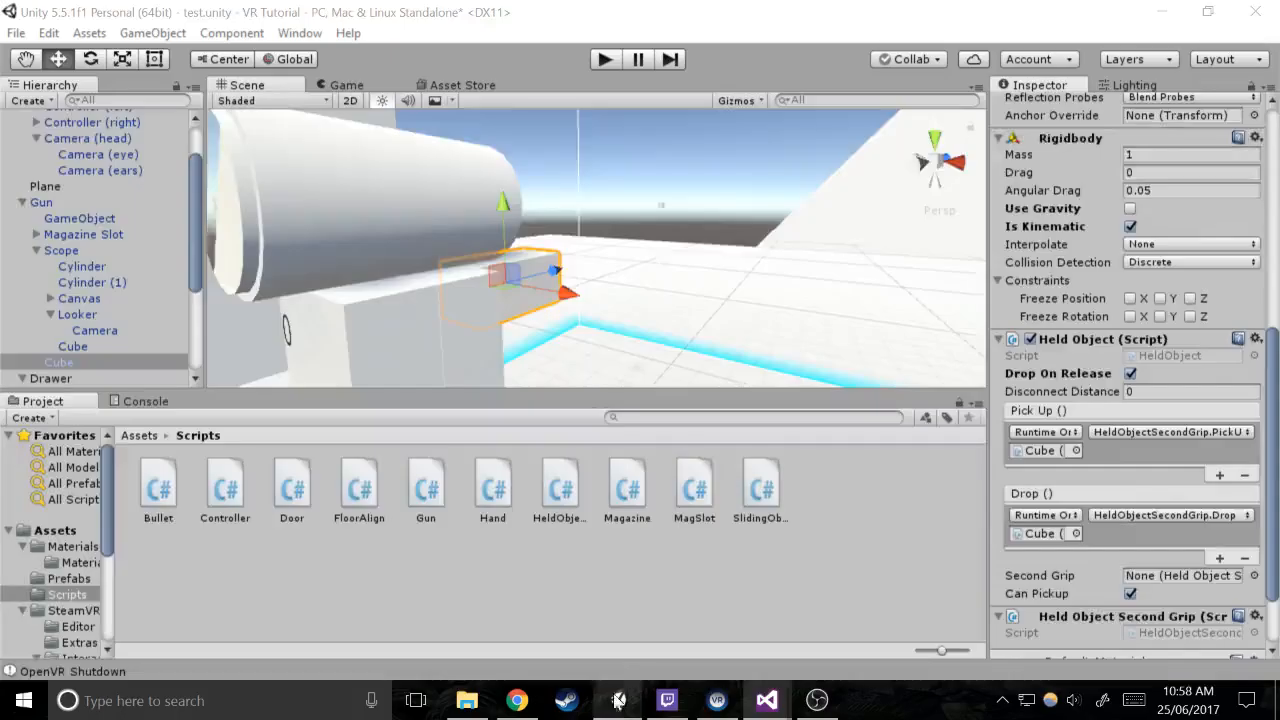
scroll(655, 250, "up", 3)
right_click_drag(650, 235, 510, 198)
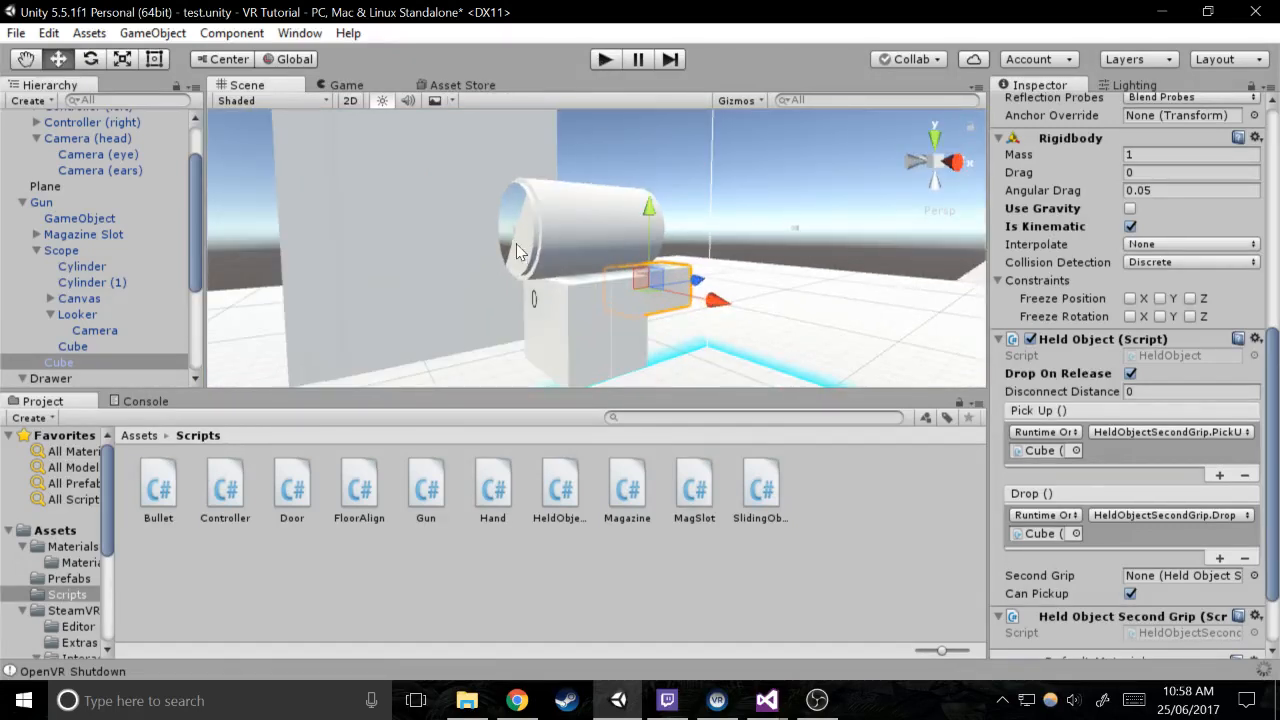
right_click_drag(727, 250, 905, 213)
left_click(641, 238)
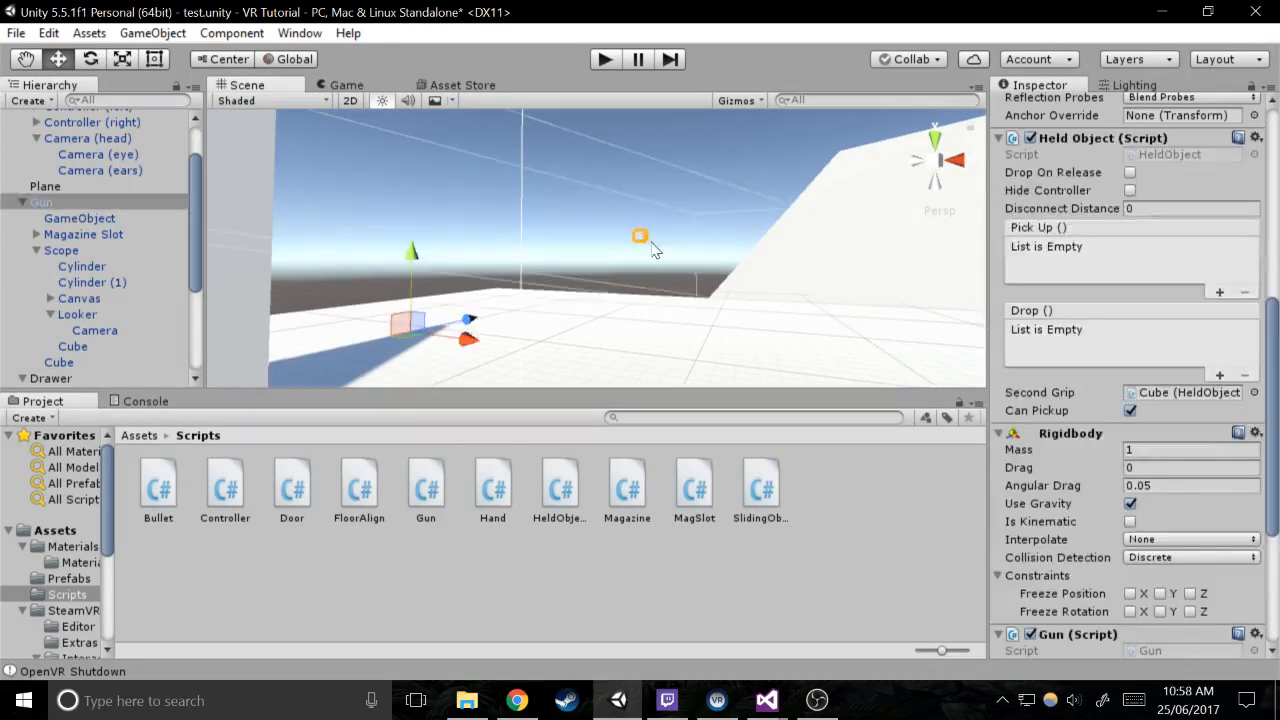
left_click(650, 246)
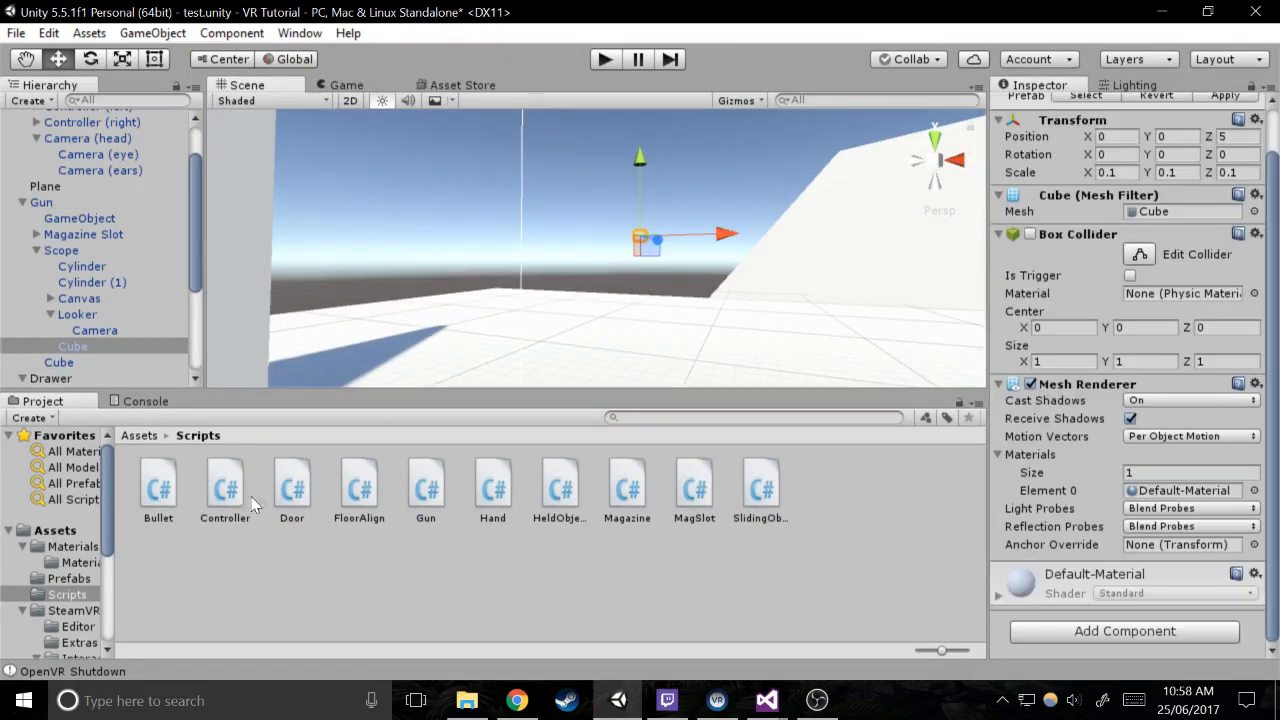
Create a new material named Sight in the Materials folder
left_click(93, 546)
right_click(463, 523)
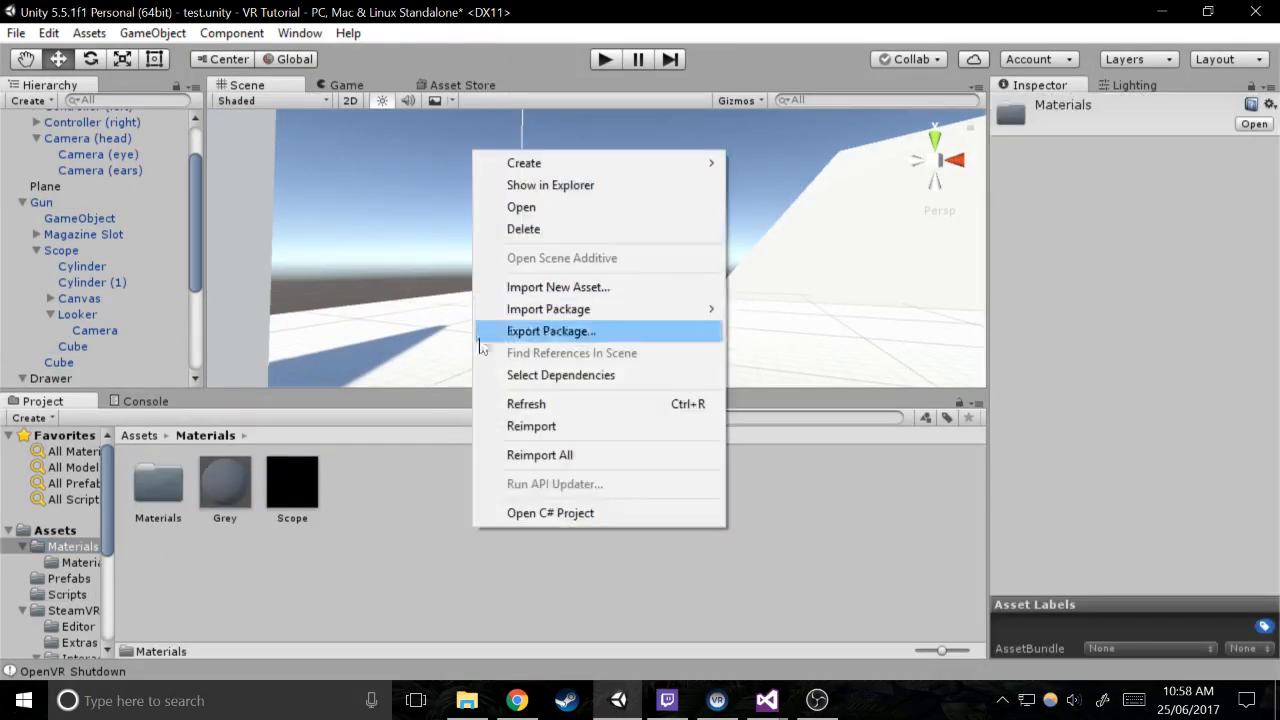
mouse_move(546, 168)
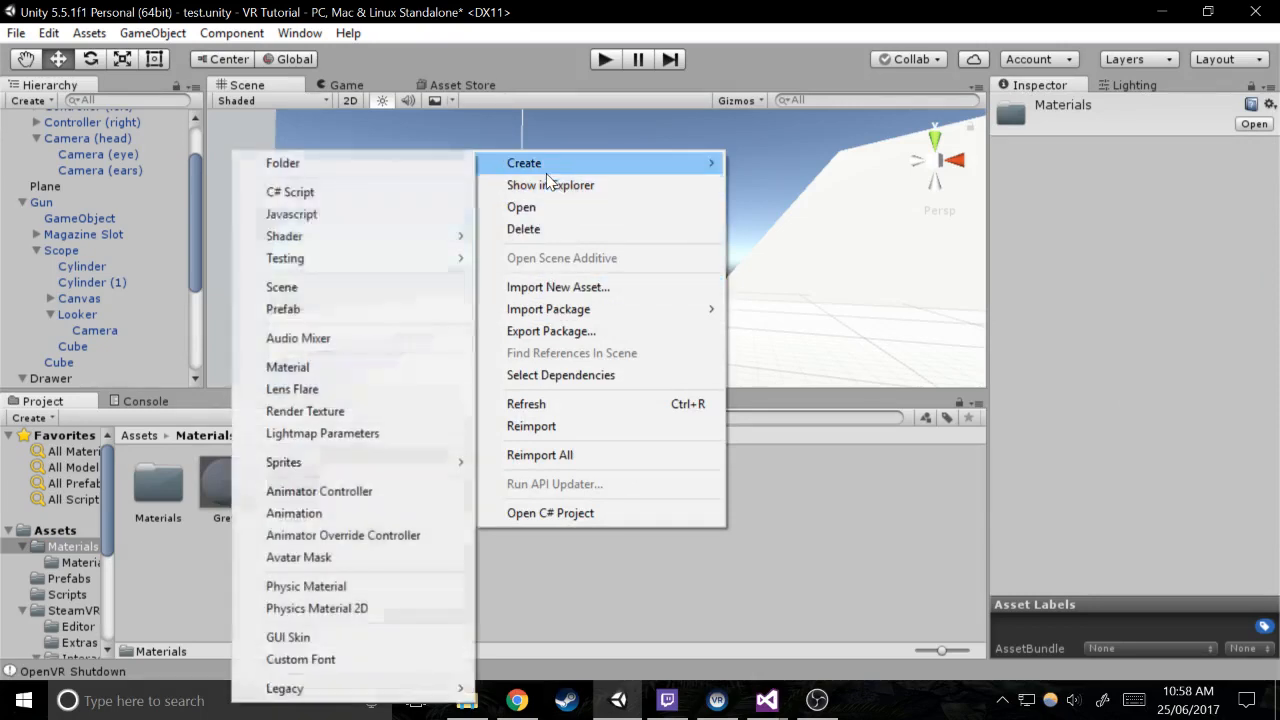
left_click(328, 370)
type("S")
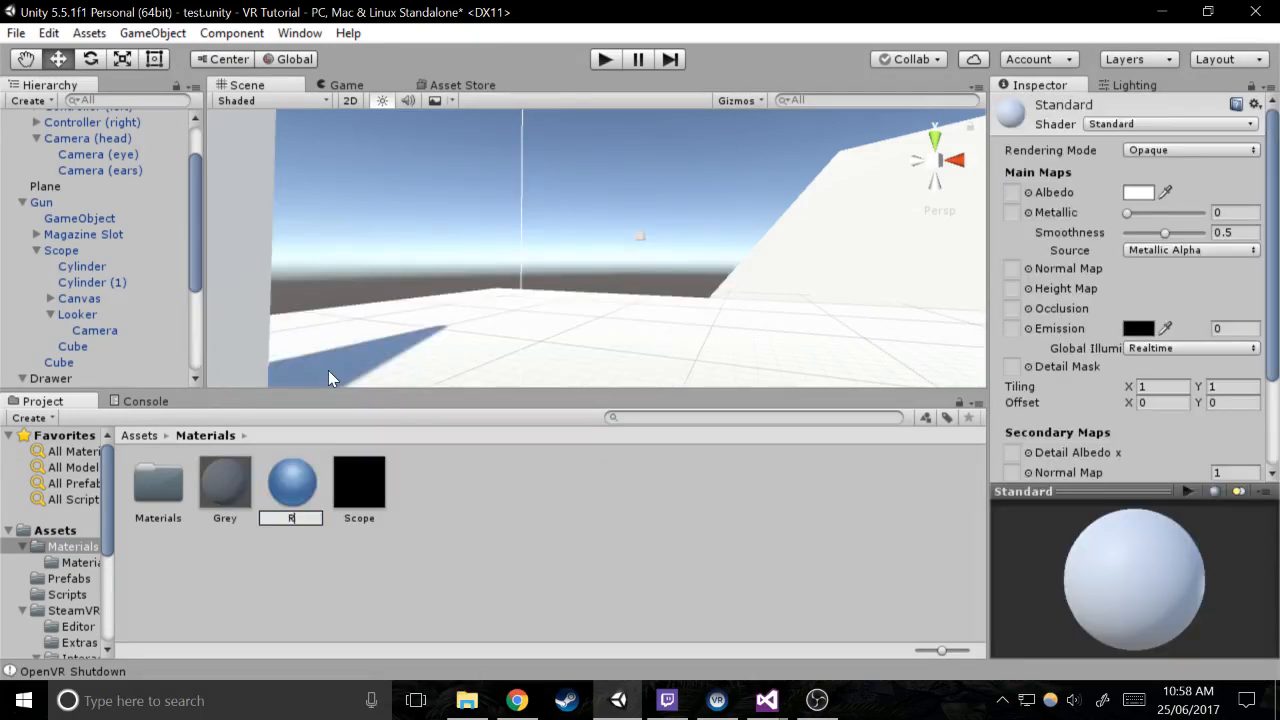
type("ight")
key("Return")
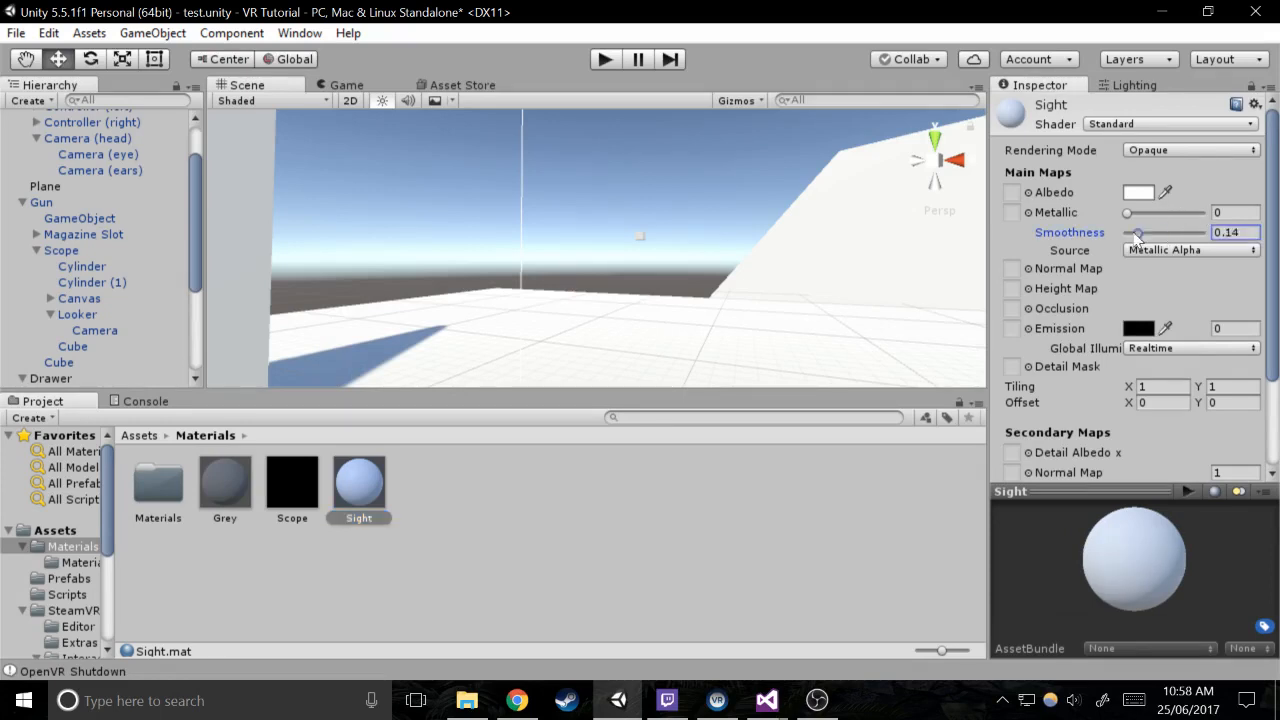
Set the Sight material's Smoothness to 0 and Albedo to red FF0000, and apply it to the scope's small sight Cube
left_click_drag(1137, 237, 1122, 236)
left_click(1138, 192)
left_click_drag(192, 179, 238, 82)
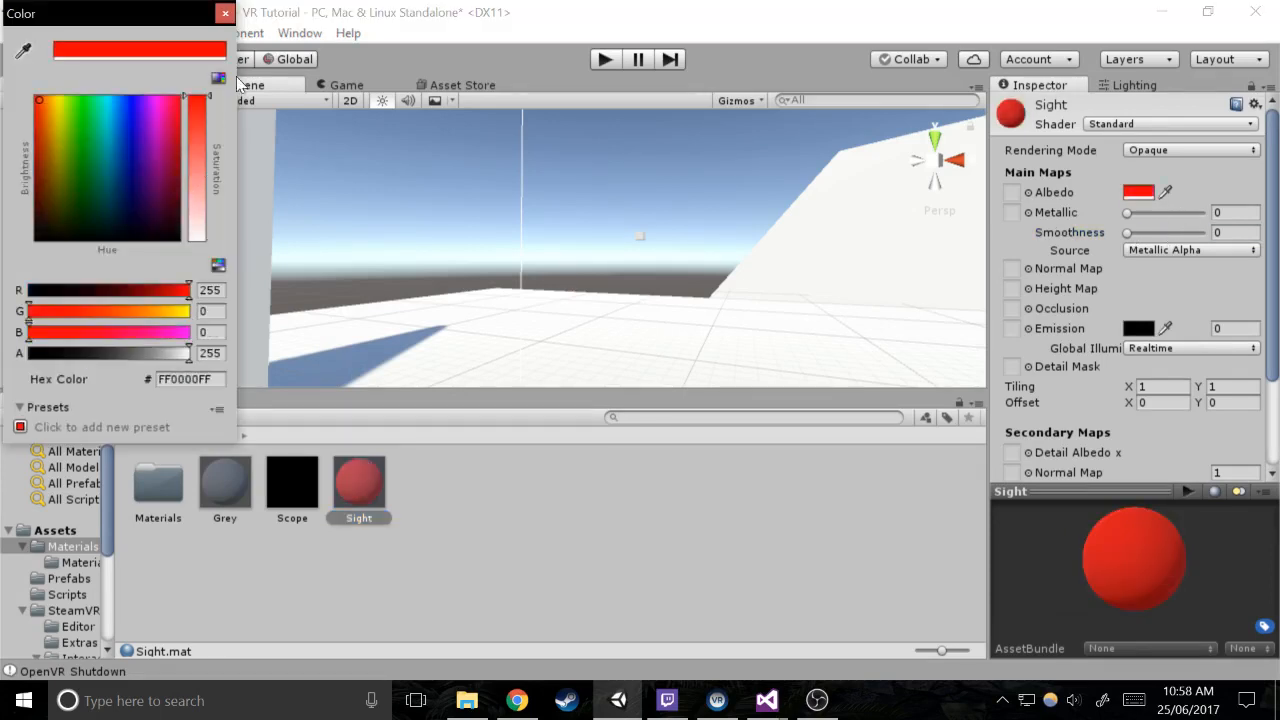
left_click(226, 13)
left_click_drag(348, 486, 640, 240)
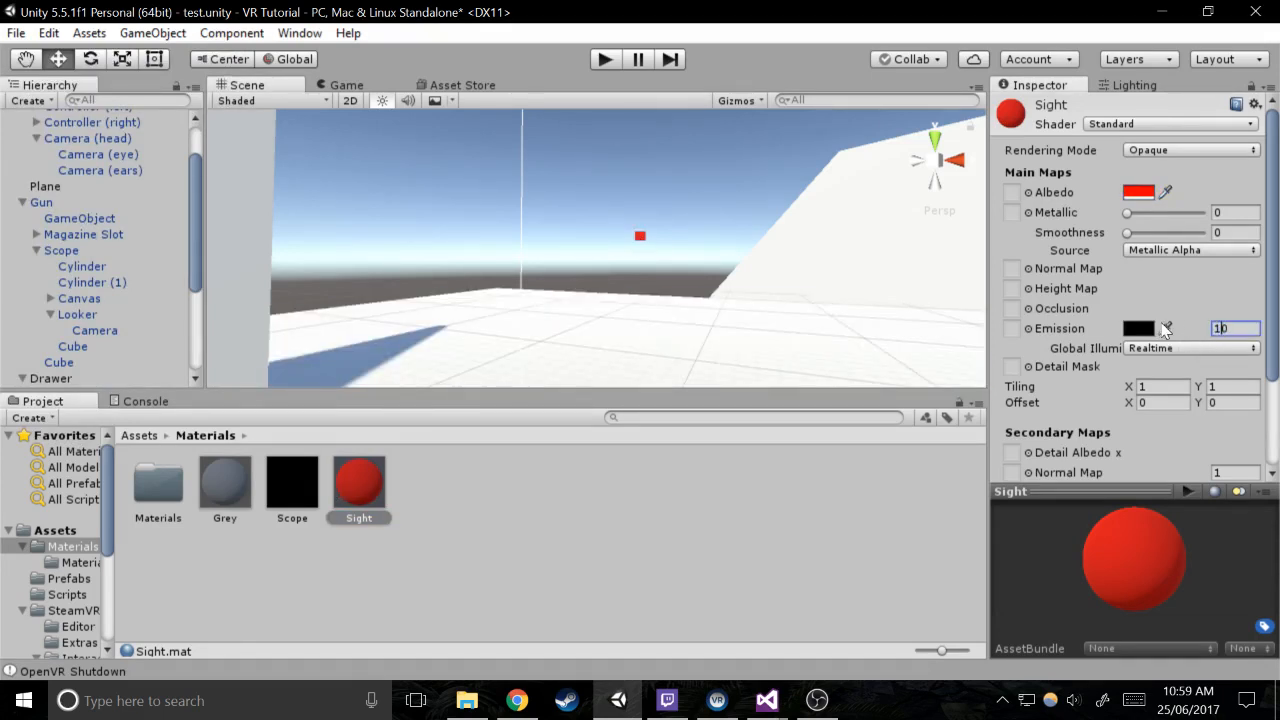
Set the Sight material's Emission brightness to 10 and its HDR emission colour to fully saturated red
key("Return")
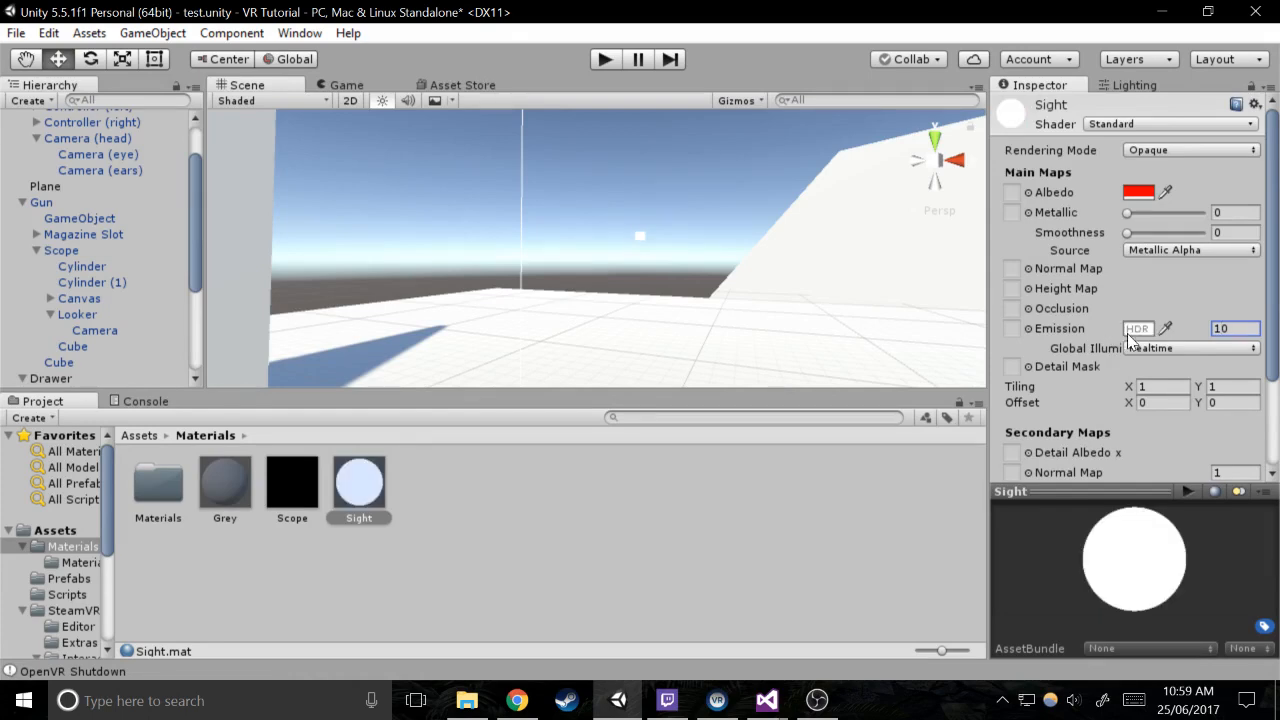
left_click(1135, 330)
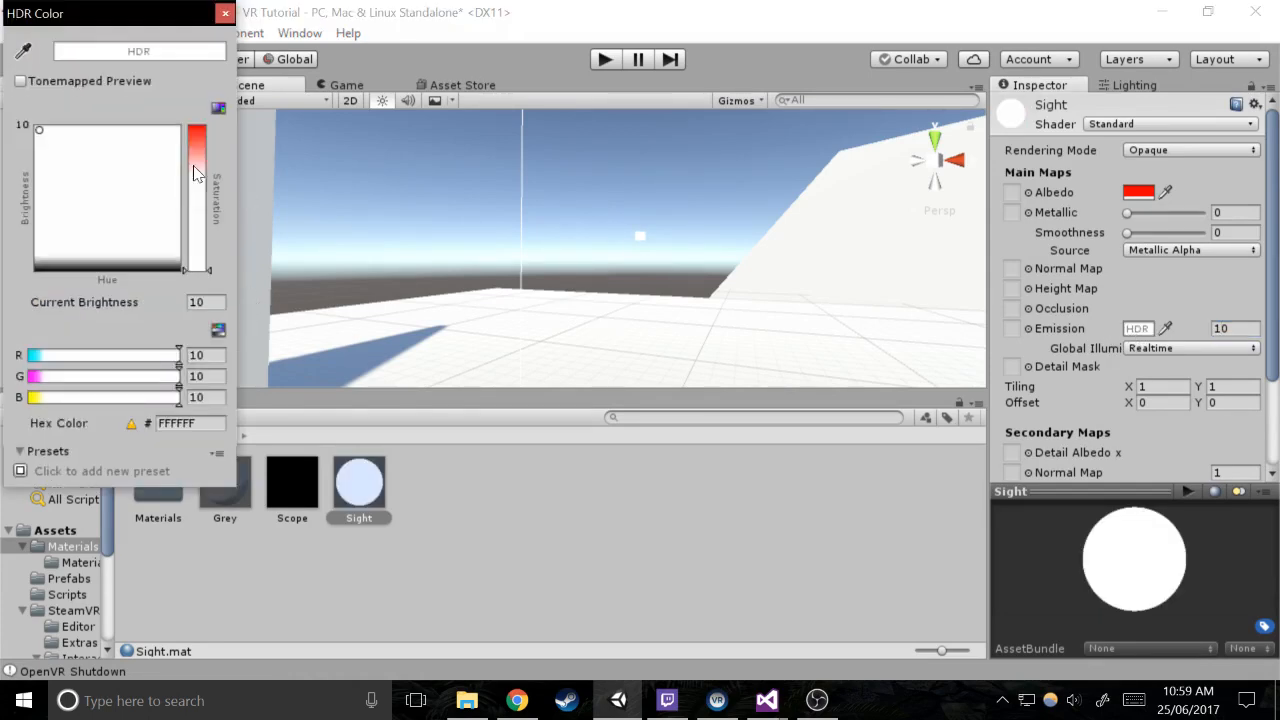
left_click_drag(197, 174, 198, 126)
right_click_drag(480, 141, 595, 125)
Test the scene with the red sight in play mode twice, stopping each run
left_click(605, 60)
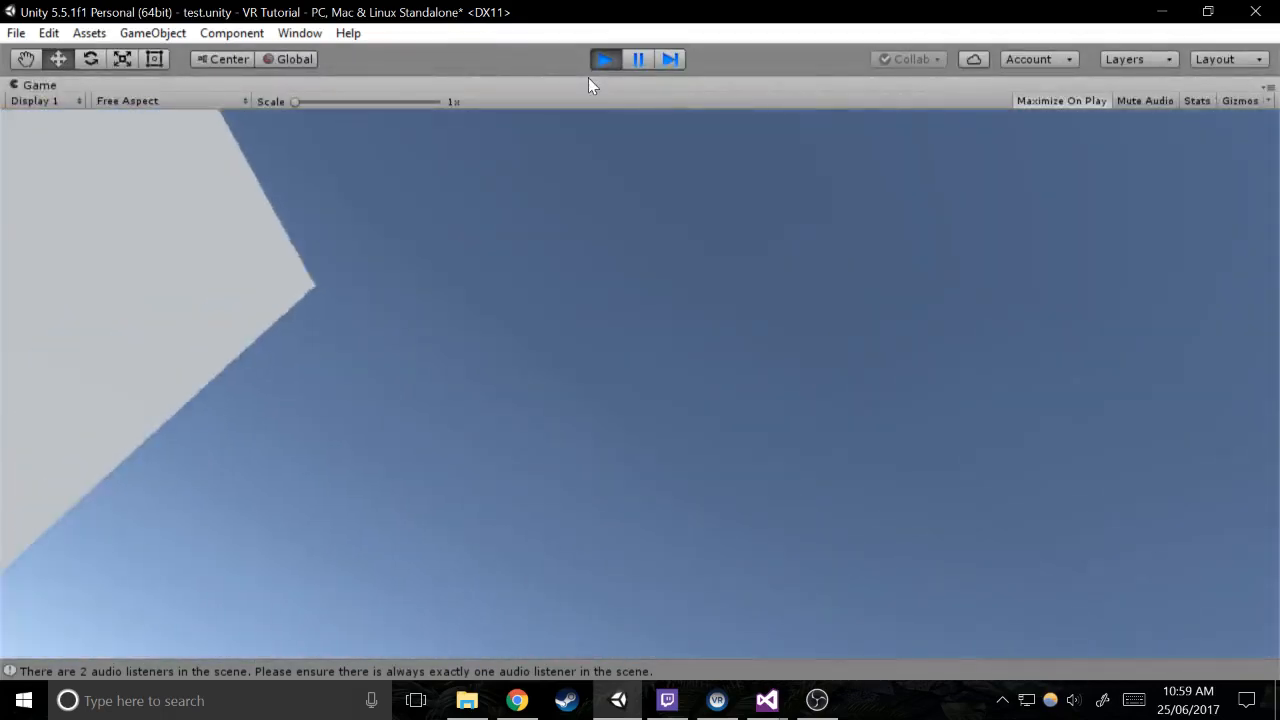
left_click(617, 65)
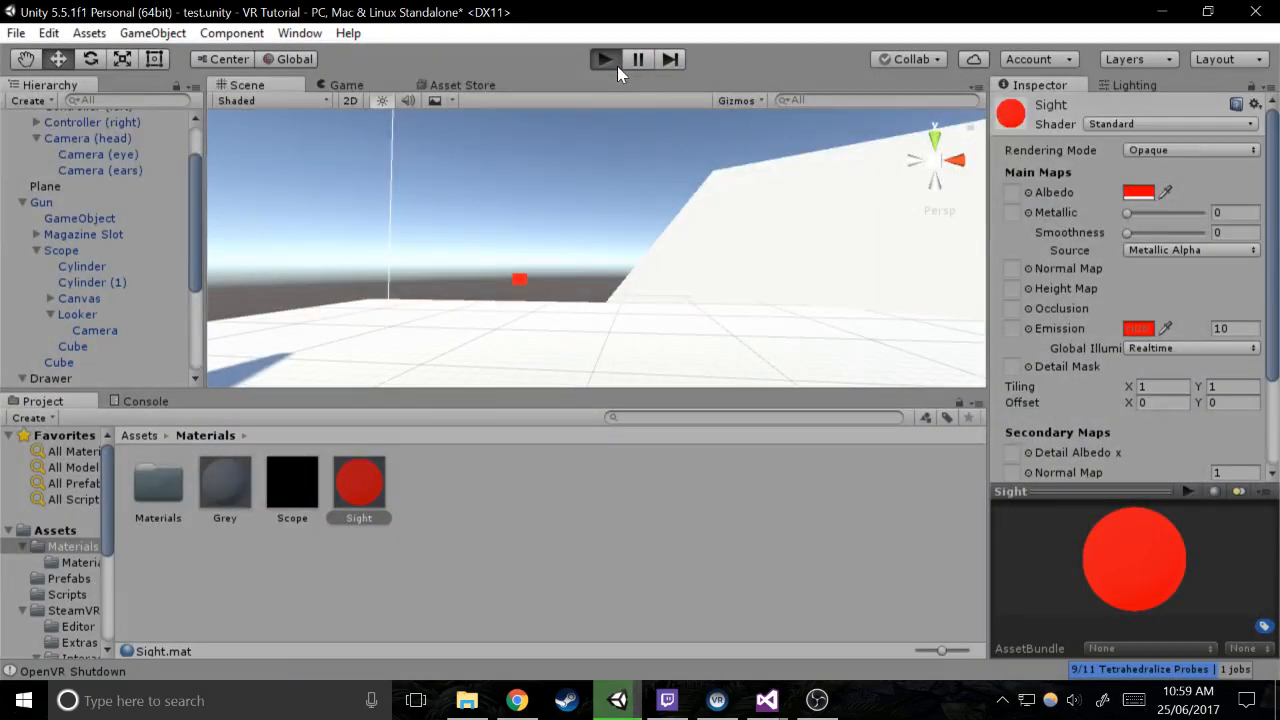
left_click(606, 60)
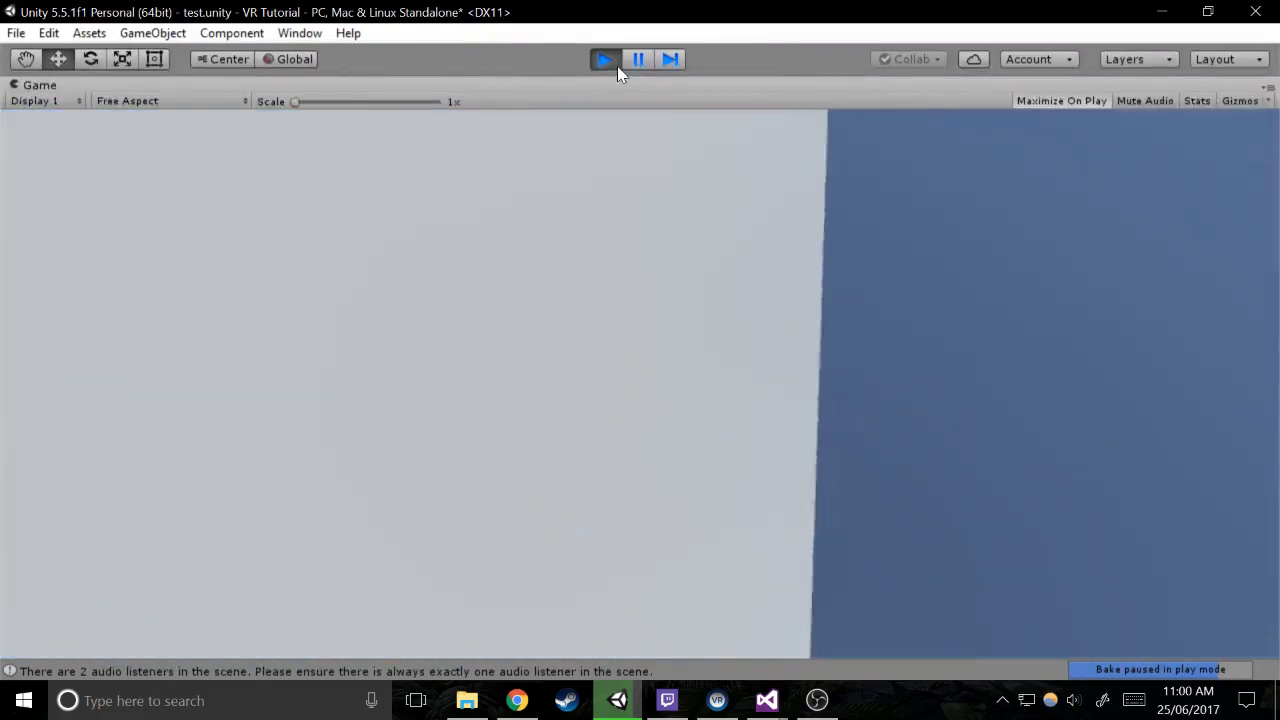
left_click(617, 66)
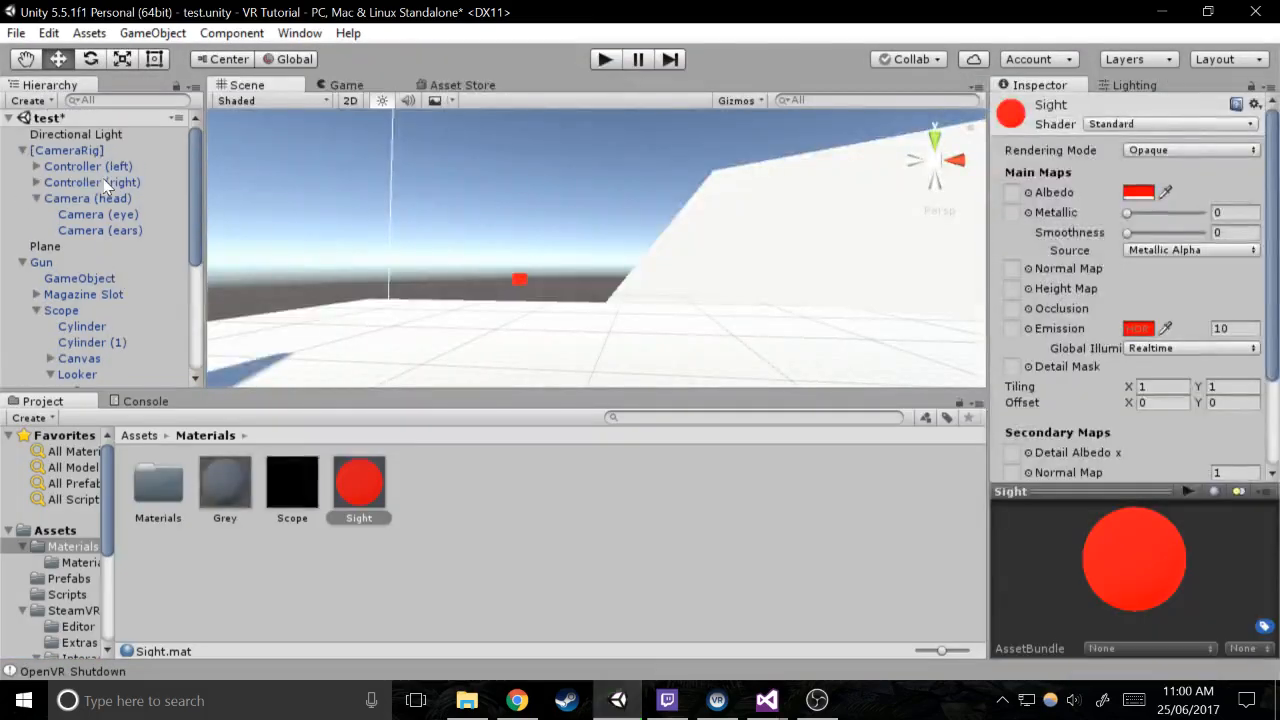
Check the layer assigned to both controllers and to the Button cube on the pedestal
left_click(101, 166)
left_click(121, 181, "ctrl")
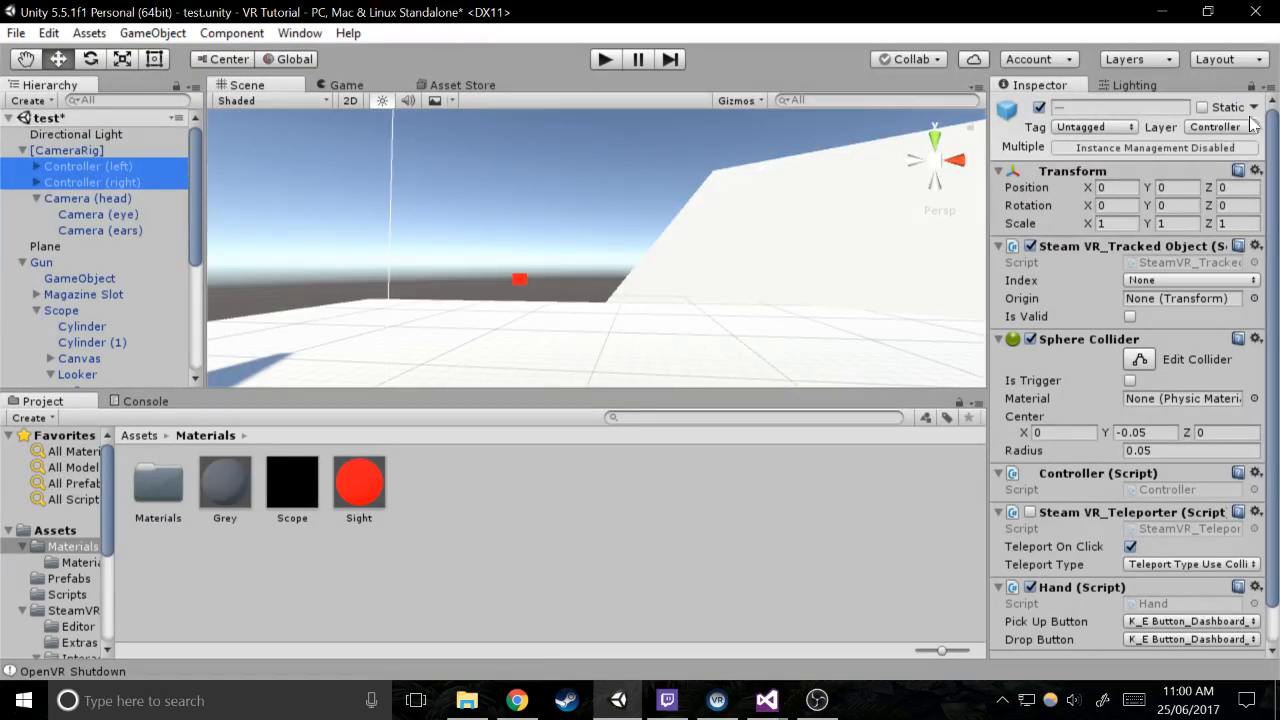
right_click_drag(228, 231, 770, 350)
left_click(617, 237)
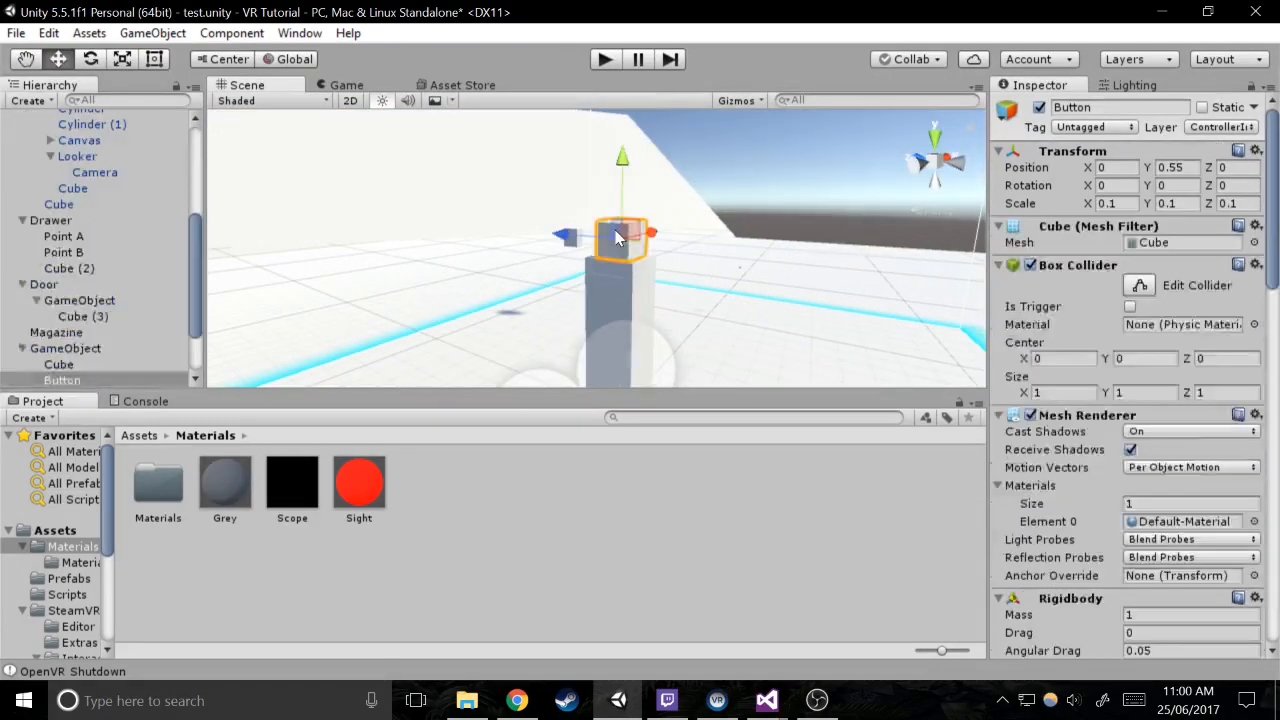
left_click(1236, 128)
left_click(366, 168)
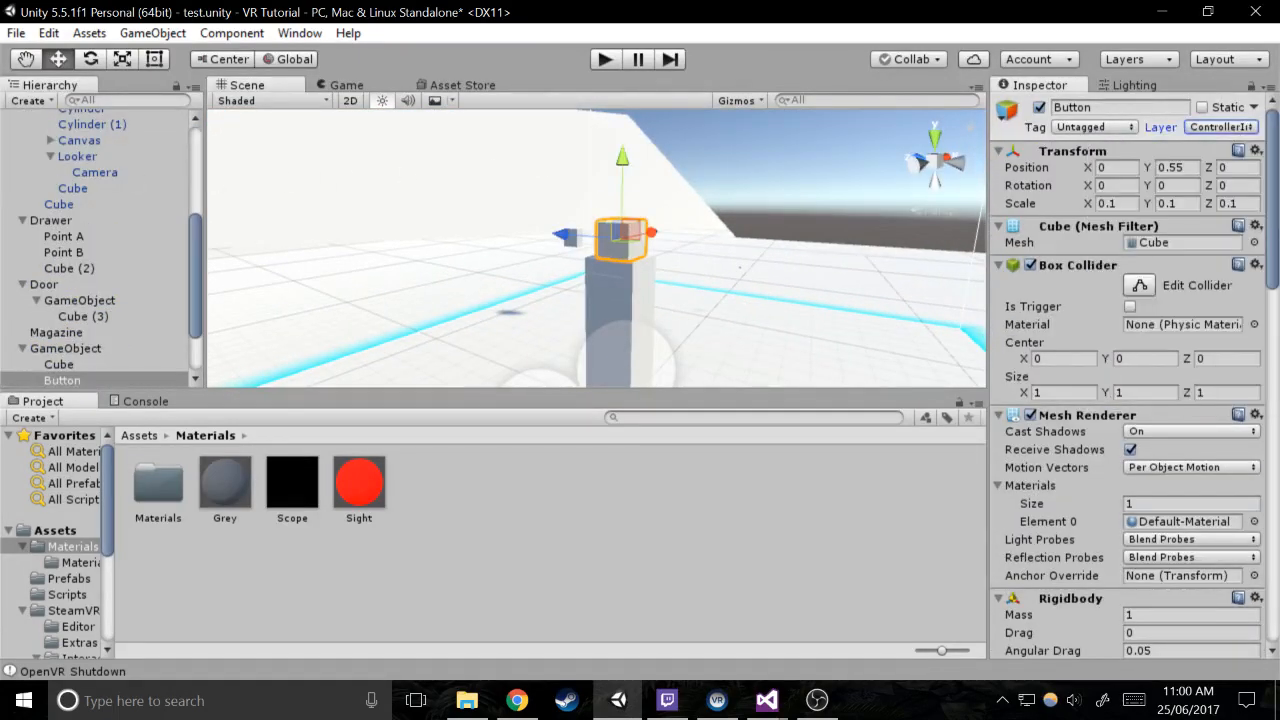
Open the Physics project settings and examine the Layer Collision Matrix for the Controller and ControllerInteractor layers
left_click(48, 34)
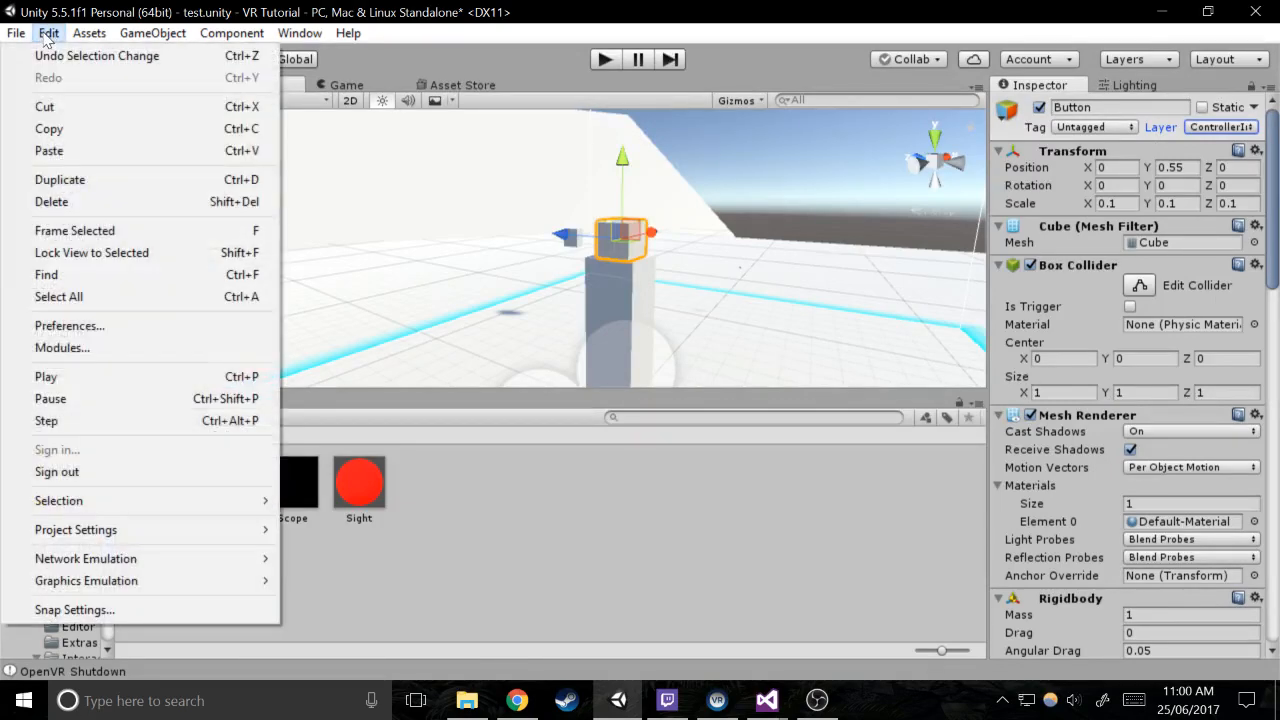
mouse_move(80, 530)
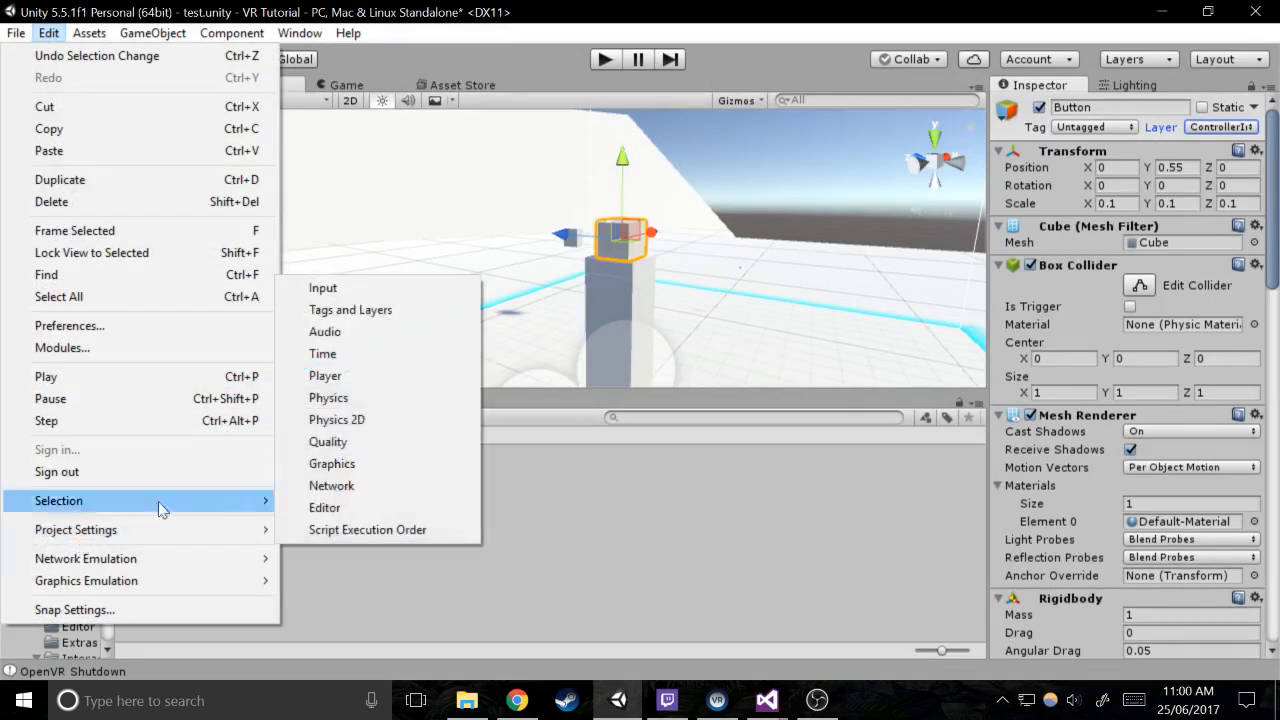
left_click(350, 397)
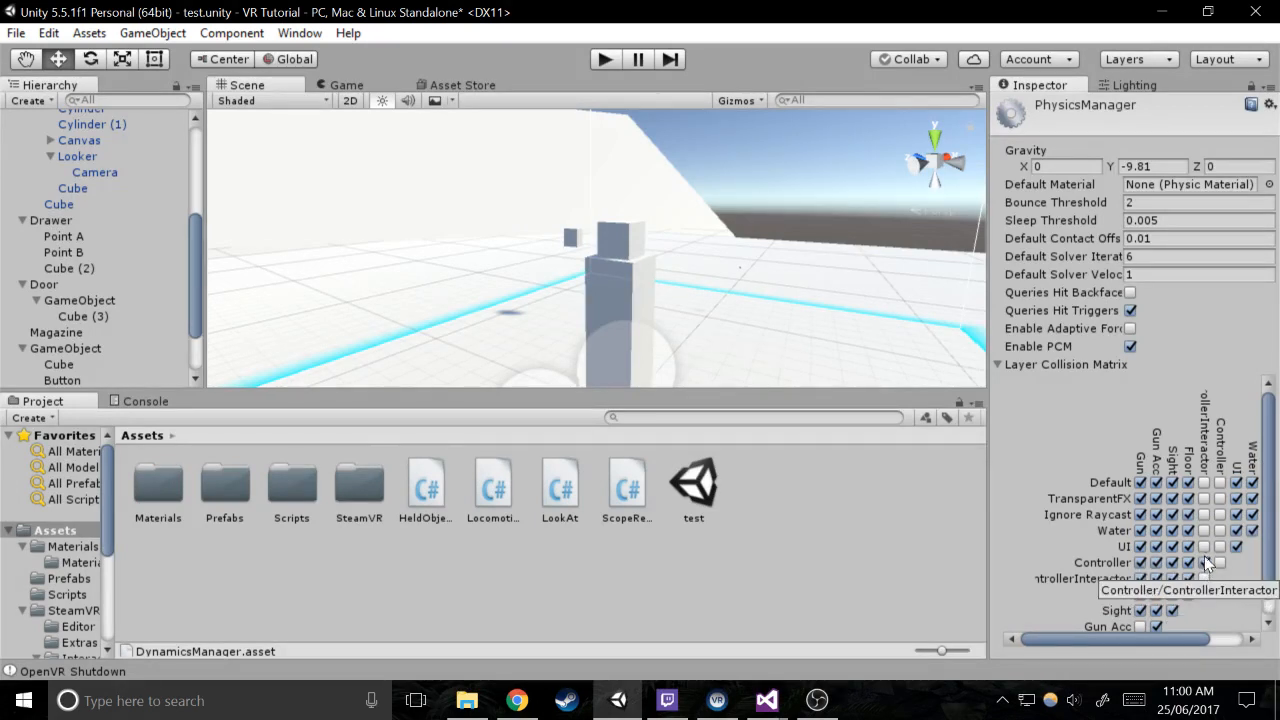
Select both controllers under [CameraRig], review their components, and expand them to show their child models
scroll(236, 183, "up", 1)
scroll(161, 212, "up", 4)
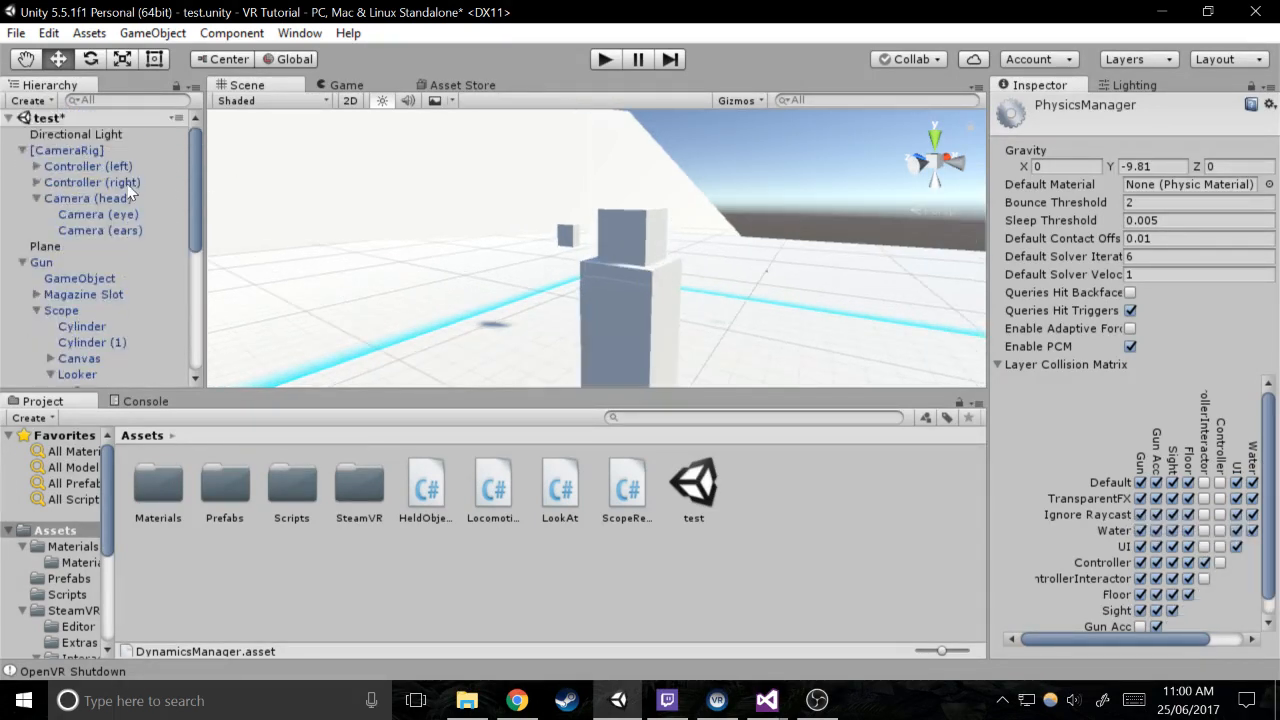
left_click(121, 182)
left_click(88, 166, "ctrl")
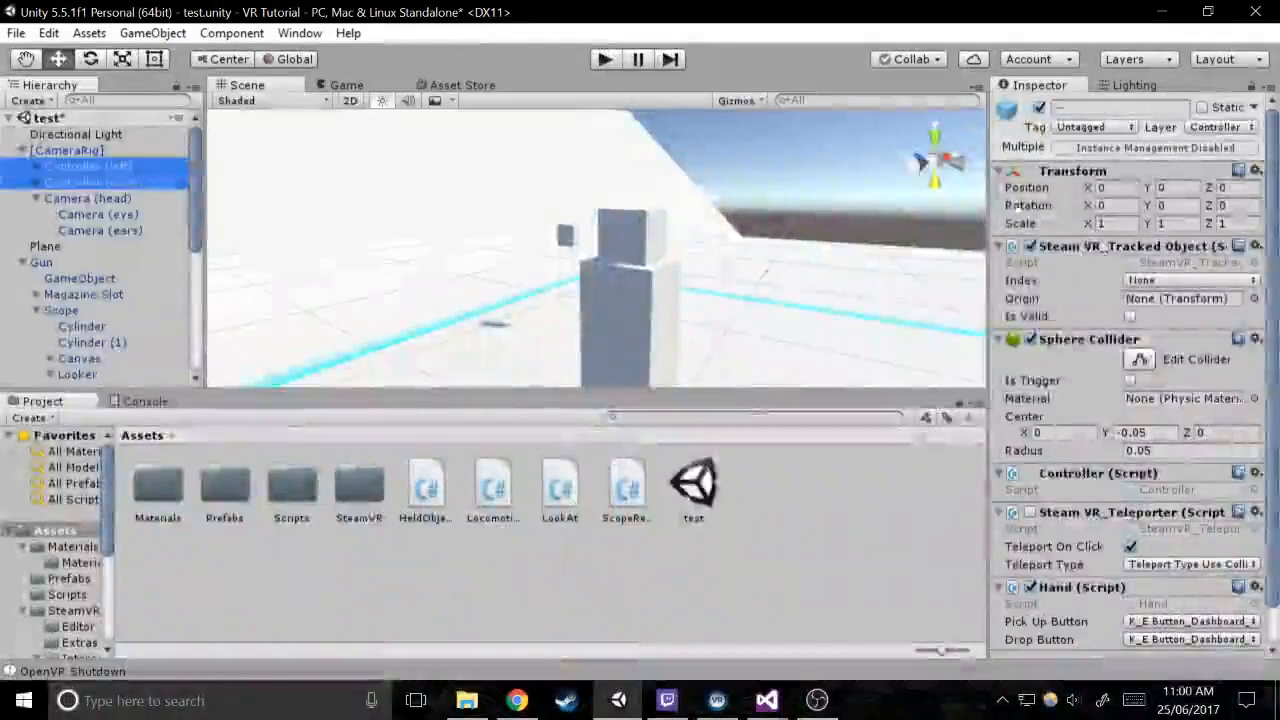
scroll(1165, 340, "down", 2)
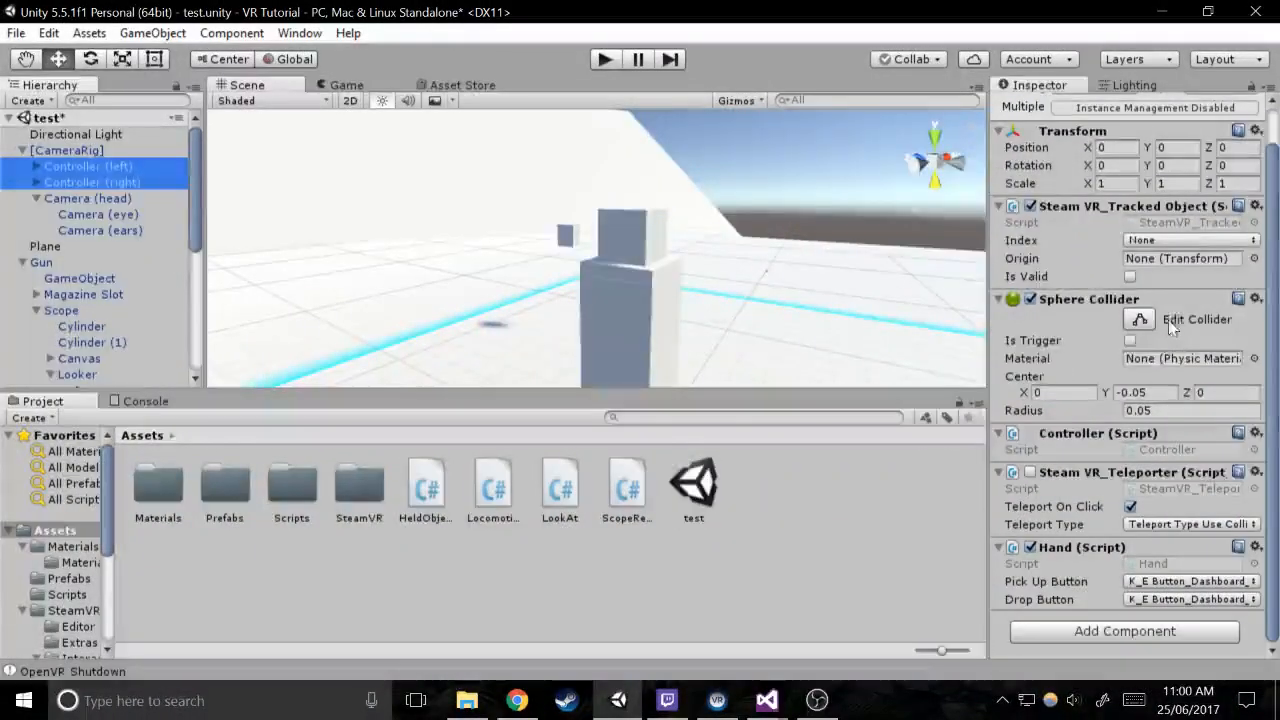
left_click(35, 182)
left_click(35, 166)
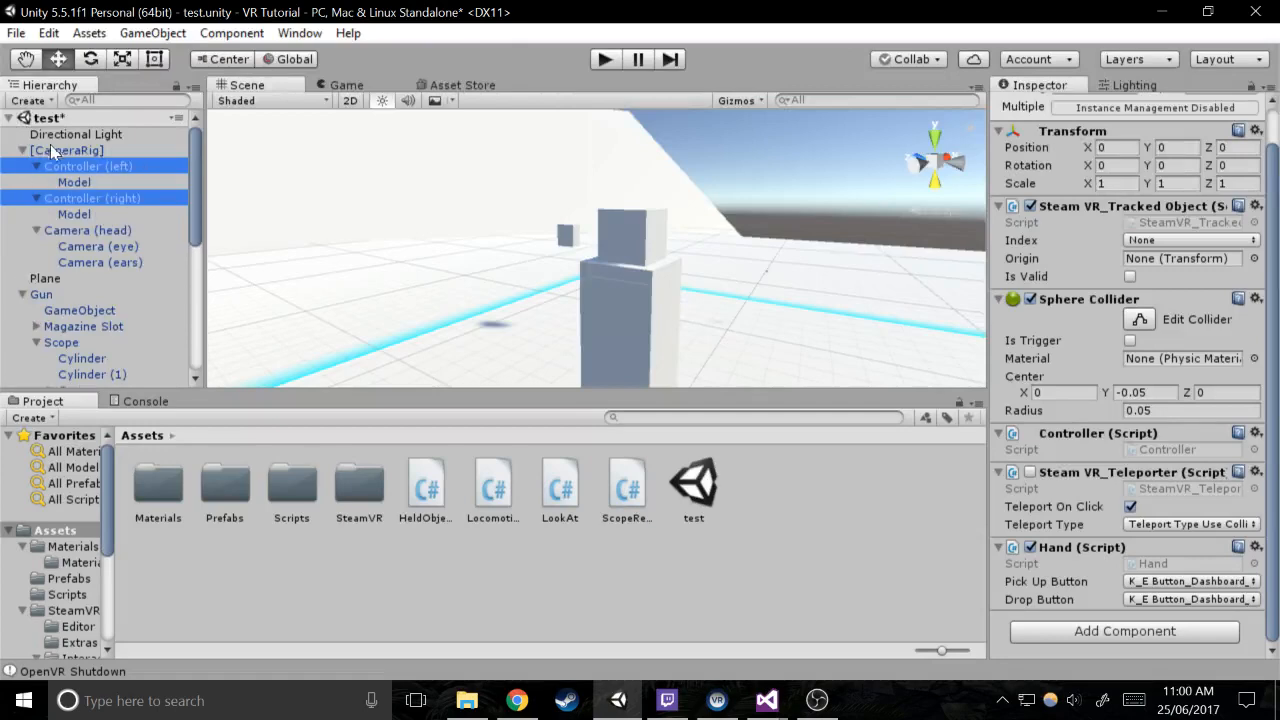
Inspect the [CameraRig] object in the scene, and test the scene in play mode
left_click(62, 150)
scroll(612, 222, "down", 4)
right_click_drag(612, 222, 603, 248)
scroll(613, 226, "up", 1)
scroll(608, 236, "down", 8)
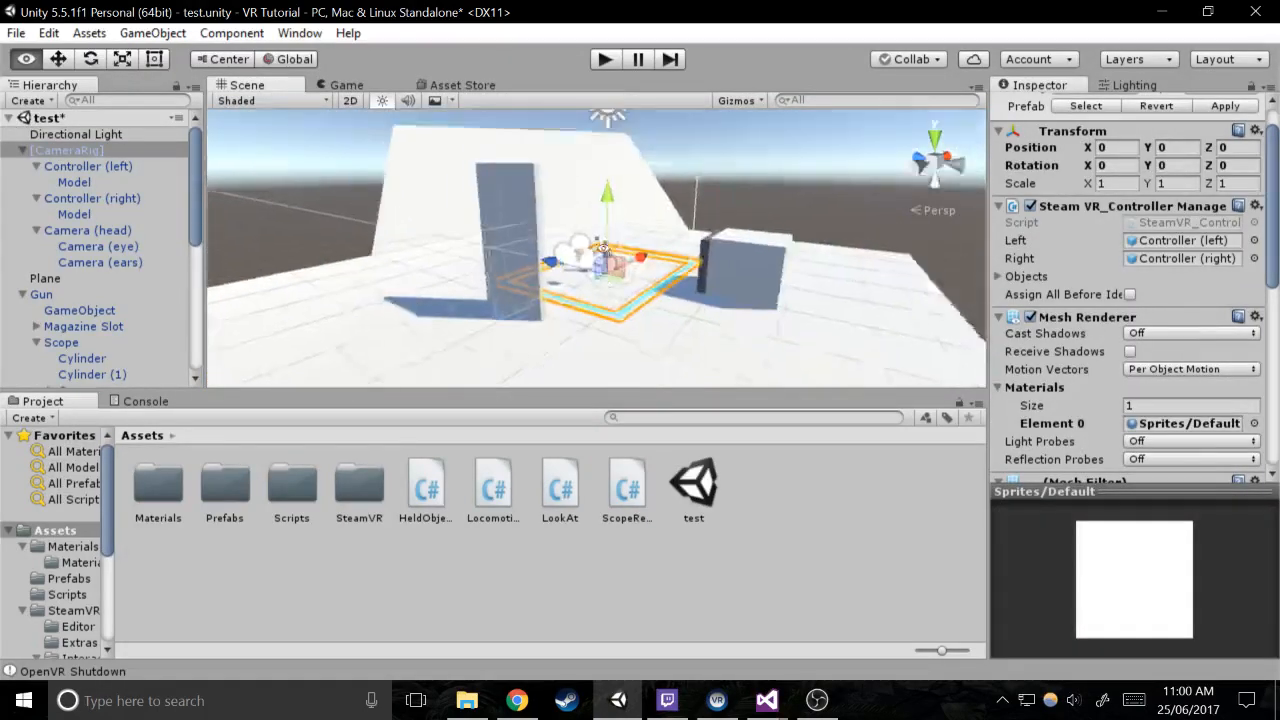
scroll(604, 248, "up", 4)
left_click_drag(627, 243, 629, 281)
left_click(603, 60)
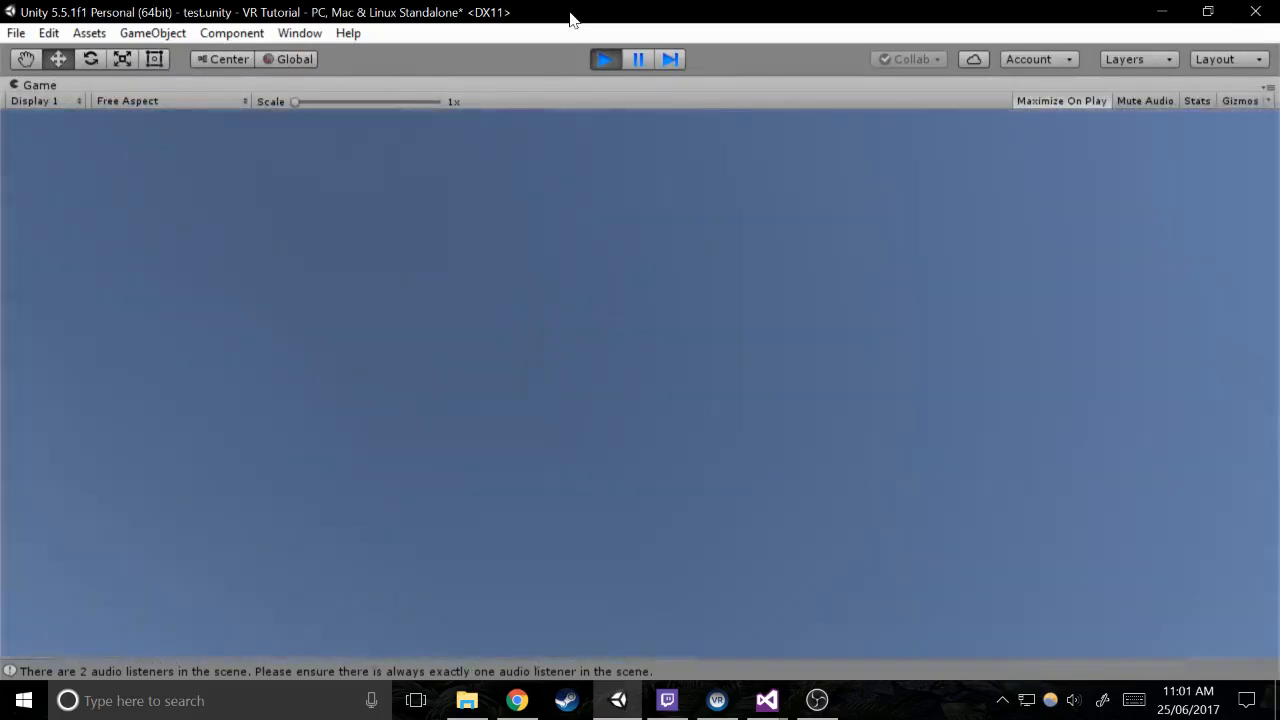
left_click(604, 59)
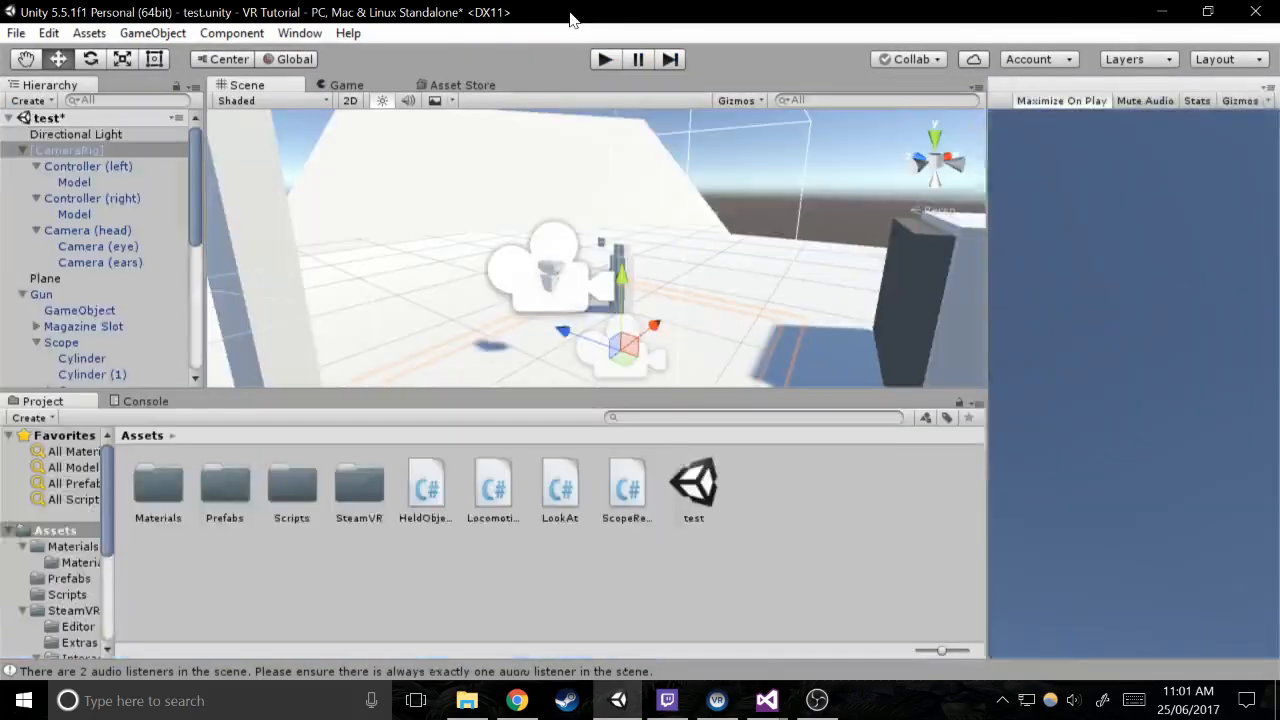
Disable the Sphere Collider on both the left and right controllers, and test the scene in play mode
left_click(96, 171)
left_click(97, 199, "ctrl")
left_click(1027, 299)
key("ctrl+p")
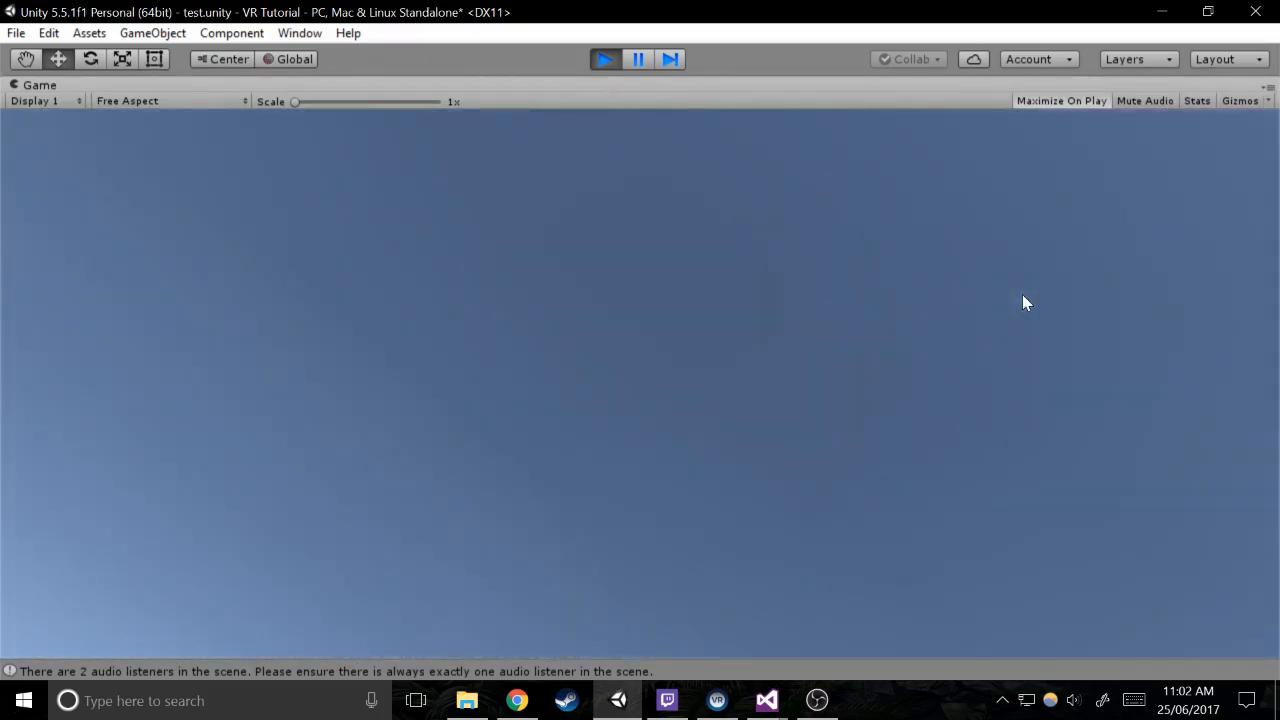
left_click(603, 60)
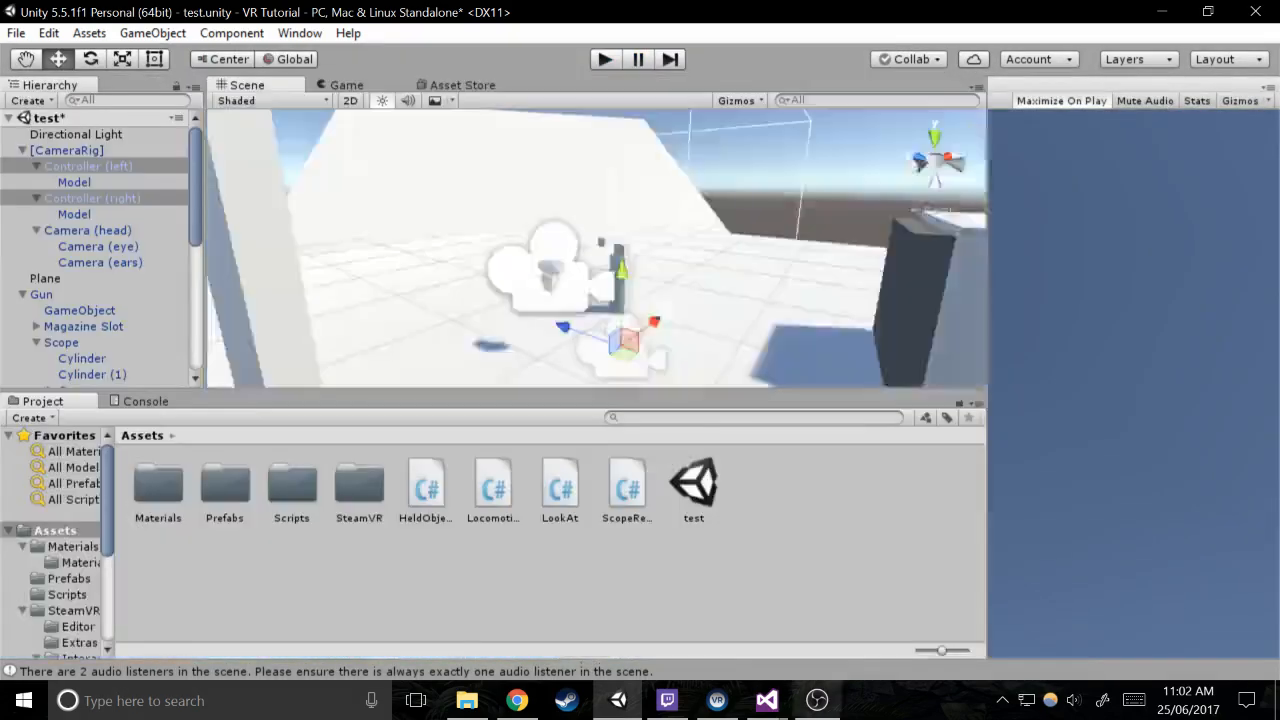
Switch to Visual Studio and add an else block after the secondGrip check in HeldObject's Update method
mouse_move(767, 700)
left_click(848, 658)
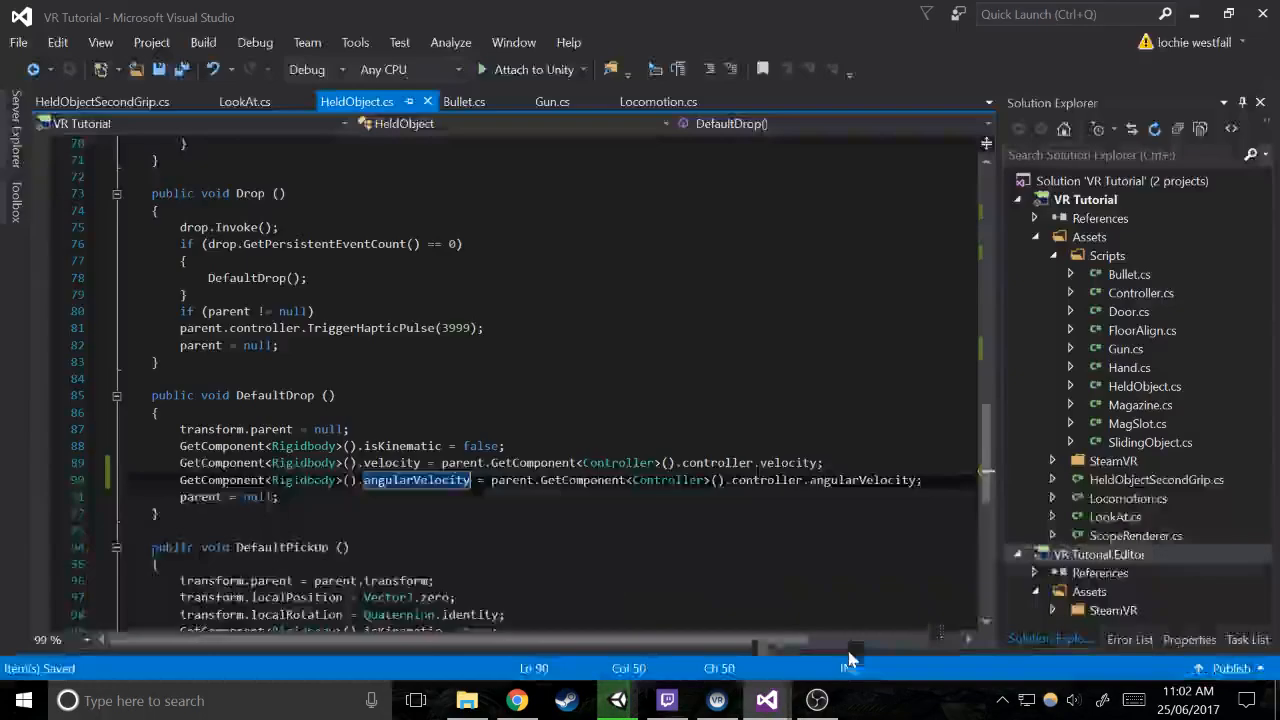
scroll(540, 380, "up", 12)
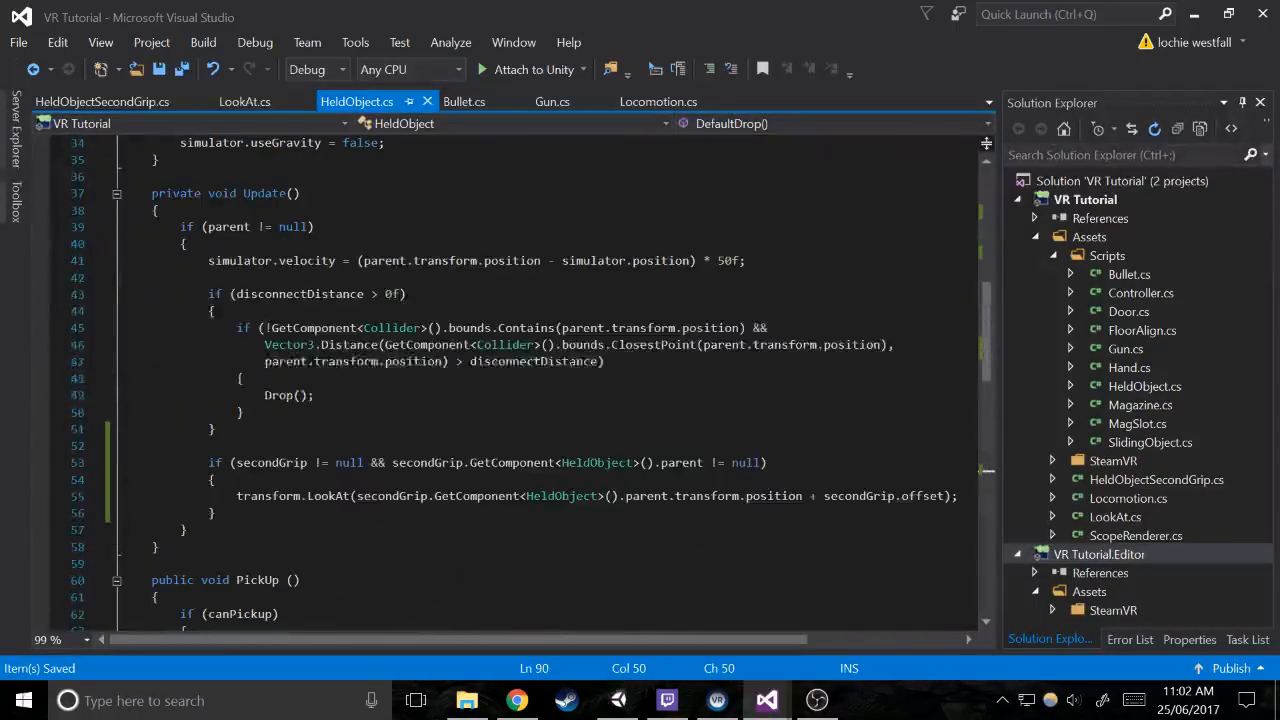
left_click(214, 512)
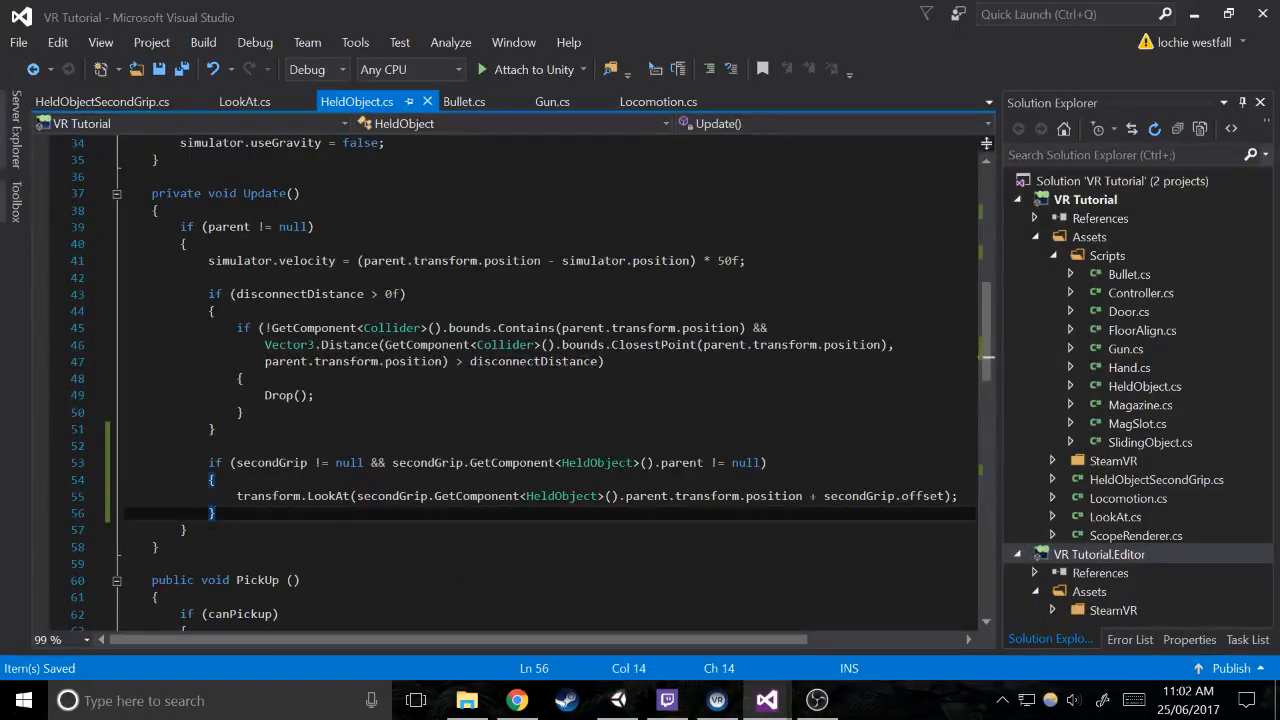
key("Return")
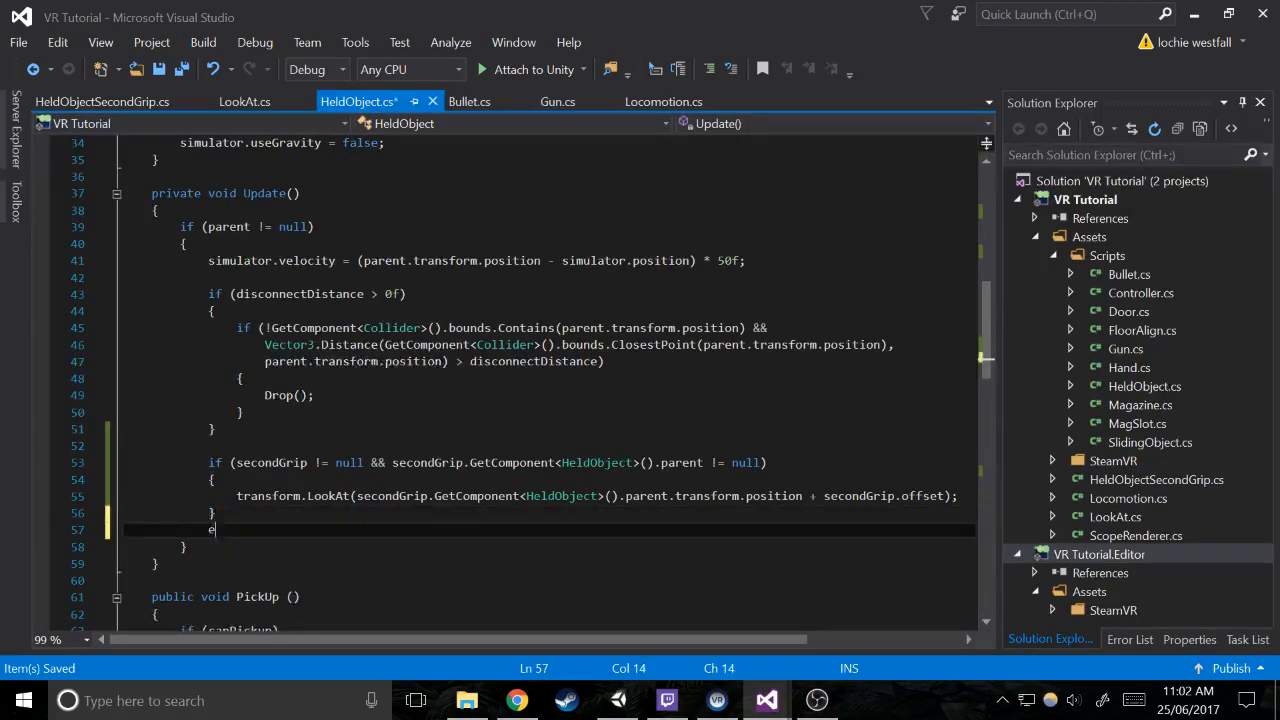
type("else")
key("Return")
type("{")
key("Return")
Inside the new else block, write the statement transform.rotation = Vector3.zero;
type("transform.ro")
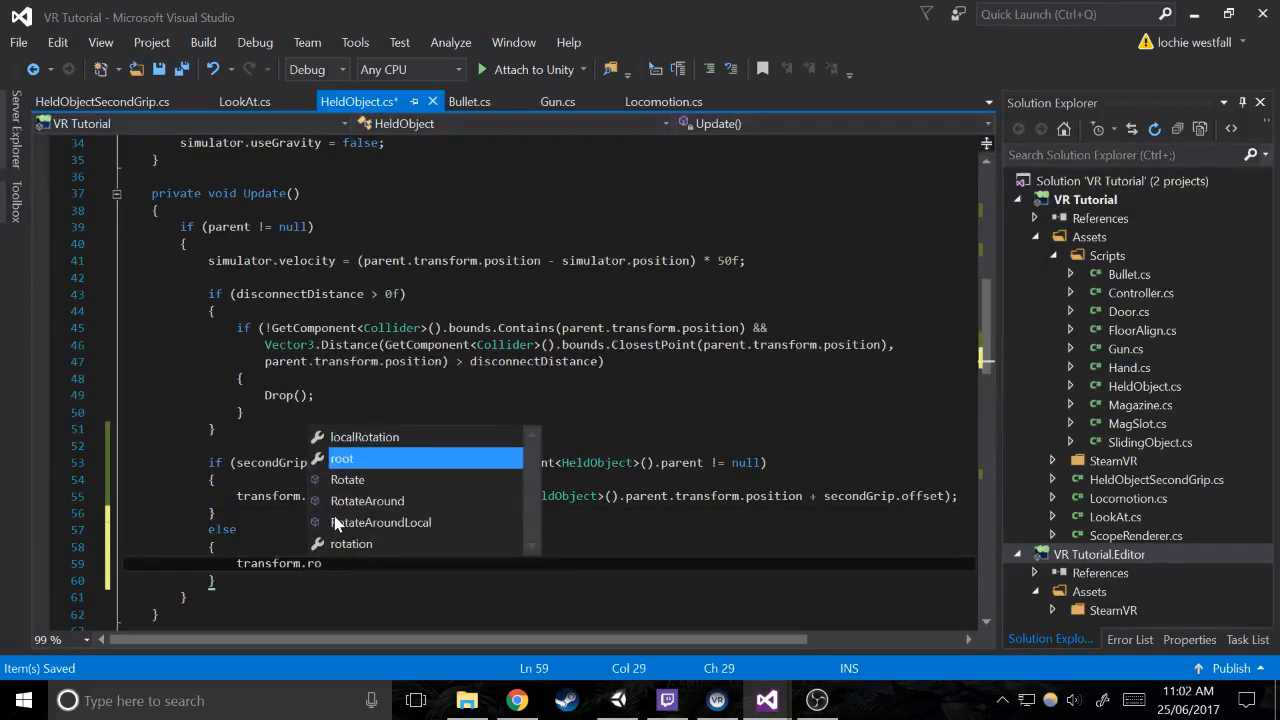
key("Down")
type("tation ")
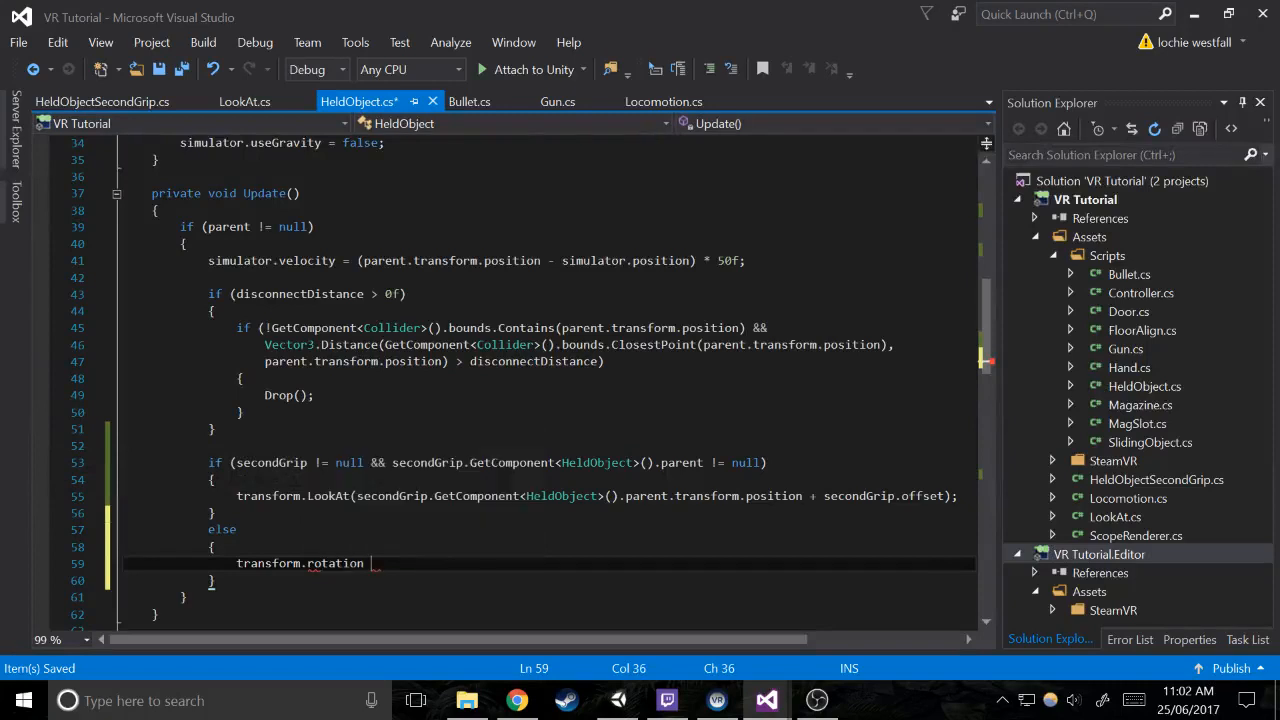
type("= rof")
key("BackSpace")
key("BackSpace")
key("BackSpace")
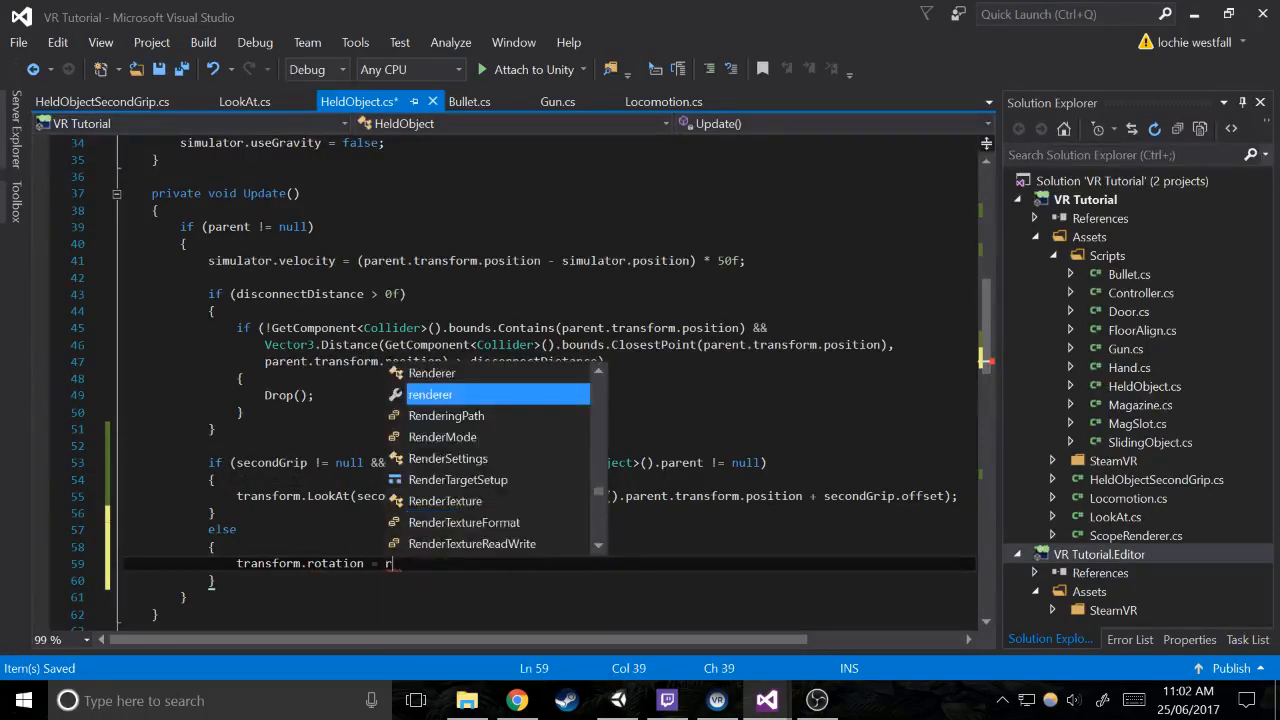
type("off")
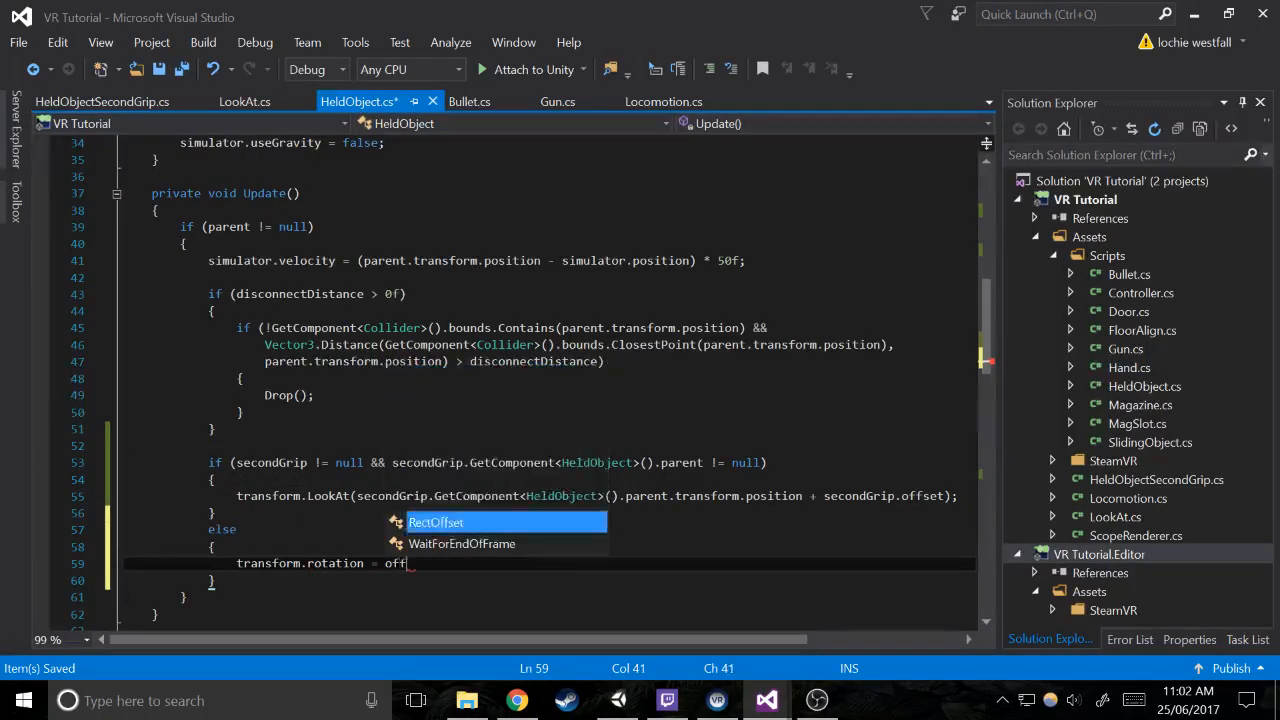
scroll(540, 380, "up", 9)
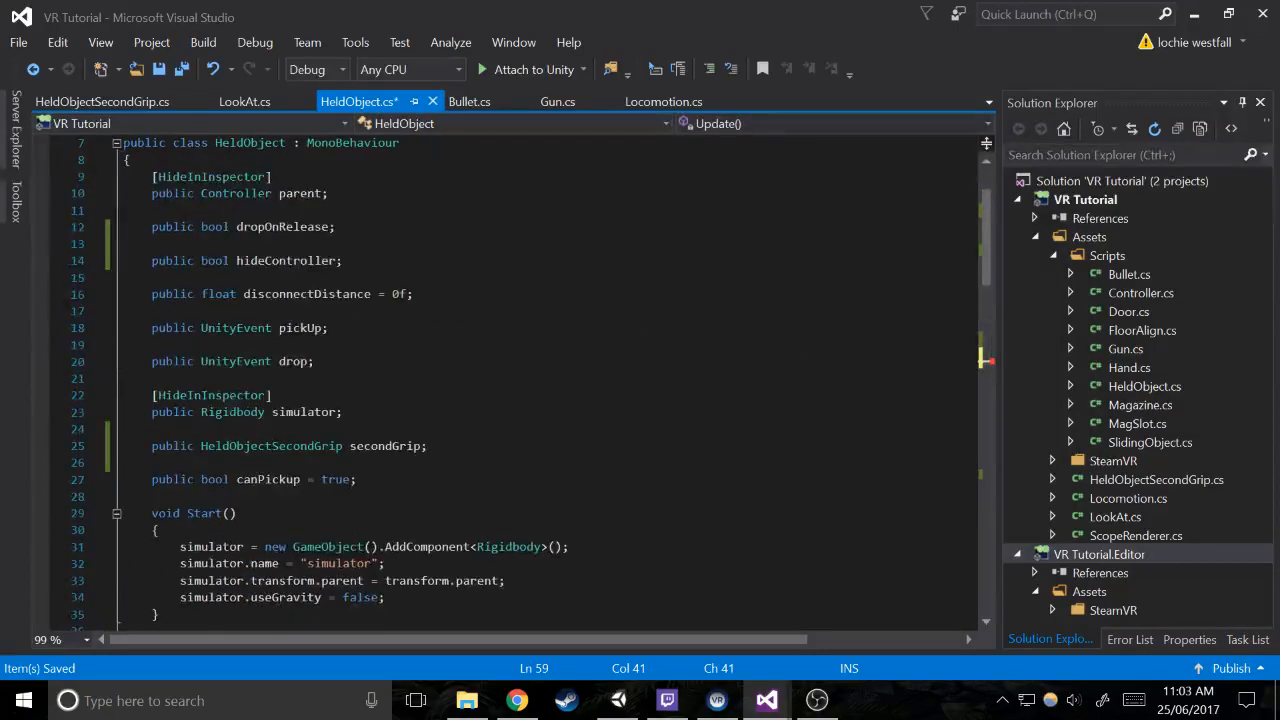
scroll(540, 380, "down", 12)
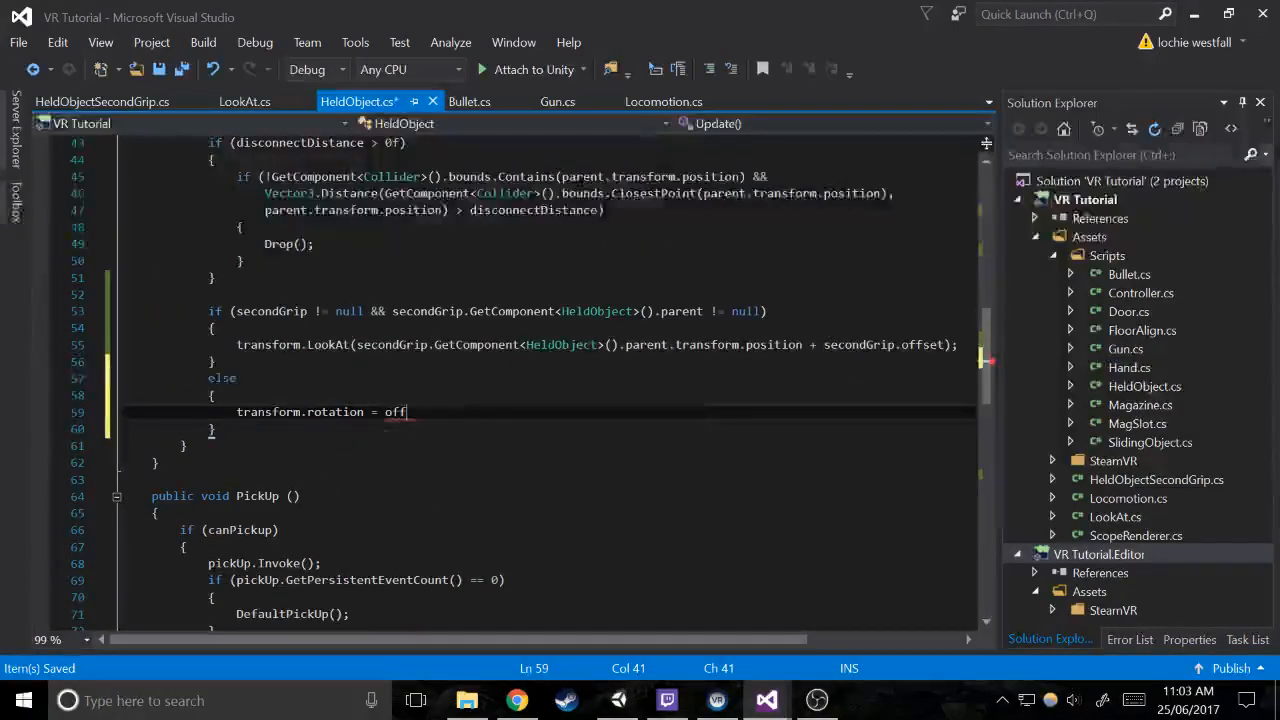
key("BackSpace")
key("BackSpace")
key("BackSpace")
type("Vector3.zero;")
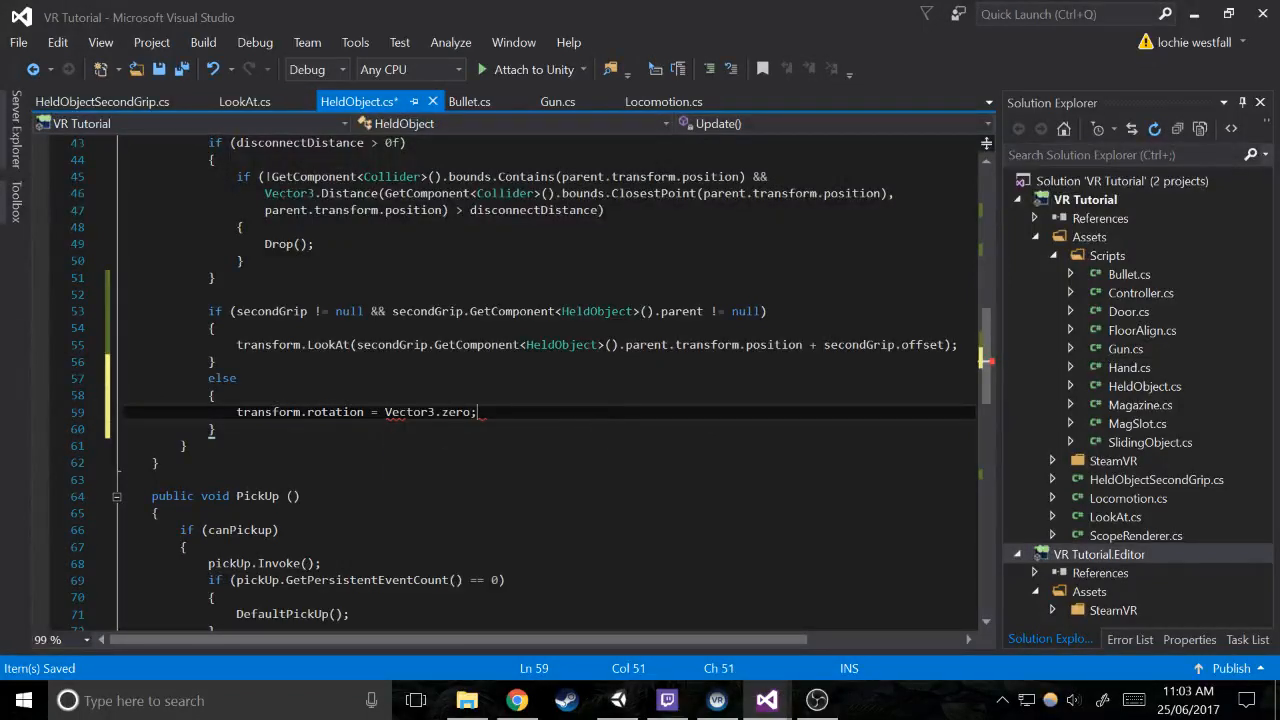
scroll(531, 384, "up", 13)
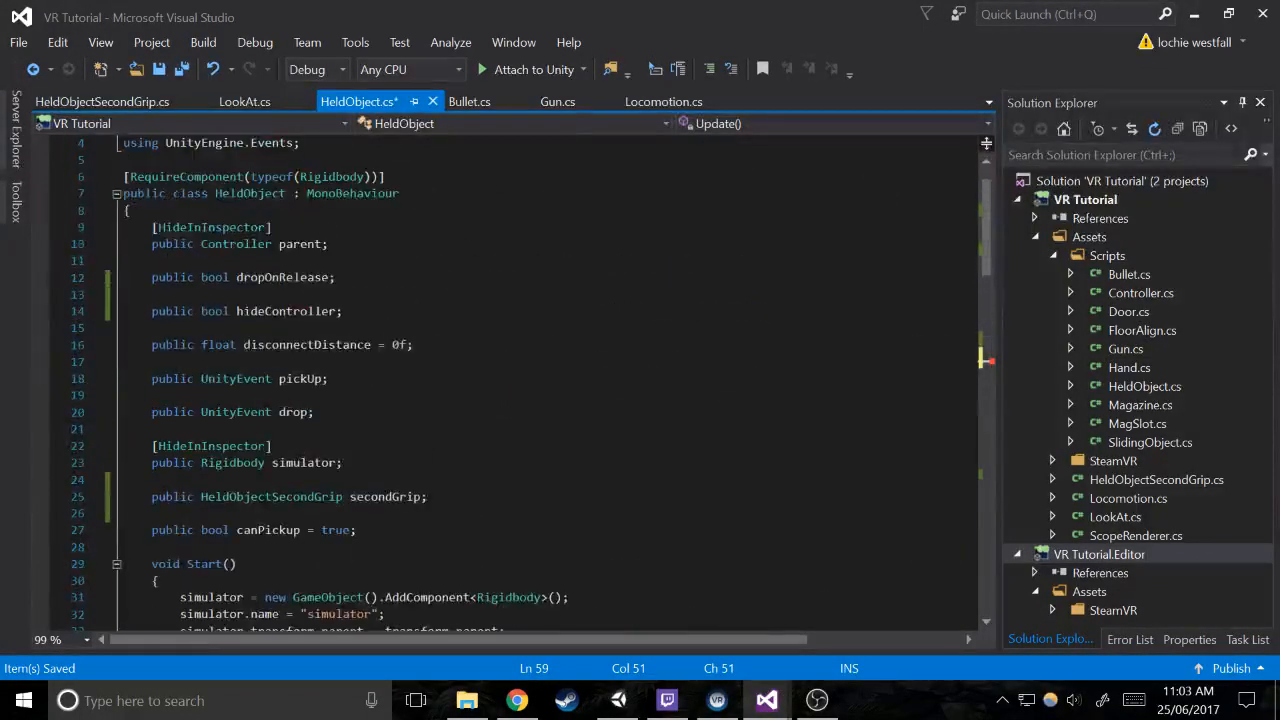
left_click(357, 530)
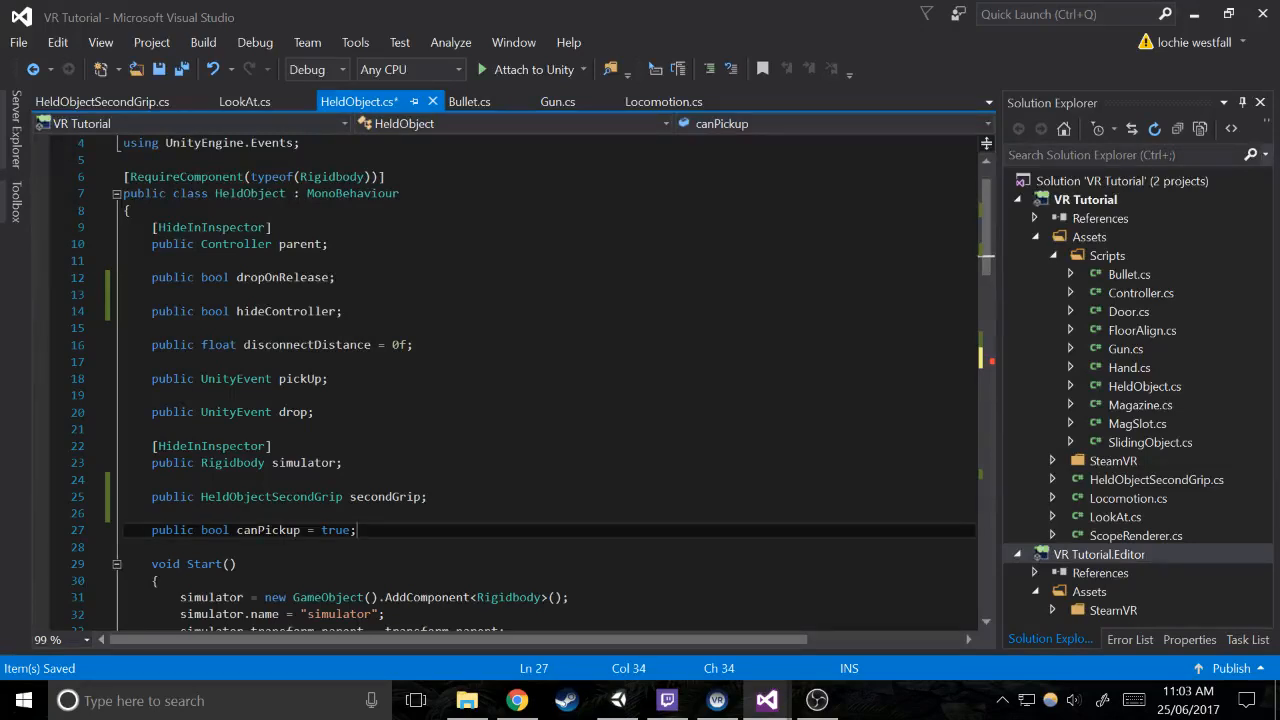
key("Return")
key("Return")
type("public")
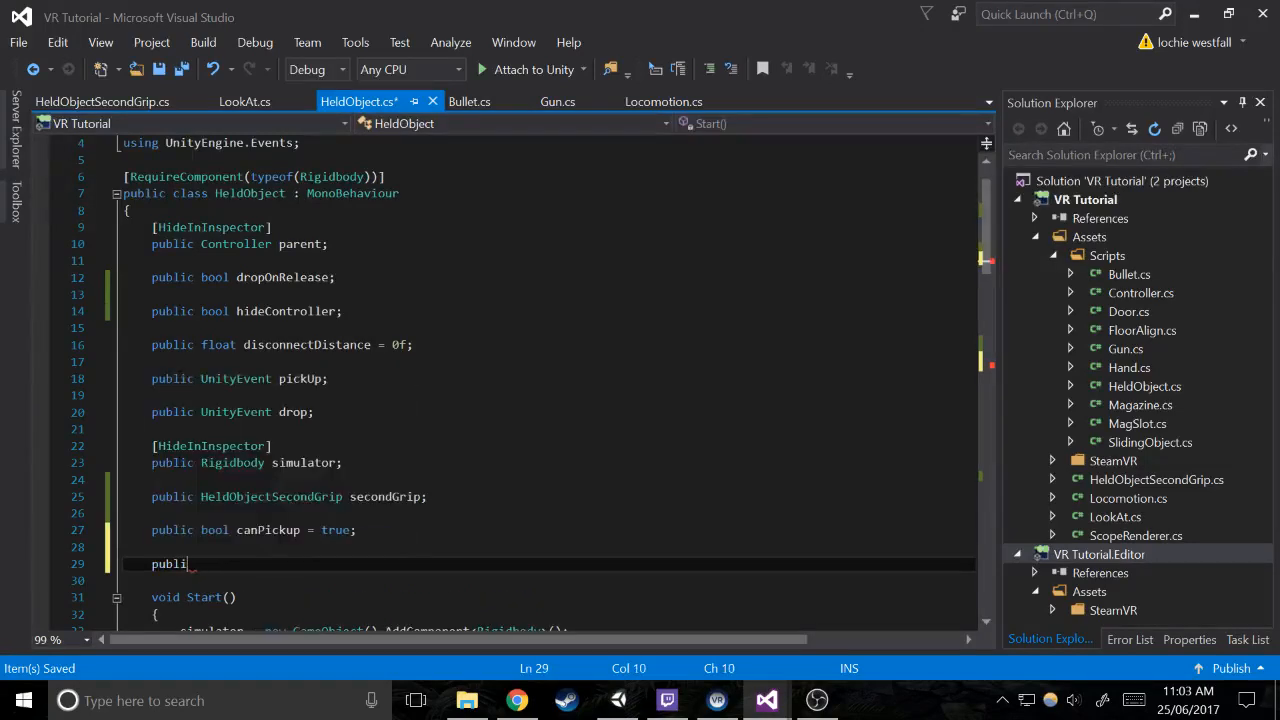
key("BackSpace")
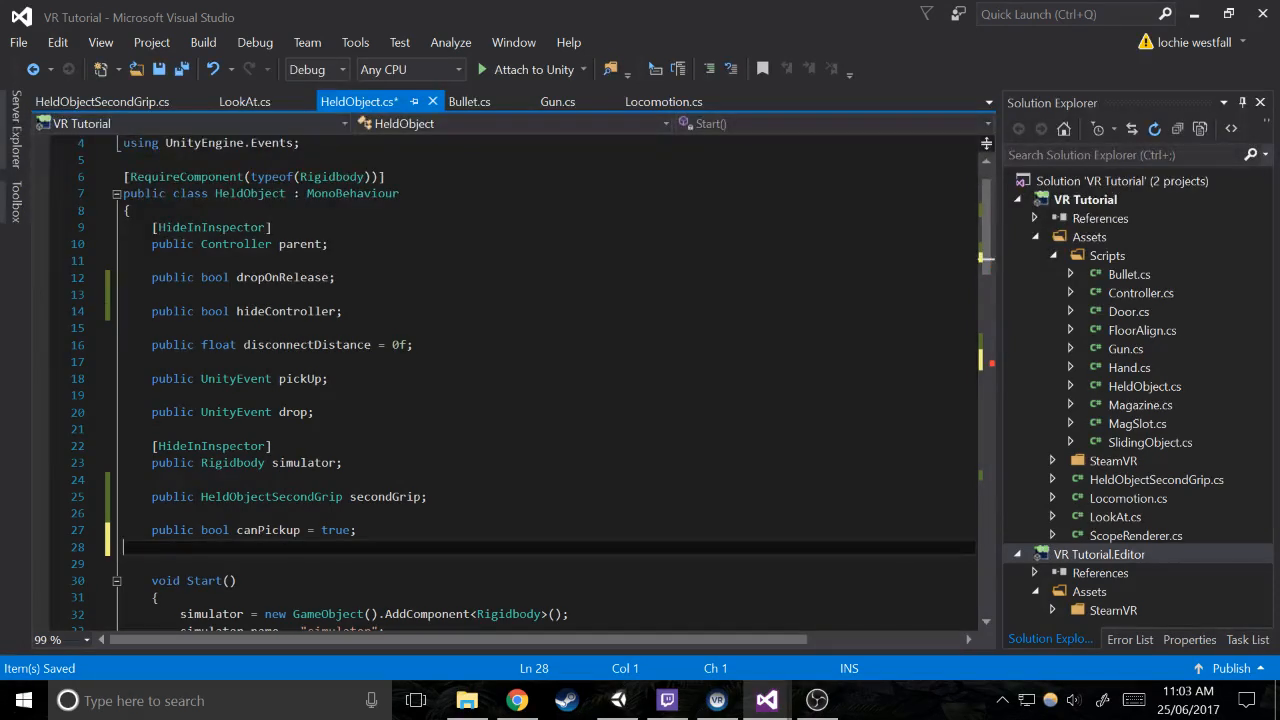
Declare a public Quaternion rotationOffset field below disconnectDistance in the HeldObject class and save the script
left_click(414, 345)
key("Return")
key("Return")
type("public ")
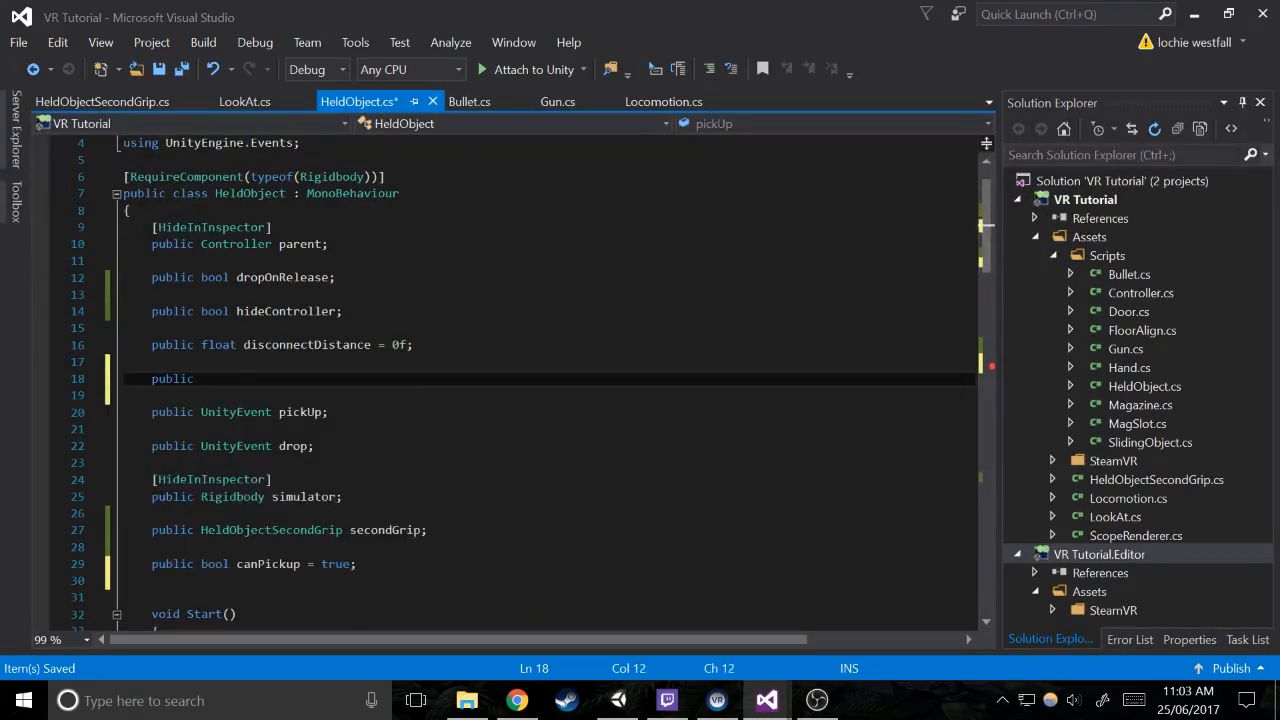
type("qu")
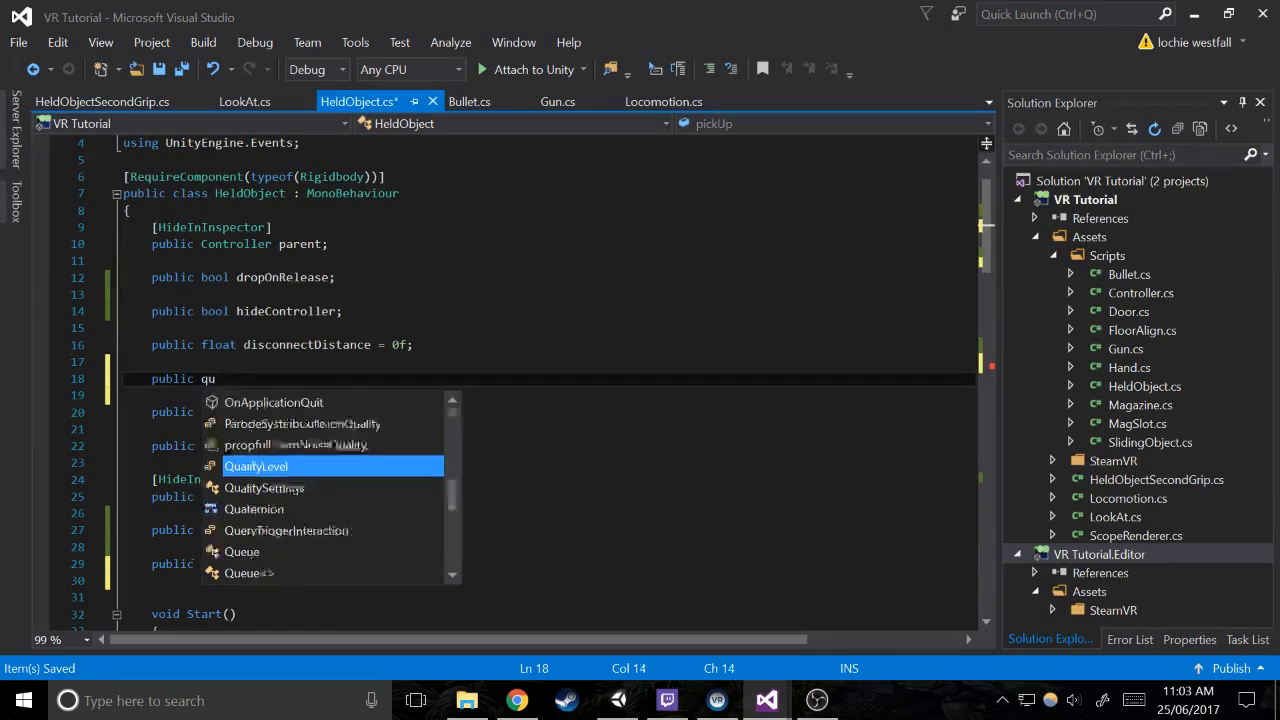
type("aternion rotationOffset;")
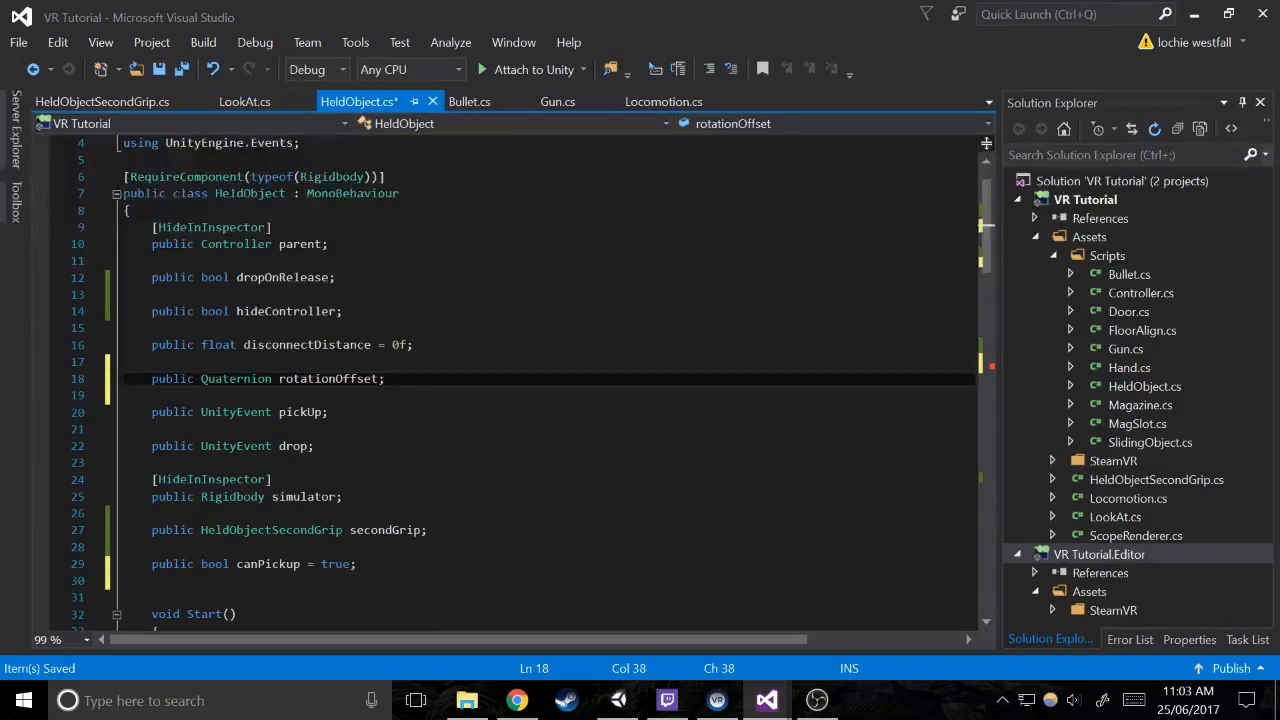
key("ctrl+s")
Replace Vector3.zero with rotationOffset in the else block's rotation assignment and save the script
scroll(540, 380, "down", 6)
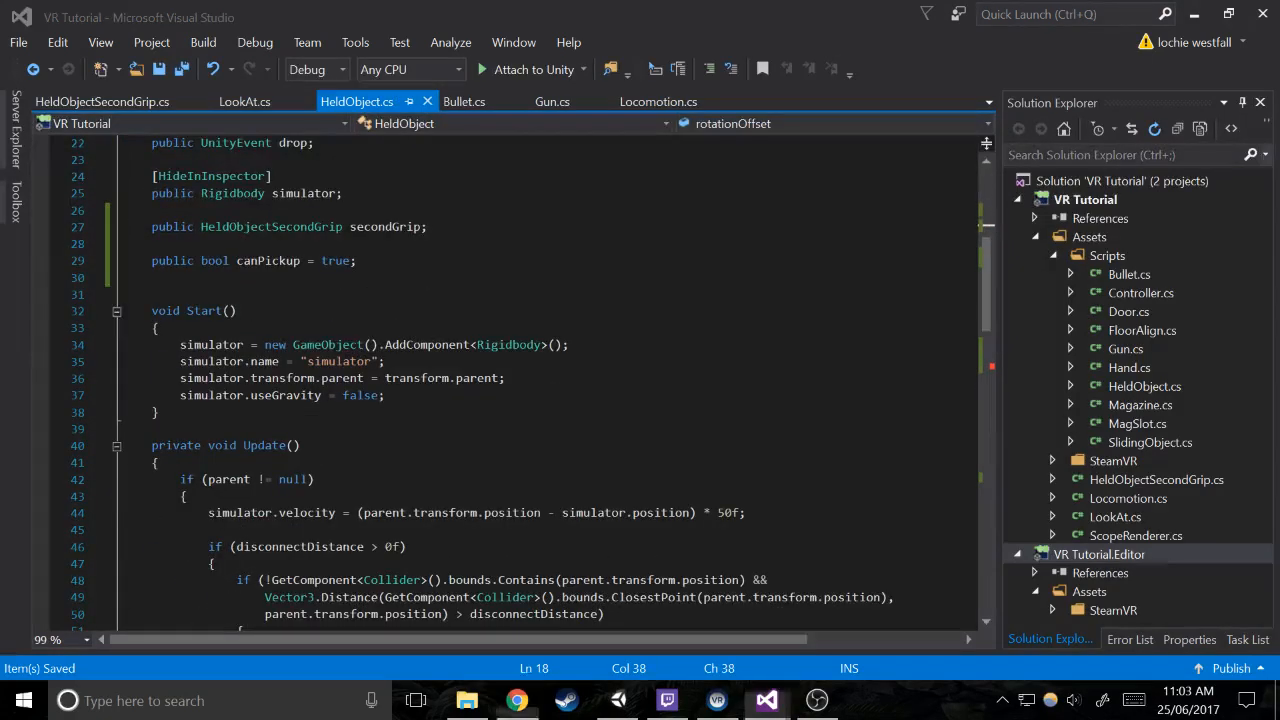
scroll(540, 380, "down", 7)
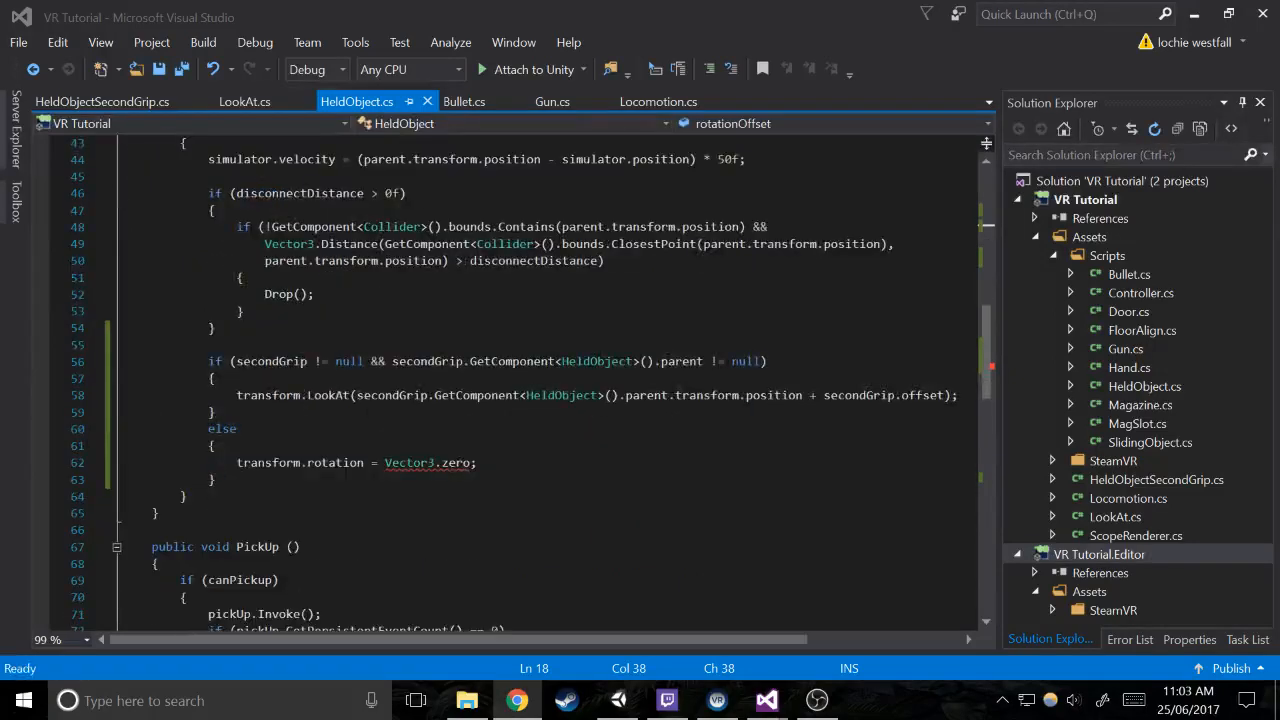
left_click_drag(477, 462, 385, 462)
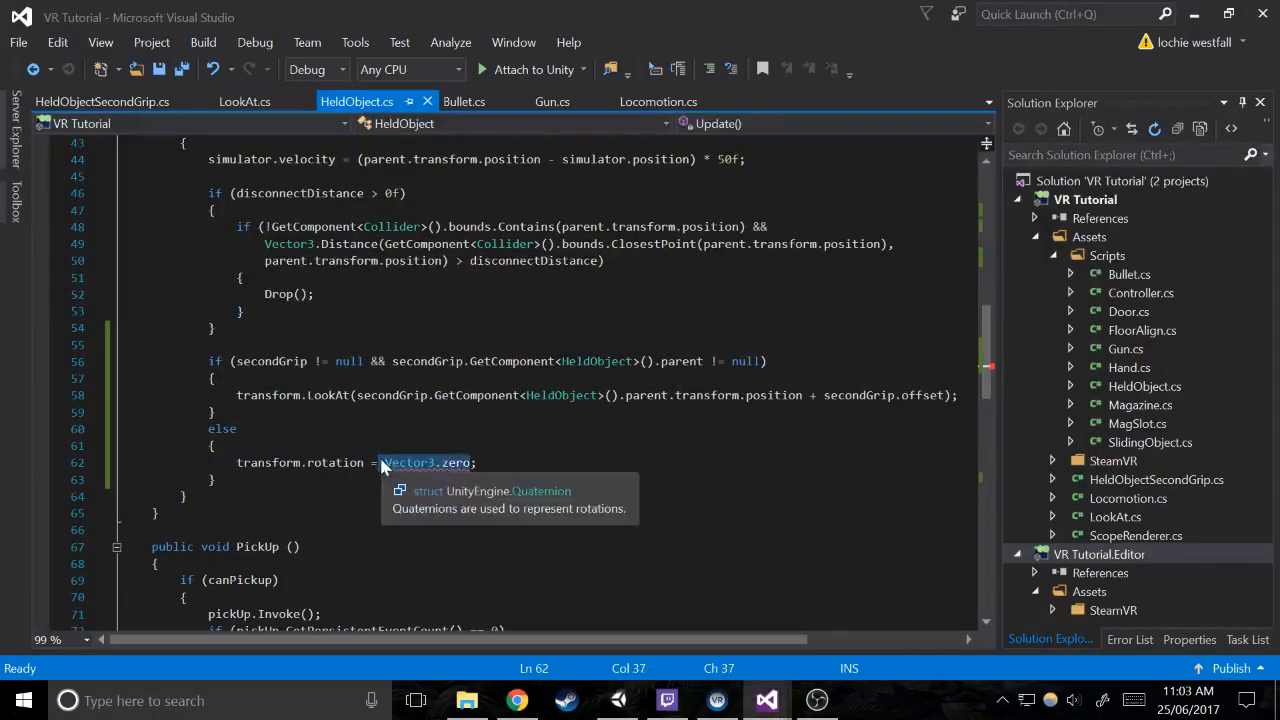
type("rot")
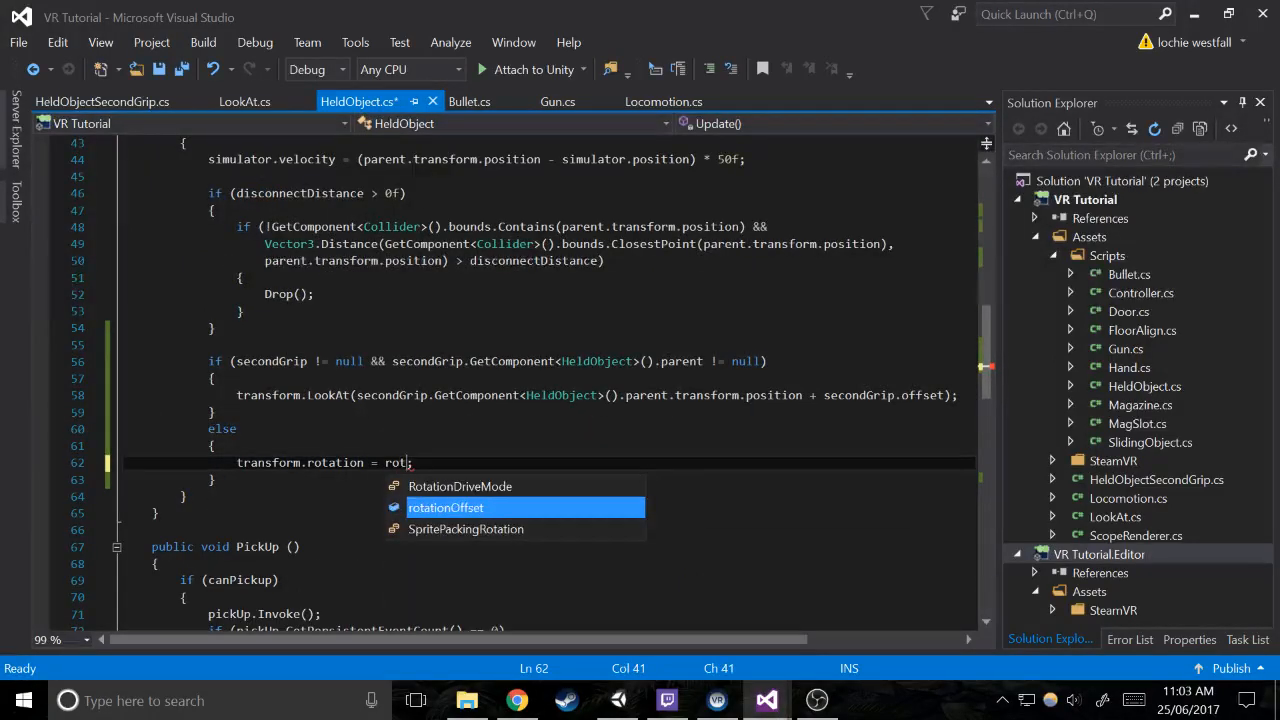
key("Tab")
key("ctrl+s")
Switch to Unity, select the Gun, and expand Rotation Offset in its Held Object script to examine the fields
left_click(619, 700)
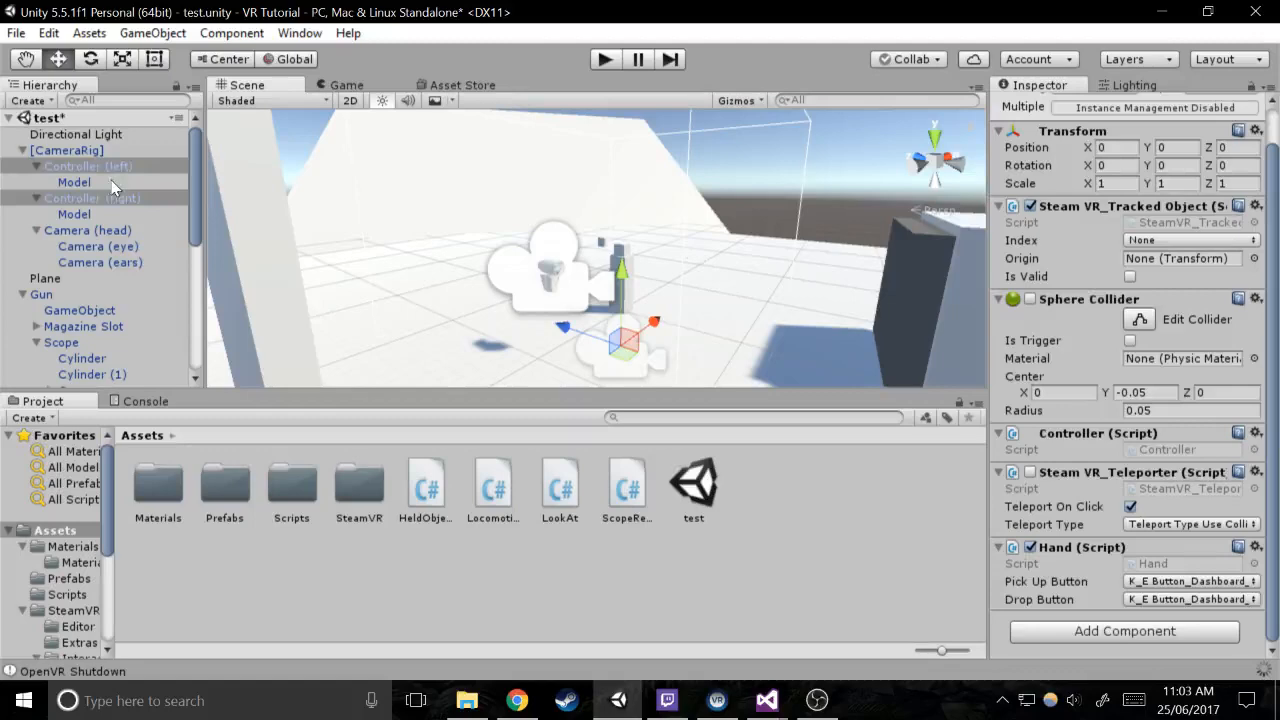
scroll(97, 278, "down", 3)
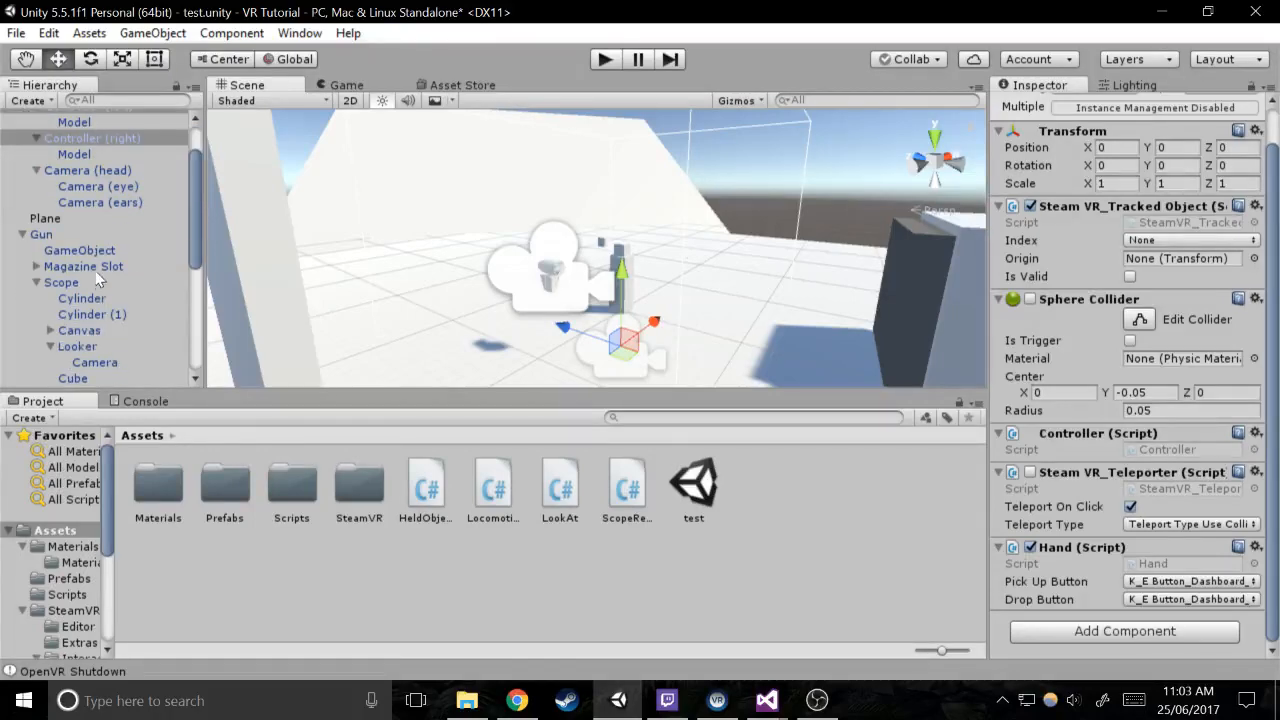
left_click(45, 236)
scroll(1166, 453, "down", 10)
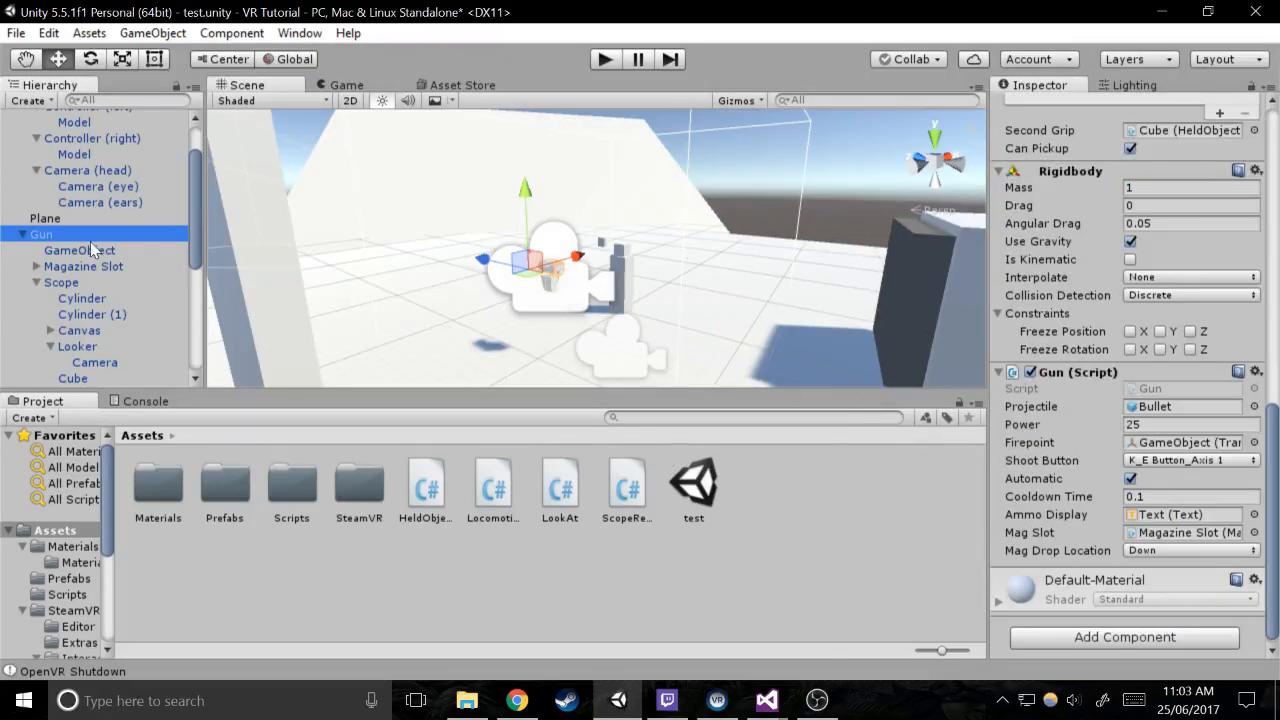
scroll(1102, 351, "up", 8)
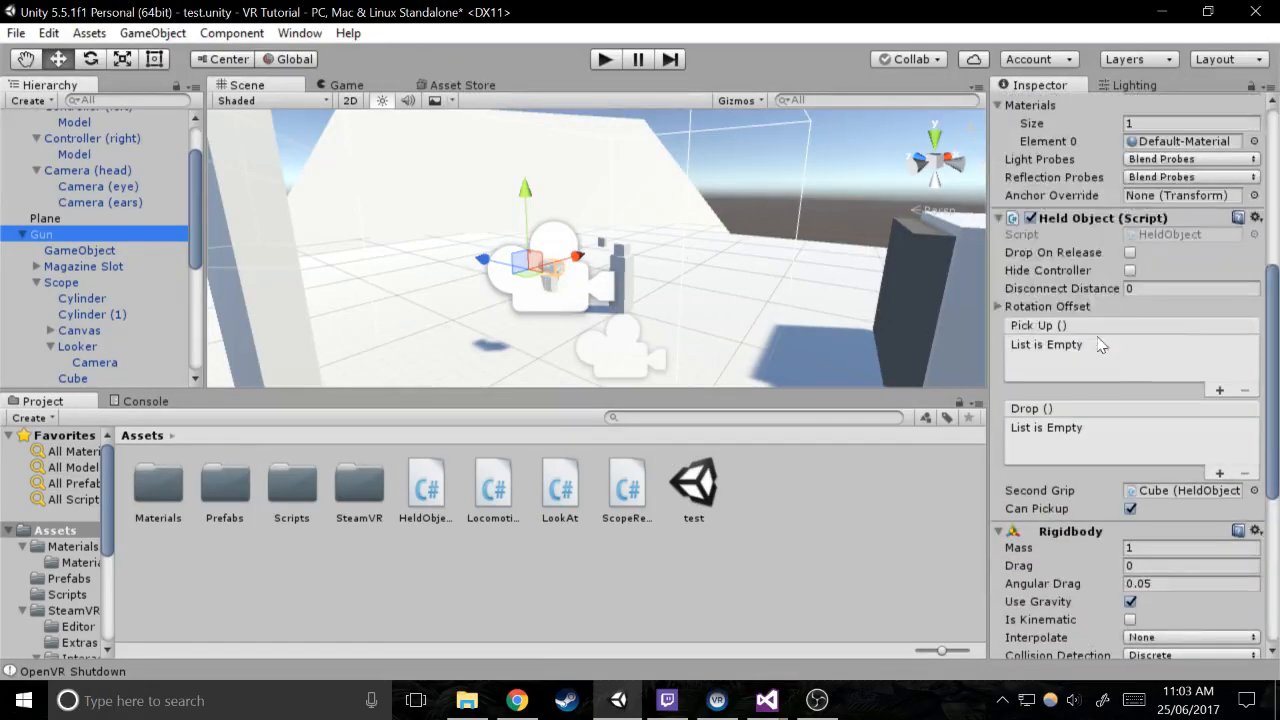
left_click(997, 307)
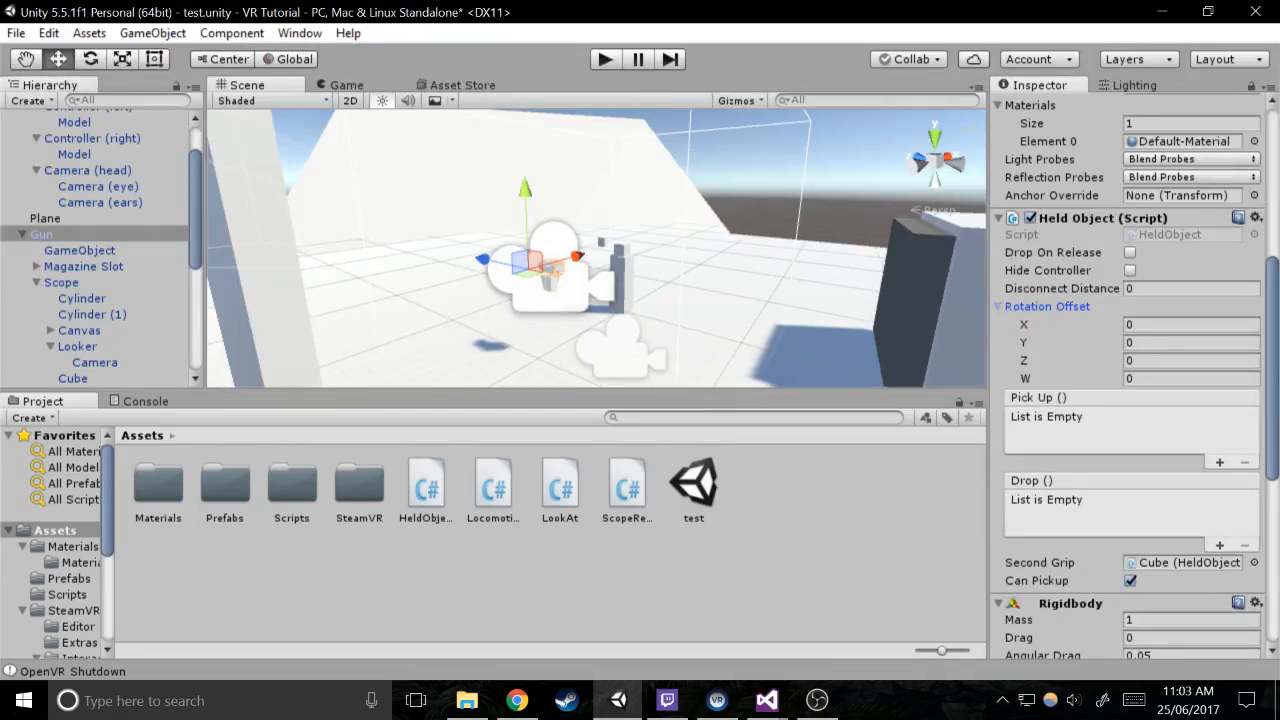
Switch to Visual Studio and change the rotationOffset field's type to Vector3
mouse_move(767, 700)
left_click(852, 650)
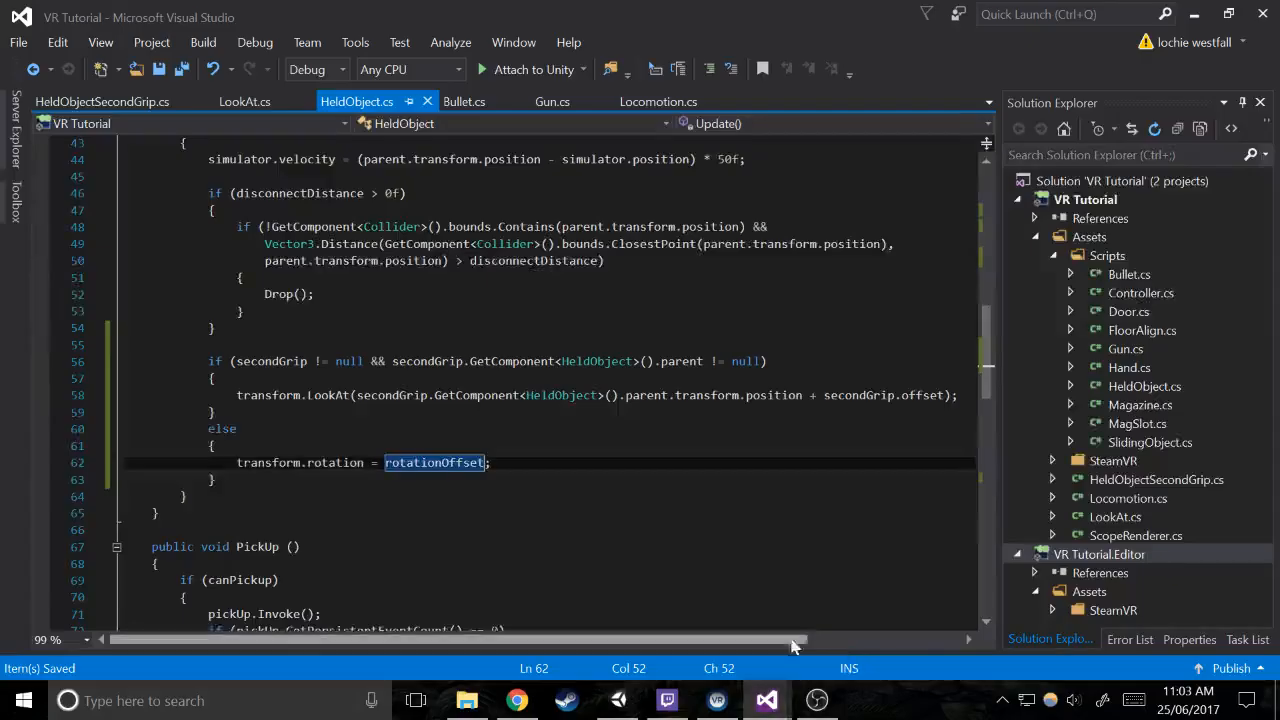
scroll(540, 380, "up", 12)
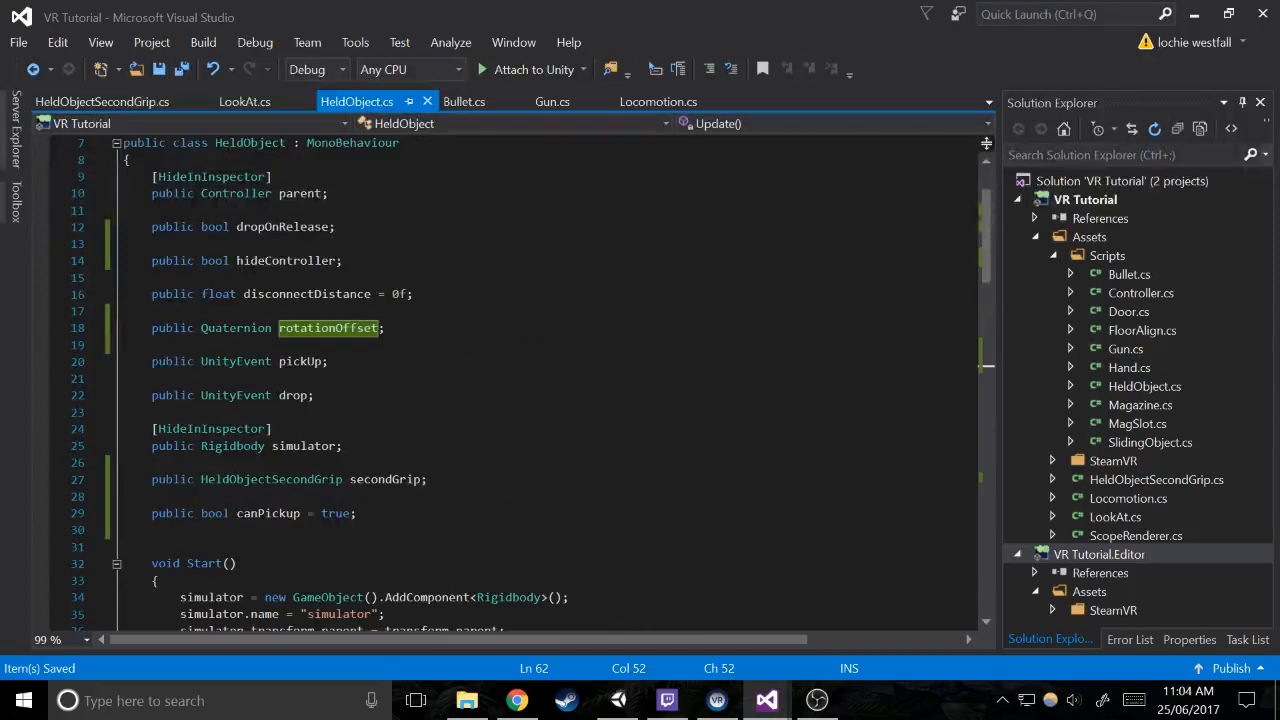
left_click_drag(271, 328, 215, 328)
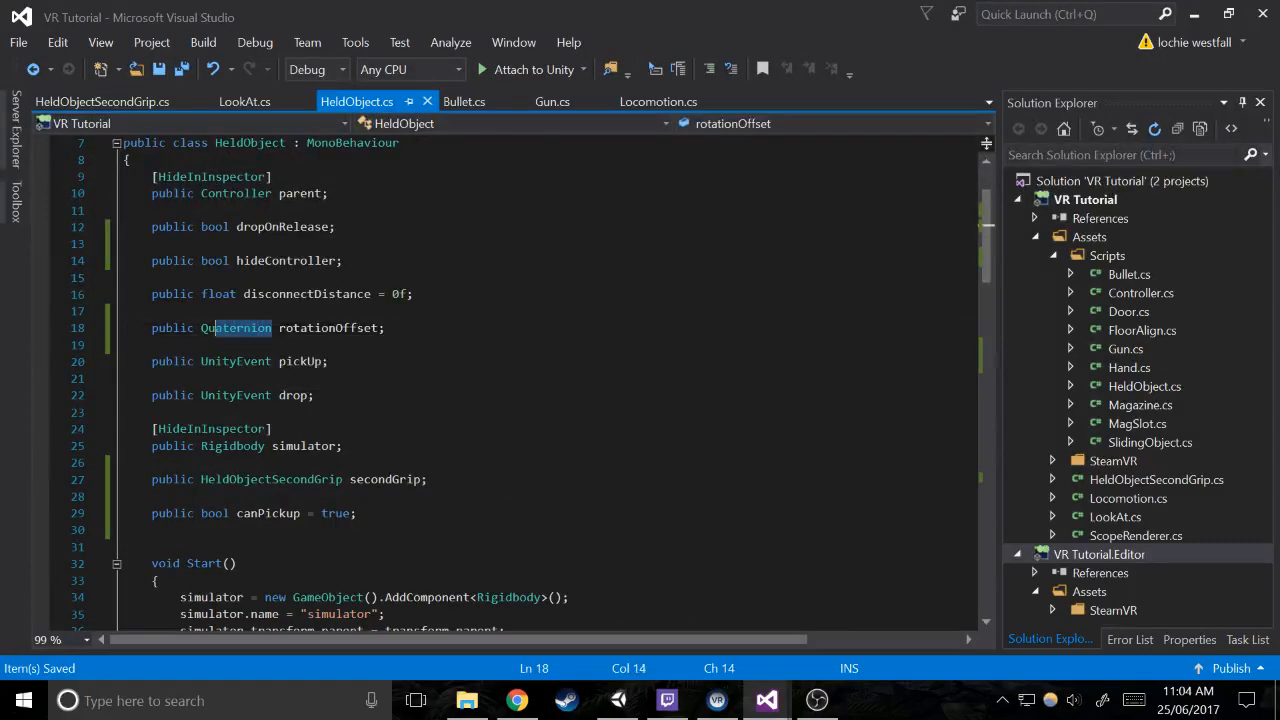
type("vec")
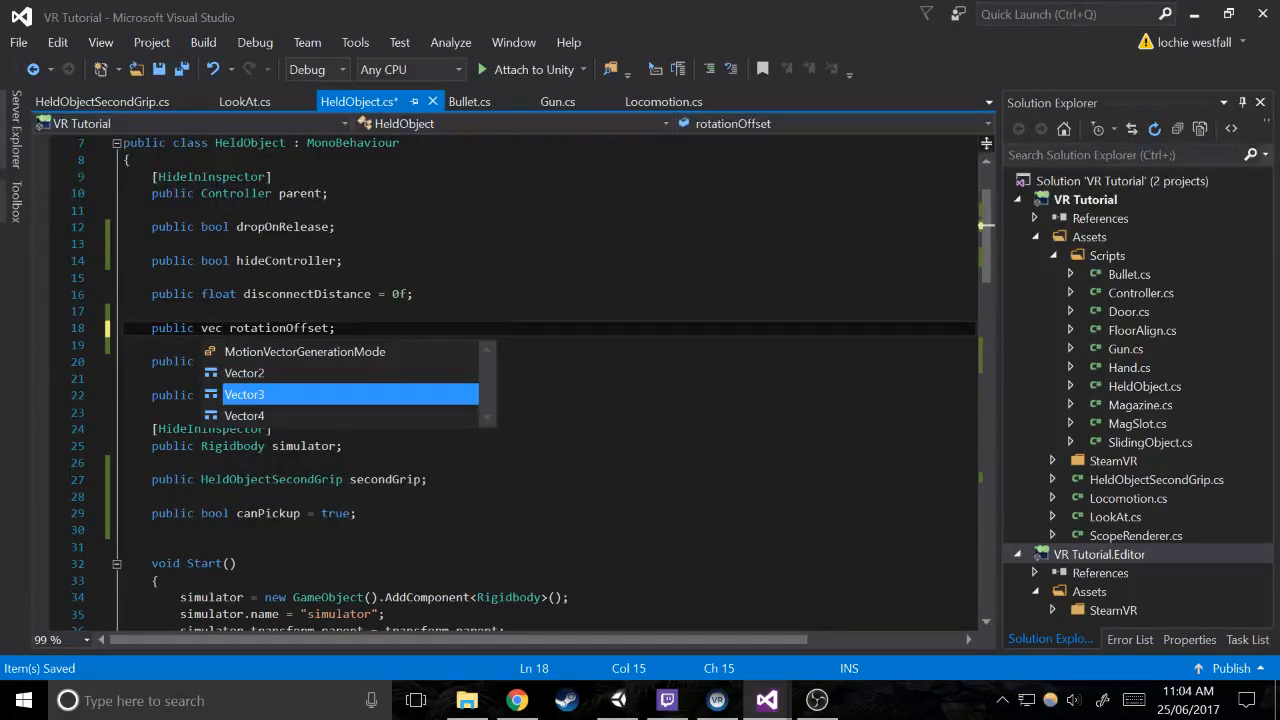
key("Tab")
In Update's else block, assign rotationOffset to transform.localEulerAngles instead of transform.rotation, and save the script
scroll(540, 380, "down", 14)
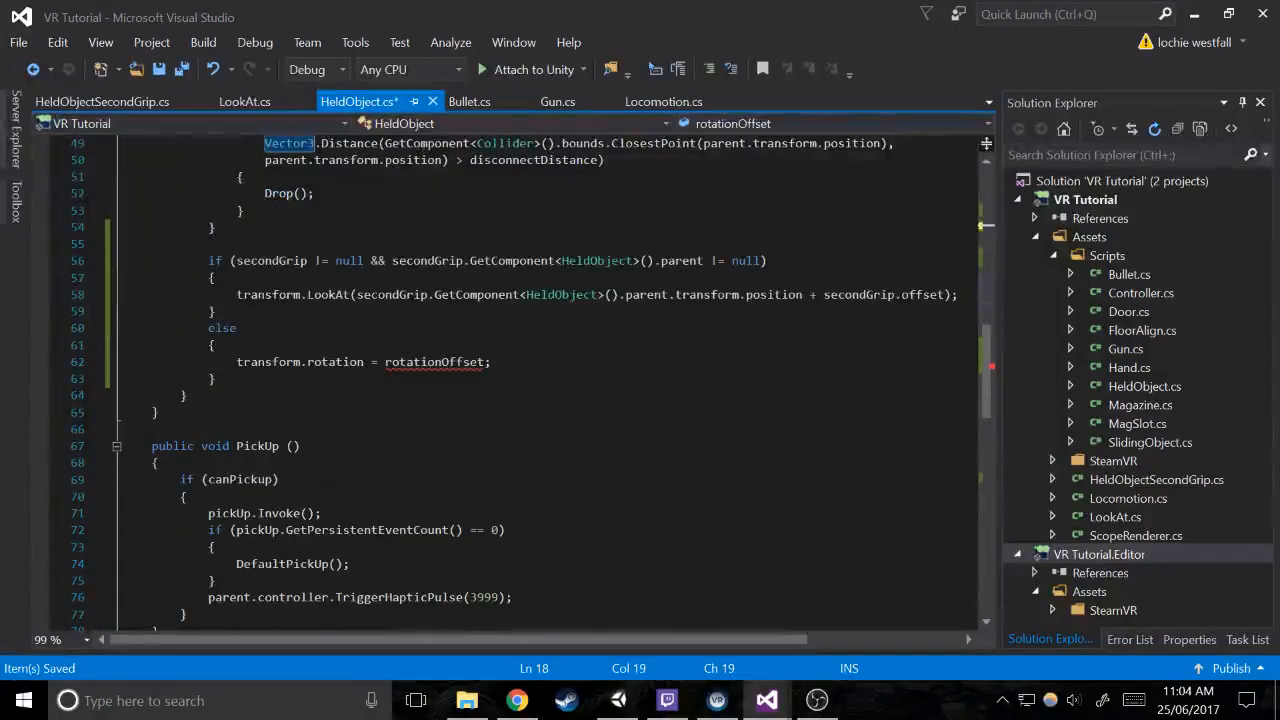
left_click(472, 362)
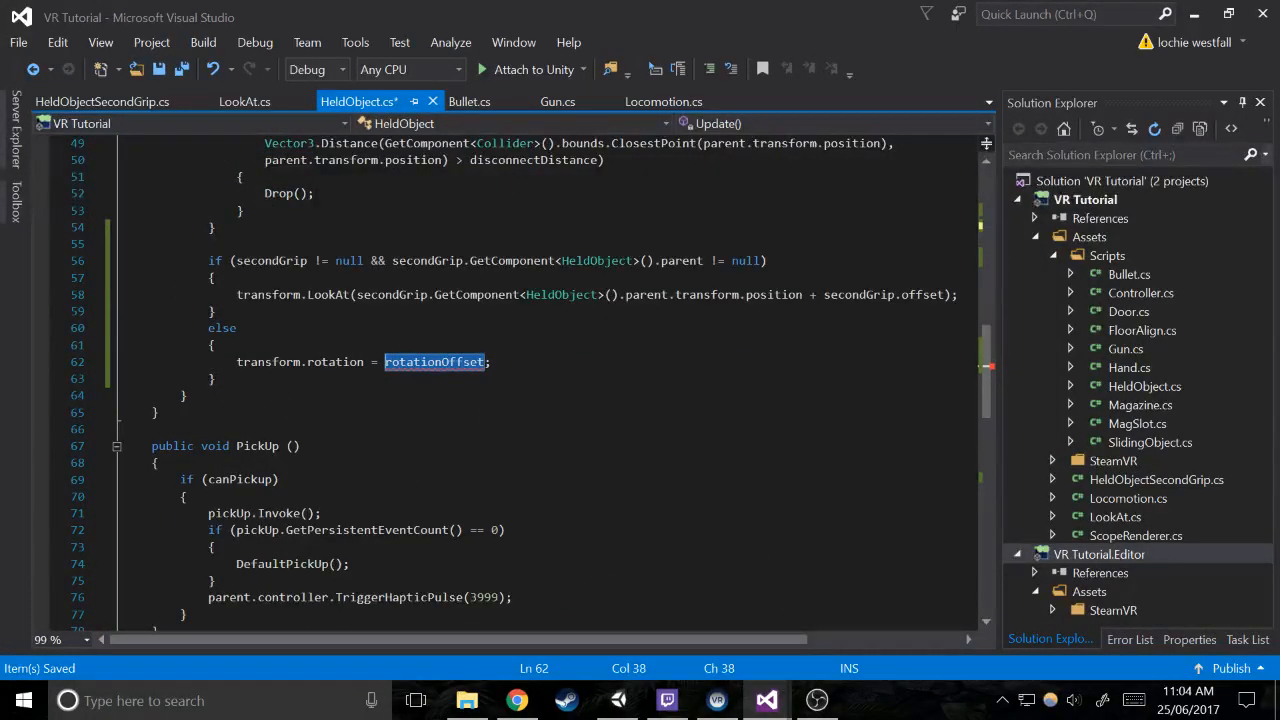
left_click_drag(364, 362, 350, 362)
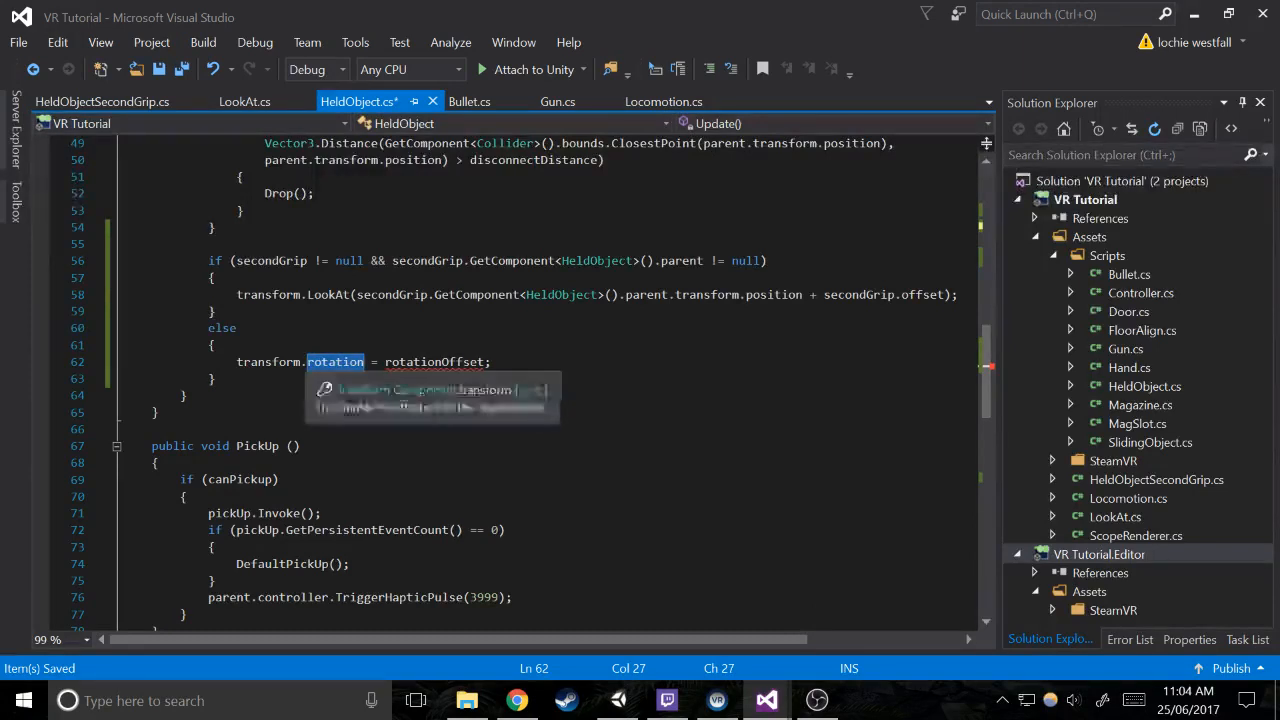
type("locale")
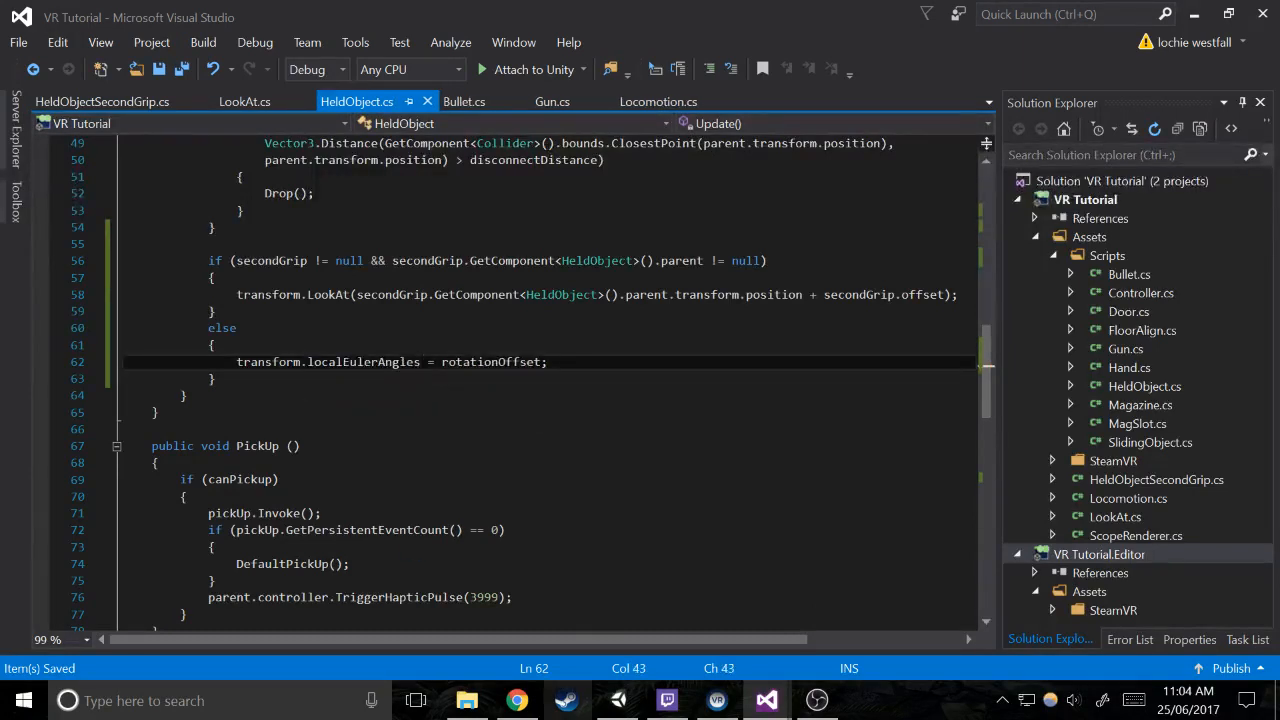
Switch to Unity, set the Gun's Rotation Offset X to 45 in its Held Object script, and play-test the scene
key("alt+Tab")
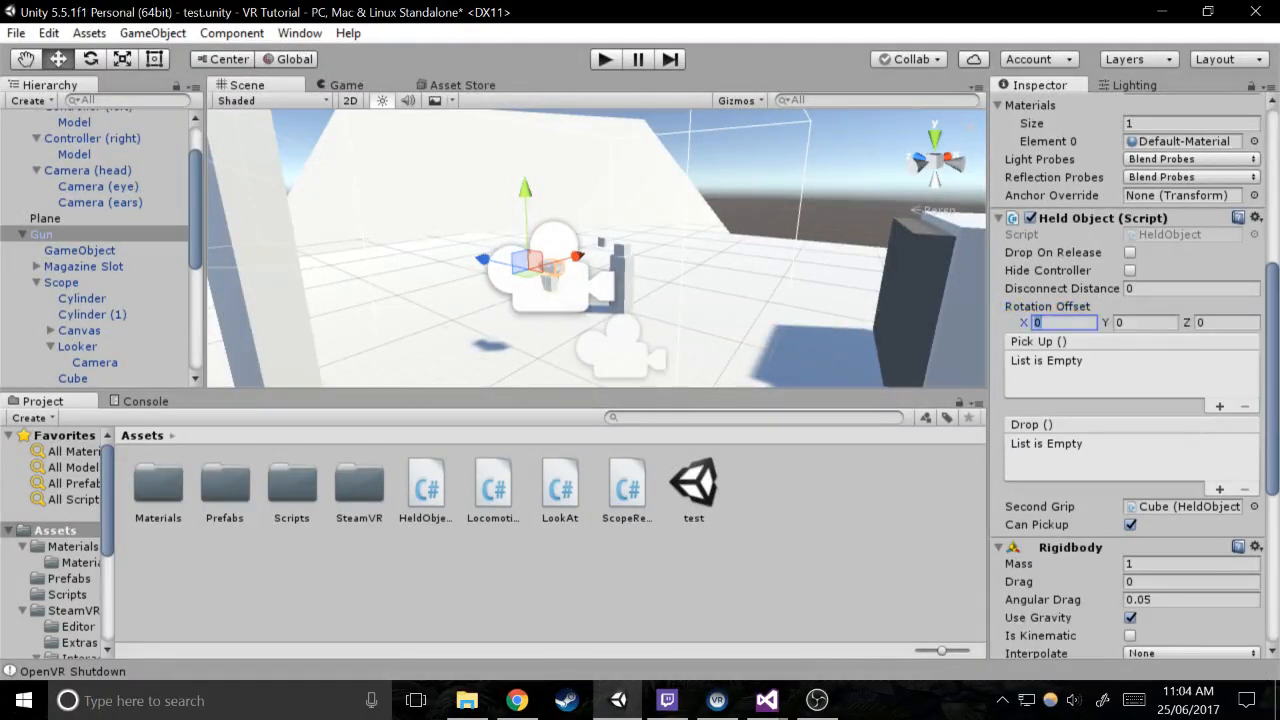
left_click(605, 60)
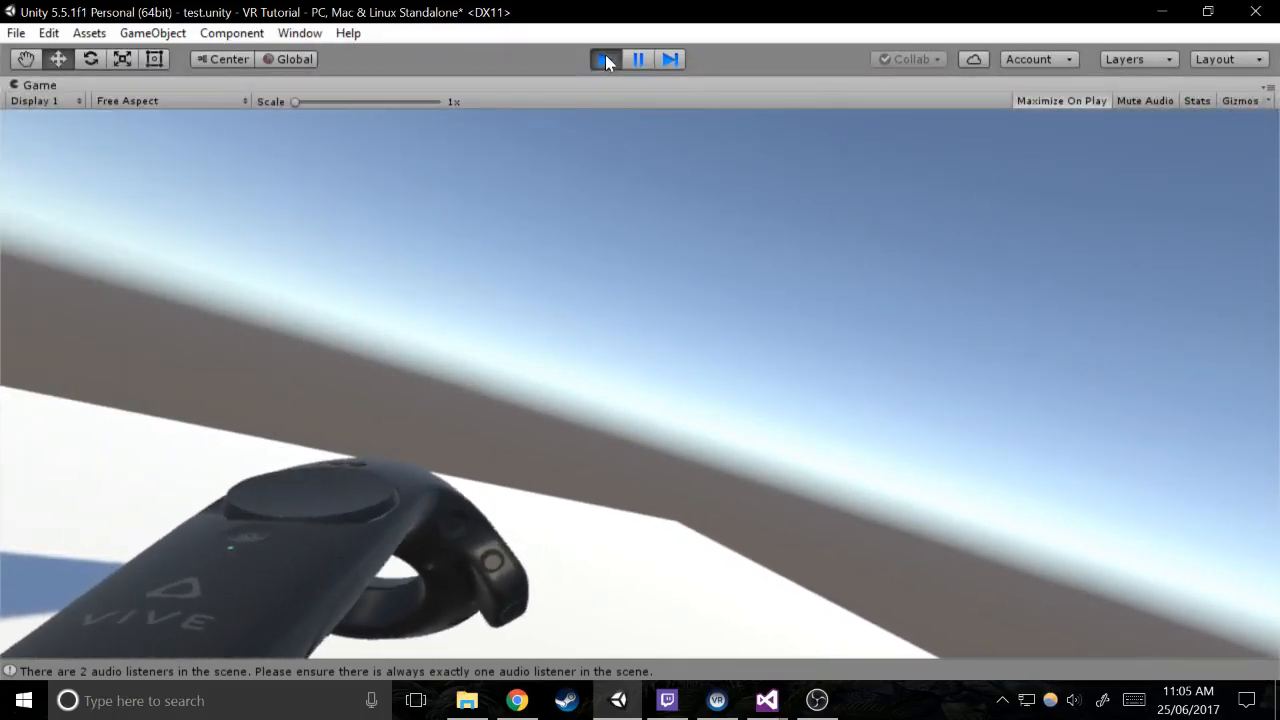
left_click(606, 60)
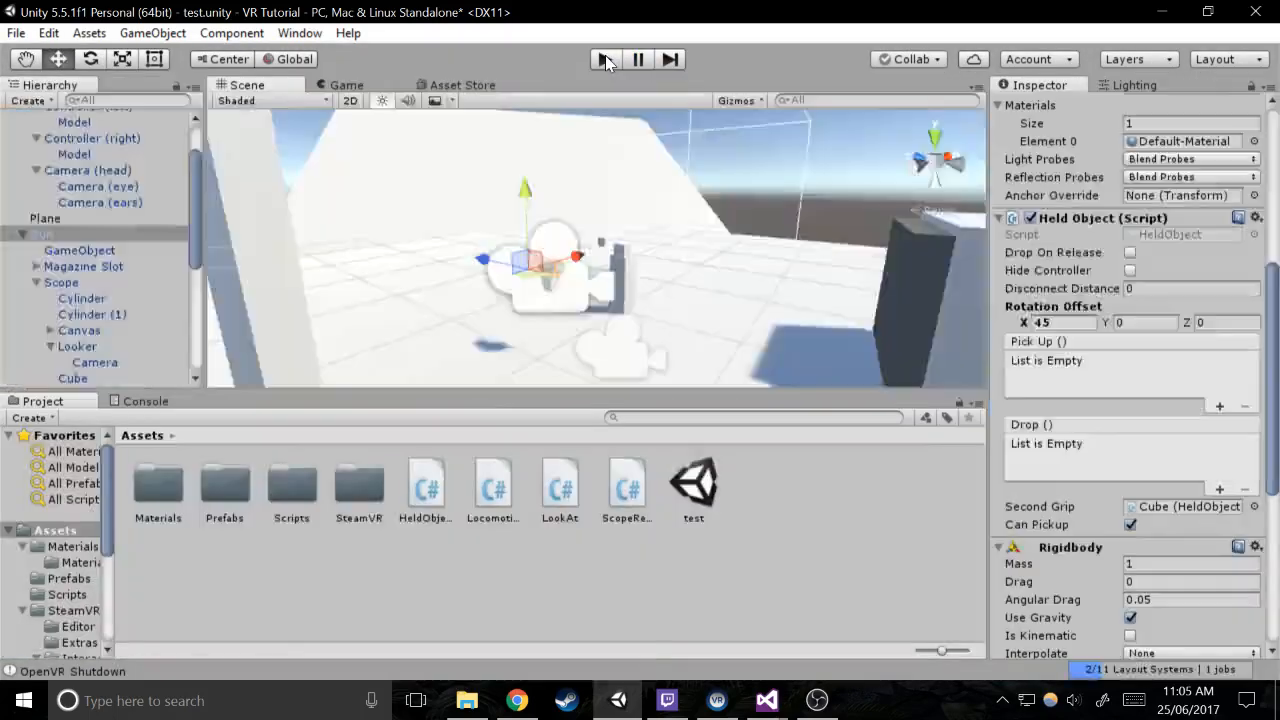
Save the scene and apply the Gun's changes to its prefab
right_click_drag(797, 211, 485, 162, "alt")
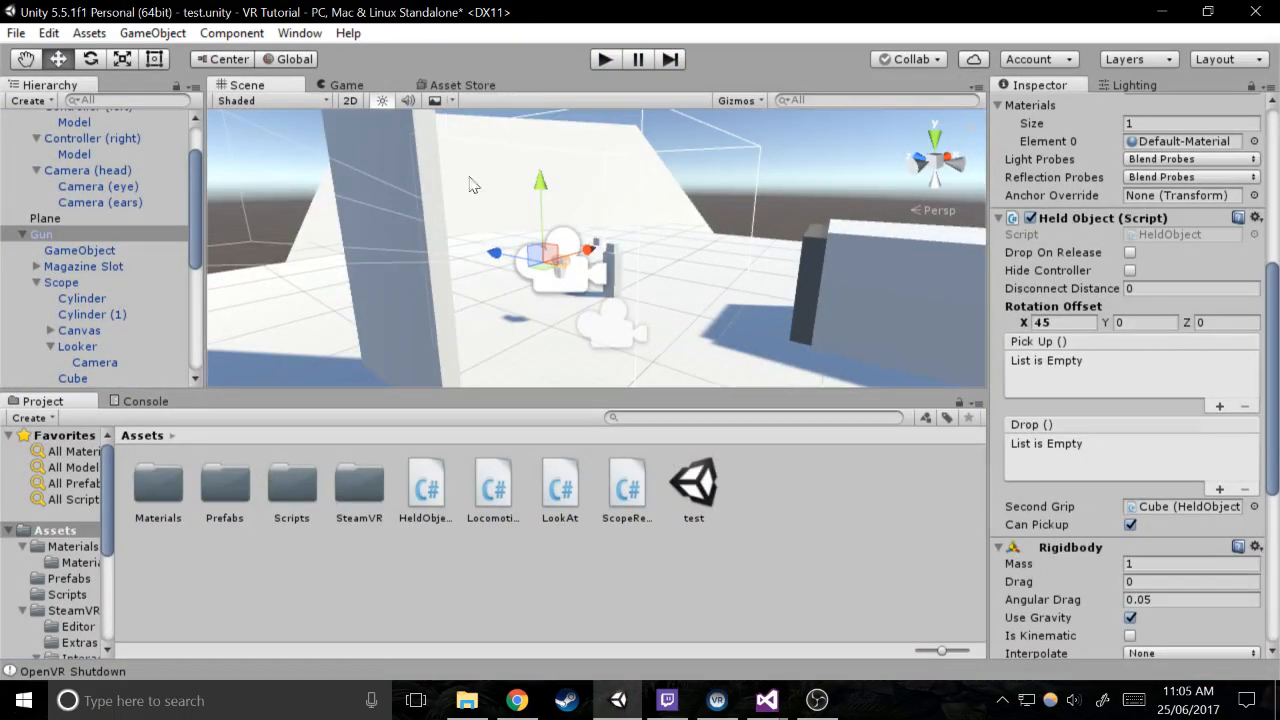
key("ctrl+s")
scroll(1202, 222, "up", 10)
left_click(1236, 147)
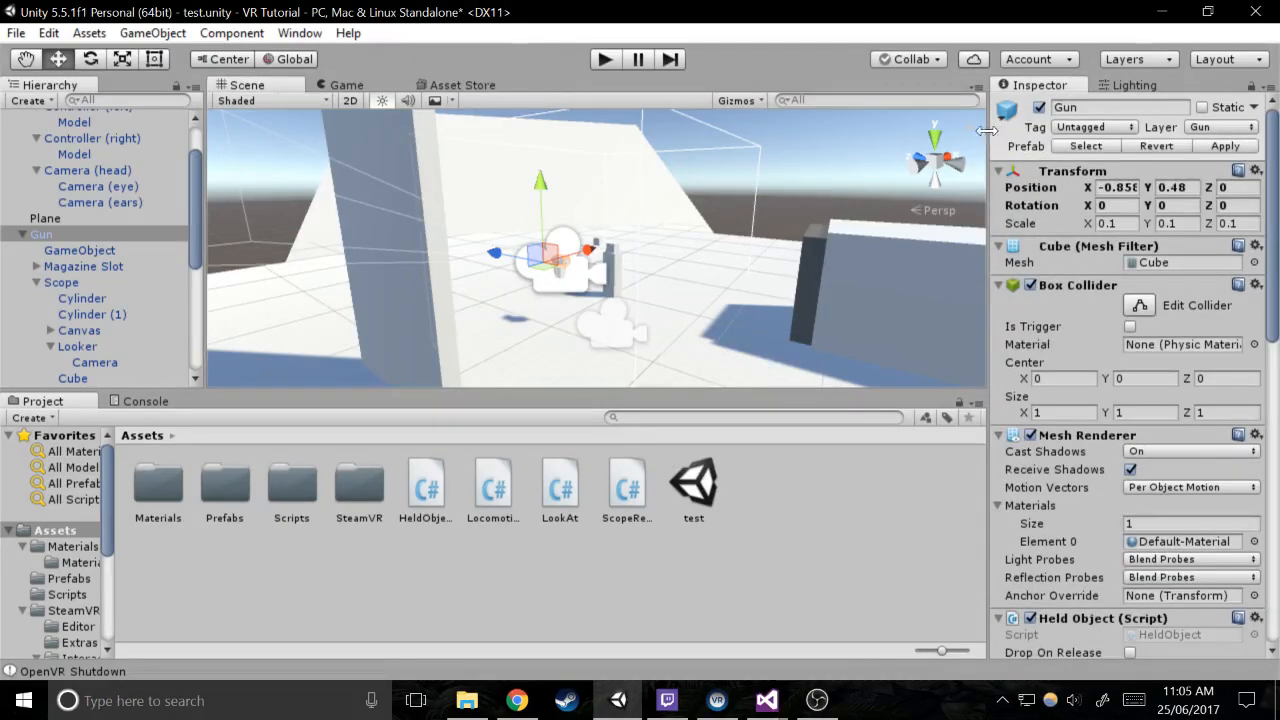
Examine the Gun's Held Object, Rigidbody and Gun script settings and its model in the scene
scroll(1230, 277, "down", 15)
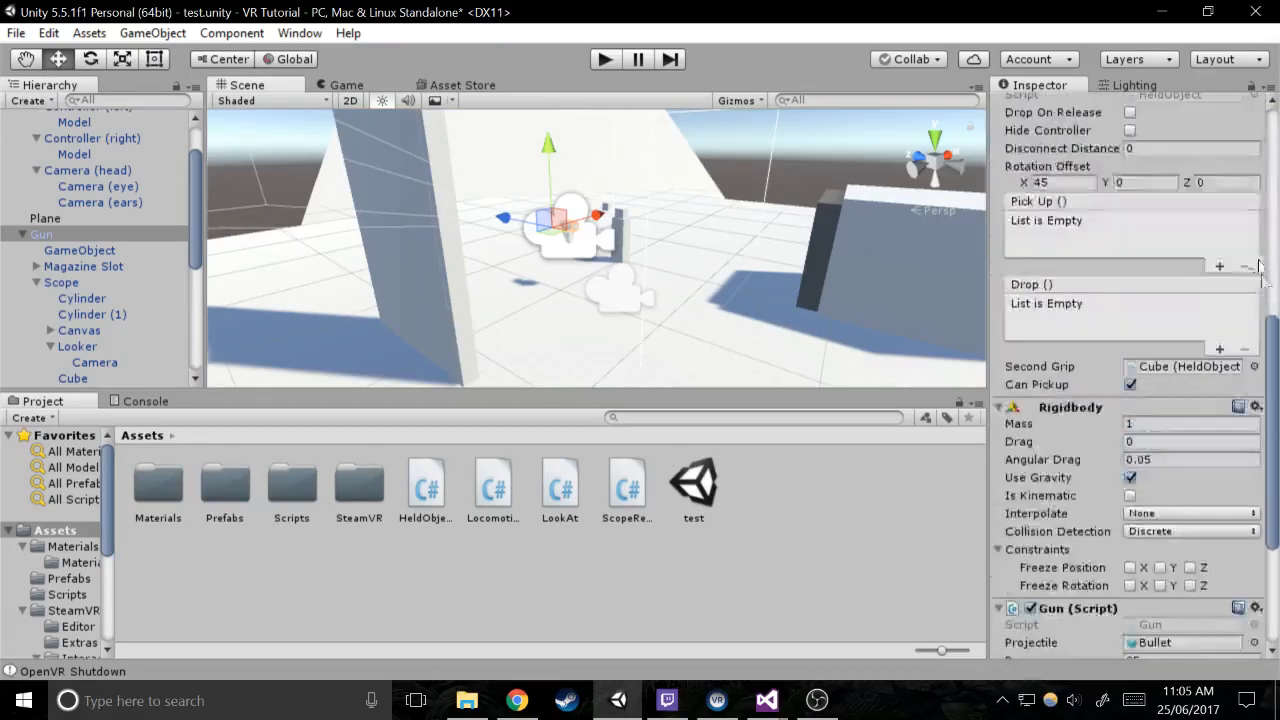
scroll(1230, 277, "down", 5)
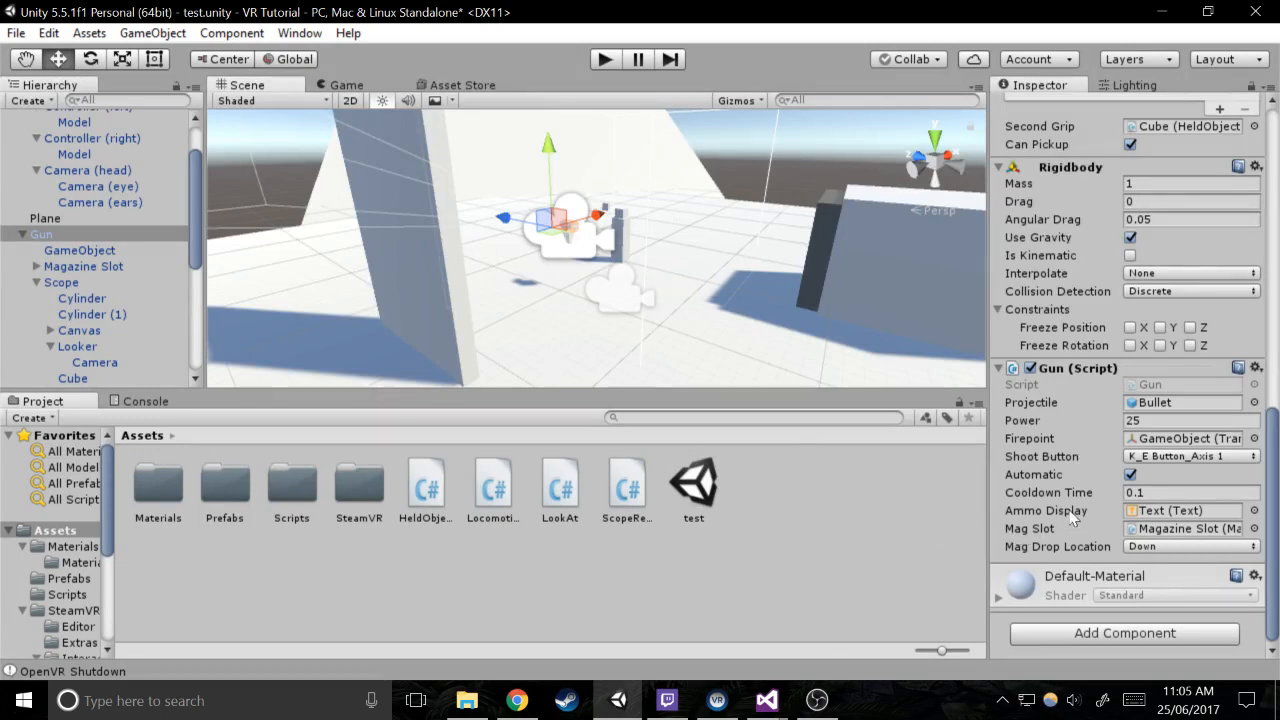
scroll(695, 223, "up", 6)
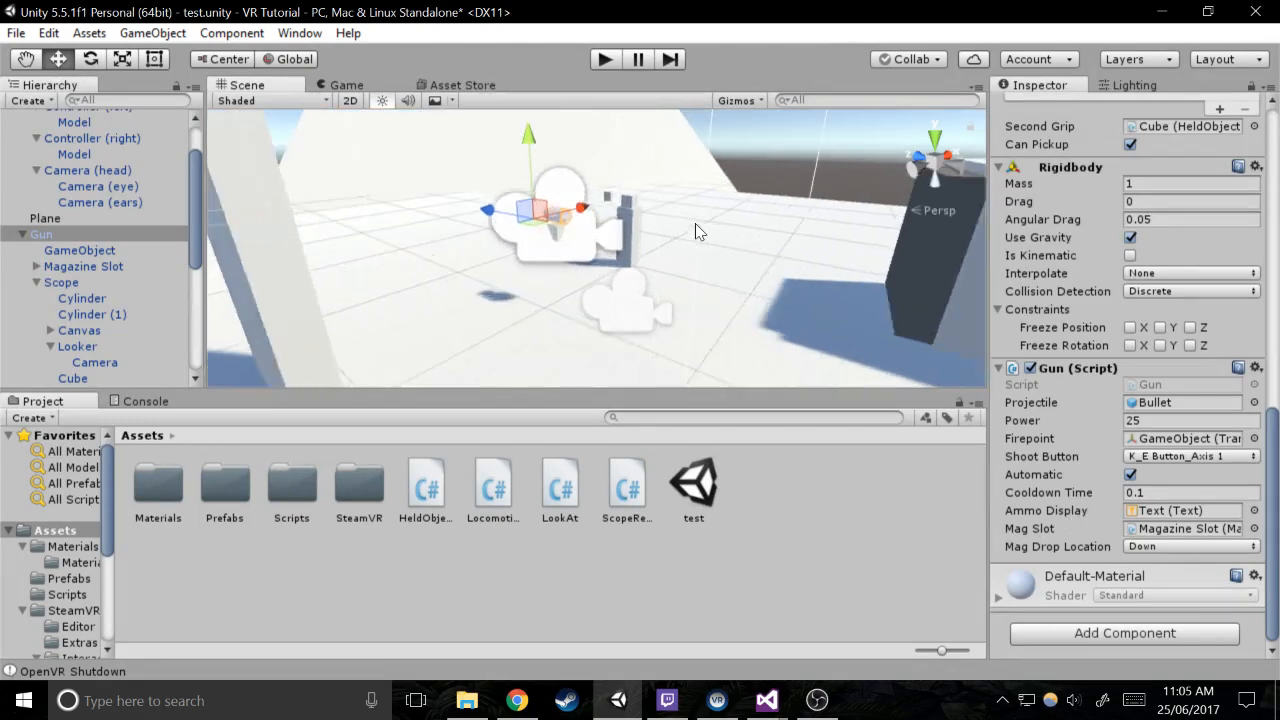
right_click_drag(691, 236, 575, 205)
scroll(575, 205, "up", 5)
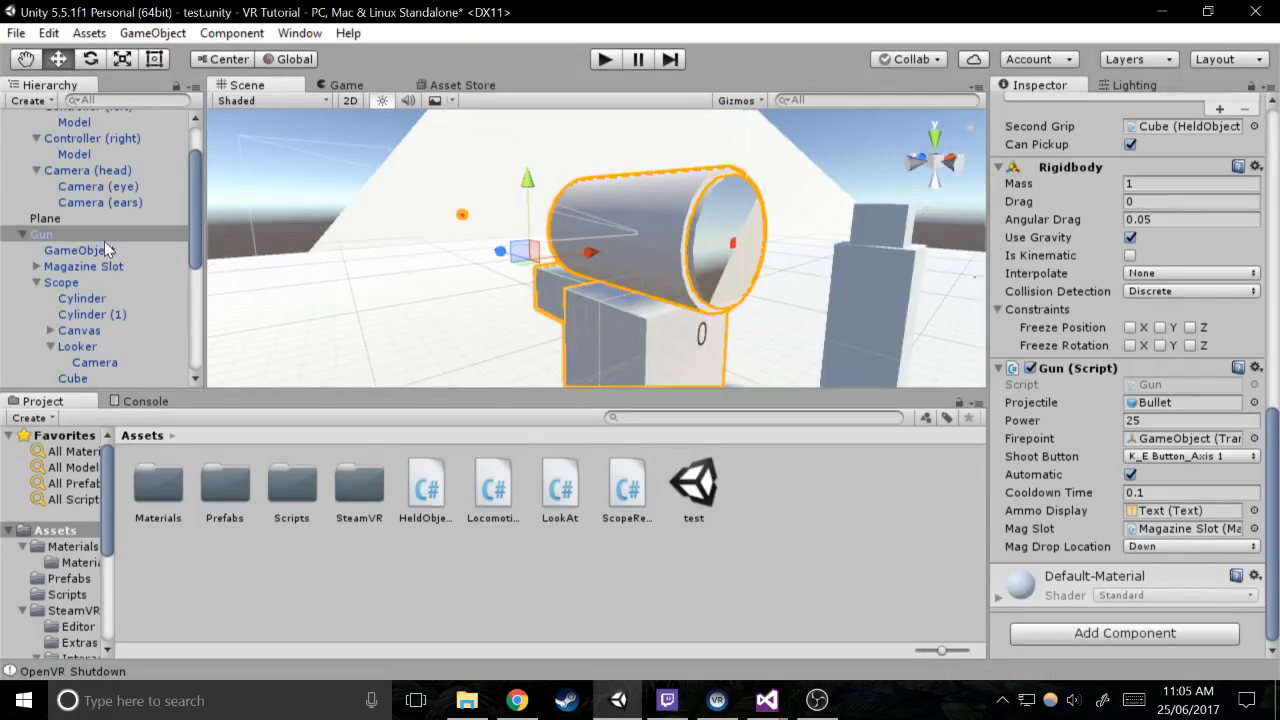
scroll(104, 248, "up", 3)
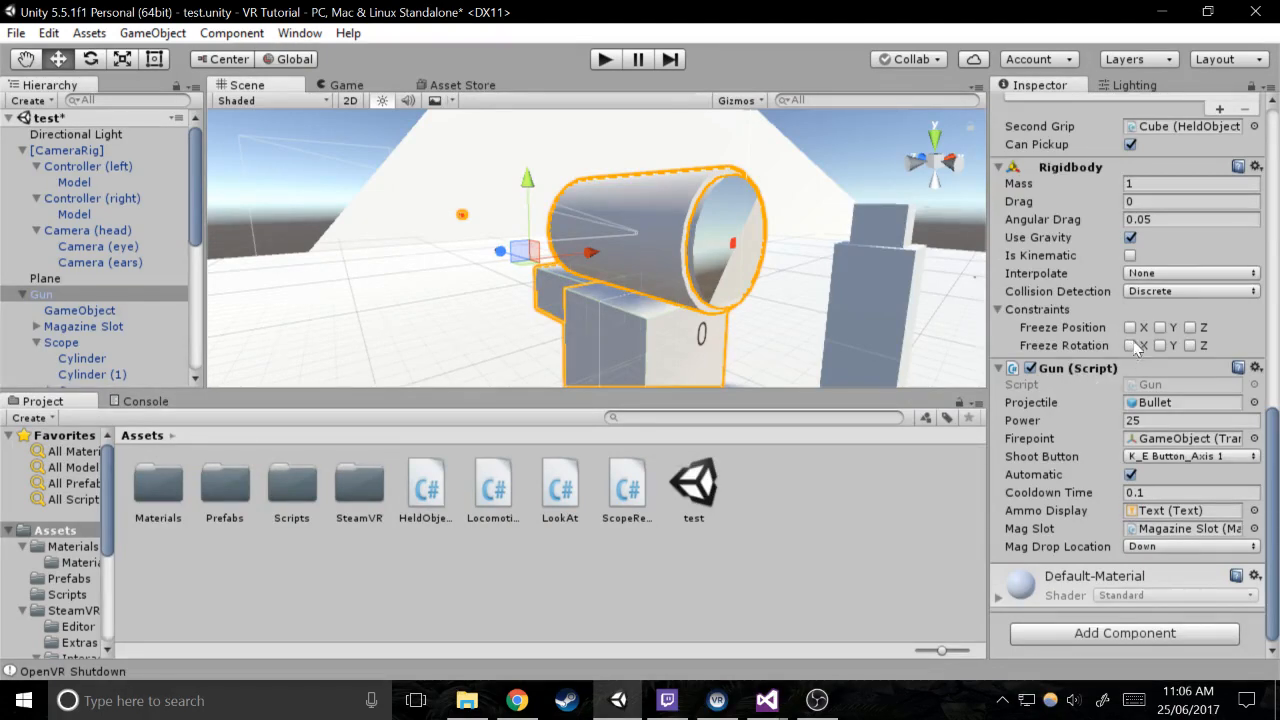
scroll(1137, 339, "up", 6)
Open the Gun's HeldObject script, declare public bool canMoveWhileHolding = true below hideController, and save the script
left_click(1152, 216)
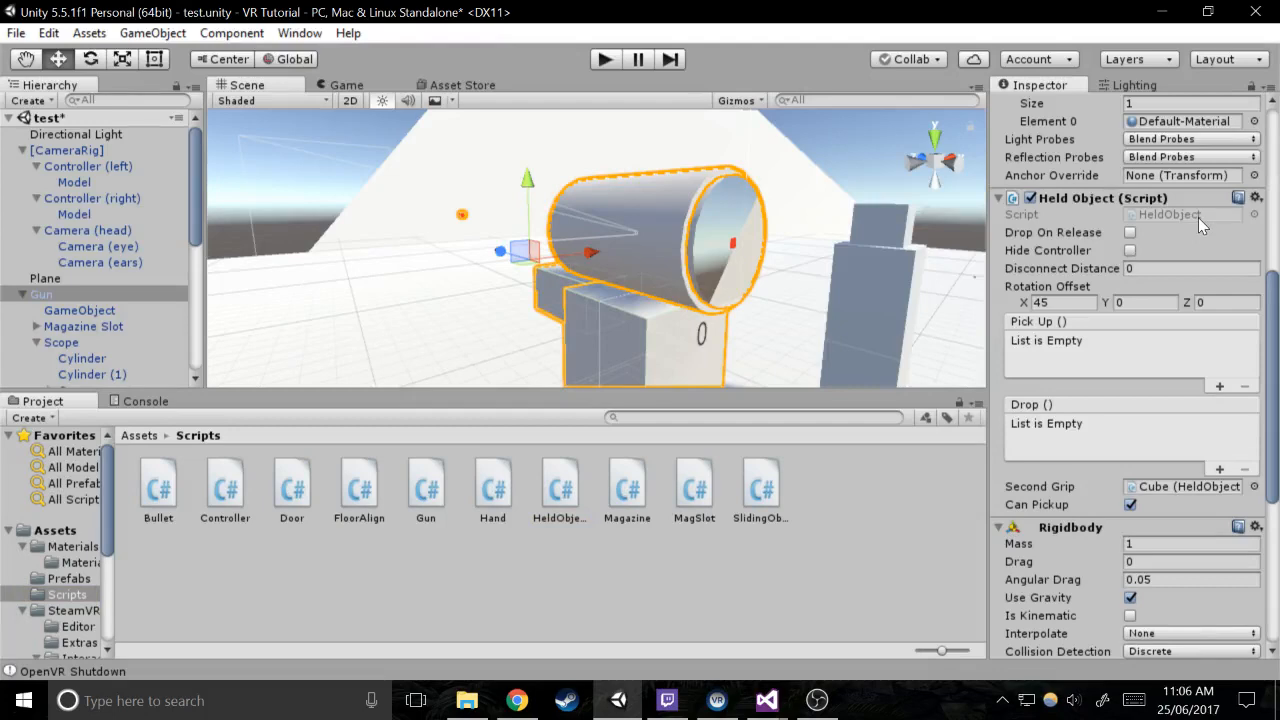
double_click(1167, 214)
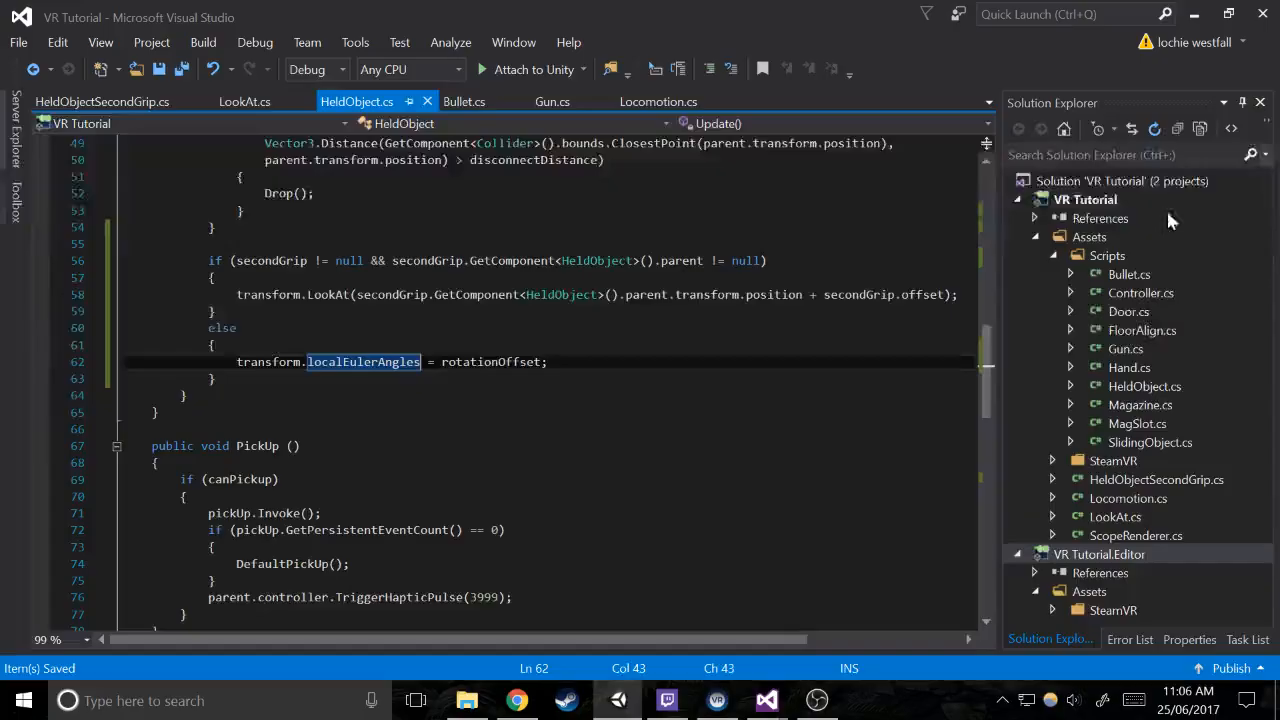
scroll(540, 380, "up", 16)
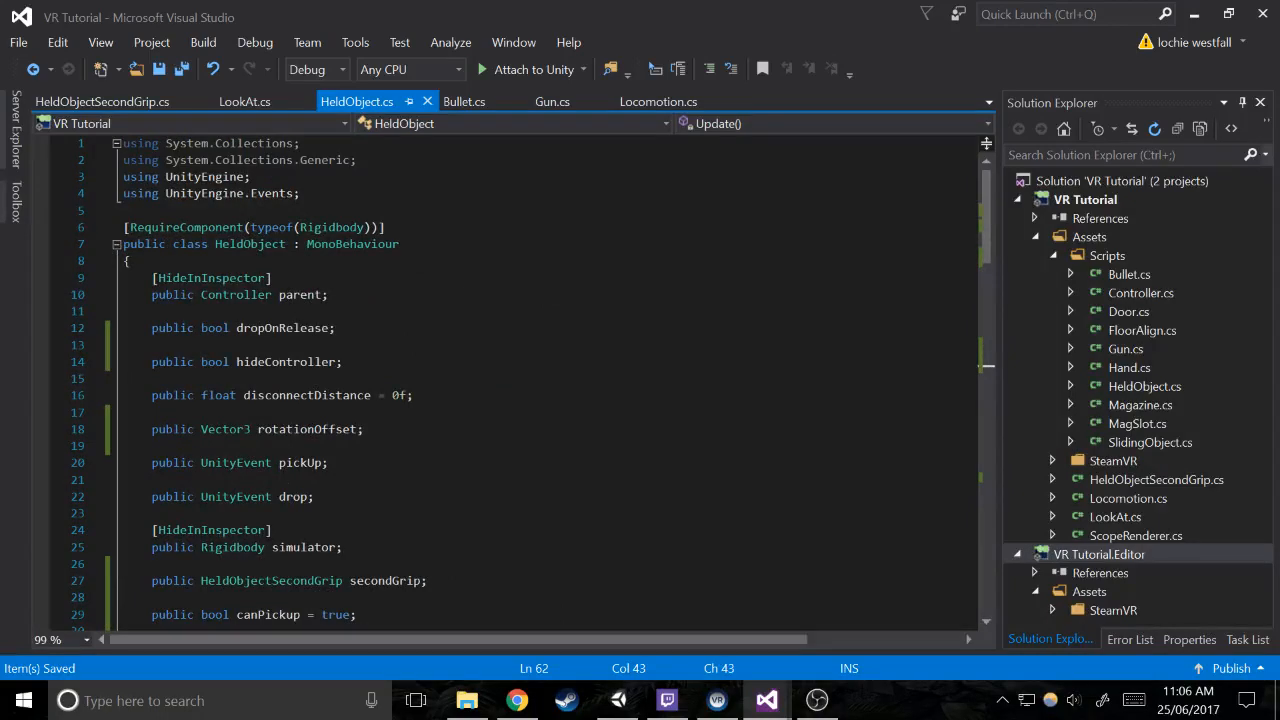
left_click(344, 362)
key("Return")
key("Return")
type("public boo")
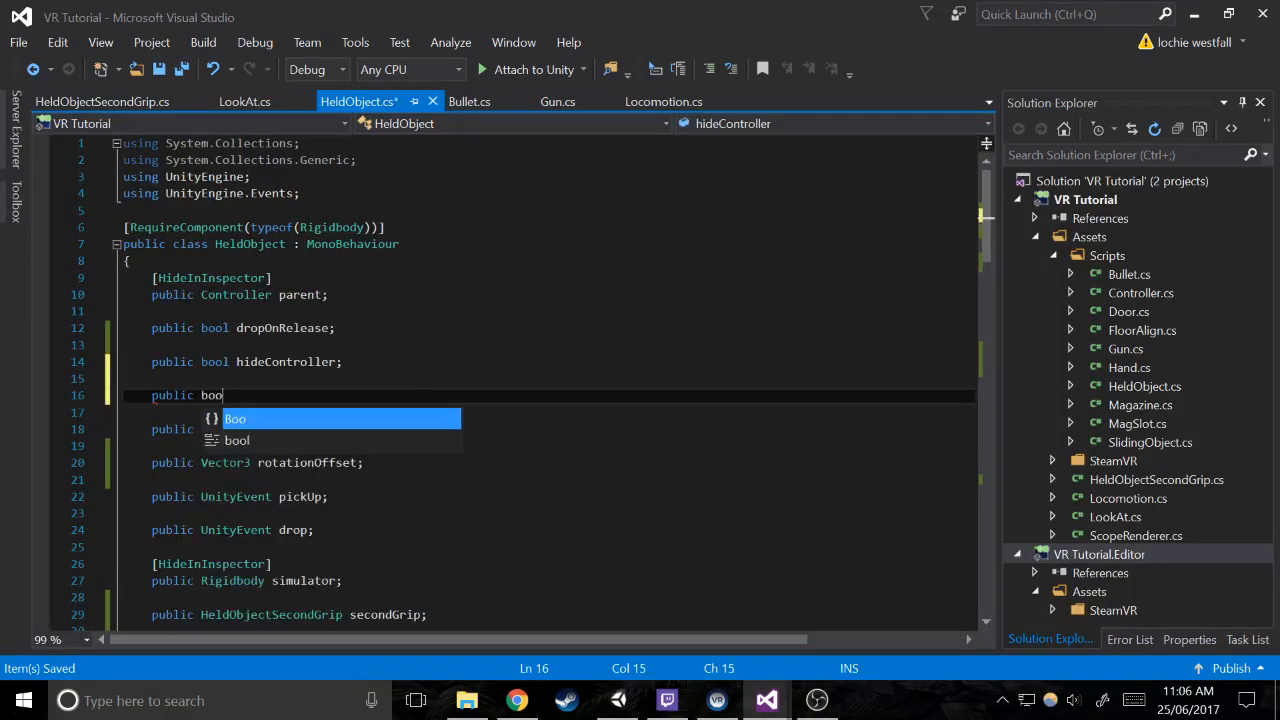
type("l canMoveWhile")
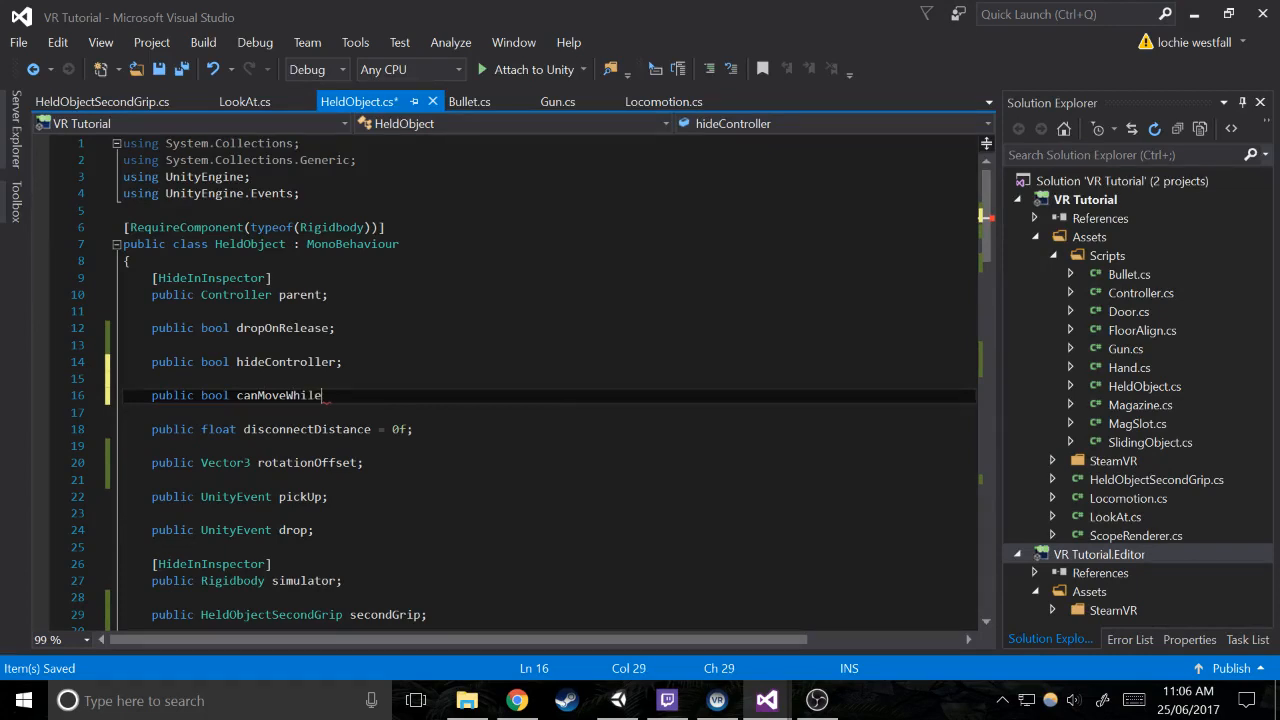
type("Holding;")
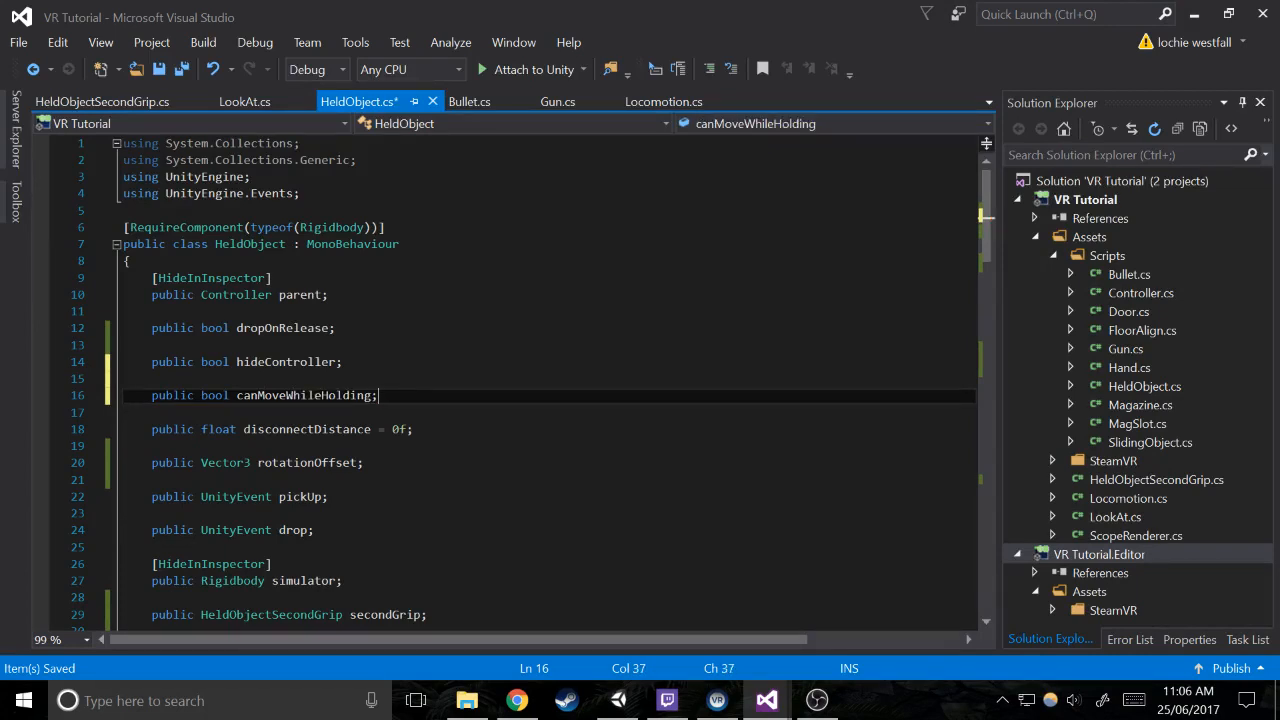
type("= true")
key("ctrl+s")
Review the Update method in HeldObject.cs
scroll(540, 380, "down", 8)
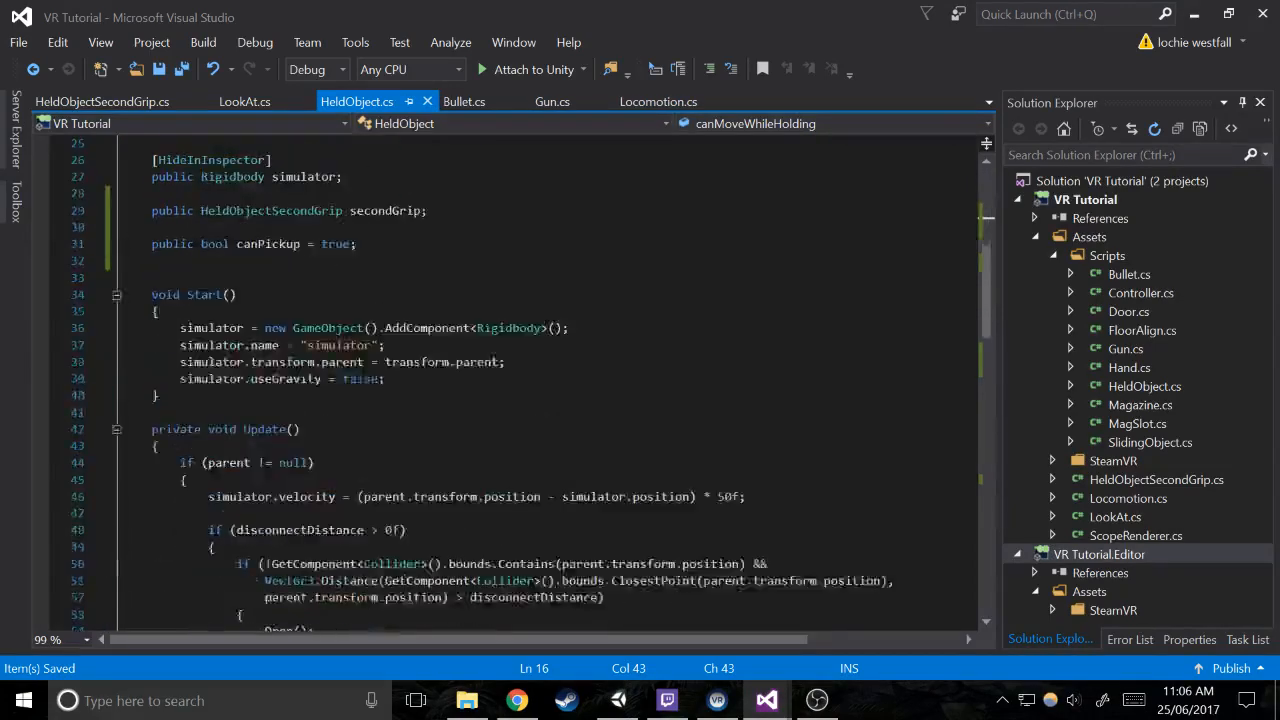
scroll(540, 380, "down", 2)
left_click(188, 379)
scroll(540, 380, "down", 3)
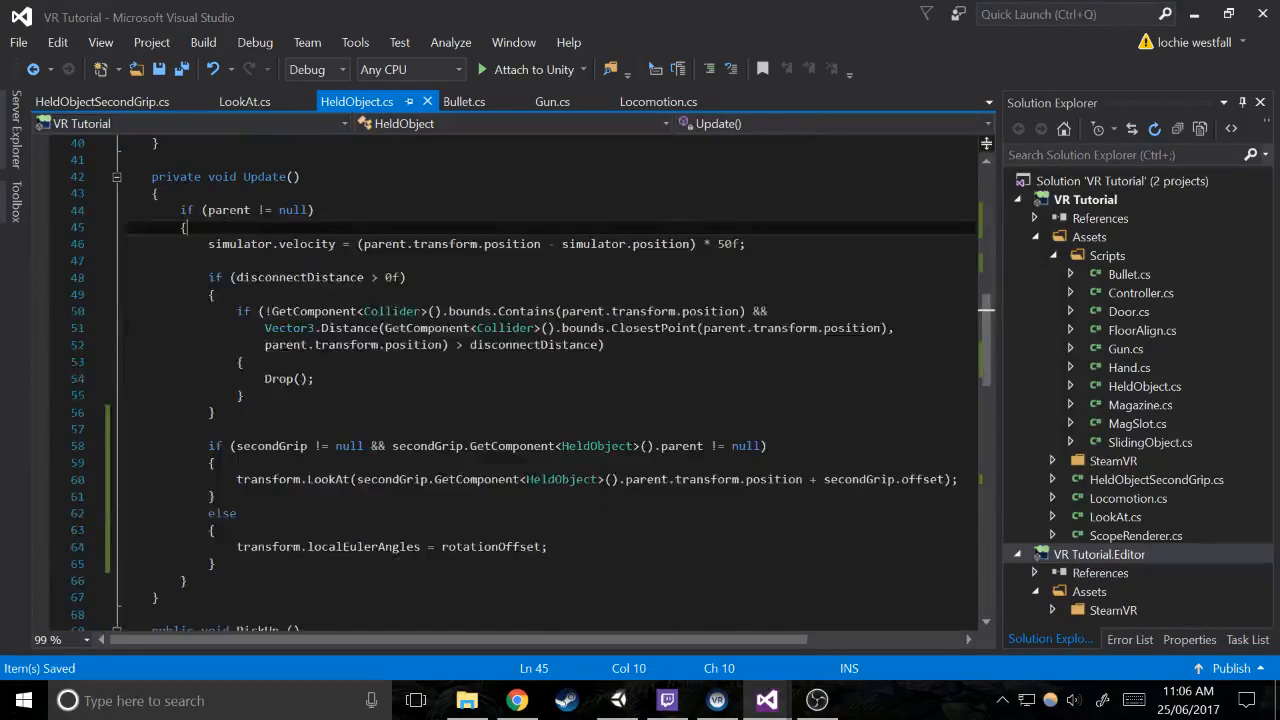
left_click(318, 378)
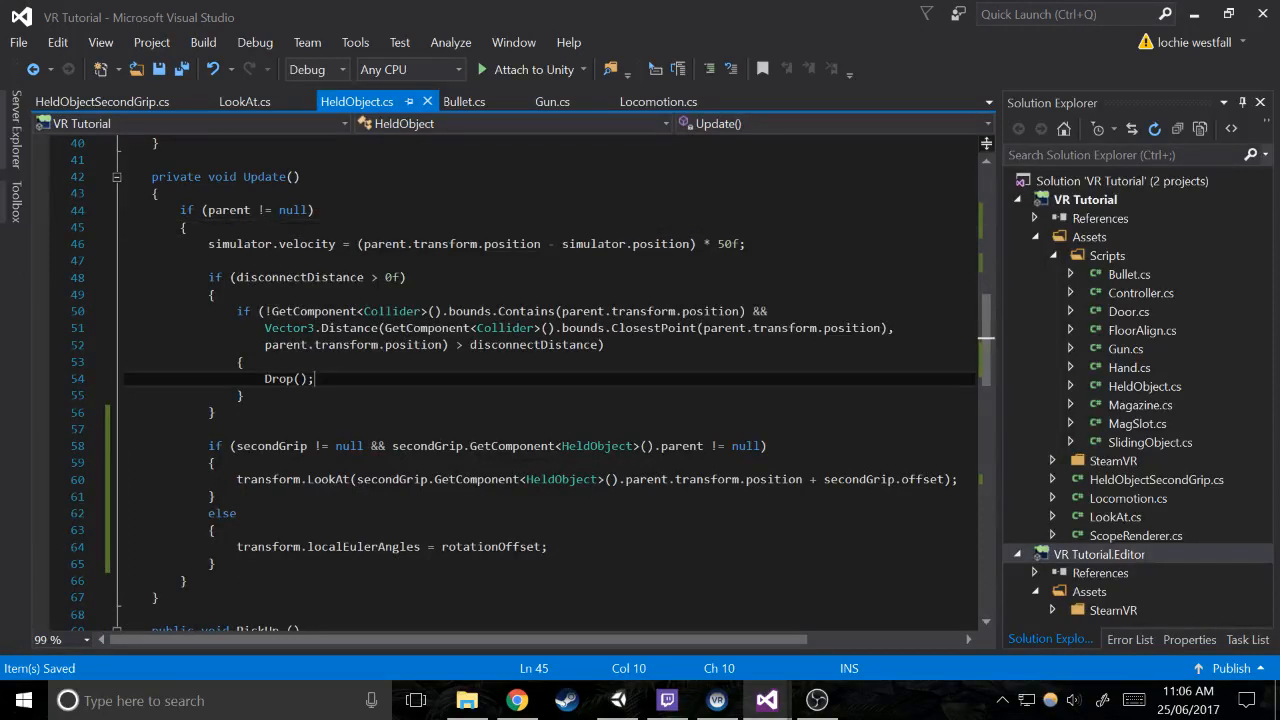
In Locomotion.cs, extend Update's controllerA touch condition with && (controllerA.GetComponent<HeldObject>().parent == null, followed by an || operator
left_click(622, 102)
scroll(530, 380, "up", 1)
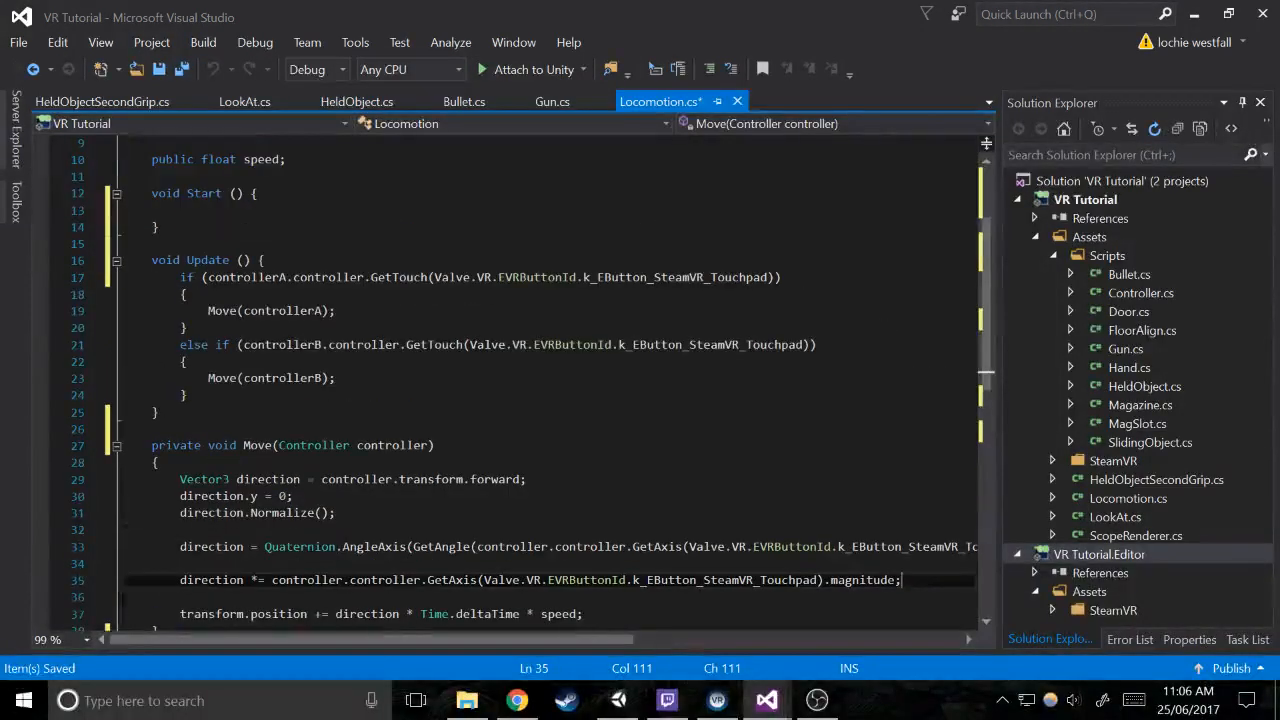
left_click(793, 278)
key("Left")
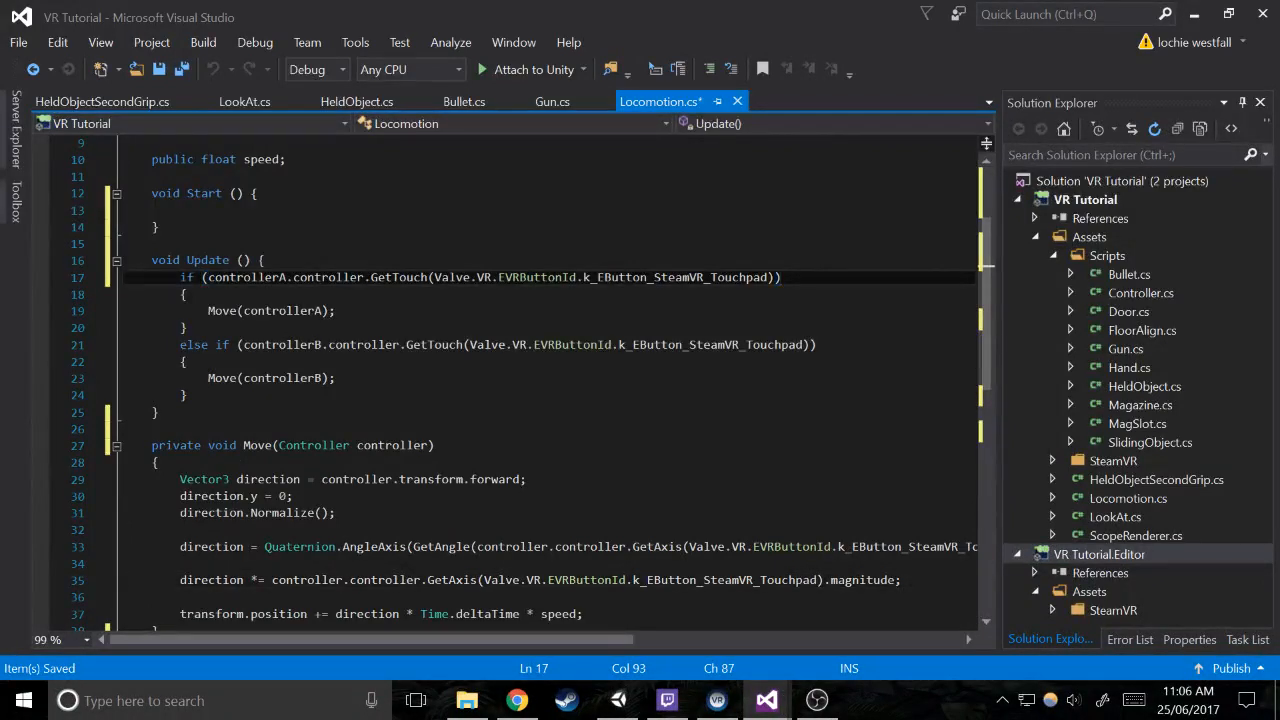
type("&& (c")
type("ontrollerA.GetComponent")
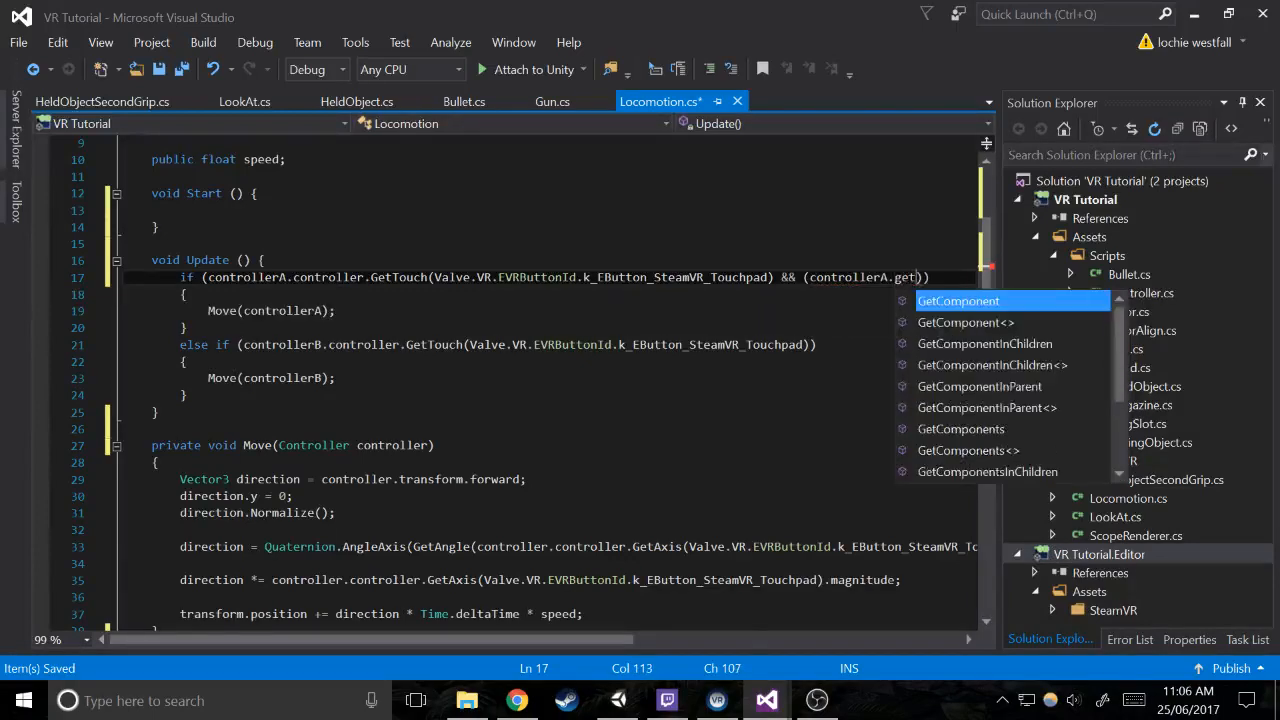
type("<>")
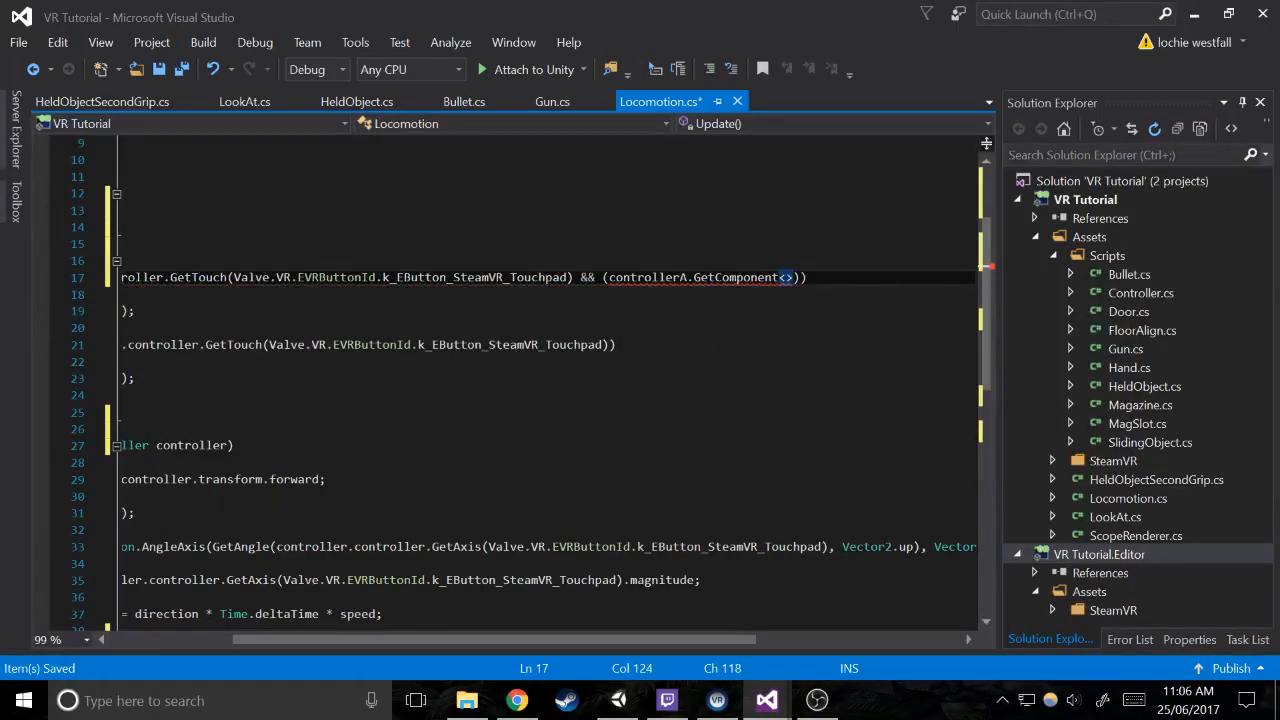
key("Left")
type("held")
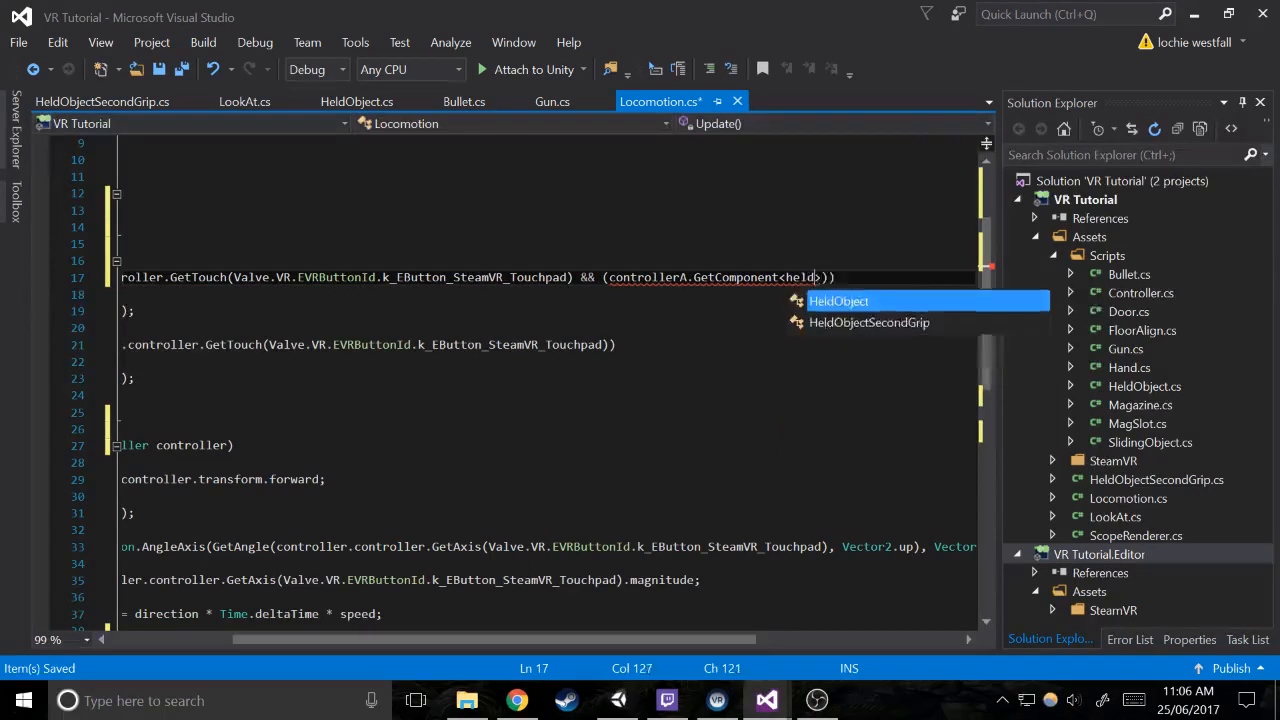
type(">().parent ==")
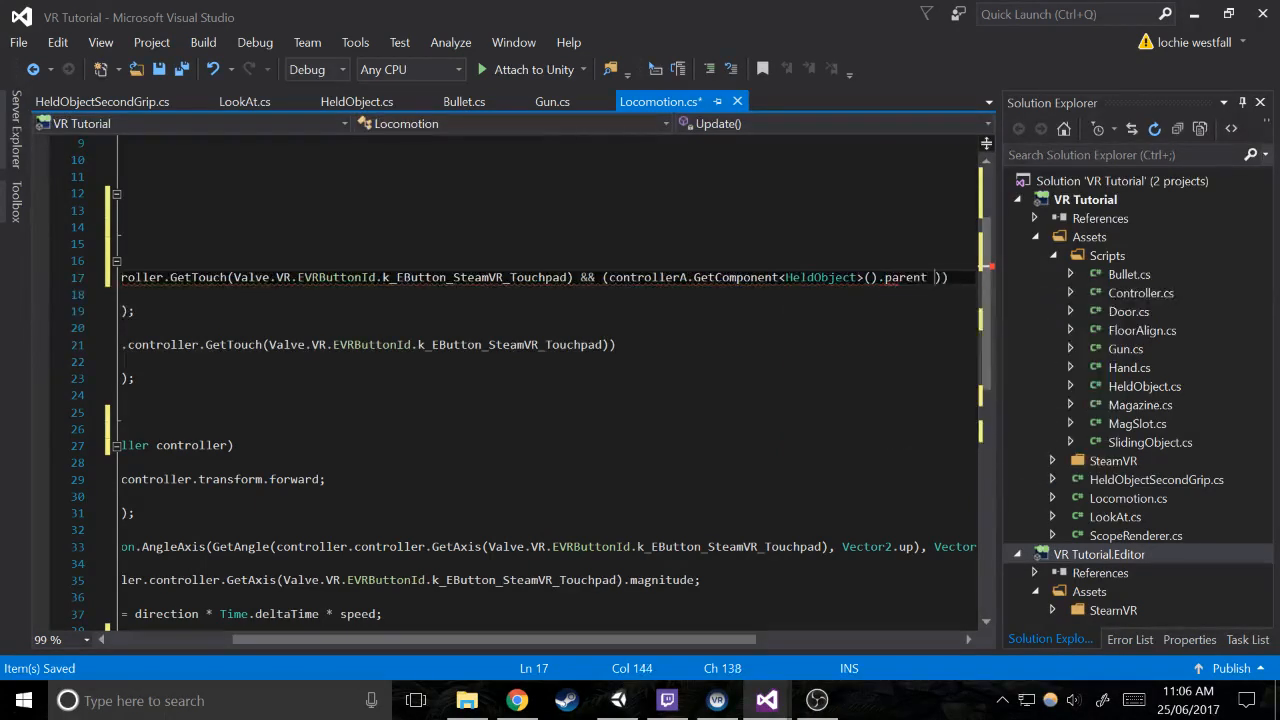
type(" null ||")
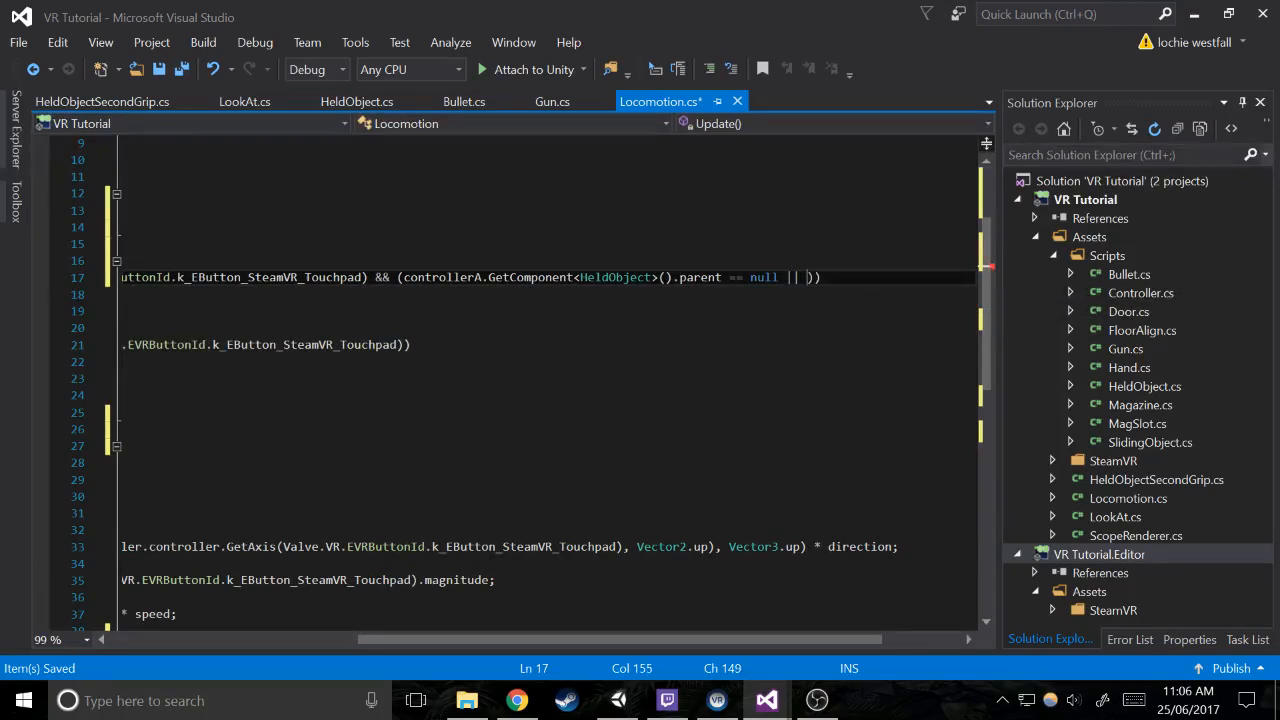
Complete the controllerA condition with controllerA.GetComponent<HeldObject>().canMoveWhileHolding as the alternative after the || operator
mouse_move(808, 278)
left_mouse_down()
mouse_move(480, 278)
mouse_move(810, 278)
left_mouse_up()
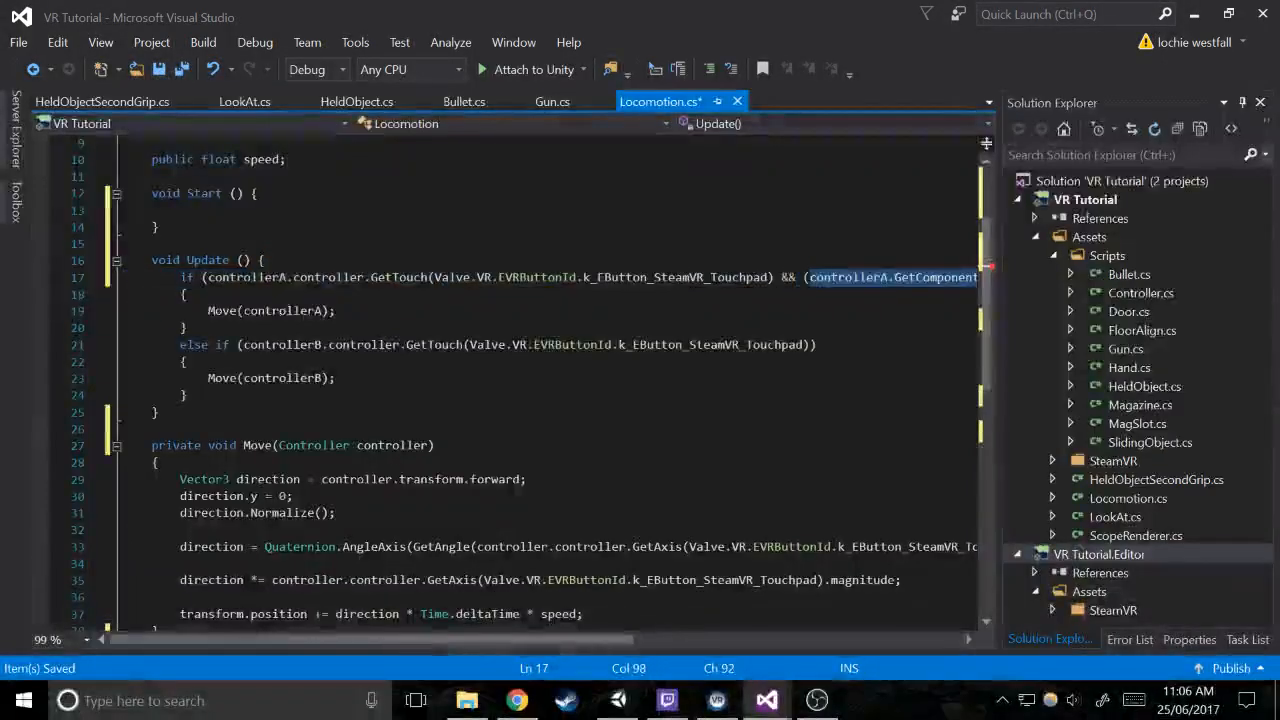
left_click_drag(614, 641, 939, 641)
left_click(677, 278)
type("controllerA.GetComponent<HeldObject>()")
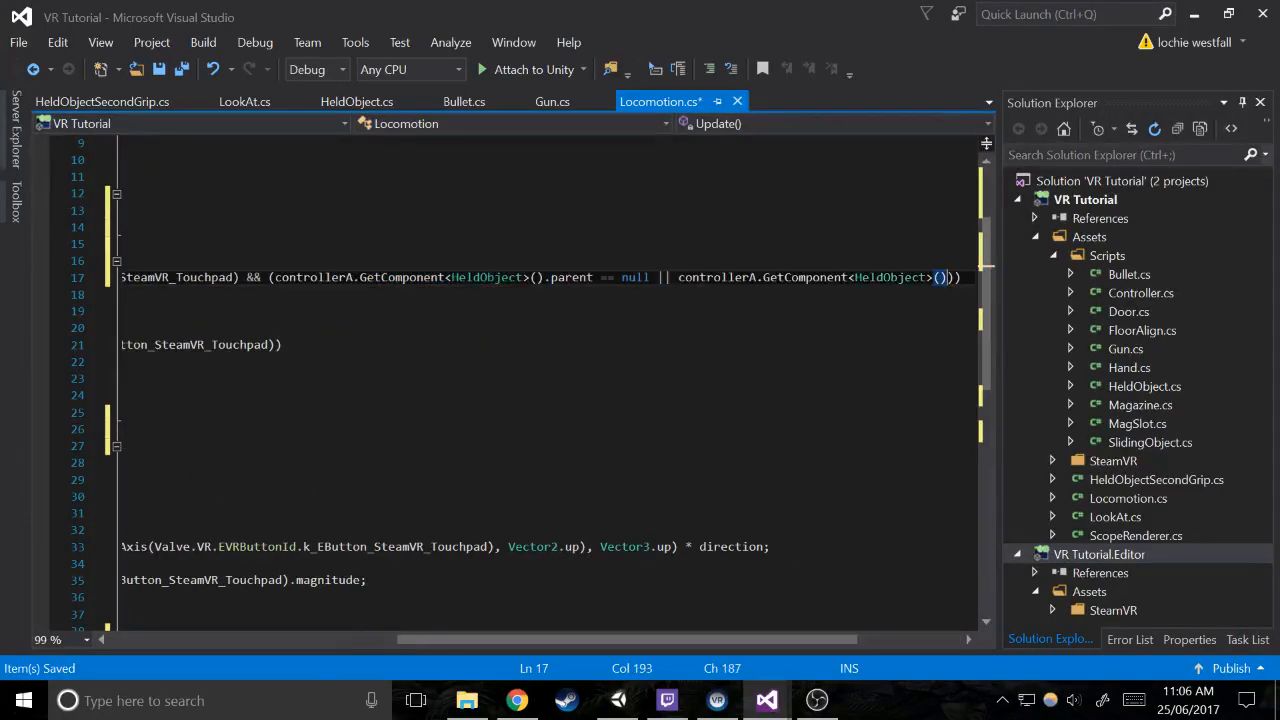
type(".can")
key("Tab")
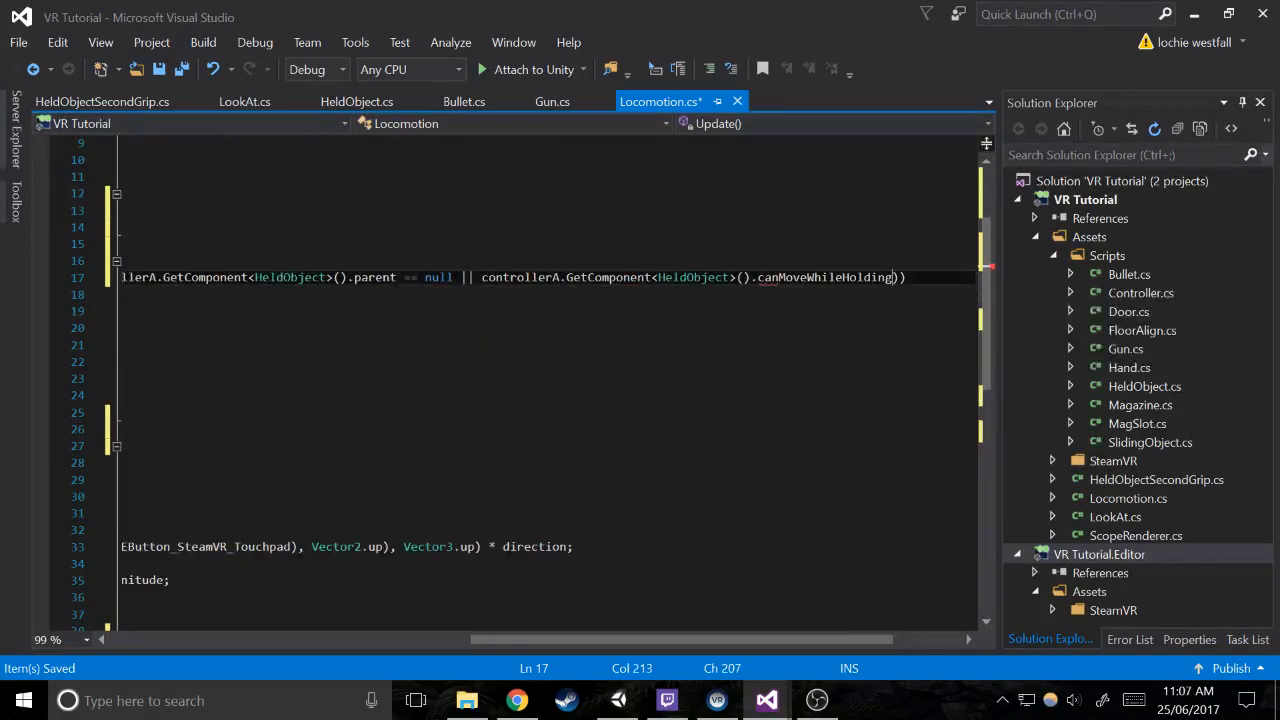
Copy controllerA's held-object condition into the else-if touch check, and change its canMoveWhileHolding reference to controllerB
key("shift+Up")
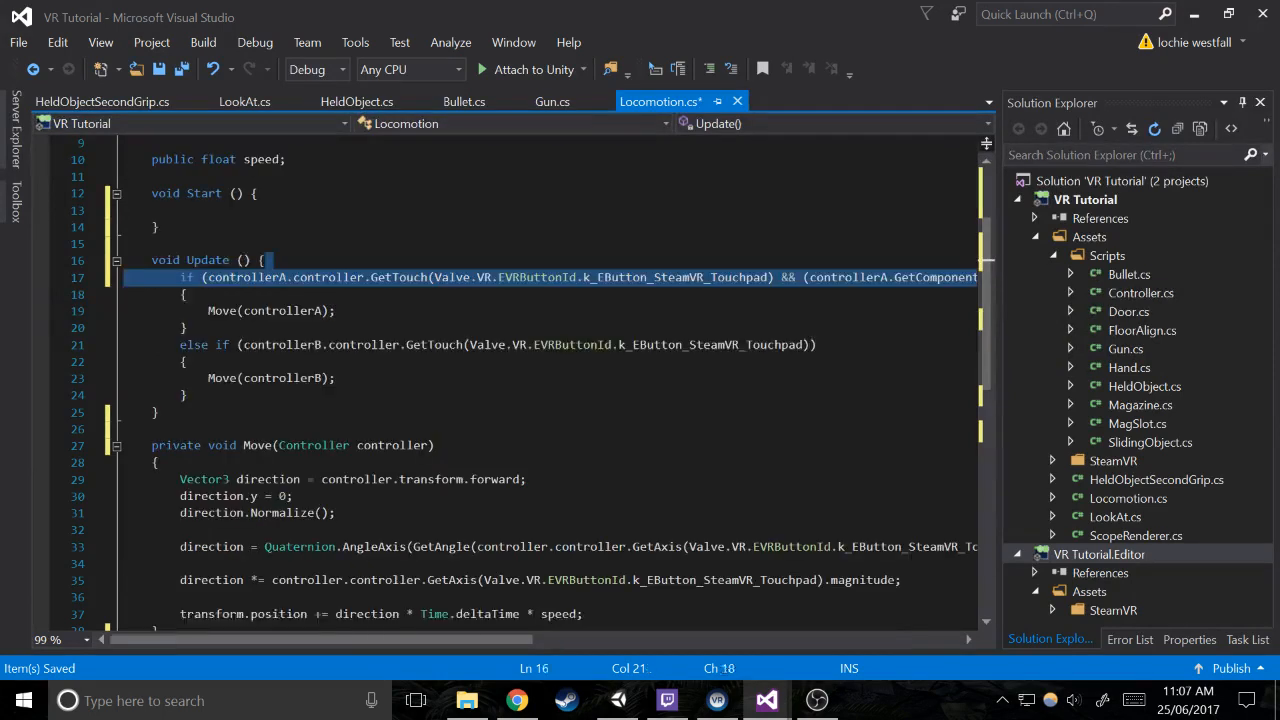
left_click_drag(806, 264, 775, 280)
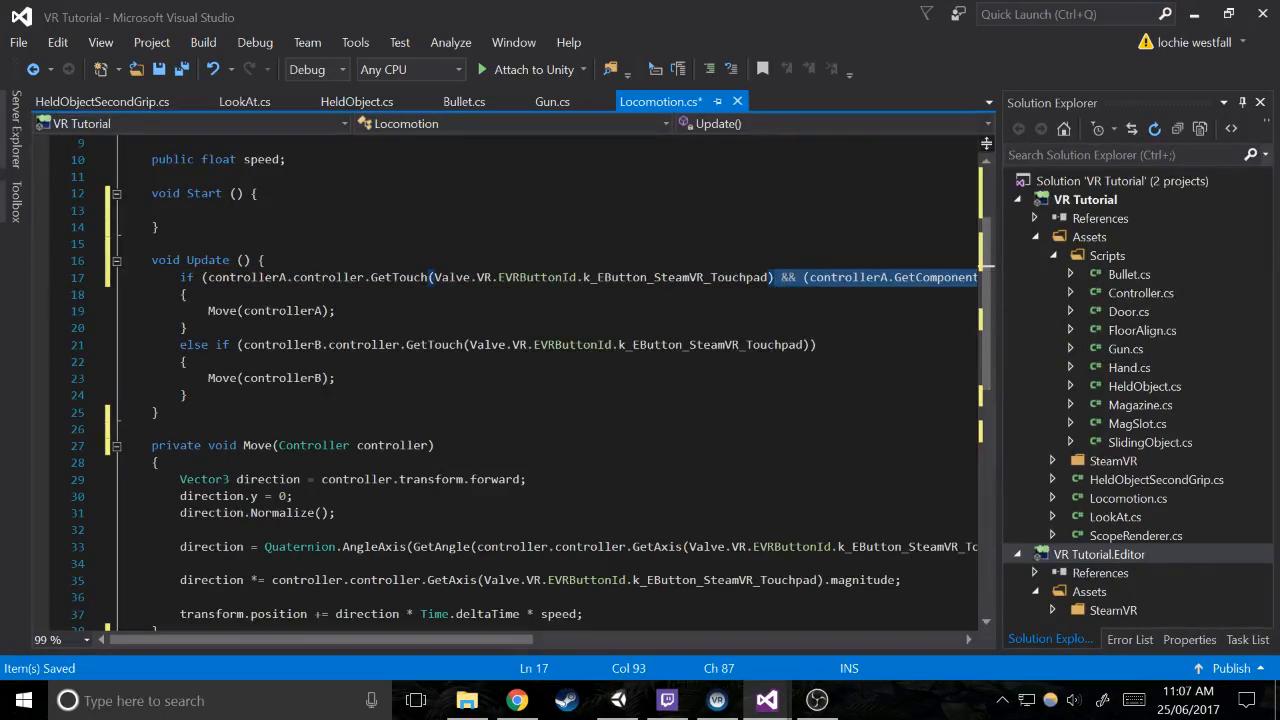
left_click(816, 344)
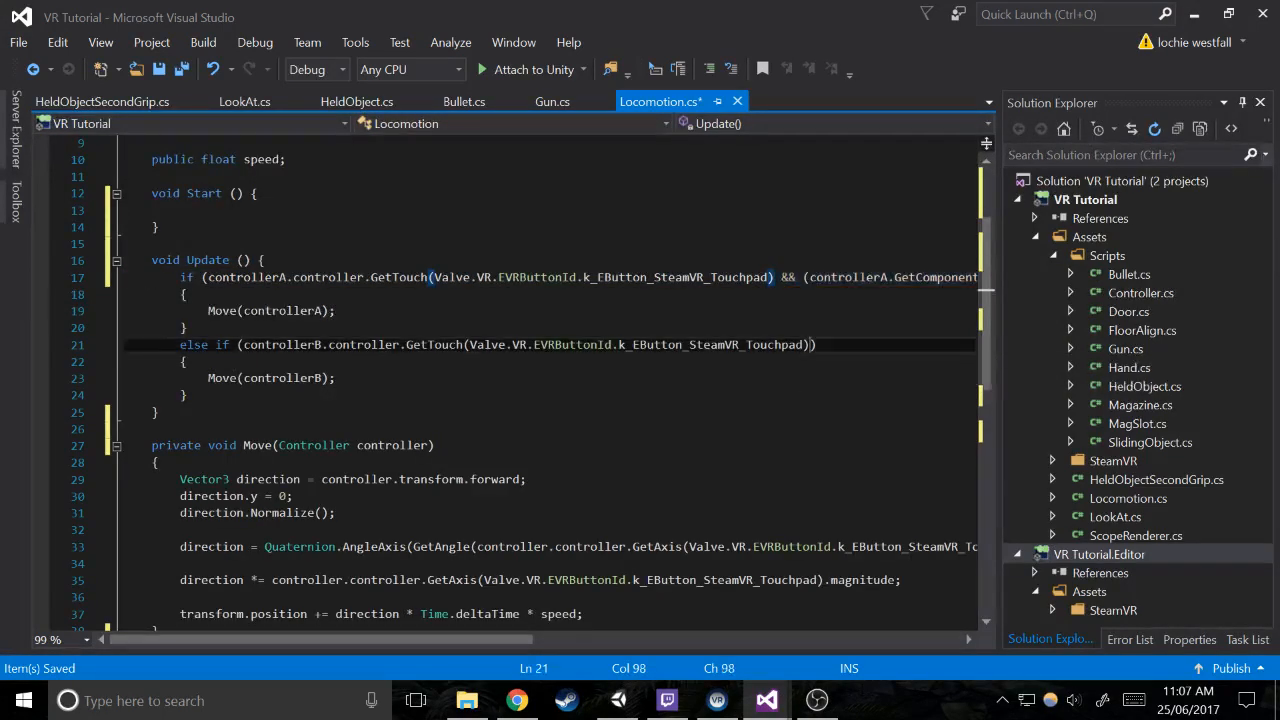
type("&& (controllerA.GetComponent<HeldObject>().parent == null || controllerA.GetComponent<HeldObject>().canMoveWhileHolding)")
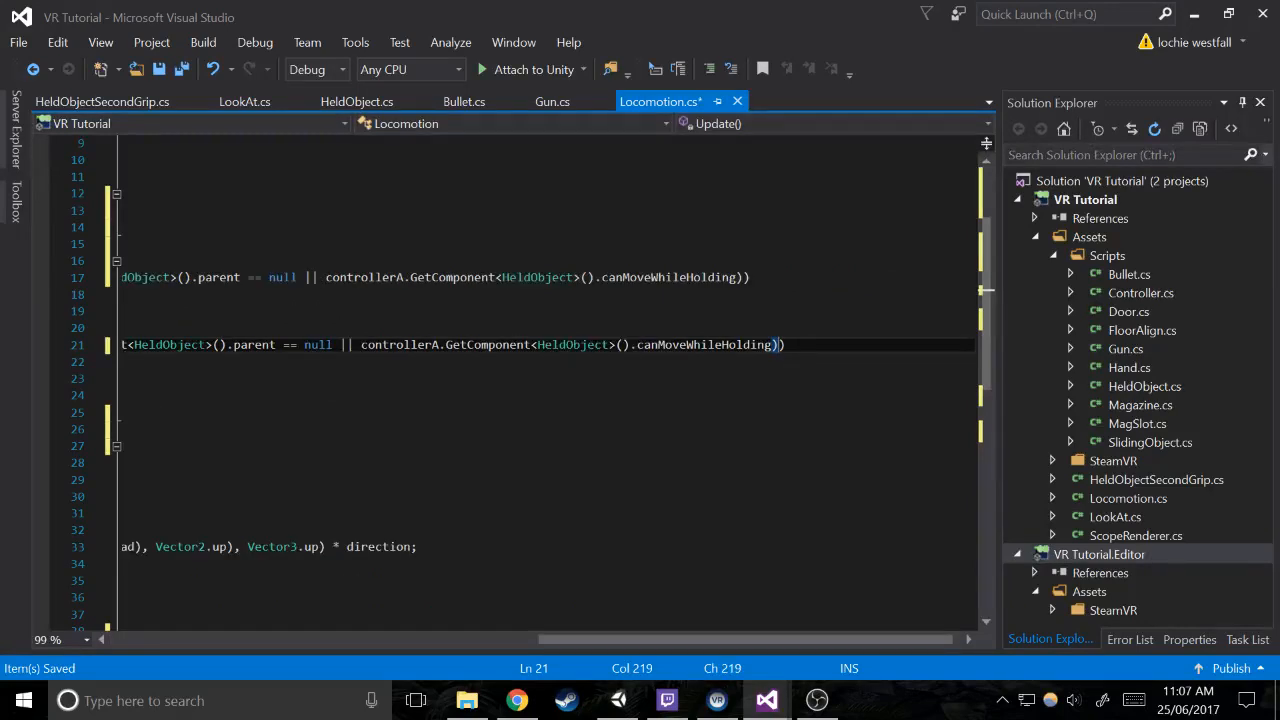
left_click(438, 345)
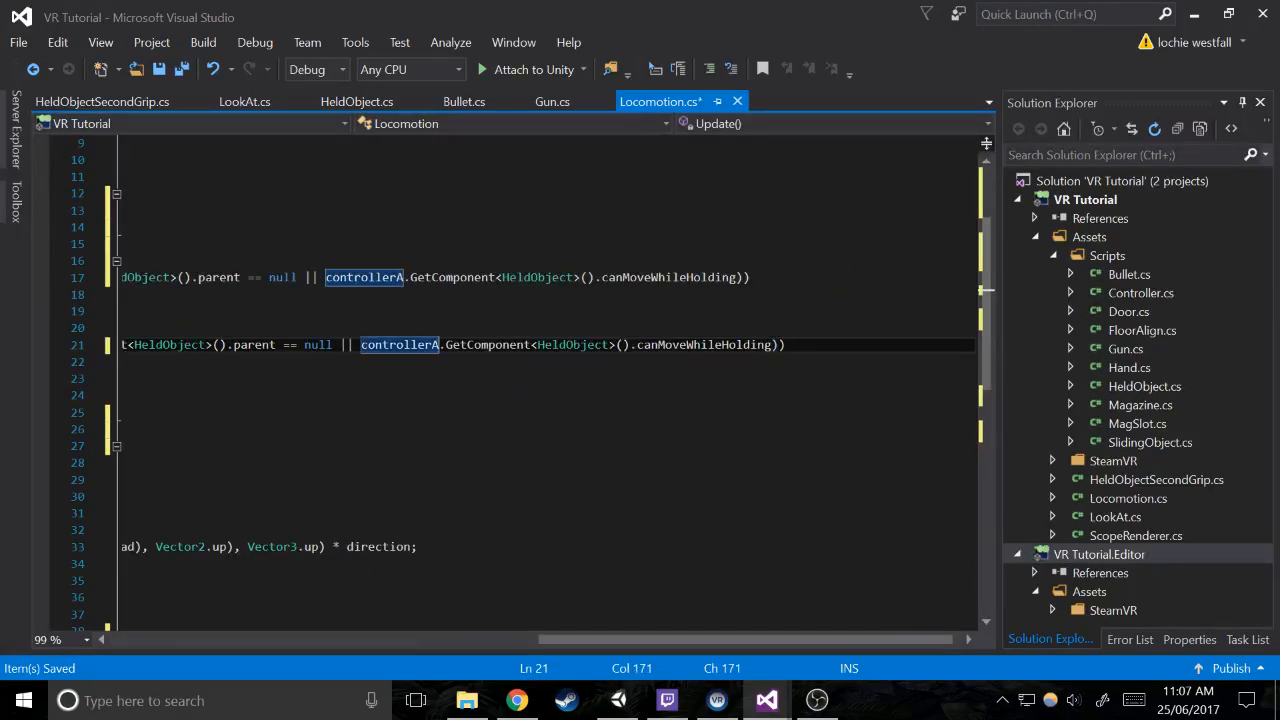
key("BackSpace")
type("B")
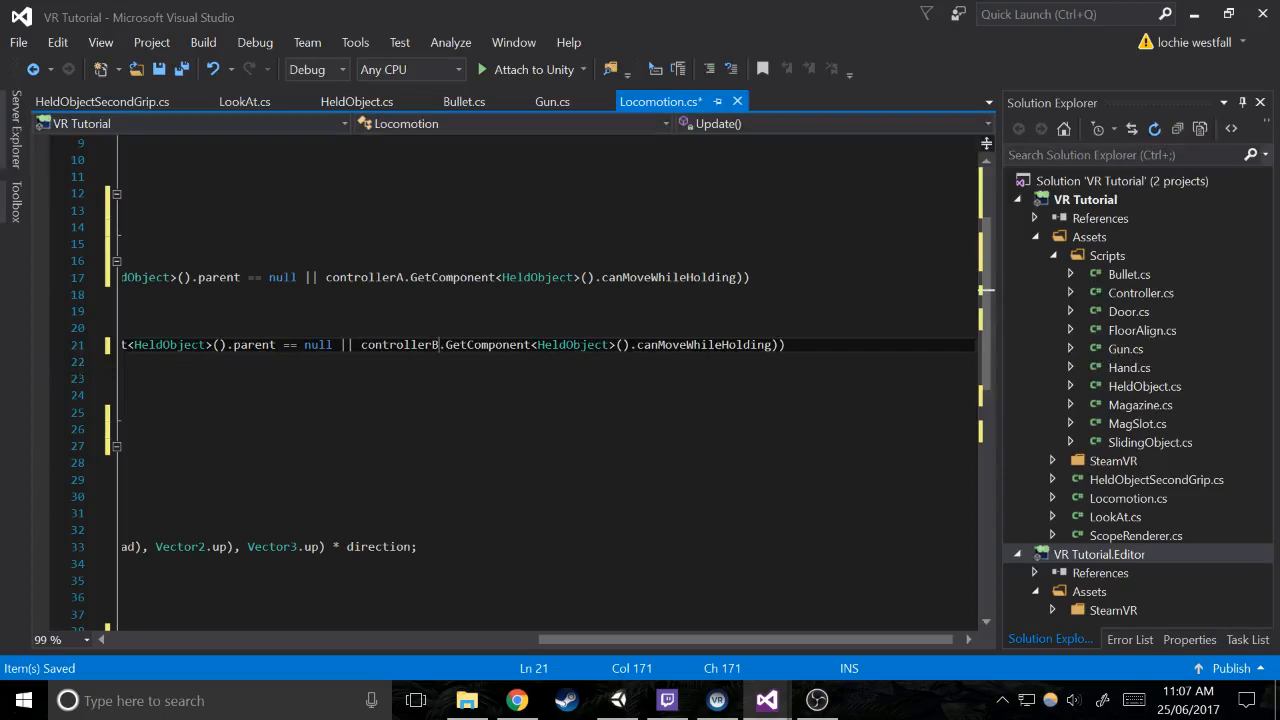
Change the null check's reference in the else-if condition to controllerB and save Locomotion.cs
left_click_drag(592, 638, 162, 630)
left_click(190, 598)
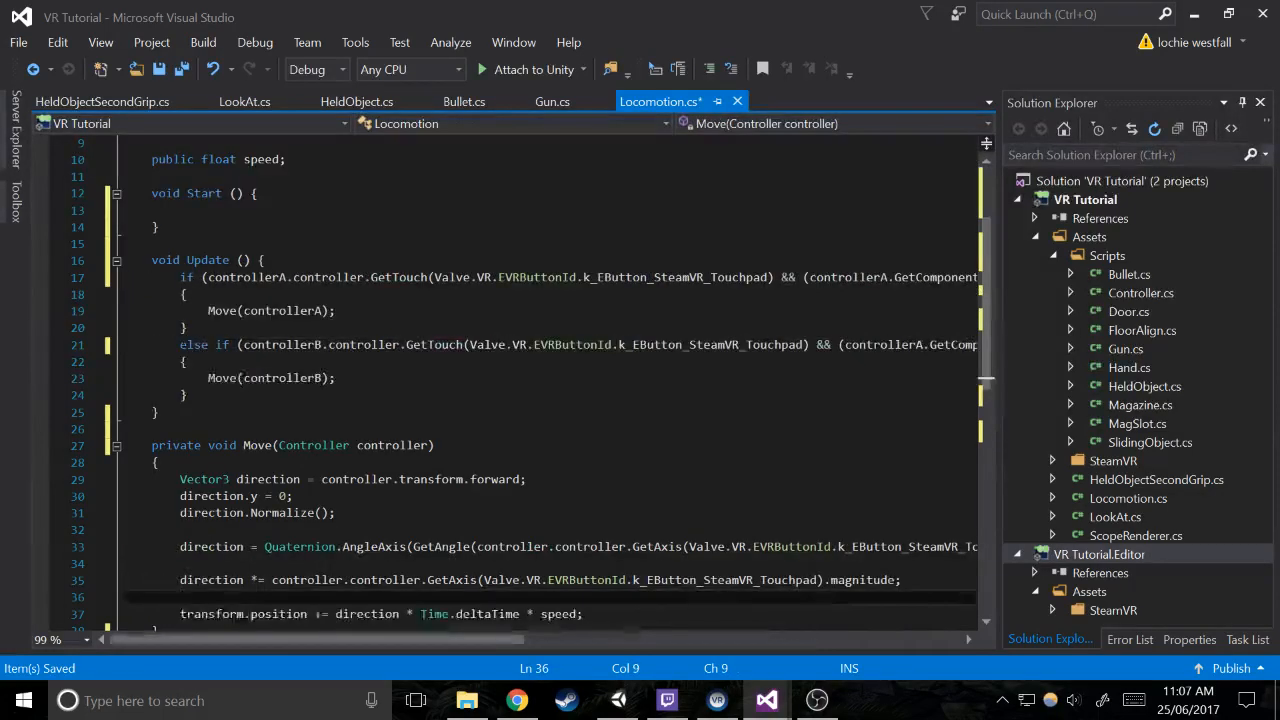
left_click(922, 345)
key("BackSpace")
type("B")
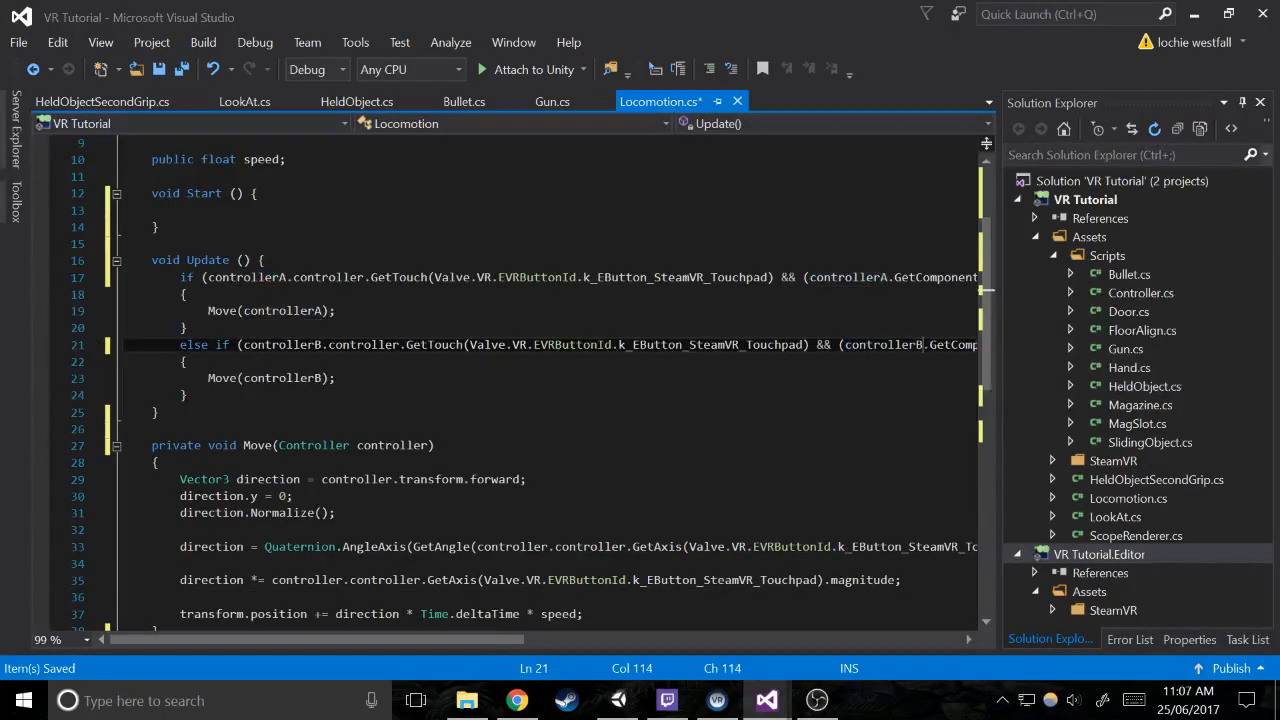
key("ctrl+s")
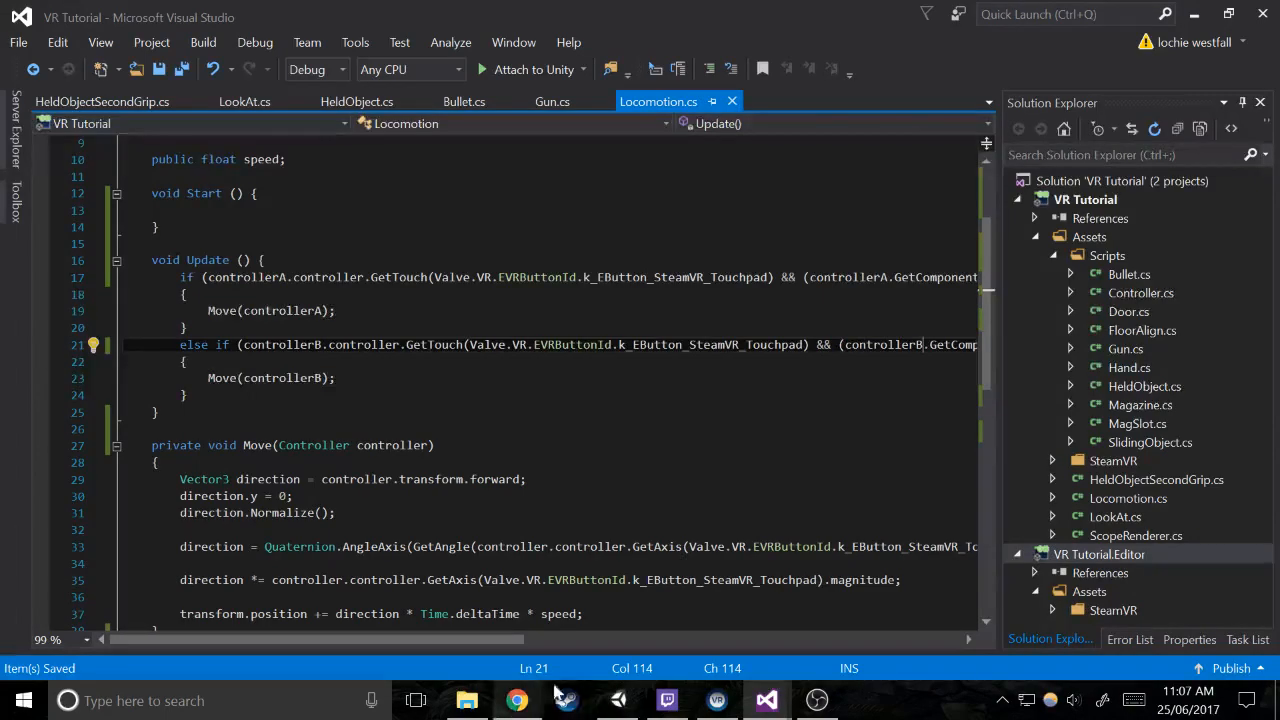
Switch to Unity, disable Can Move While Holding on the Gun's Held Object script, and briefly run the scene
left_click(618, 700)
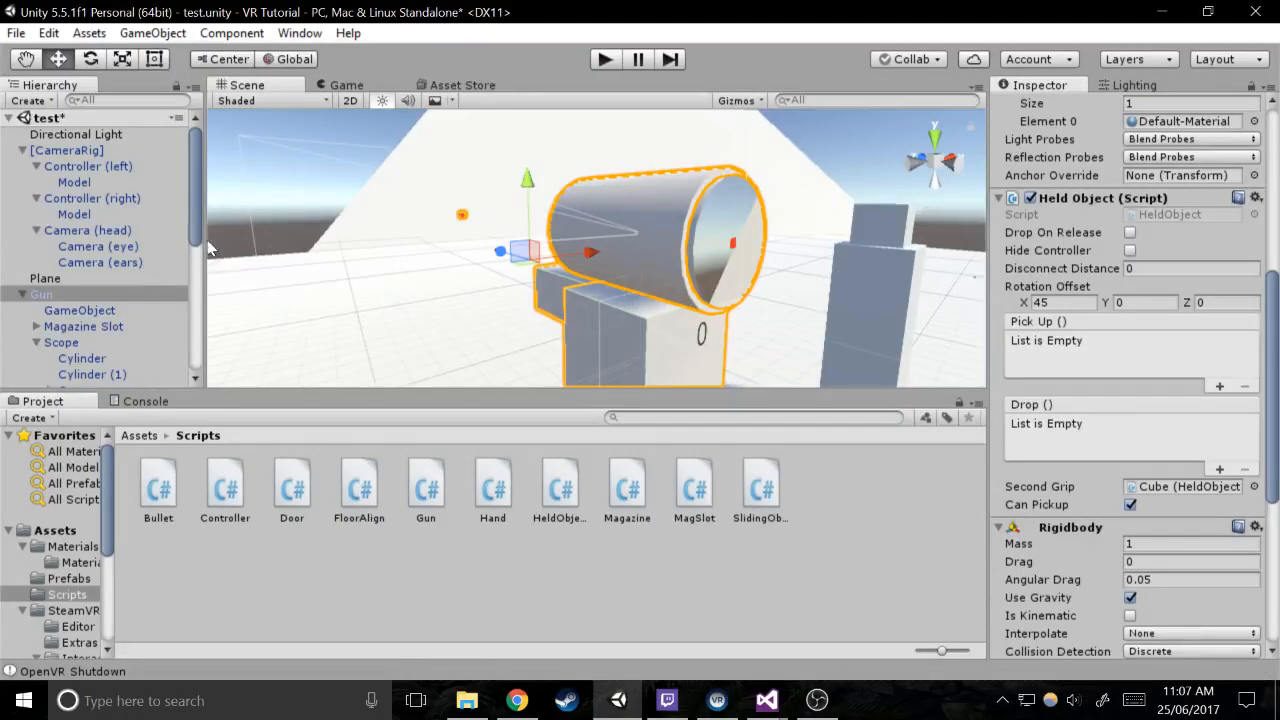
left_click_drag(908, 175, 910, 262, "alt")
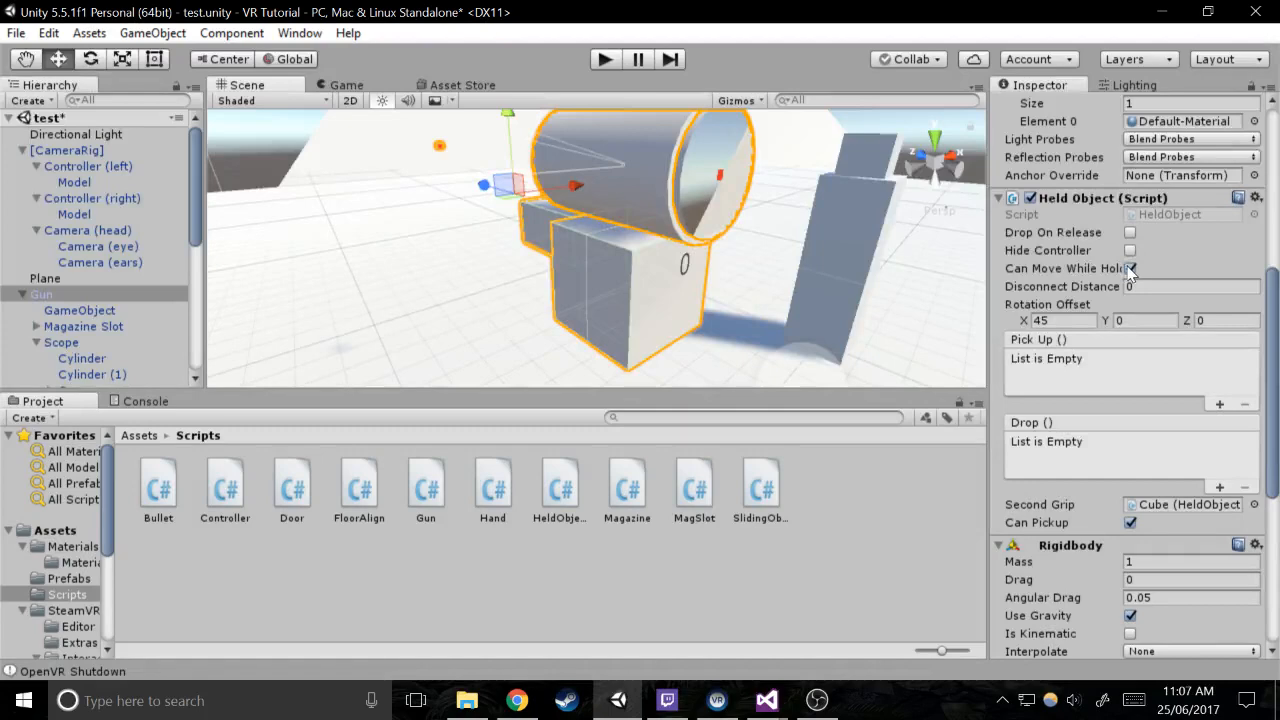
left_click(1129, 268)
left_click(605, 59)
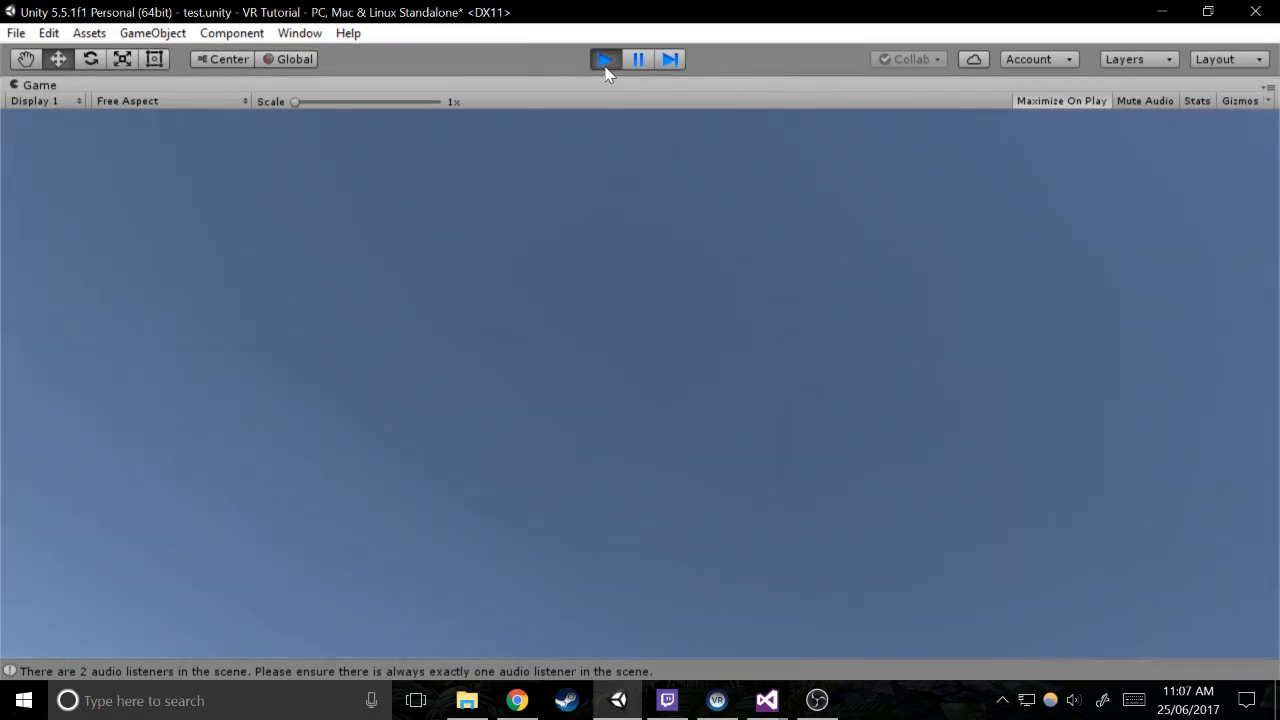
left_click(605, 66)
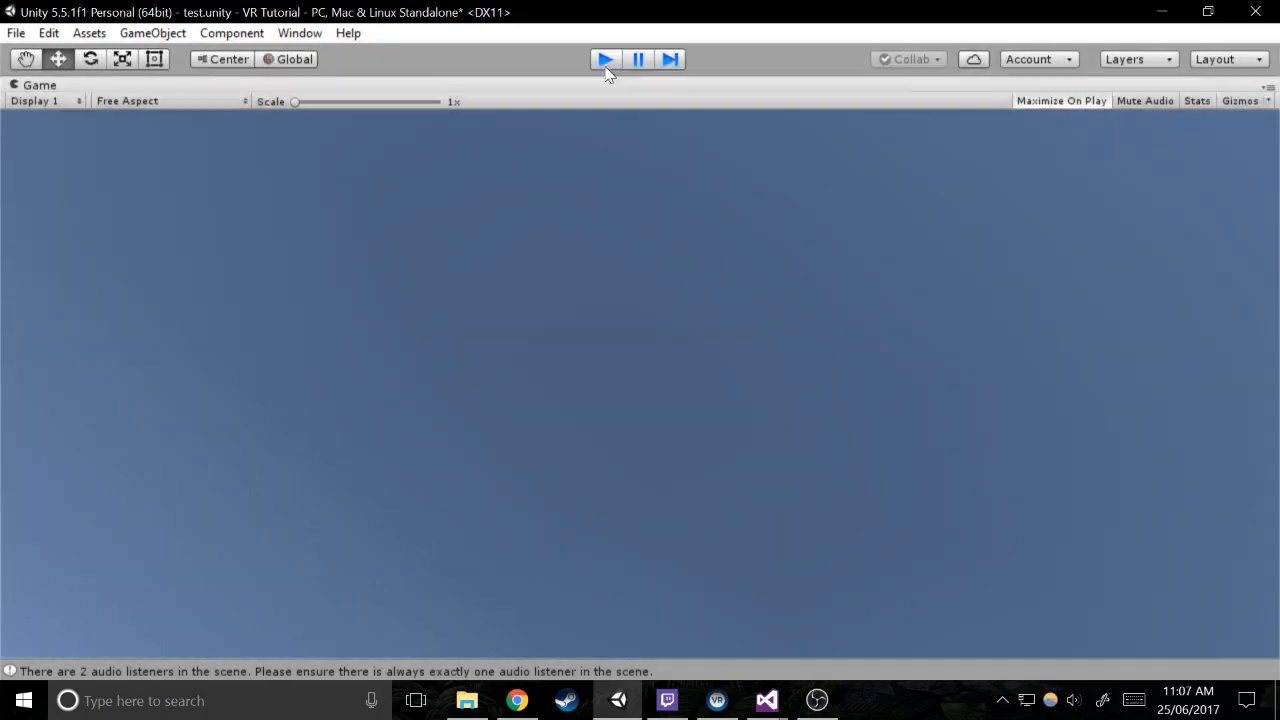
Return to Locomotion.cs in Visual Studio and change the component type in controllerA's null check to Hand
mouse_move(780, 697)
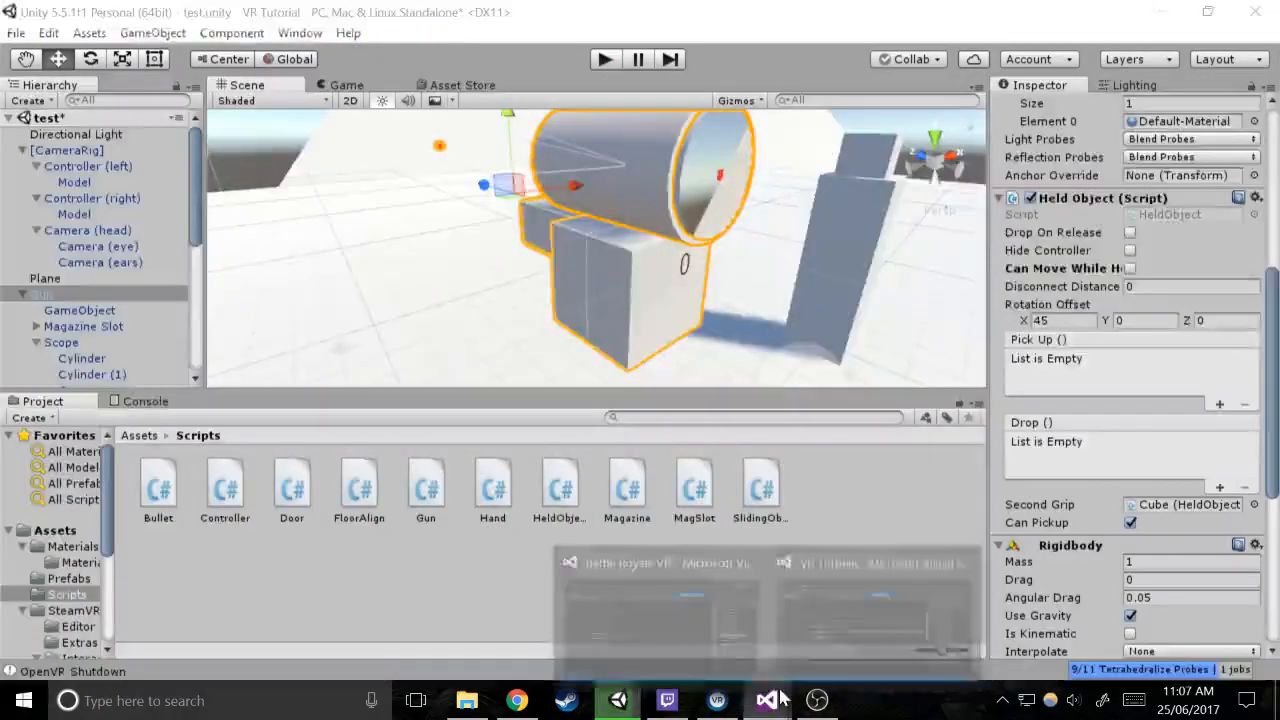
left_click(875, 605)
left_click_drag(470, 640, 785, 596)
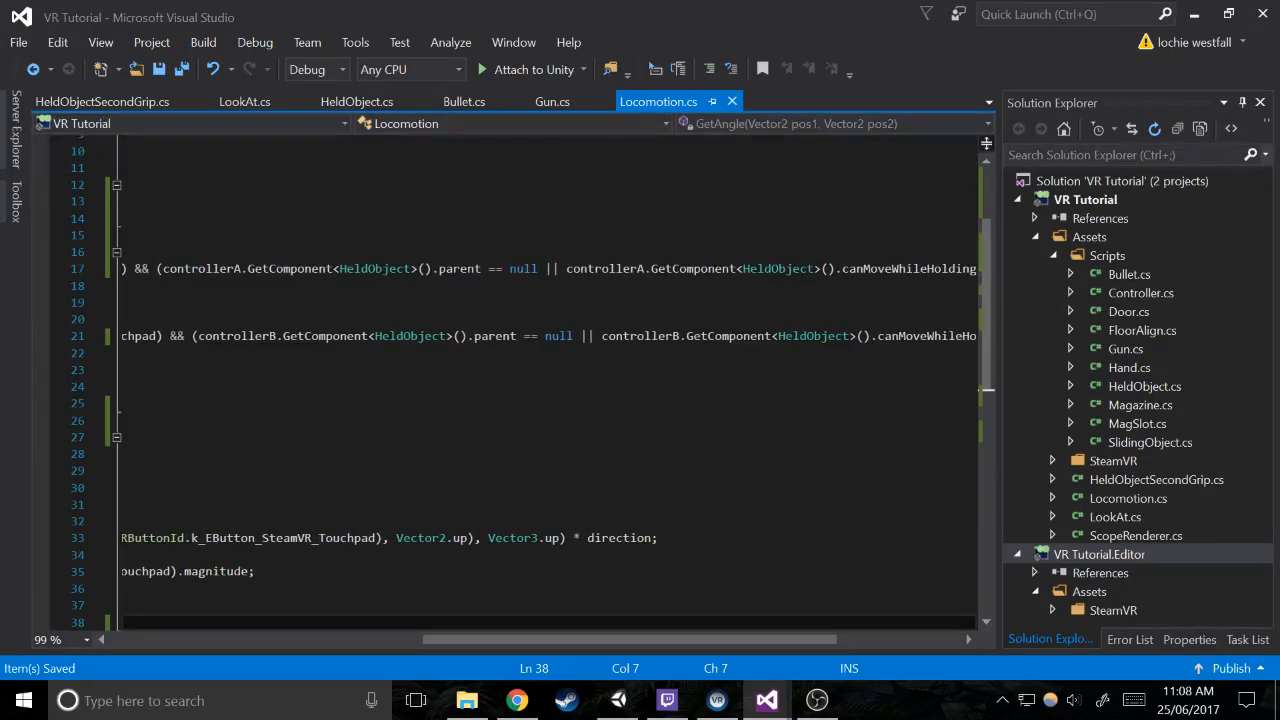
left_click(416, 270)
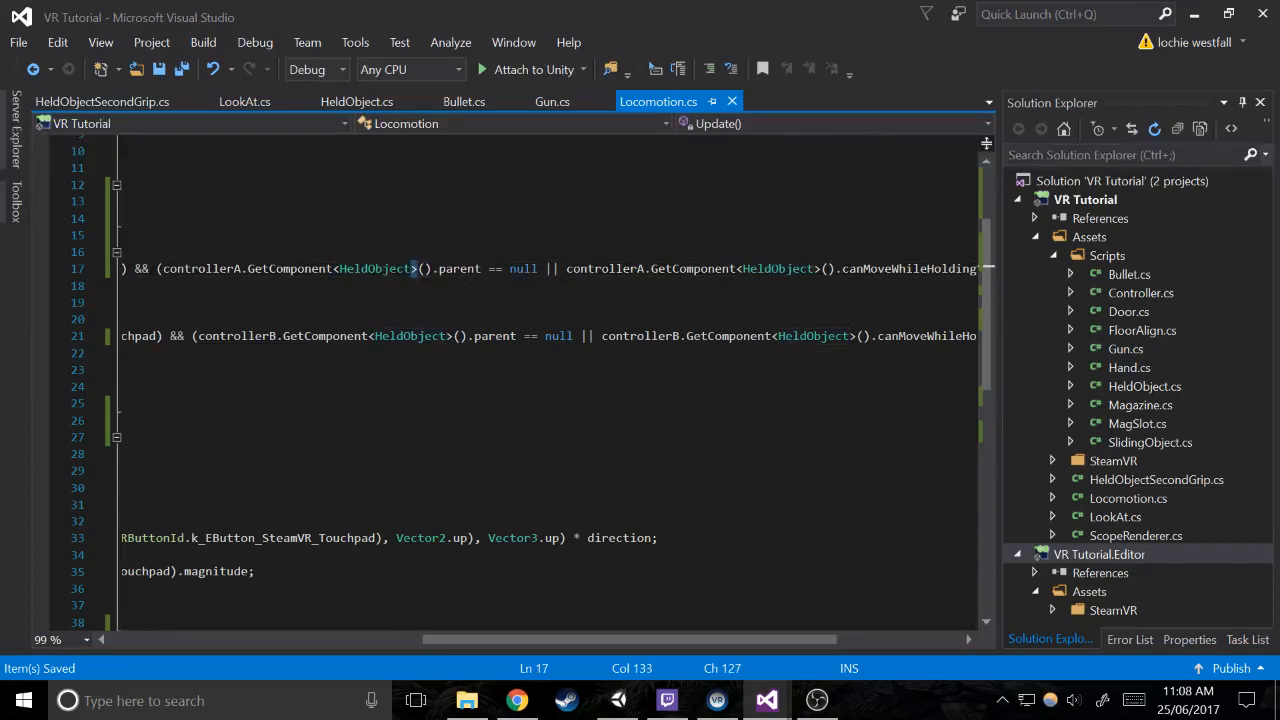
left_click_drag(416, 270, 343, 272)
type("Hand")
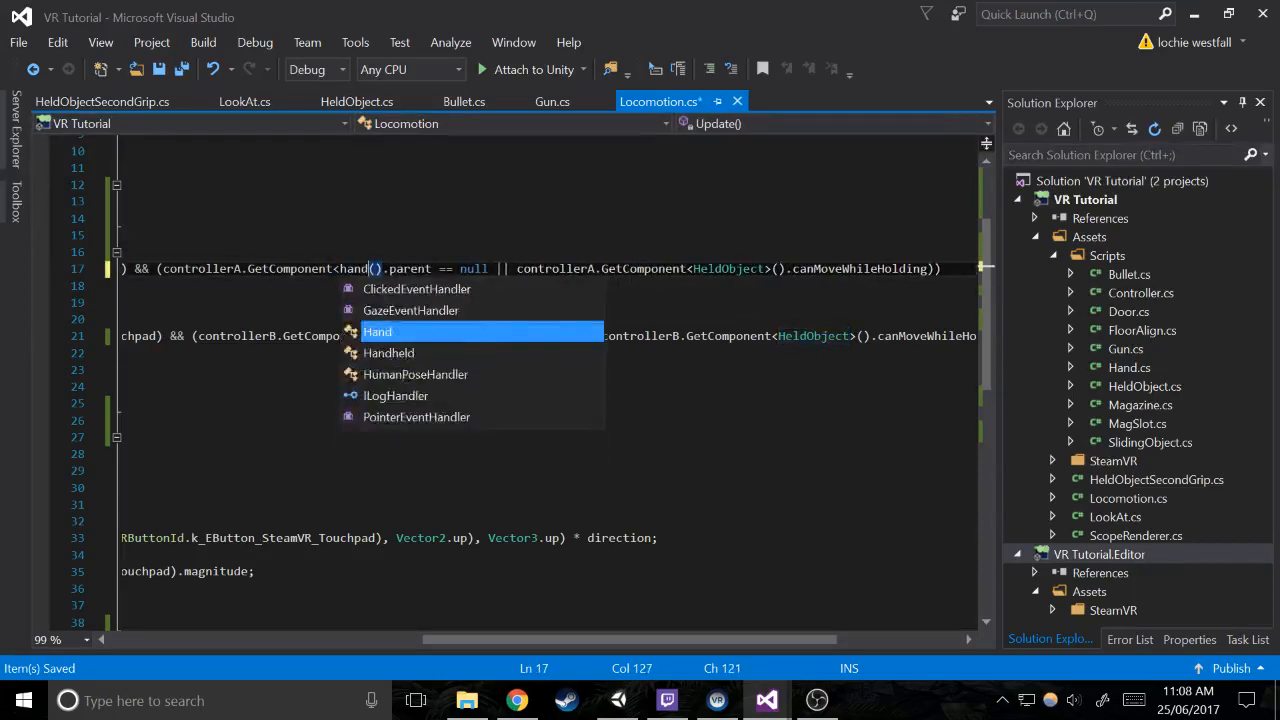
key("Right")
key("Right")
key("Right")
key("Right")
key("Right")
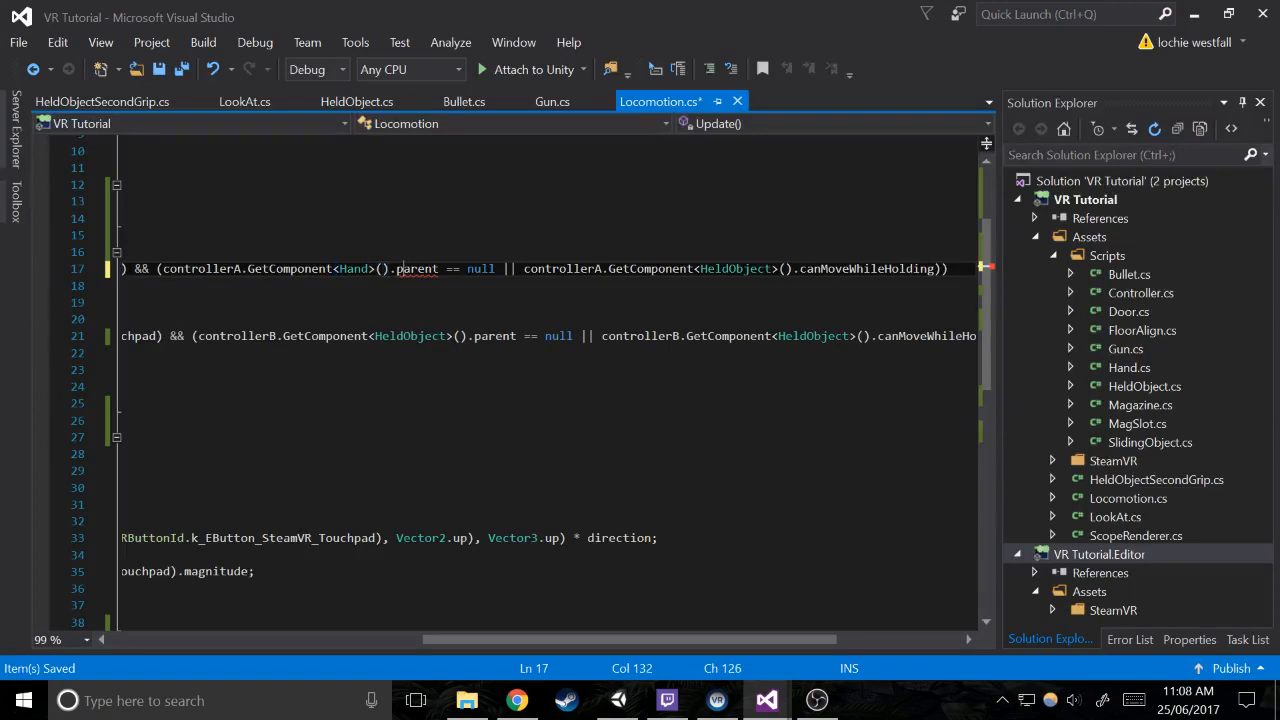
Replace parent with heldObject in controllerA's null check
key("shift+Right")
key("shift+Right")
key("shift+Right")
key("shift+Right")
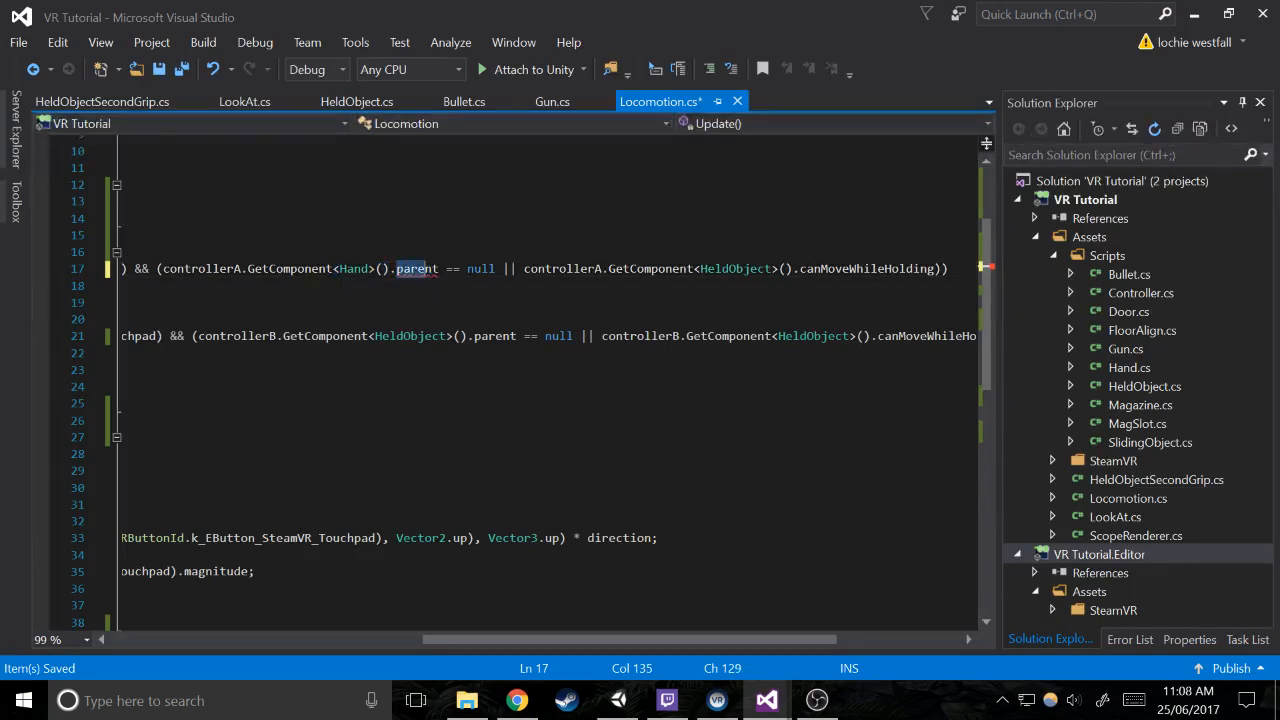
key("shift+Right")
key("shift+Right")
type("held")
key("BackSpace")
key("BackSpace")
key("BackSpace")
key("BackSpace")
key("BackSpace")
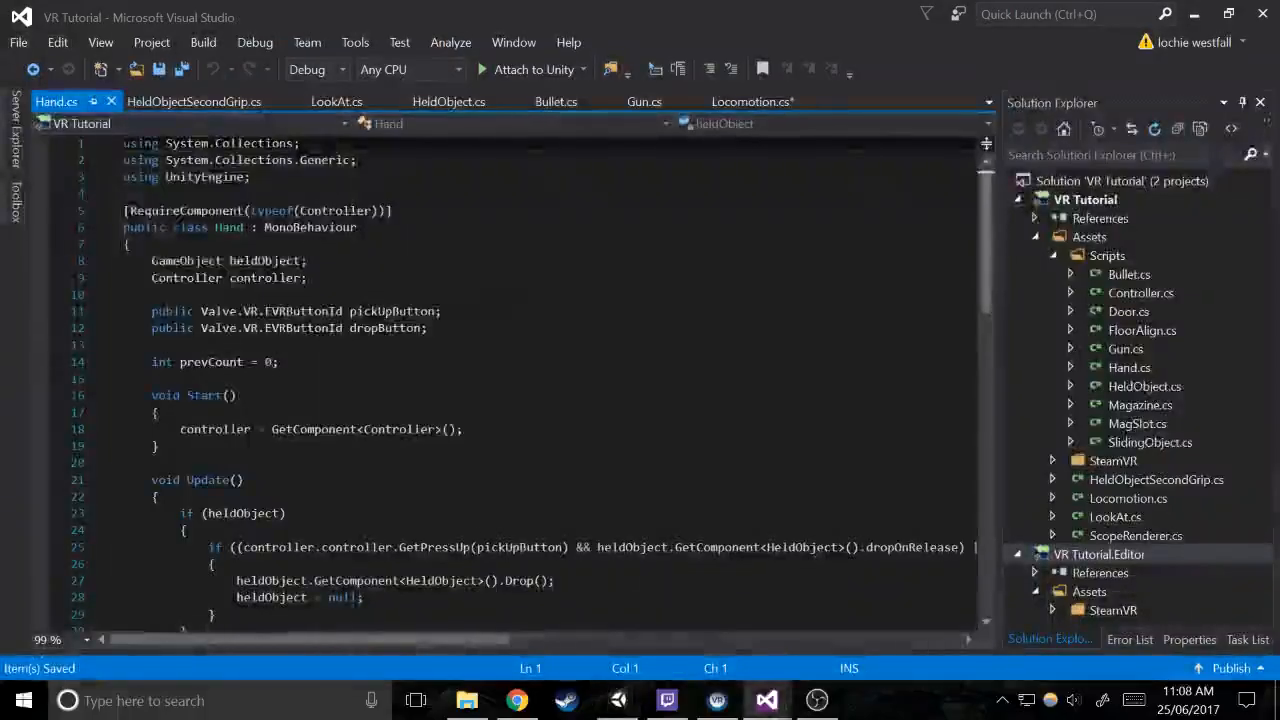
In Hand.cs, make the GameObject heldObject field public, add [HideInInspector] on the line above it, and save
scroll(532, 384, "down", 3)
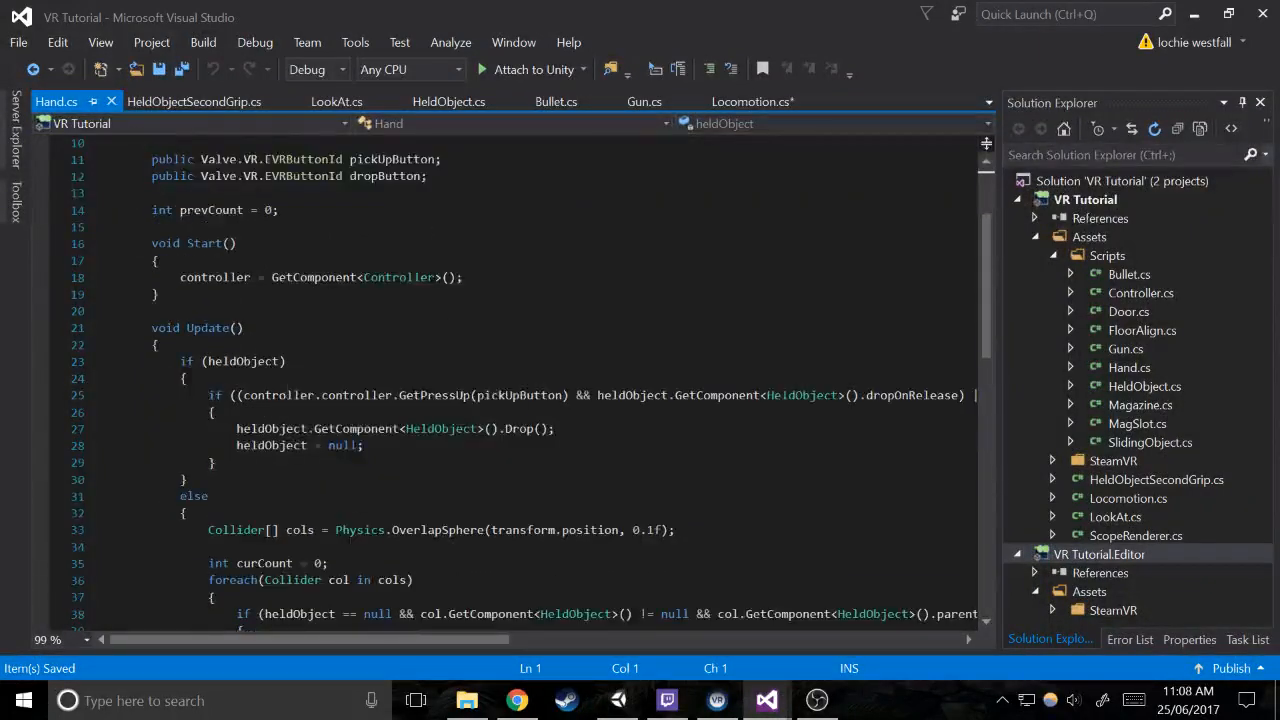
scroll(532, 384, "up", 3)
left_click(160, 279)
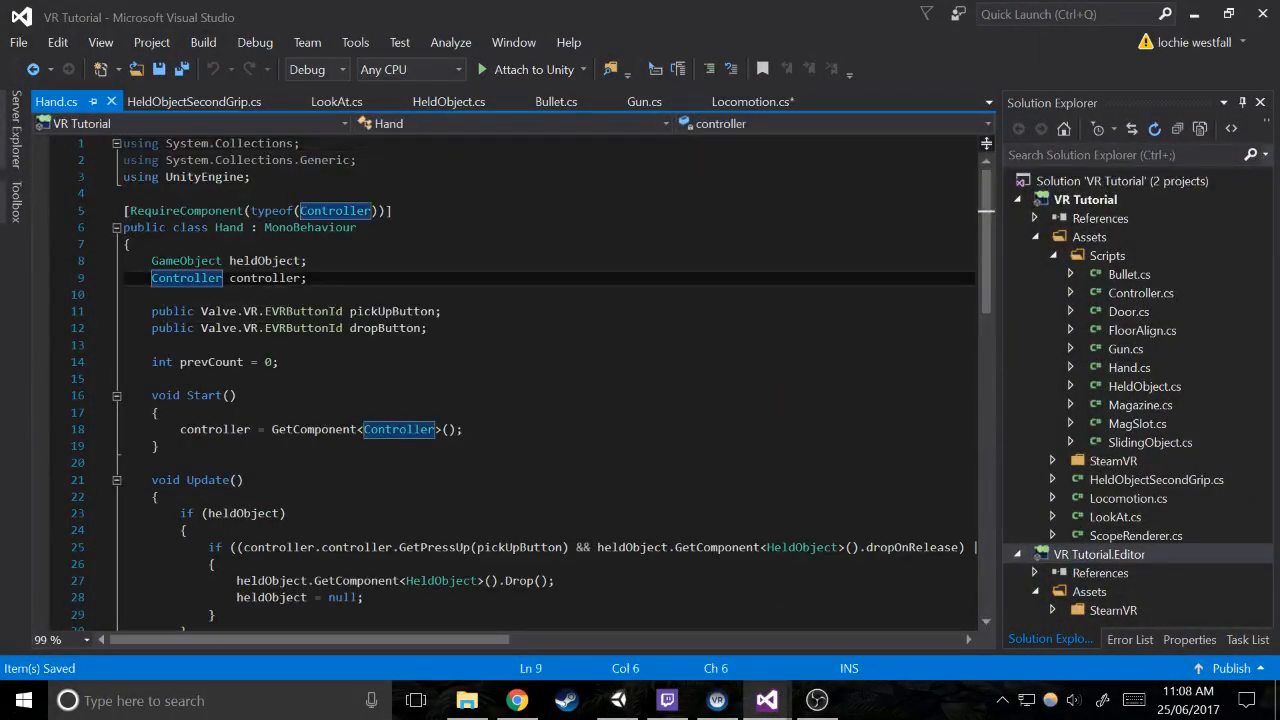
left_click(154, 263)
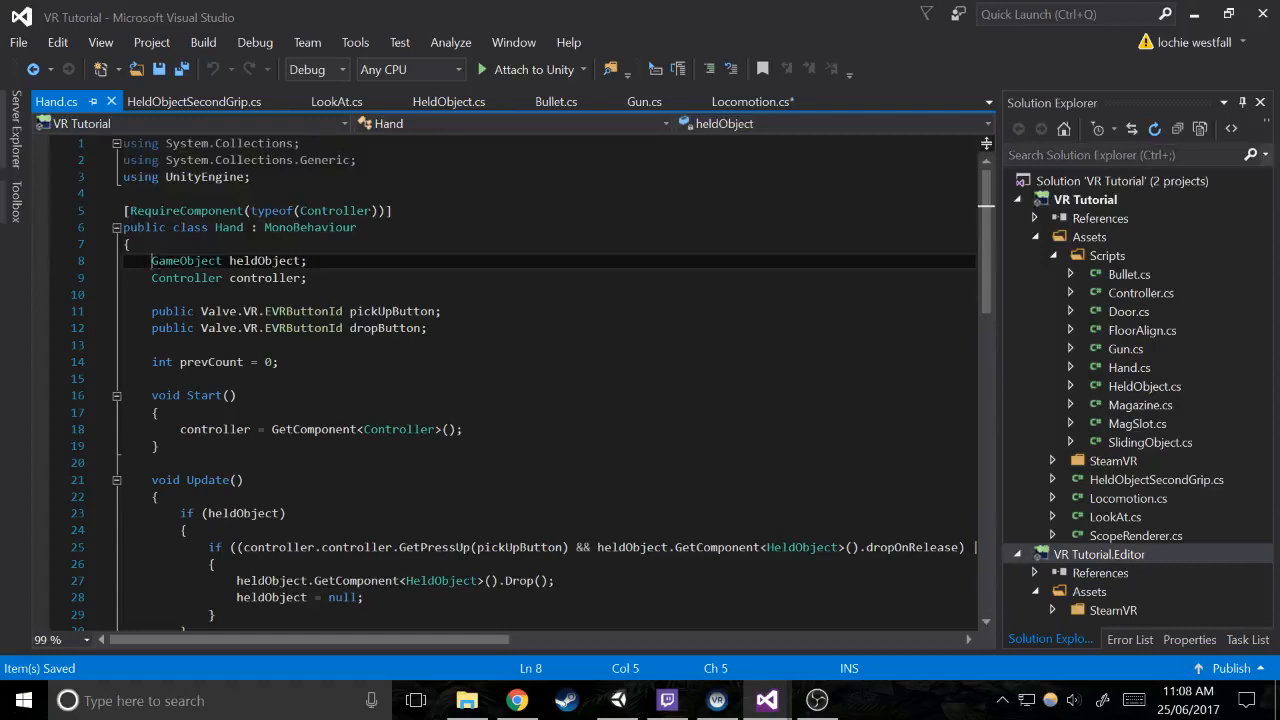
type("public")
key("ctrl+Return")
type("[HideInInspector")
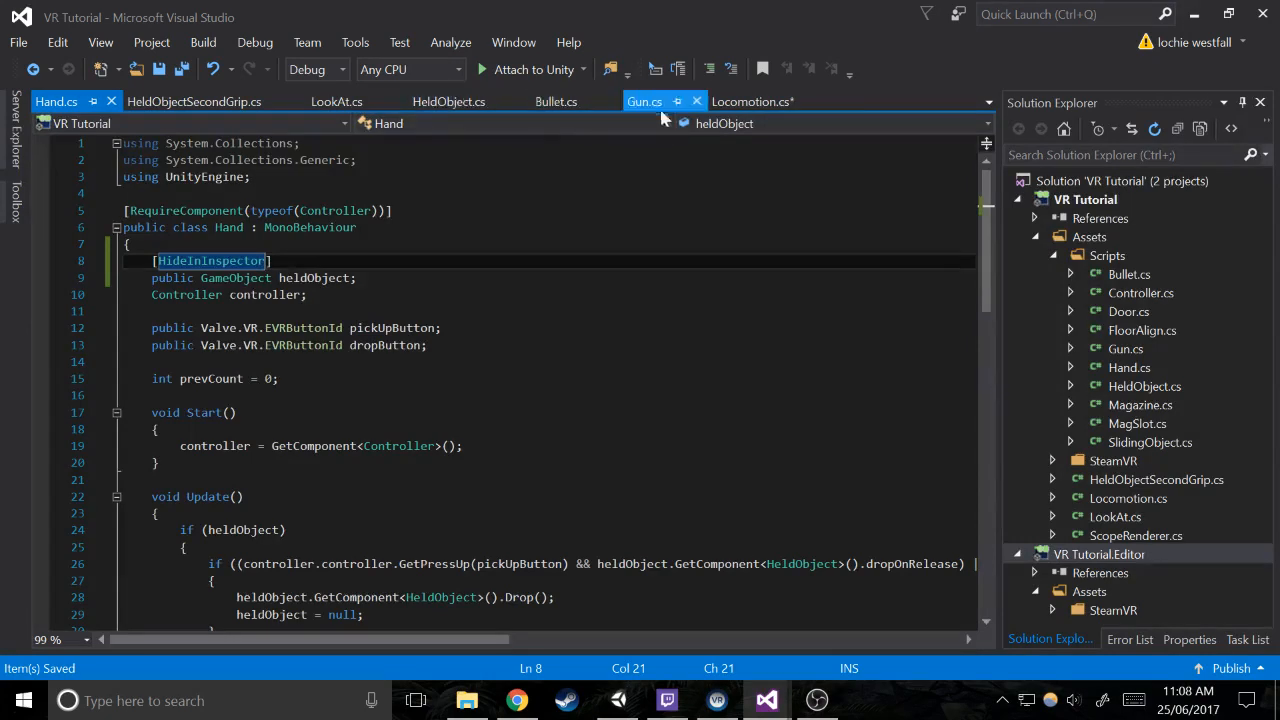
In Locomotion.cs, copy controllerA's GetComponent<Hand>().heldObject check over the HeldObject parent check in the else-if condition
left_click(752, 101)
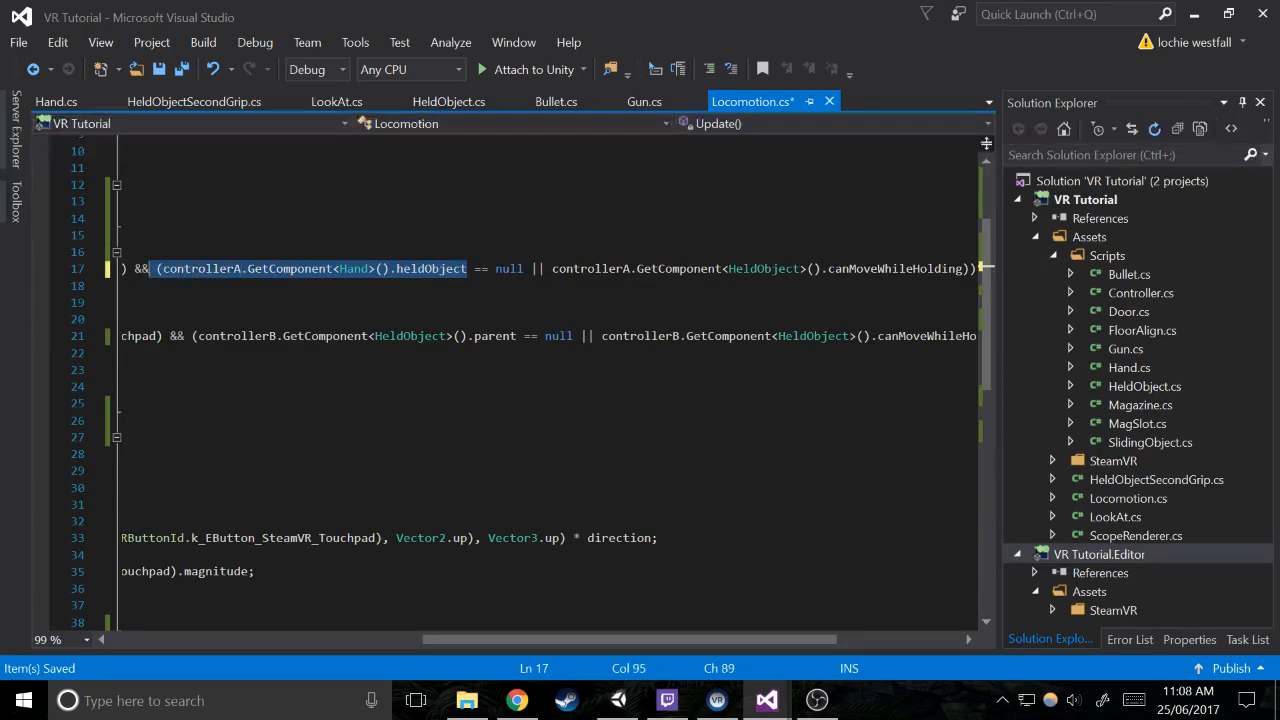
left_click_drag(516, 346, 184, 354)
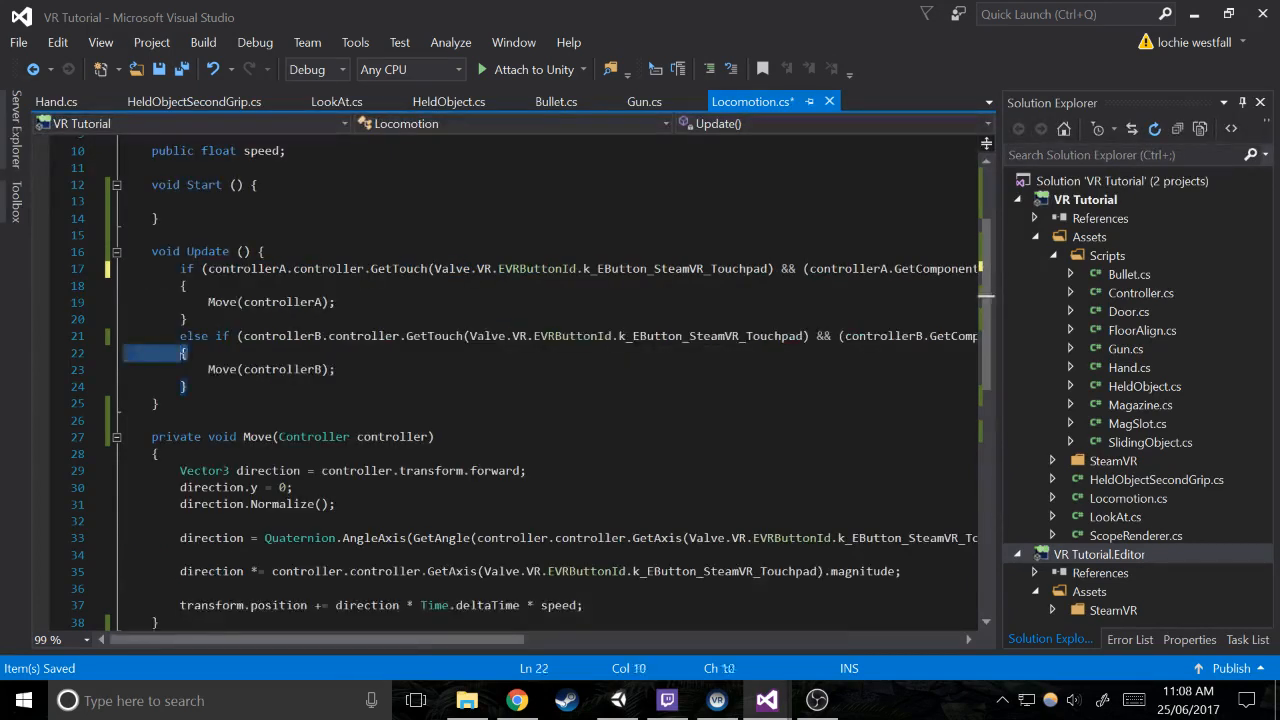
type("controllerA.GetComponent<Hand>().heldObject")
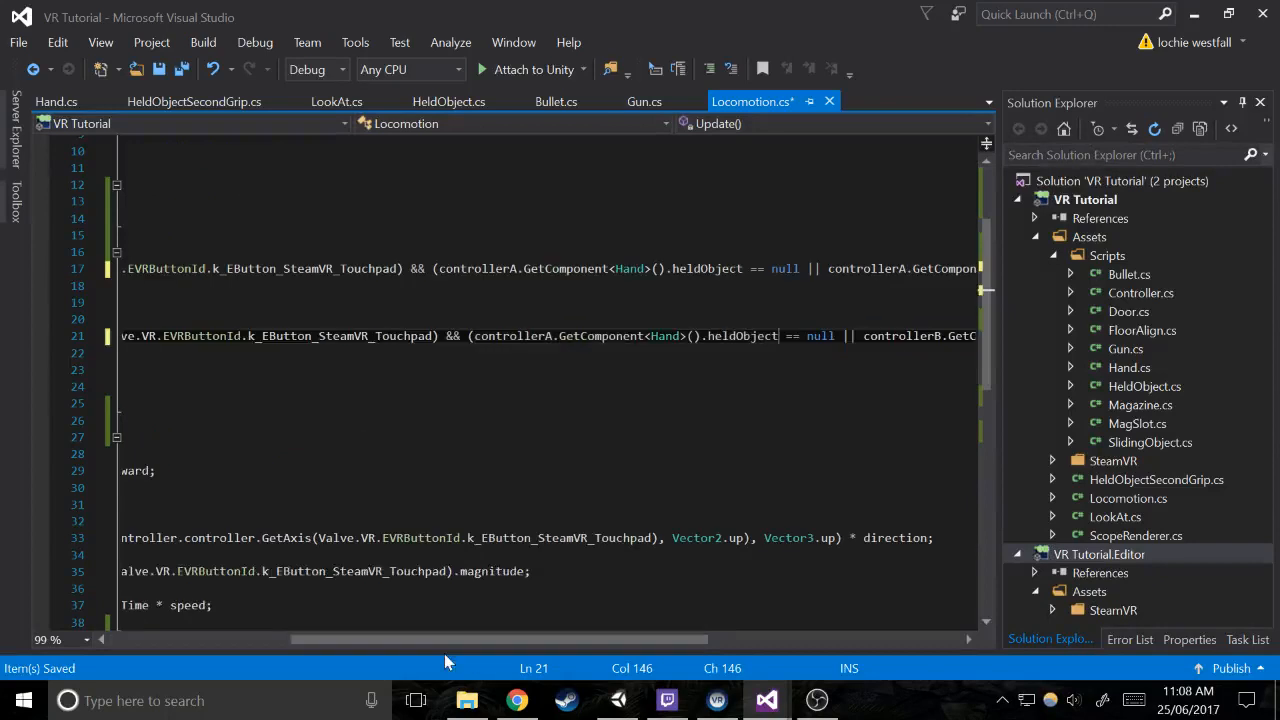
In both conditions, replace the controller before GetComponent<HeldObject>().canMoveWhileHolding with controllerA.GetComponent<Hand>().heldObject
left_click_drag(468, 643, 638, 649)
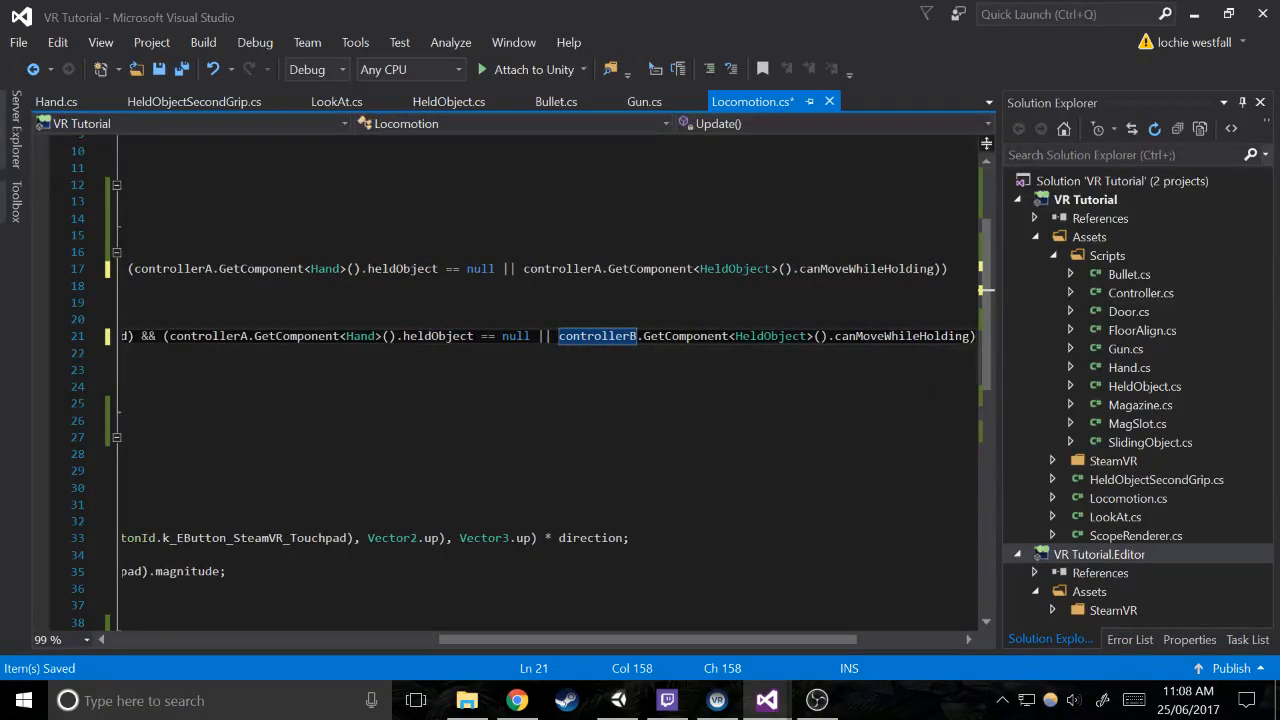
double_click(633, 337)
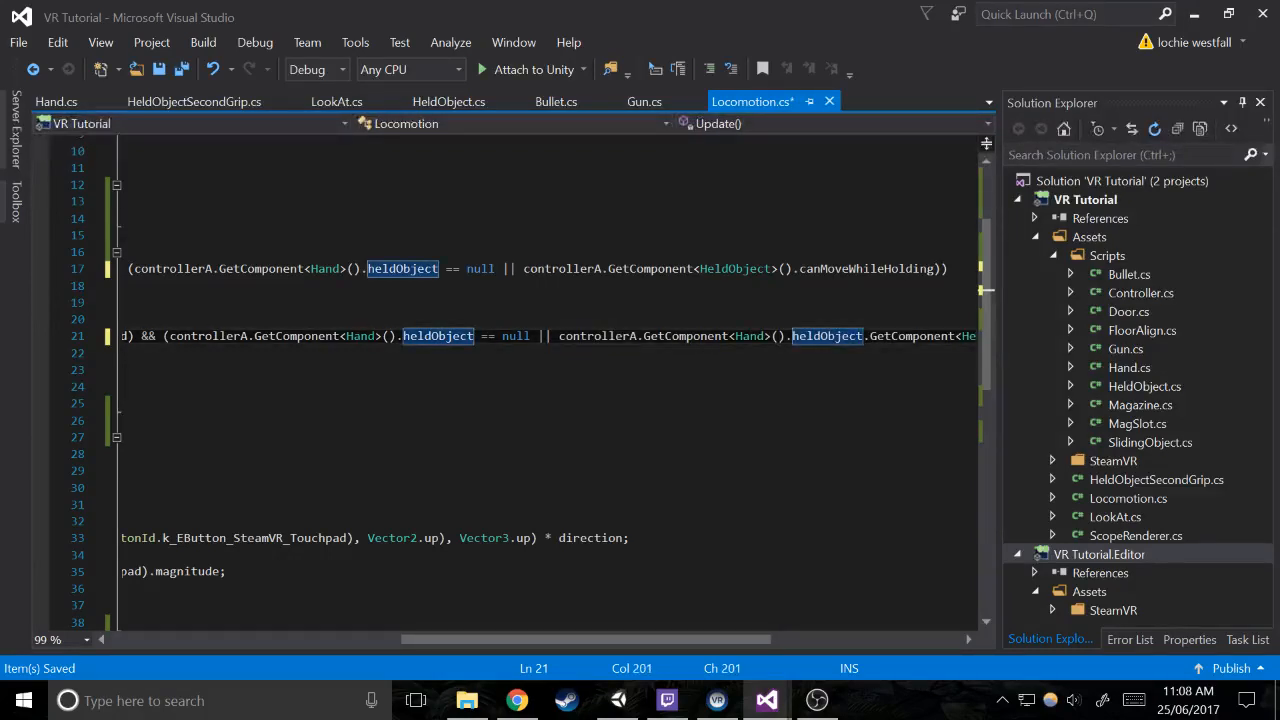
double_click(528, 270)
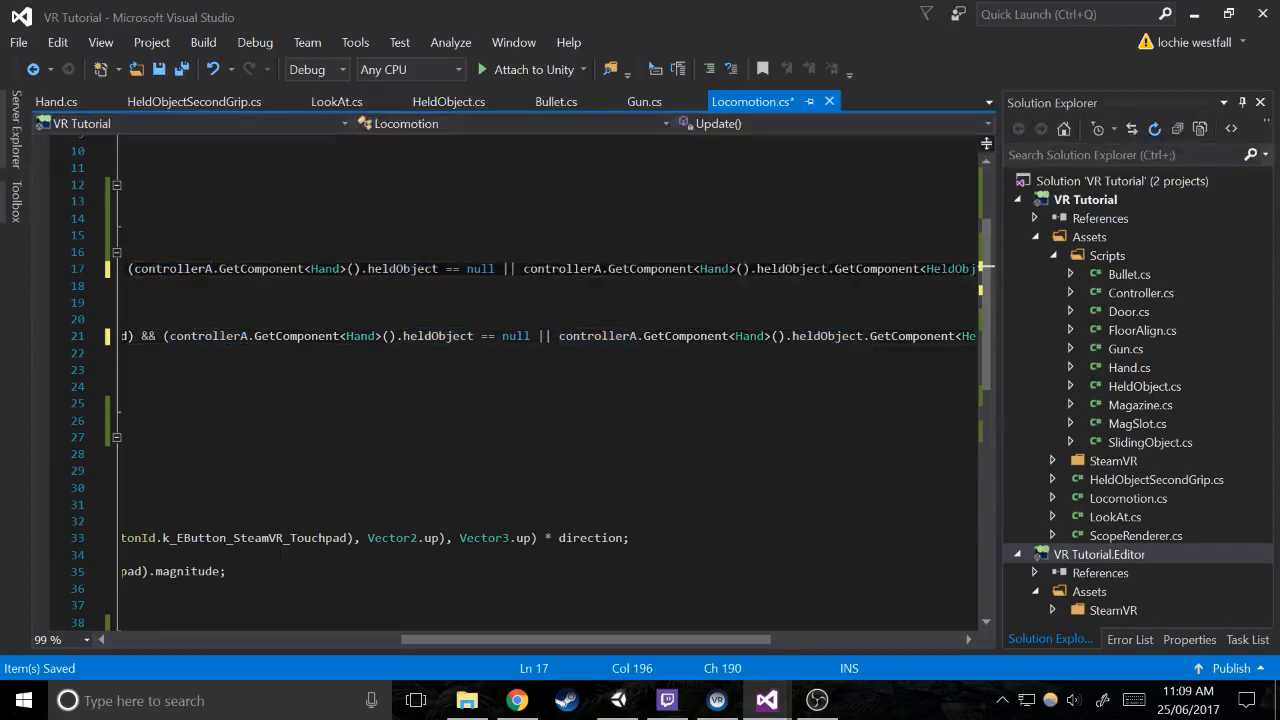
Change both pasted controllerA references in the else-if condition to controllerB and save Locomotion.cs
left_click(188, 353)
left_click(923, 336)
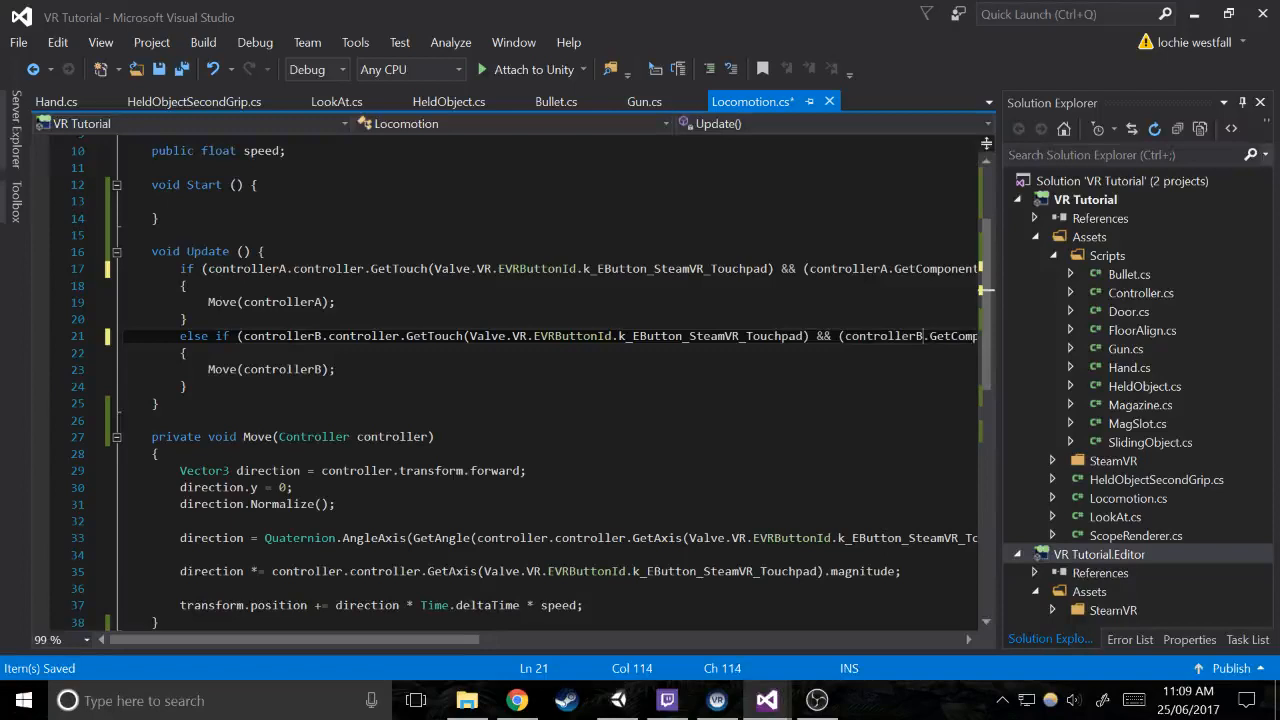
key("Right")
key("Right")
key("Right")
key("Right")
key("Right")
key("Right")
key("Right")
key("Right")
key("Right")
key("Right")
key("Right")
key("Right")
key("Right")
key("Right")
key("Right")
key("Right")
key("Right")
key("Right")
key("Right")
key("Right")
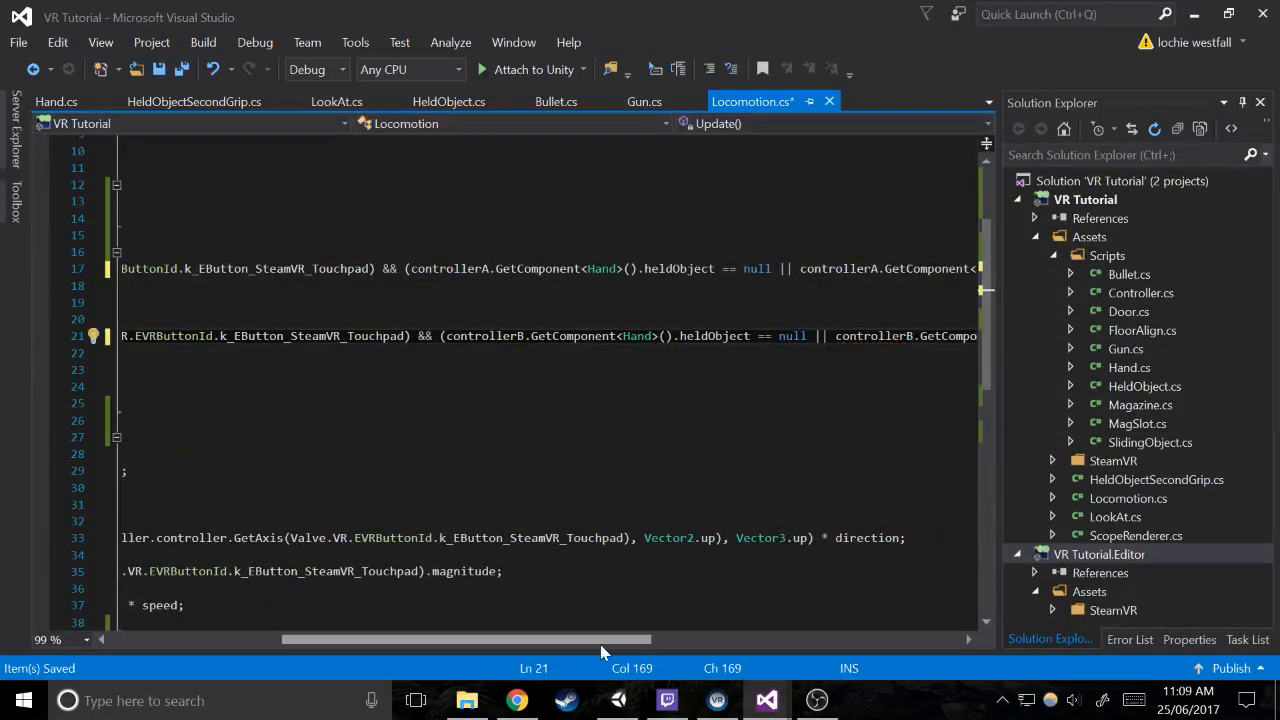
left_click_drag(595, 645, 845, 622)
left_click(840, 589)
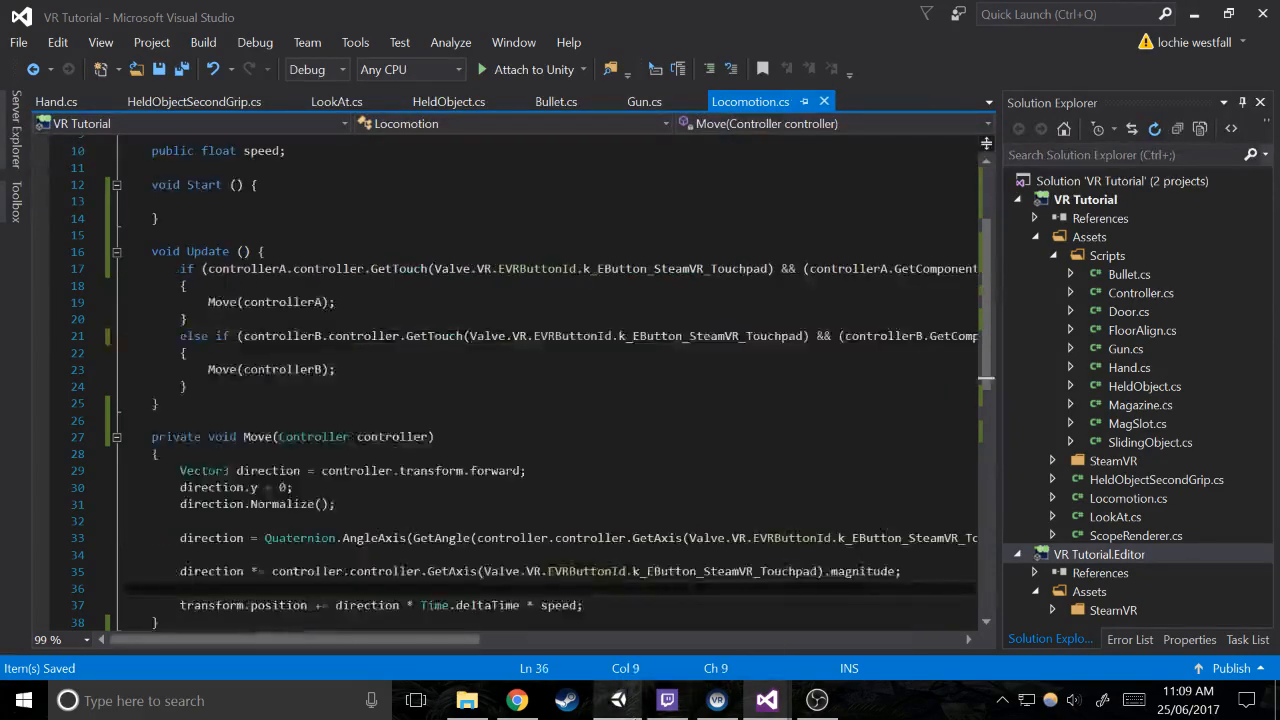
Switch to Unity and run the scene to test locomotion while holding the gun
key("alt+Tab")
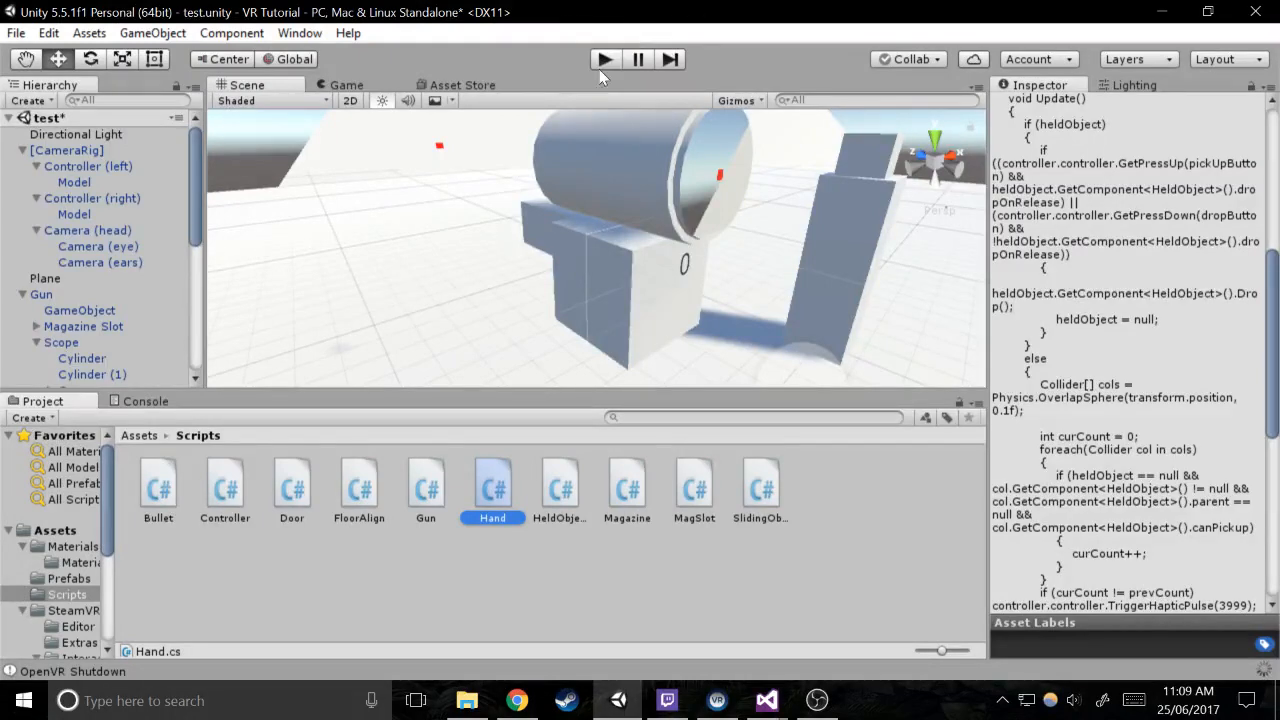
left_click(602, 62)
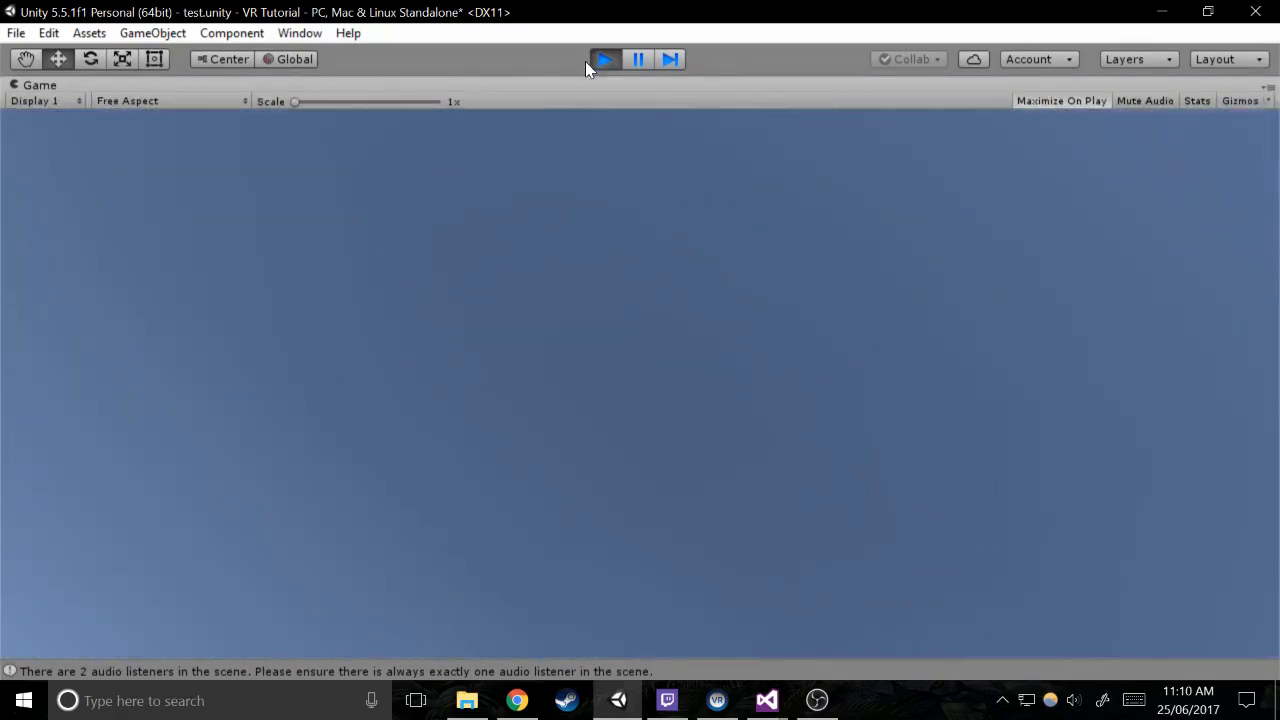
End the current play test, run the scene once more to check the gun's behaviour, and stop it again
left_click(588, 60)
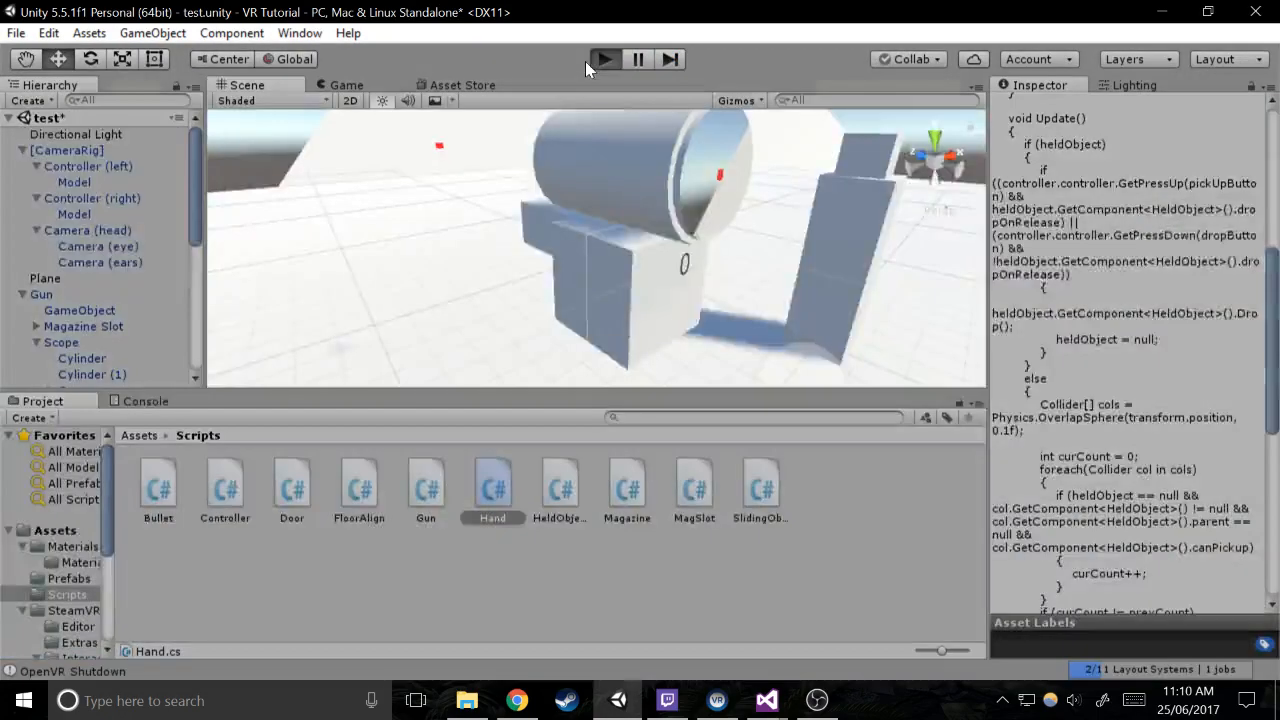
left_click(585, 61)
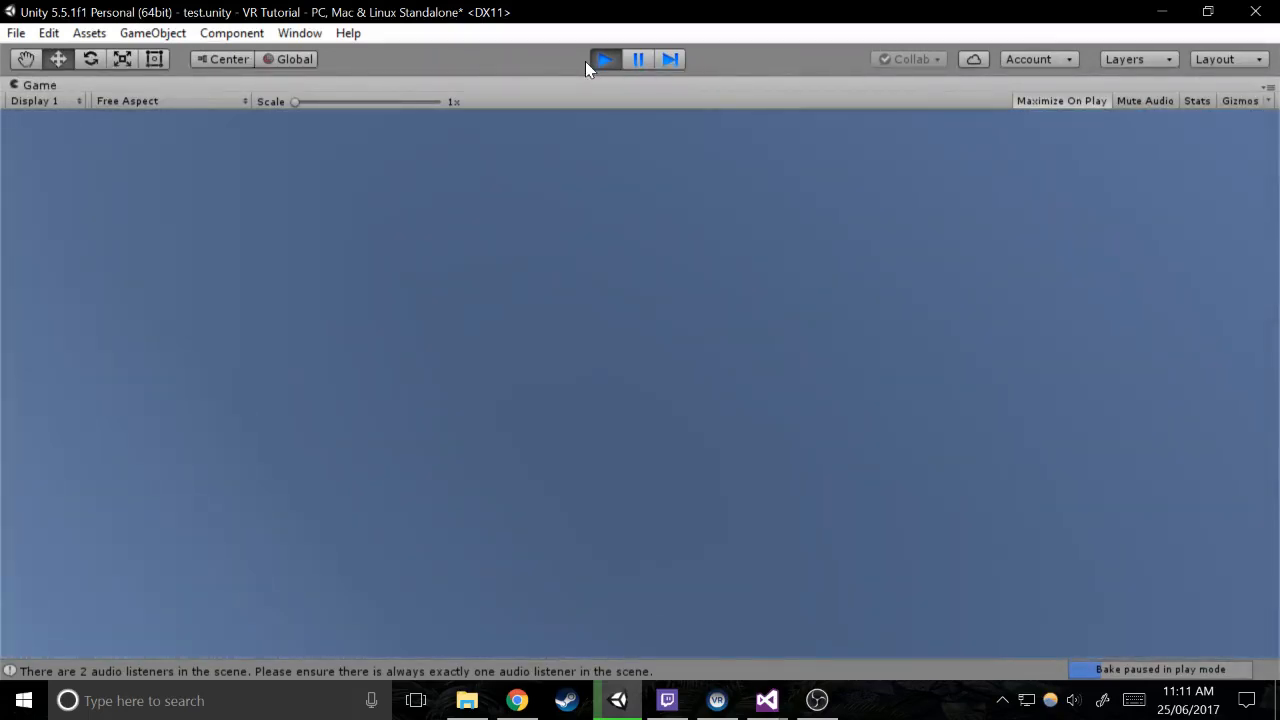
left_click(602, 62)
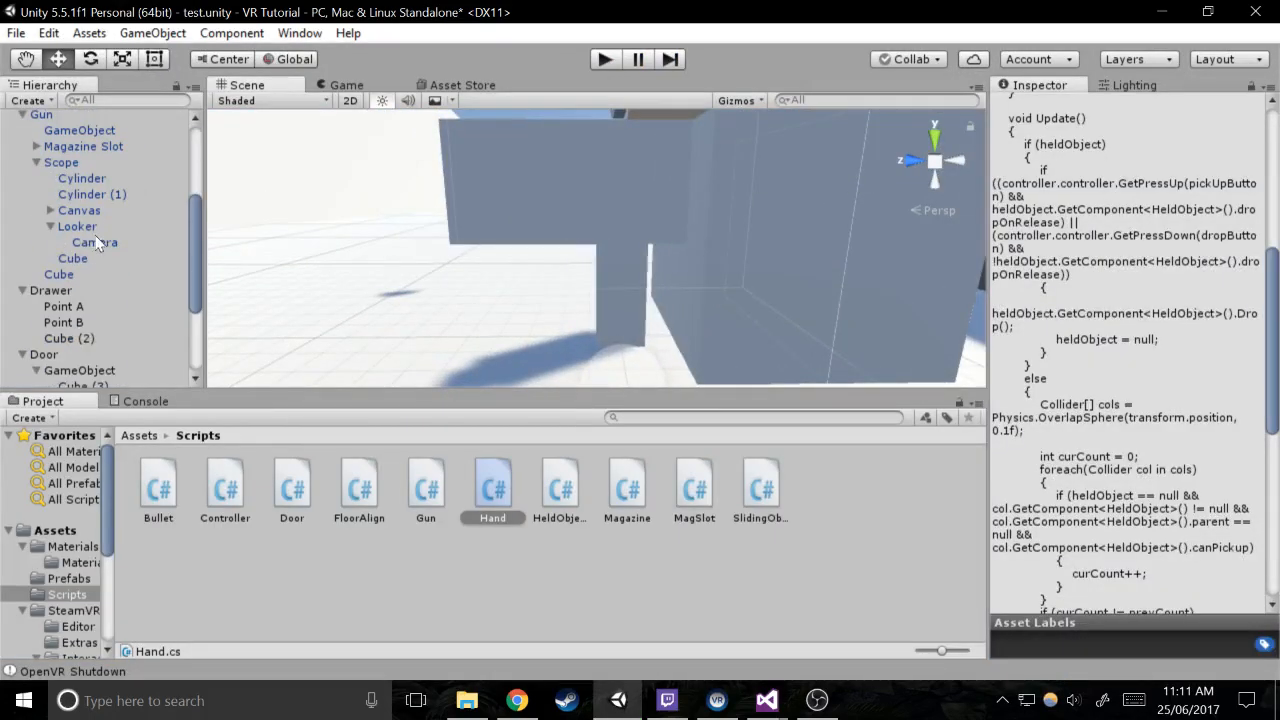
Set the position of the Gun's direct child GameObject to Y 0.25 and Z 1.5, and run the scene to test it
double_click(79, 130)
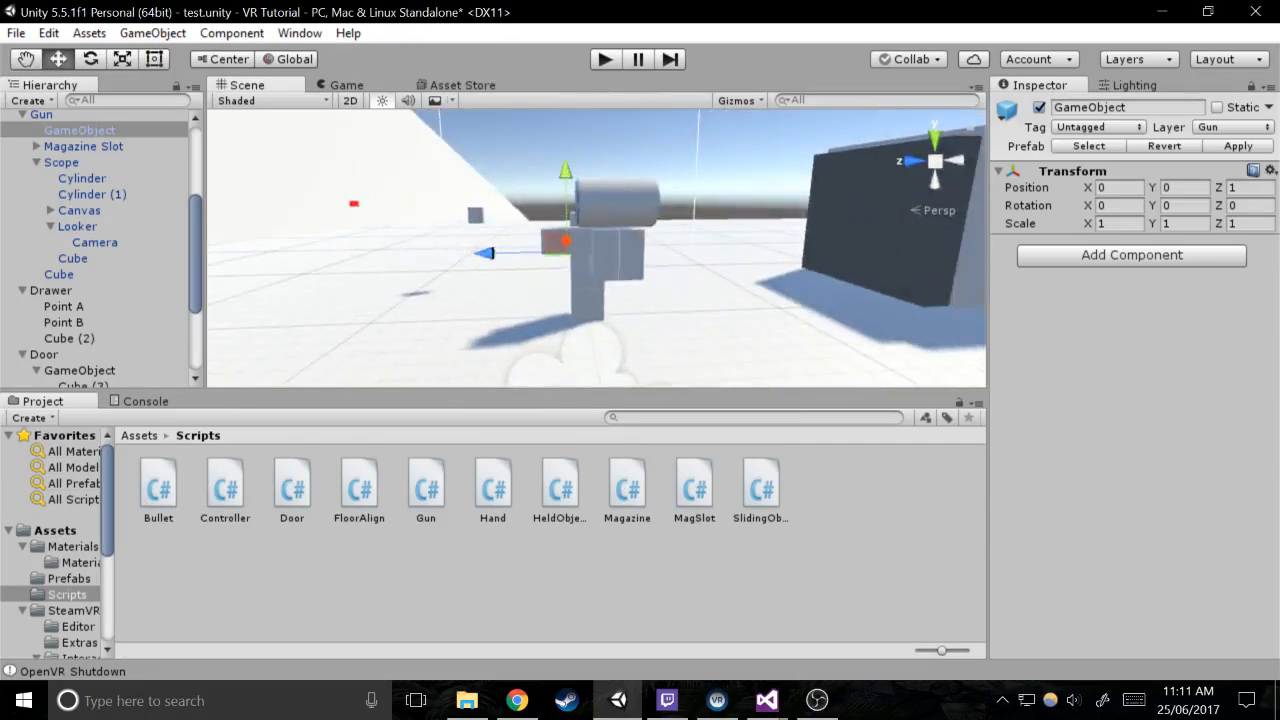
type(".5")
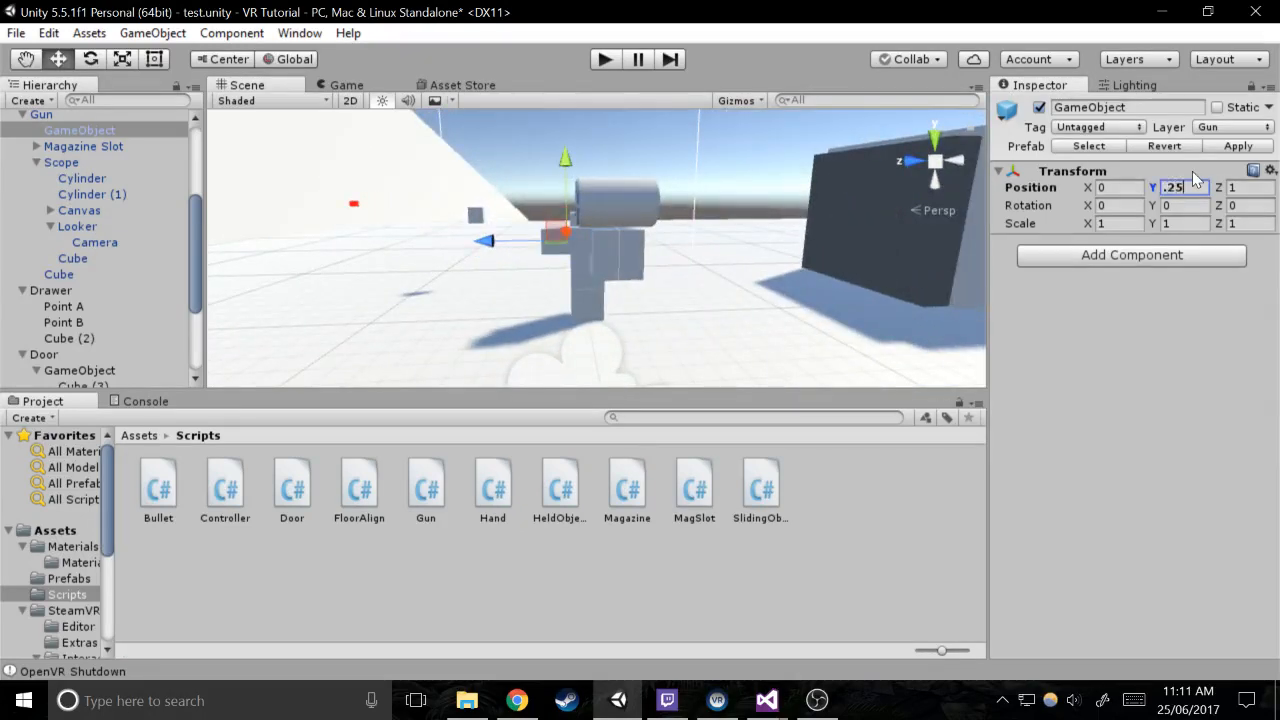
key("BackSpace")
double_click(150, 132)
right_click_drag(388, 202, 305, 156)
key("w")
key("w")
right_click_drag(434, 149, 501, 142)
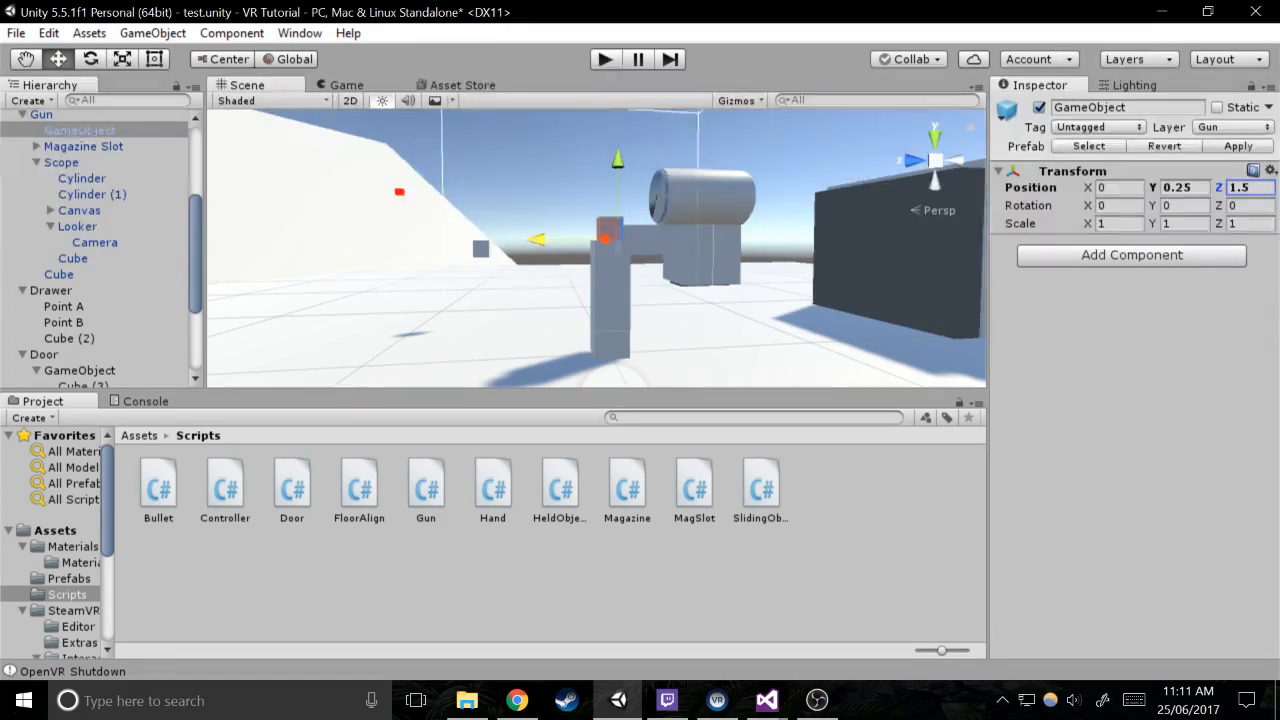
key("ctrl+p")
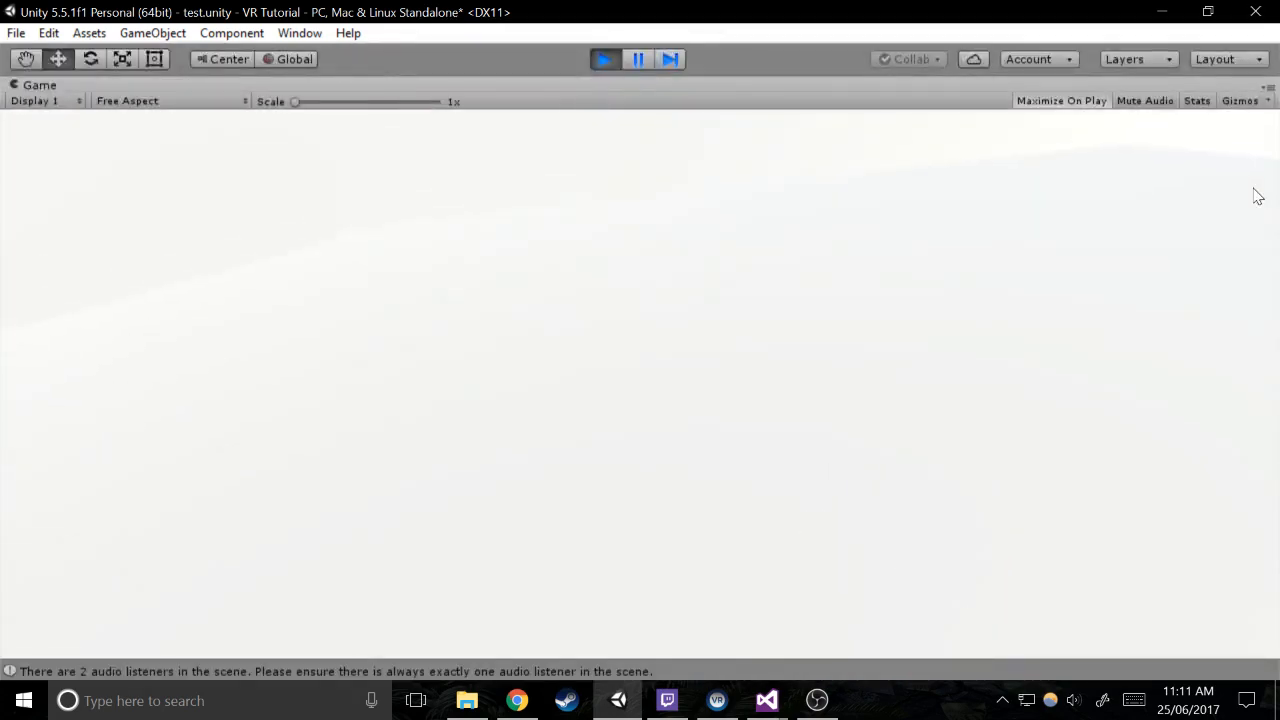